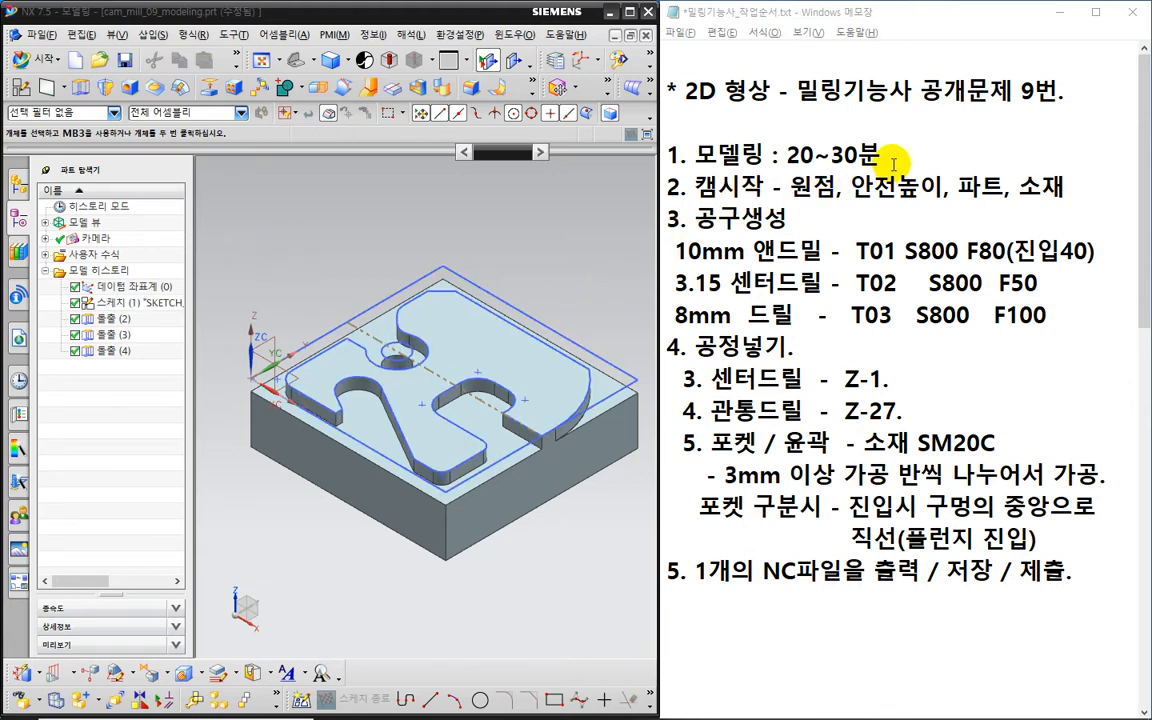
- Mark the modelling and CAM steps in the notes and circle the part's origin at the block corner
left_click_drag(884, 156, 668, 156)
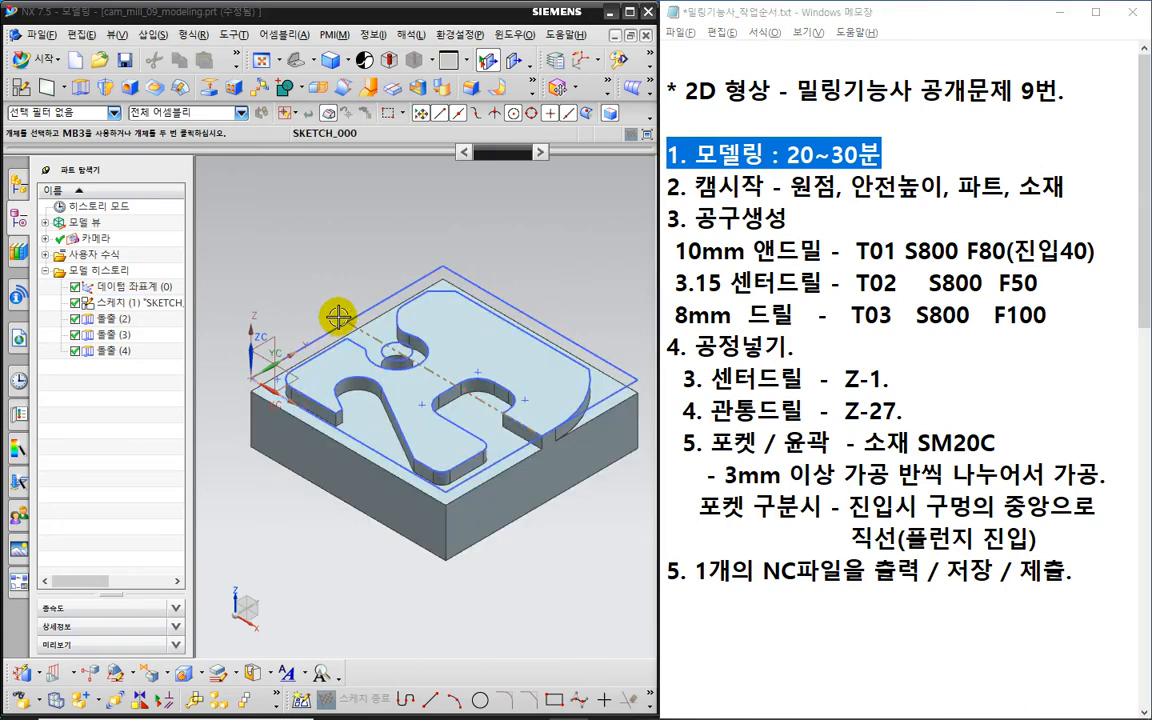
middle_click_drag(333, 313, 338, 293)
key("ctrl+2")
mouse_move(283, 411)
left_mouse_down()
mouse_move(214, 354)
mouse_move(301, 395)
mouse_move(294, 411)
left_mouse_up()
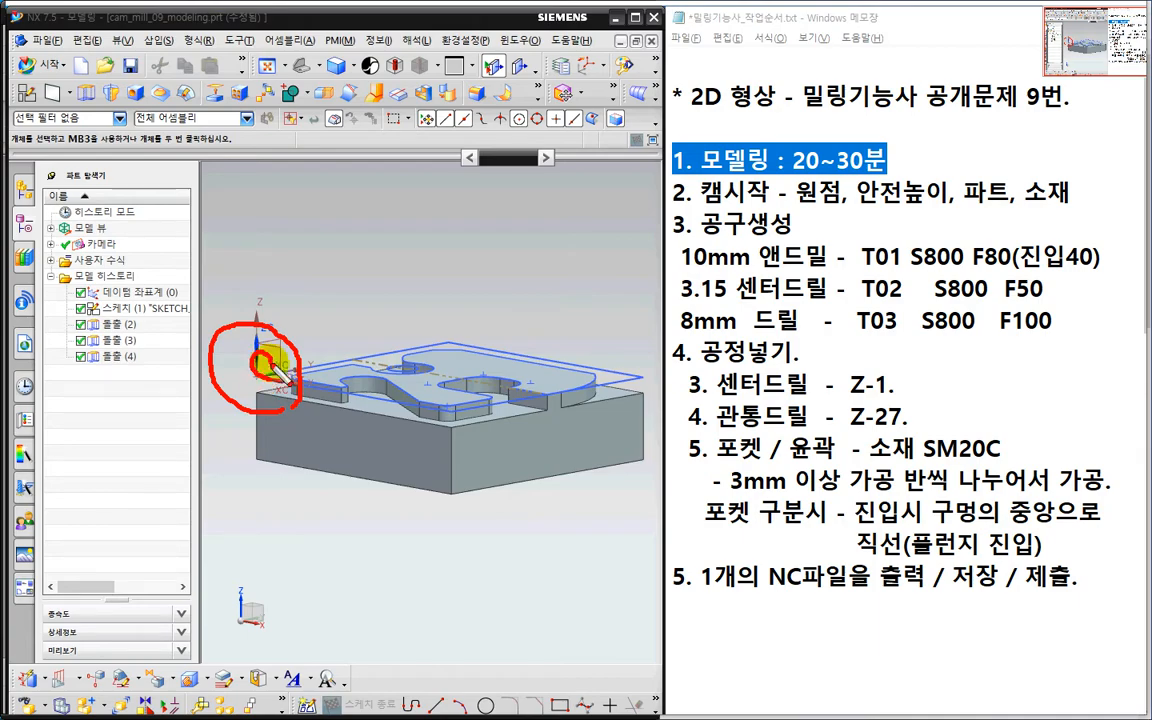
key("Escape")
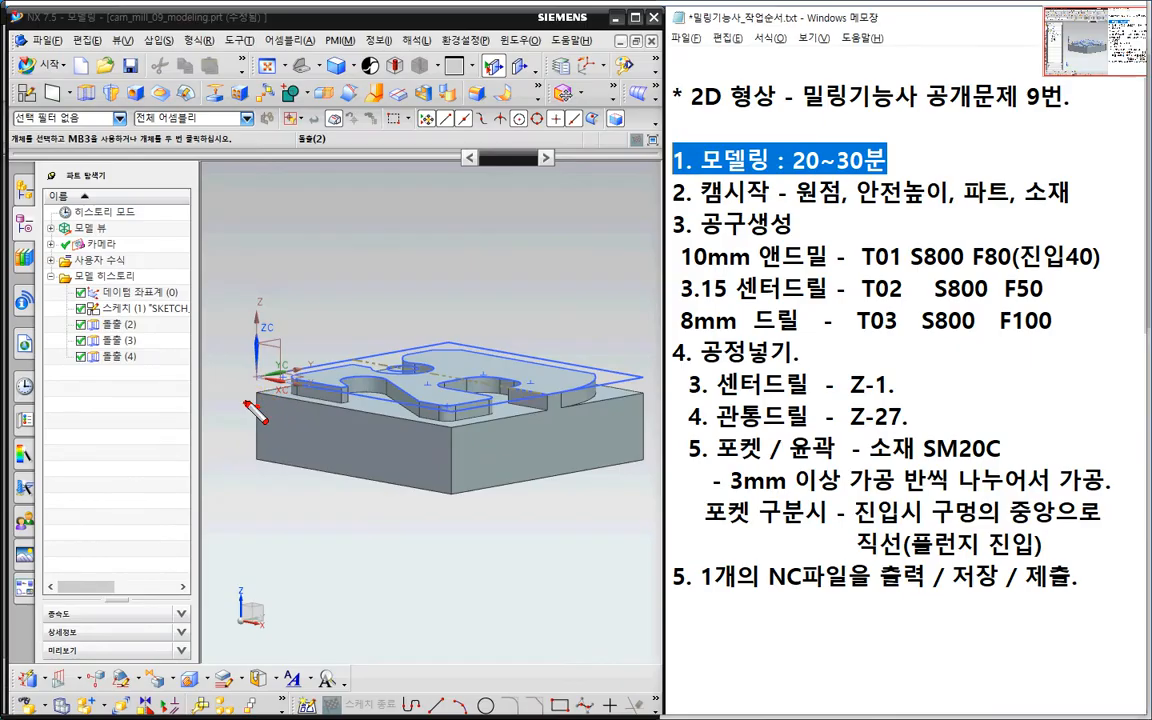
left_click_drag(271, 394, 254, 408)
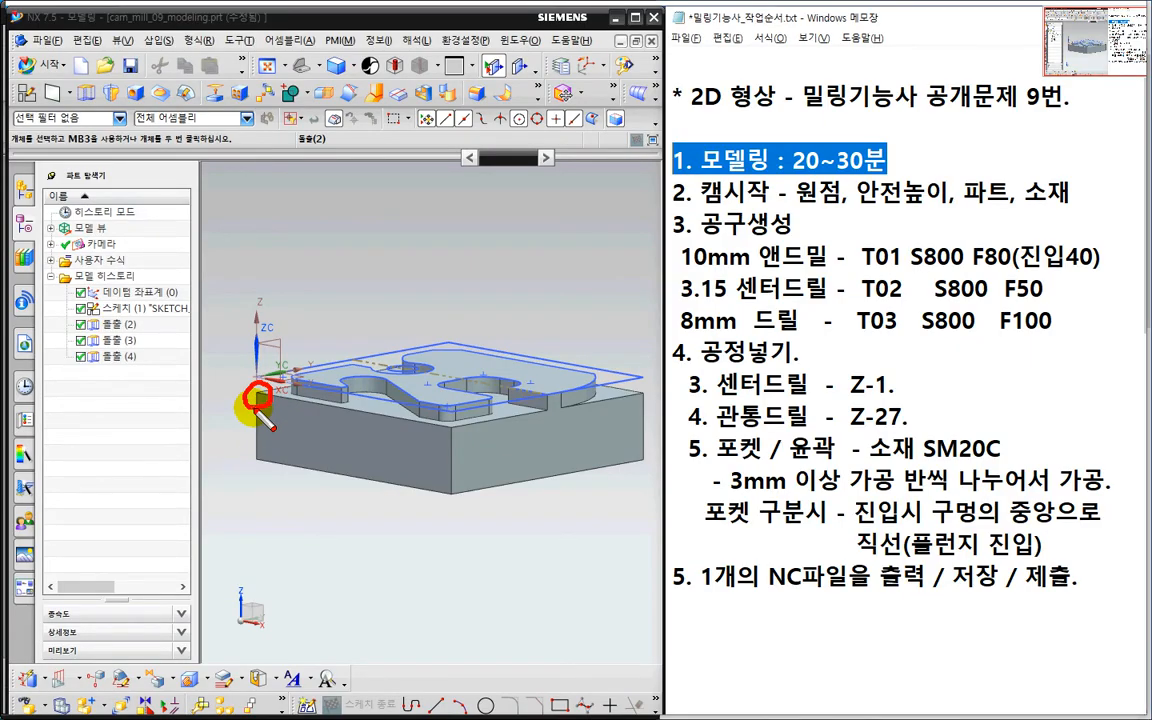
key("Escape")
middle_click_drag(506, 285, 503, 307)
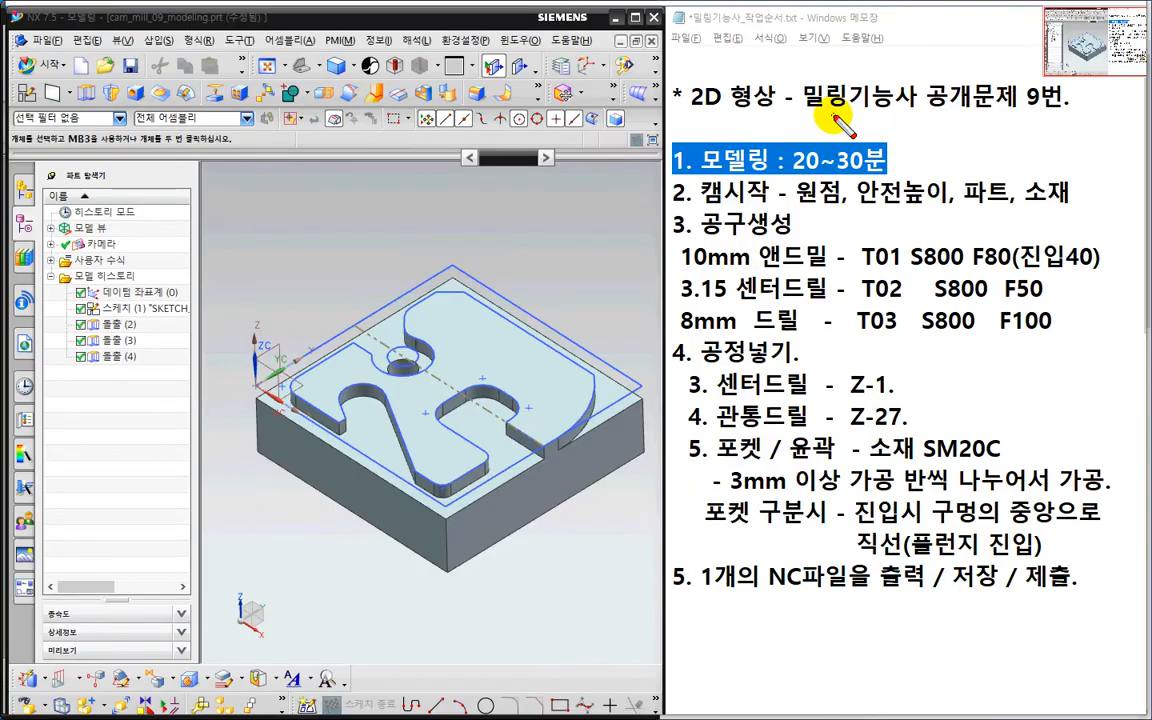
mouse_move(838, 120)
left_mouse_down()
mouse_move(770, 578)
mouse_move(812, 553)
mouse_move(762, 528)
mouse_move(775, 562)
left_mouse_up()
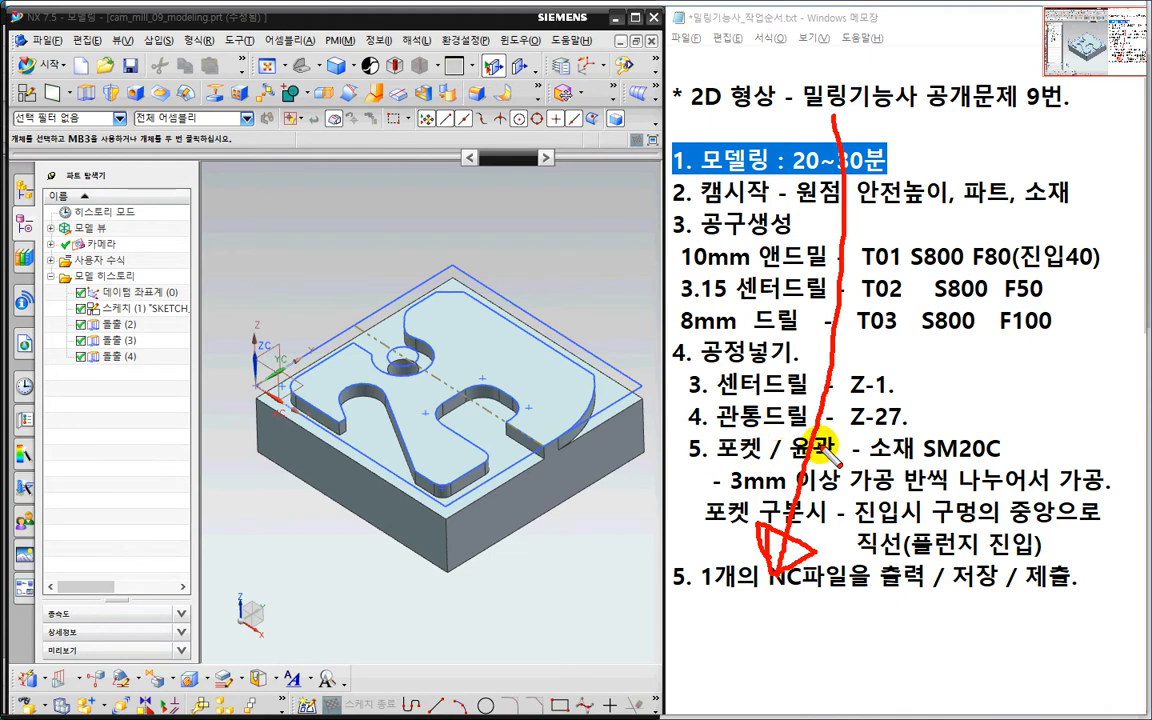
key("Escape")
left_click_drag(699, 187, 765, 187)
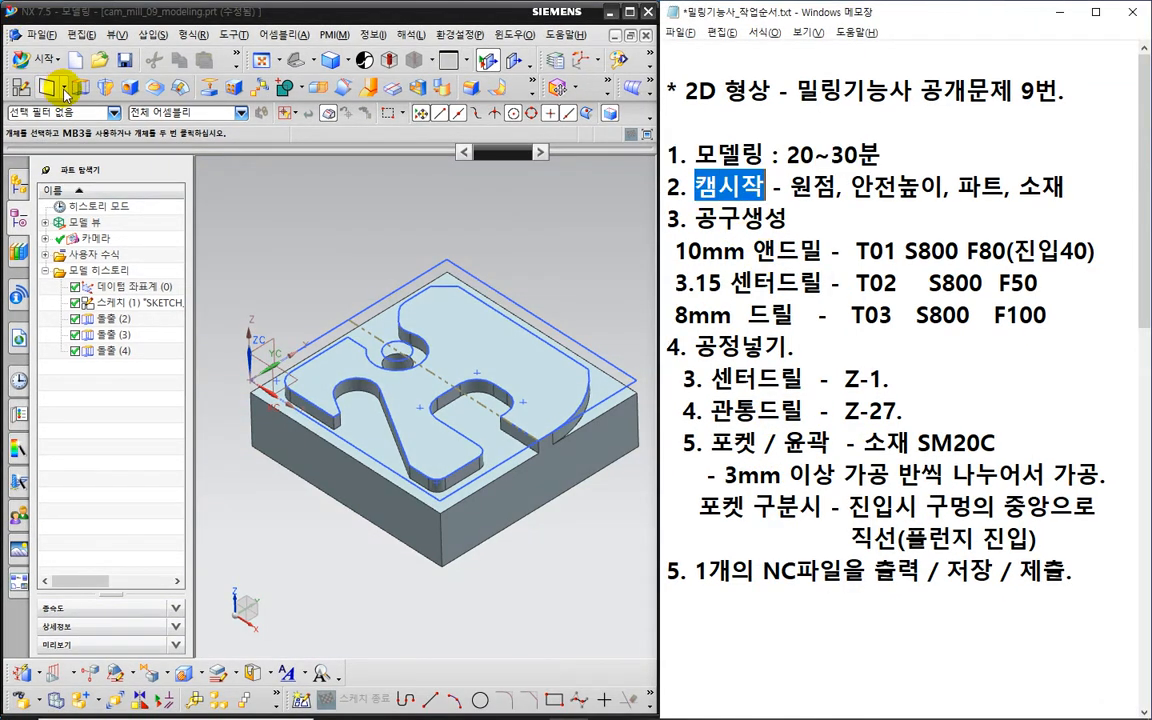
- Enter Manufacturing and initialise the cam_general session with the mill_planar setup
left_click(44, 62)
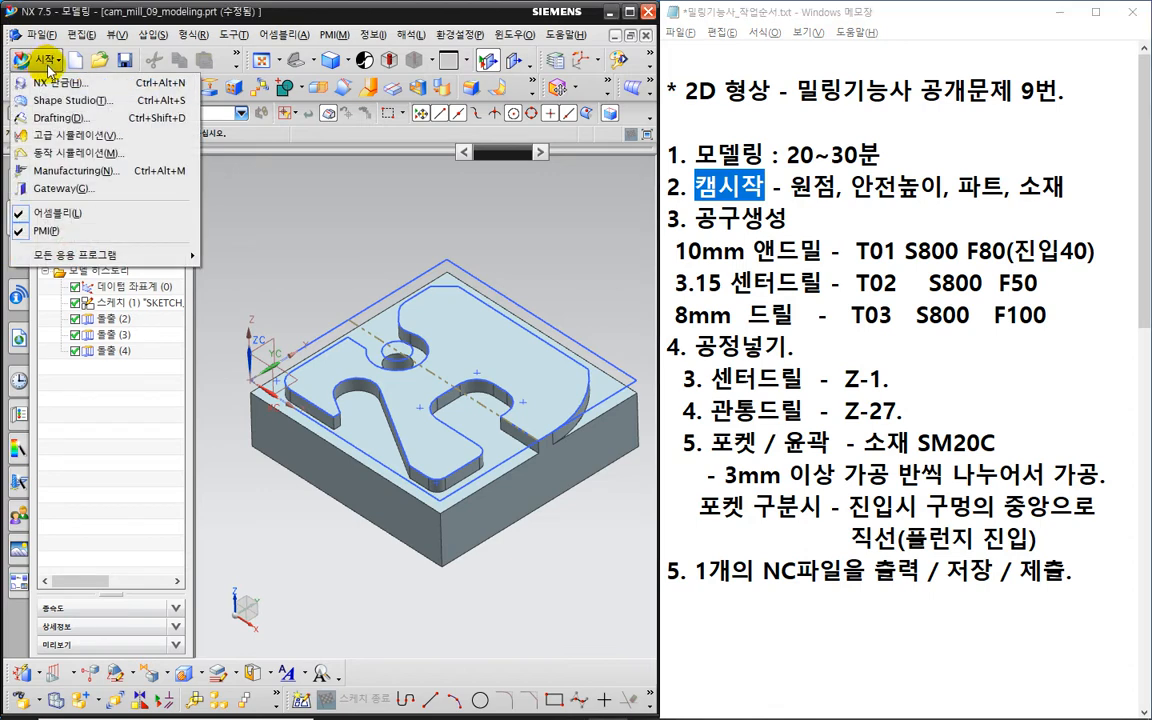
left_click(110, 178)
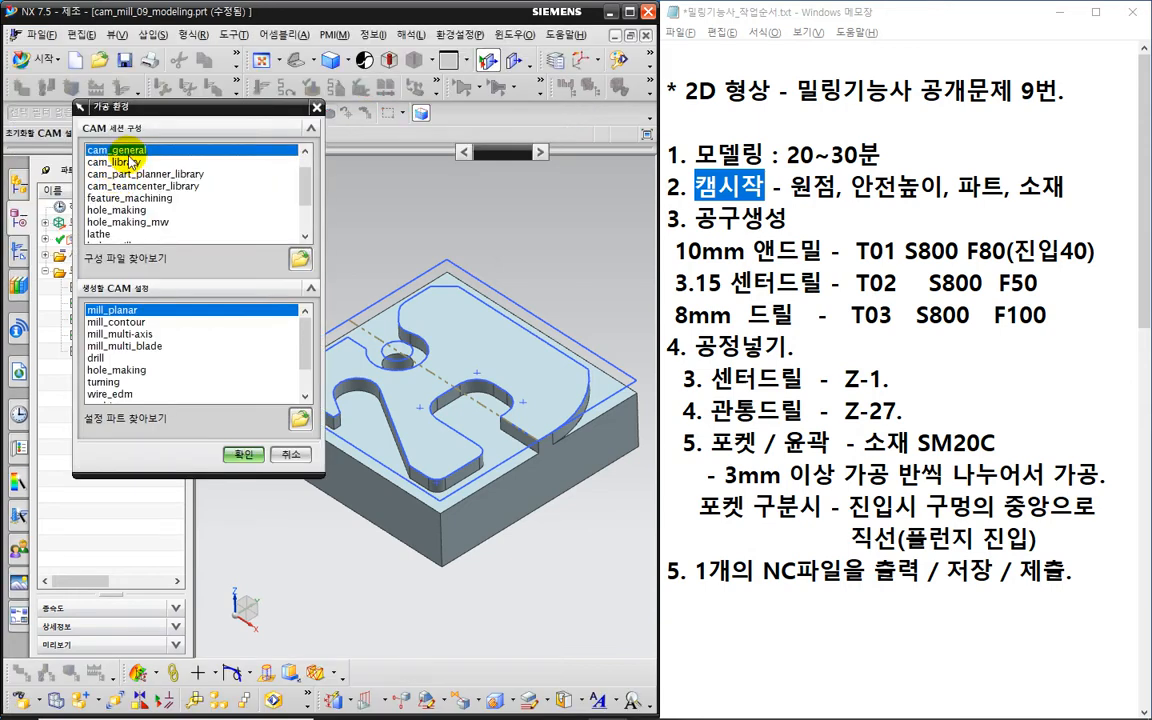
left_click(157, 311)
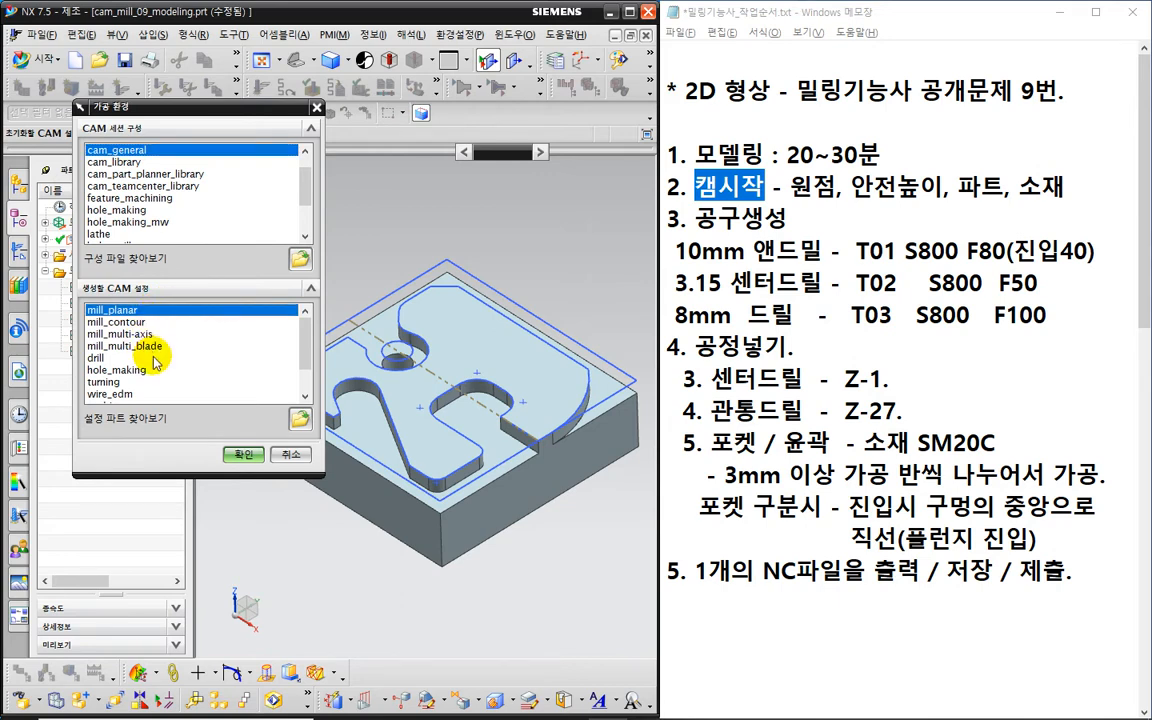
left_click(104, 357)
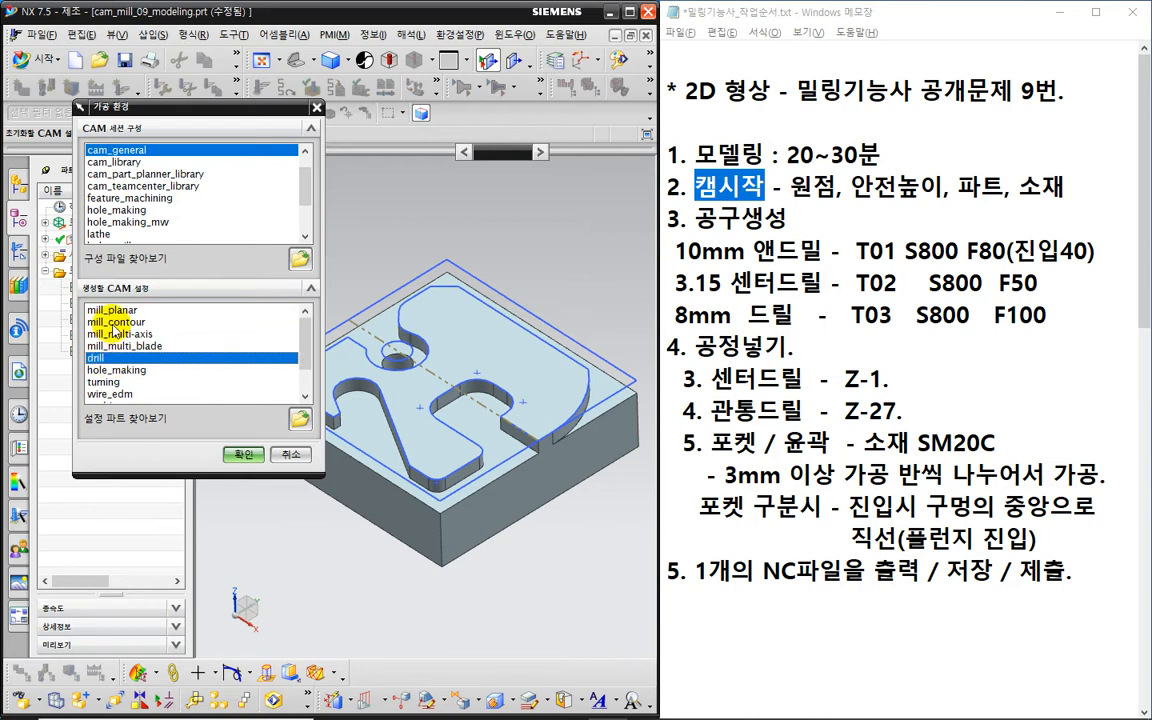
left_click(117, 310)
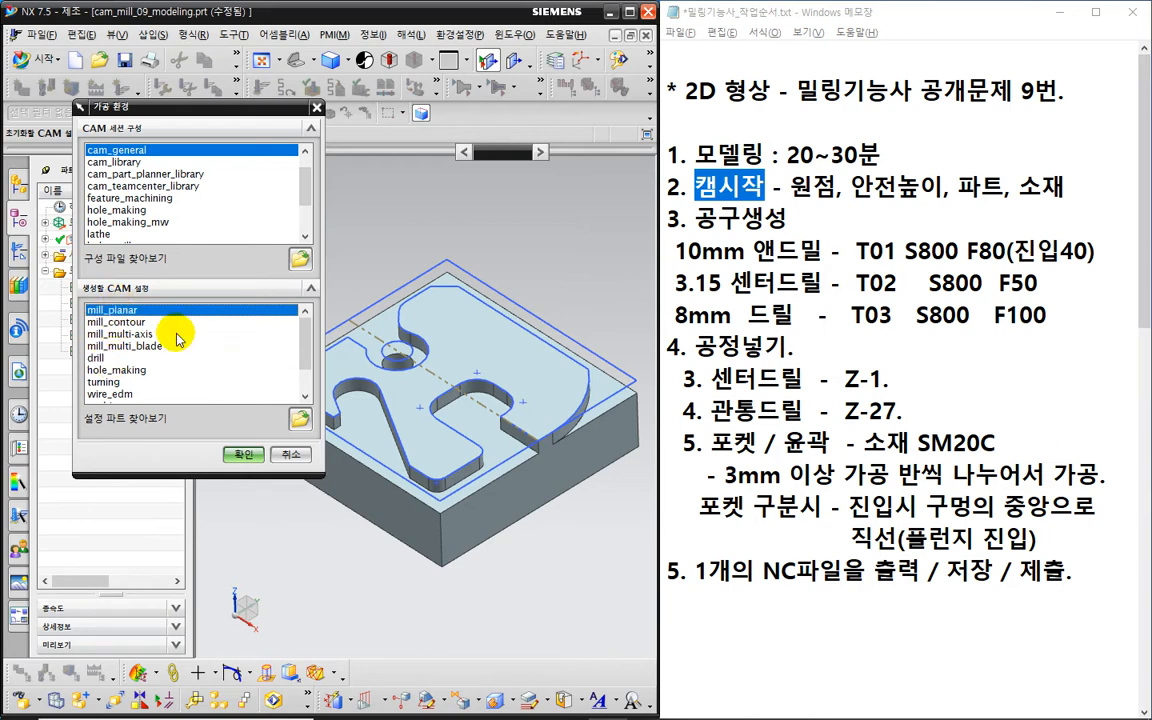
left_click(243, 454)
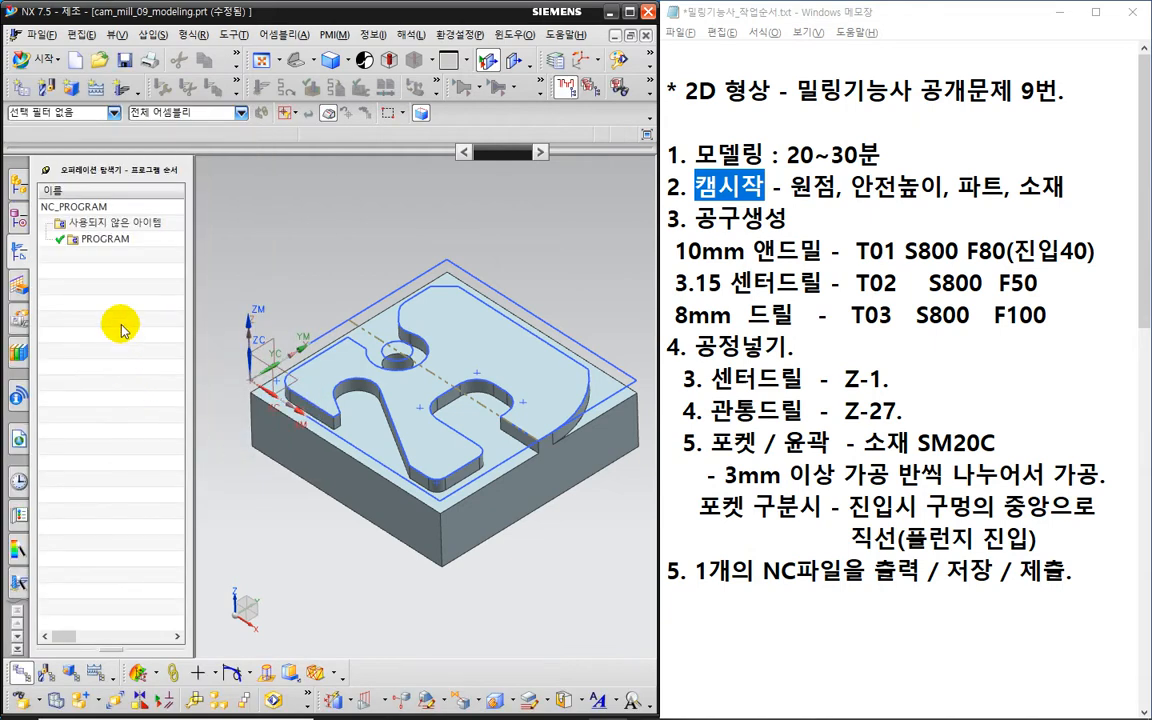
- Switch the Operation Navigator to Geometry View and select MCS_MILL
left_click_drag(790, 186, 1065, 200)
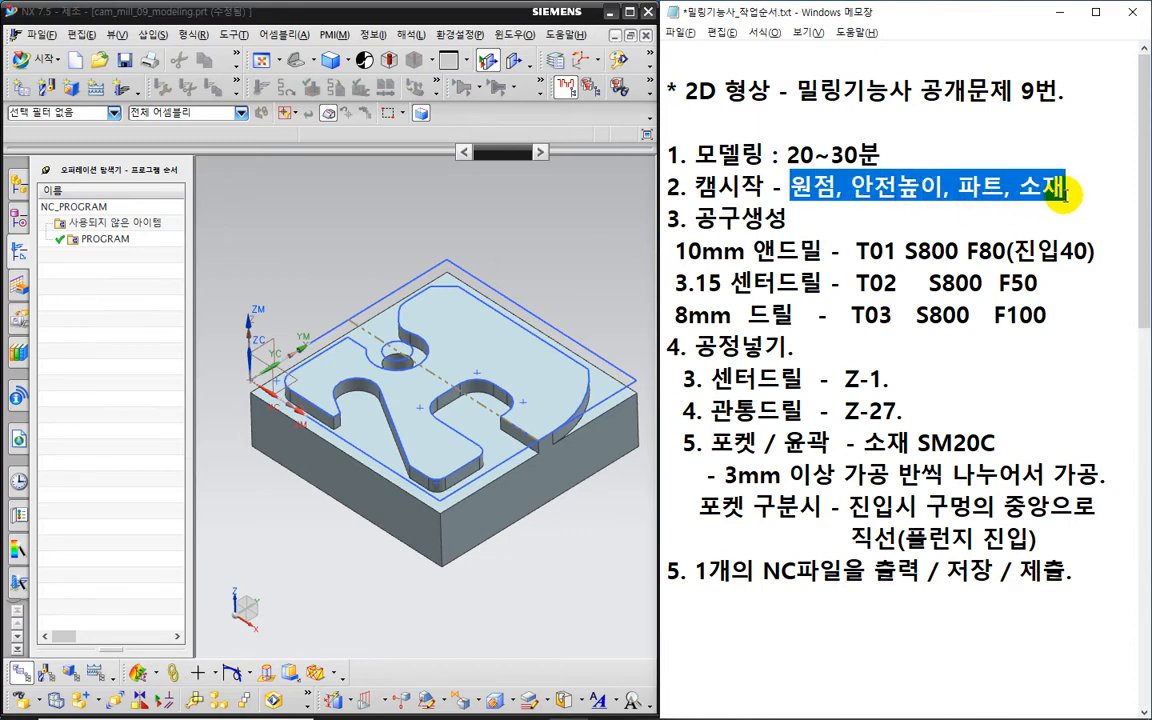
right_click(86, 279)
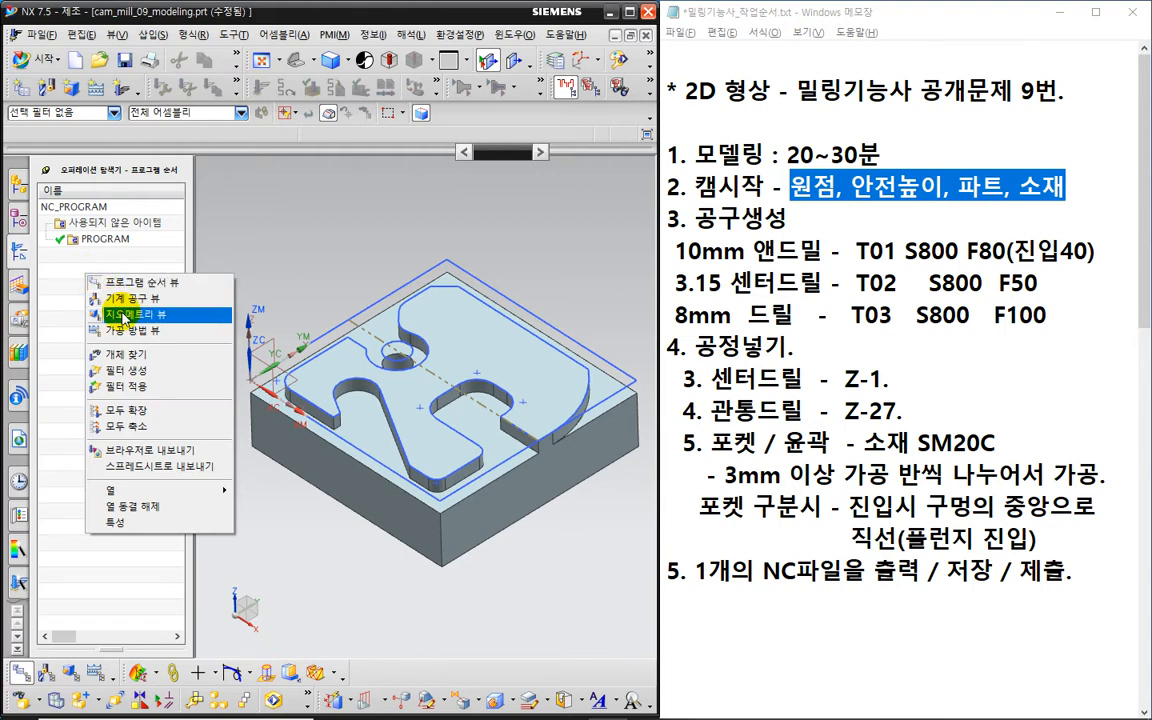
left_click(124, 316)
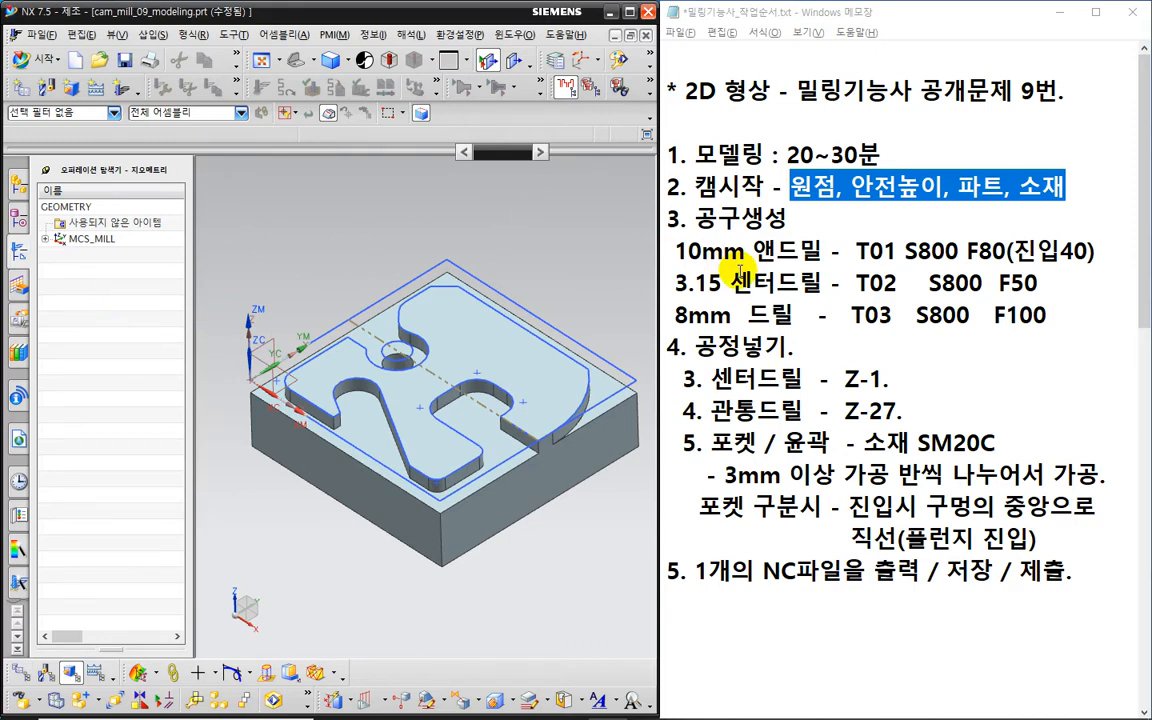
left_click(806, 187)
left_click_drag(792, 187, 830, 190)
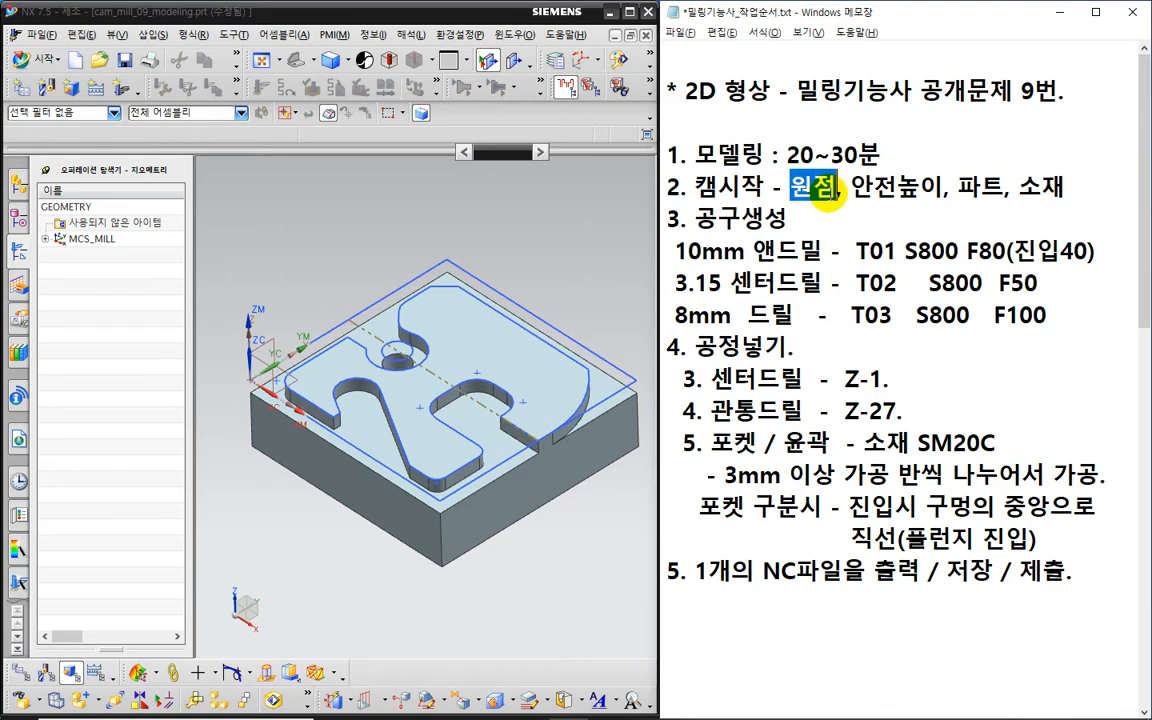
left_click(100, 242)
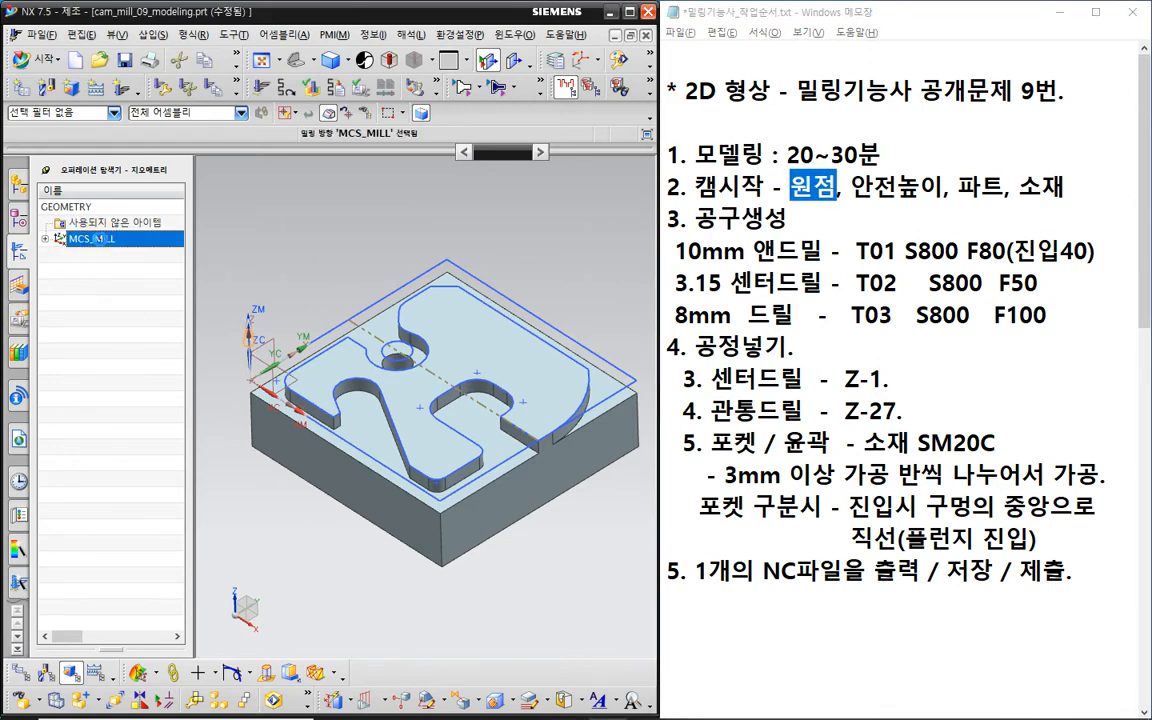
- Open MCS_MILL, view the part from the front, and cancel a trial 4 mm Z offset of the MCS
double_click(97, 240)
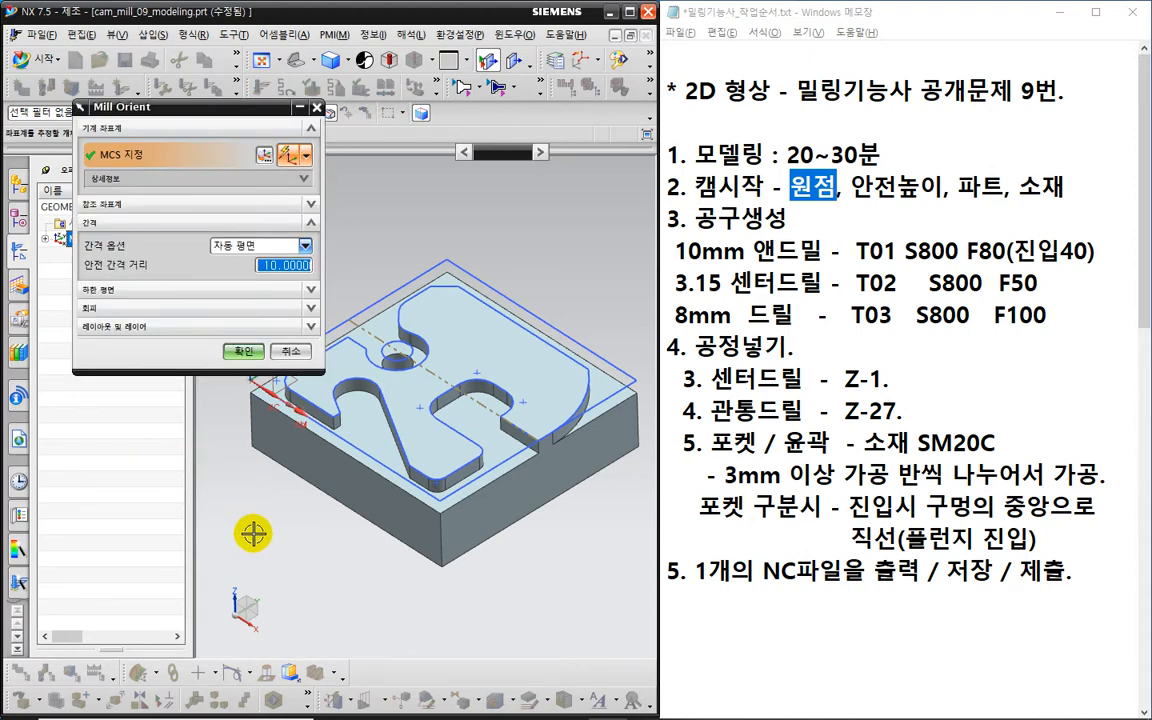
middle_click_drag(286, 544, 465, 432)
key("F8")
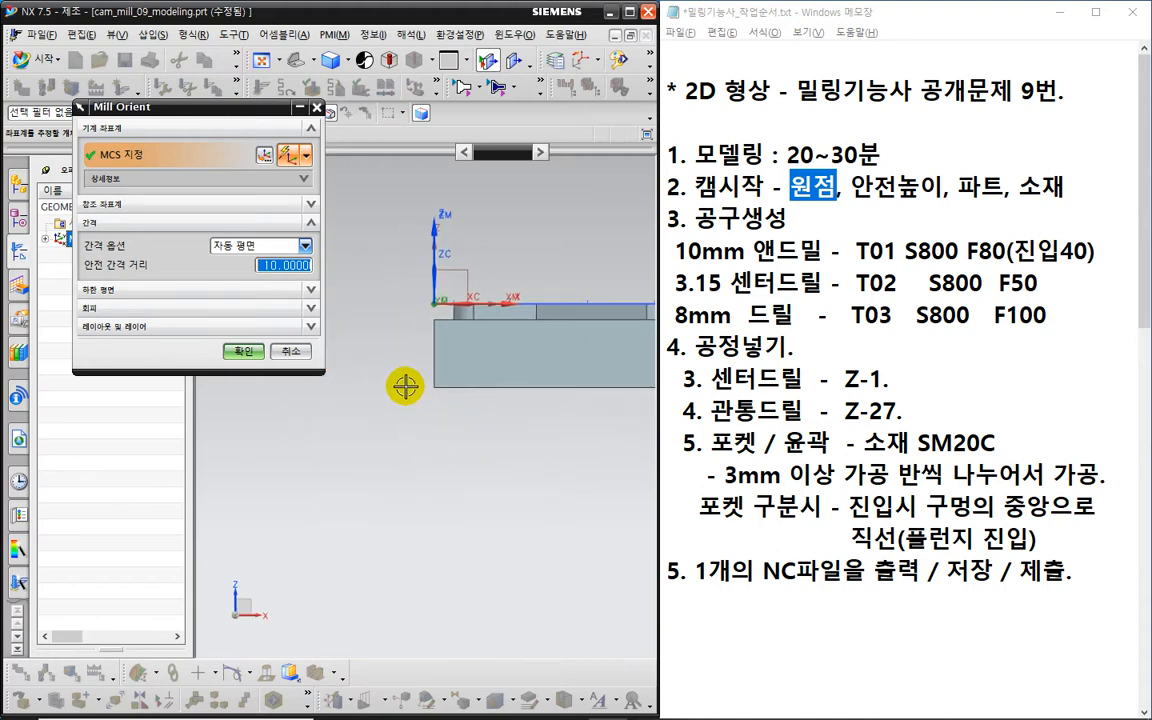
scroll(432, 340, "up", 2)
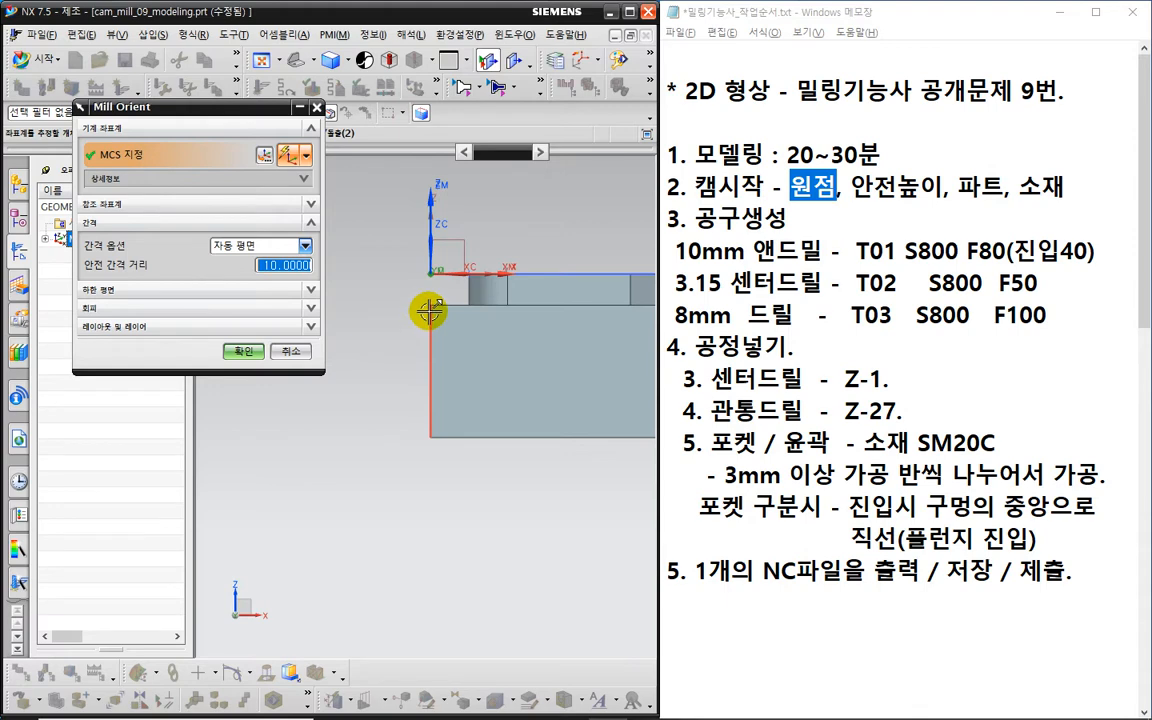
left_click(262, 154)
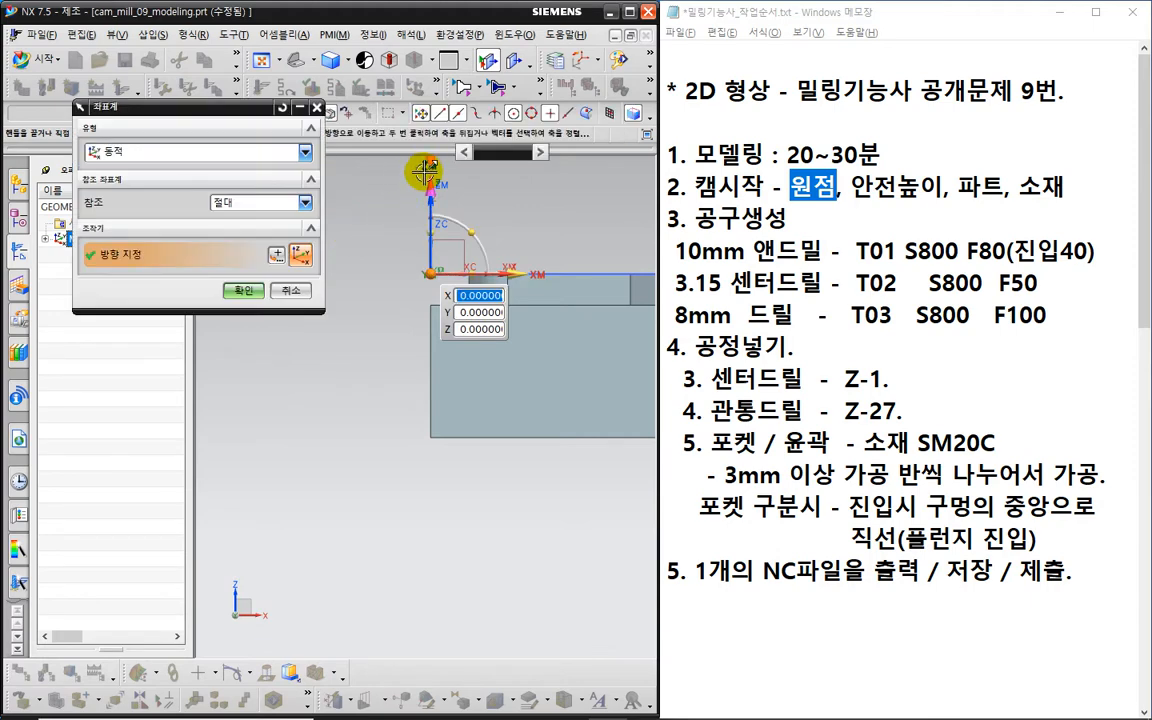
left_click(428, 172)
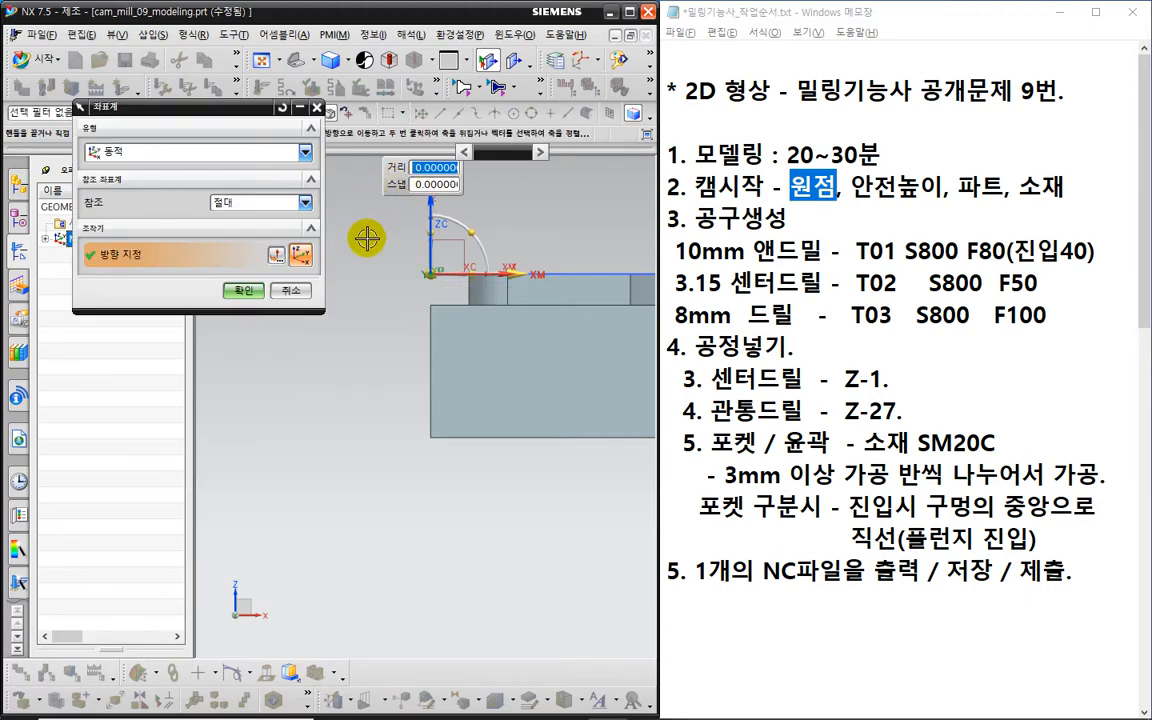
type("4")
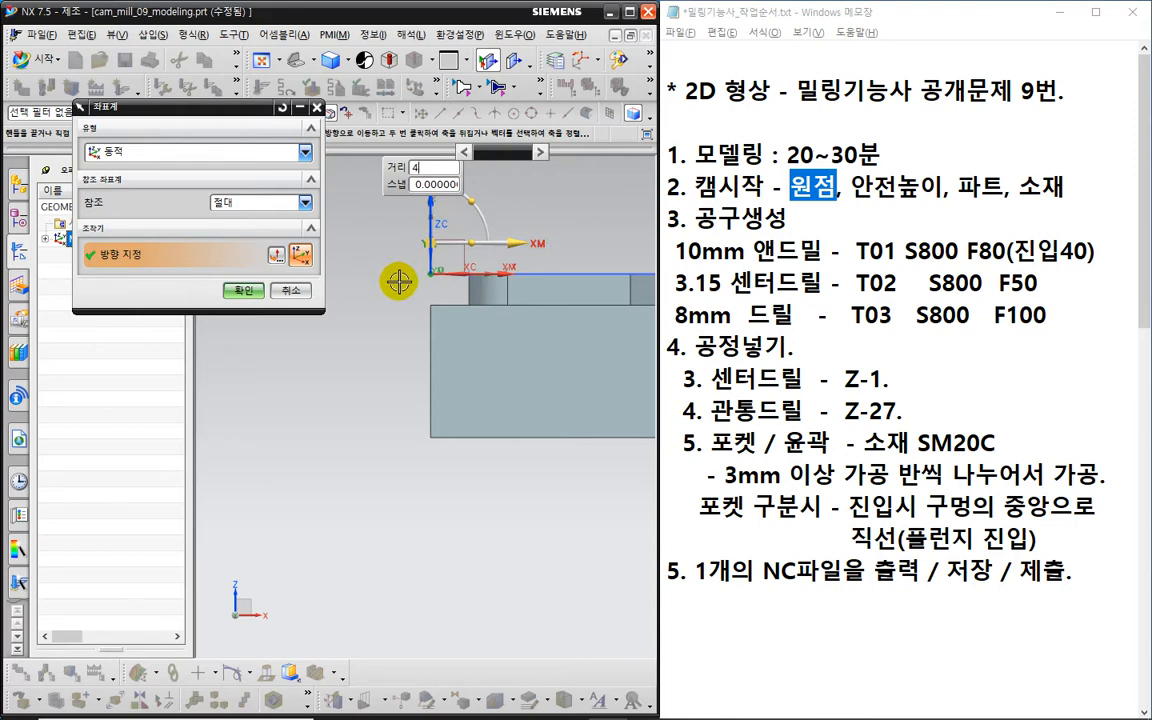
left_click(302, 290)
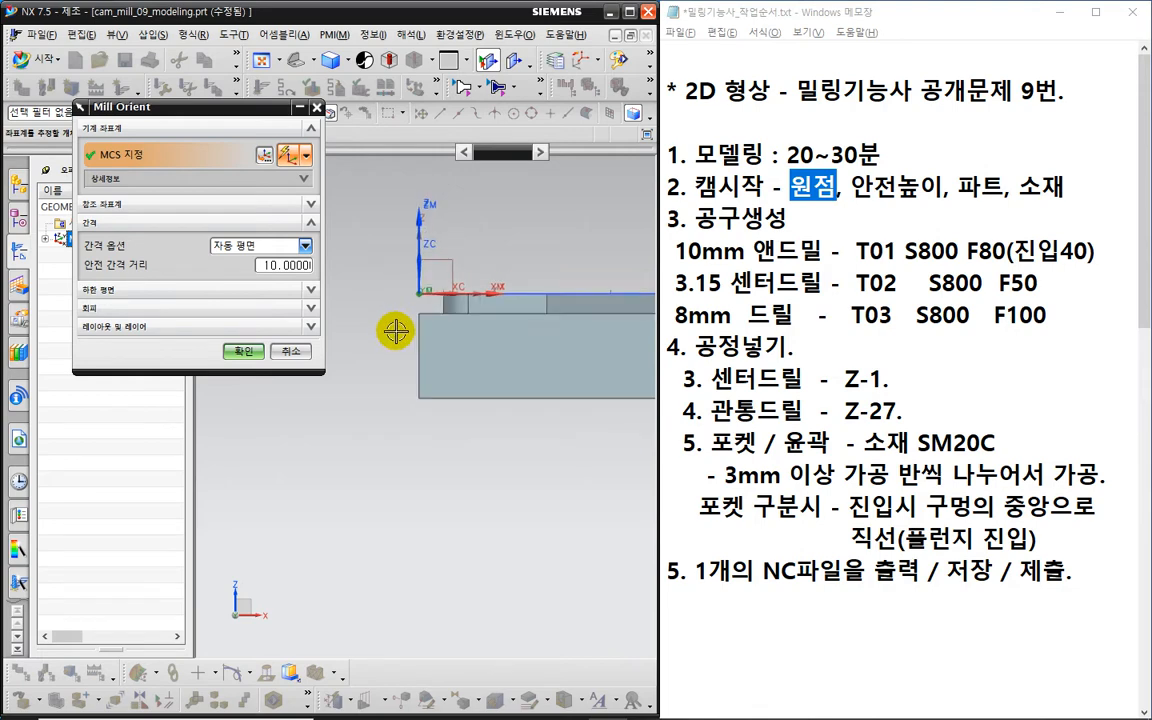
middle_click_drag(473, 473, 417, 489)
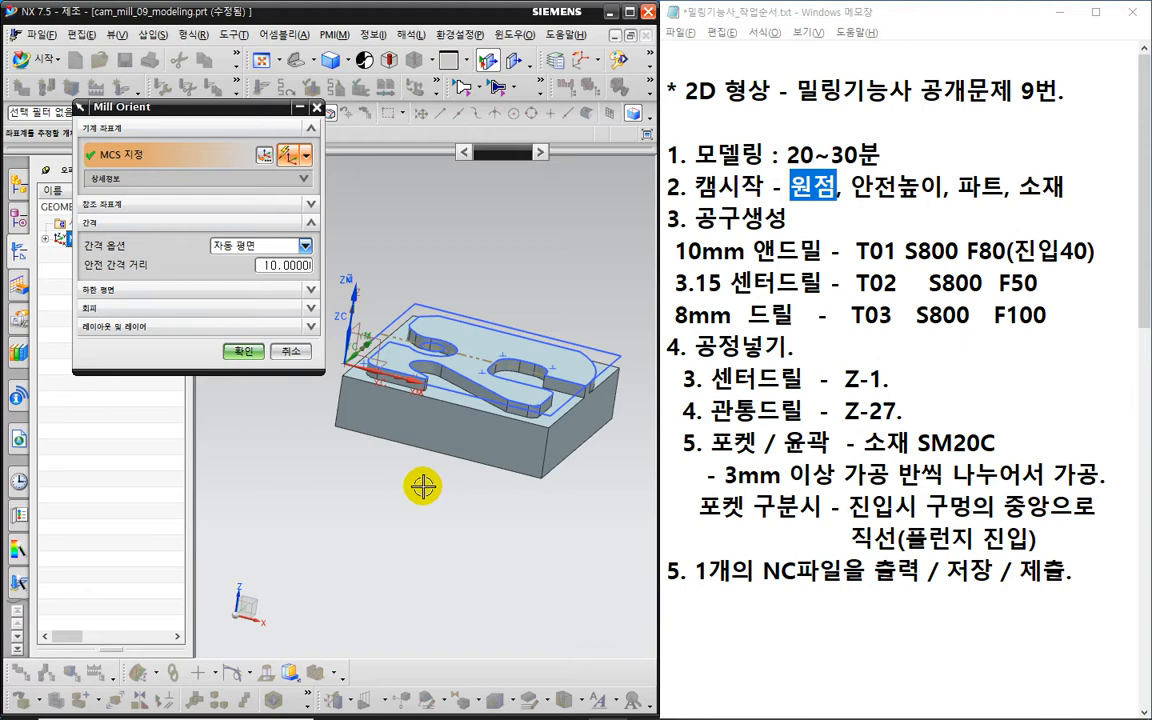
middle_click_drag(423, 486, 398, 506)
scroll(409, 513, "up", 2)
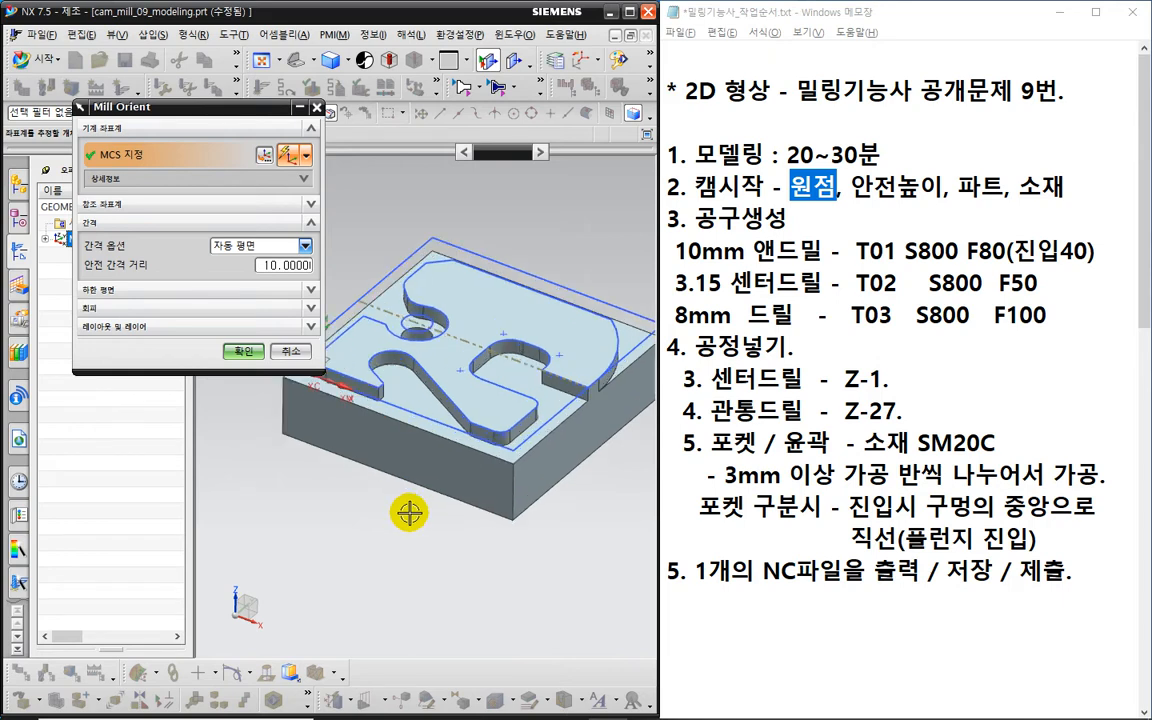
left_click(848, 192)
left_click_drag(850, 188, 930, 200)
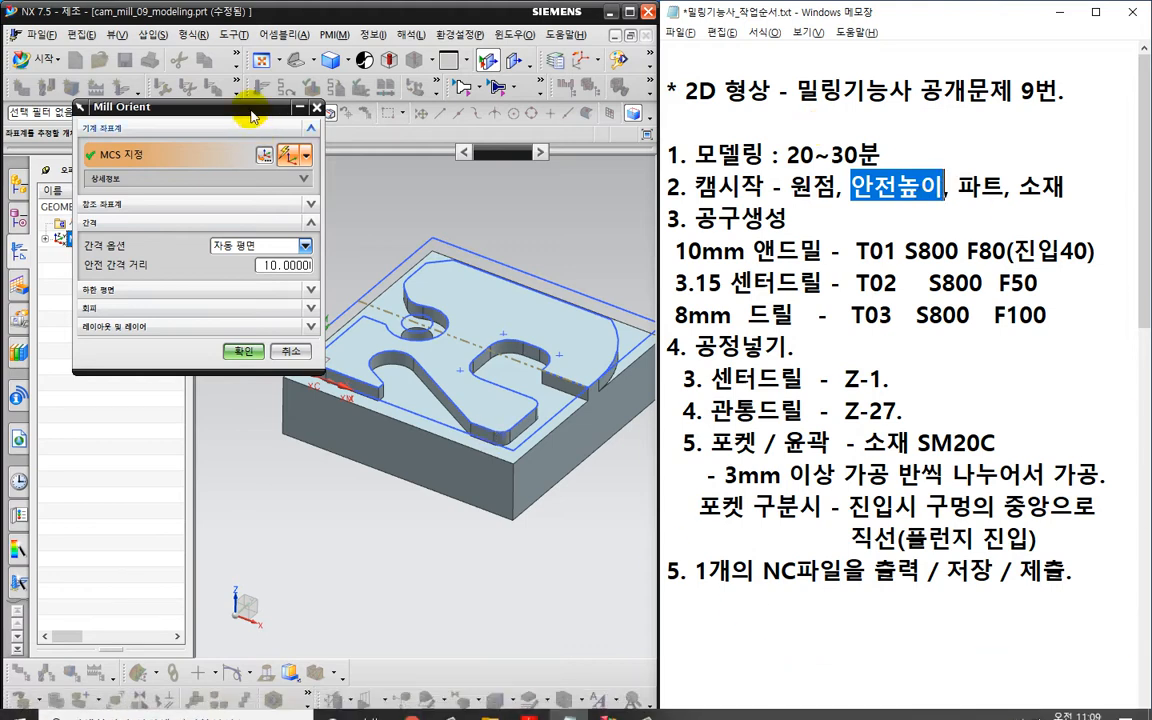
left_click_drag(250, 117, 191, 110)
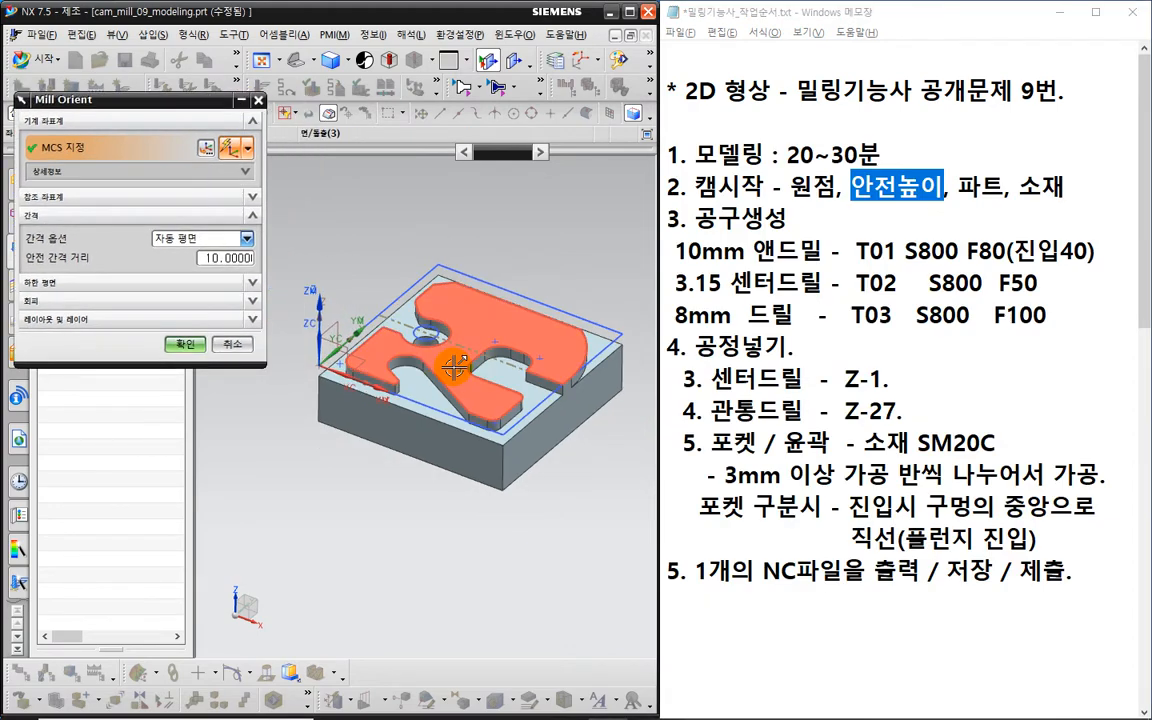
middle_click_drag(455, 367, 468, 457)
key("F8")
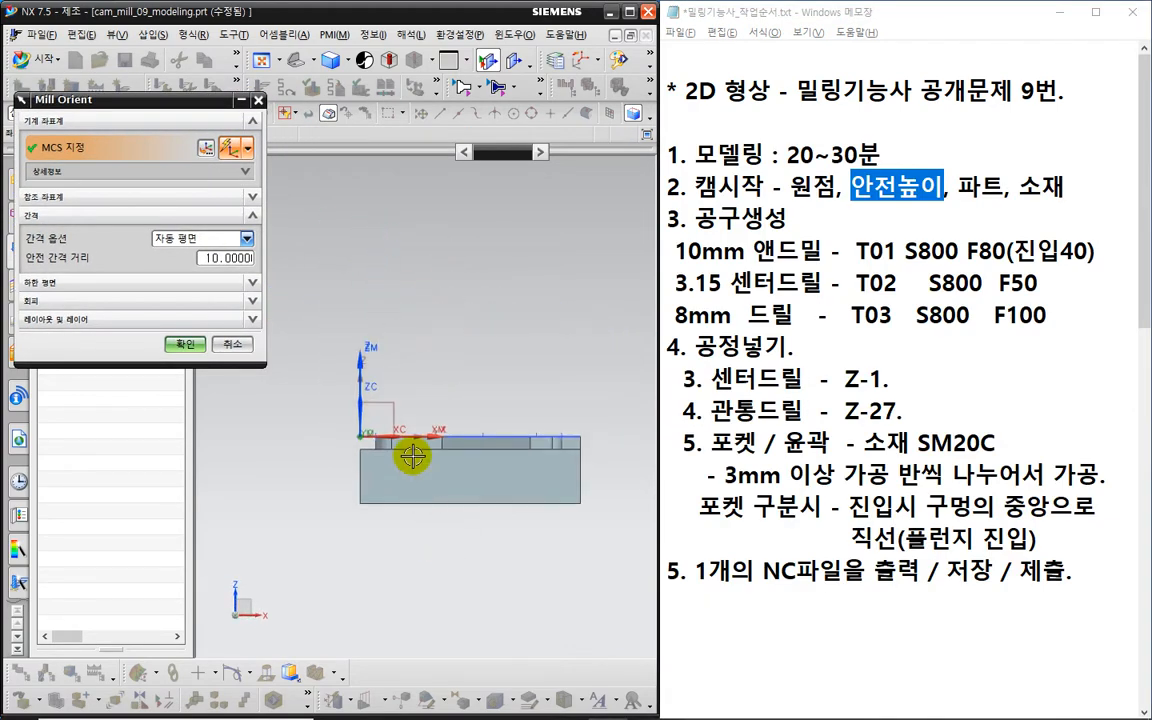
key("ctrl+2")
mouse_move(404, 218)
left_mouse_down()
mouse_move(407, 257)
mouse_move(470, 257)
mouse_move(463, 239)
left_mouse_up()
mouse_move(486, 452)
left_mouse_down()
mouse_move(490, 264)
mouse_move(563, 265)
left_mouse_up()
left_click_drag(547, 251, 545, 288)
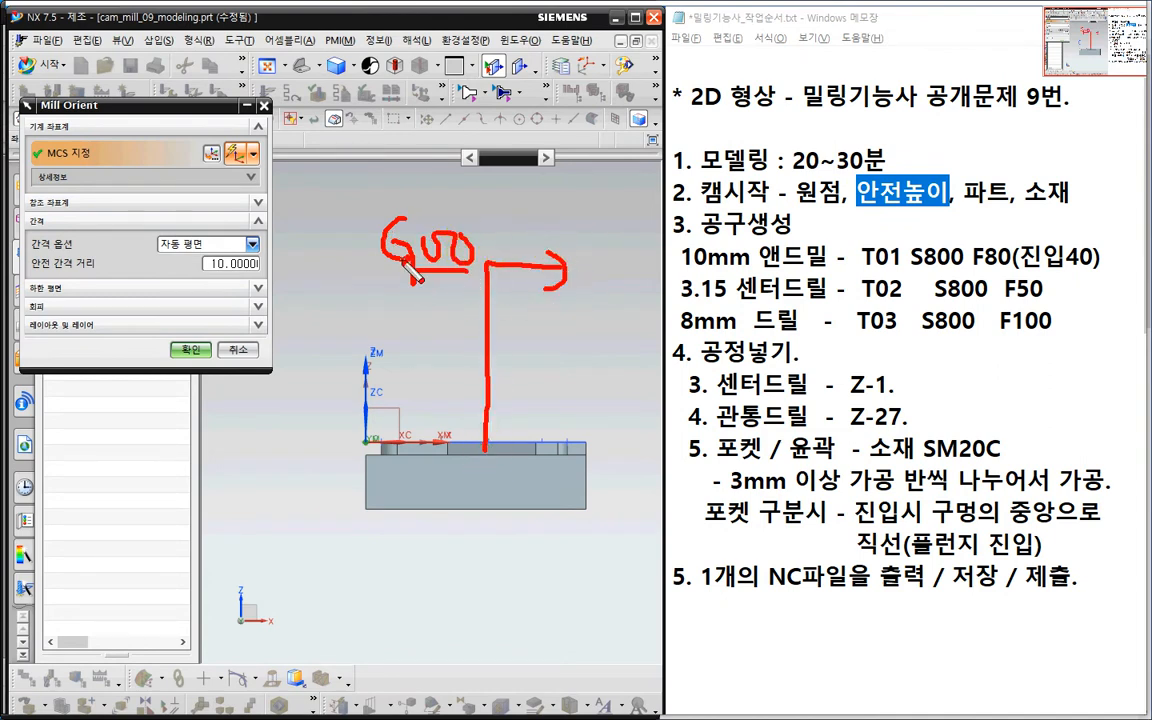
left_click_drag(405, 266, 425, 284)
key("Escape")
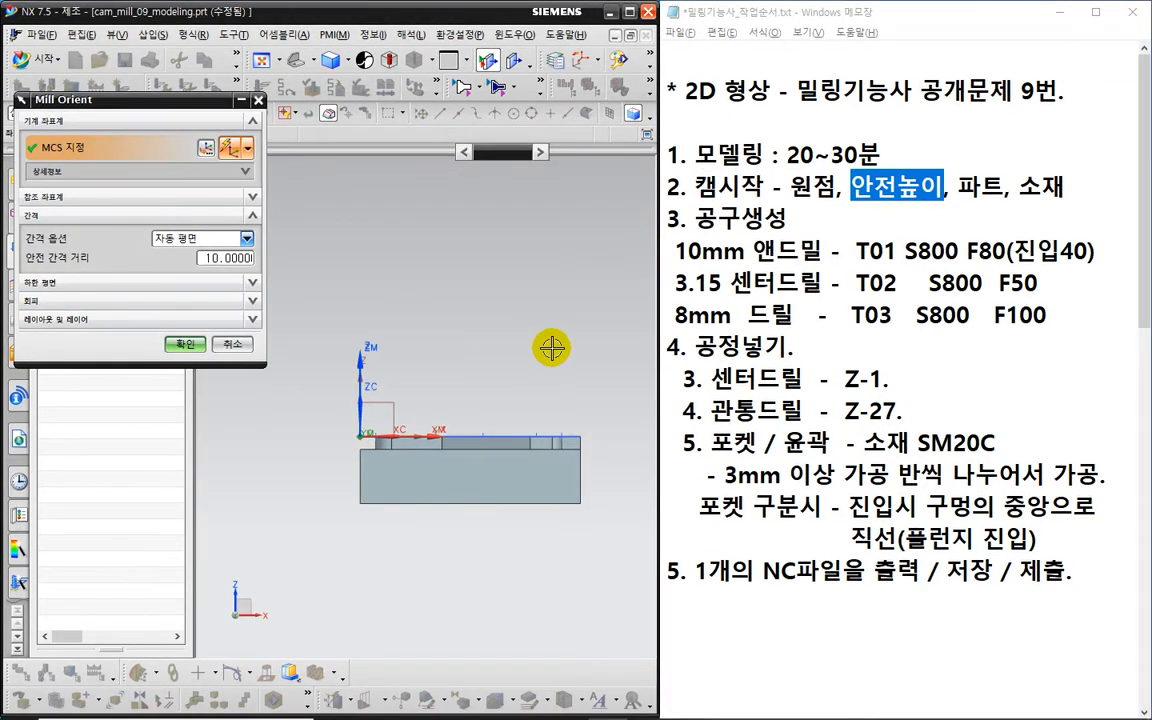
mouse_move(554, 353)
middle_mouse_down()
mouse_move(530, 386)
mouse_move(501, 398)
middle_mouse_up()
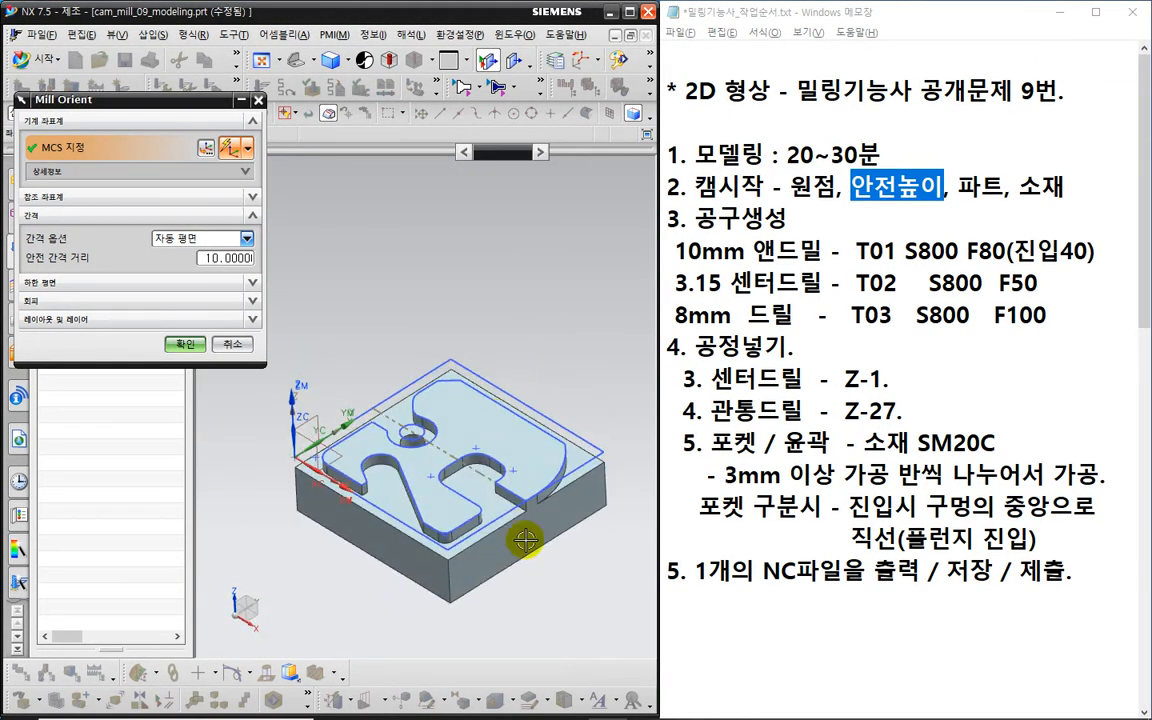
mouse_move(527, 540)
middle_mouse_down()
mouse_move(540, 545)
mouse_move(590, 478)
middle_mouse_up()
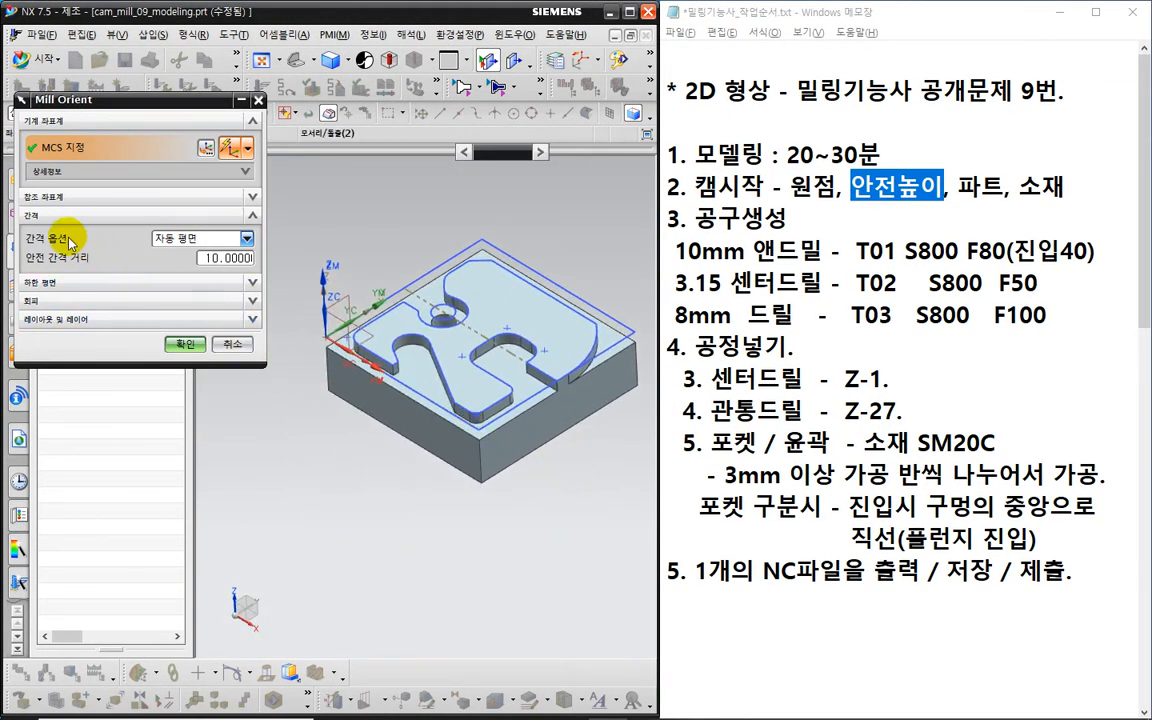
key("ctrl+2")
left_click_drag(56, 235, 41, 204)
left_click_drag(150, 245, 175, 262)
key("Escape")
- Choose Plane clearance on the top face and change its offset from 50 to 100 mm
left_click(185, 243)
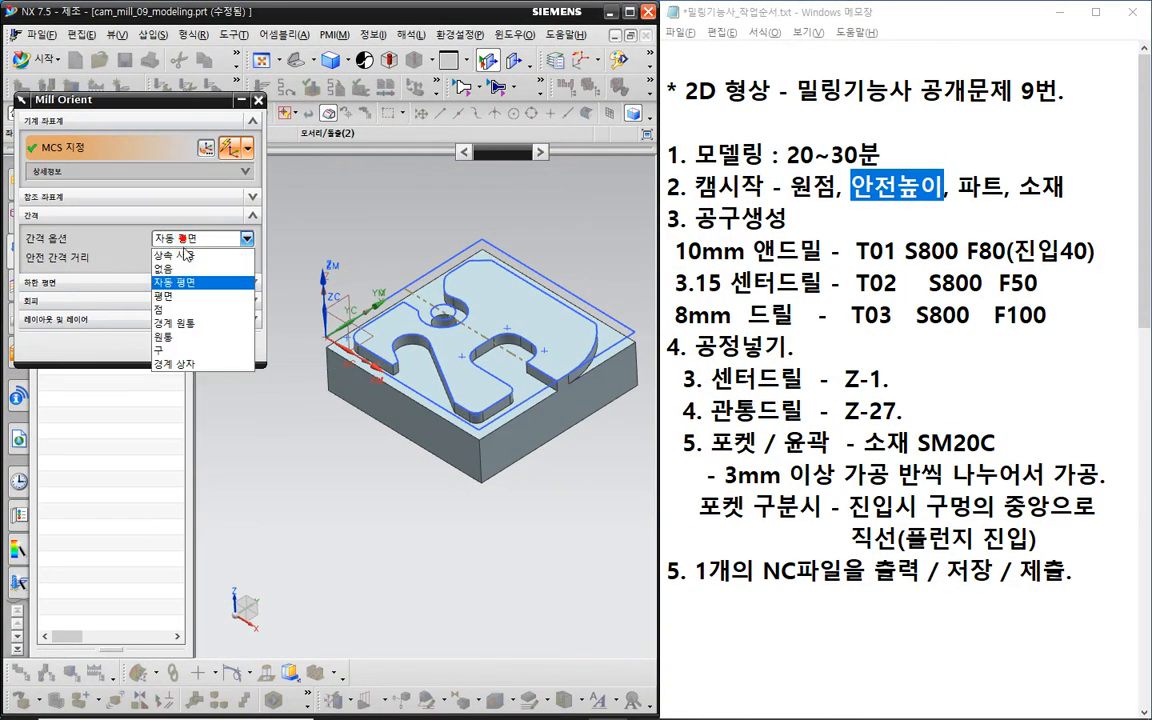
left_click(170, 288)
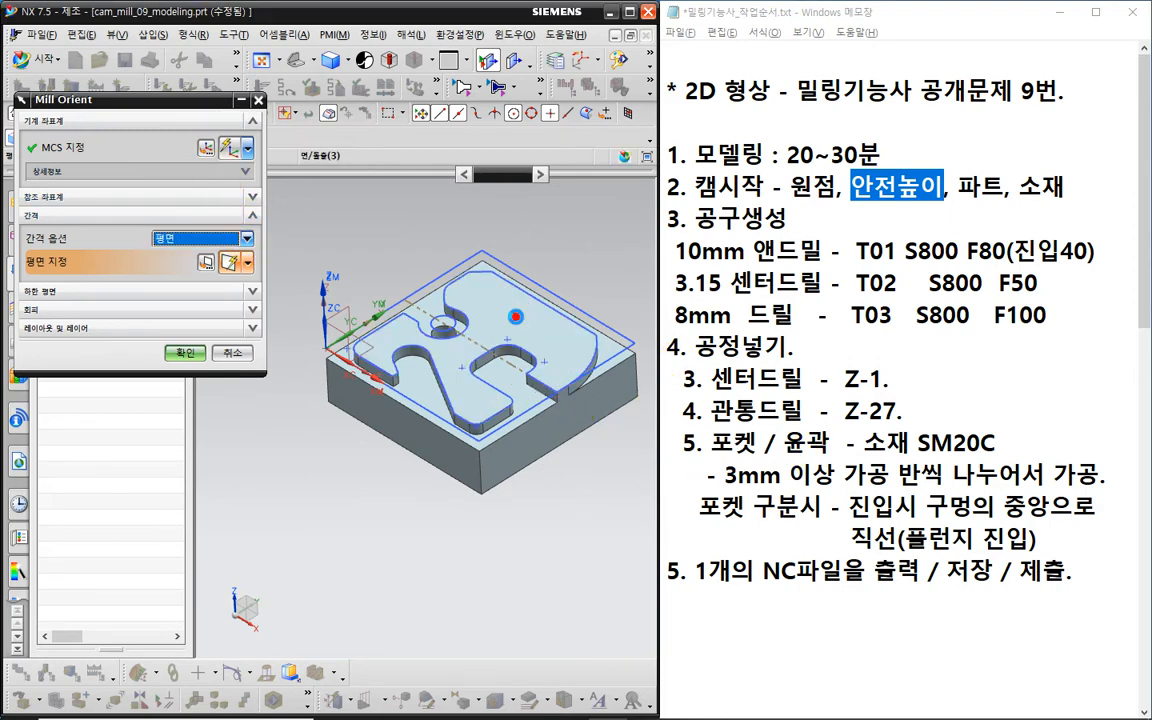
left_click(516, 317)
type("5")
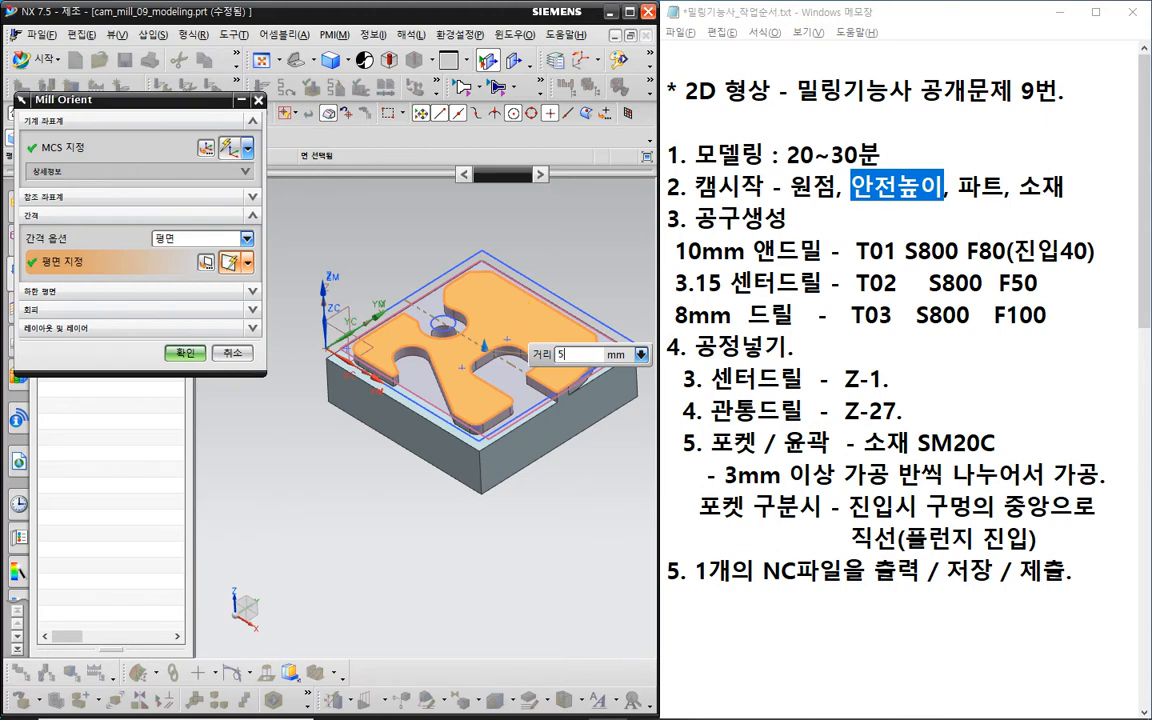
type("0")
key("Return")
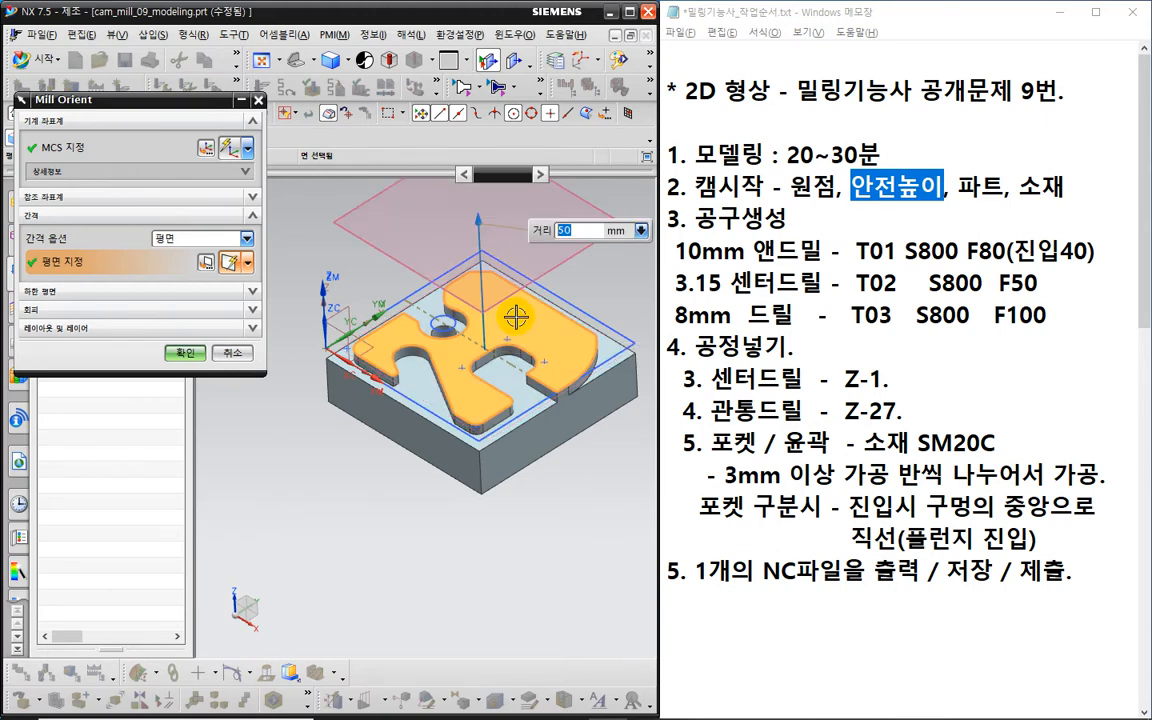
type("100")
key("Return")
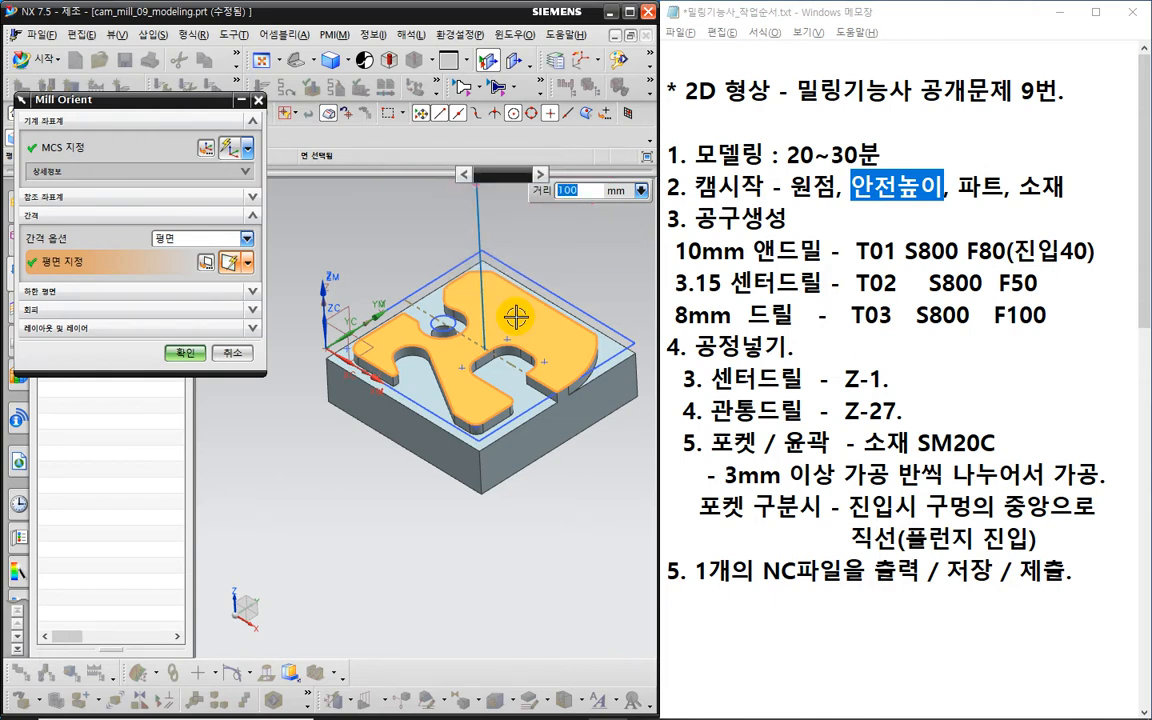
middle_click_drag(497, 308, 467, 492, "shift")
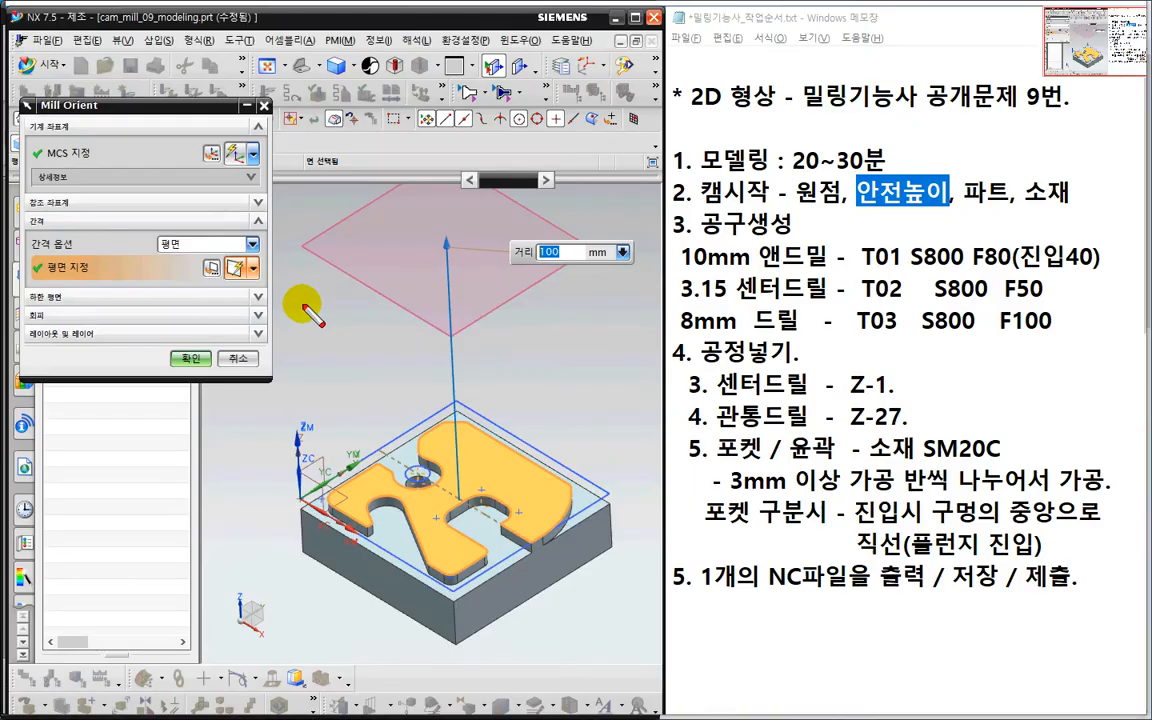
- Review the 100 mm clearance plane on the part, then accept the Mill Orient settings
left_click_drag(304, 295, 315, 347)
mouse_move(326, 297)
left_mouse_down()
mouse_move(331, 340)
mouse_move(352, 332)
left_mouse_up()
mouse_move(409, 298)
left_mouse_down()
mouse_move(422, 304)
mouse_move(417, 320)
mouse_move(488, 338)
mouse_move(447, 334)
mouse_move(487, 320)
left_mouse_up()
left_click(497, 318)
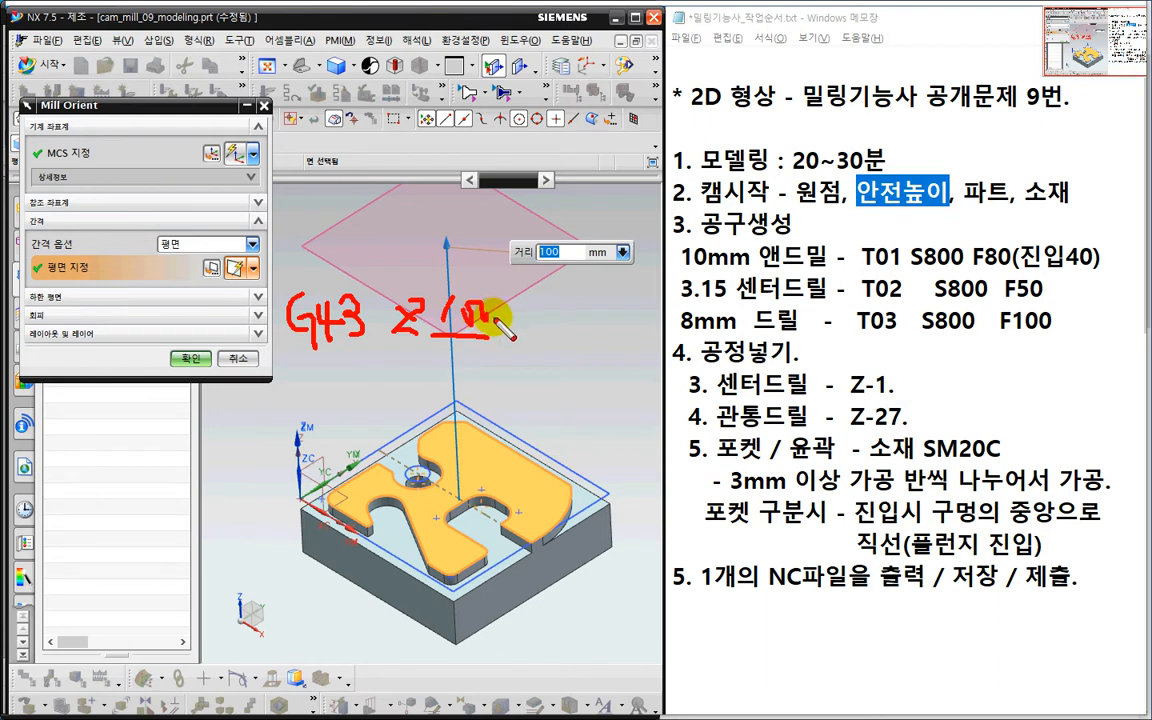
mouse_move(549, 297)
left_mouse_down()
mouse_move(549, 334)
mouse_move(630, 347)
left_mouse_up()
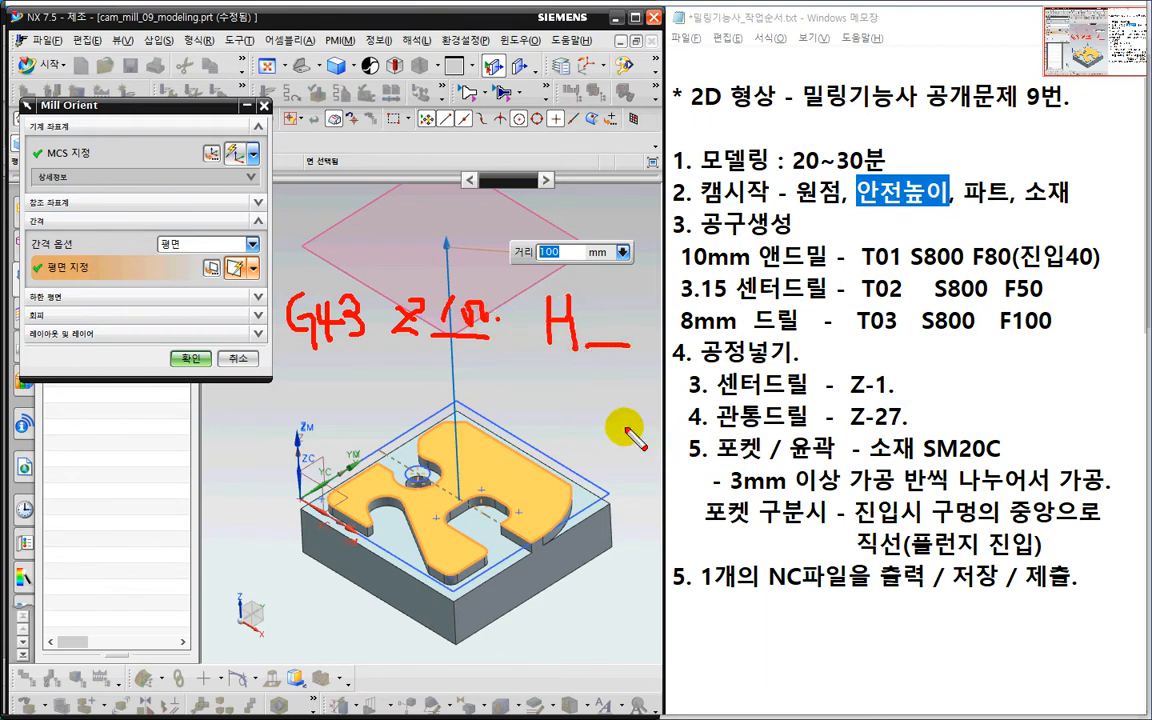
mouse_move(264, 284)
left_mouse_down()
mouse_move(263, 343)
mouse_move(504, 381)
mouse_move(630, 275)
mouse_move(330, 272)
mouse_move(288, 338)
left_mouse_up()
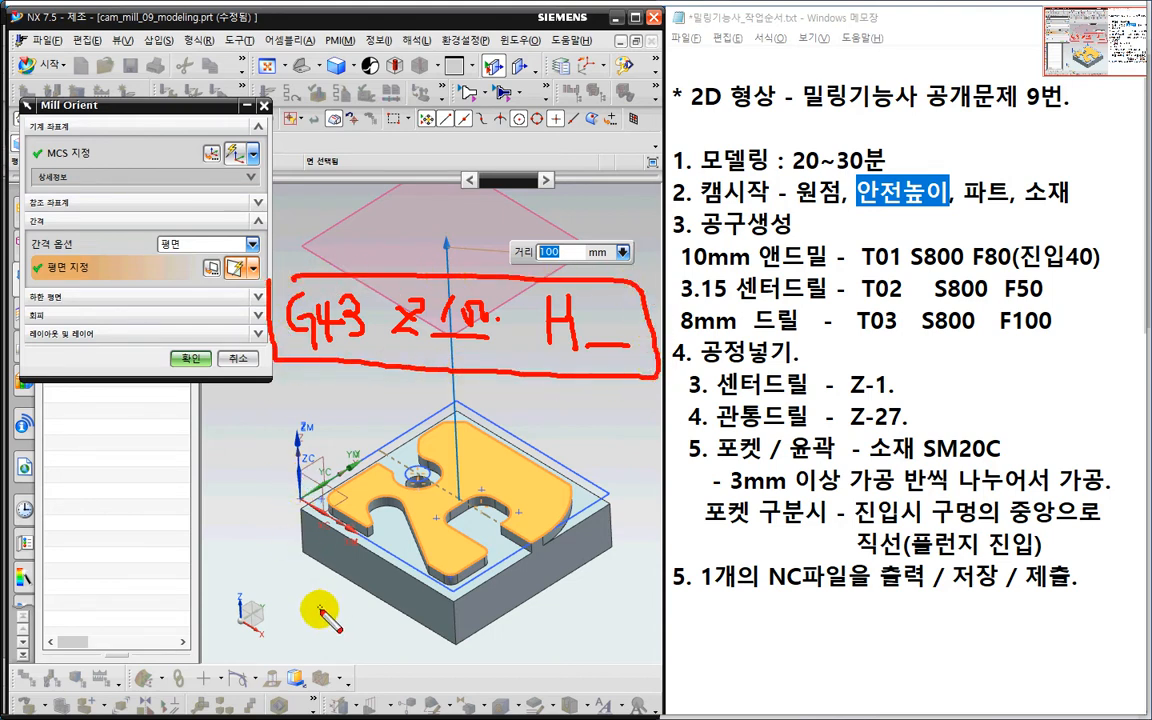
mouse_move(312, 612)
left_mouse_down()
mouse_move(302, 645)
mouse_move(314, 630)
mouse_move(345, 668)
left_mouse_up()
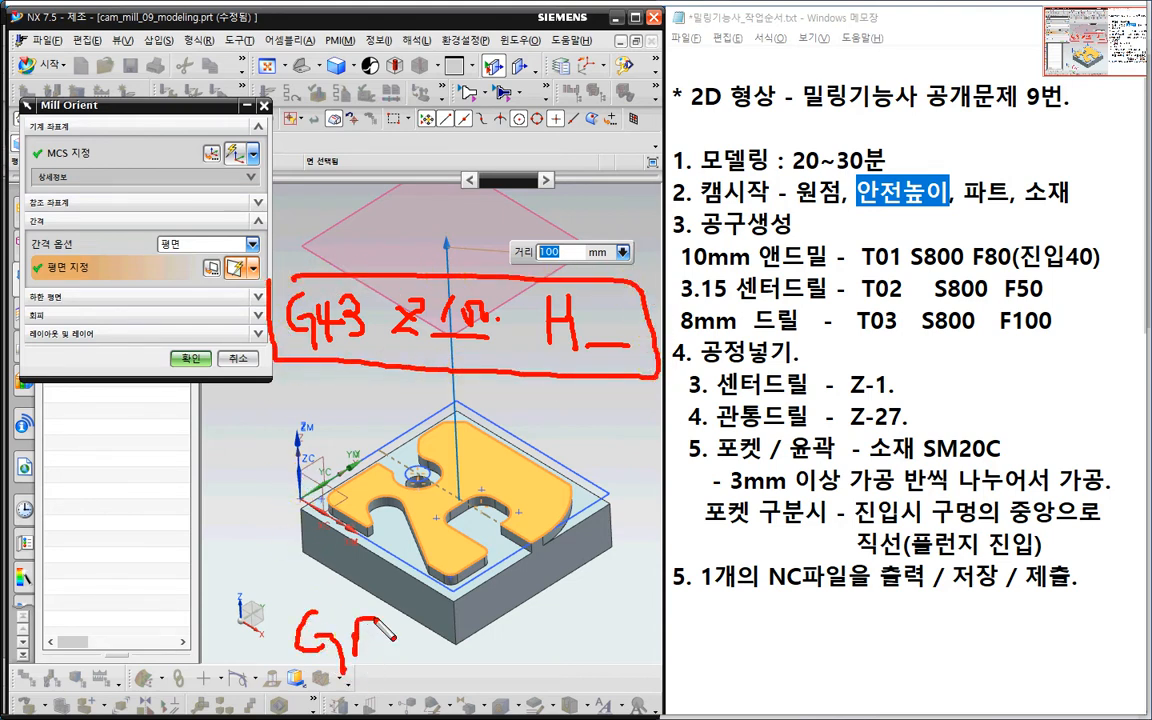
left_click_drag(378, 623, 376, 655)
mouse_move(480, 618)
left_mouse_down()
mouse_move(512, 655)
mouse_move(589, 648)
left_mouse_up()
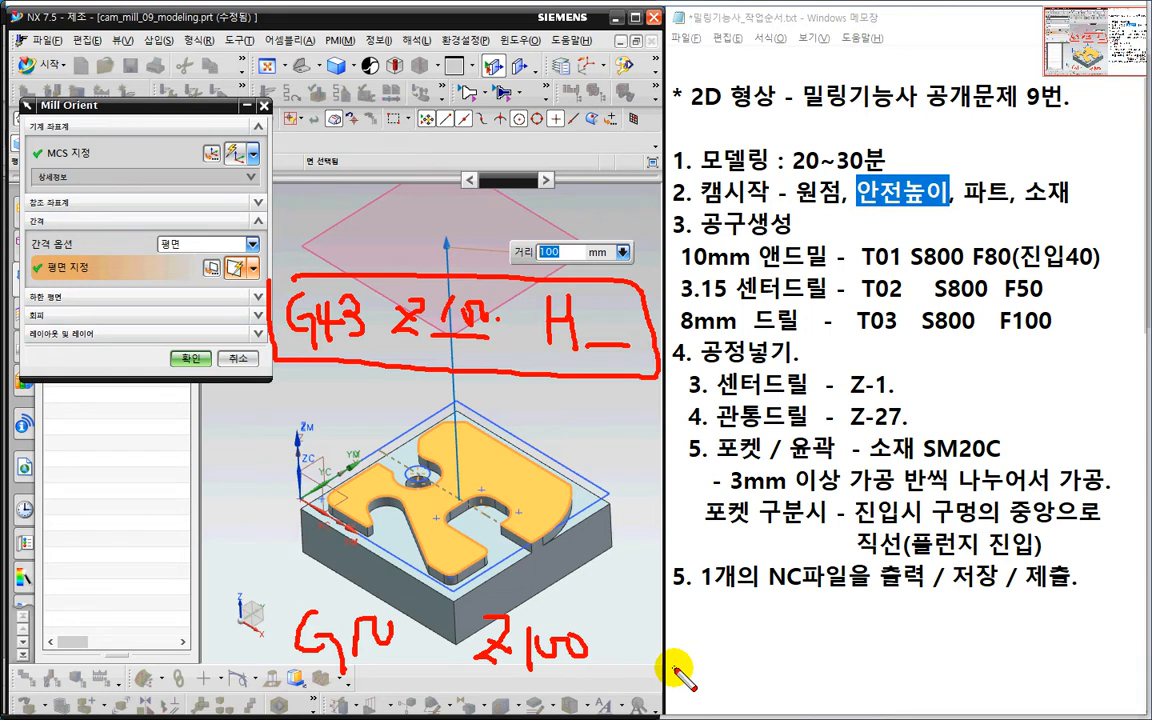
left_click_drag(200, 230, 212, 282)
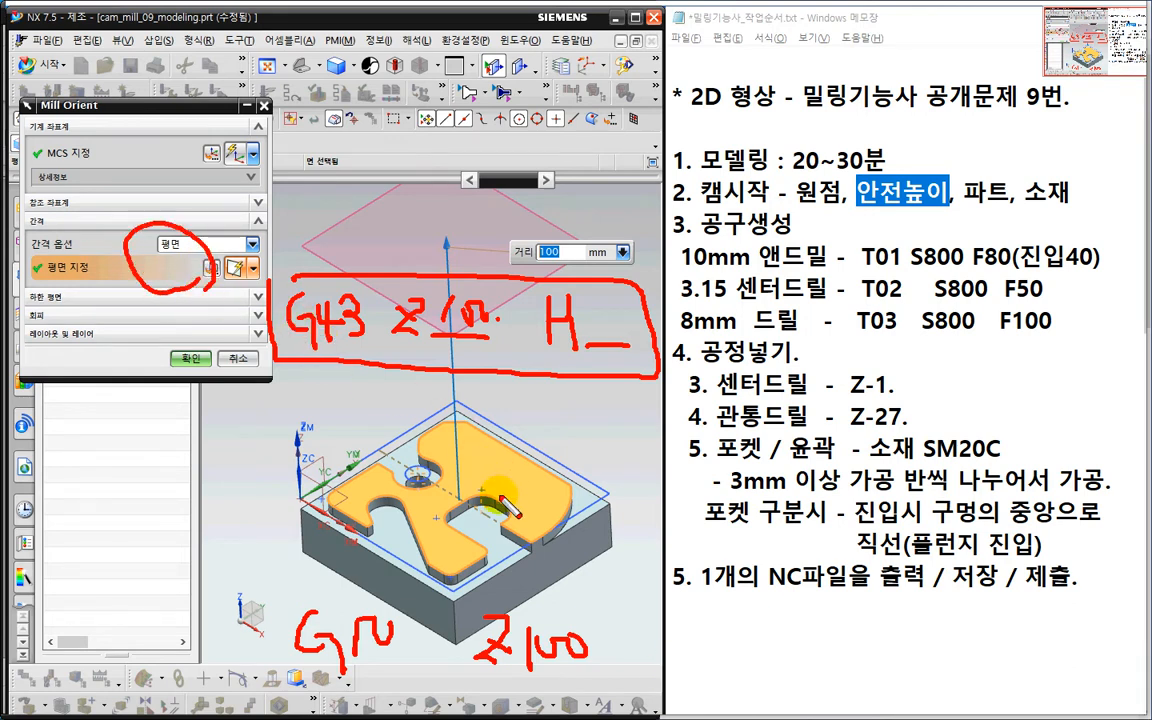
mouse_move(510, 510)
left_mouse_down()
mouse_move(300, 545)
mouse_move(540, 380)
mouse_move(483, 596)
mouse_move(370, 438)
left_mouse_up()
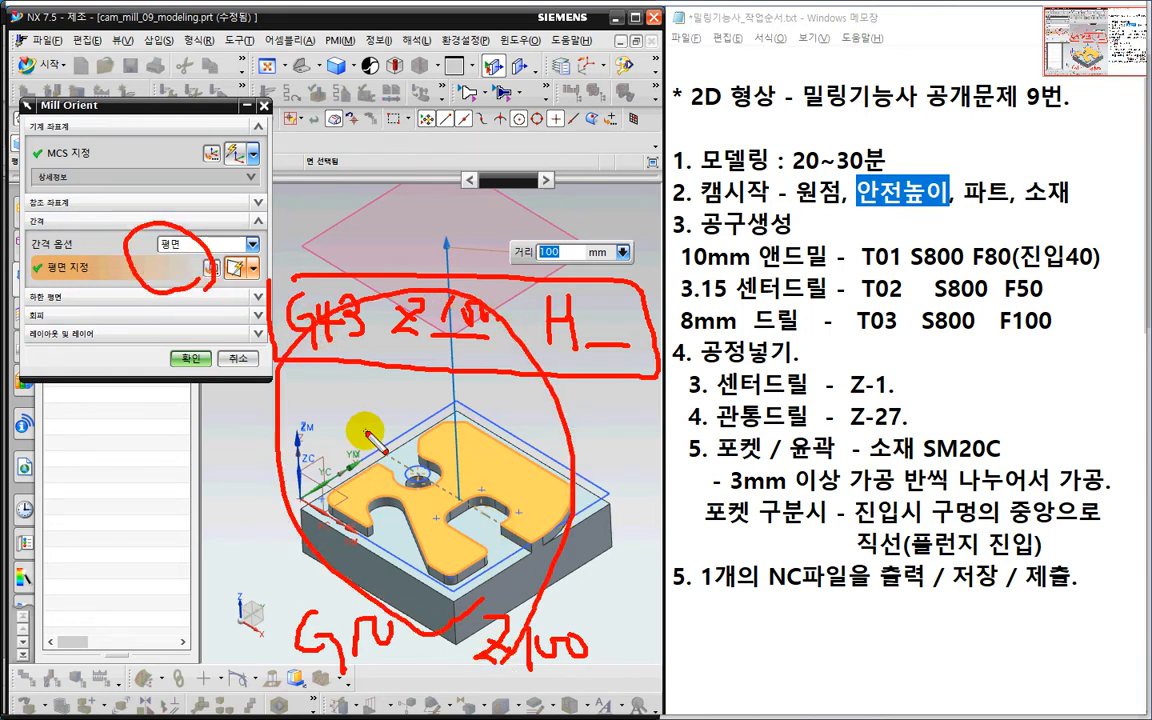
key("Escape")
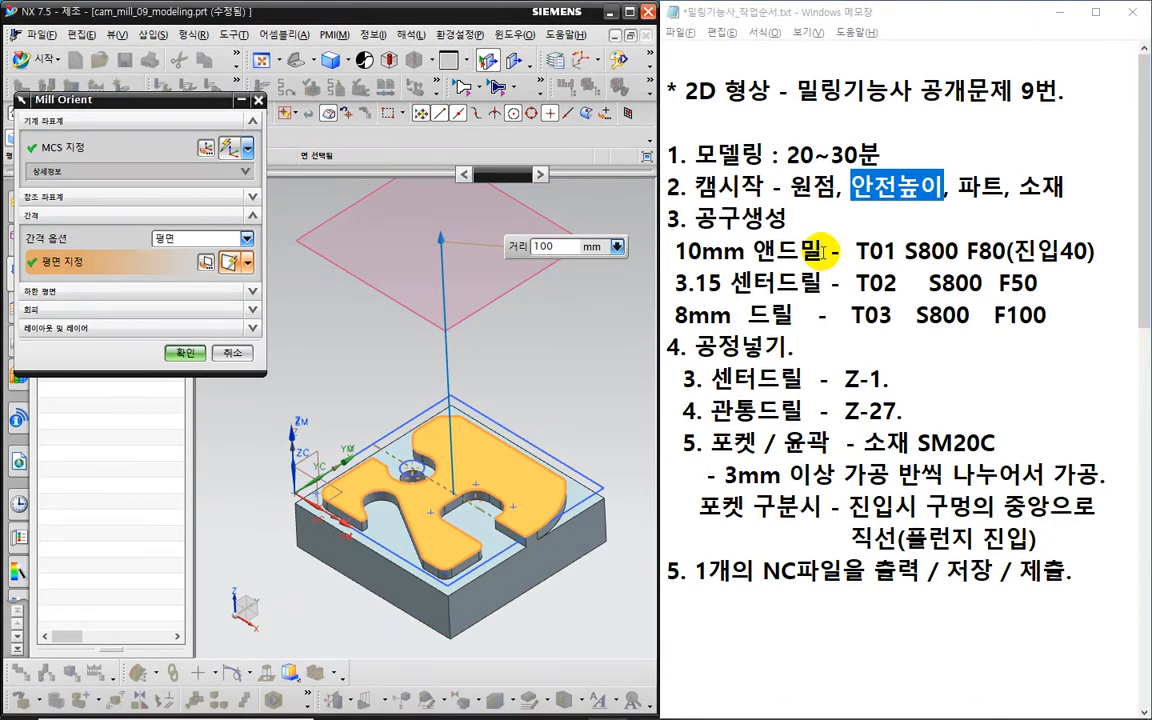
left_click(185, 352)
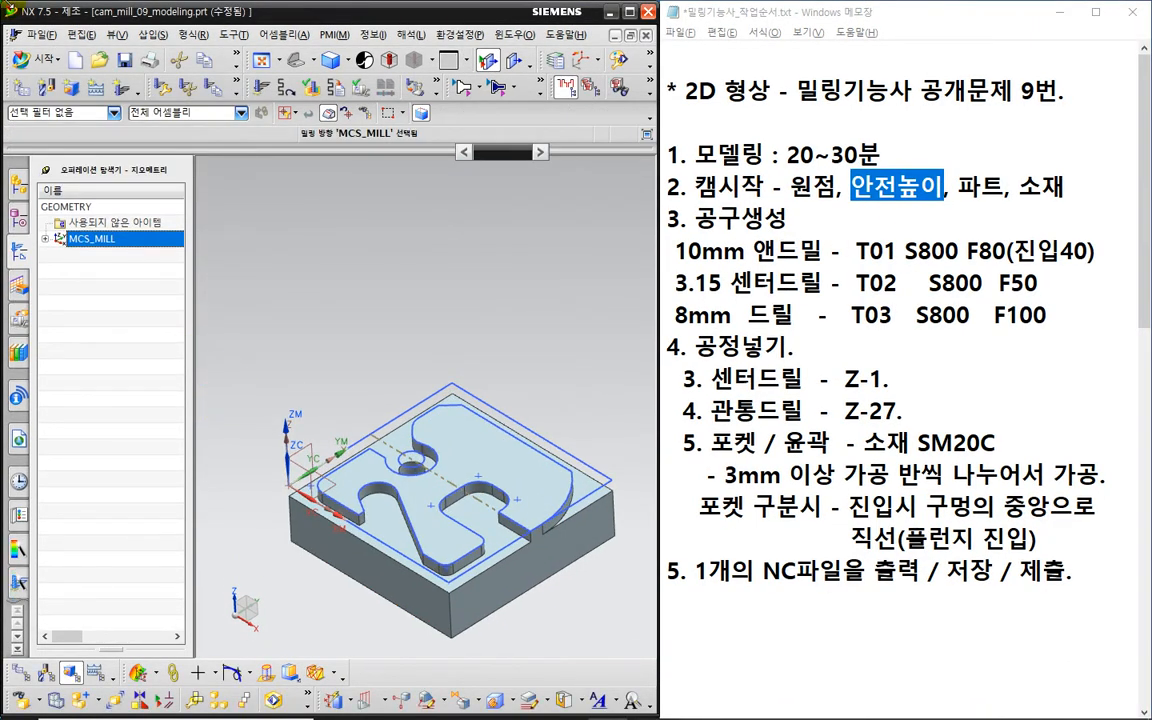
- Open WORKPIECE under MCS_MILL and specify the solid body as its part geometry
middle_click_drag(333, 538, 303, 368)
left_click(45, 239)
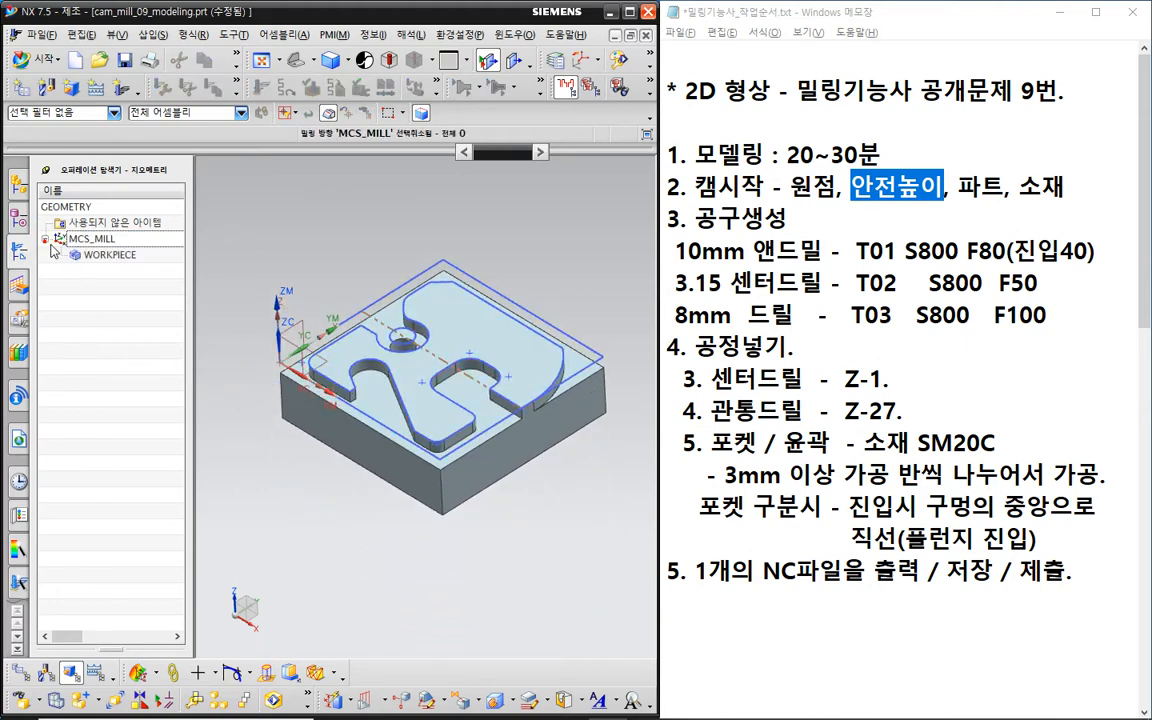
left_click(109, 256)
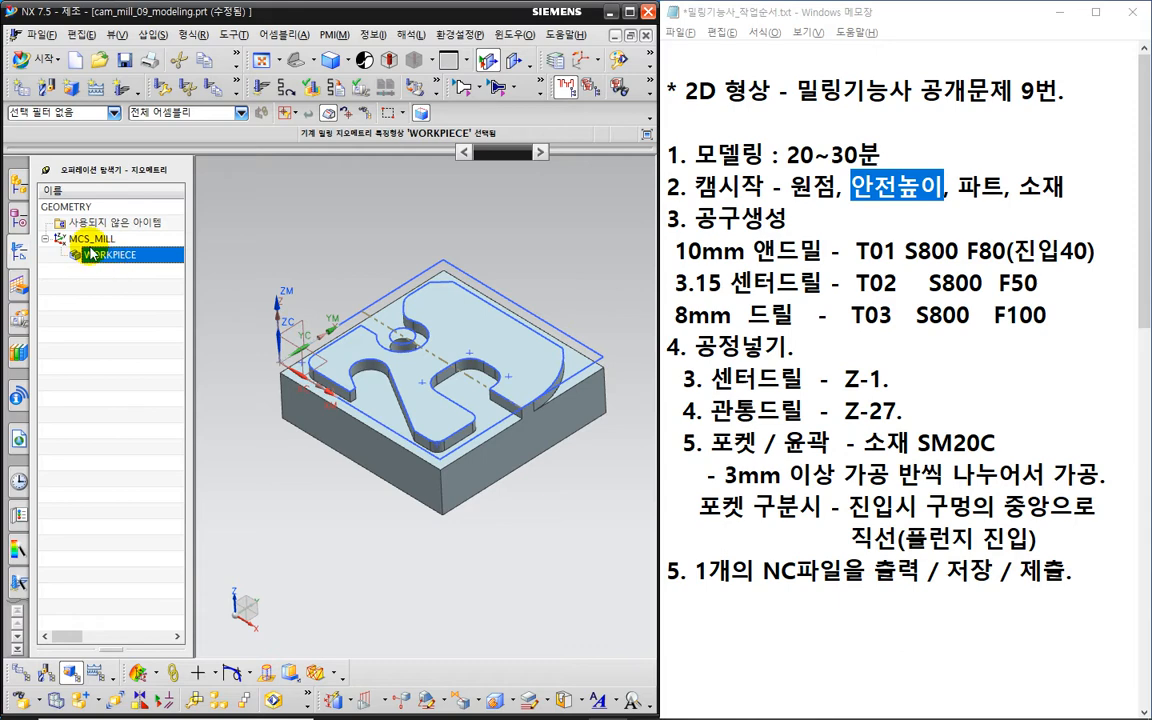
double_click(93, 257)
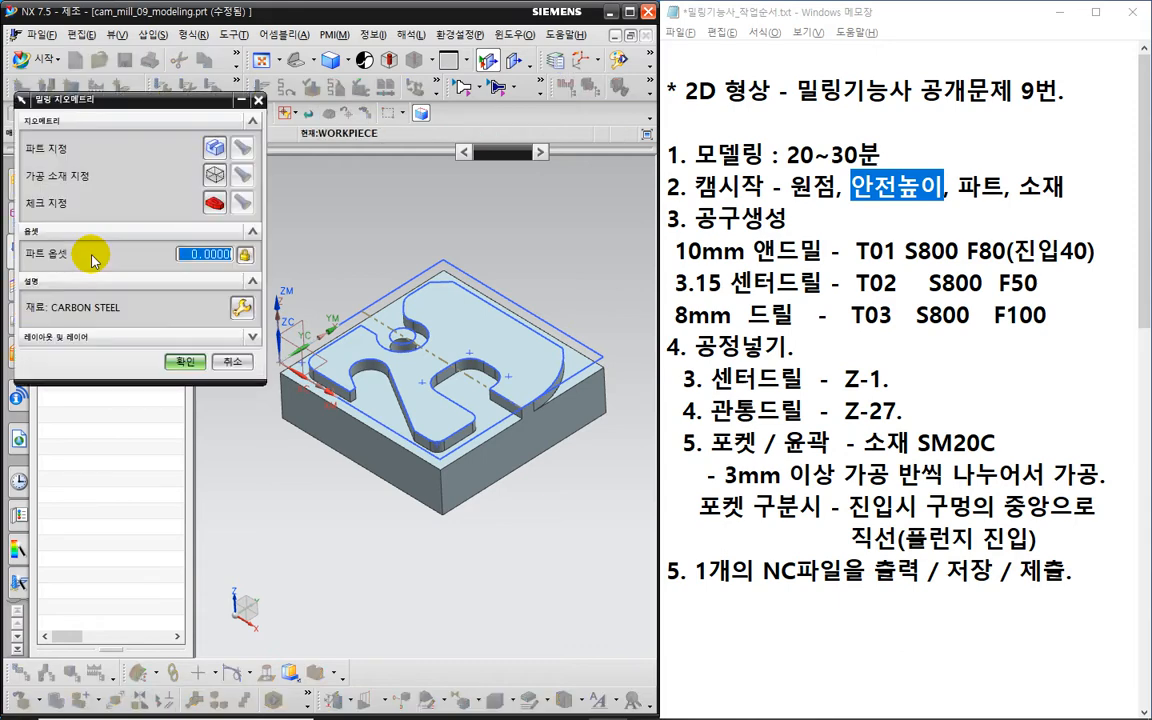
left_click(214, 148)
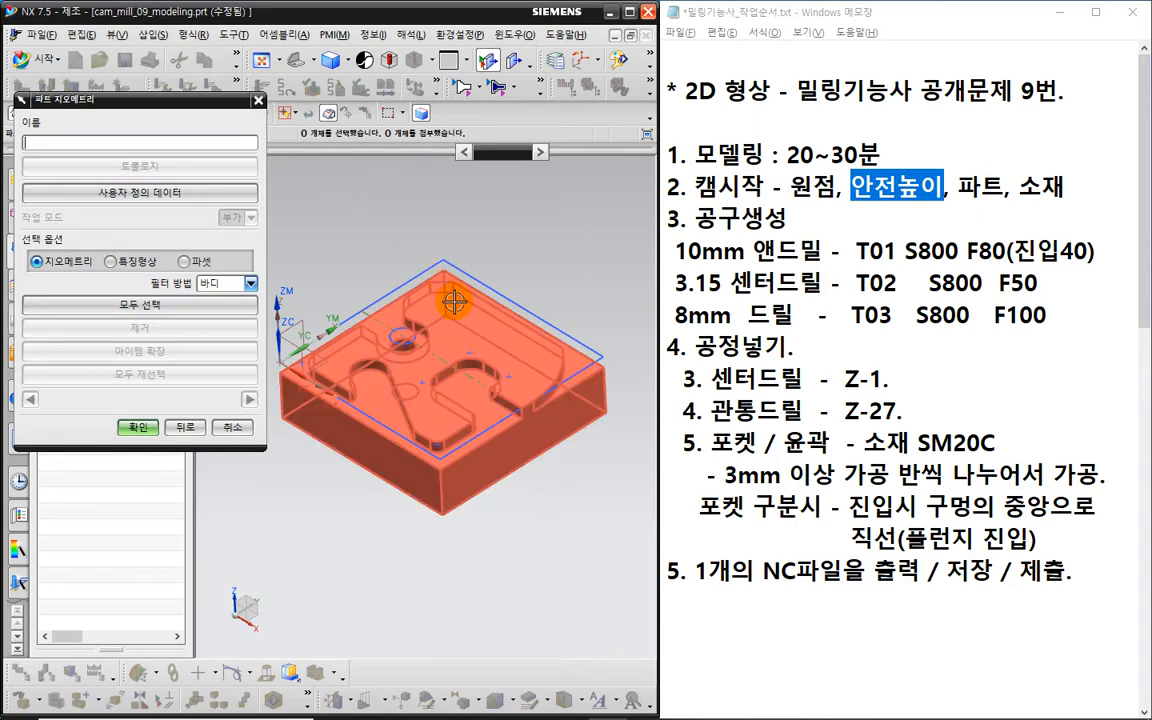
left_click(418, 280)
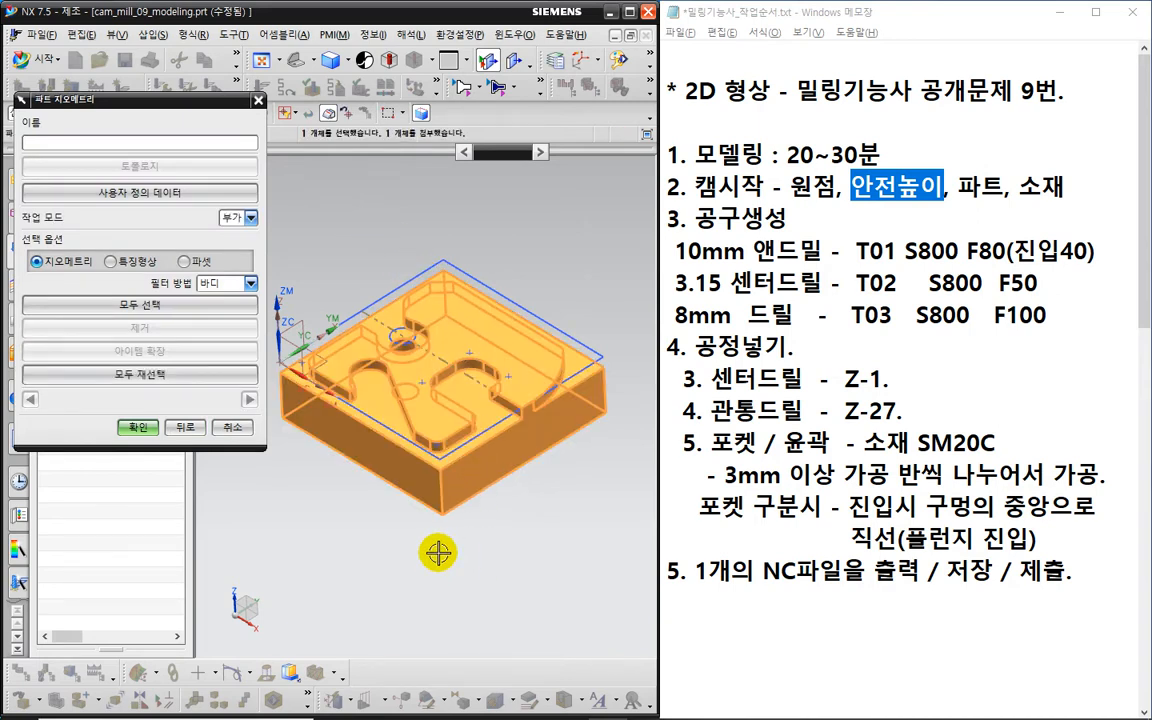
left_click(137, 427)
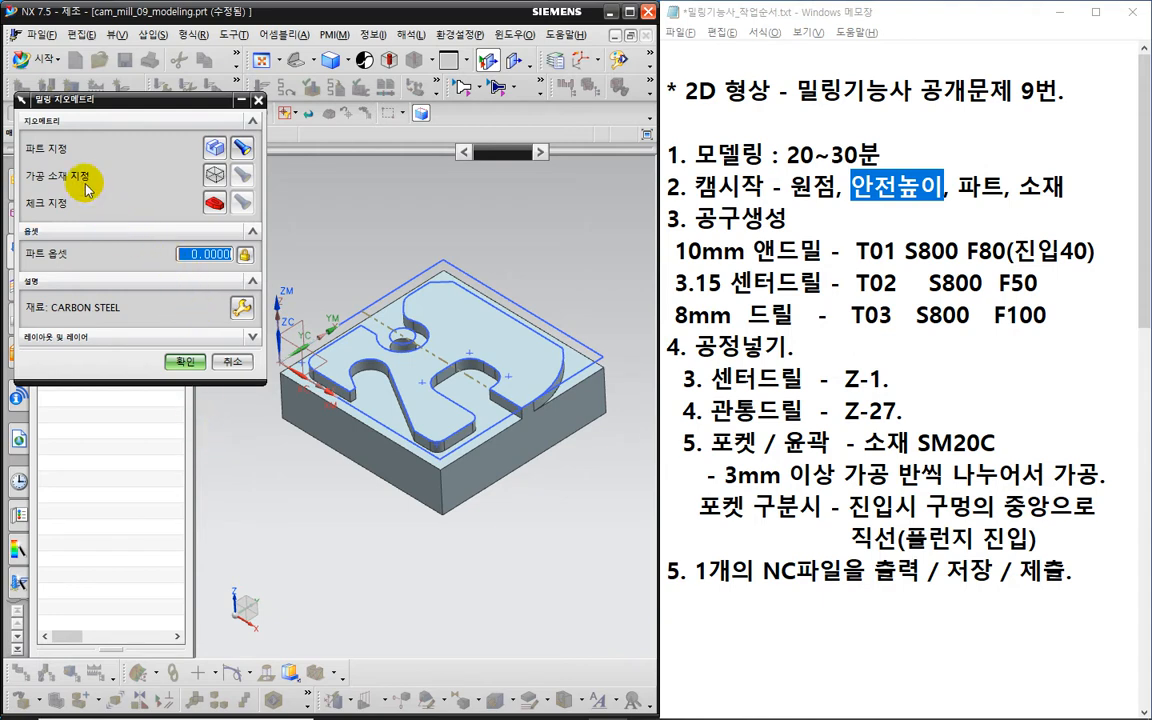
left_click(213, 178)
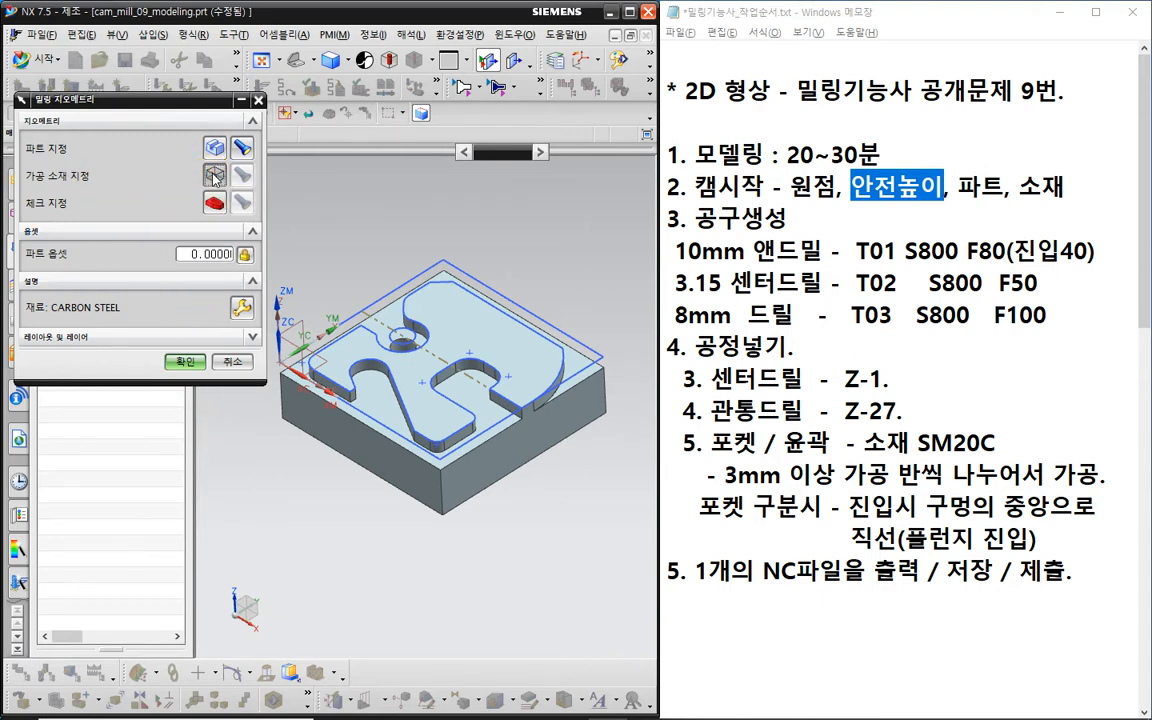
- Set the blank to Auto Block with all offsets 0 and accept the WORKPIECE geometry
left_click(58, 252)
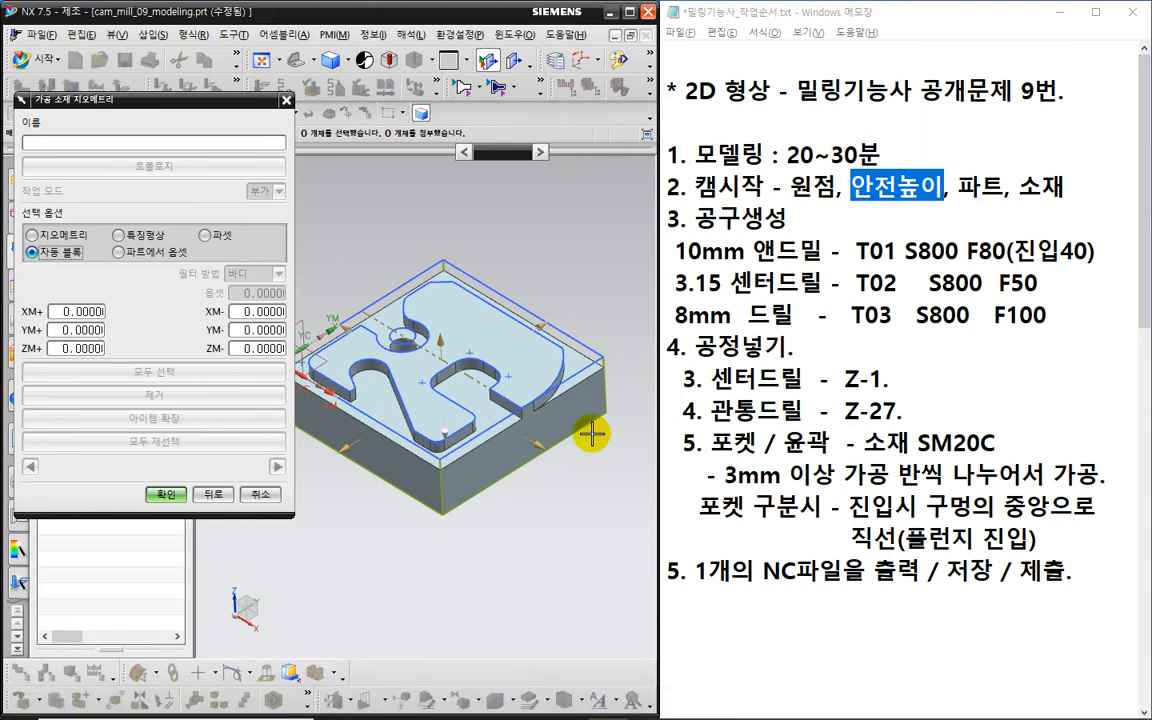
middle_click_drag(560, 528, 552, 478)
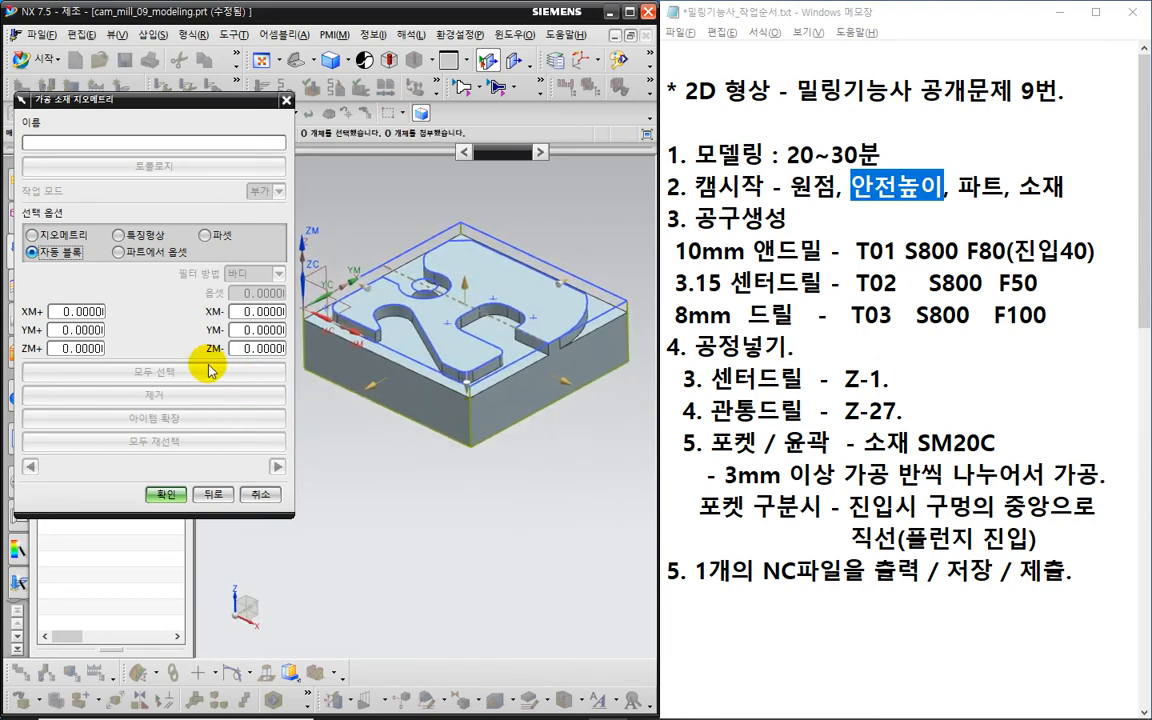
key("ctrl+2")
left_click_drag(209, 365, 275, 369)
left_click_drag(66, 363, 94, 369)
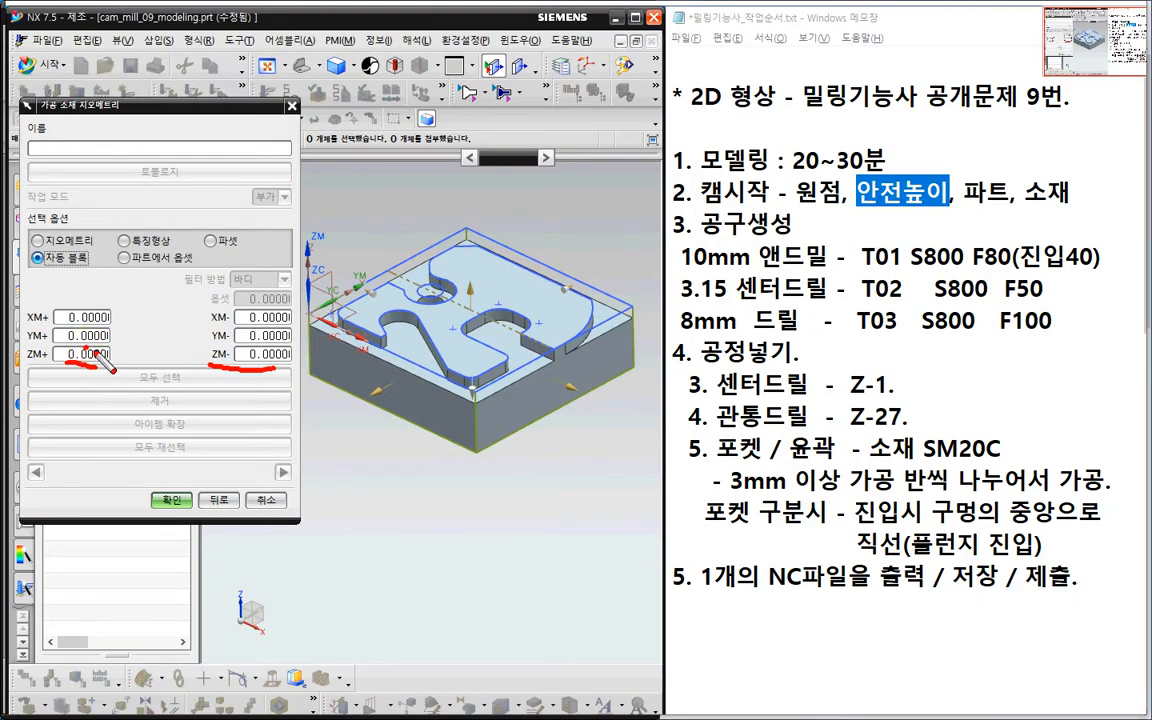
left_click_drag(237, 323, 259, 313)
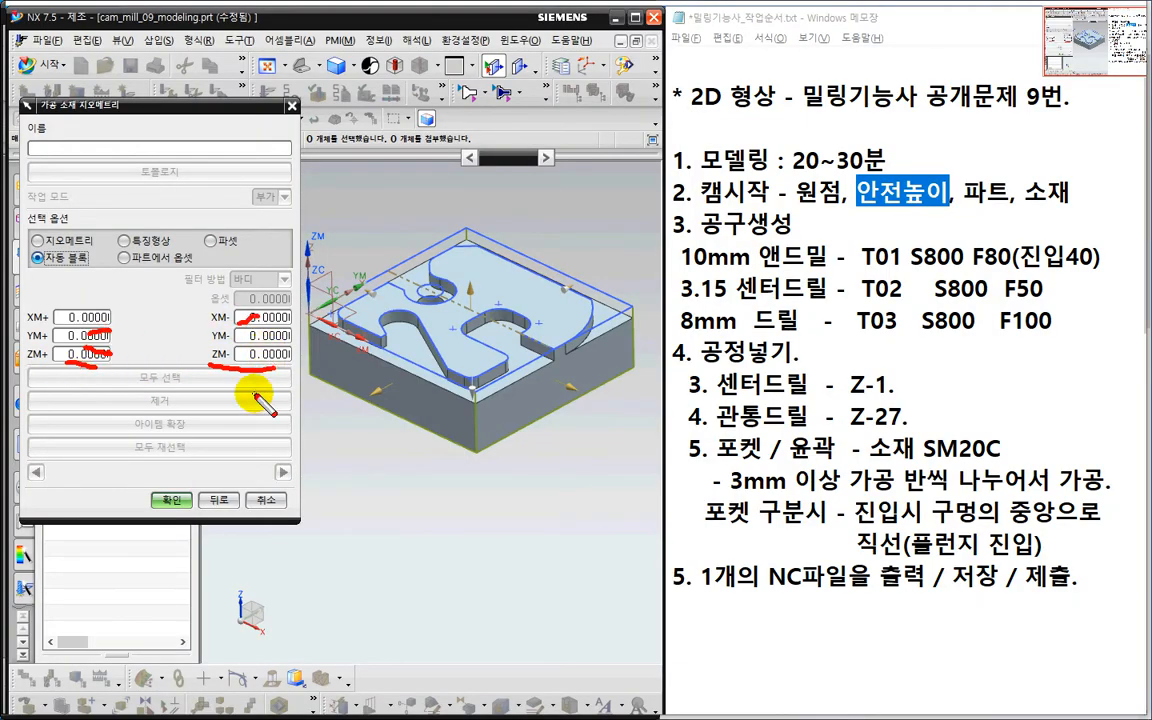
key("Escape")
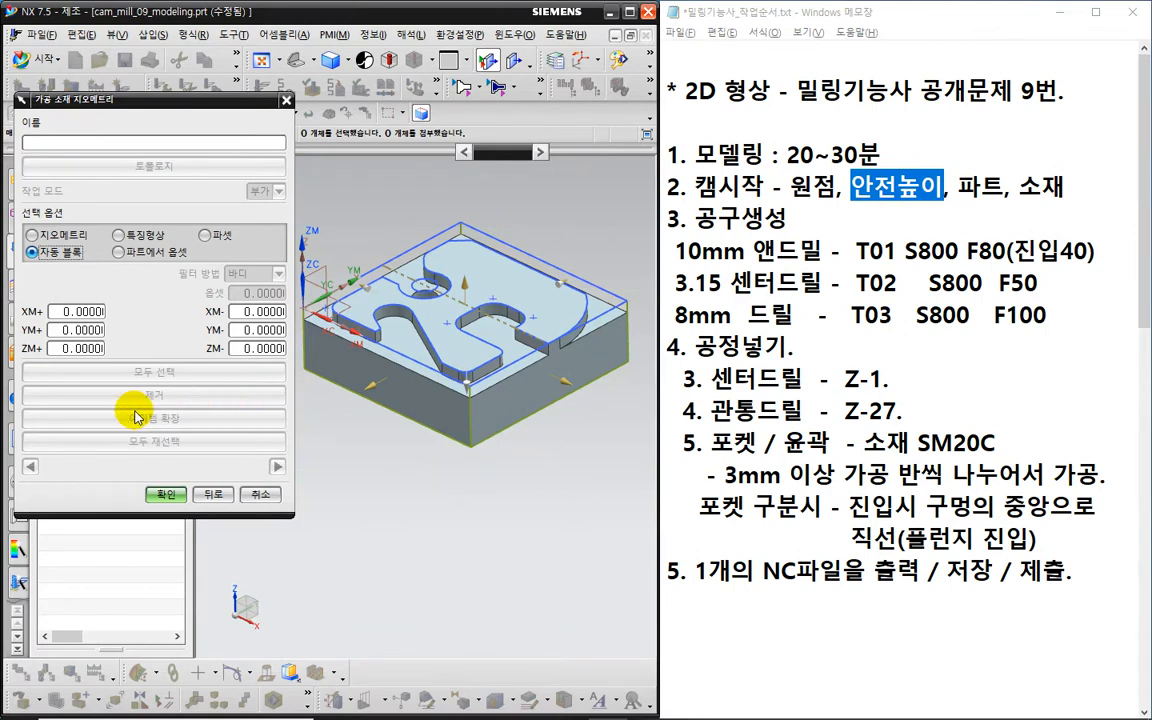
left_click(168, 494)
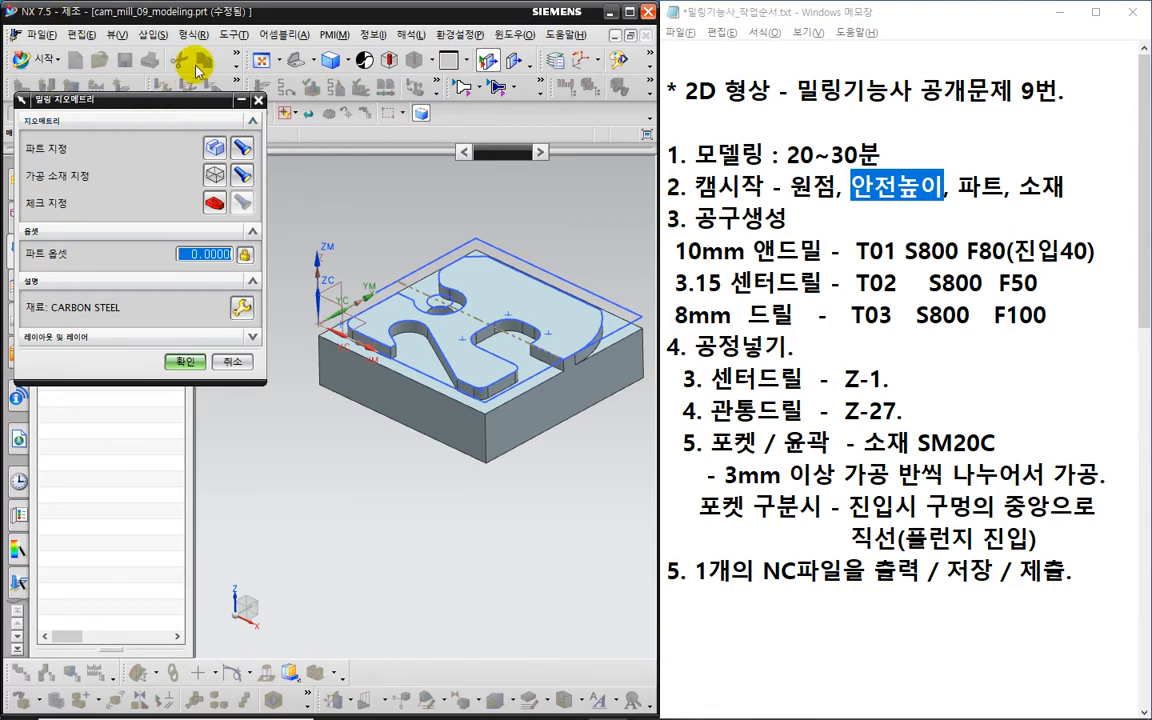
left_click(750, 18)
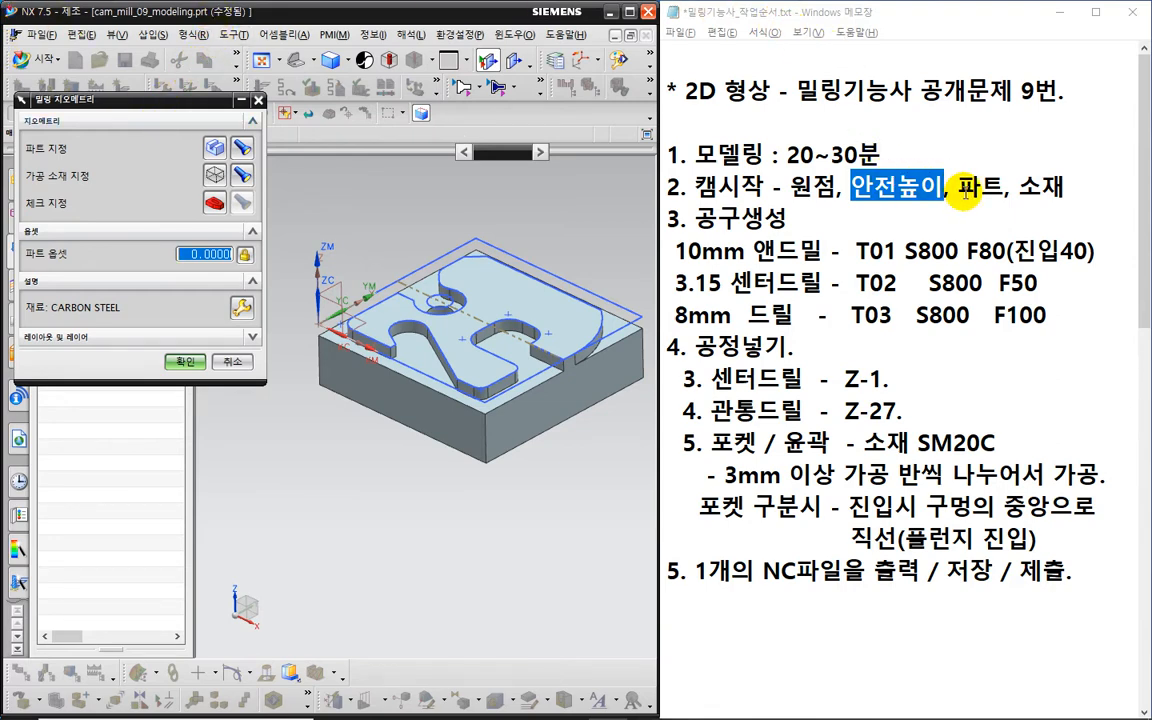
left_click_drag(957, 186, 1055, 190)
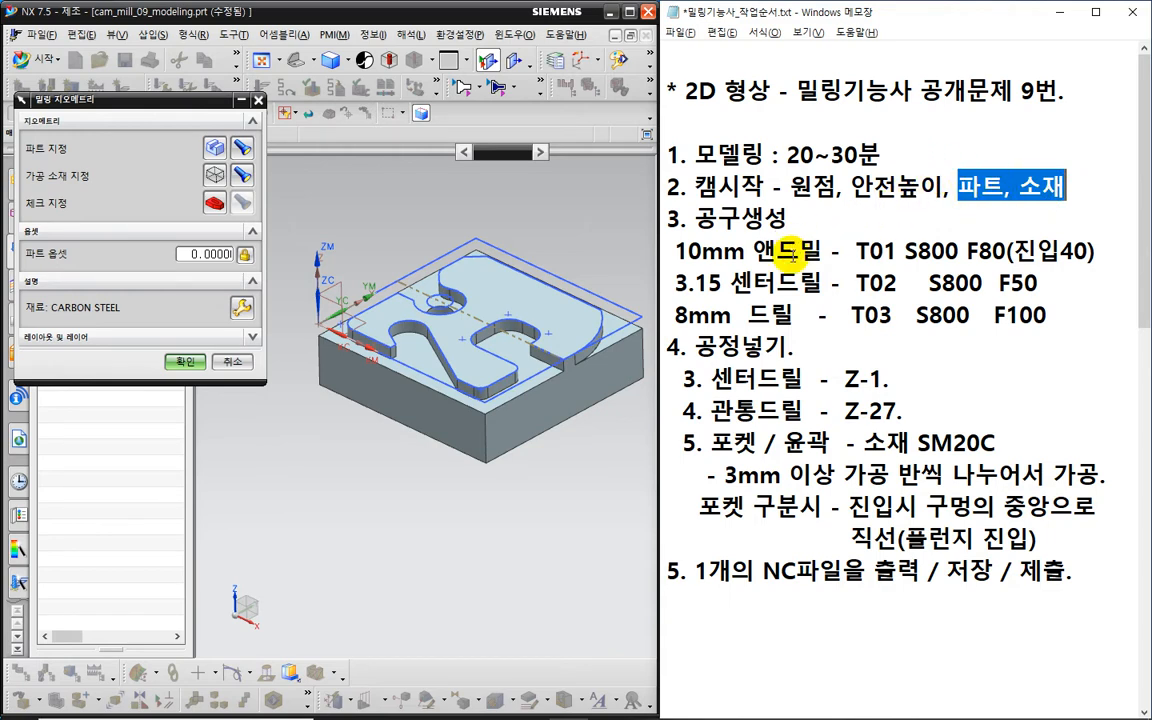
left_click(186, 361)
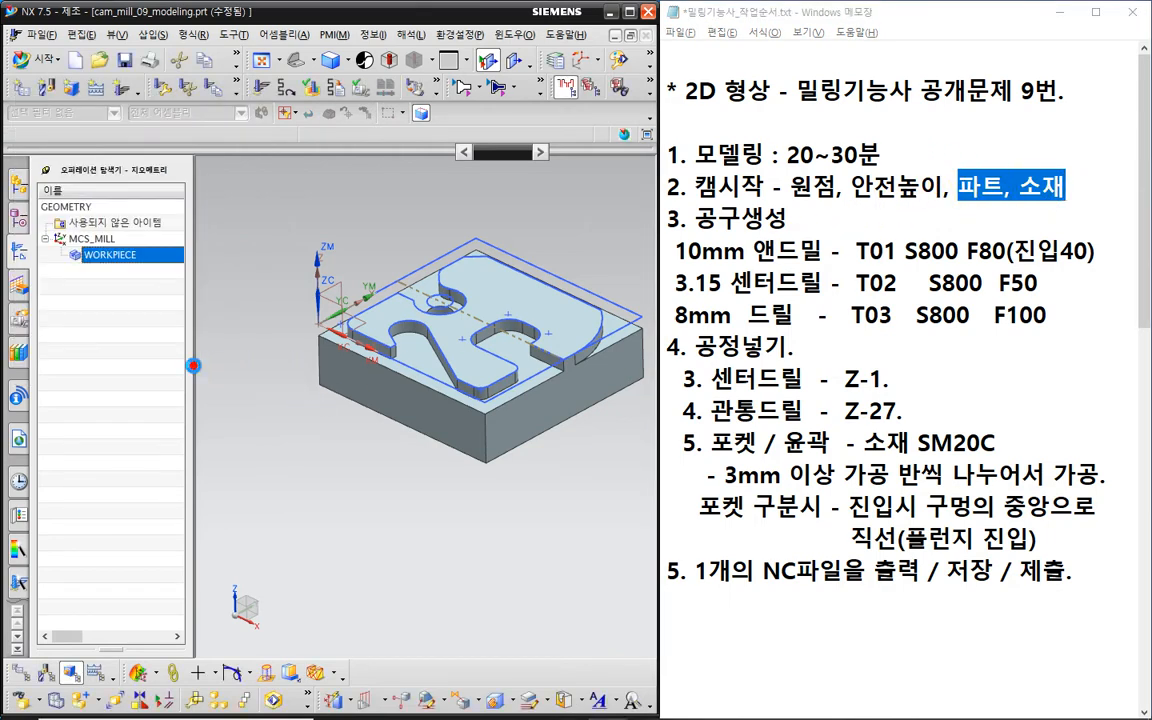
- Switch the Operation Navigator to the Machine Tool View
left_click(132, 307)
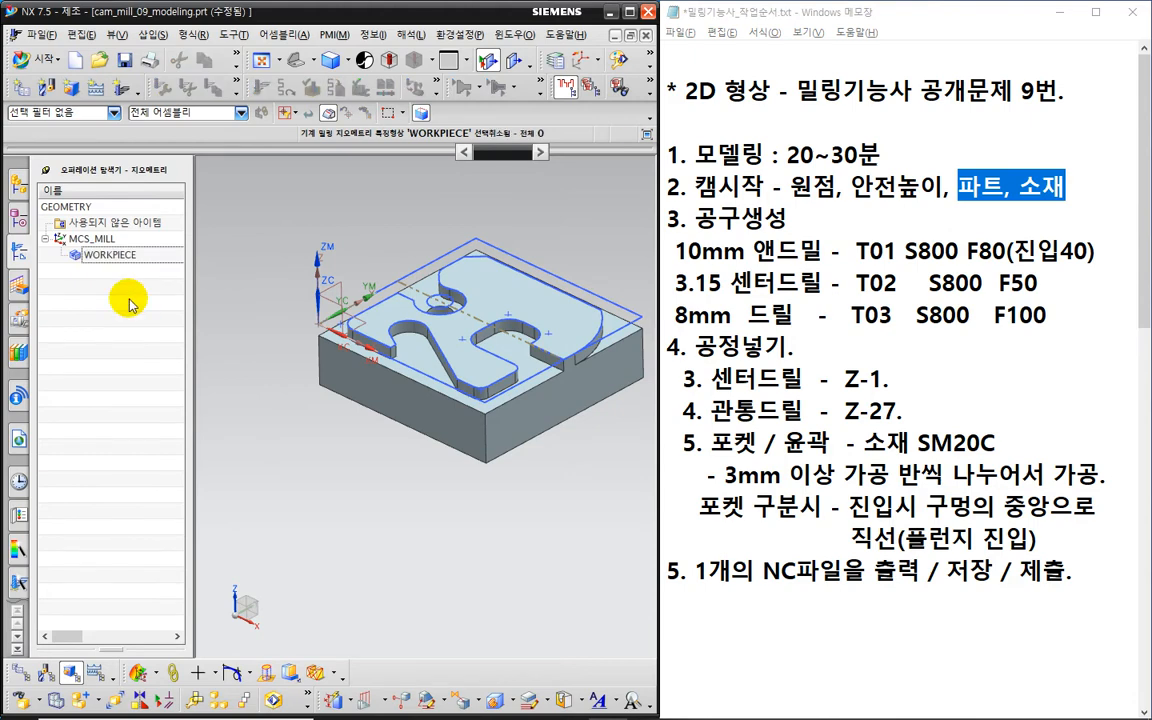
left_click_drag(788, 217, 693, 208)
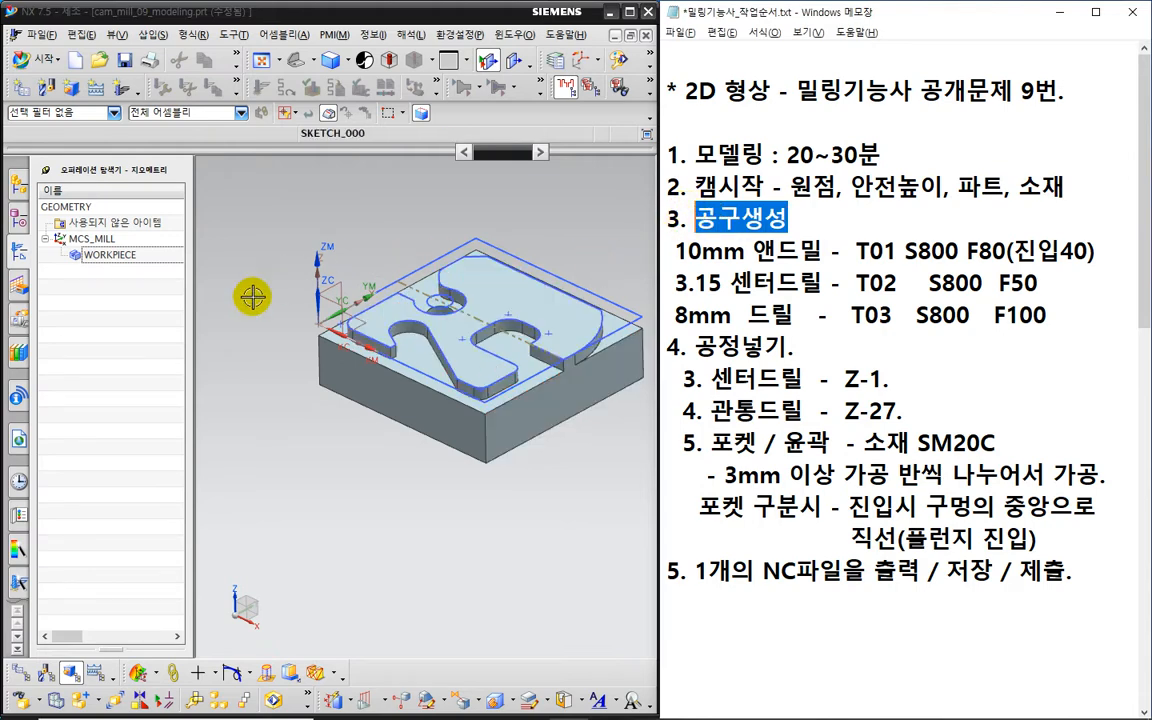
right_click(141, 289)
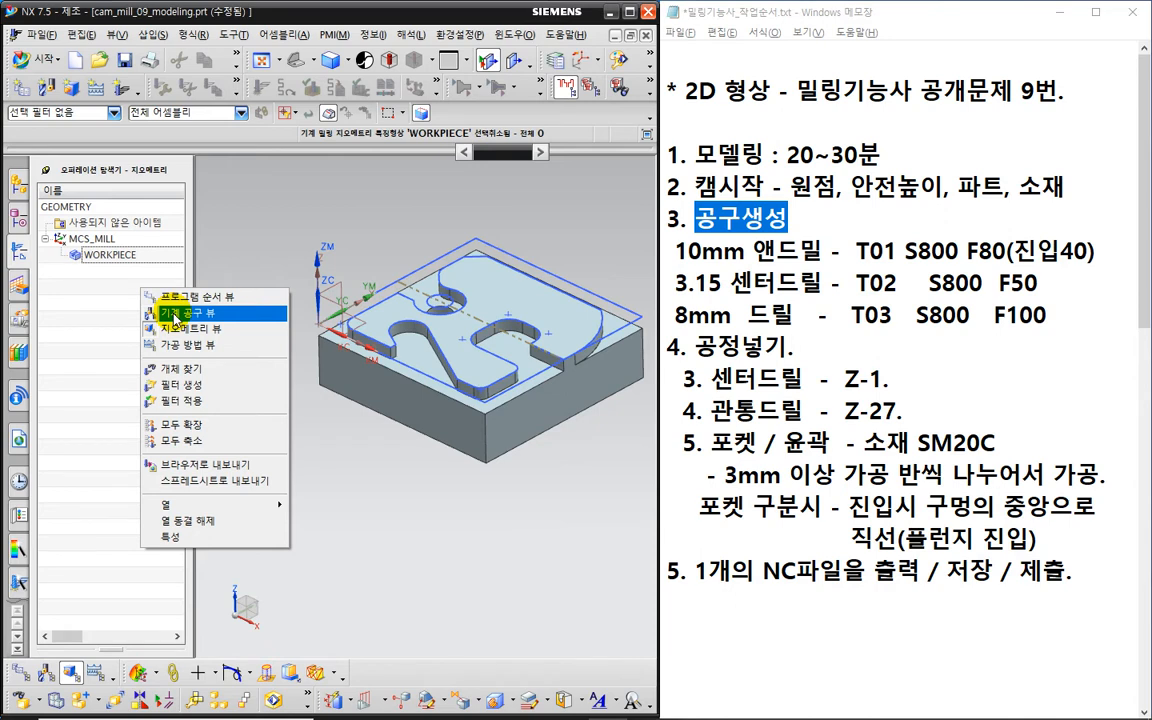
left_click(174, 313)
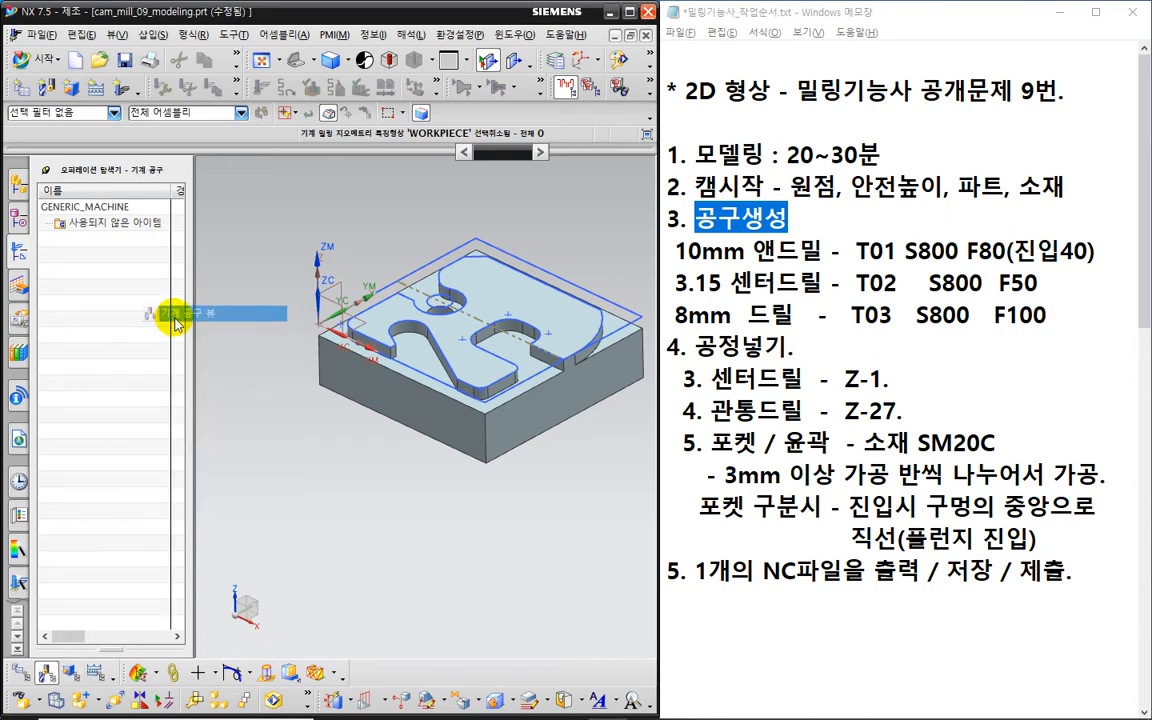
left_click(100, 275)
- Create a mill_planar end-mill tool named MILL_10
left_click(49, 88)
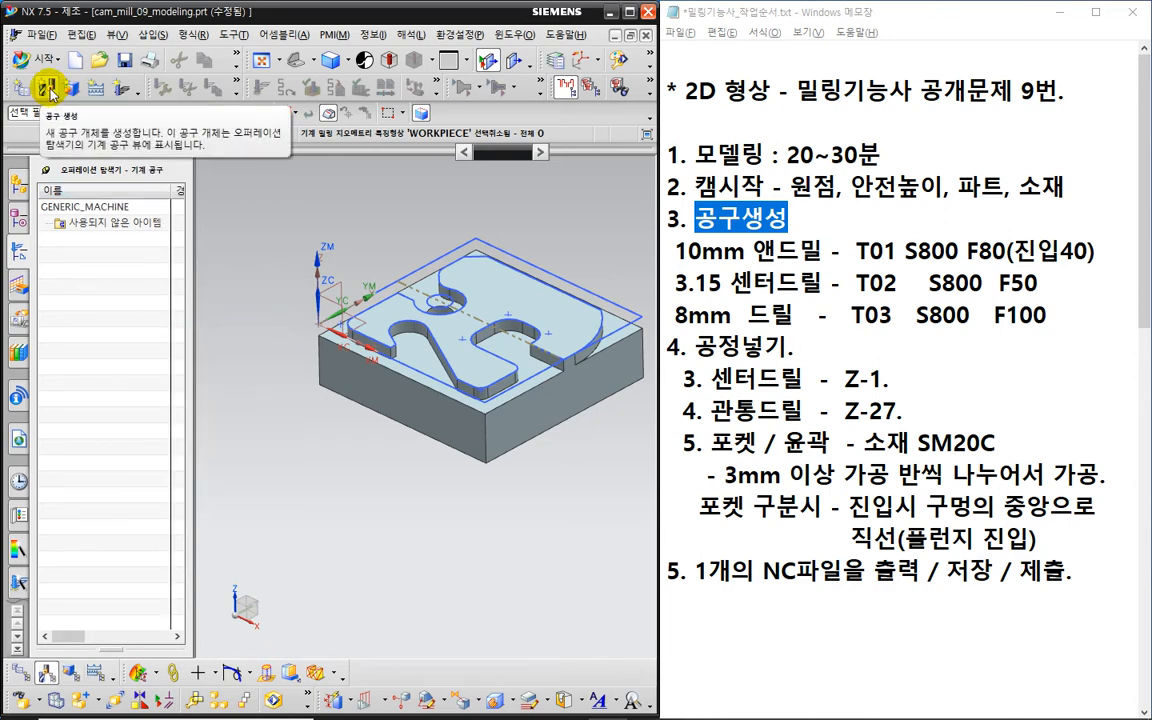
left_click(49, 88)
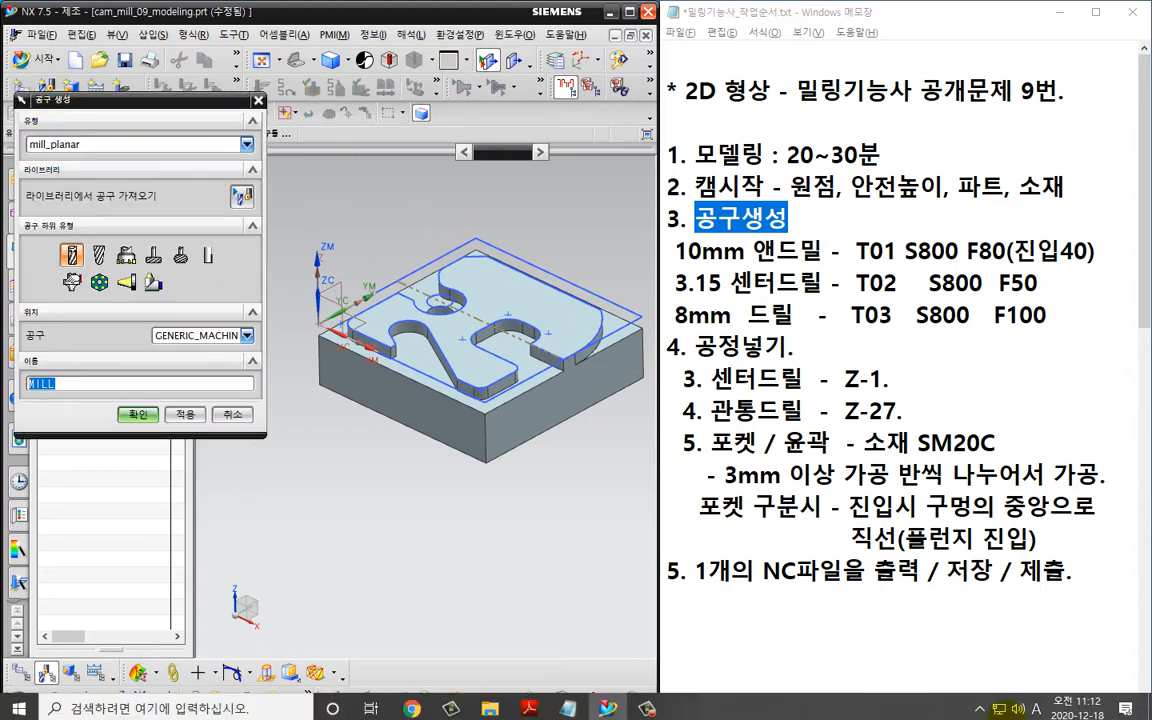
key("ctrl+2")
mouse_move(907, 238)
left_mouse_down()
mouse_move(917, 260)
mouse_move(896, 341)
mouse_move(838, 292)
mouse_move(874, 240)
mouse_move(899, 241)
left_mouse_up()
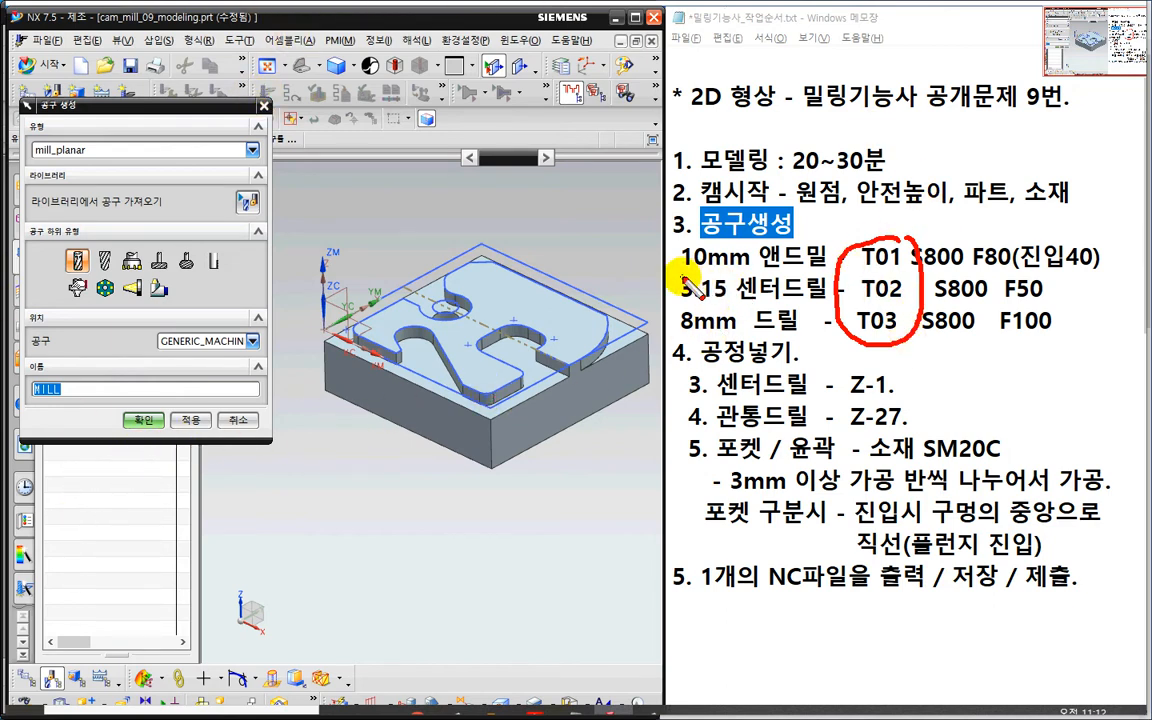
mouse_move(680, 272)
left_mouse_down()
mouse_move(735, 264)
mouse_move(912, 284)
left_mouse_up()
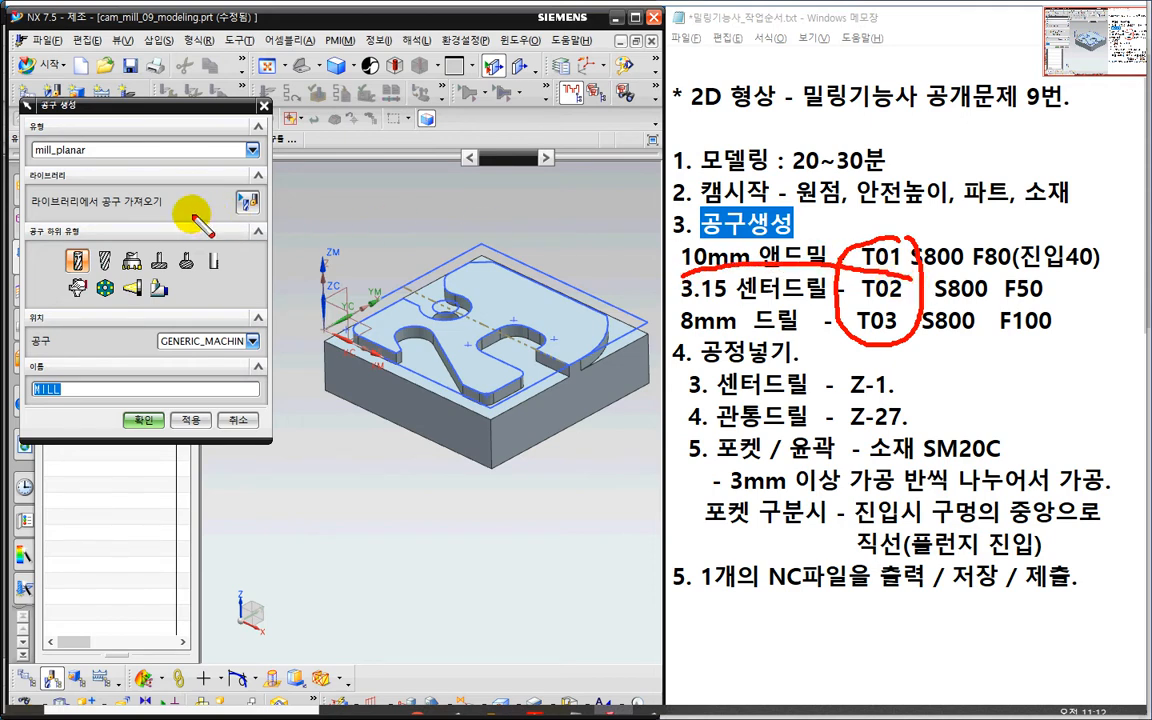
mouse_move(85, 160)
left_mouse_down()
mouse_move(52, 158)
mouse_move(48, 137)
mouse_move(92, 163)
left_mouse_up()
mouse_move(86, 252)
left_mouse_down()
mouse_move(70, 258)
mouse_move(82, 258)
left_mouse_up()
key("Escape")
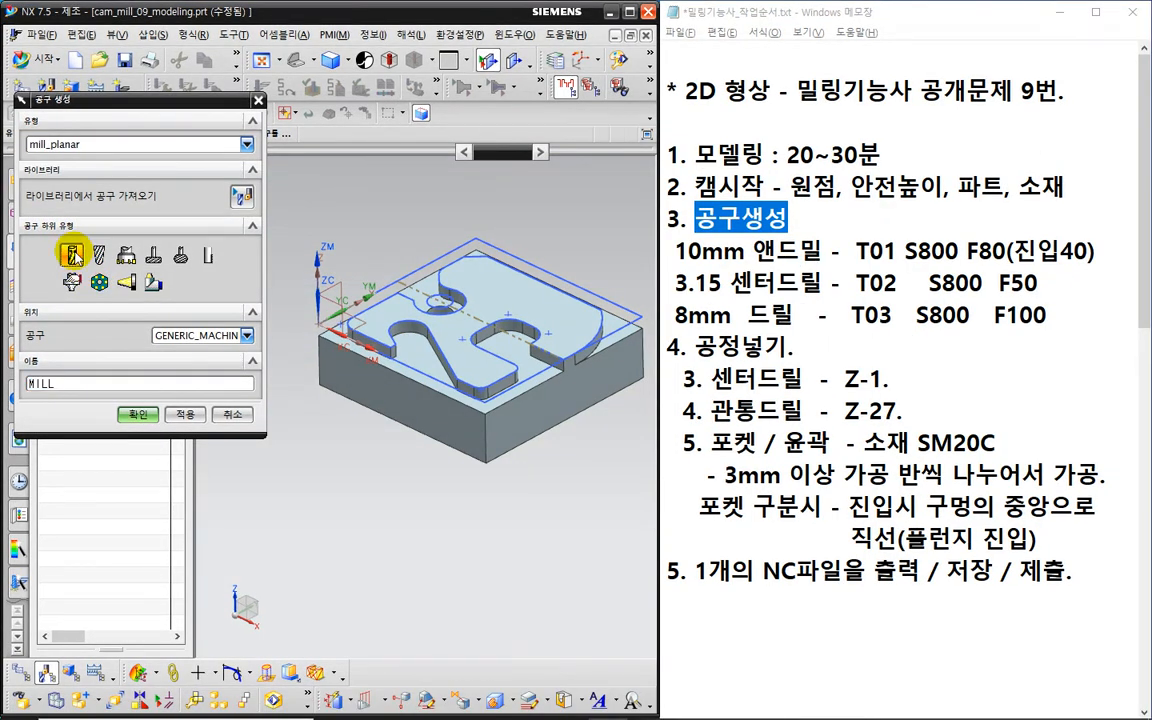
left_click(89, 383)
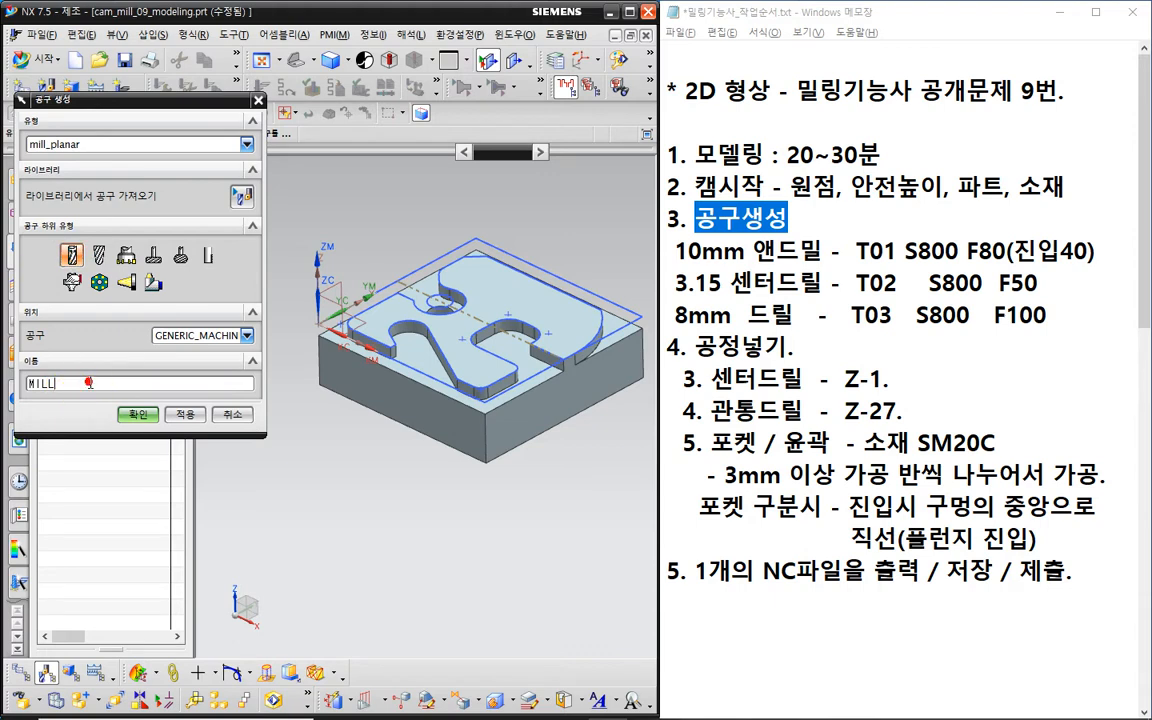
type("_10")
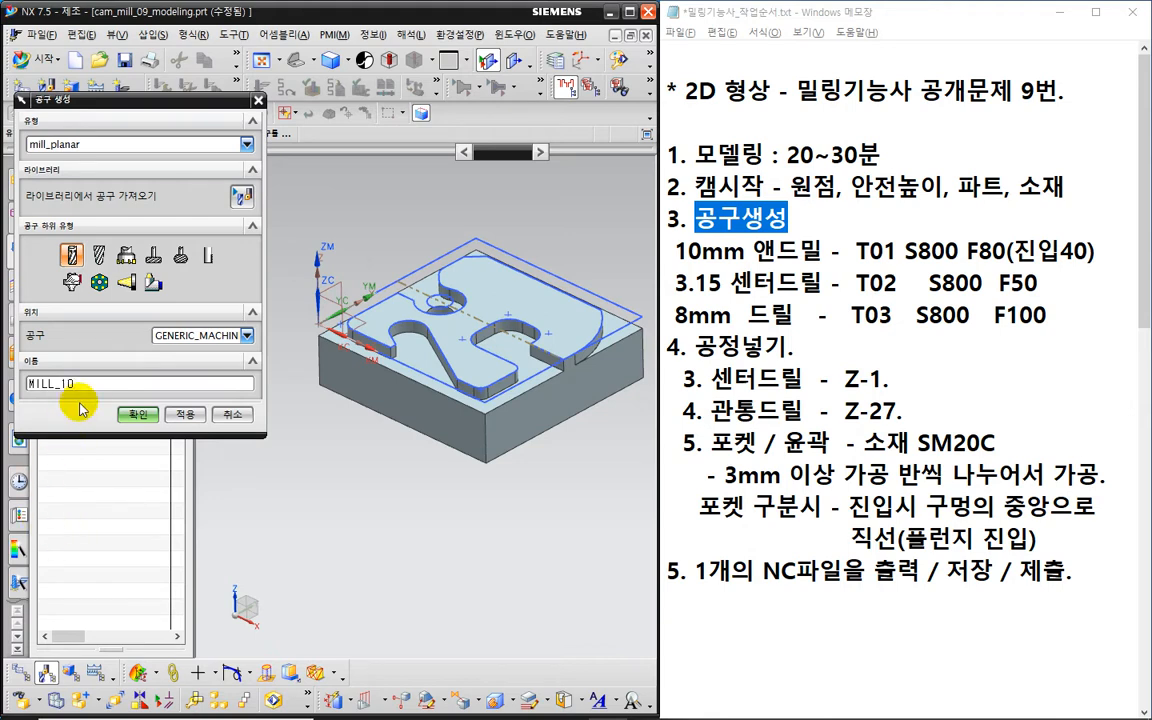
left_click(137, 414)
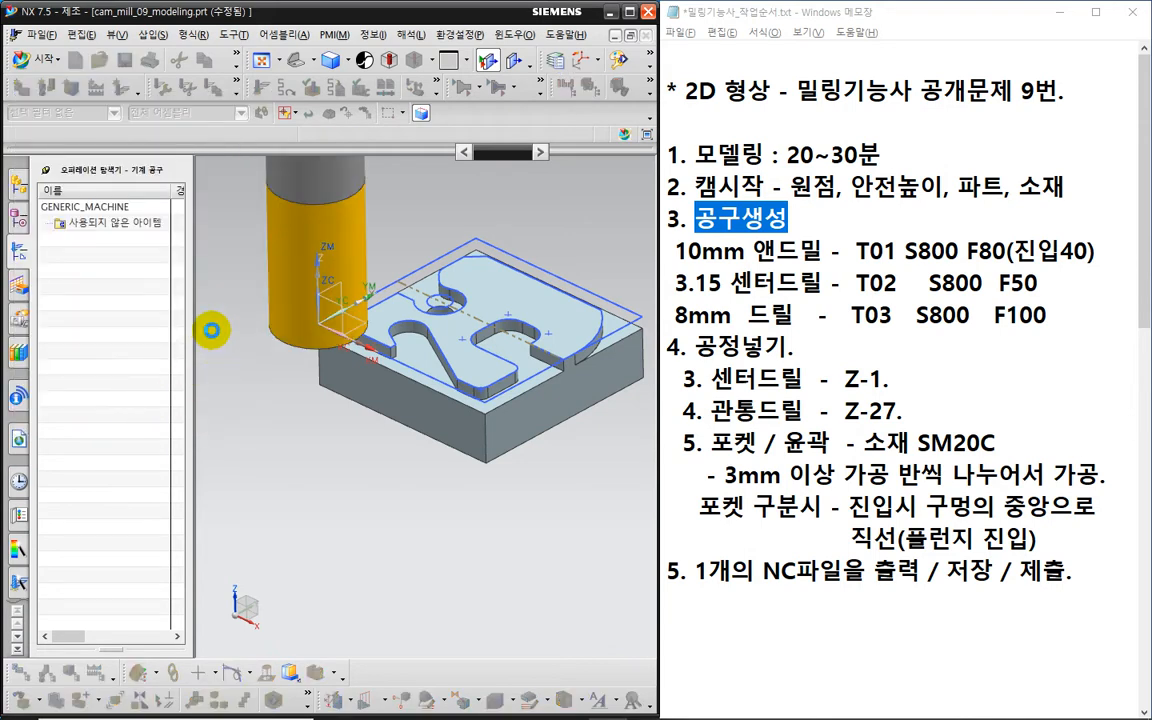
- Give MILL_10 a 10 mm diameter and tool number 1
type("10")
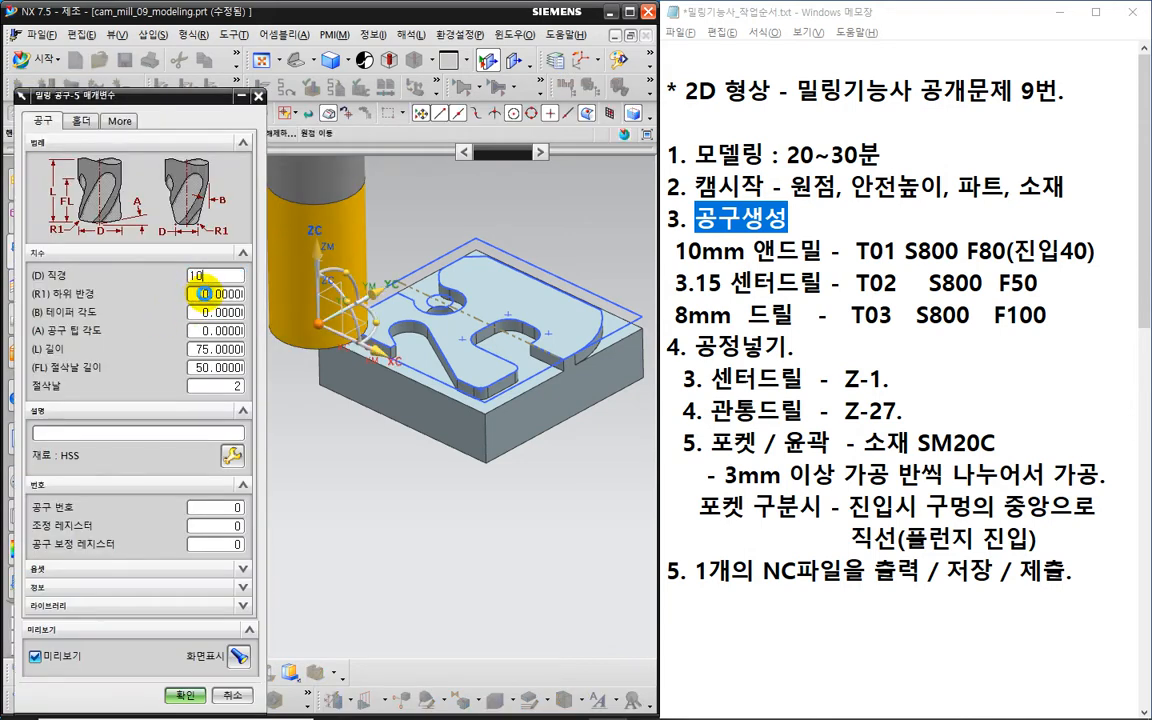
key("Return")
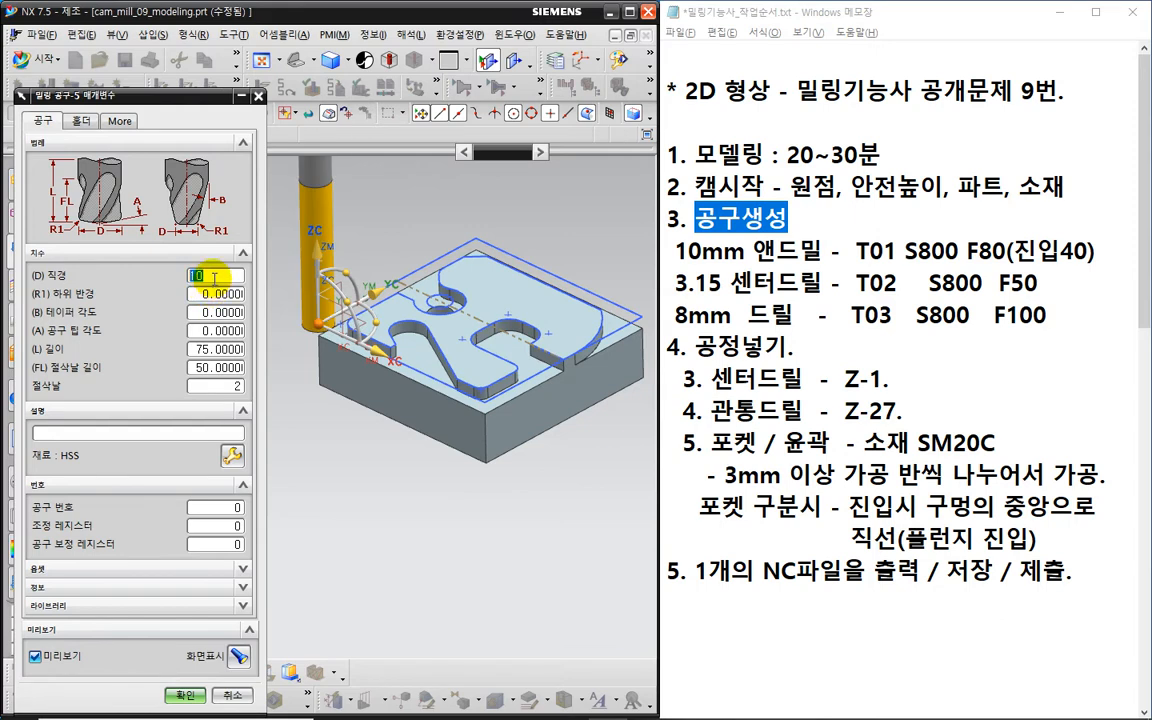
left_click(218, 505)
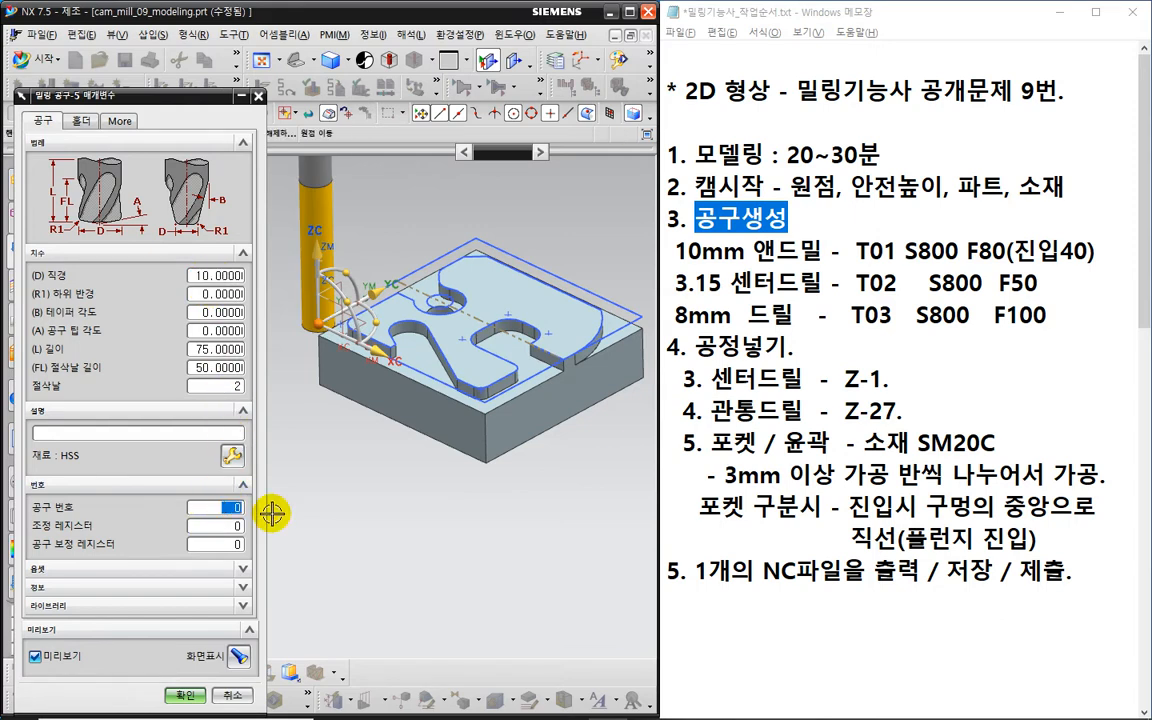
type("1")
key("ctrl+2")
mouse_move(301, 499)
left_mouse_down()
mouse_move(326, 496)
mouse_move(317, 520)
mouse_move(339, 500)
mouse_move(358, 516)
left_mouse_up()
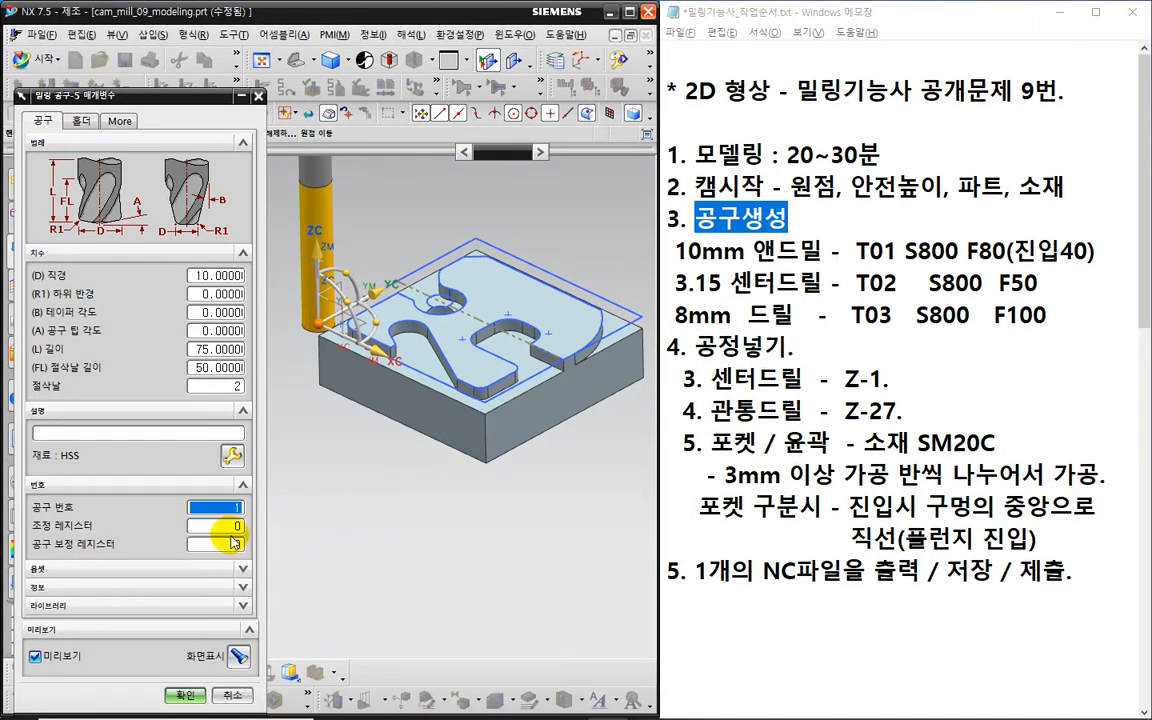
- Set the adjust and cutter-compensation registers to 1 and accept the end mill
double_click(221, 531)
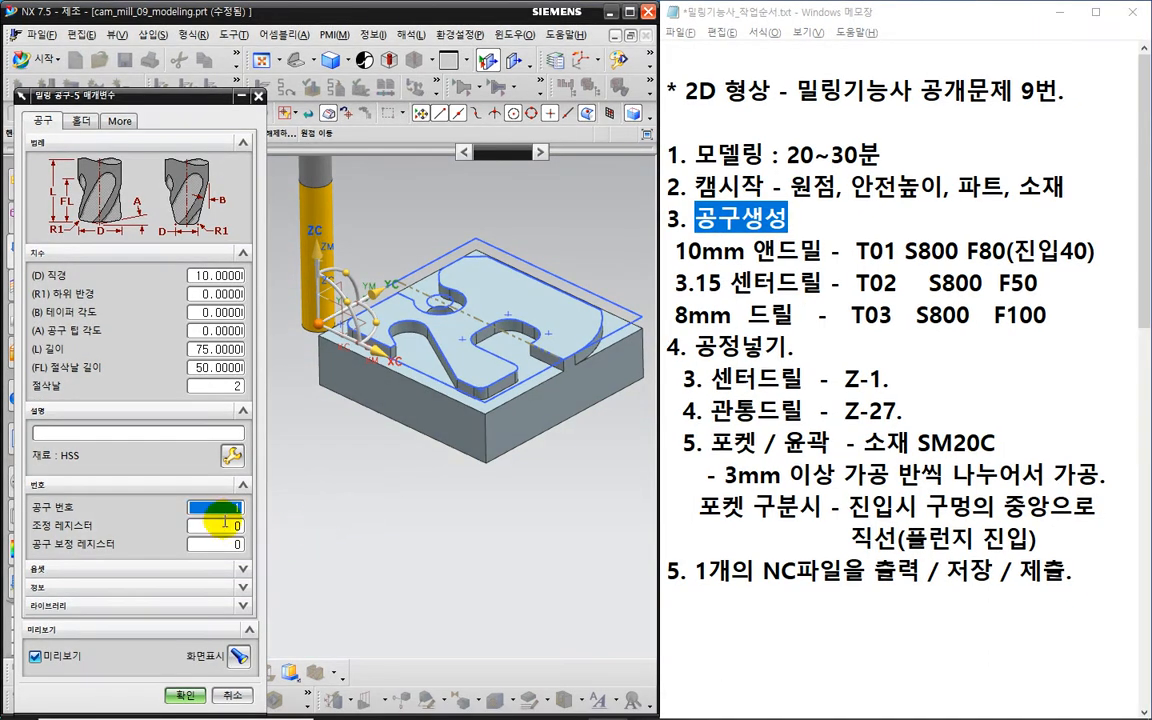
type("1")
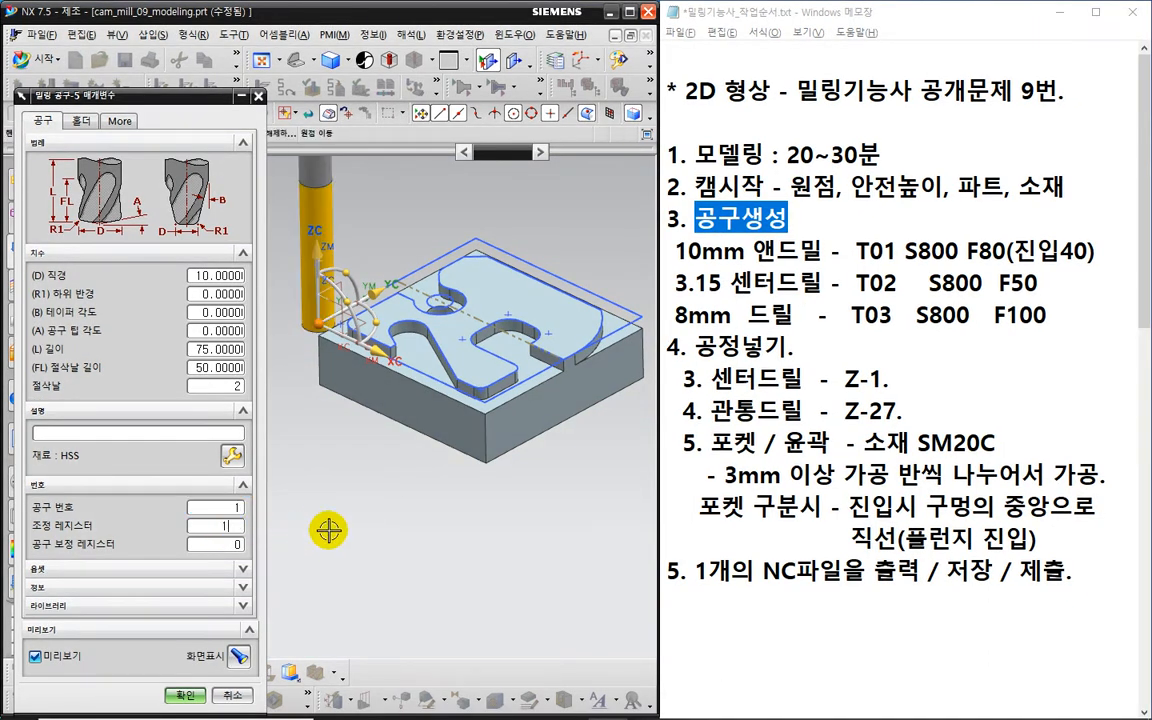
key("ctrl+2")
left_click_drag(325, 509, 327, 542)
mouse_move(328, 529)
left_mouse_down()
mouse_move(355, 526)
mouse_move(353, 544)
mouse_move(380, 521)
mouse_move(381, 540)
mouse_move(396, 508)
mouse_move(390, 538)
left_mouse_up()
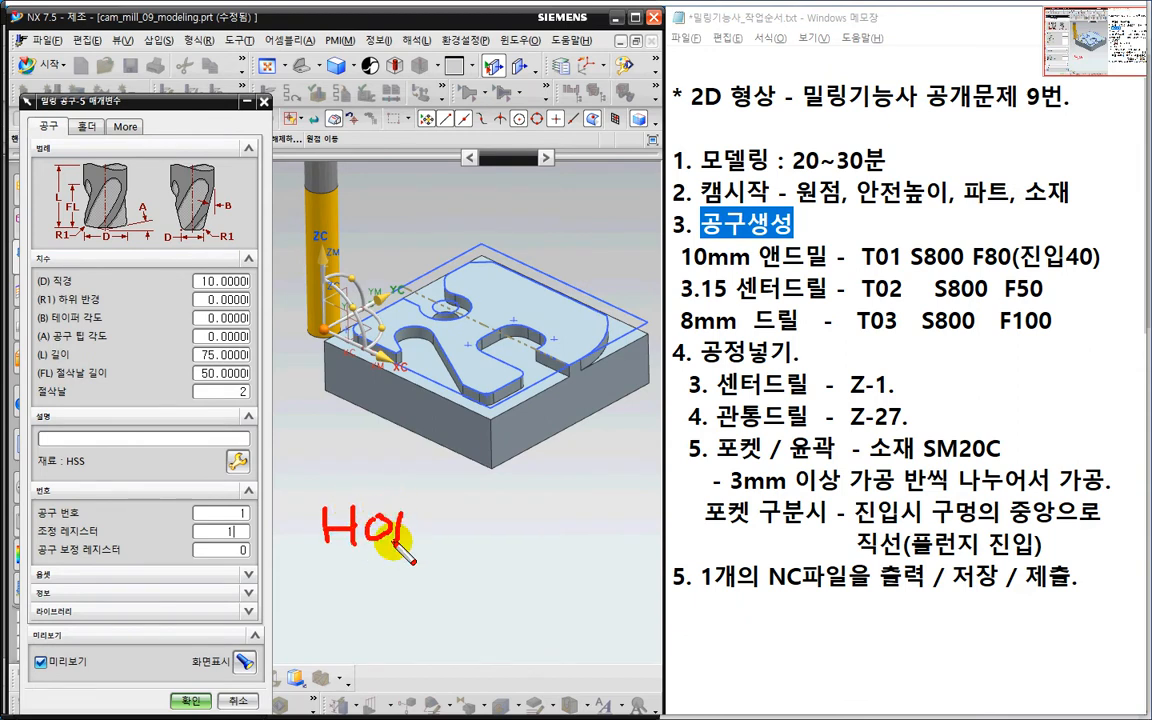
key("Escape")
double_click(225, 549)
type("1")
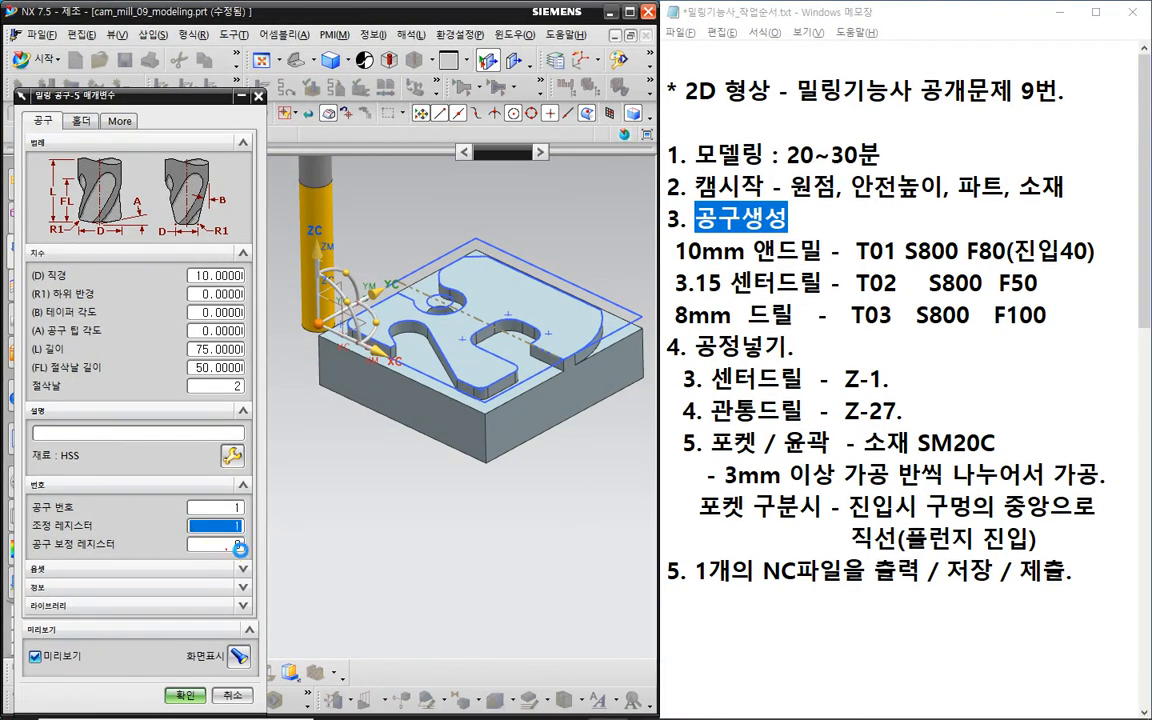
key("ctrl+2")
mouse_move(339, 491)
left_mouse_down()
mouse_move(342, 529)
mouse_move(355, 503)
mouse_move(352, 527)
mouse_move(340, 528)
mouse_move(386, 506)
mouse_move(394, 529)
left_mouse_up()
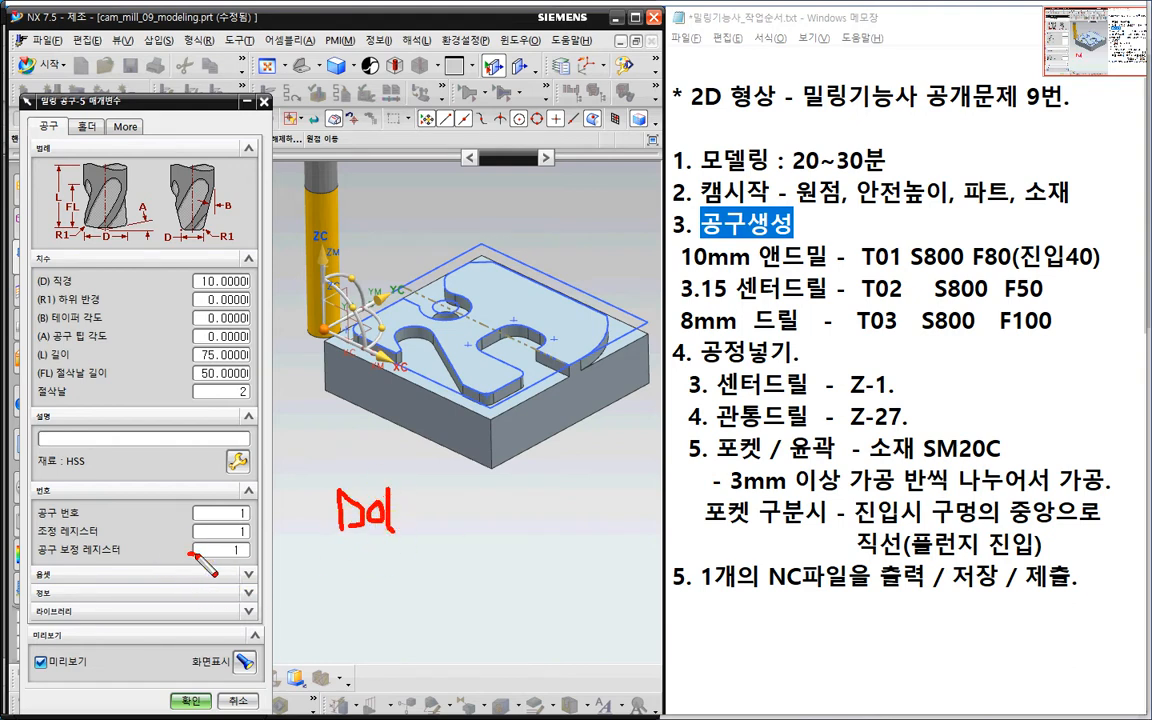
left_click_drag(188, 551, 266, 547)
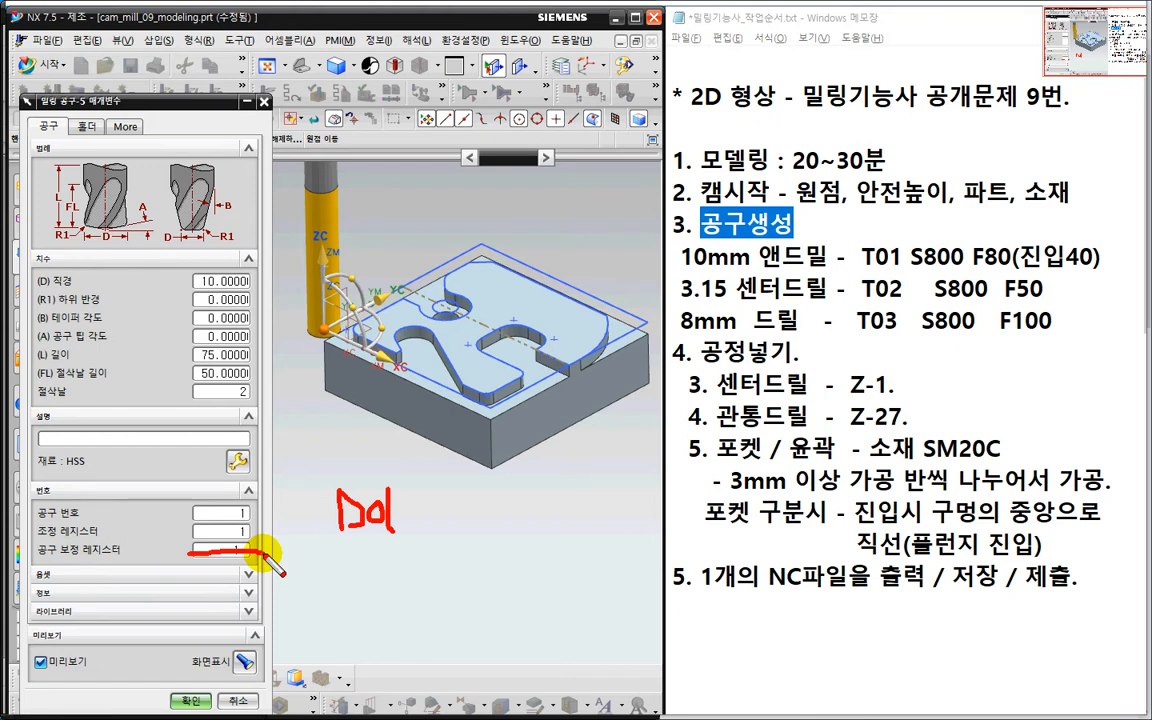
key("Escape")
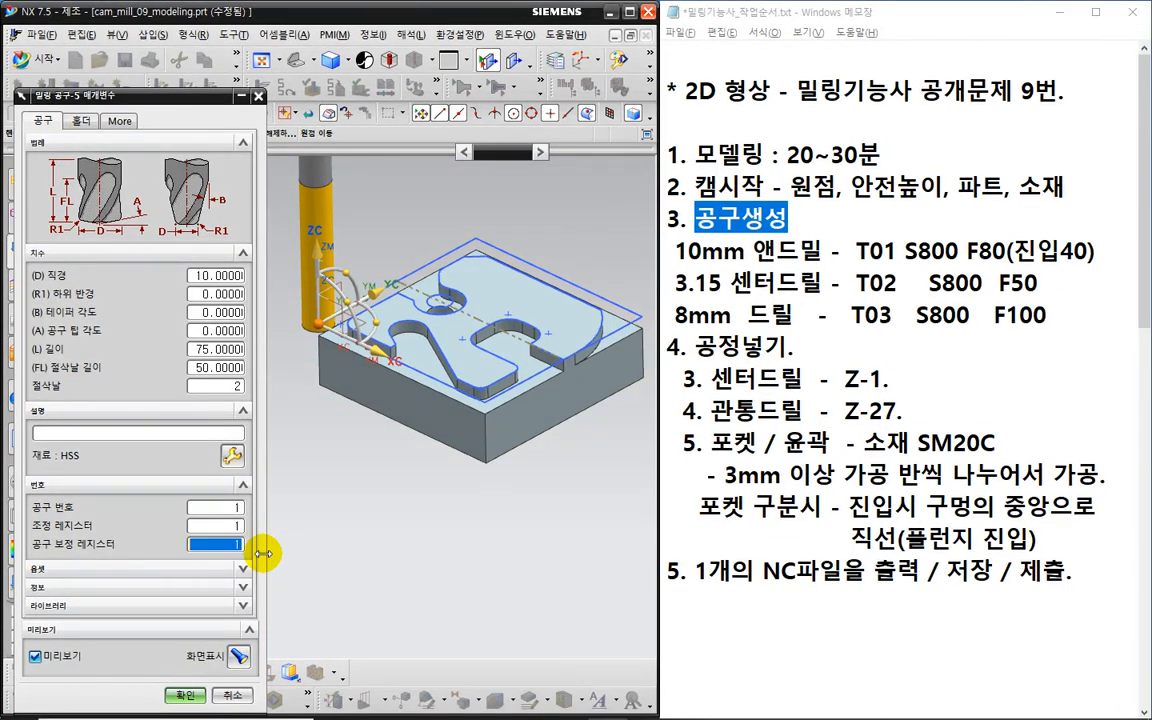
key("ctrl+2")
mouse_move(212, 291)
left_mouse_down()
mouse_move(206, 266)
mouse_move(213, 290)
left_mouse_up()
mouse_move(252, 482)
left_mouse_down()
mouse_move(218, 532)
mouse_move(231, 488)
mouse_move(268, 546)
left_mouse_up()
key("Escape")
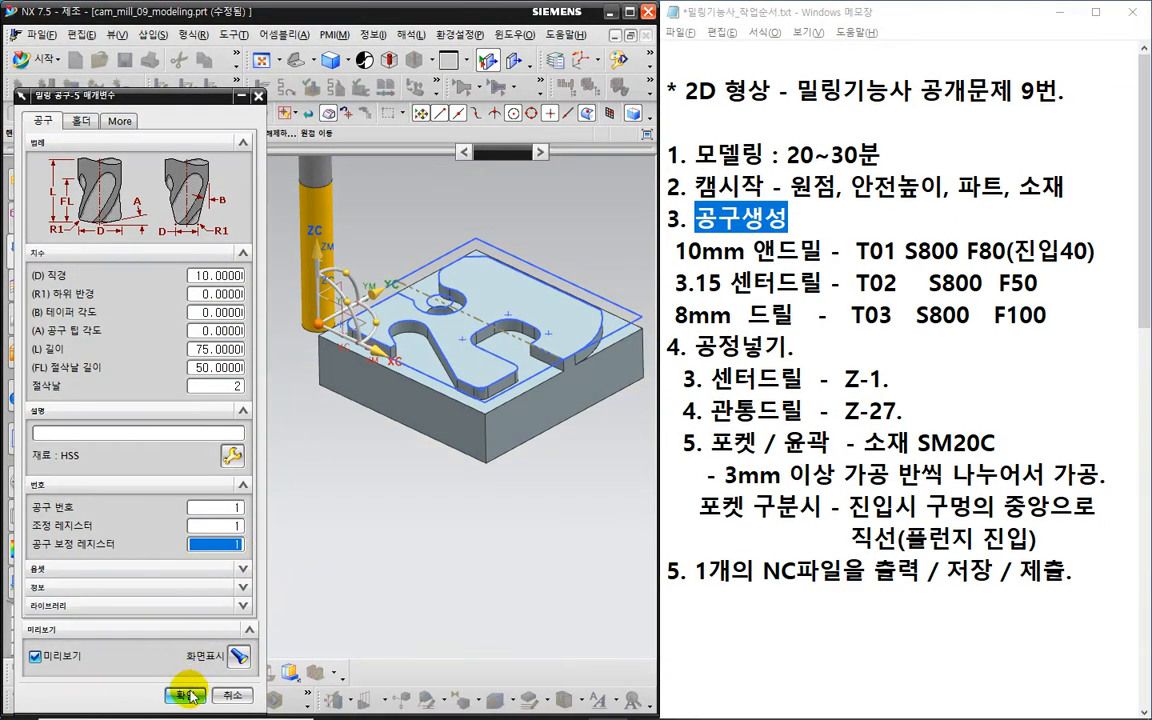
left_click(191, 657)
- Begin creating a second tool for the 3.15 centre drill
left_click(58, 295)
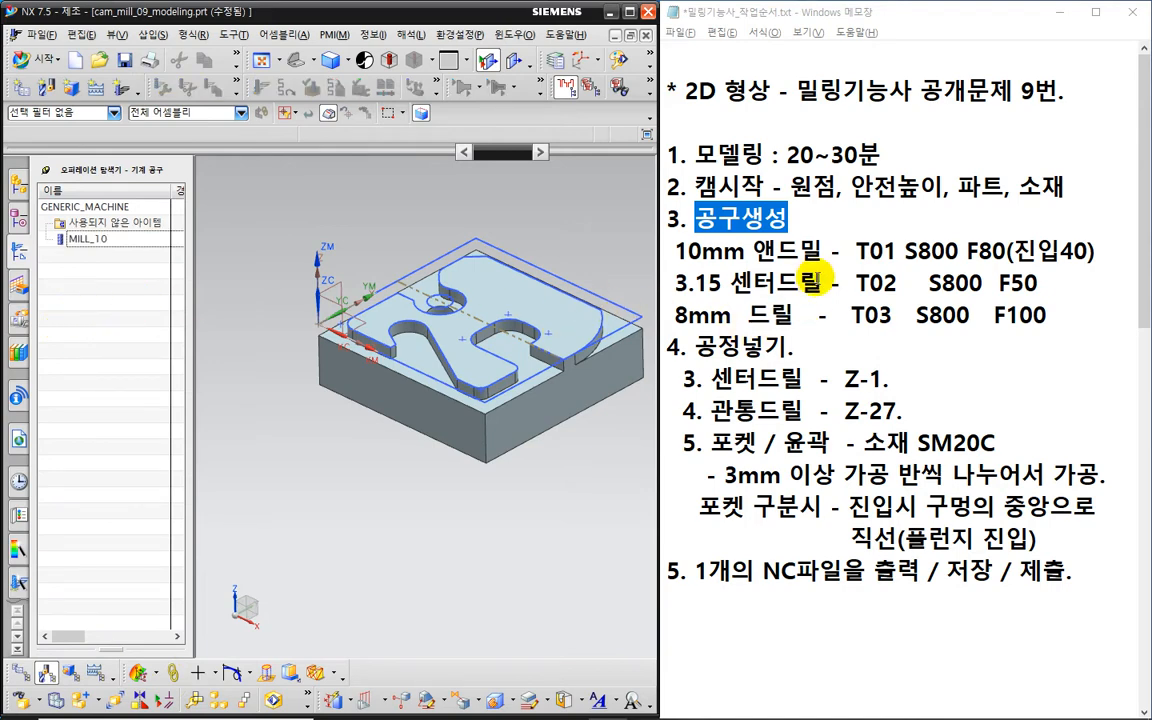
left_click_drag(816, 284, 676, 283)
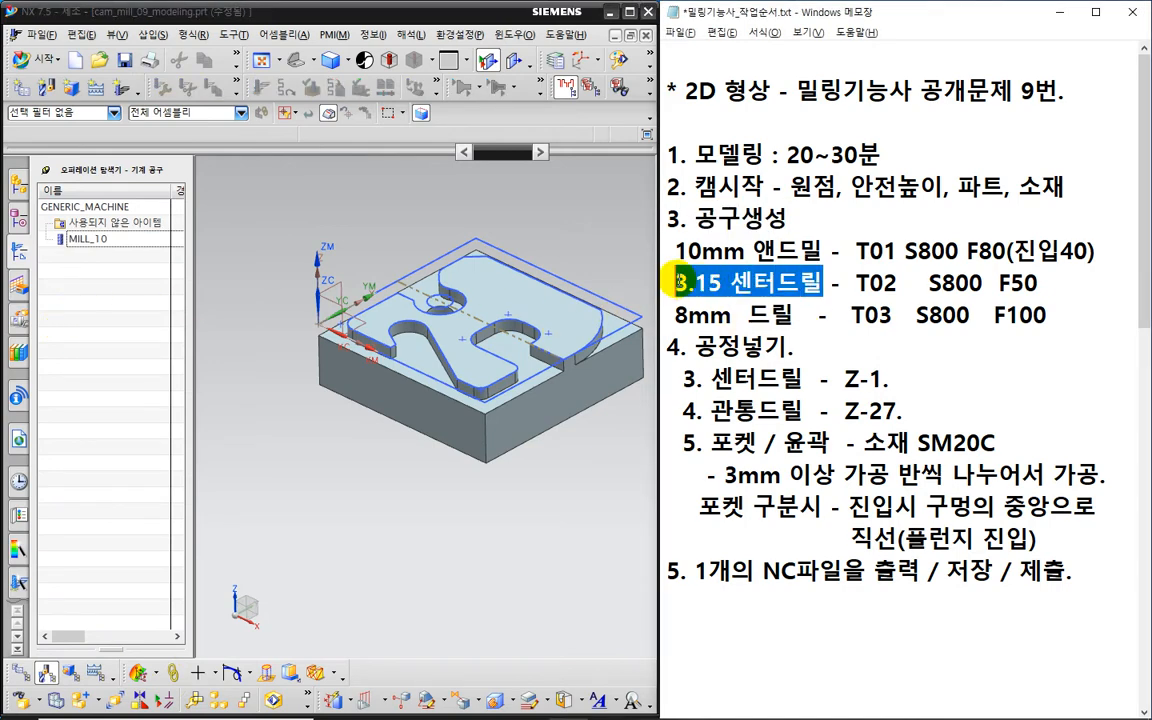
left_click(44, 88)
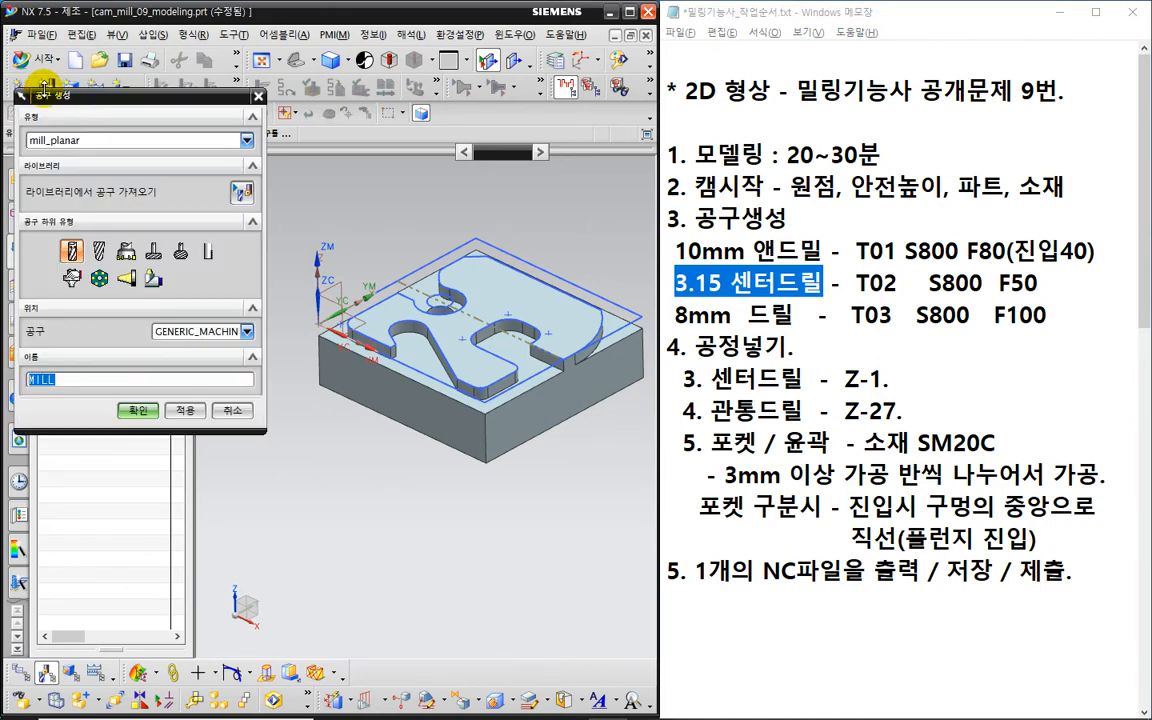
left_click(100, 142)
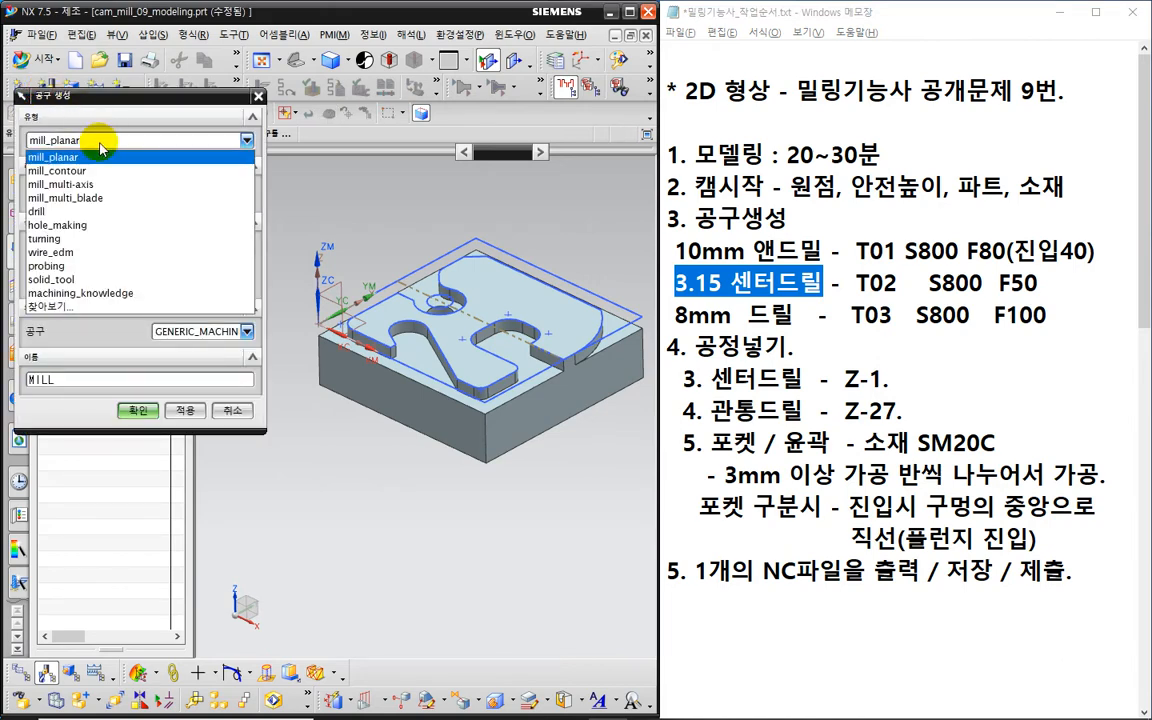
- Create a hole_making centre-drill tool named CENTERDRILL
left_click(96, 226)
middle_click(116, 231)
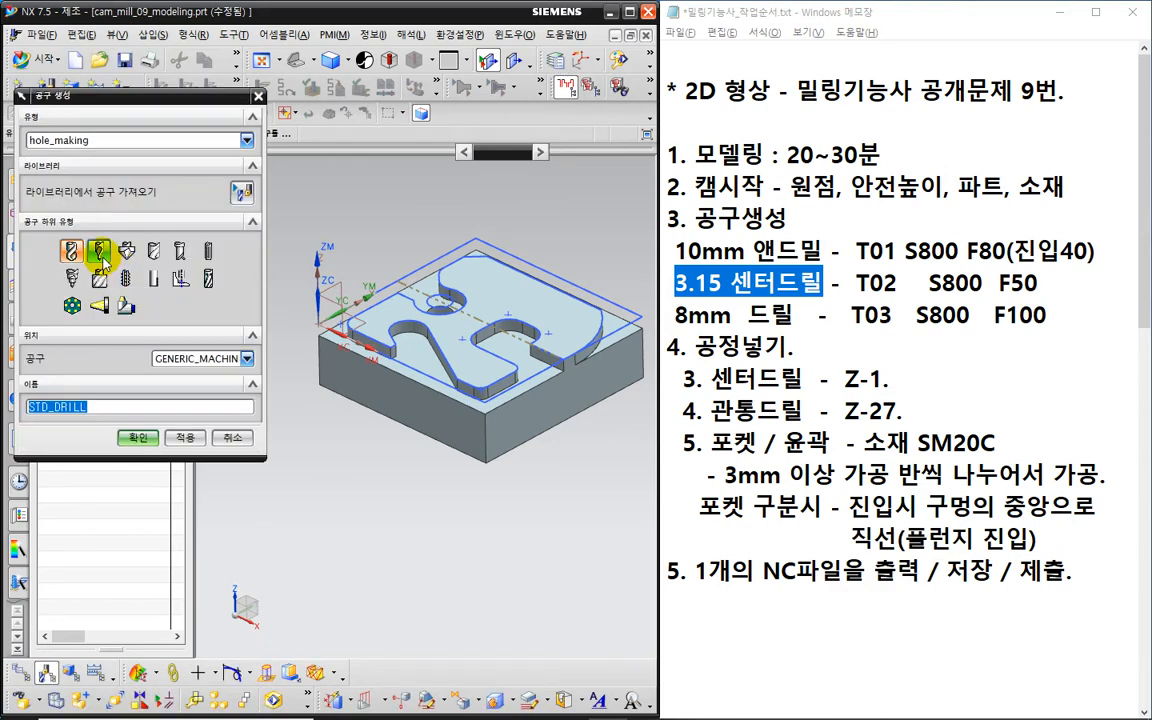
left_click(100, 254)
left_click(102, 259)
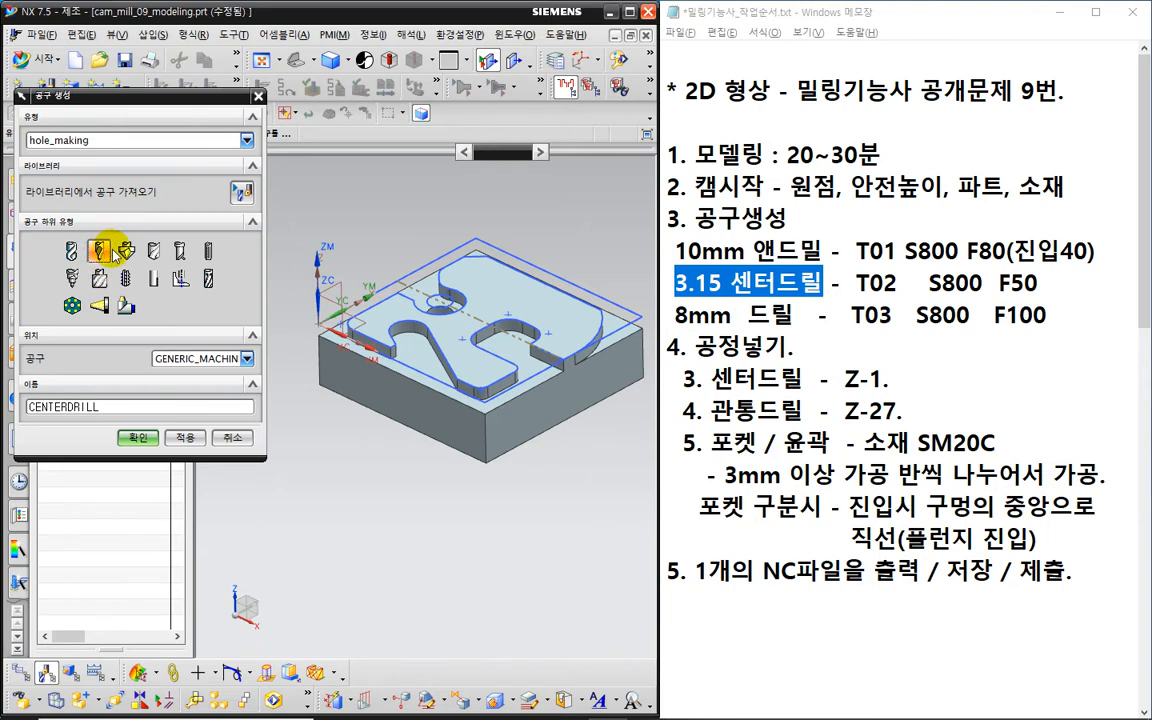
left_click(140, 438)
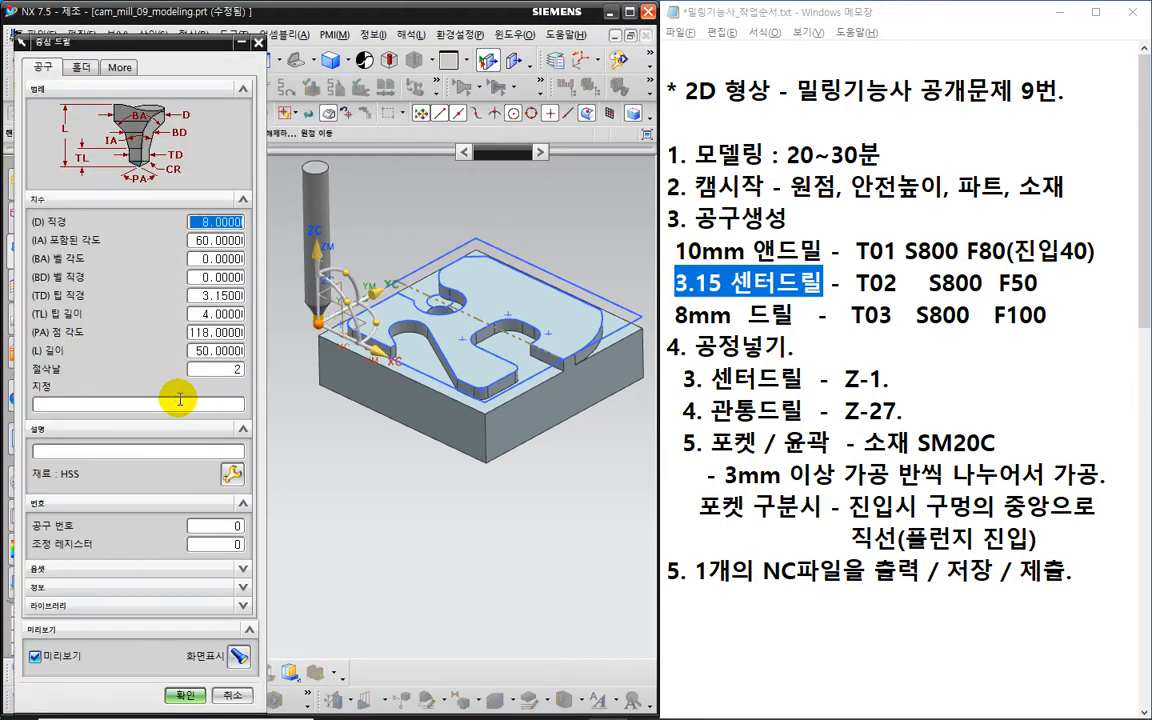
- Orient the part to a front view and zoom in to inspect it
middle_click_drag(312, 437, 327, 411)
key("F8")
scroll(313, 281, "up", 2)
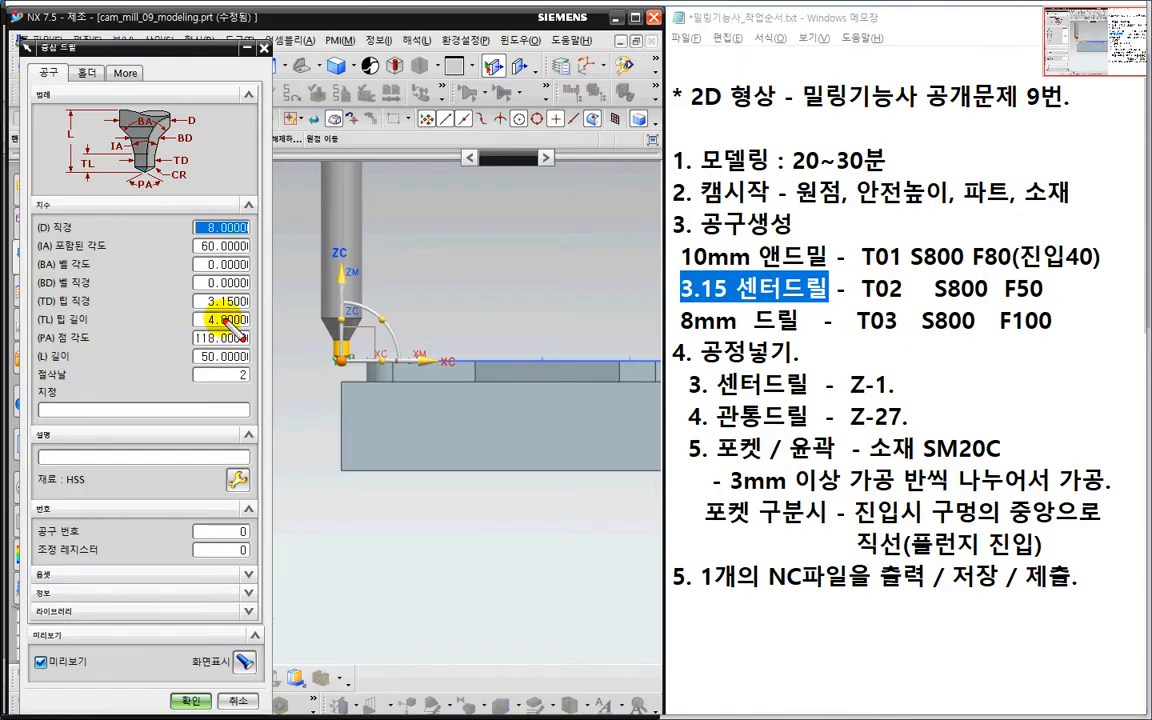
mouse_move(224, 318)
left_mouse_down()
mouse_move(222, 290)
mouse_move(219, 314)
left_mouse_up()
mouse_move(214, 213)
left_mouse_down()
mouse_move(209, 238)
mouse_move(220, 213)
mouse_move(228, 233)
left_mouse_up()
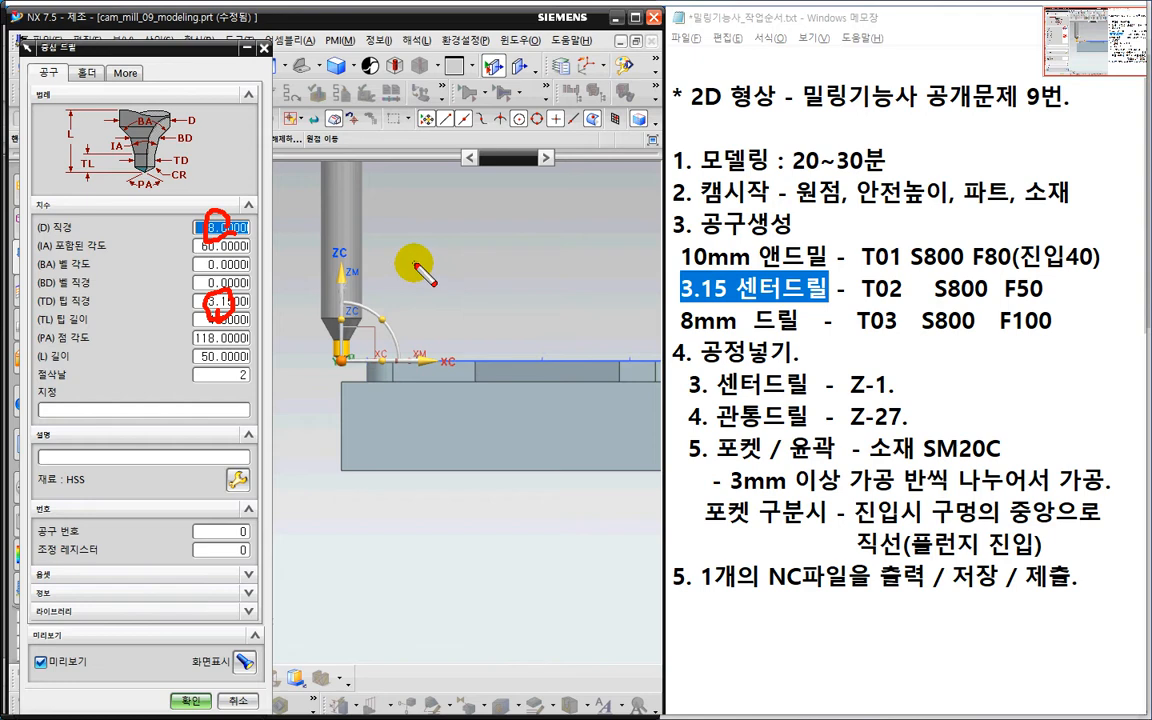
key("Escape")
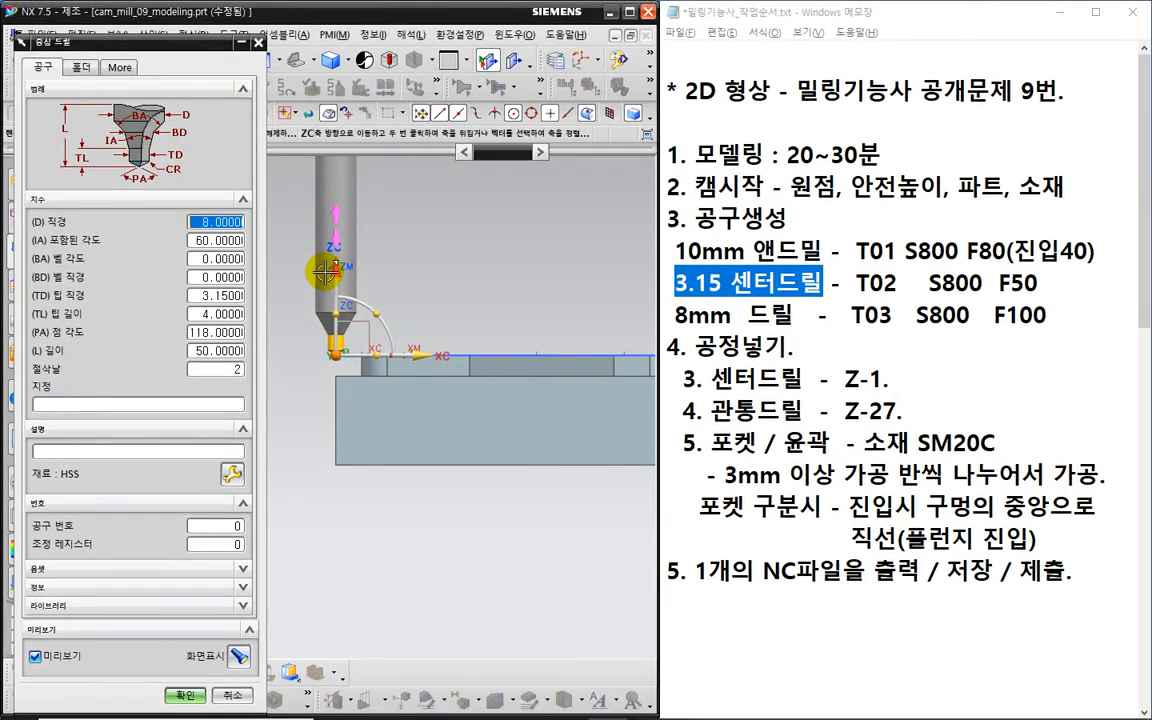
- Give the CENTERDRILL tool number 2 and adjust register 2, and save the tool
left_click(205, 526)
type("2")
left_click(226, 545)
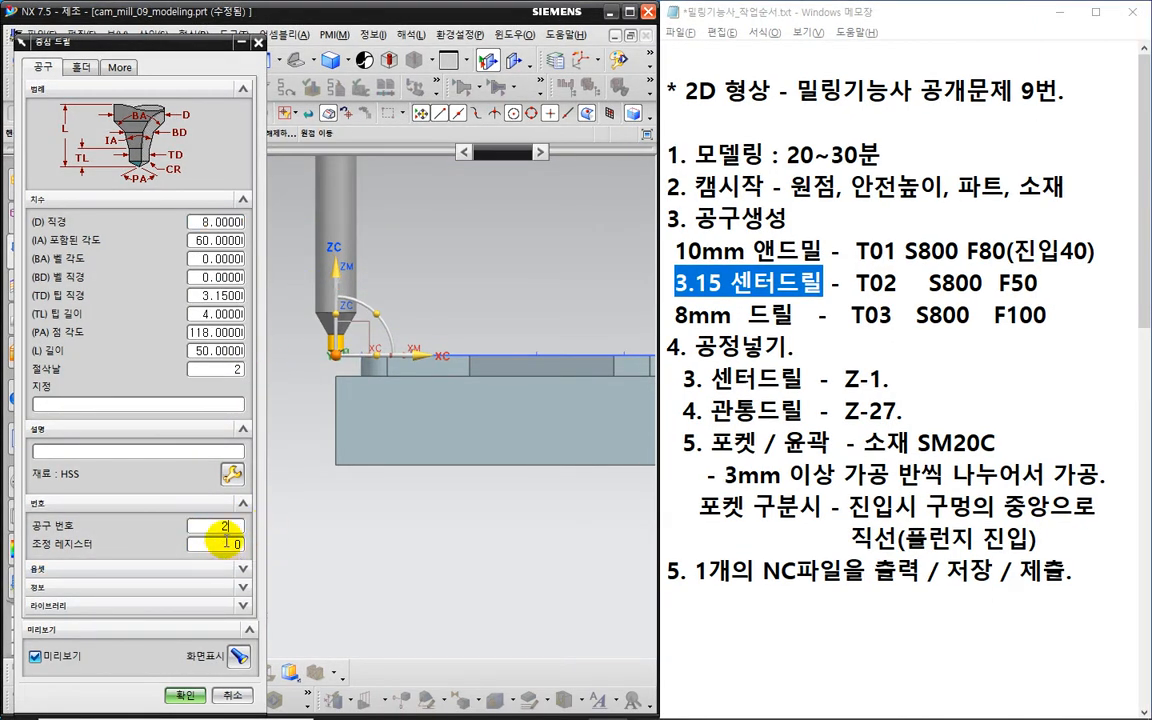
type("2")
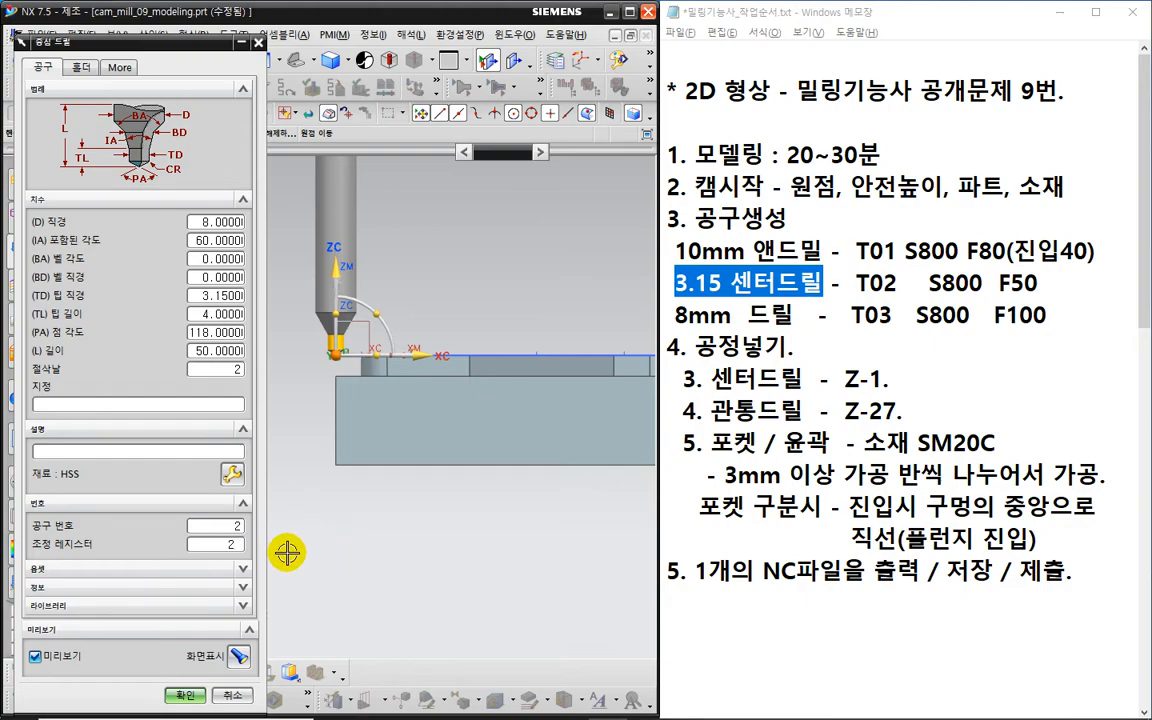
key("ctrl+2")
mouse_move(275, 566)
left_mouse_down()
mouse_move(212, 556)
mouse_move(240, 510)
mouse_move(272, 551)
left_mouse_up()
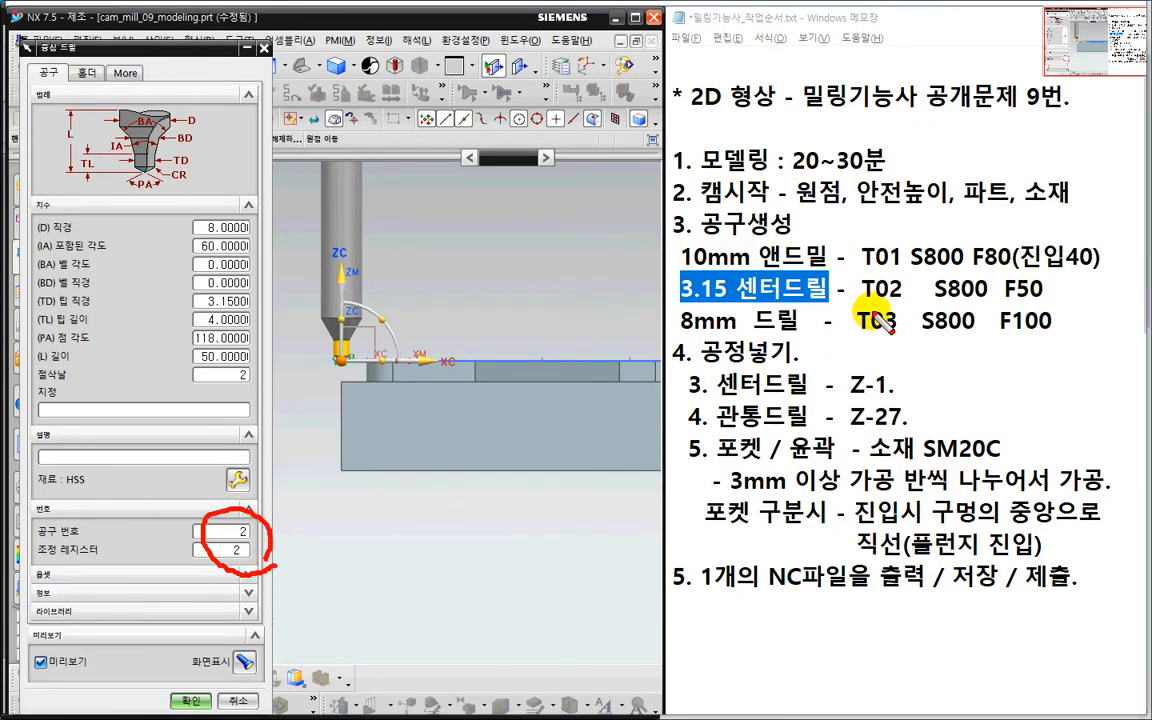
mouse_move(853, 310)
left_mouse_down()
mouse_move(868, 309)
mouse_move(880, 258)
mouse_move(902, 287)
mouse_move(895, 310)
left_mouse_up()
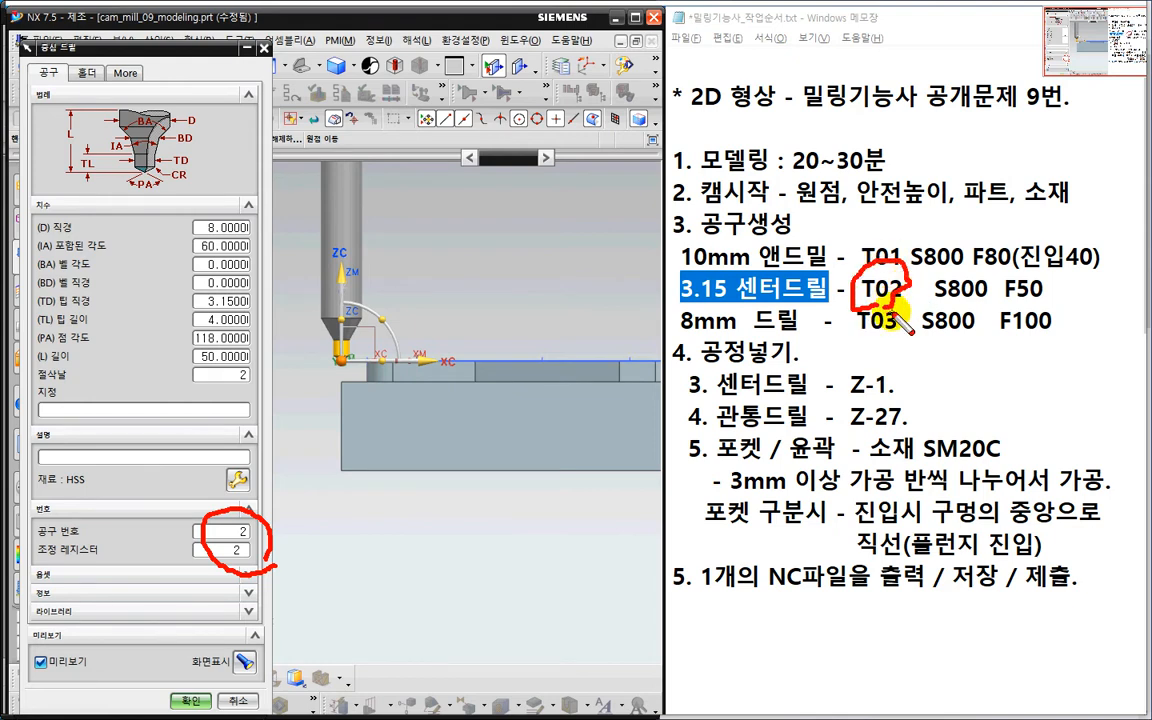
key("Escape")
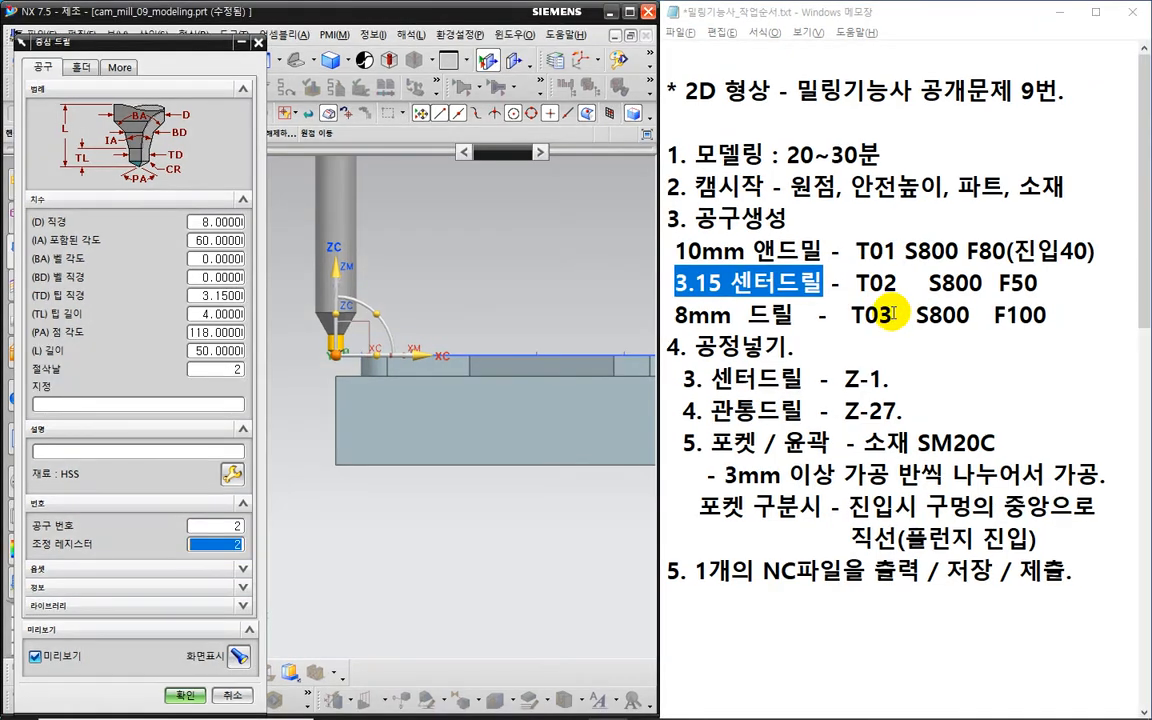
left_click(184, 695)
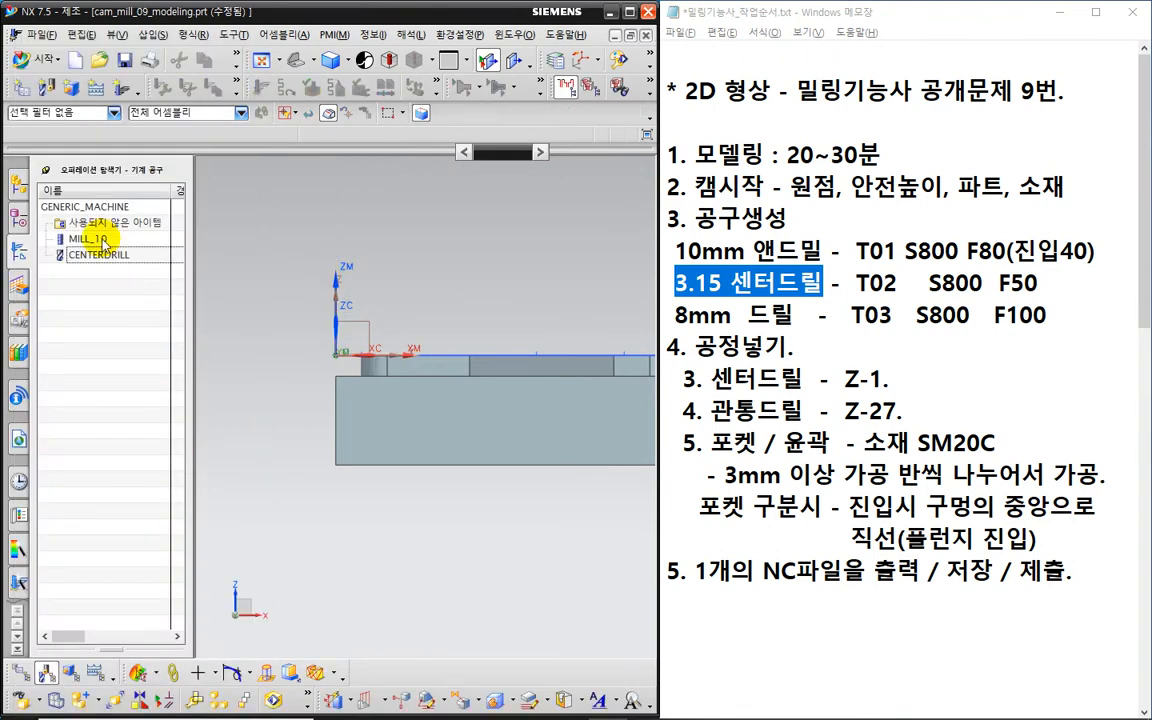
- Create a drill-type tool of the DRILLING_TOOL subtype named DRILLING_TOOL_8
left_click(48, 88)
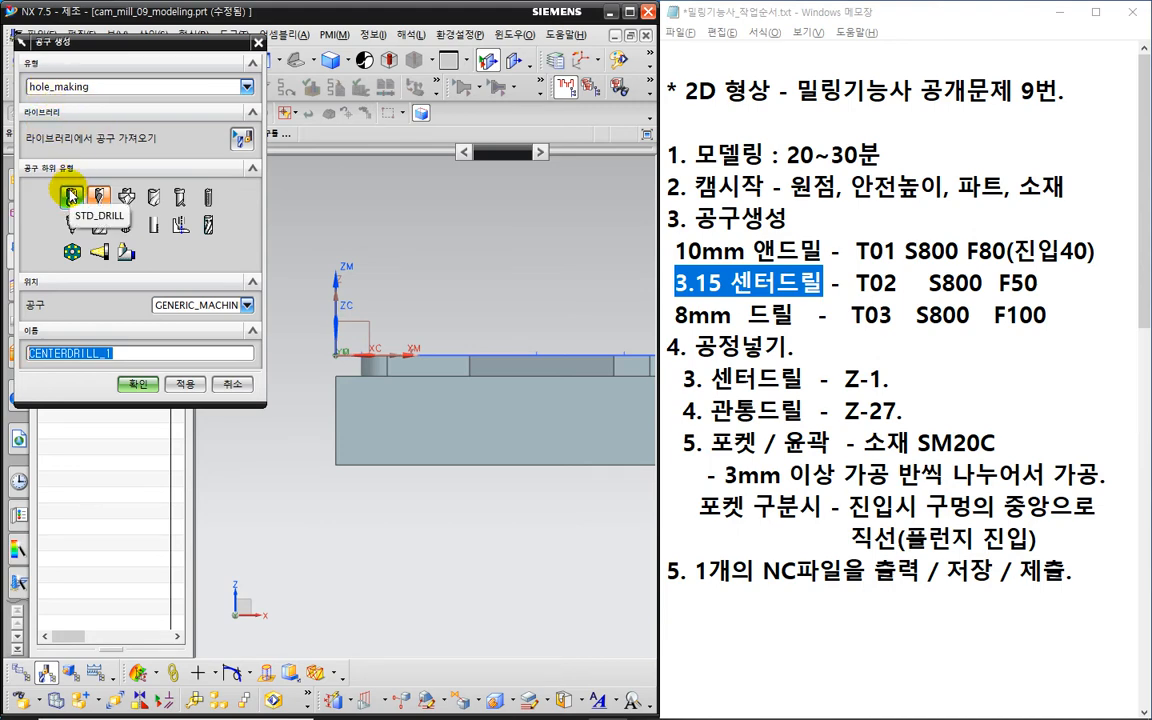
left_click(70, 196)
left_click(75, 86)
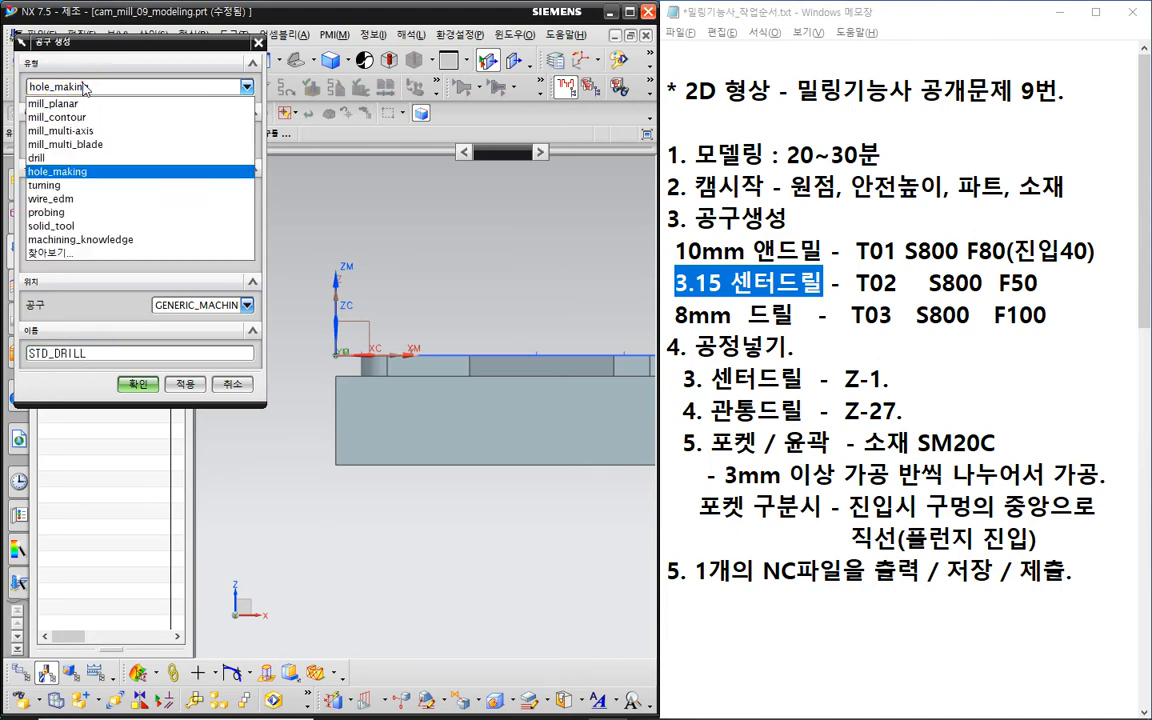
left_click(65, 158)
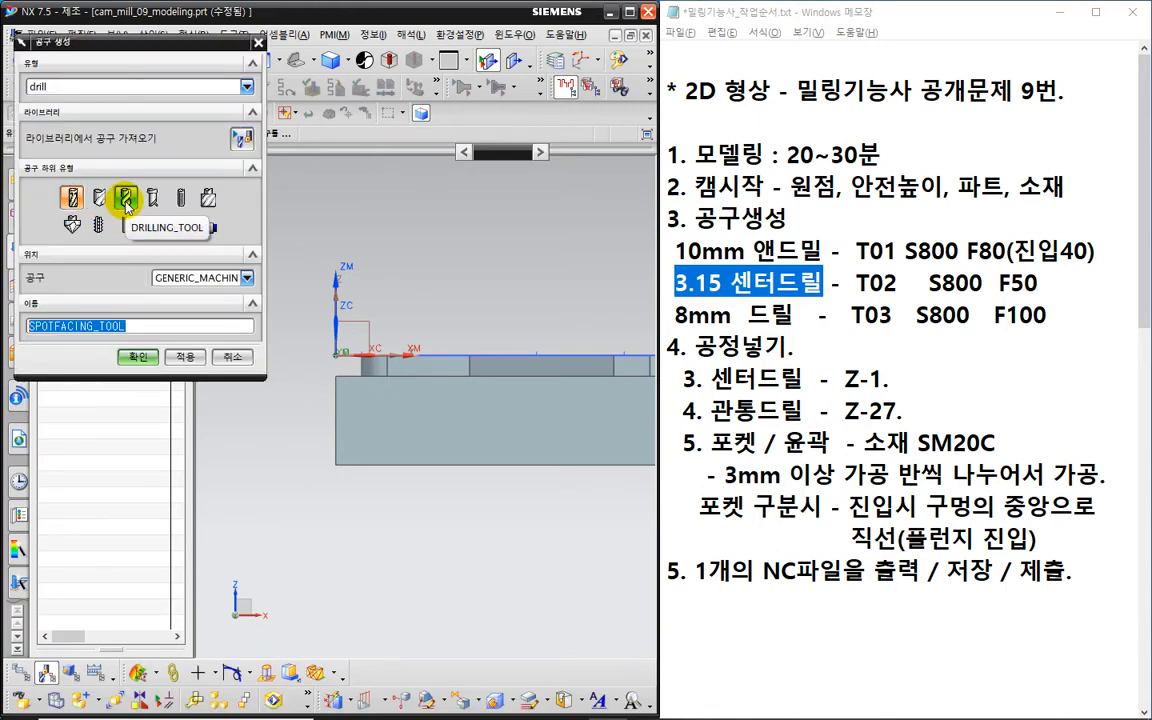
left_click(55, 86)
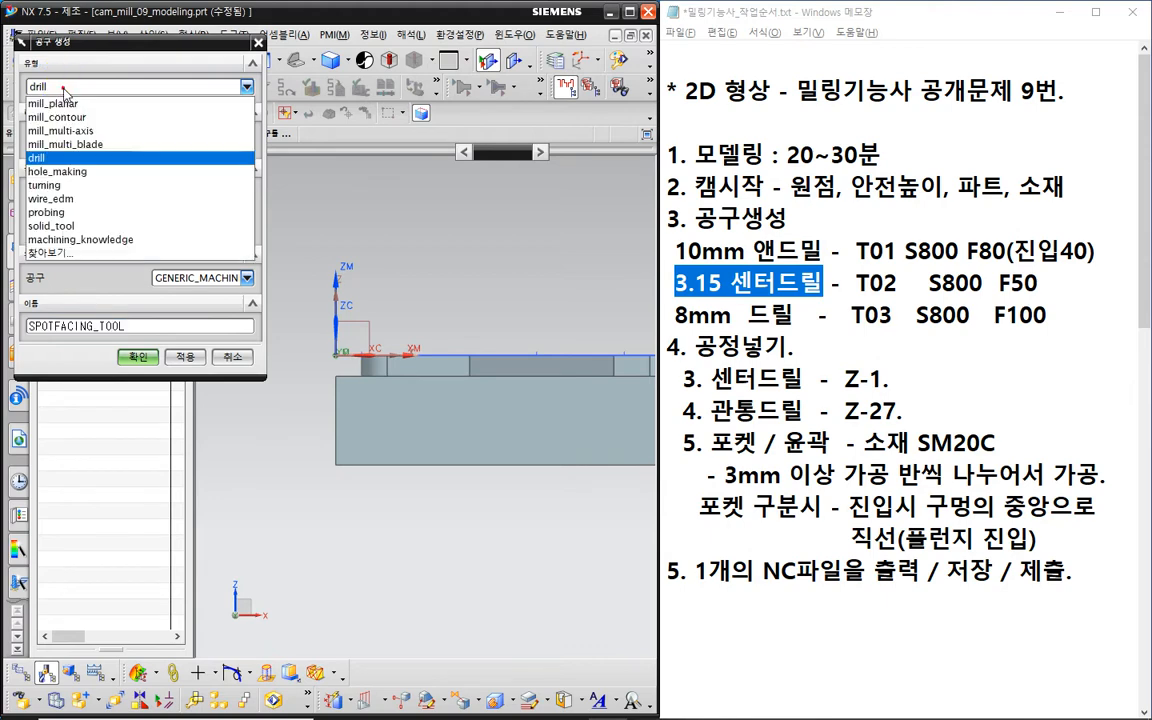
left_click(58, 104)
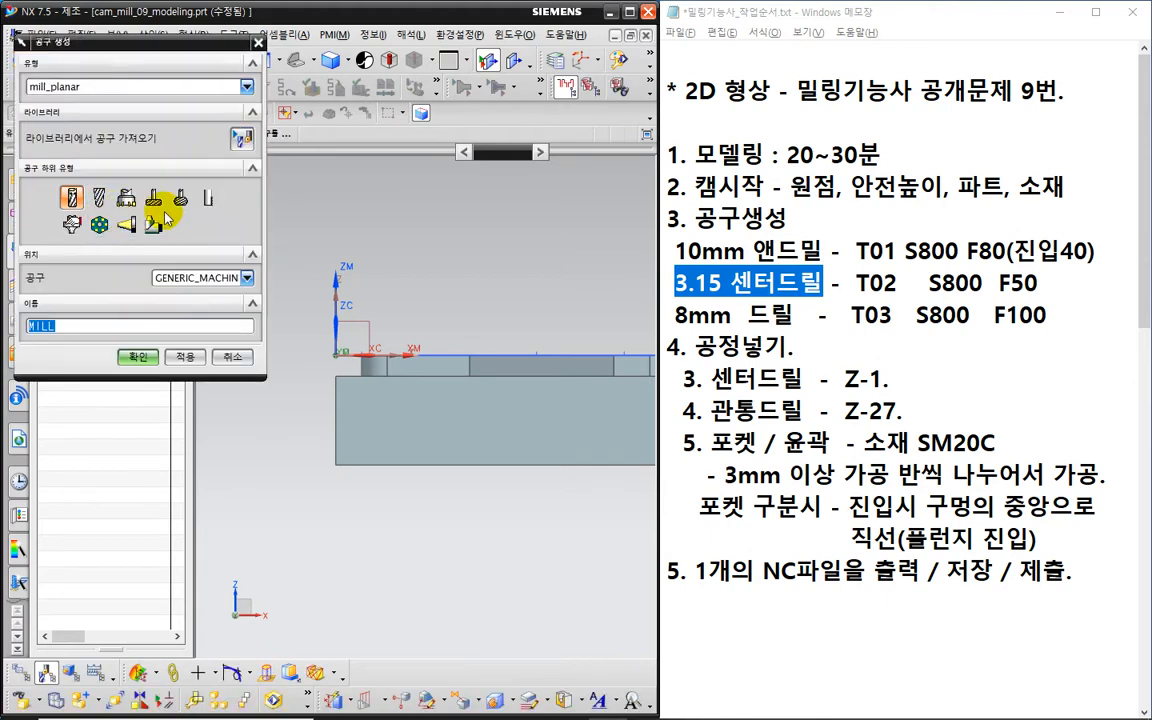
left_click(108, 88)
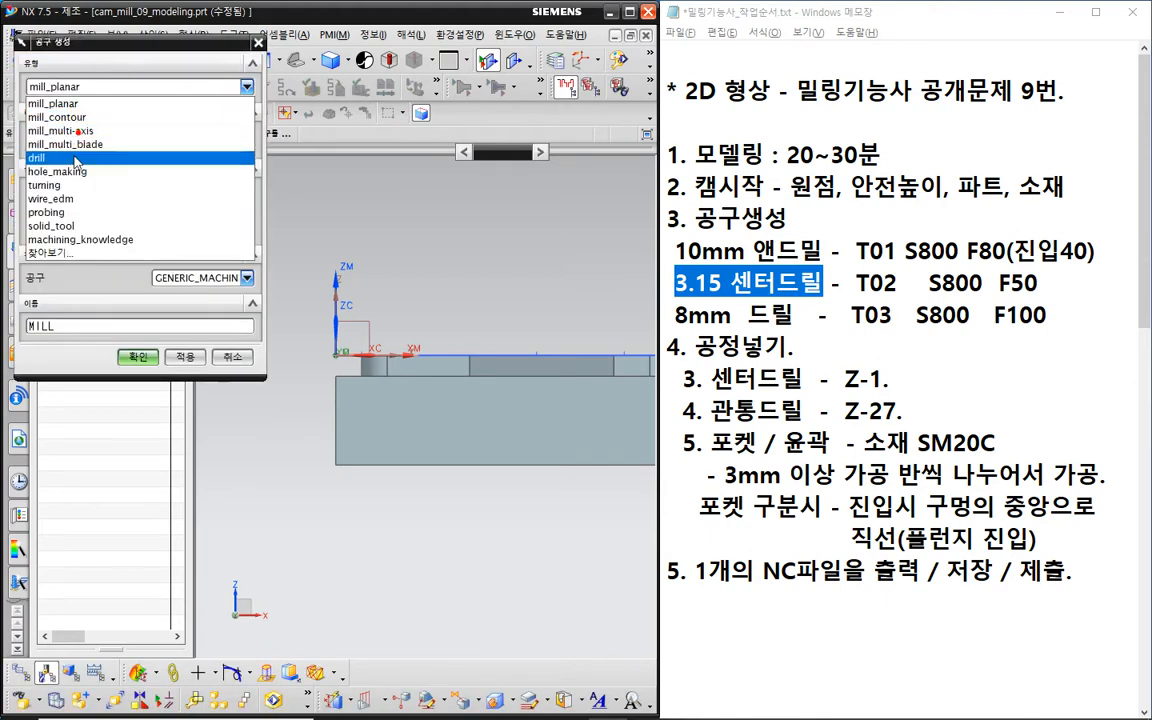
left_click(72, 159)
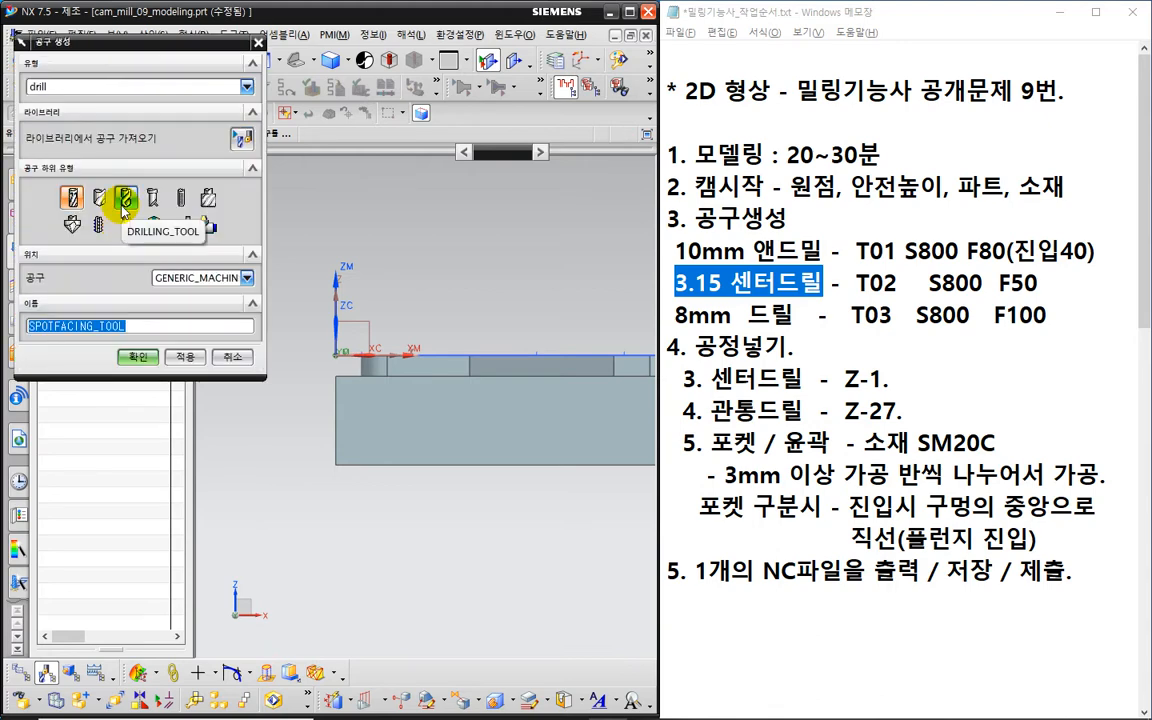
left_click(126, 199)
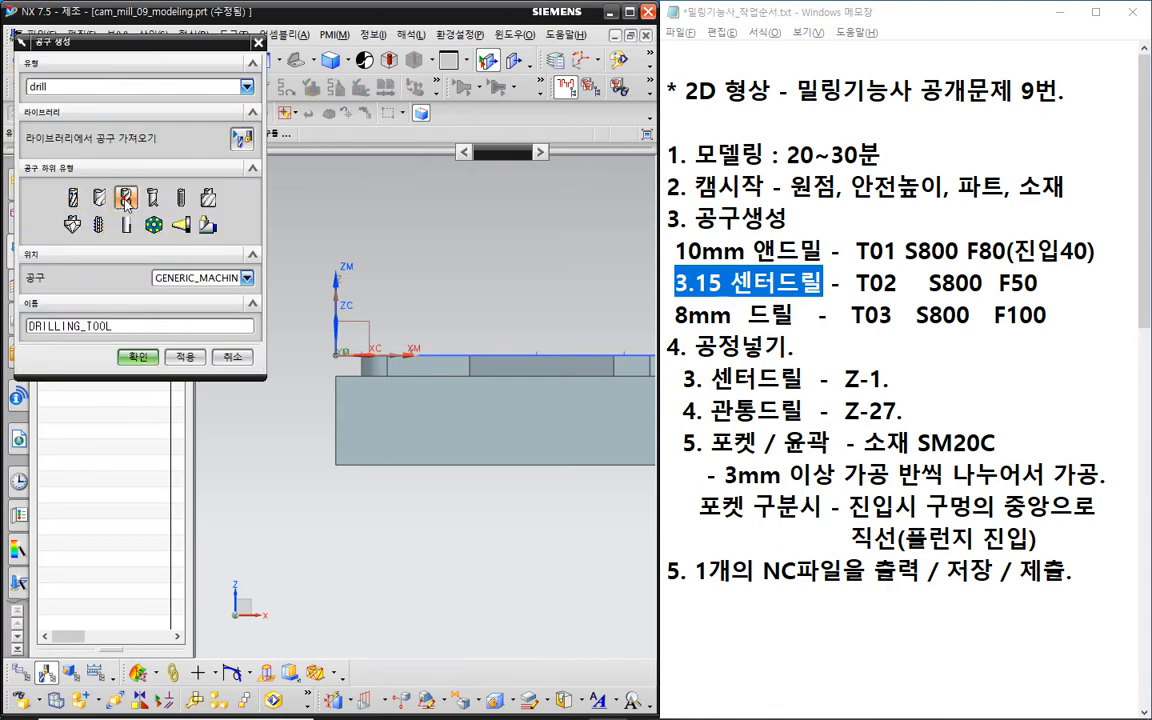
left_click(141, 322)
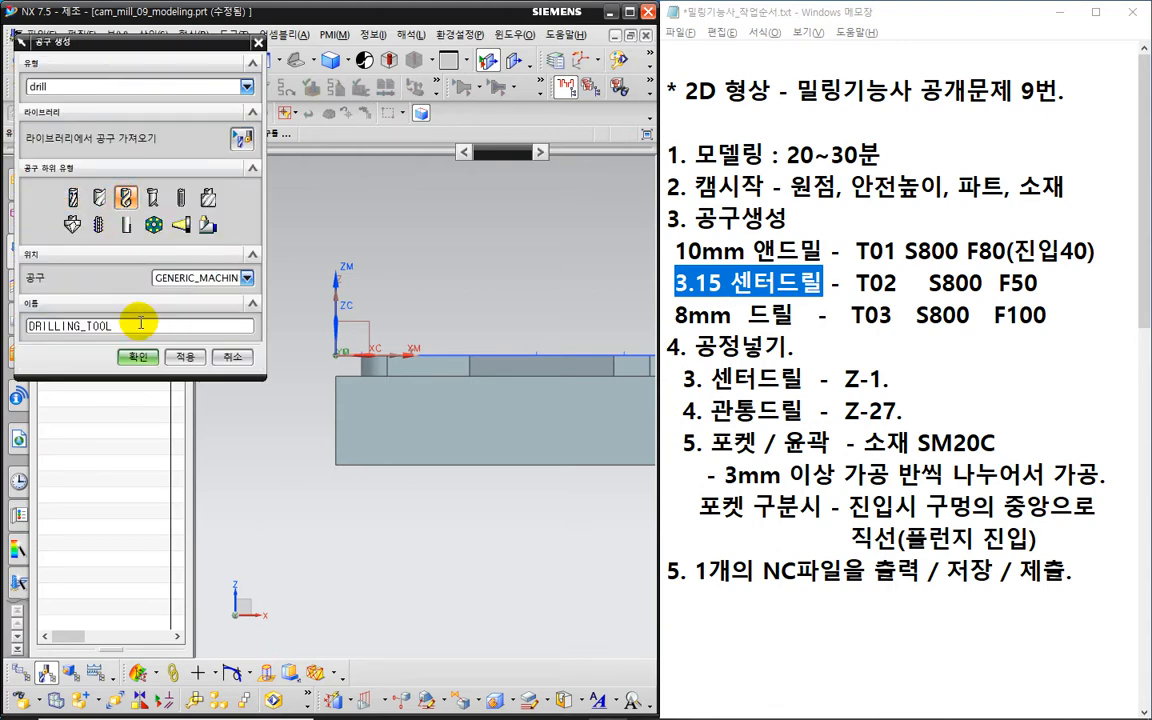
type("_8")
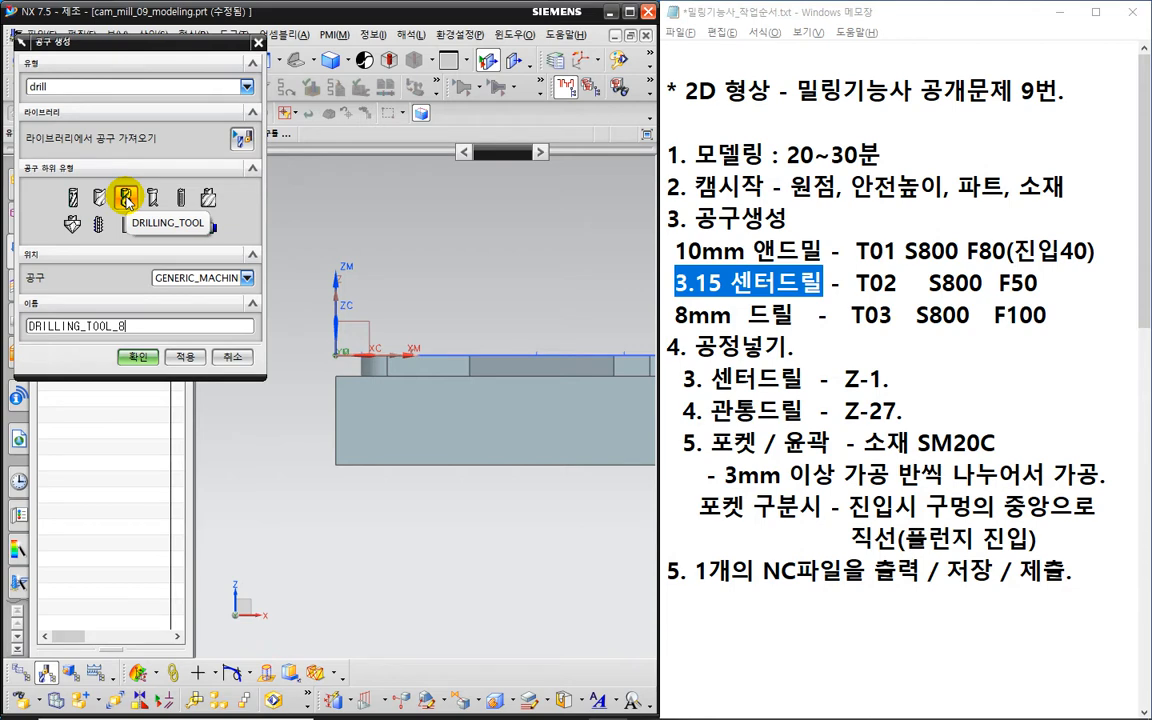
left_click(138, 356)
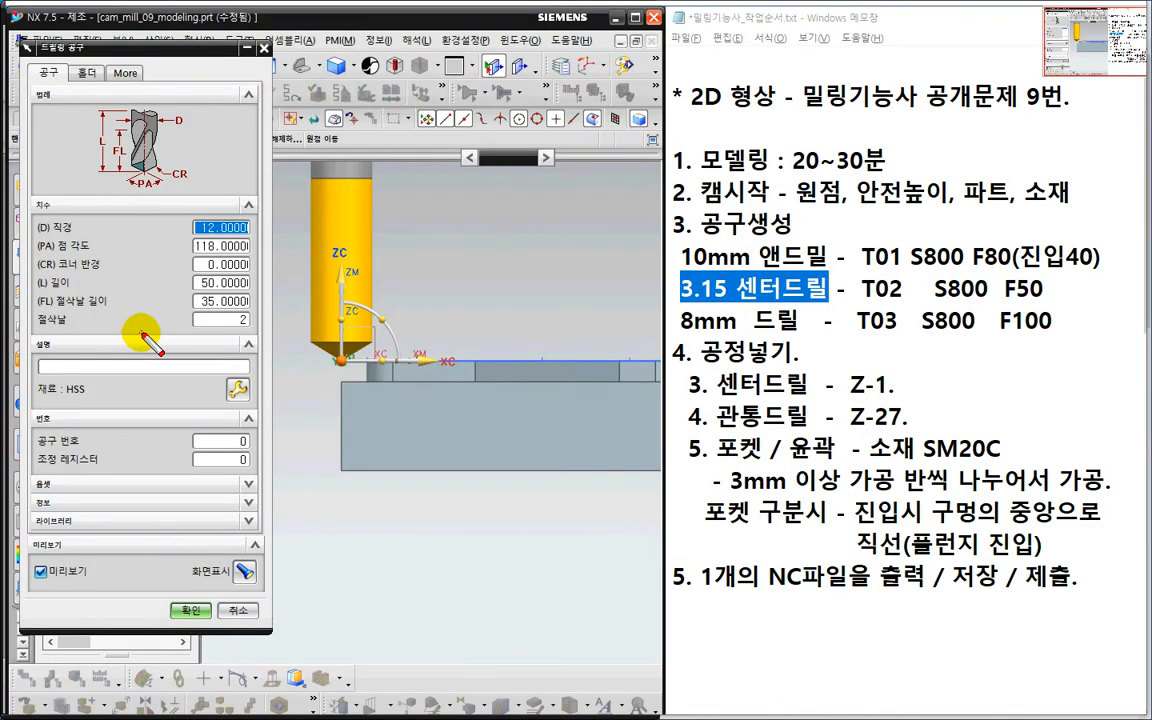
- Give DRILLING_TOOL_8 an 8 mm diameter, tool number 3 and adjust register 3, and accept it
mouse_move(163, 205)
left_mouse_down()
mouse_move(125, 170)
mouse_move(140, 150)
mouse_move(158, 200)
left_mouse_up()
mouse_move(188, 255)
left_mouse_down()
mouse_move(263, 252)
mouse_move(256, 230)
mouse_move(201, 232)
mouse_move(181, 250)
mouse_move(195, 262)
left_mouse_up()
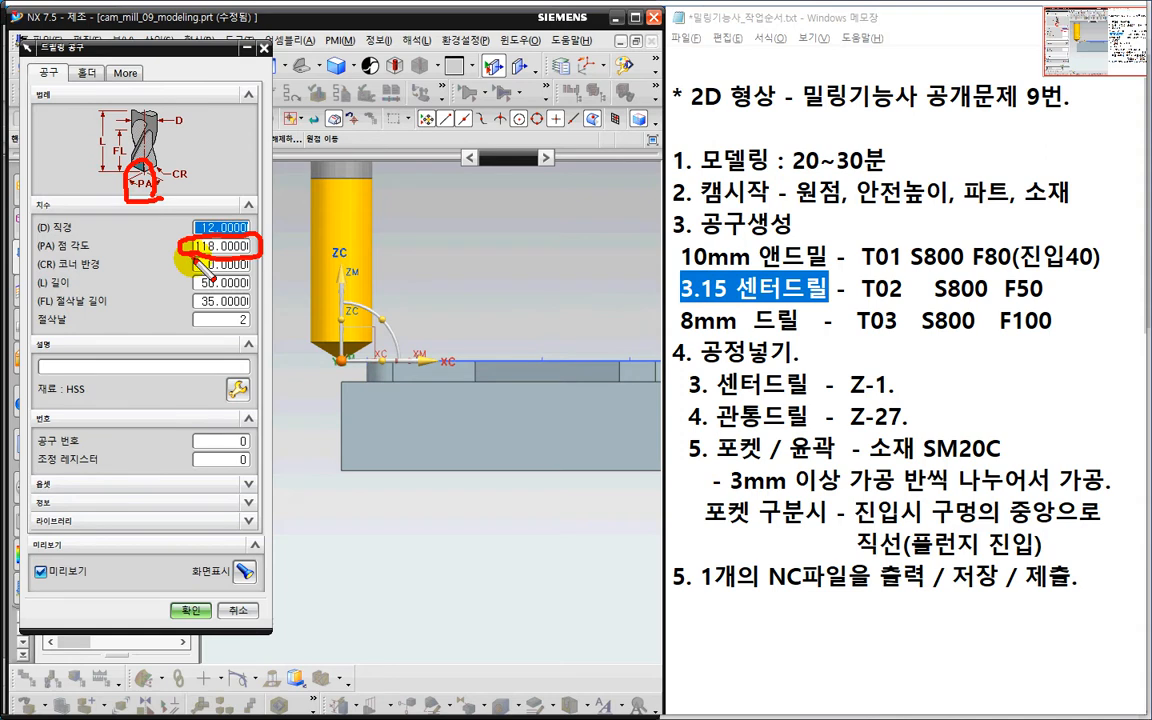
key("Escape")
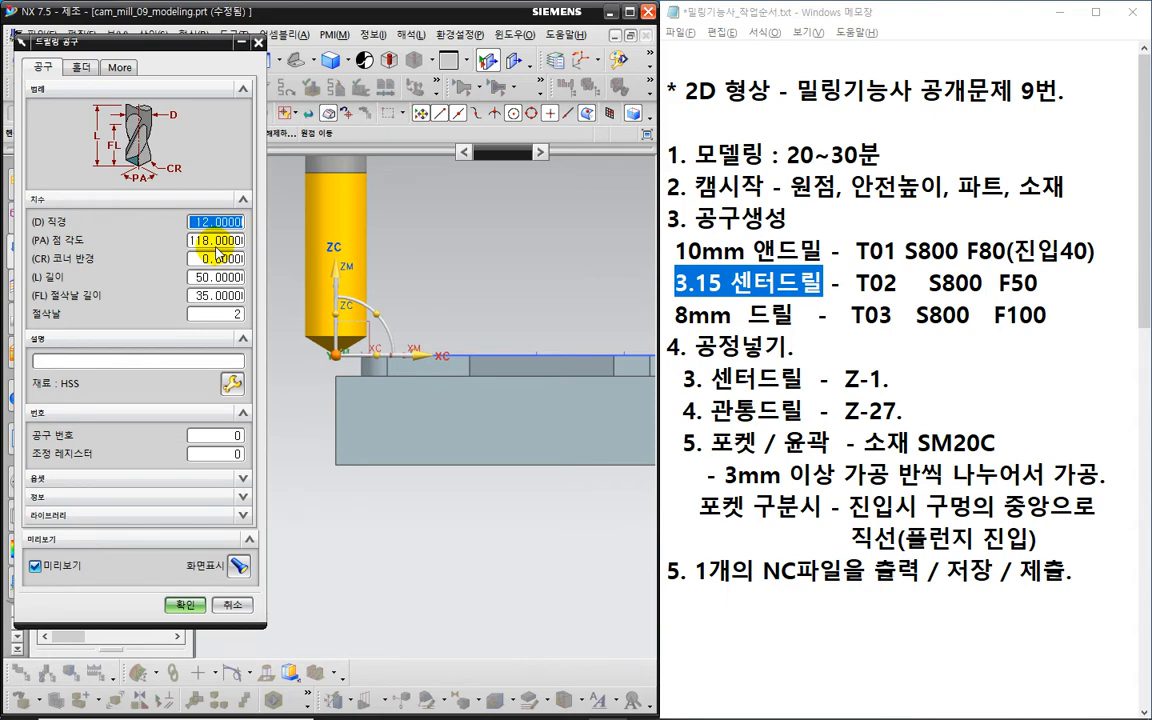
type("3")
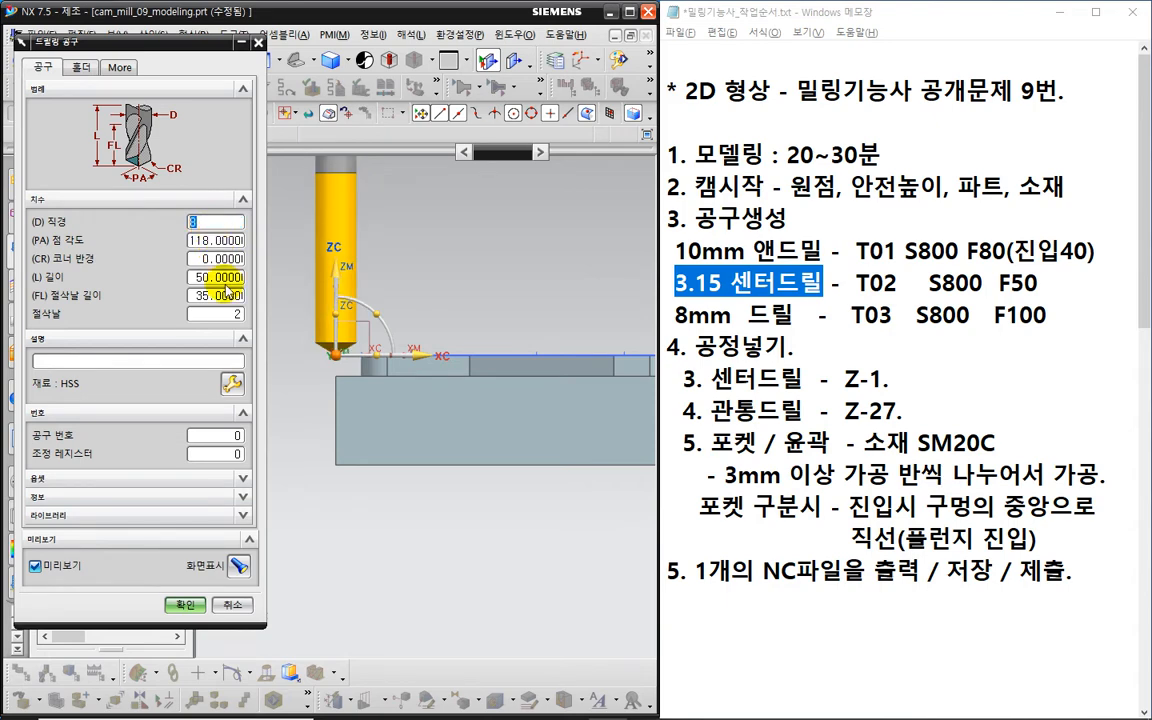
left_click(212, 436)
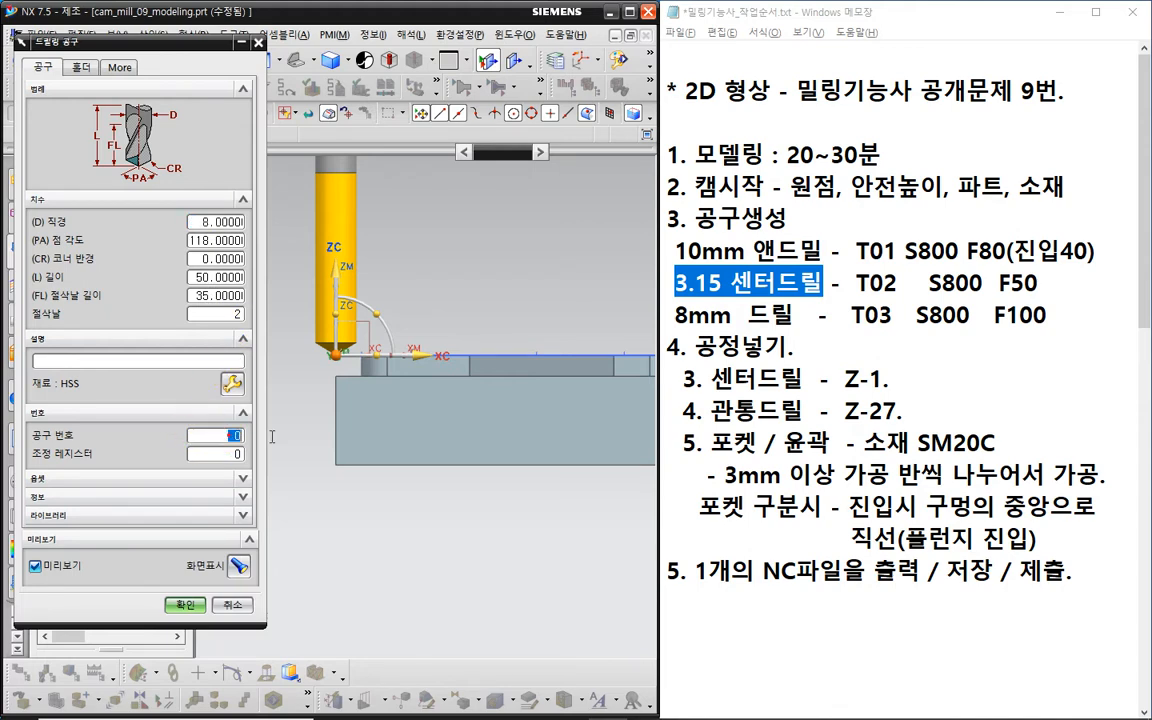
type("3")
key("Tab")
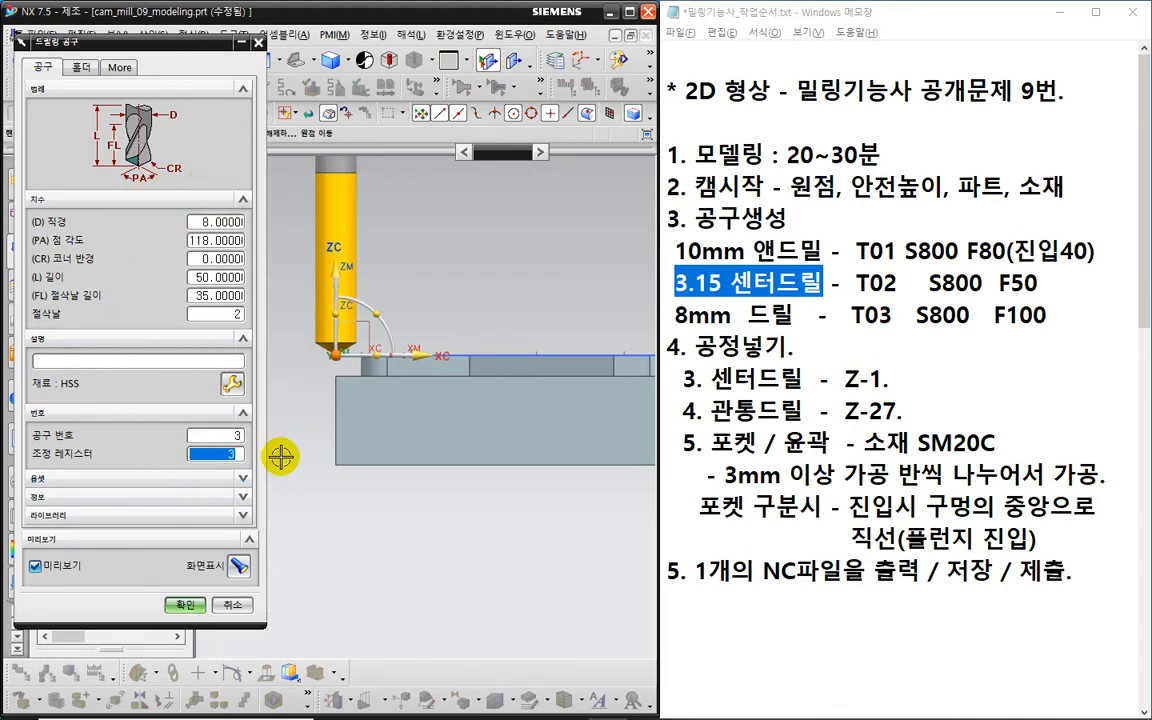
left_click(185, 604)
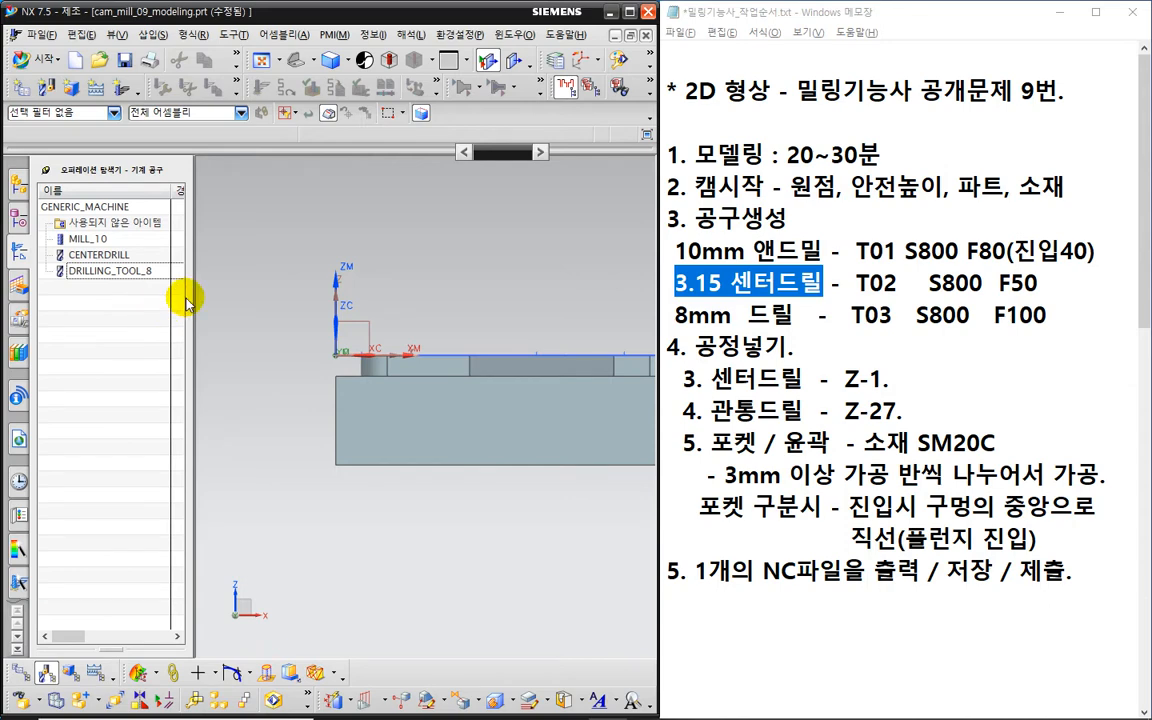
left_click_drag(191, 297, 390, 292)
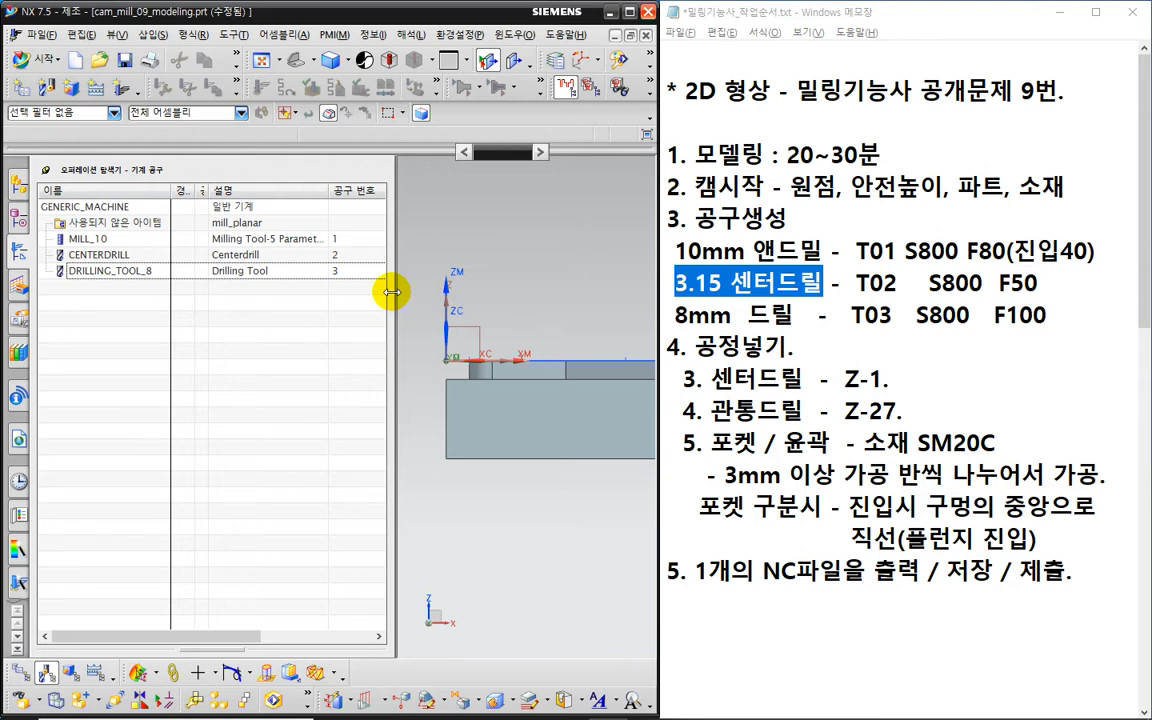
key("ctrl+2")
mouse_move(371, 257)
left_mouse_down()
mouse_move(336, 292)
mouse_move(318, 235)
mouse_move(340, 232)
mouse_move(330, 248)
left_mouse_up()
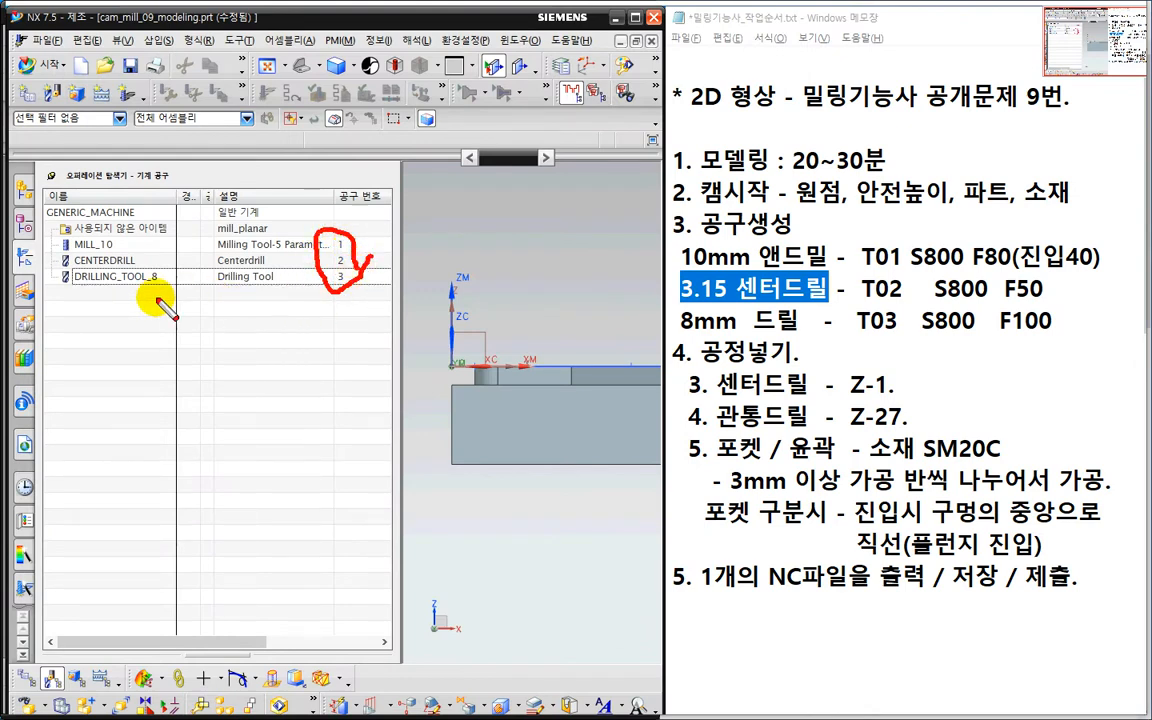
mouse_move(95, 295)
left_mouse_down()
mouse_move(55, 230)
mouse_move(120, 240)
mouse_move(100, 300)
left_mouse_up()
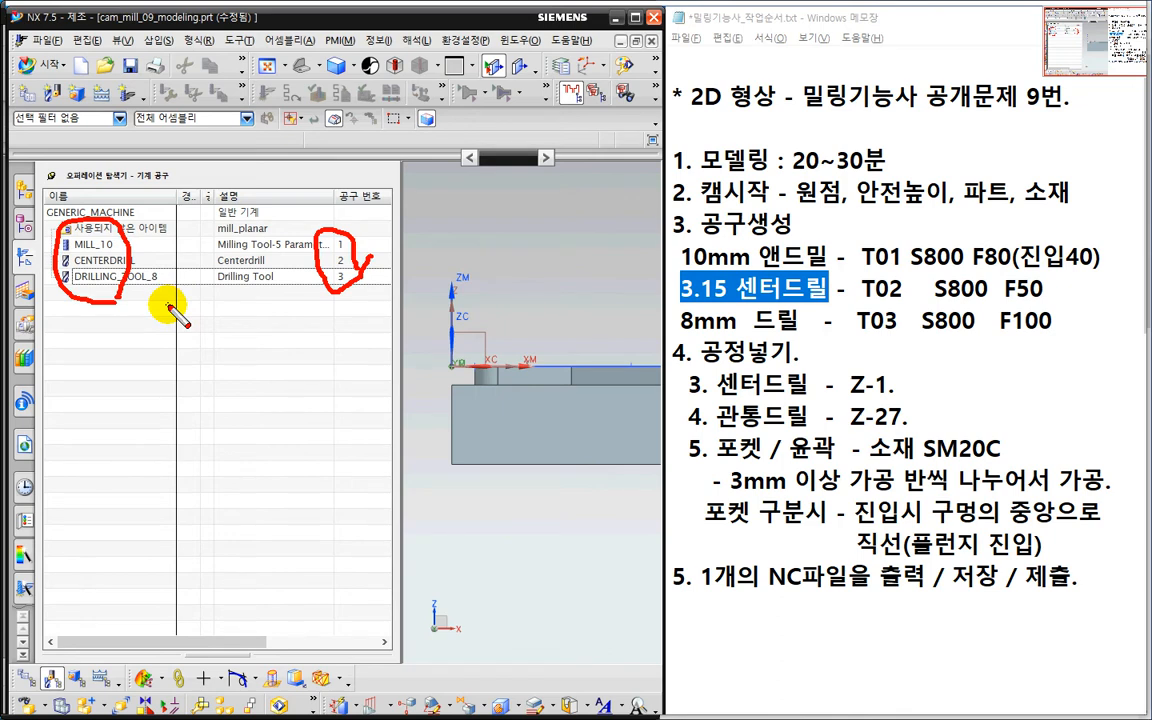
mouse_move(361, 264)
left_mouse_down()
mouse_move(364, 284)
mouse_move(325, 302)
mouse_move(319, 226)
mouse_move(362, 257)
mouse_move(362, 283)
mouse_move(374, 280)
mouse_move(212, 296)
left_mouse_up()
key("Escape")
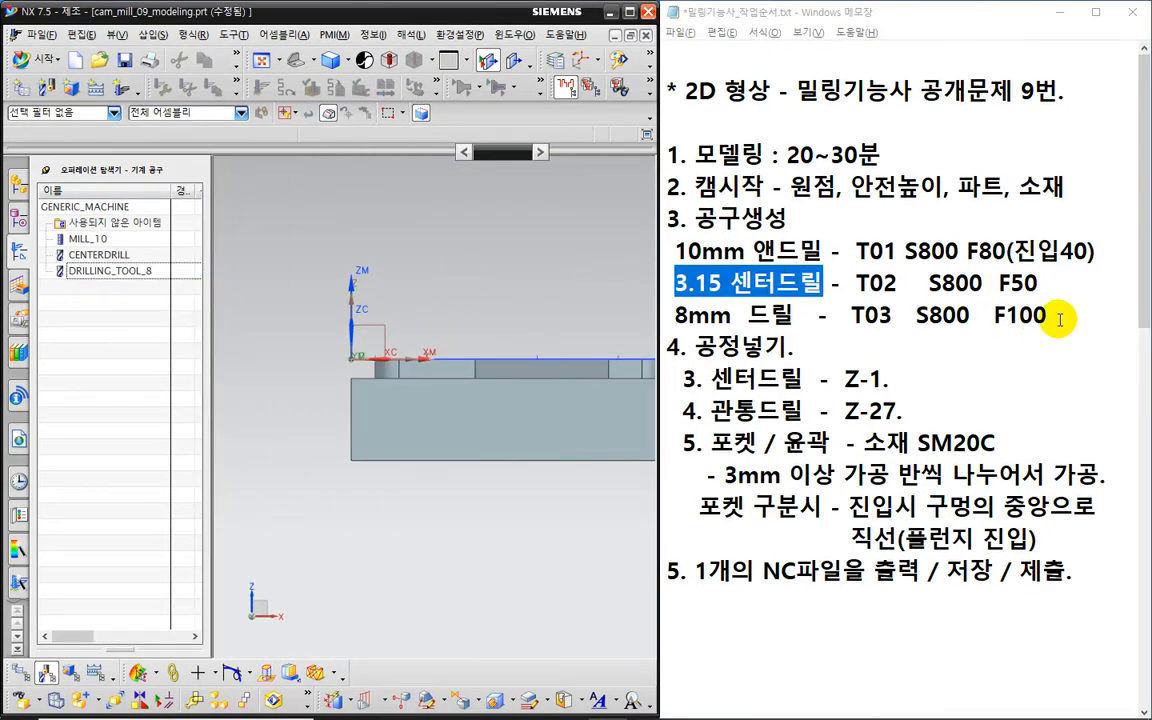
left_click_drag(1052, 316, 635, 226)
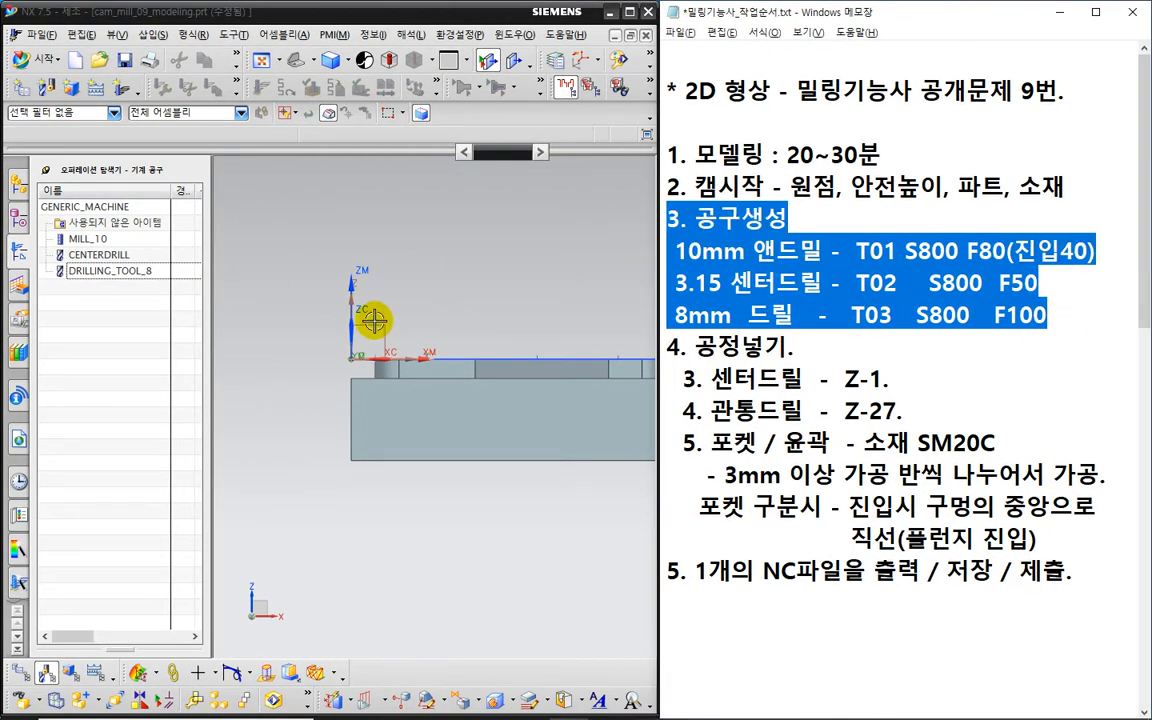
middle_click_drag(478, 283, 476, 311)
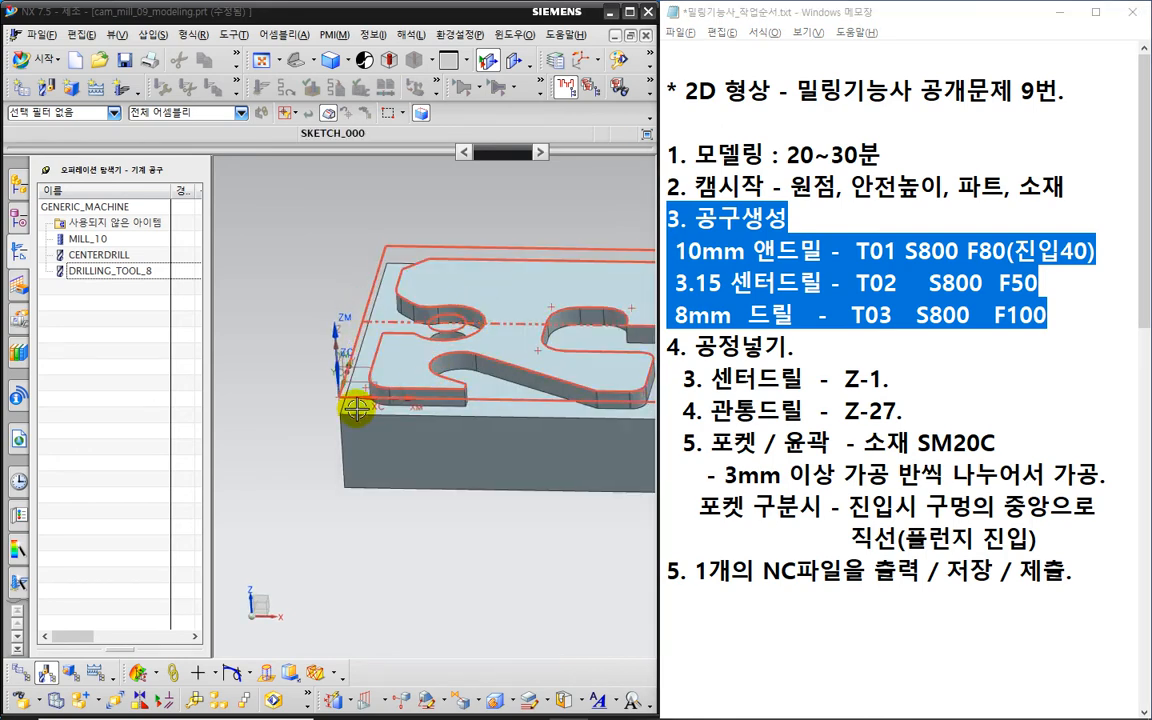
left_click(278, 416)
key("Home")
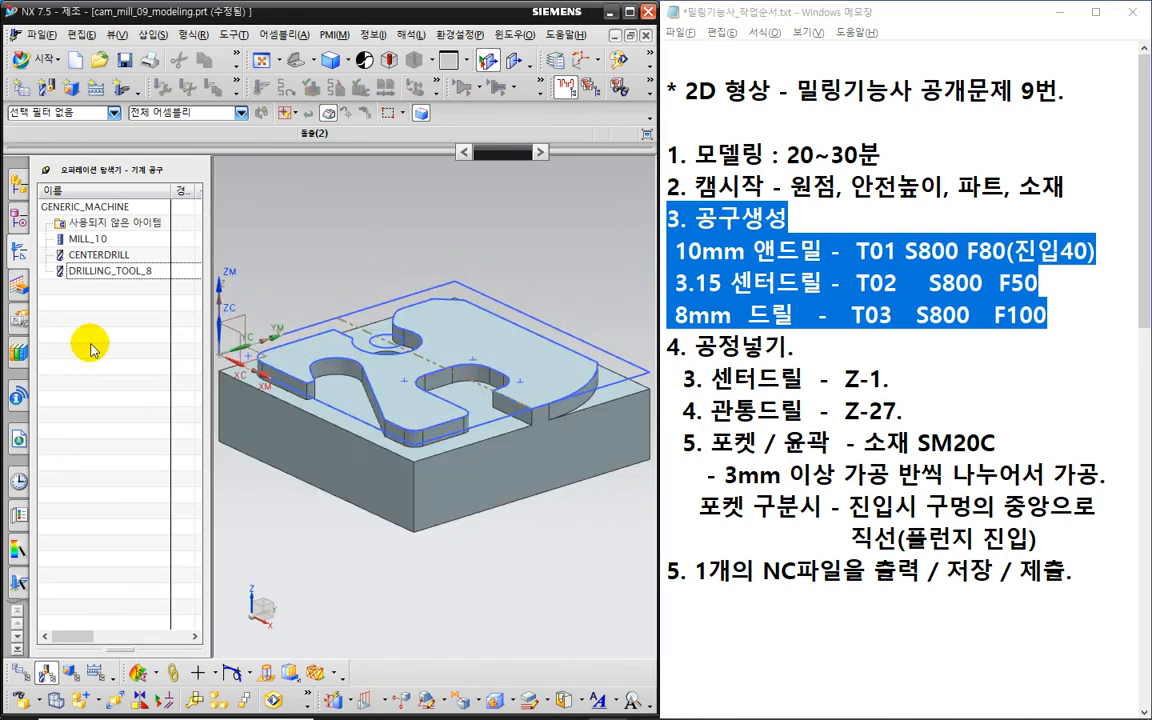
- Switch the Operation Navigator to the Geometry View showing MCS_MILL and WORKPIECE
right_click(88, 336)
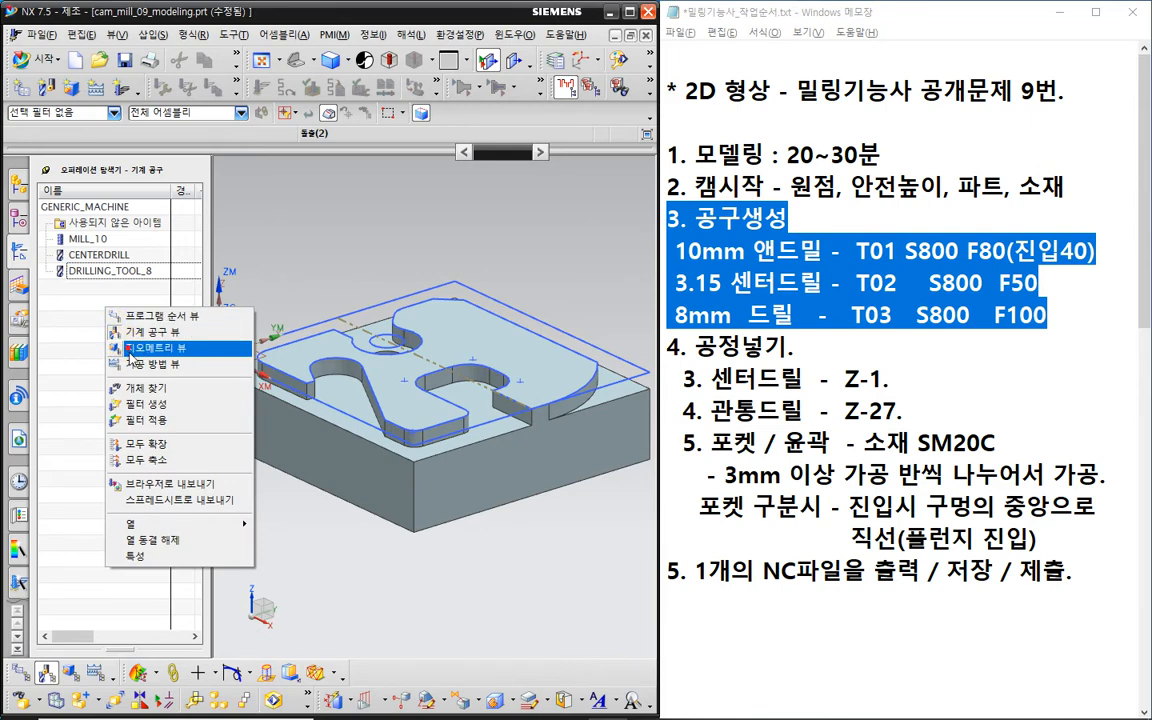
left_click(132, 348)
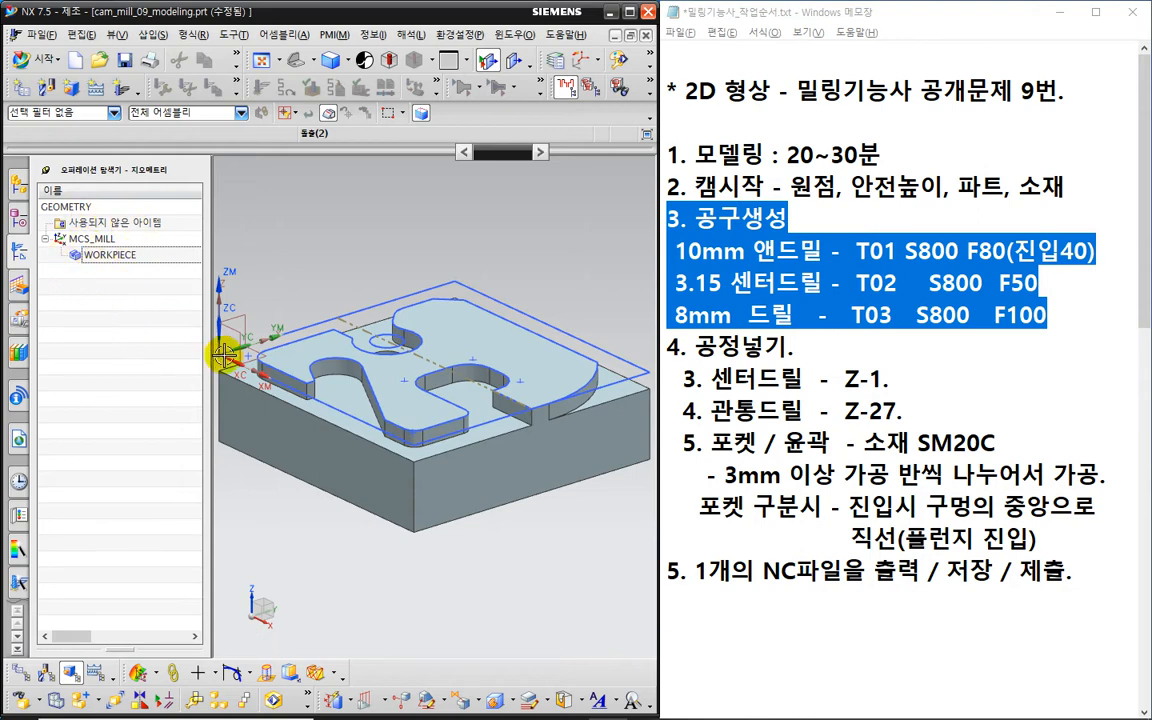
scroll(286, 411, "down", 2)
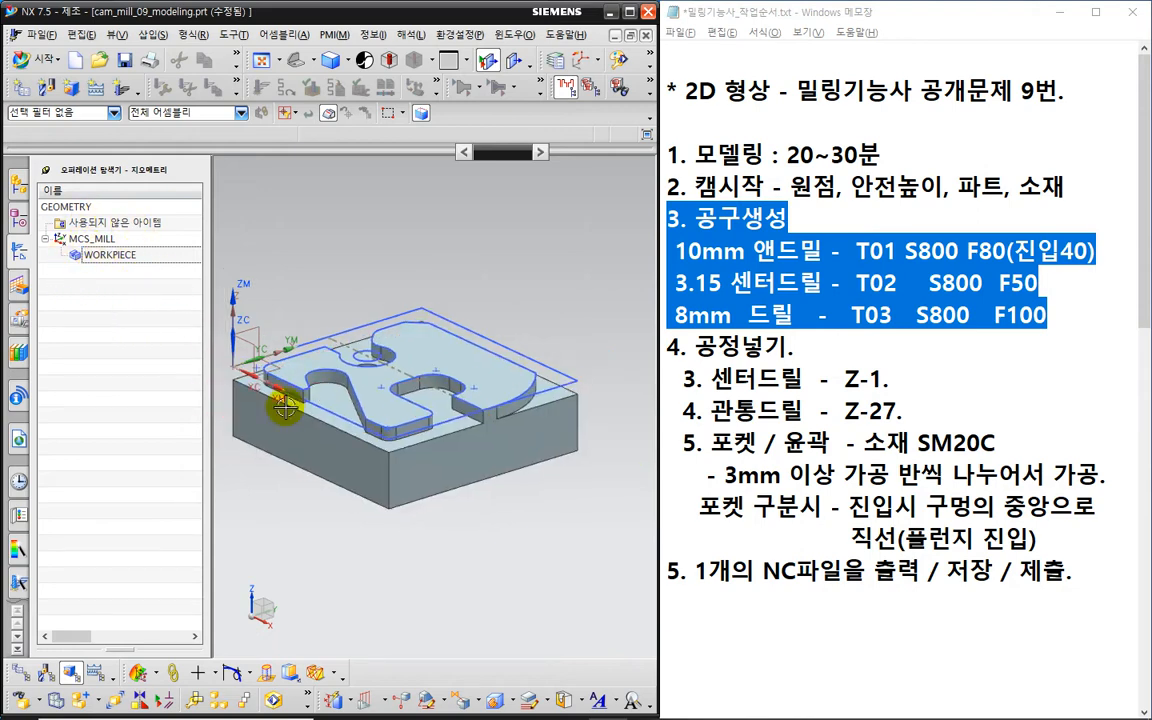
middle_click_drag(286, 407, 357, 355, "shift")
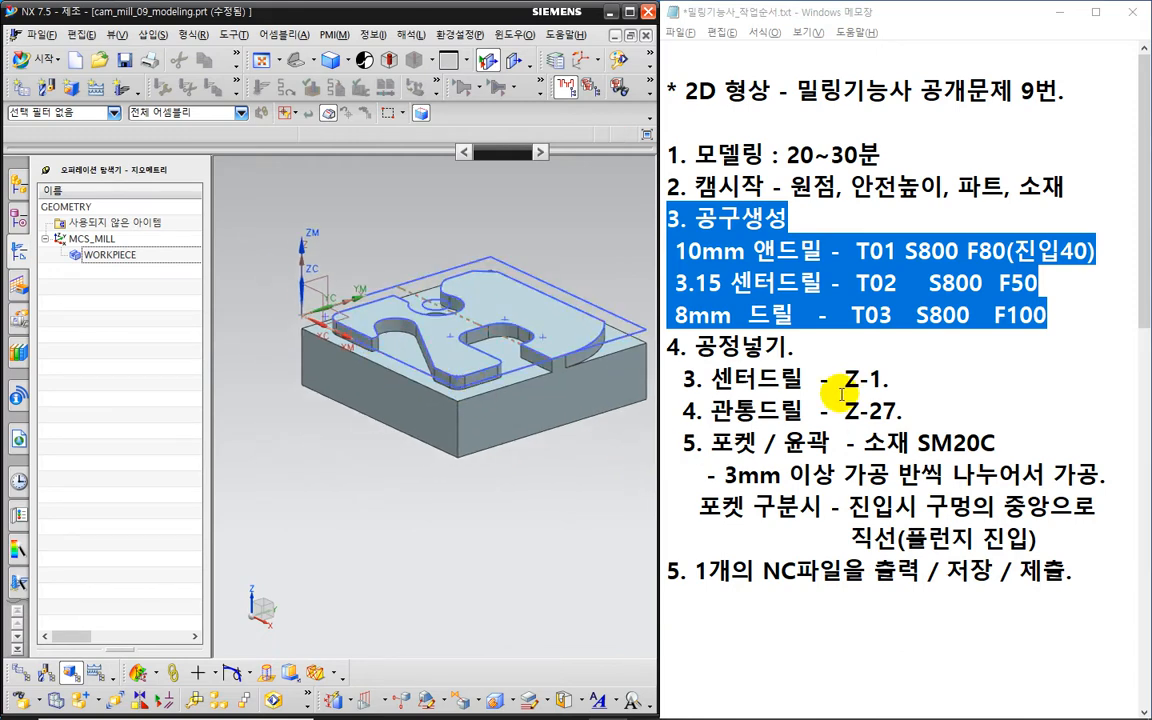
- Review the centre drill, through-drill and pocket/contour steps in the notes and begin a new operation
left_click_drag(889, 379, 686, 365)
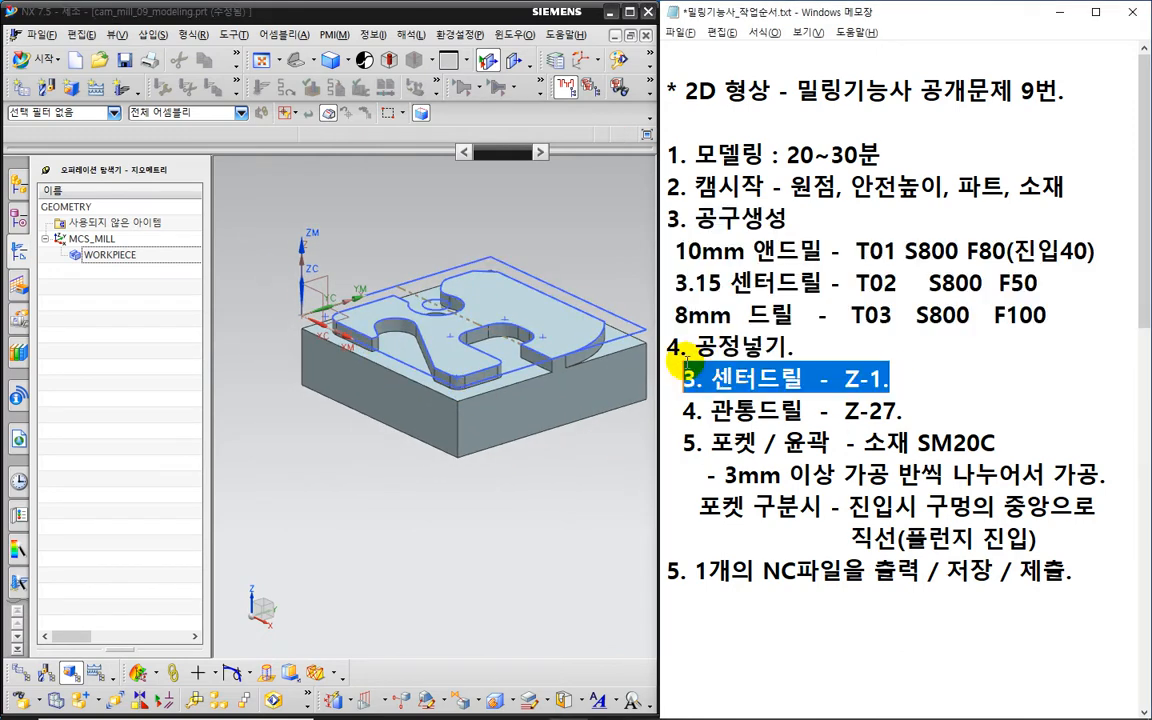
left_click_drag(905, 410, 678, 407)
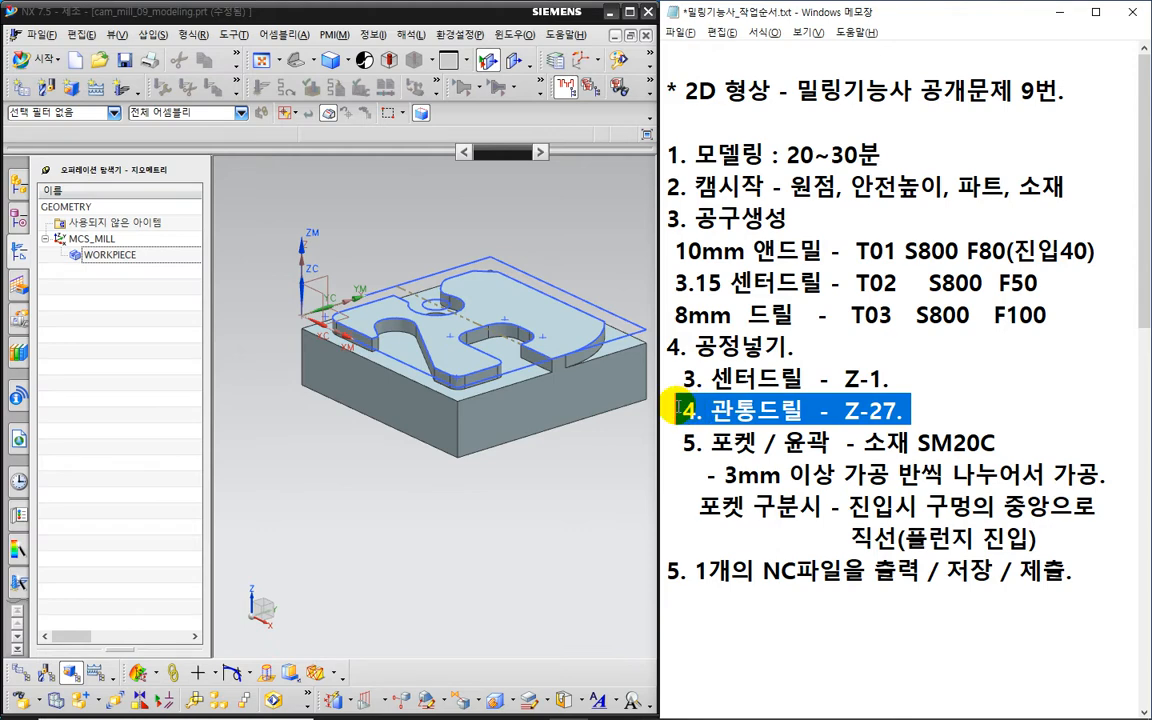
left_click_drag(995, 441, 635, 442)
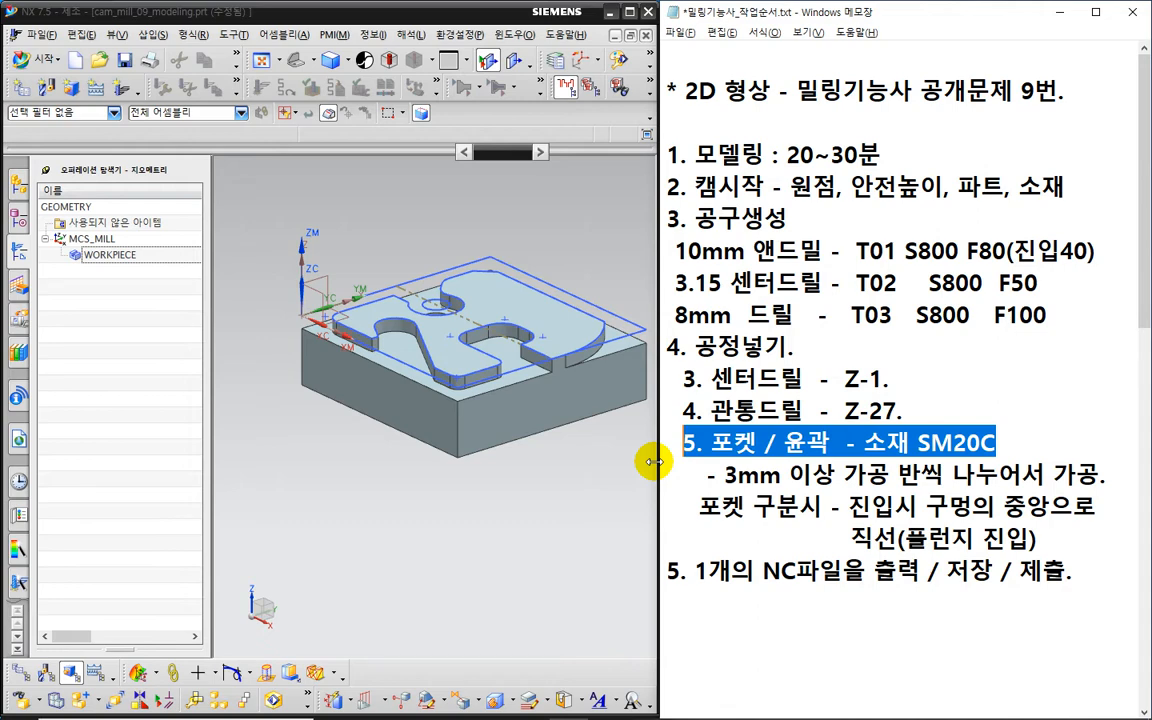
middle_click_drag(404, 465, 396, 478)
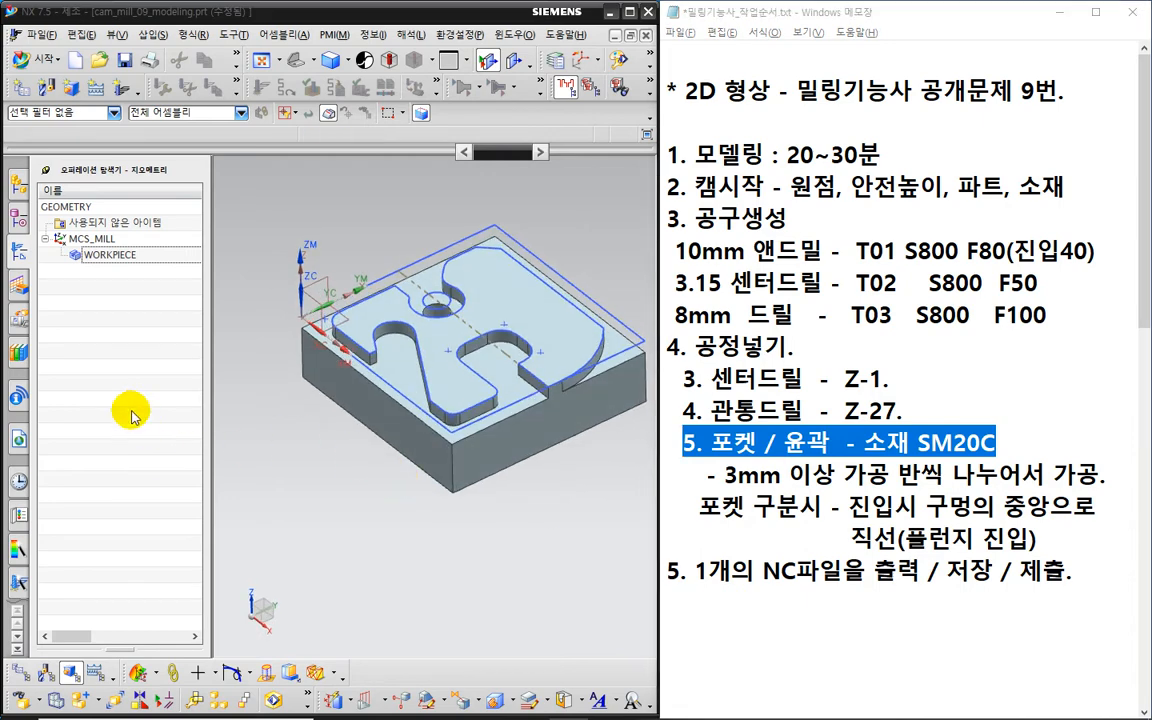
left_click(128, 373)
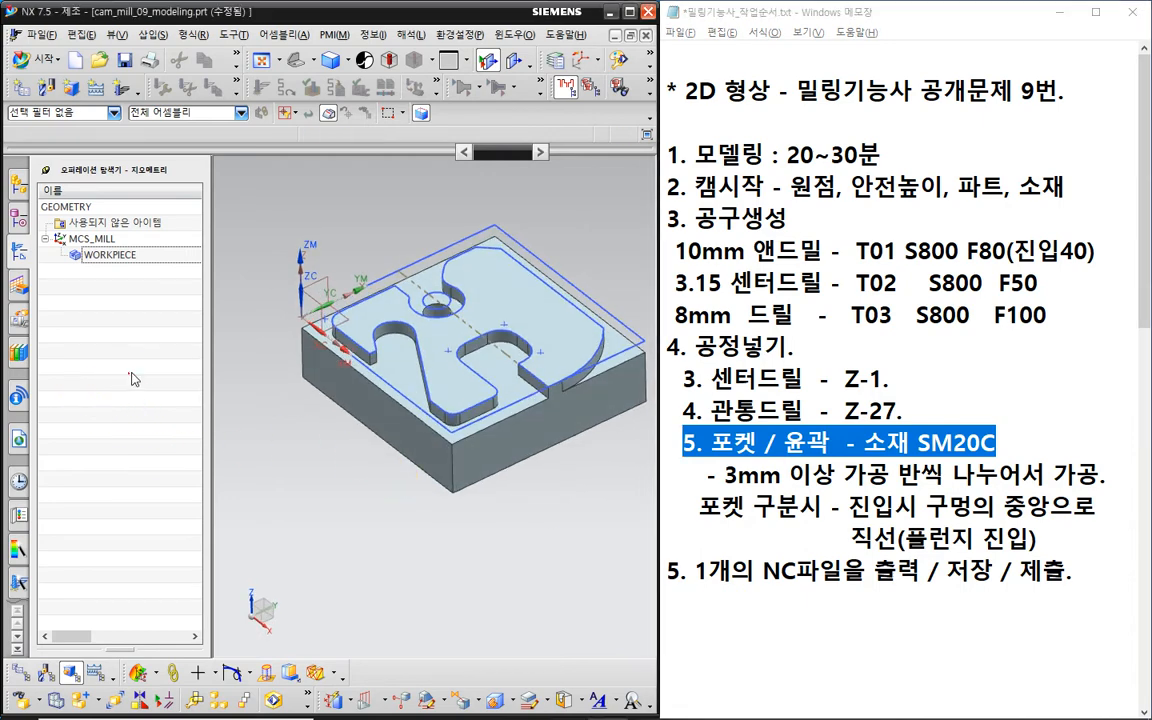
left_click(119, 95)
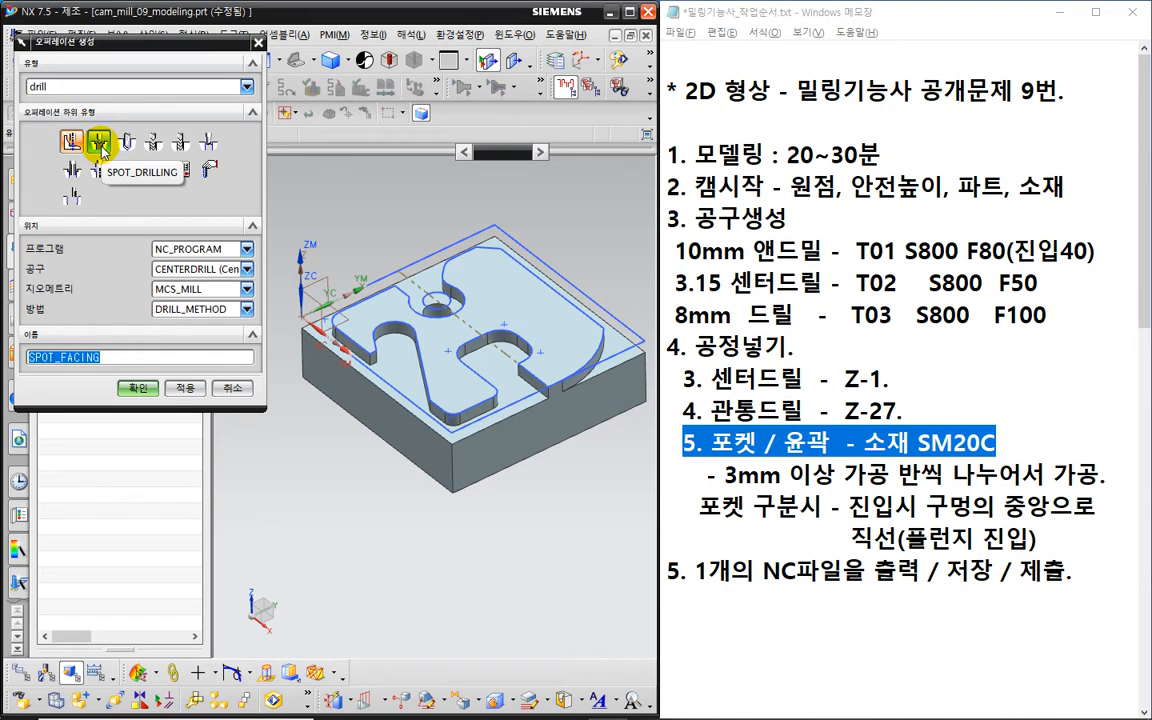
- Choose the Spot Drilling subtype and add a new G81 line below Z-1. in the notes
left_click(100, 146)
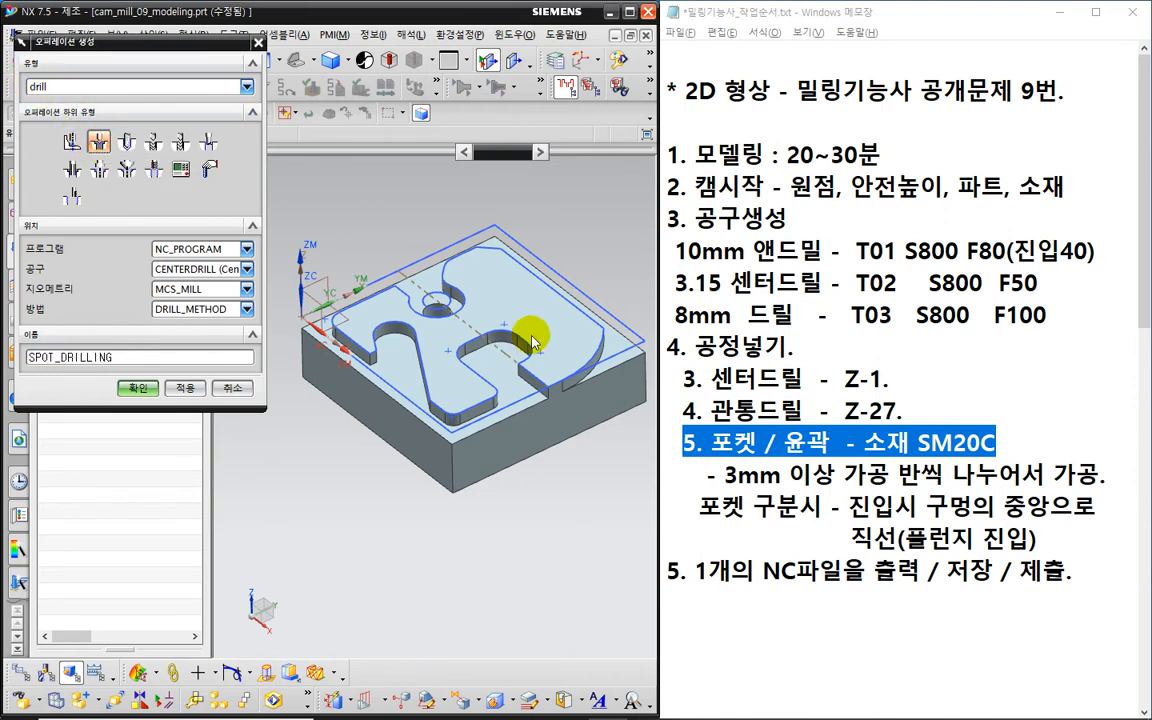
left_click(905, 385)
left_click(905, 385)
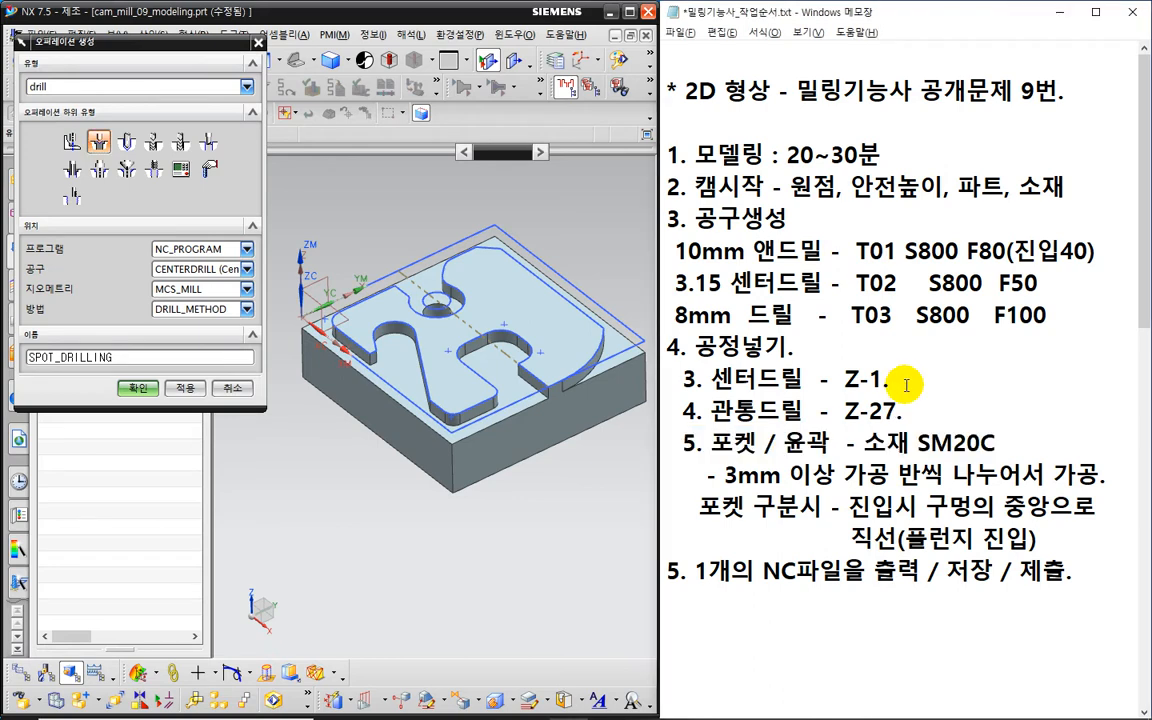
key("Return")
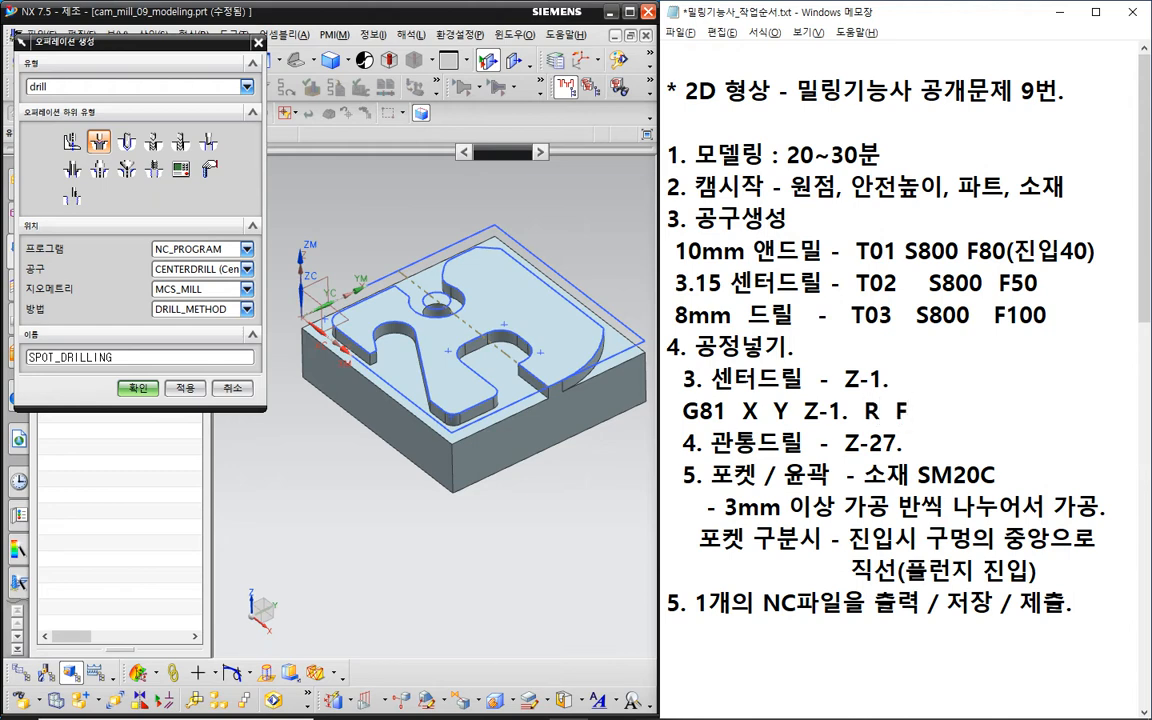
left_click_drag(728, 412, 671, 414)
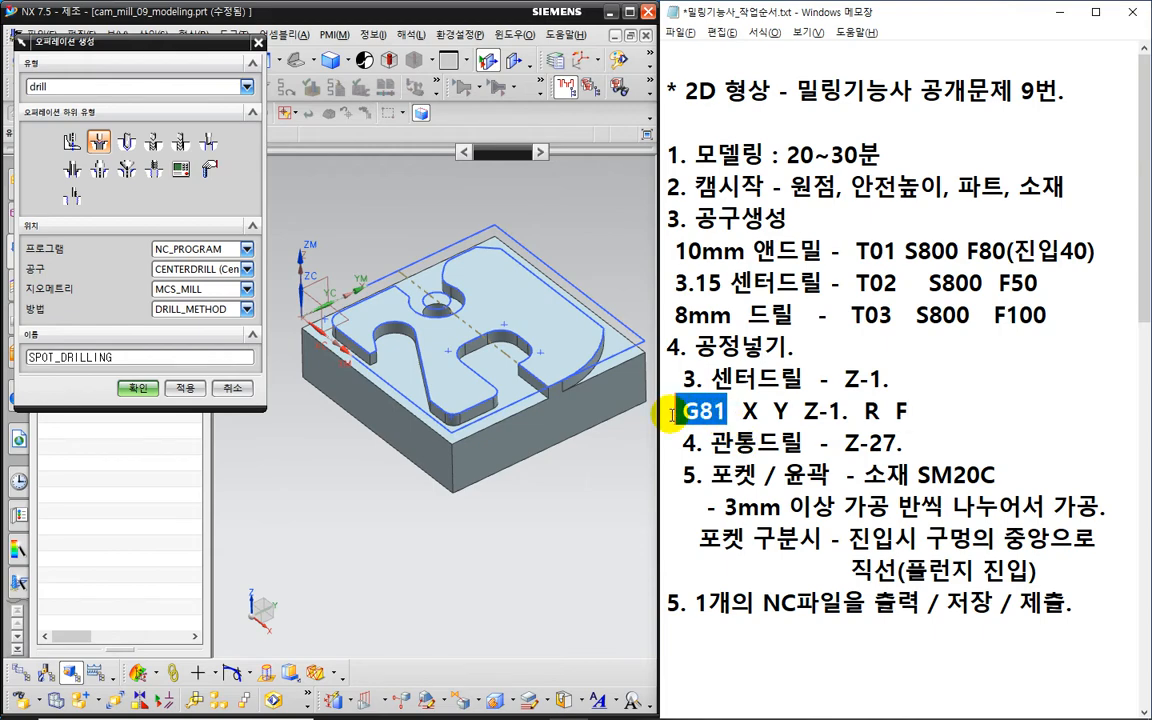
key("ctrl+2")
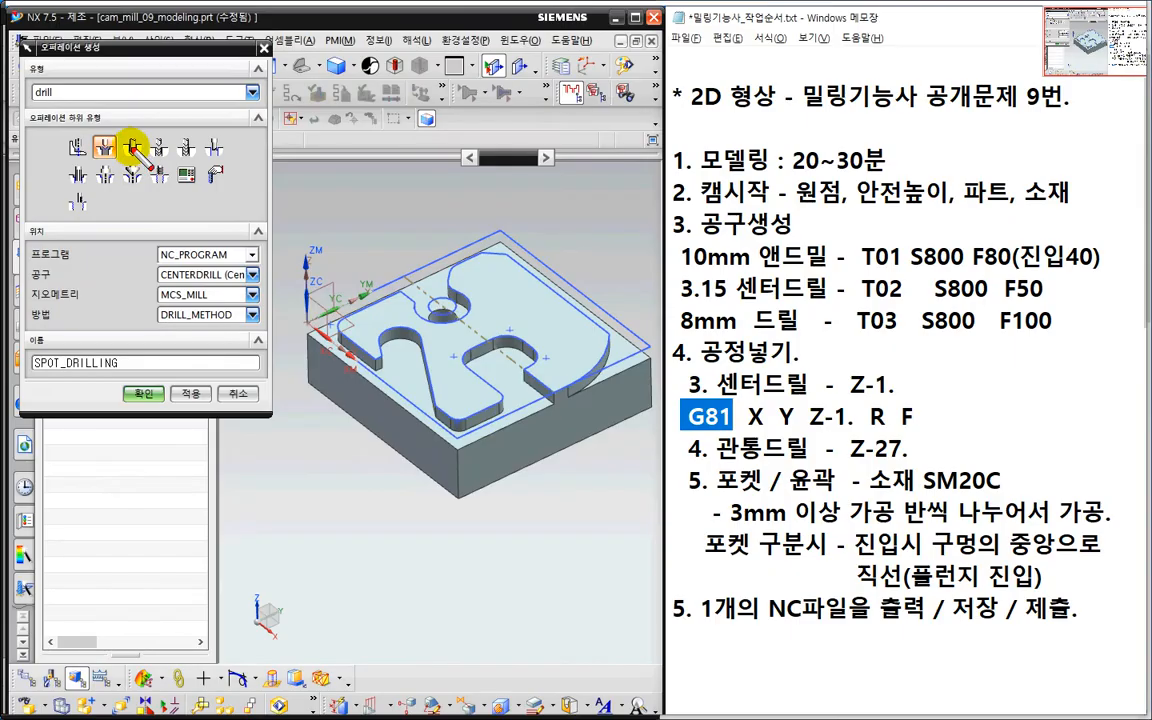
mouse_move(104, 134)
left_mouse_down()
mouse_move(122, 161)
mouse_move(93, 151)
mouse_move(107, 132)
left_mouse_up()
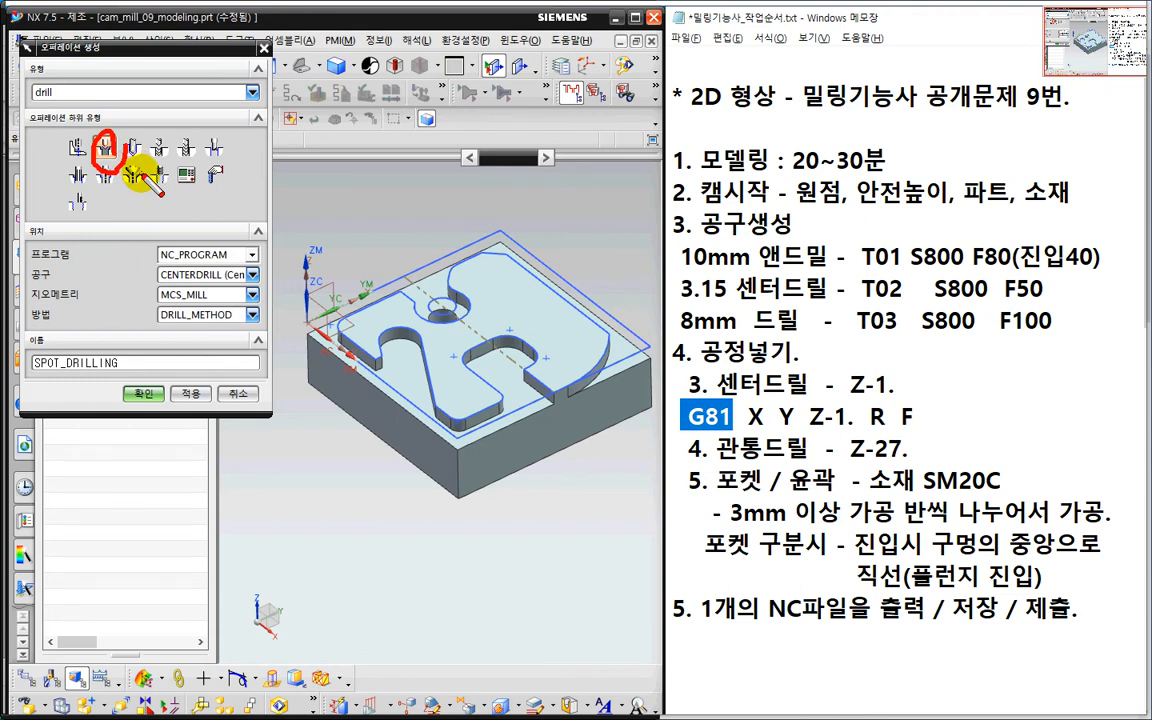
key("Escape")
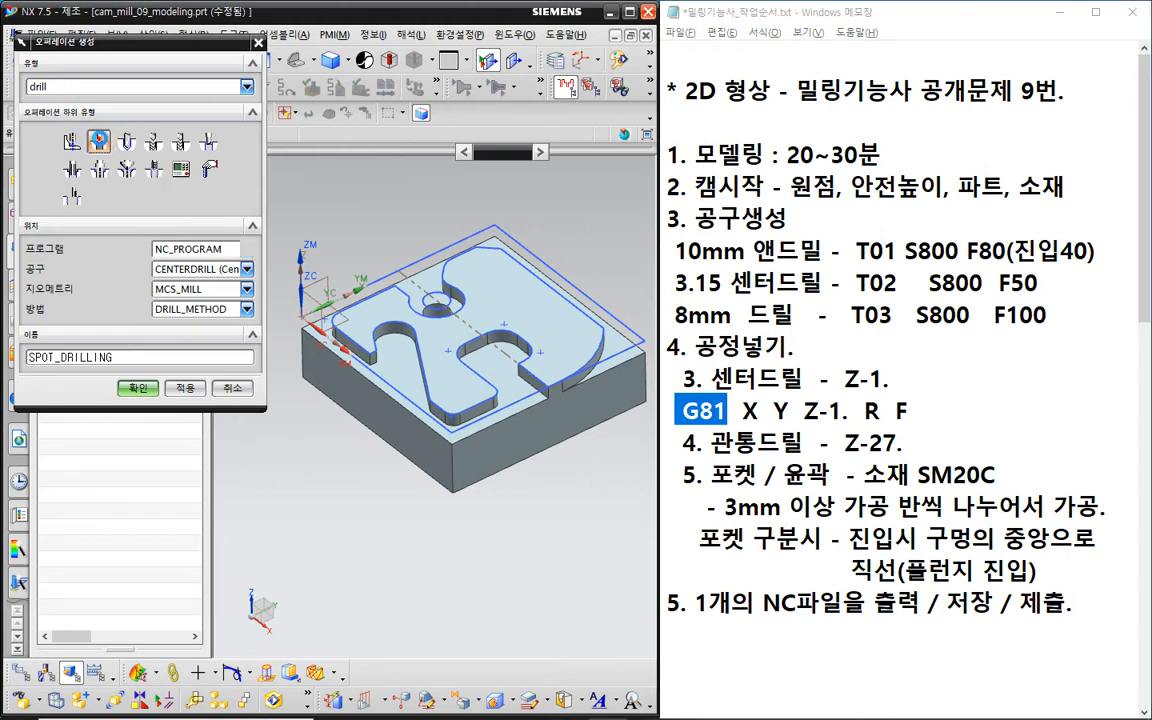
- Place the operation under PROGRAM with WORKPIECE geometry and create it
left_click(190, 249)
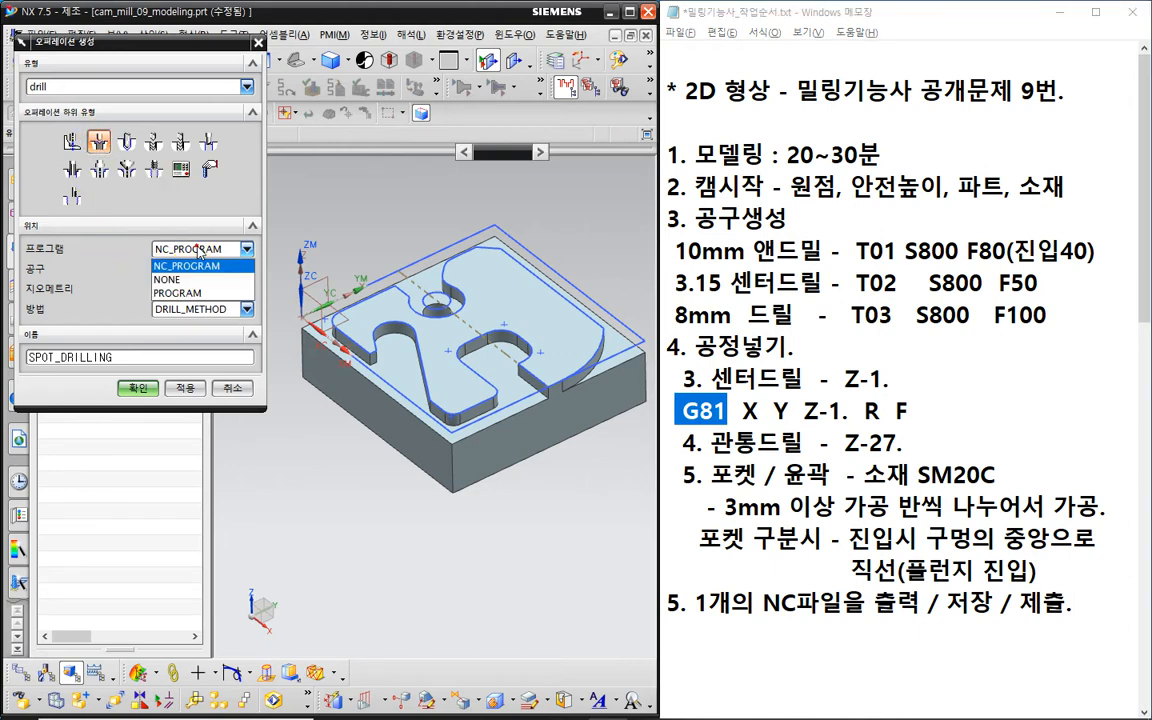
left_click(190, 292)
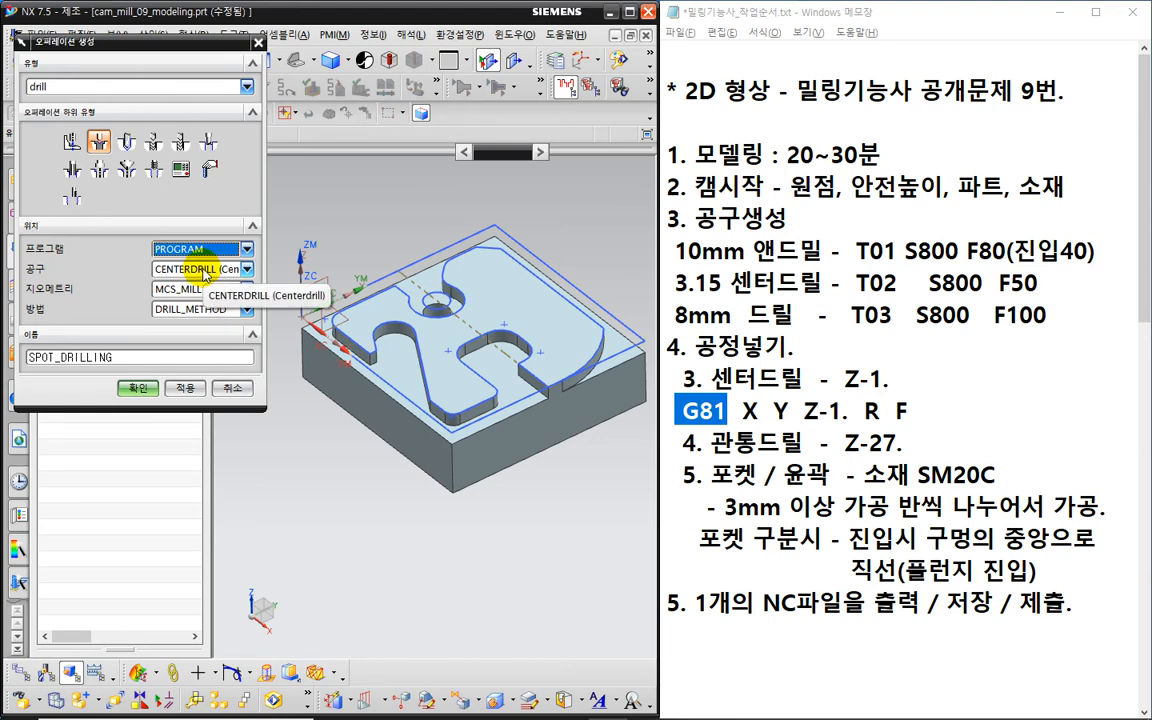
left_click(180, 289)
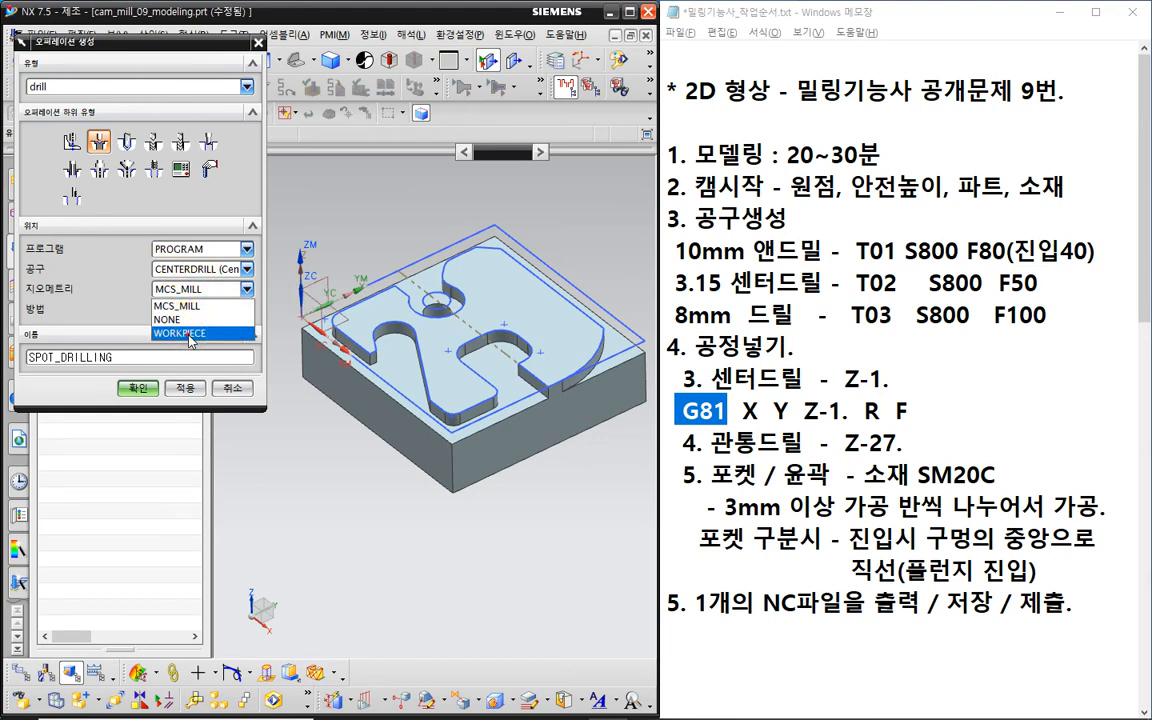
left_click(190, 333)
left_click_drag(68, 48, 266, 56)
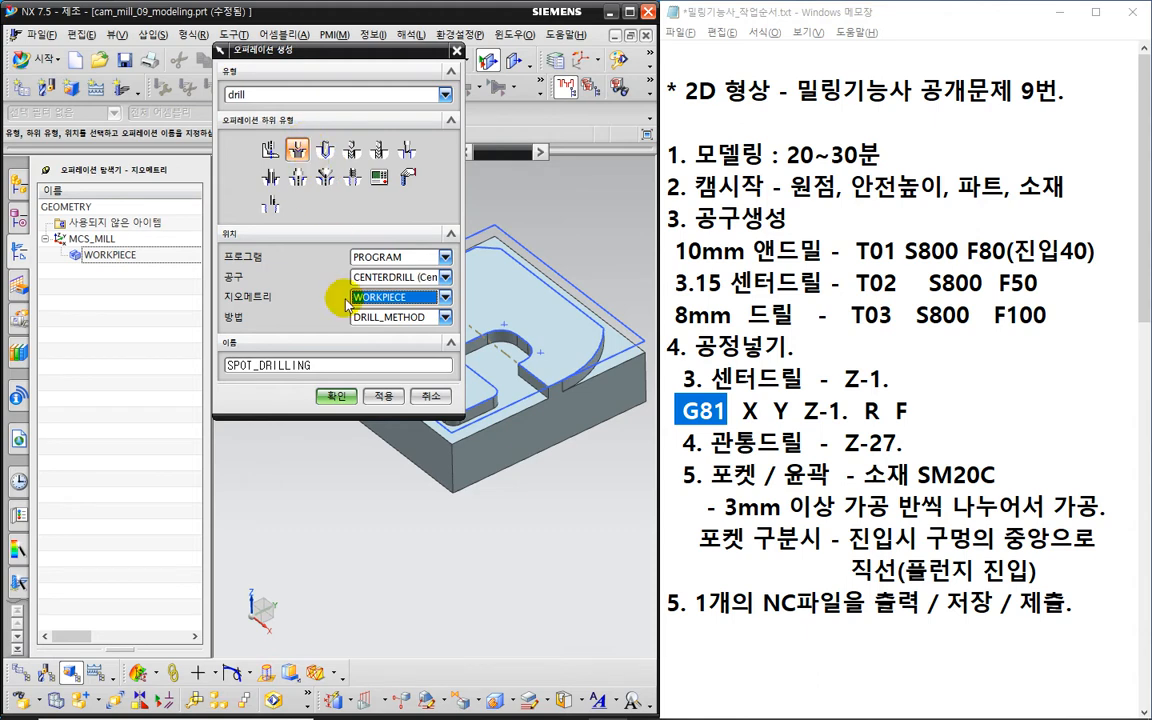
left_click(333, 397)
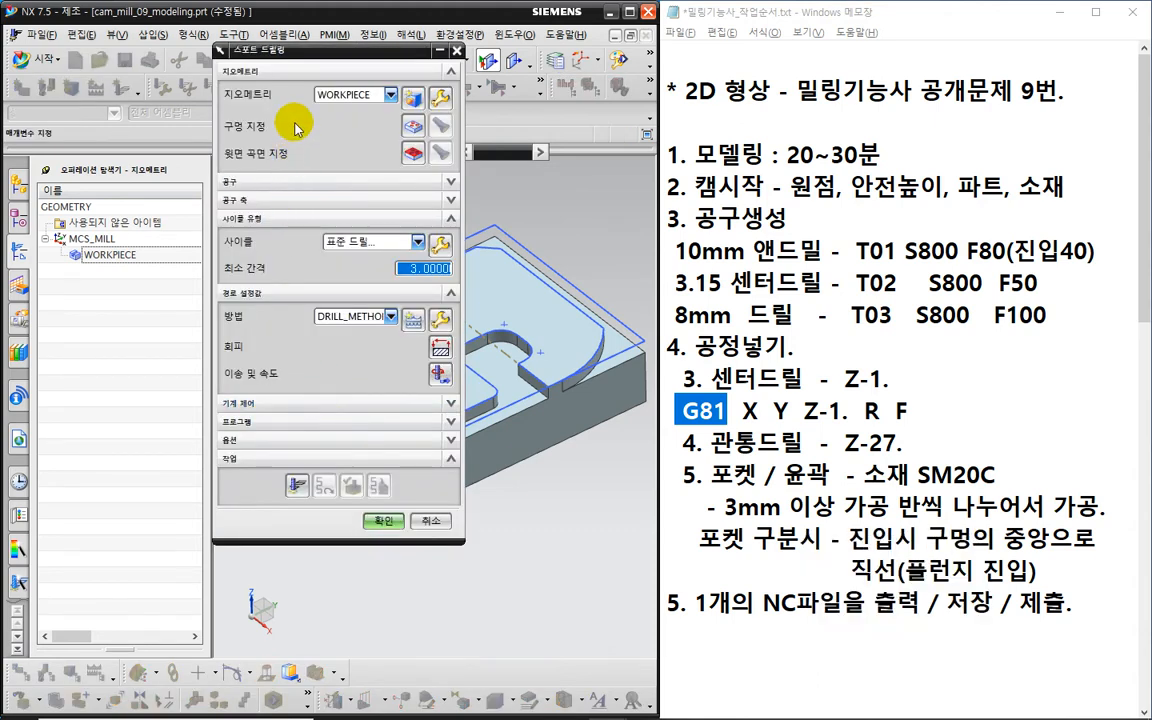
- Select the small round hole near the top centre of the part as the spot drilling hole
left_click_drag(298, 49, 95, 75)
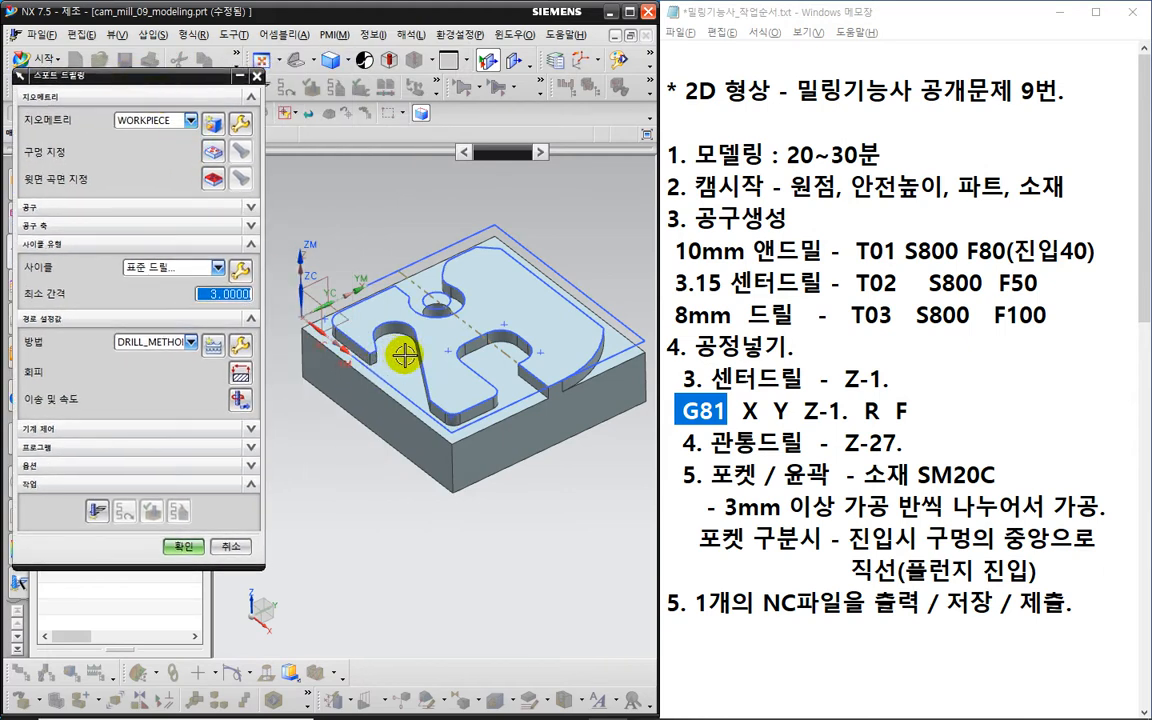
left_click(212, 151)
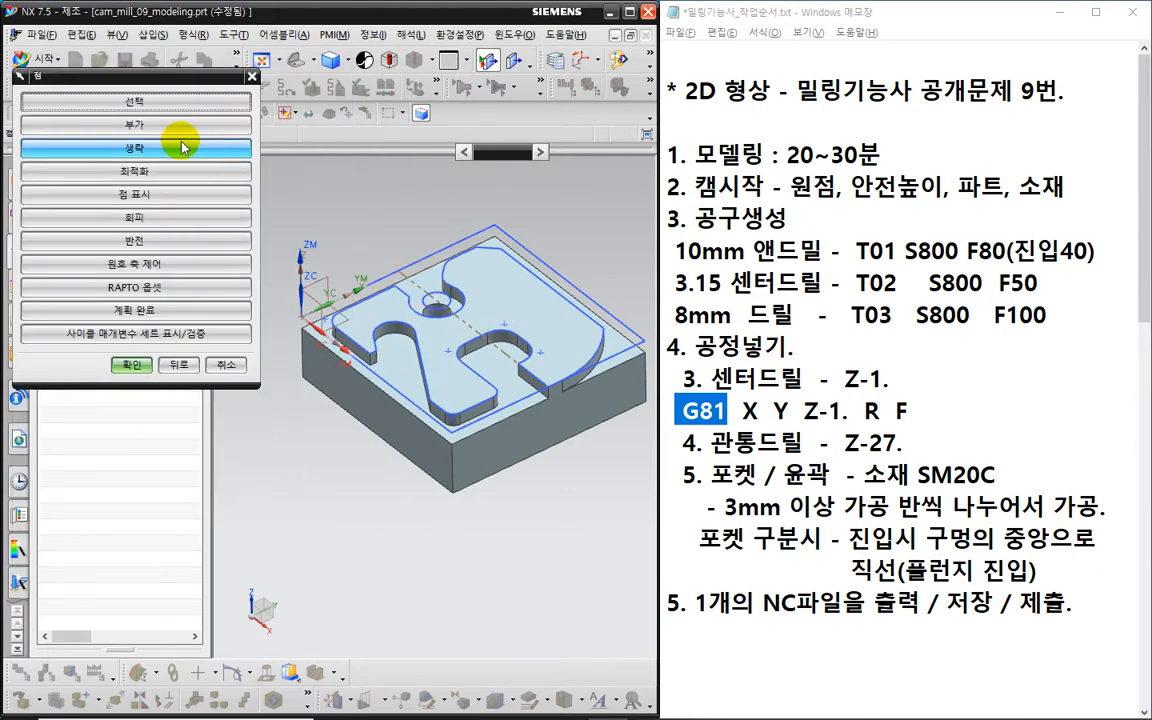
left_click(155, 101)
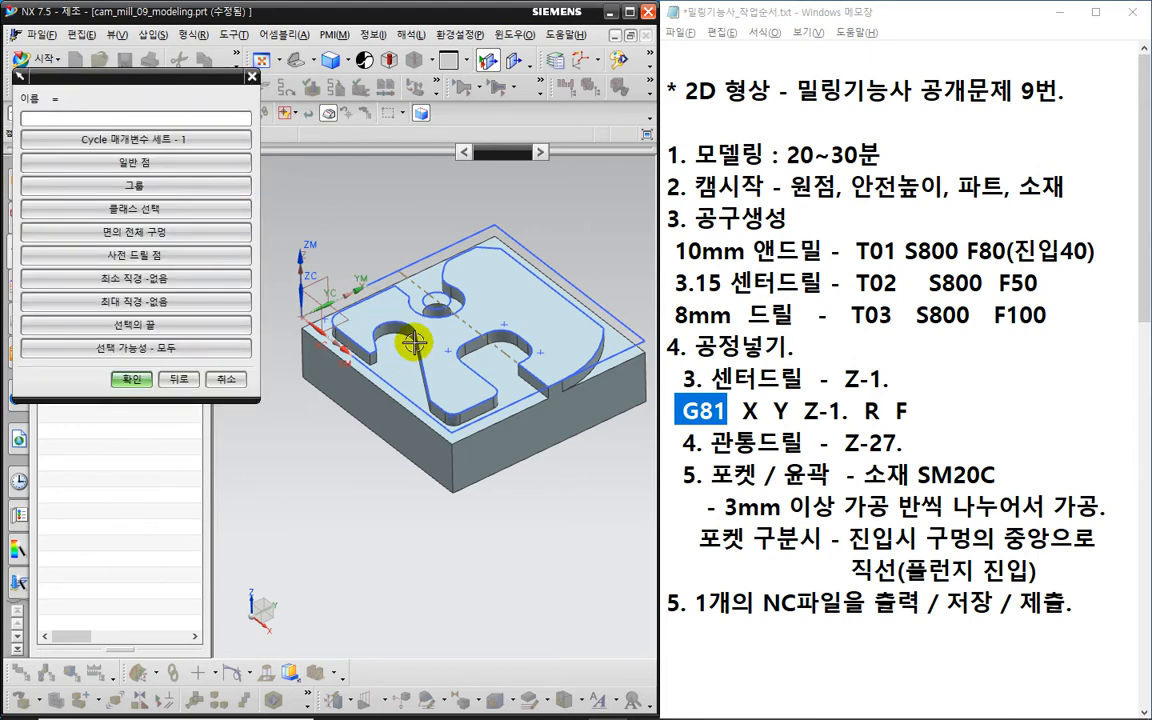
scroll(413, 343, "up", 5)
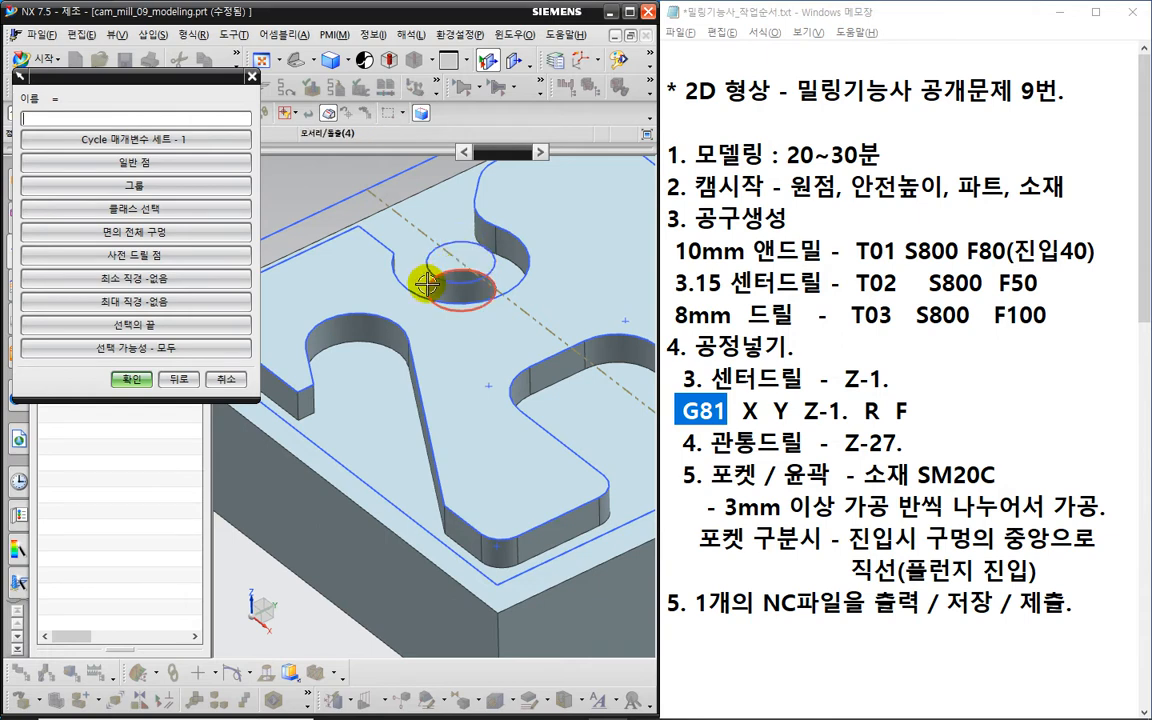
left_click(460, 244)
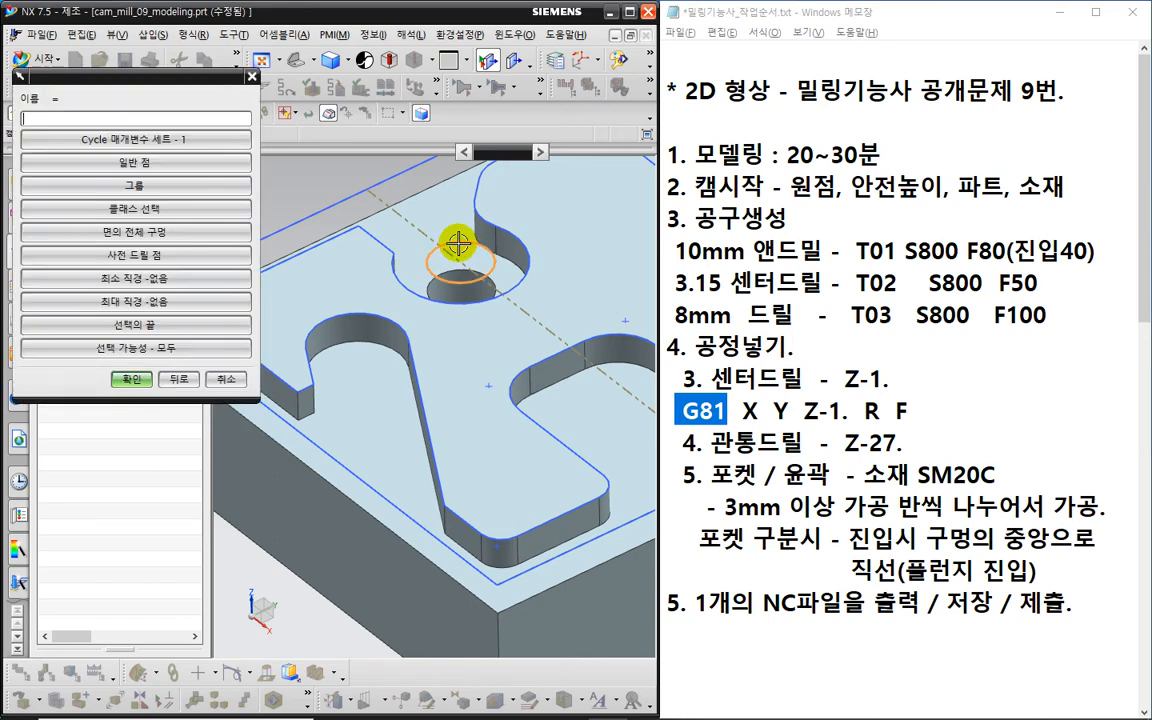
left_click(131, 379)
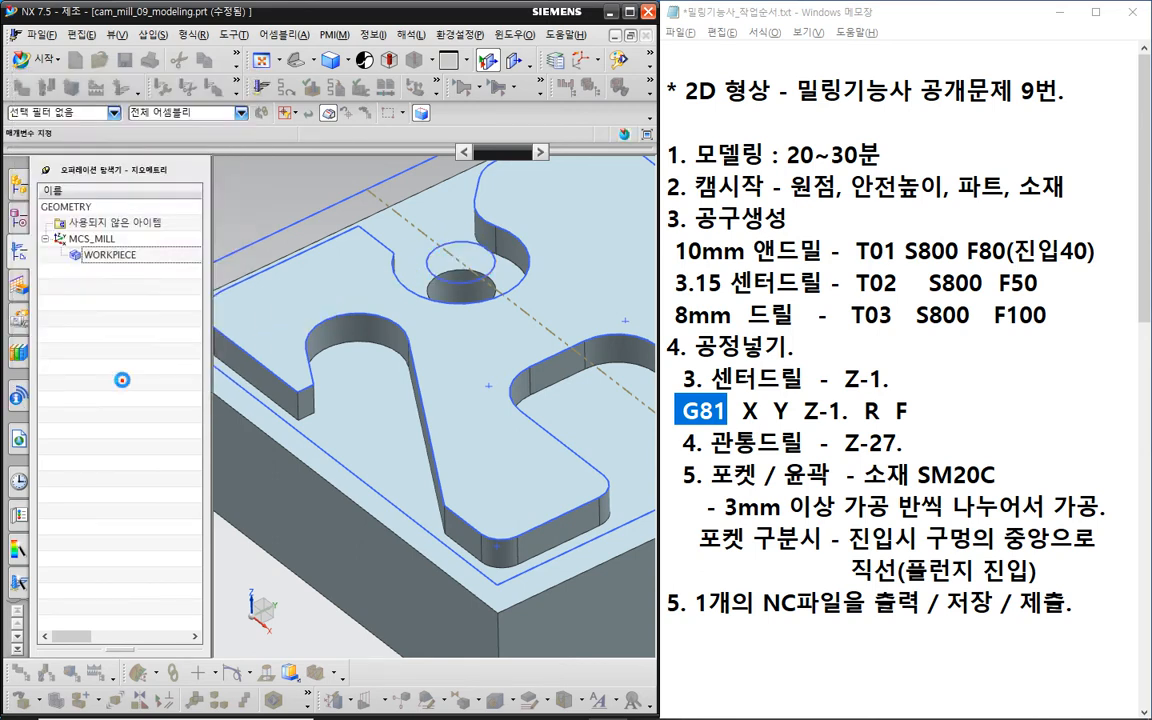
left_click(131, 365)
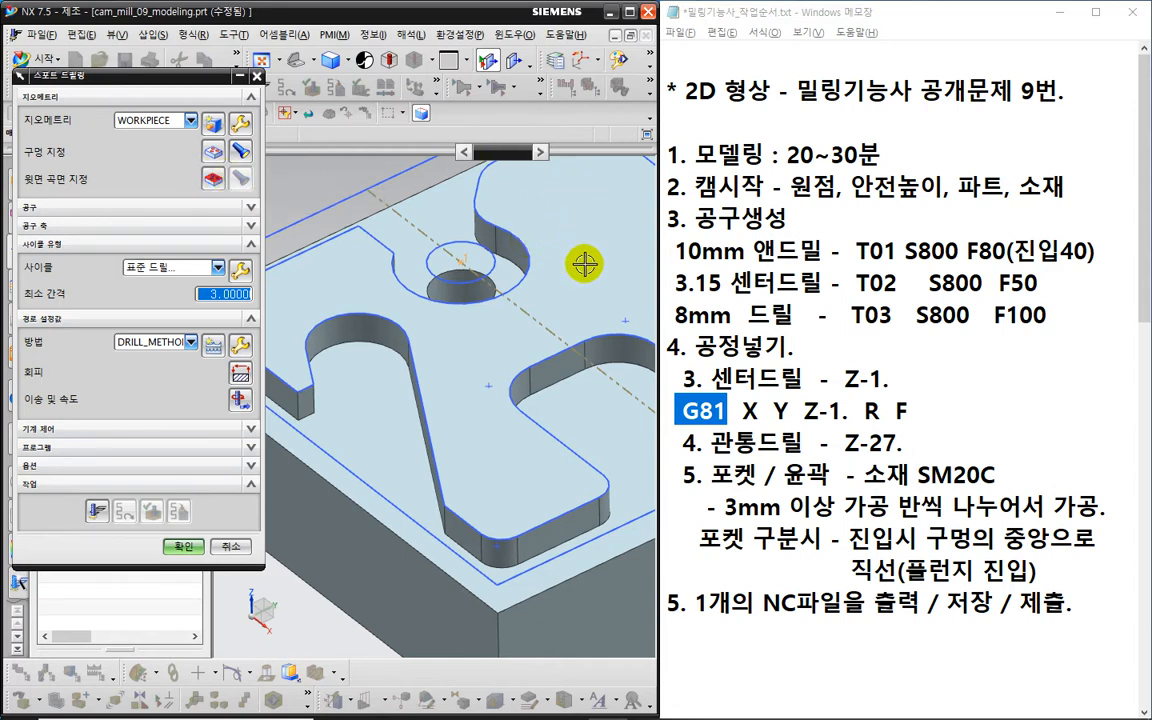
- Zoom out to show the whole part and highlight the minimum clearance value
scroll(576, 245, "down", 2)
scroll(580, 262, "down", 2)
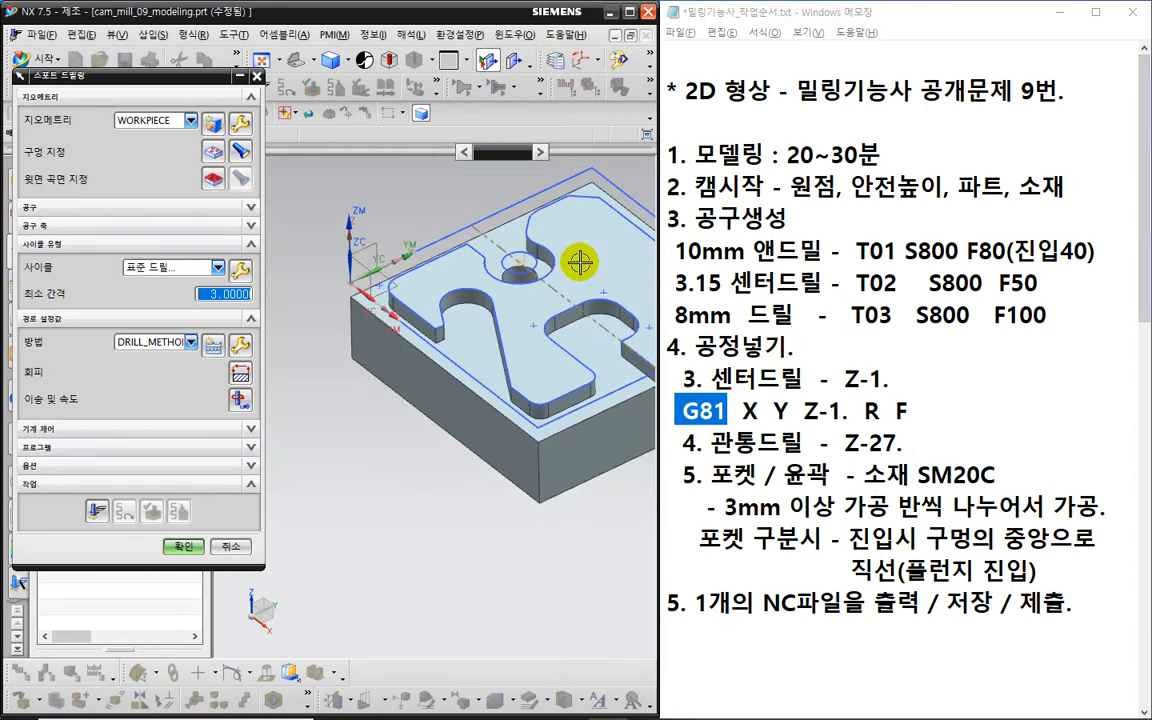
middle_click_drag(578, 267, 491, 287, "shift")
scroll(506, 292, "down", 1)
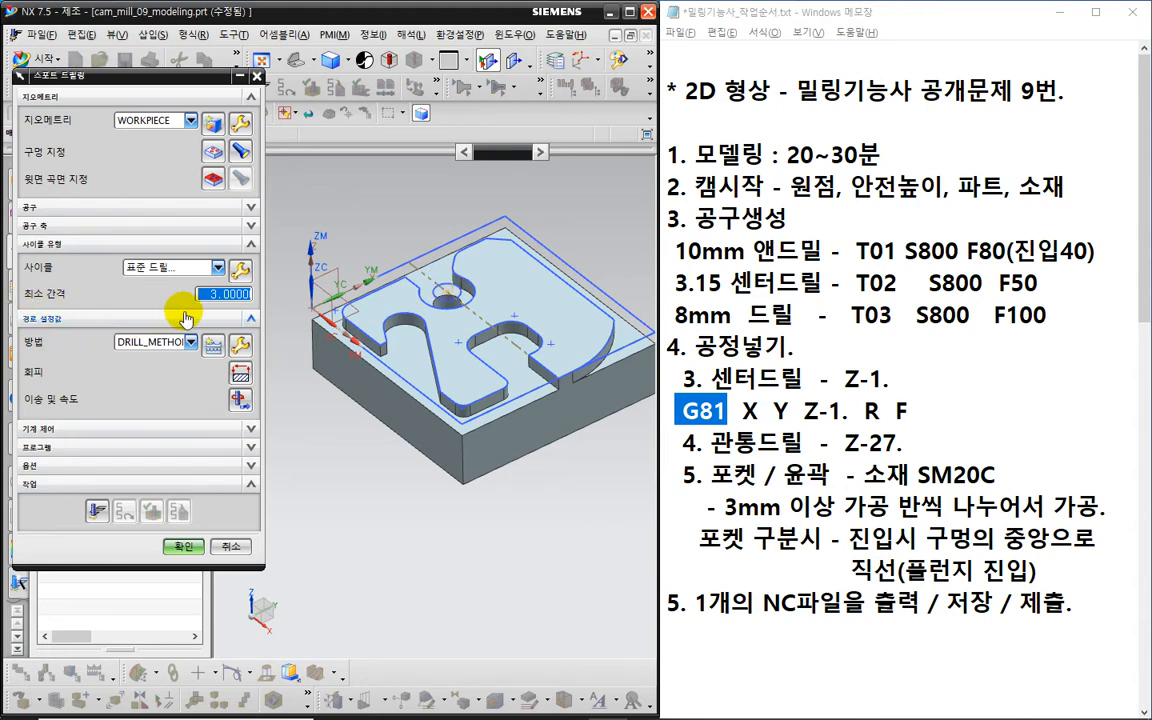
key("ctrl+2")
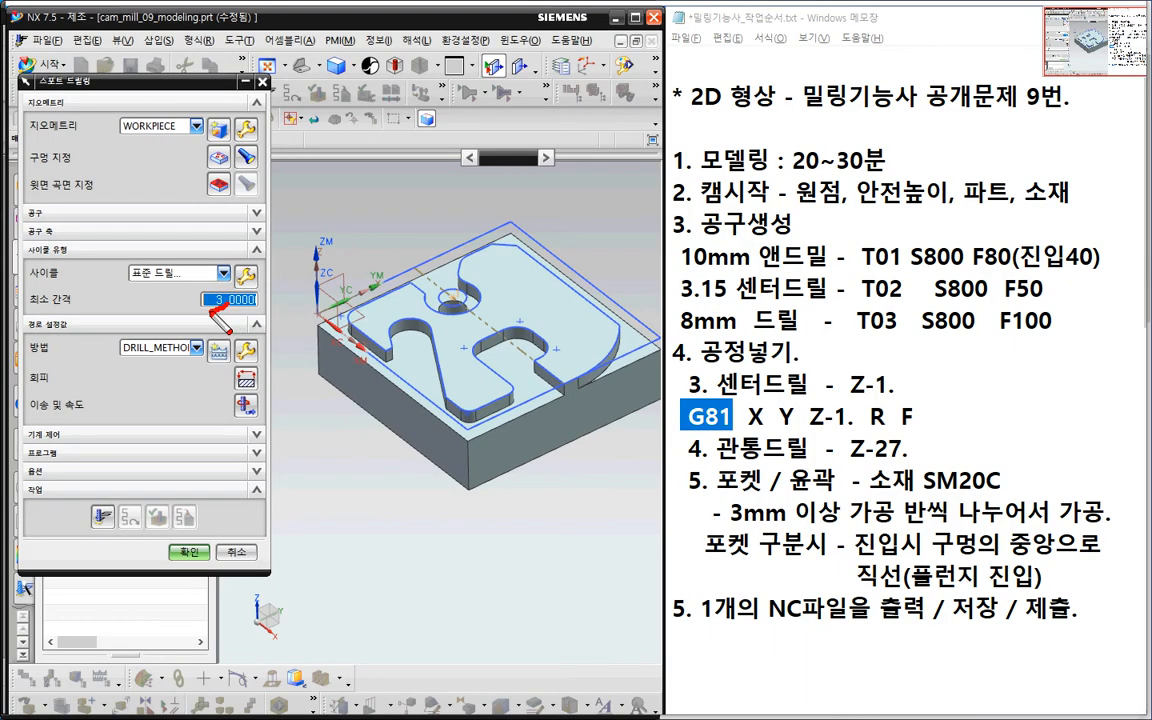
left_click_drag(214, 307, 219, 290)
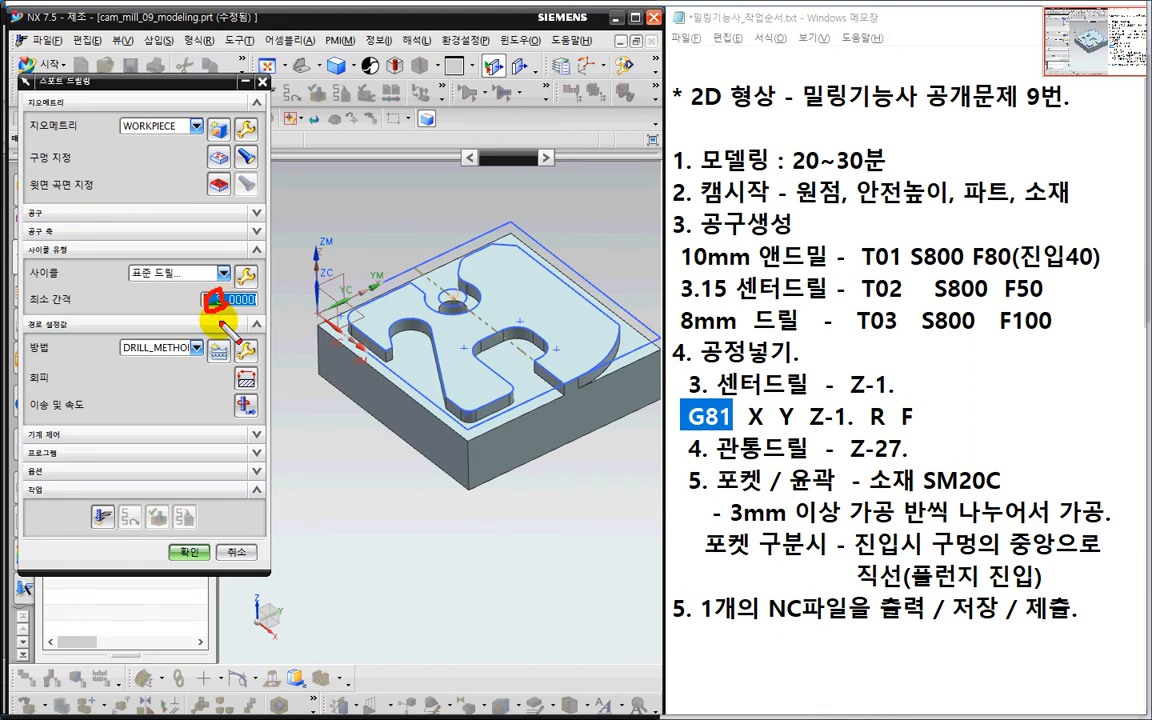
key("Escape")
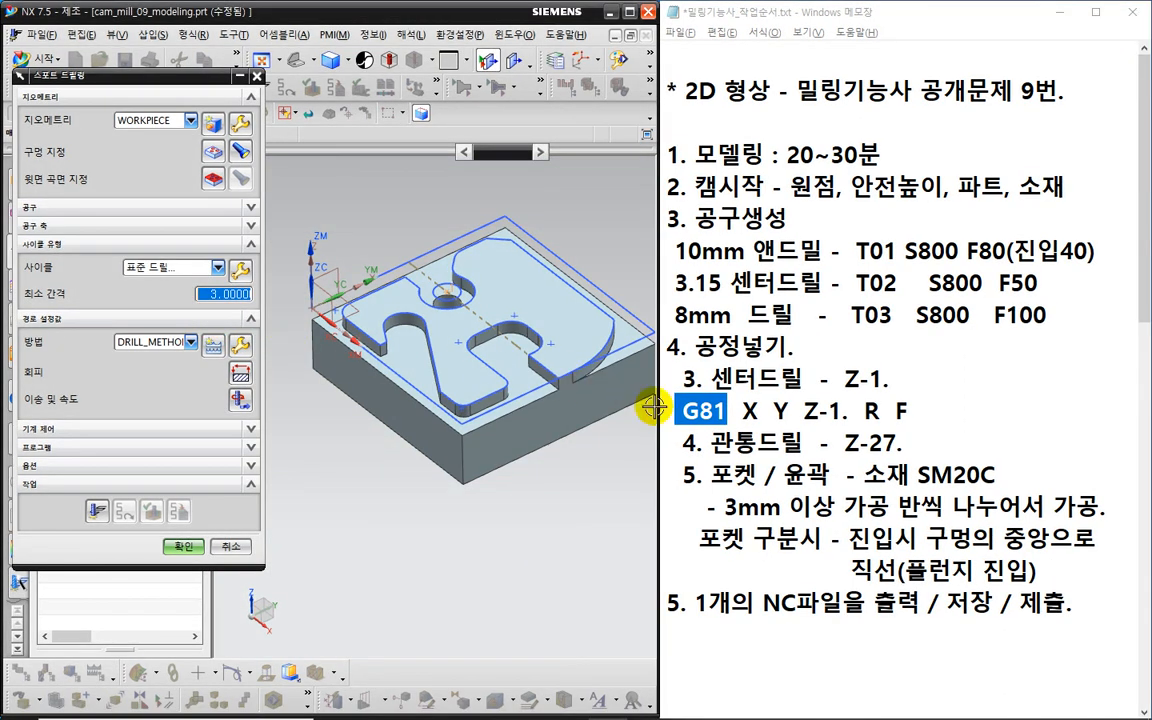
- Add R5 to the notes' G81 line and bring up the cycle parameter editor
left_click(876, 412)
type("5")
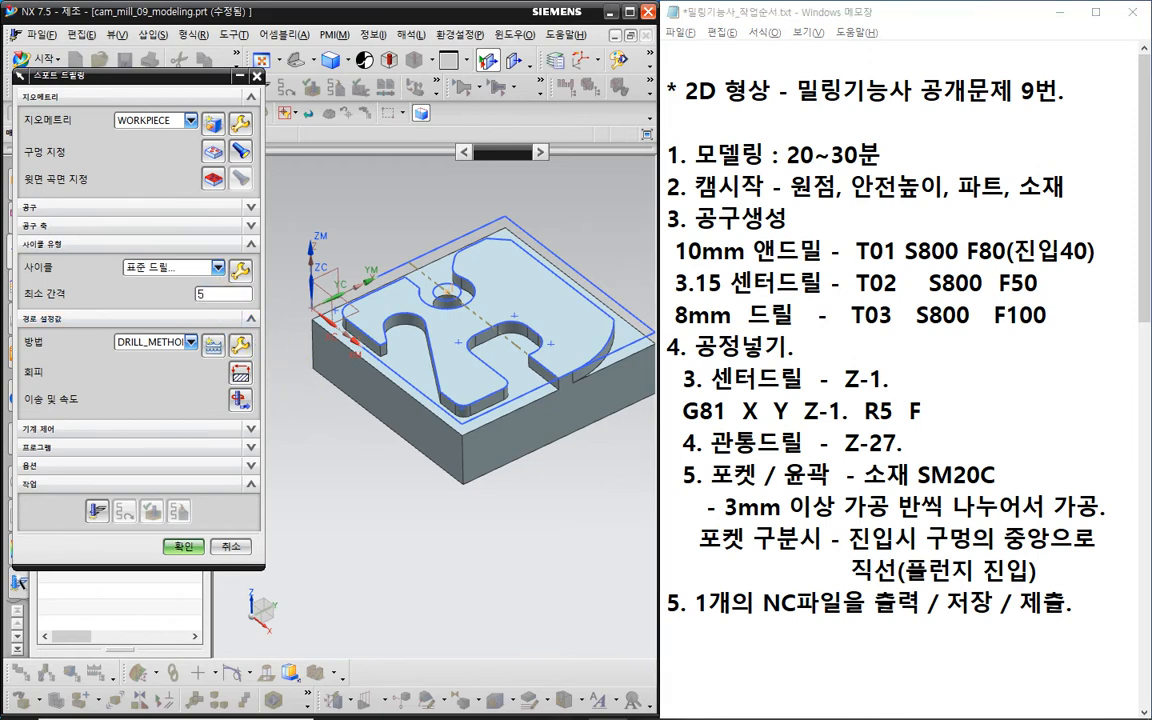
left_click(238, 268)
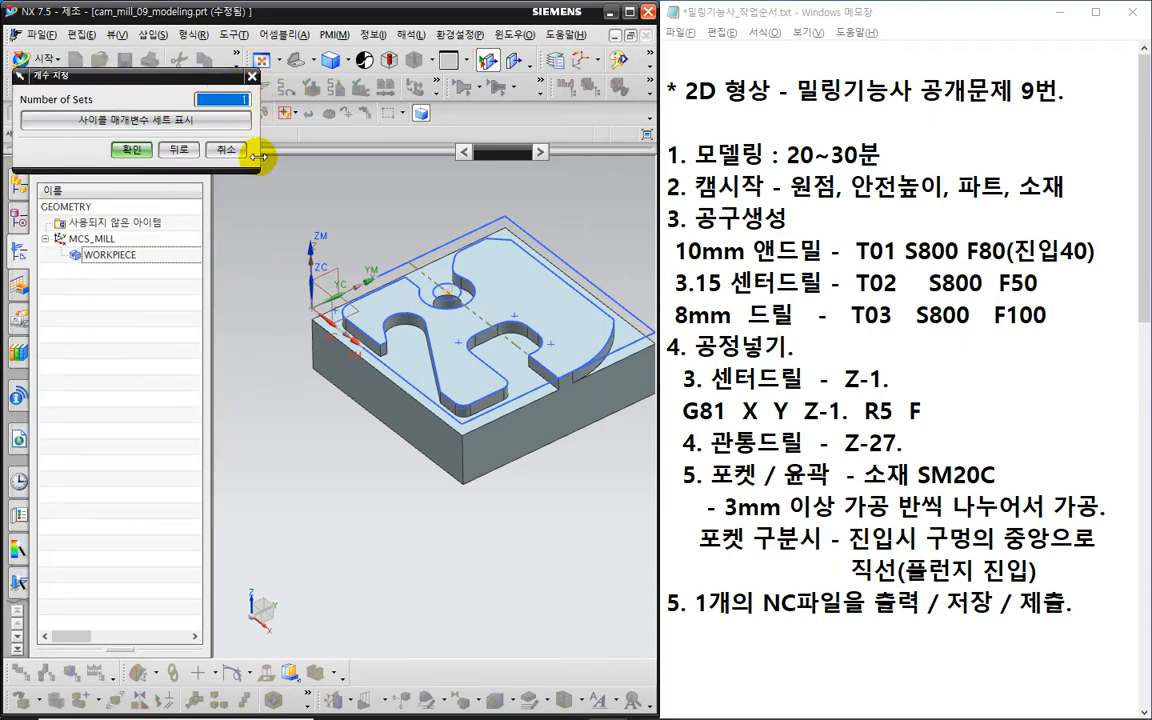
- Accept one parameter set and compare the tool tip, shoulder and bottom-surface cycle depth options
left_click(133, 150)
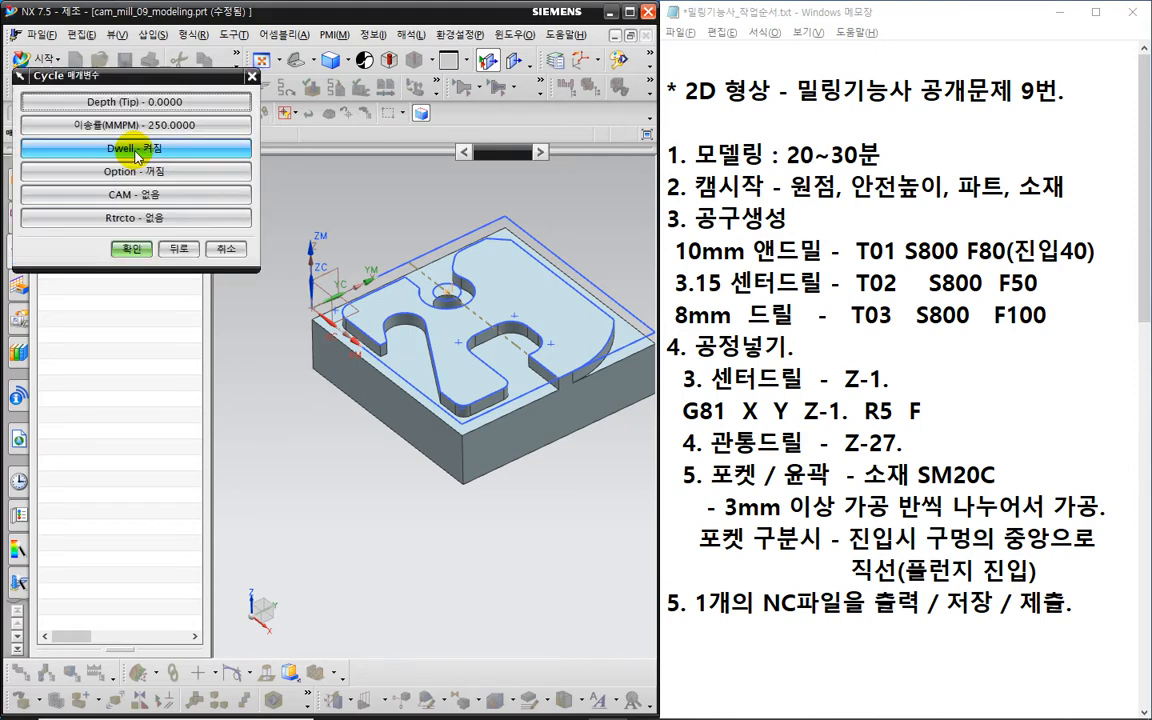
left_click(135, 104)
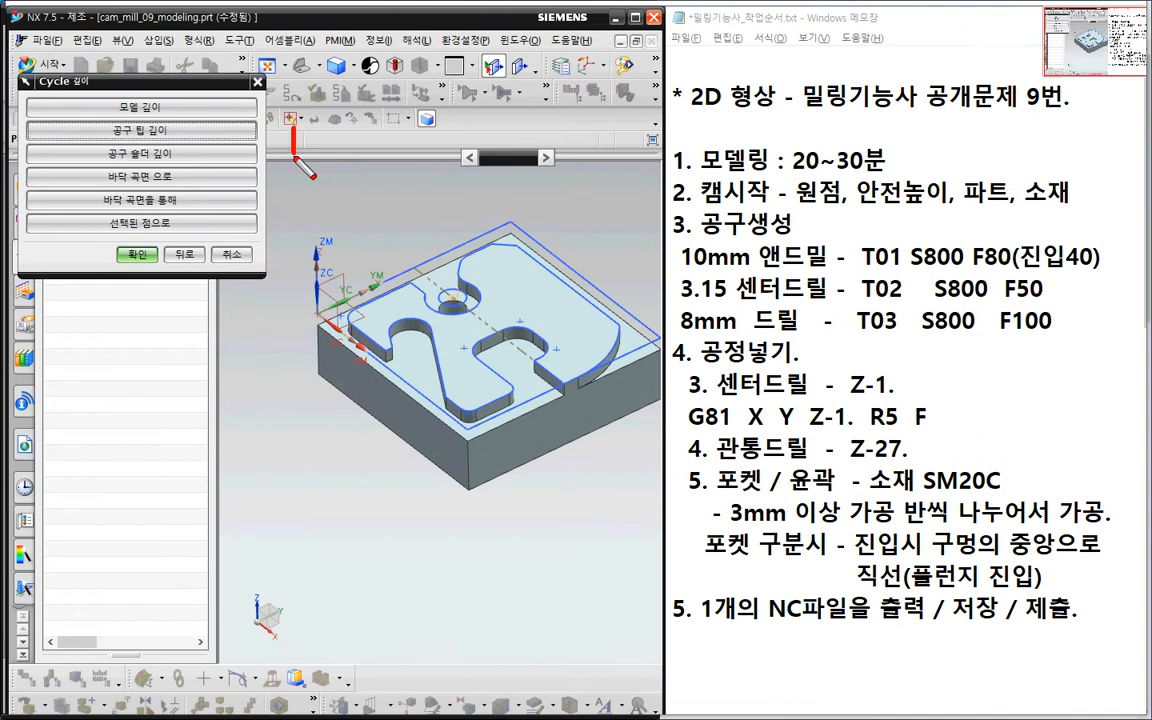
mouse_move(287, 122)
left_mouse_down()
mouse_move(278, 206)
mouse_move(458, 207)
mouse_move(494, 124)
mouse_move(288, 118)
left_mouse_up()
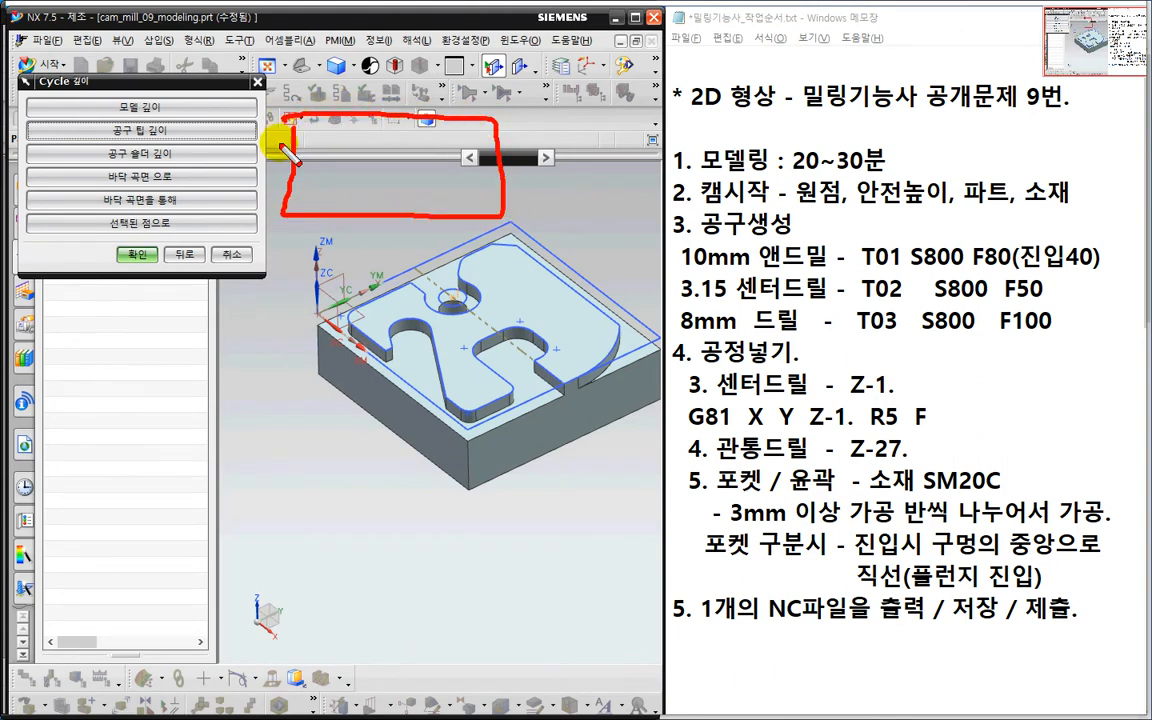
left_click_drag(113, 142, 174, 150)
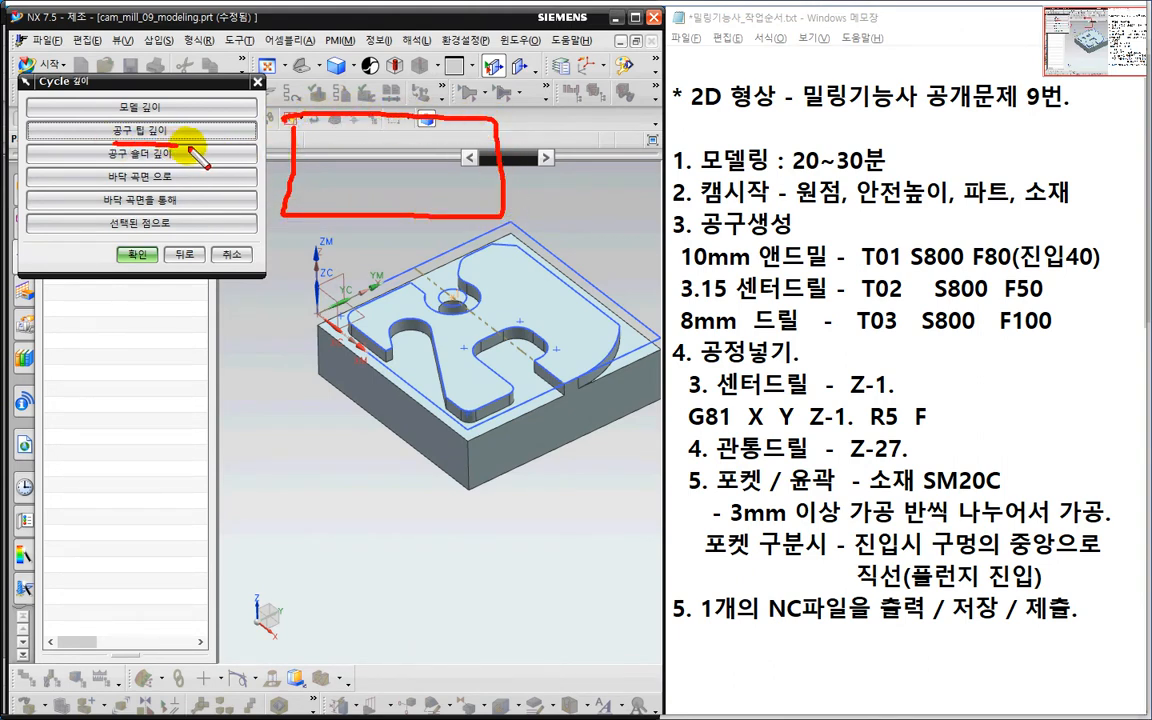
left_click_drag(331, 102, 362, 127)
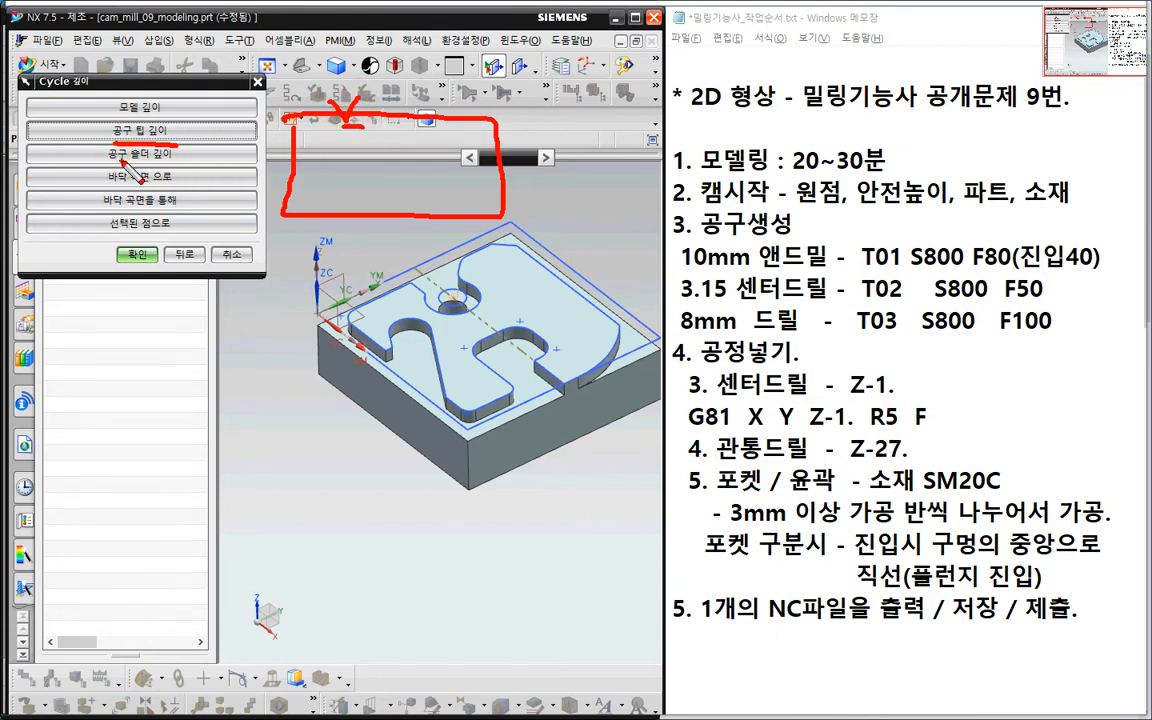
left_click_drag(172, 157, 122, 157)
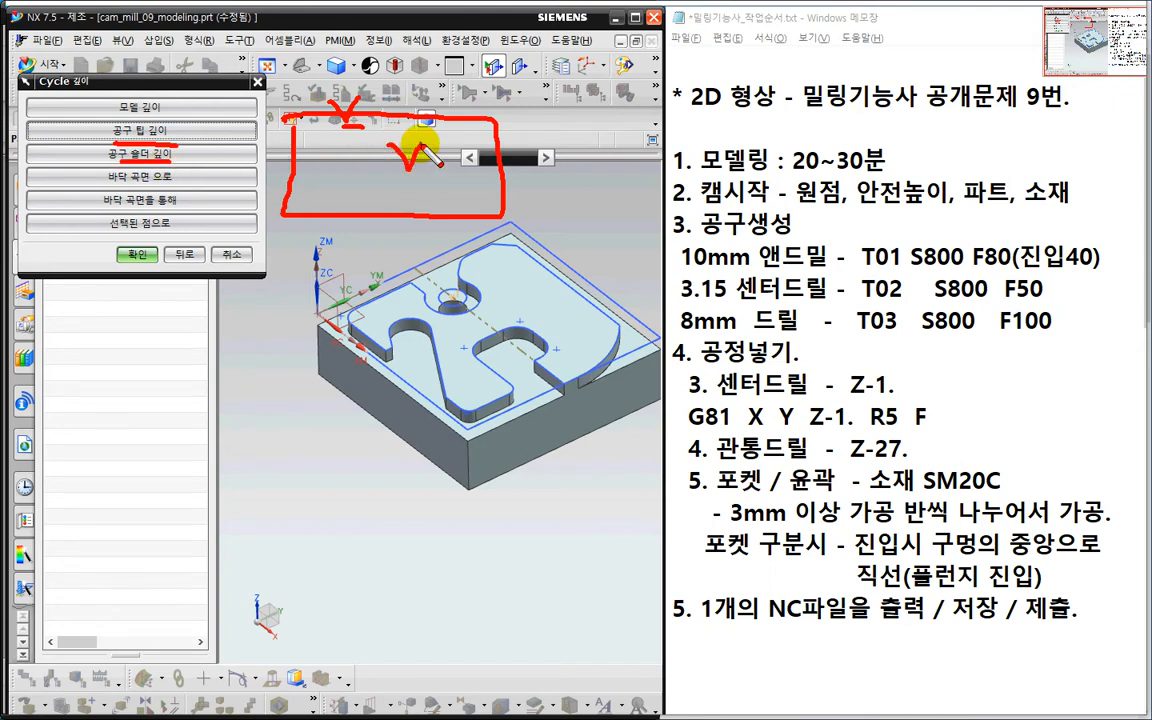
left_click_drag(410, 158, 414, 96)
left_click_drag(391, 146, 394, 99)
mouse_move(357, 142)
left_mouse_down()
mouse_move(449, 148)
mouse_move(437, 146)
left_mouse_up()
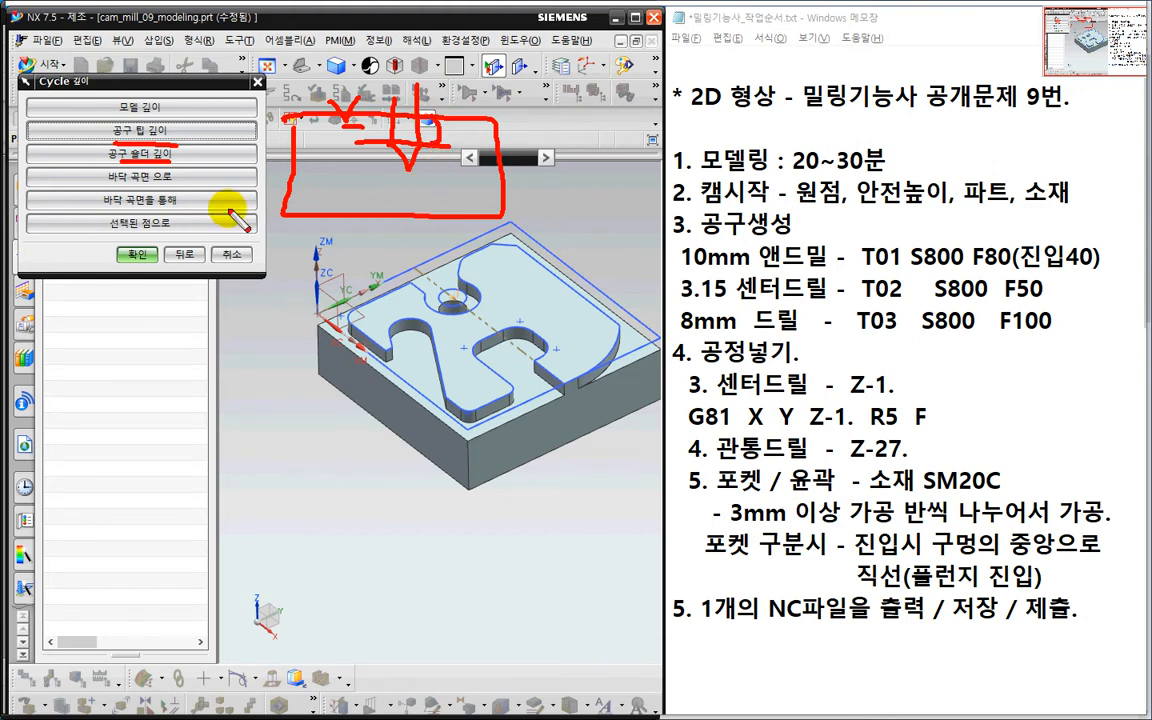
left_click_drag(107, 185, 172, 184)
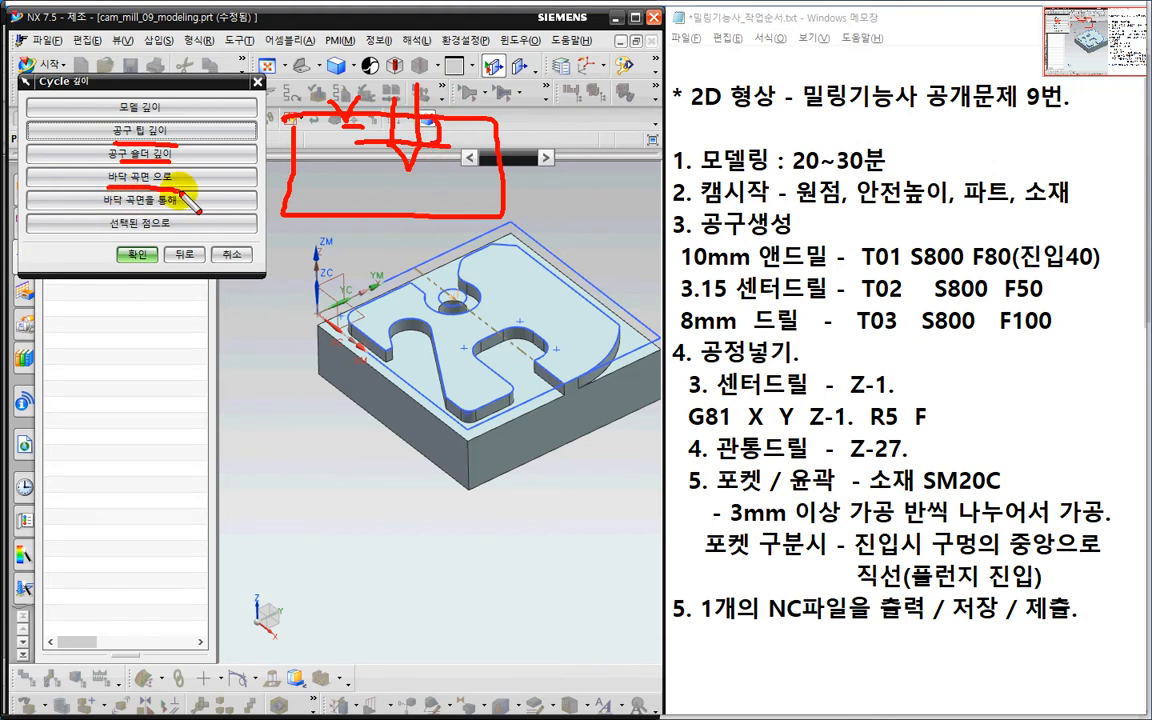
mouse_move(330, 186)
left_mouse_down()
mouse_move(343, 211)
mouse_move(364, 183)
left_mouse_up()
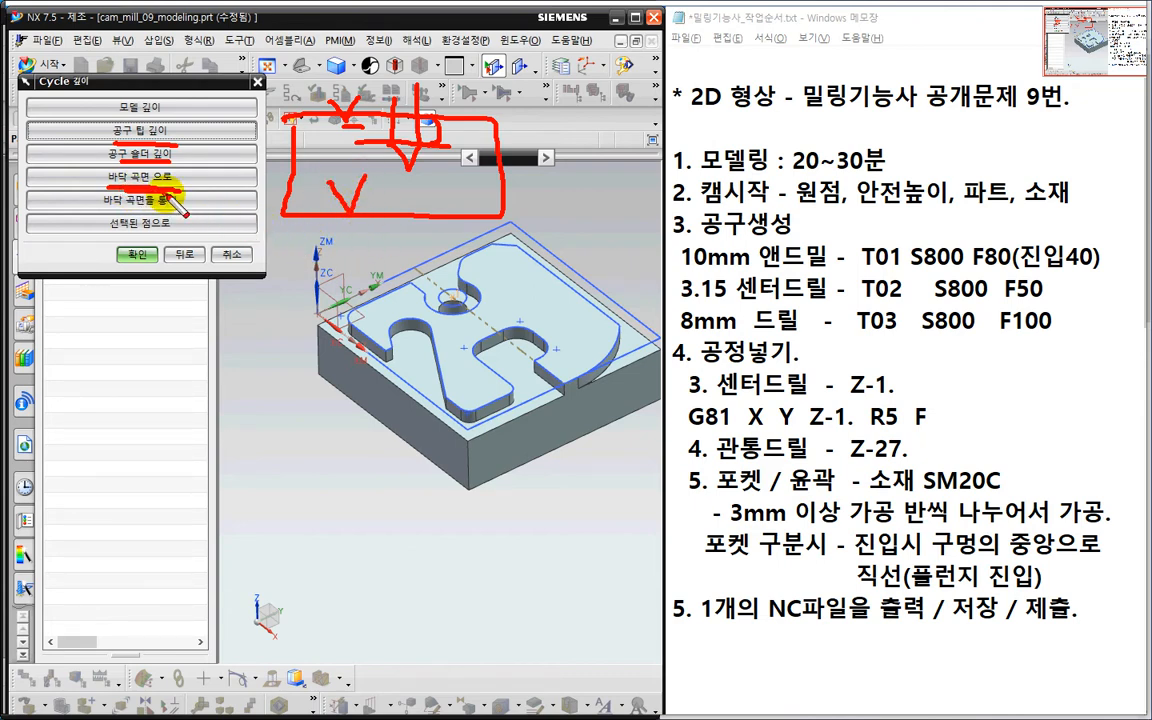
left_click_drag(114, 214, 171, 215)
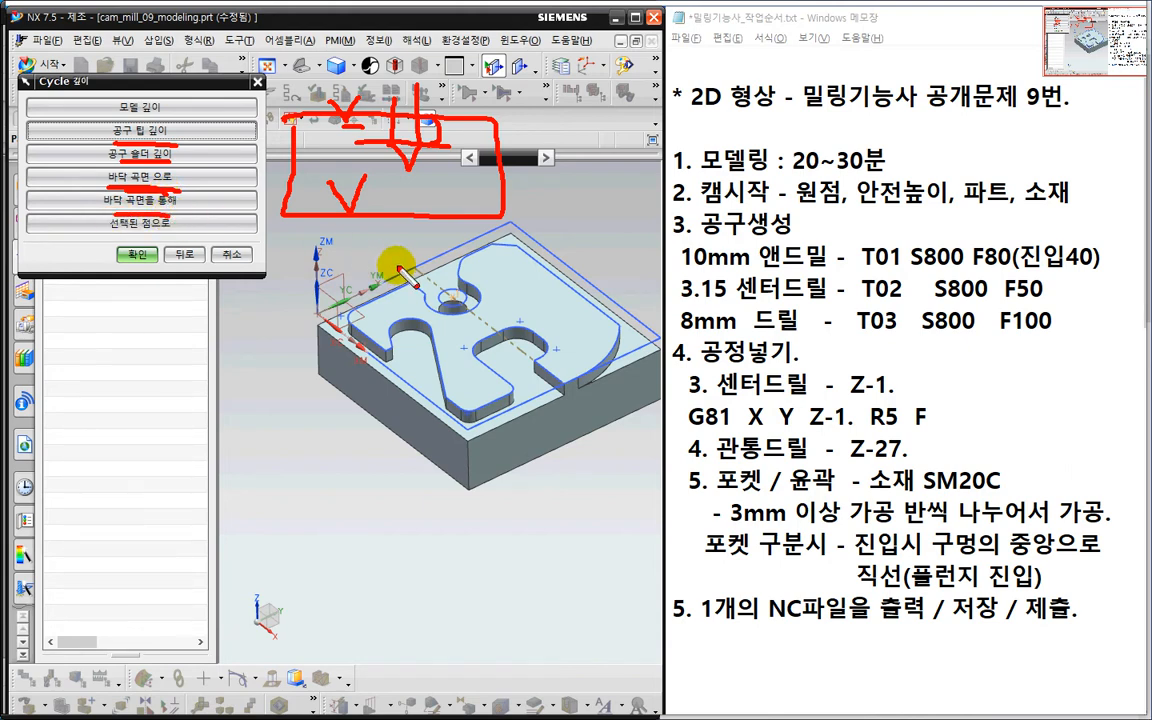
mouse_move(386, 242)
left_mouse_down()
mouse_move(399, 261)
mouse_move(420, 234)
left_mouse_up()
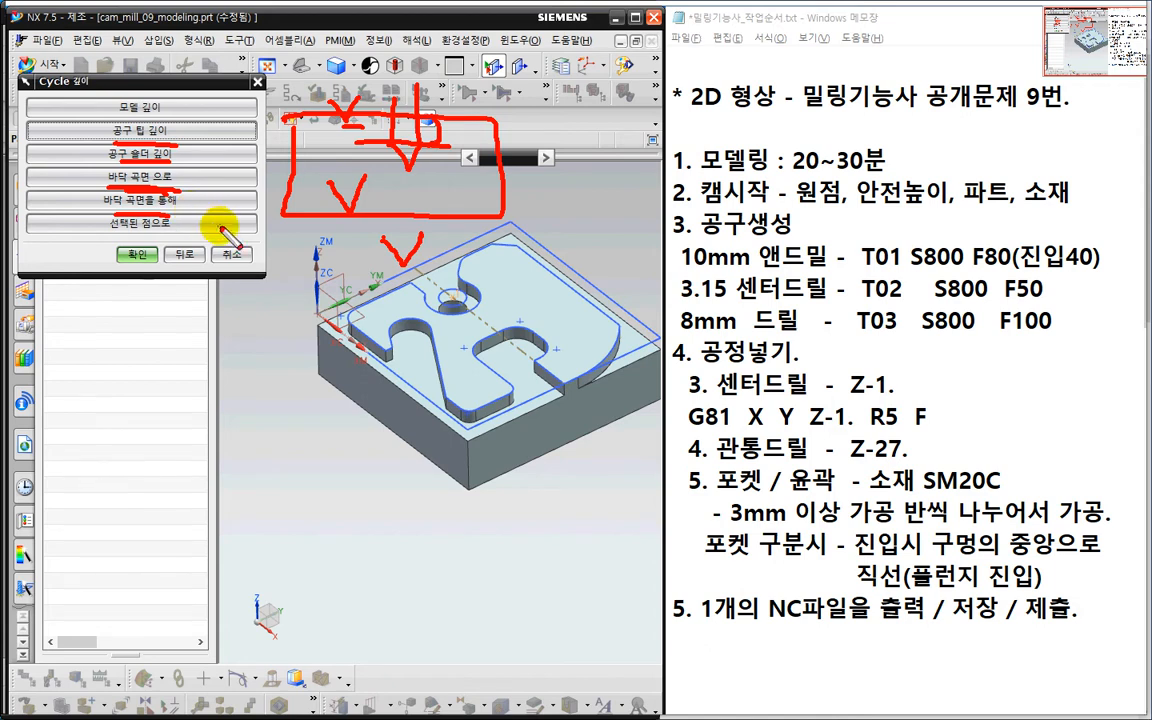
key("Escape")
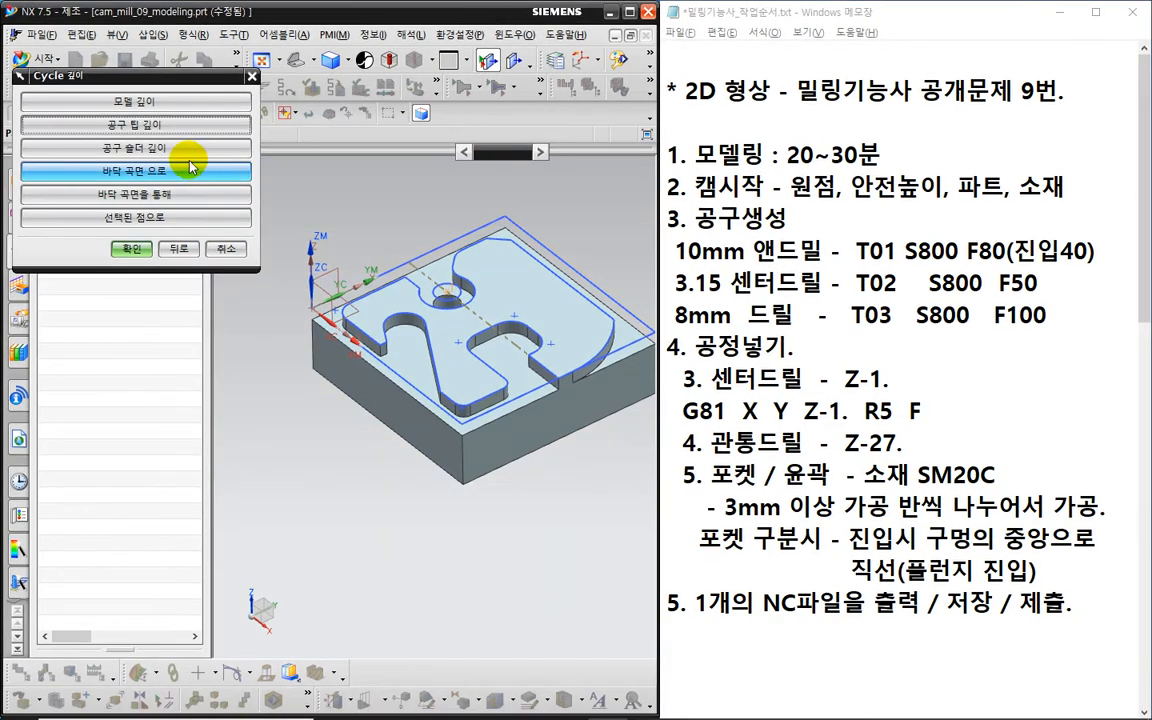
- Set the cycle depth to a tool-tip depth of 1.0000, matching Z-1. in the notes
left_click(148, 128)
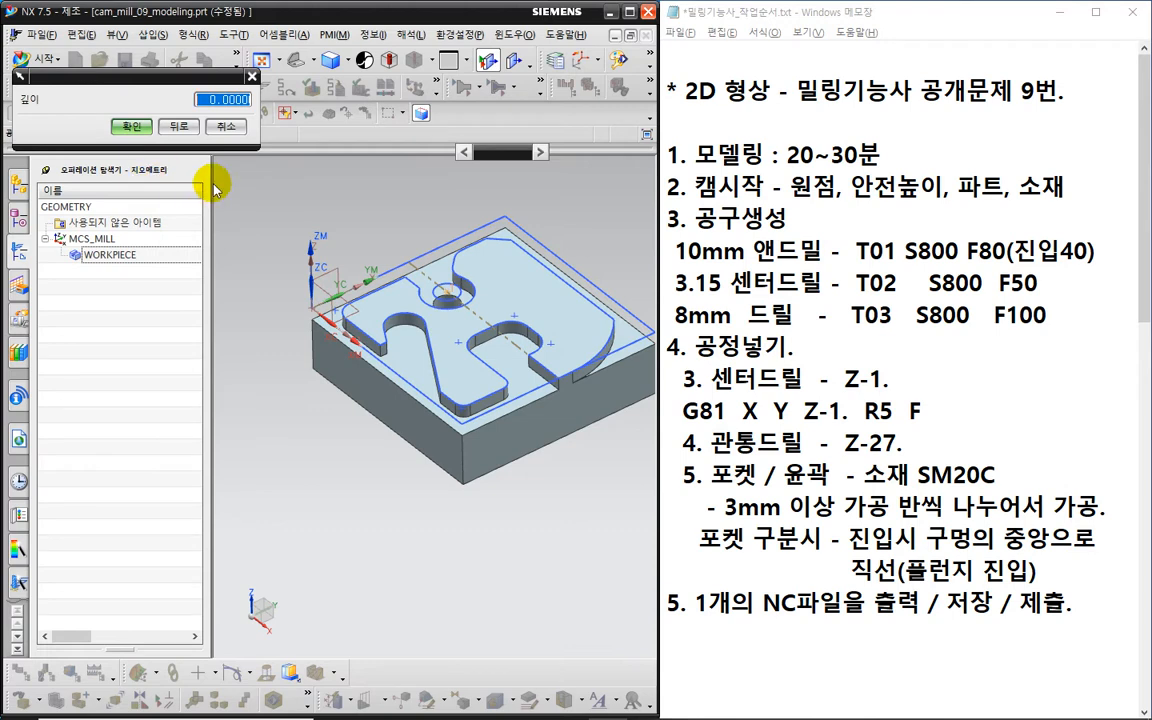
type("1")
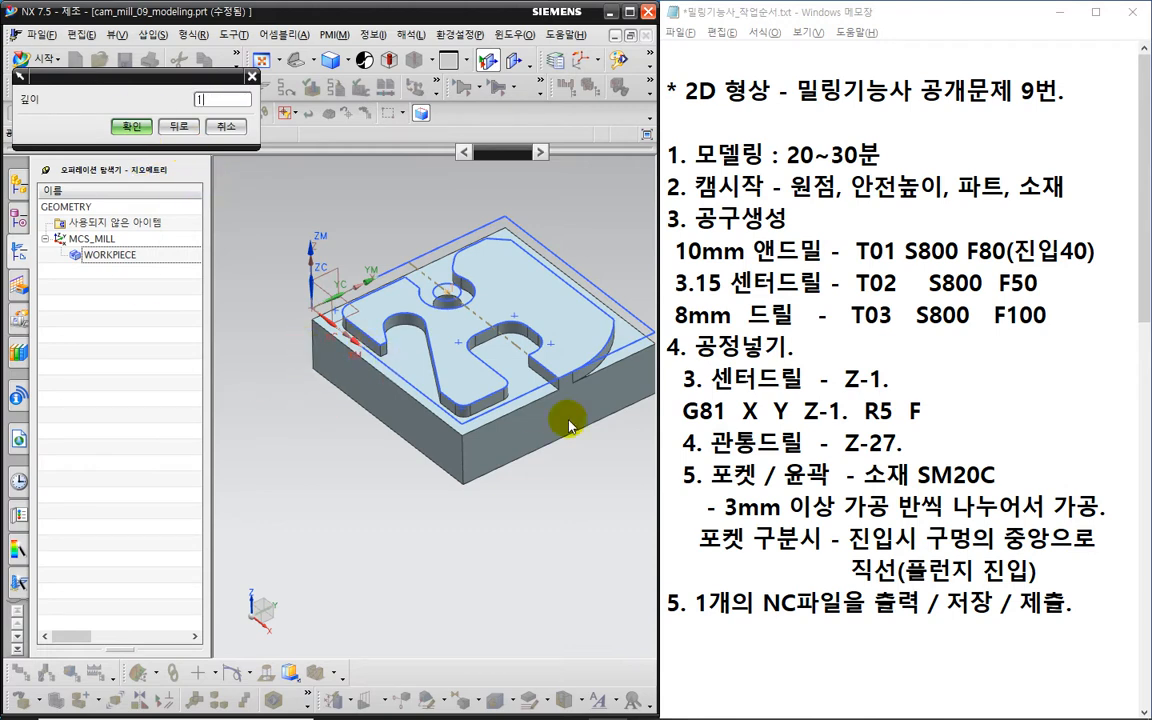
left_click_drag(806, 410, 849, 410)
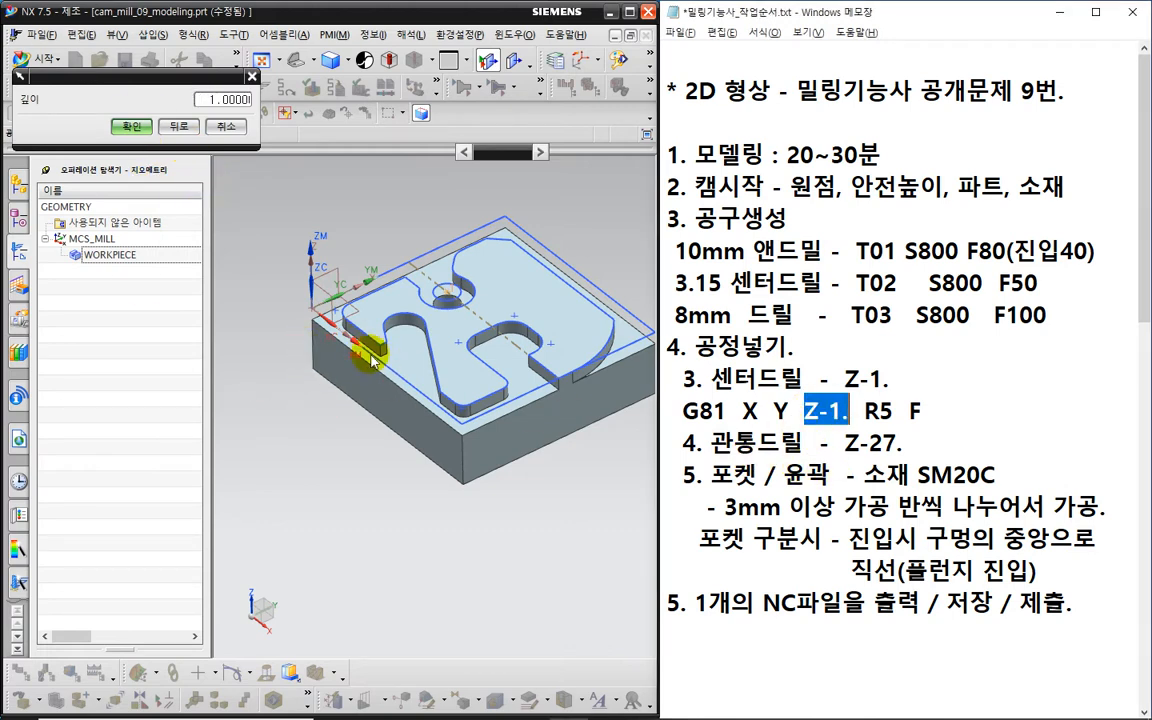
left_click(132, 127)
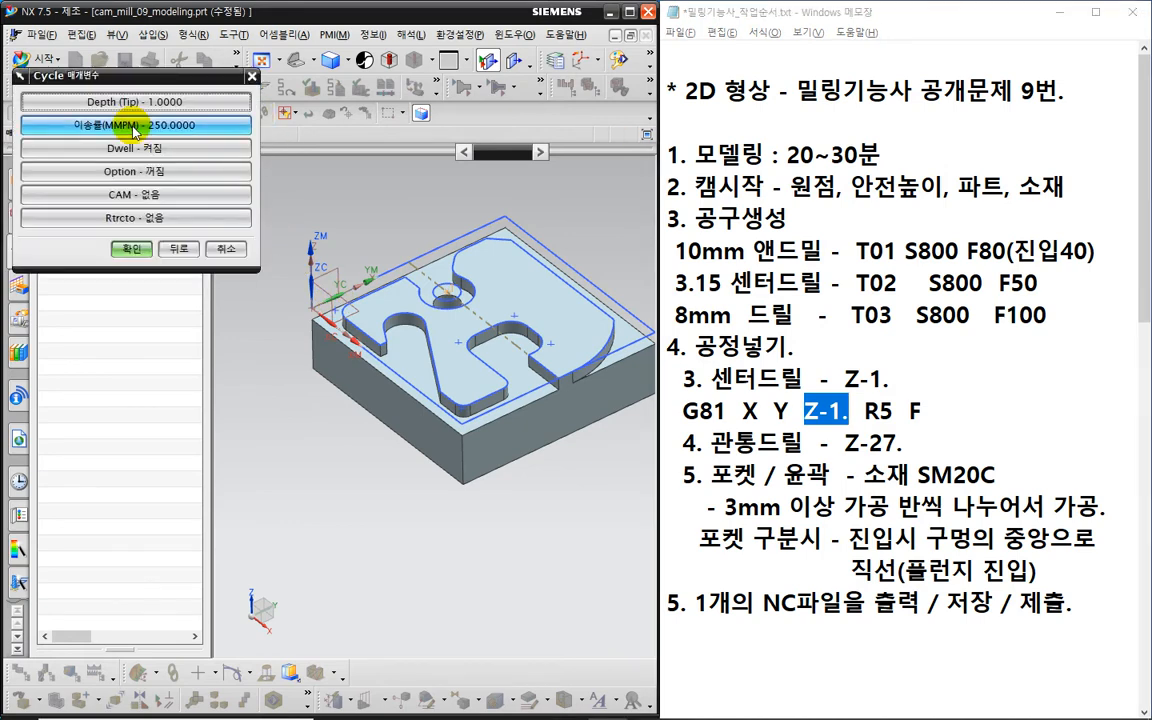
- Turn the cycle dwell off and confirm the cycle parameters
left_click(143, 155)
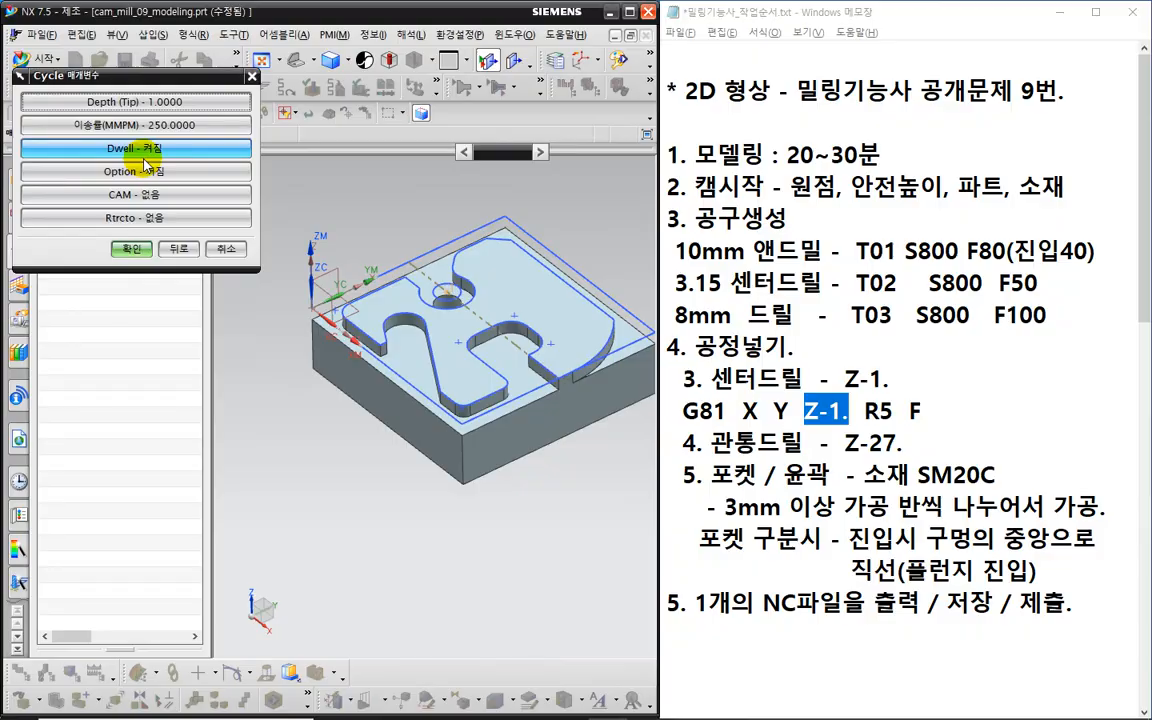
key("ctrl+2")
left_click_drag(127, 166, 181, 163)
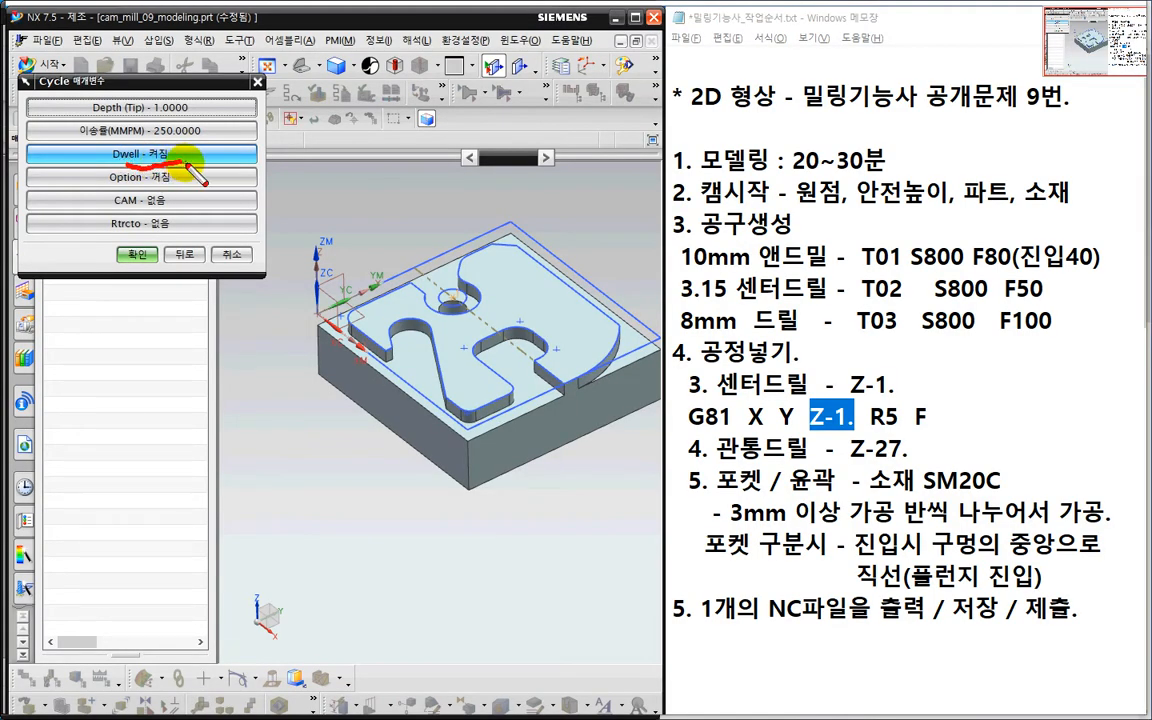
key("Escape")
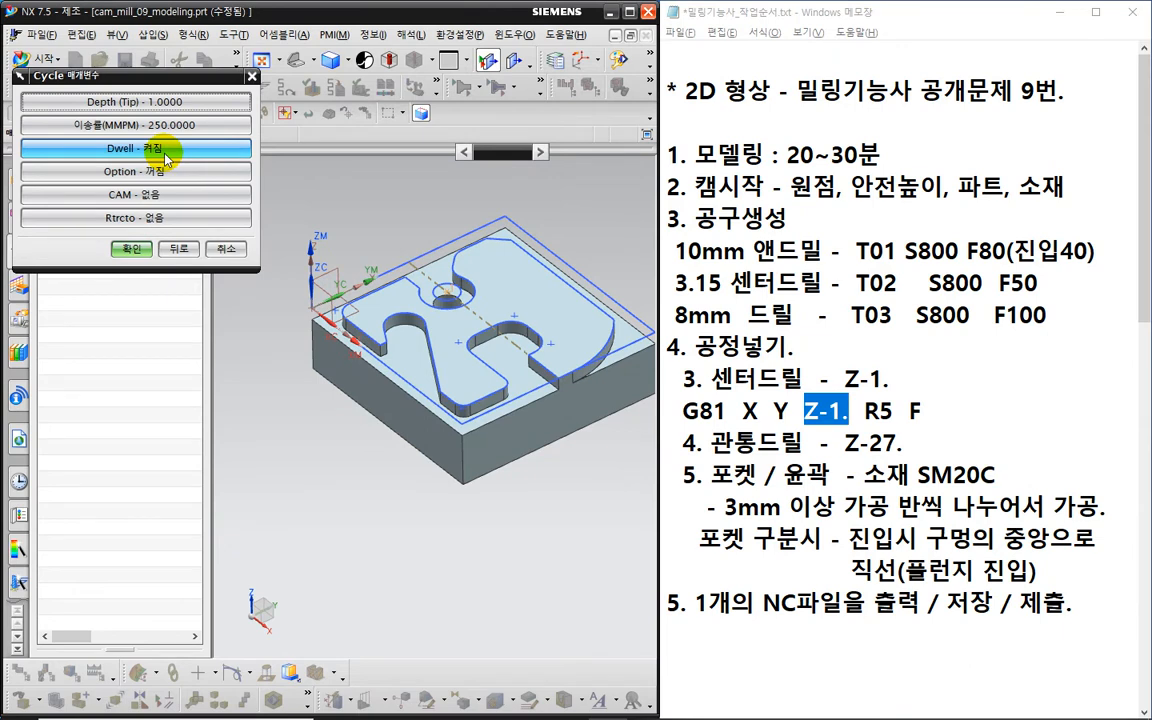
left_click(166, 158)
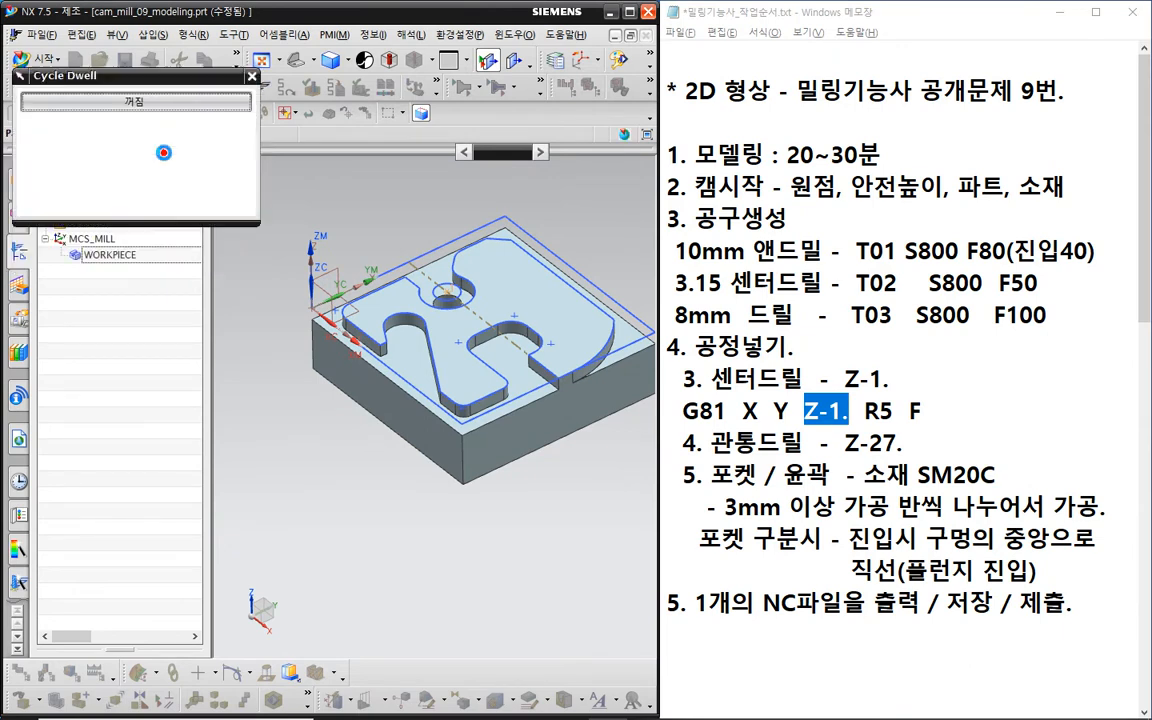
left_click(141, 99)
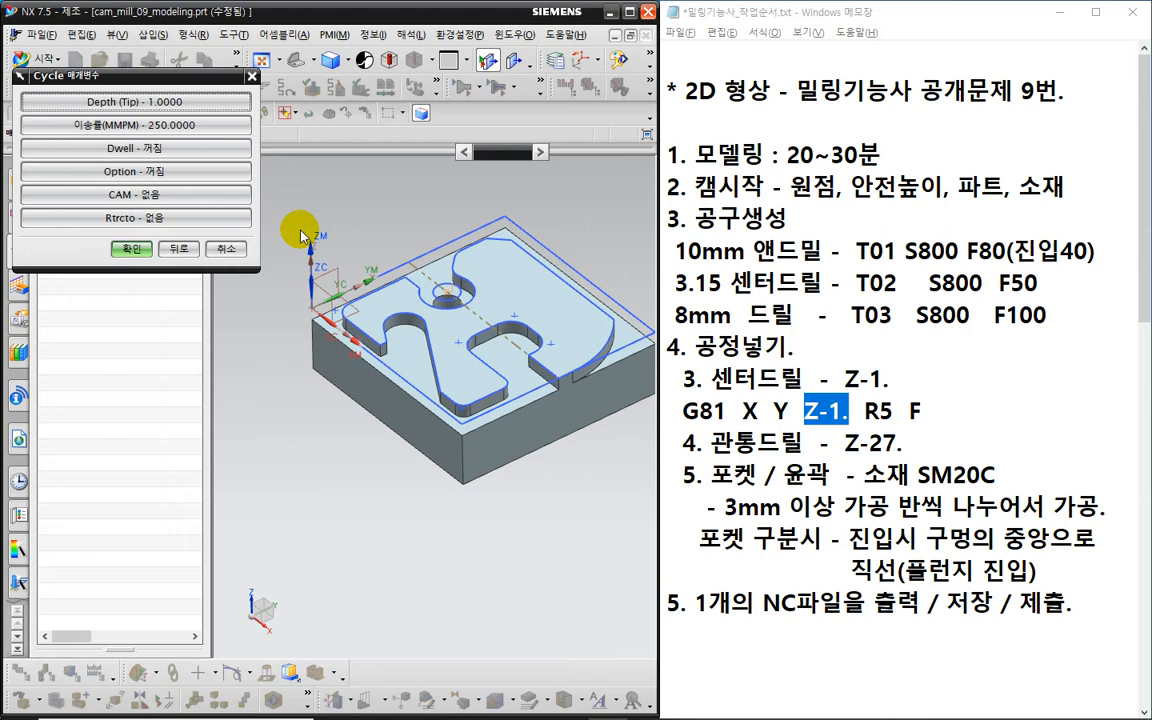
left_click(138, 250)
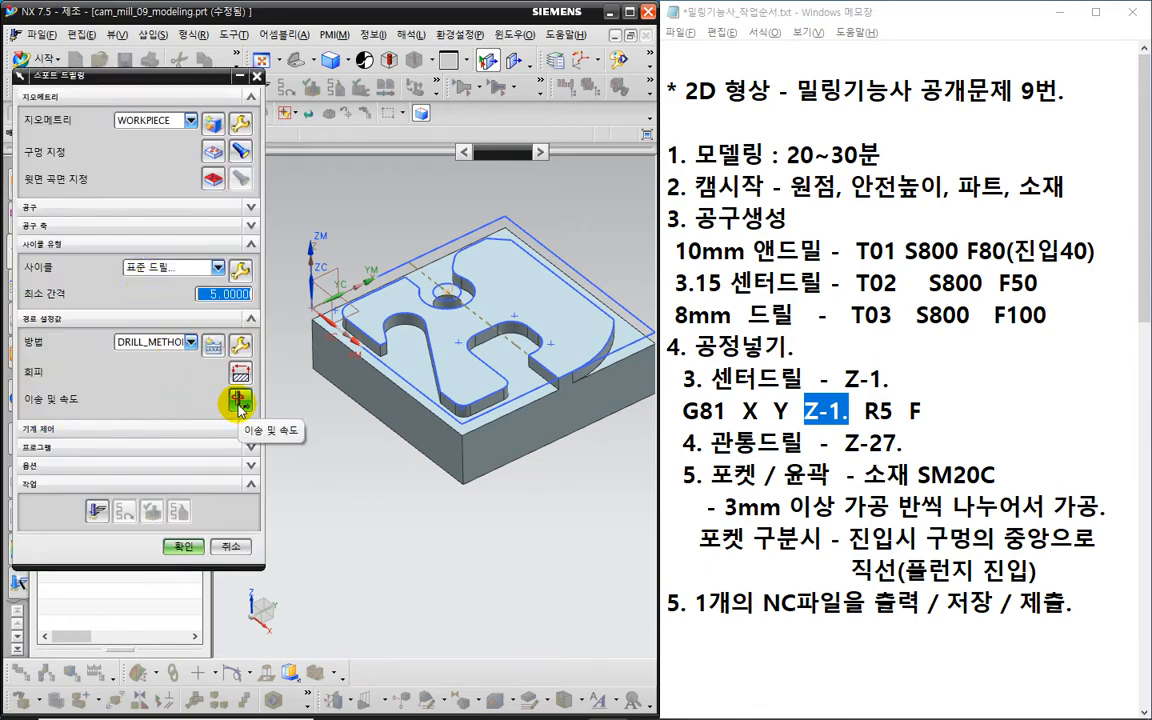
- Set the spot drilling spindle speed to 800 rpm and the cutting feed to 50 mmpm
left_click(238, 403)
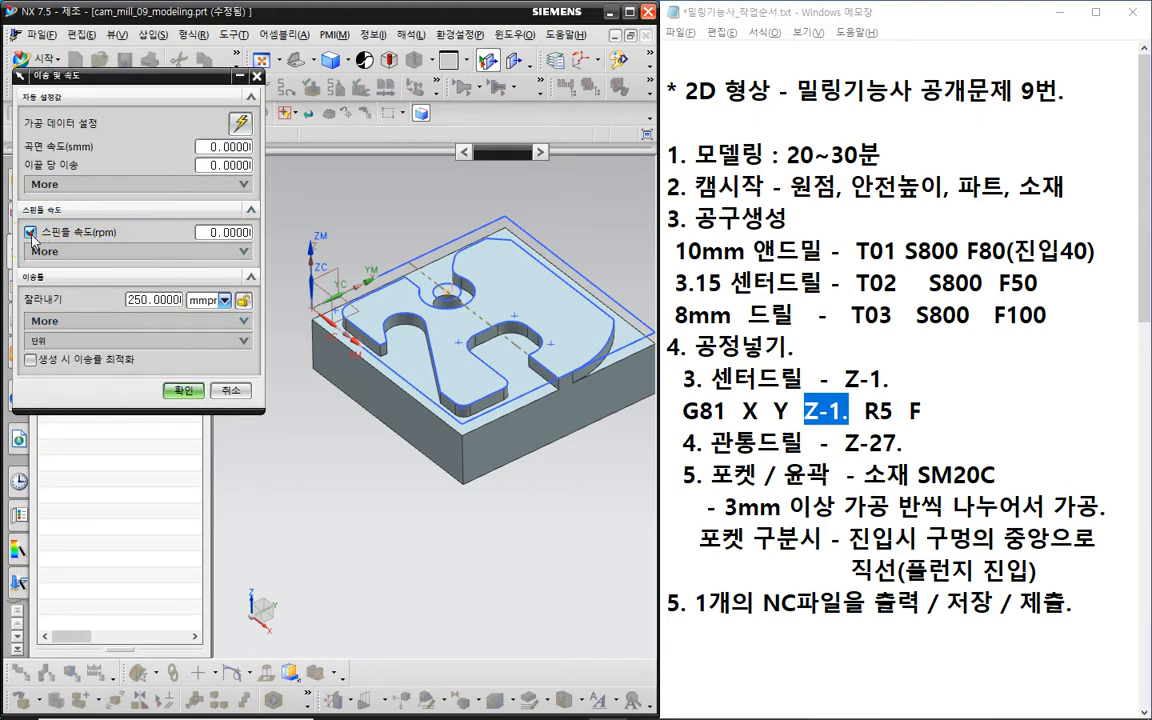
left_click(206, 233)
left_click(145, 300)
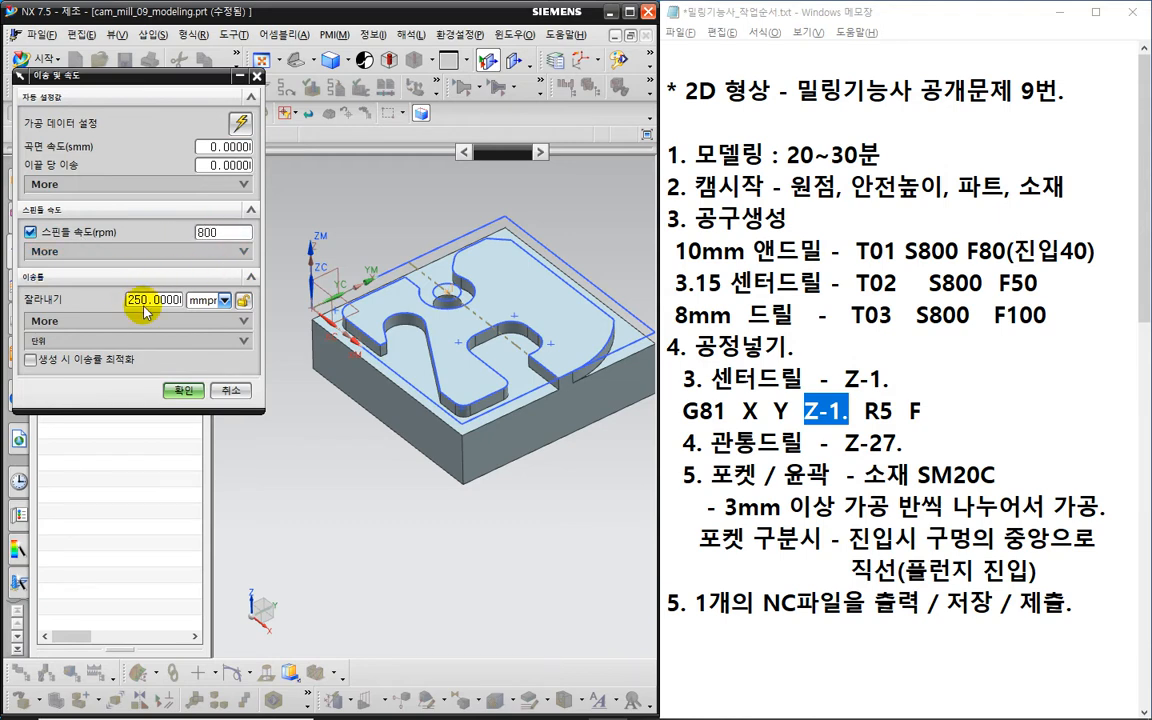
double_click(144, 305)
type("50")
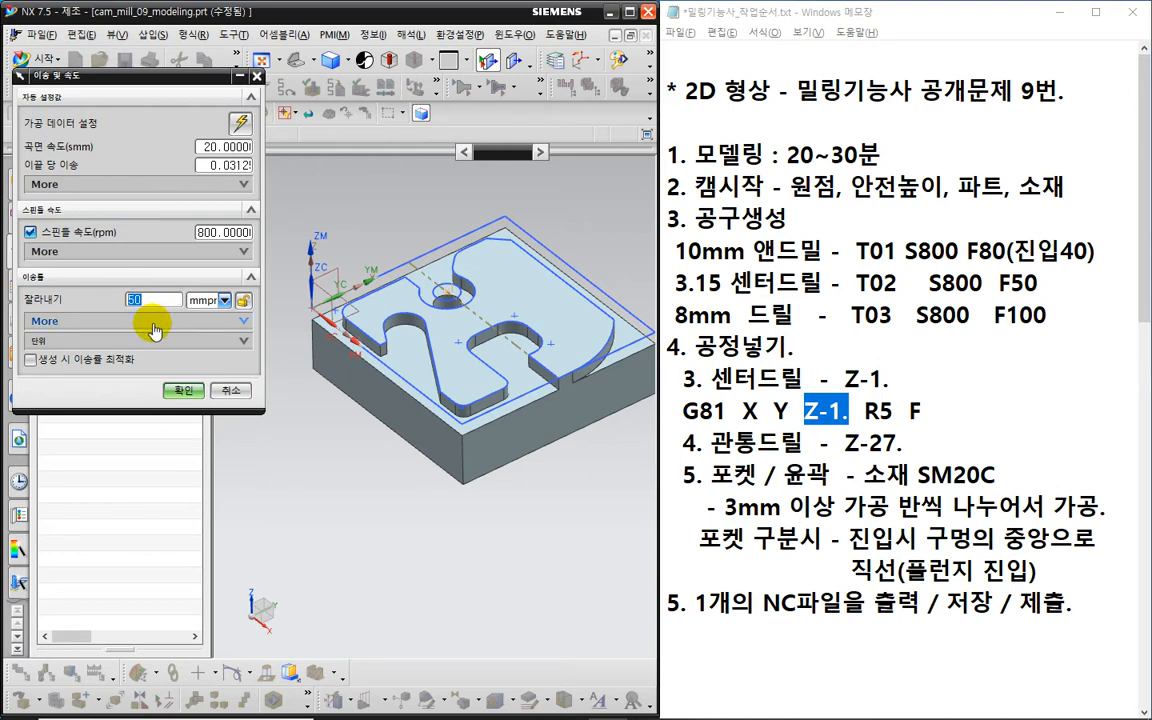
left_click(153, 323)
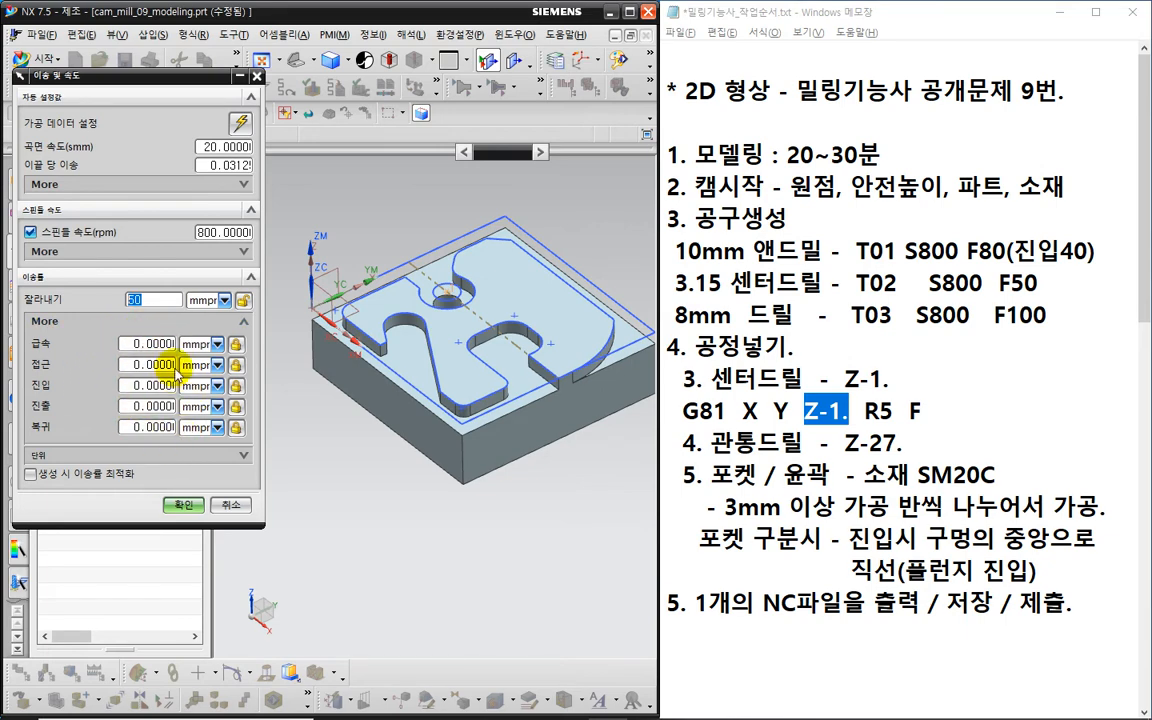
left_click(190, 505)
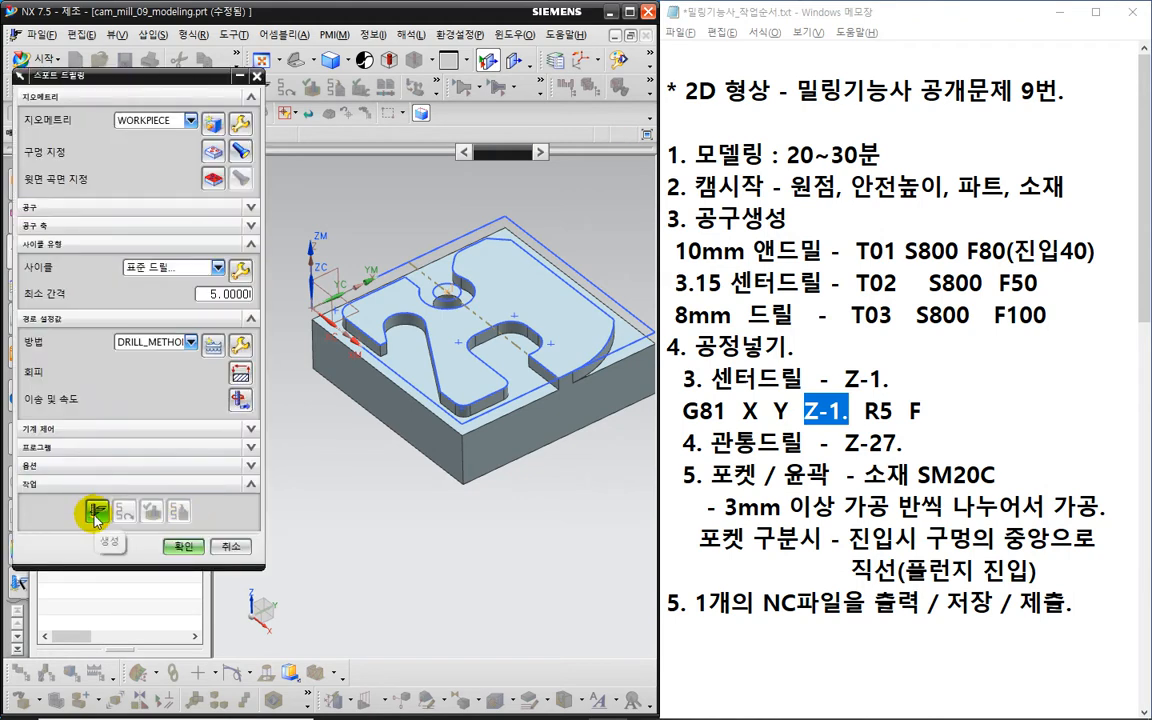
- Generate the spot drilling path, inspect it in front and wireframe views, and launch Verify
left_click(96, 512)
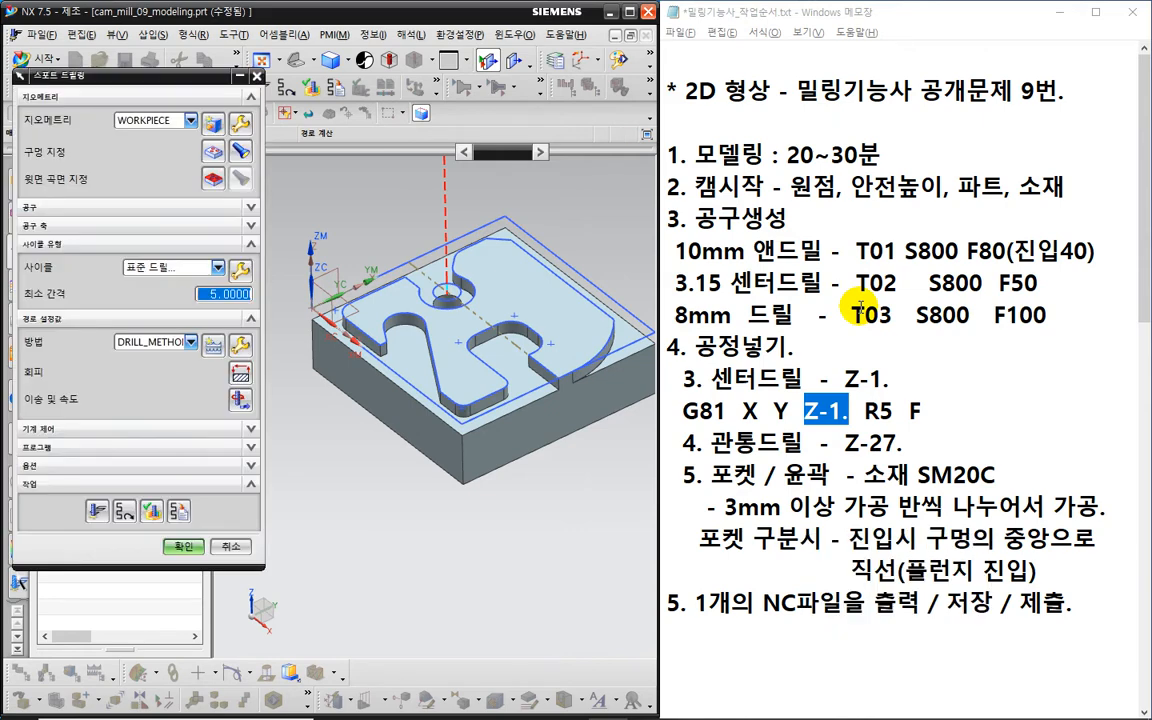
middle_click_drag(437, 421, 522, 438)
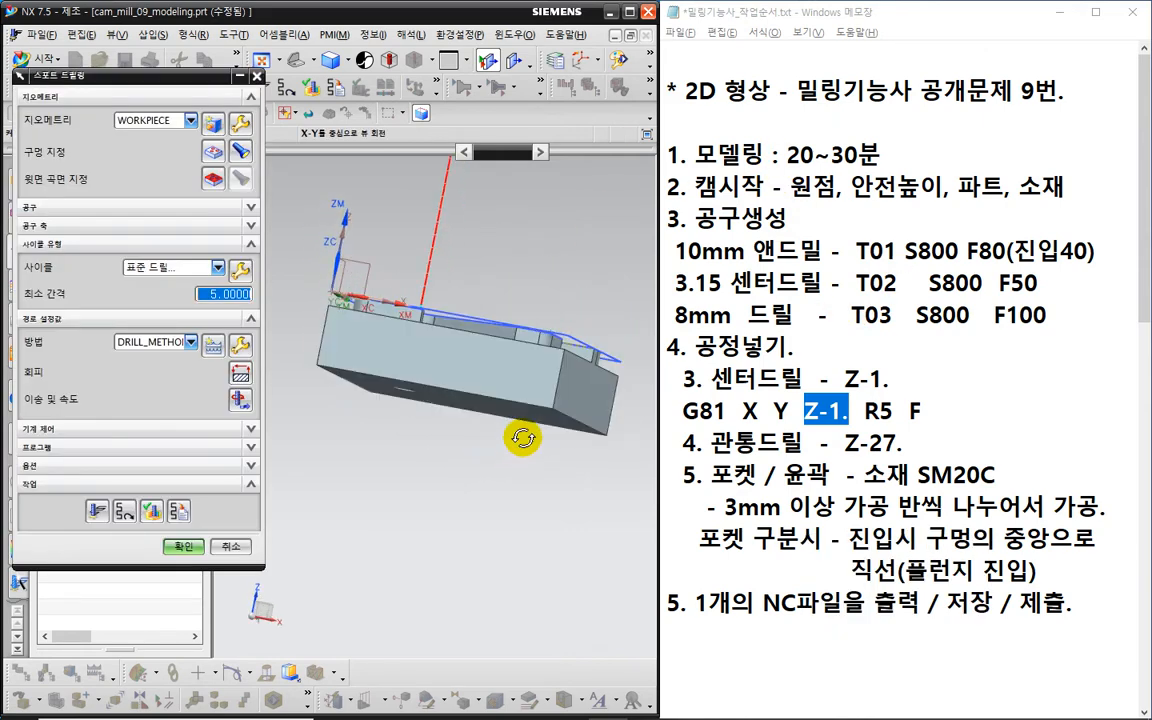
key("F8")
right_click_drag(474, 283, 451, 284)
left_click(124, 512)
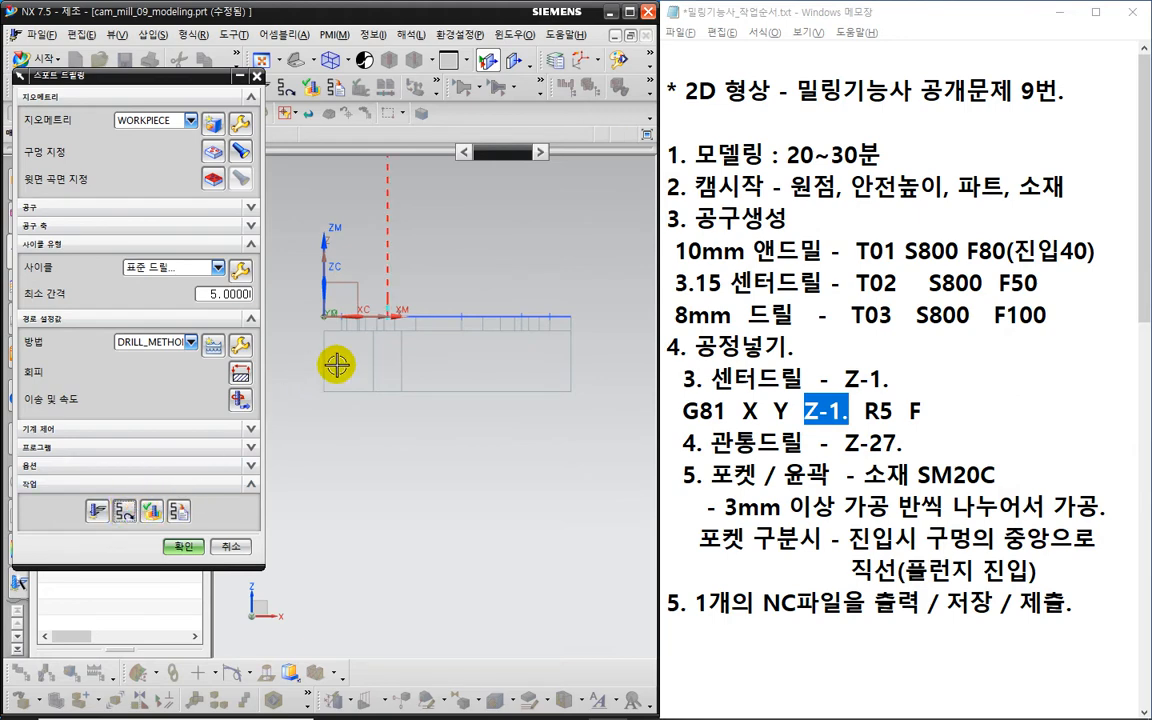
scroll(345, 360, "up", 4)
scroll(442, 281, "down", 3)
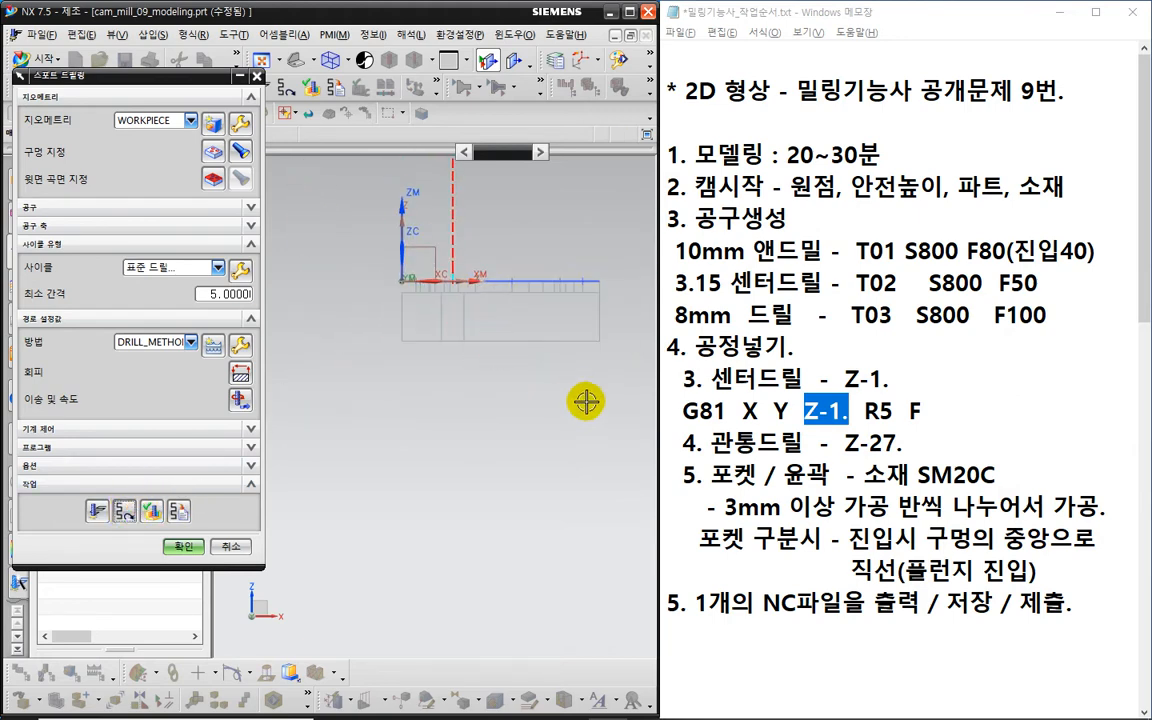
middle_click_drag(586, 399, 419, 391)
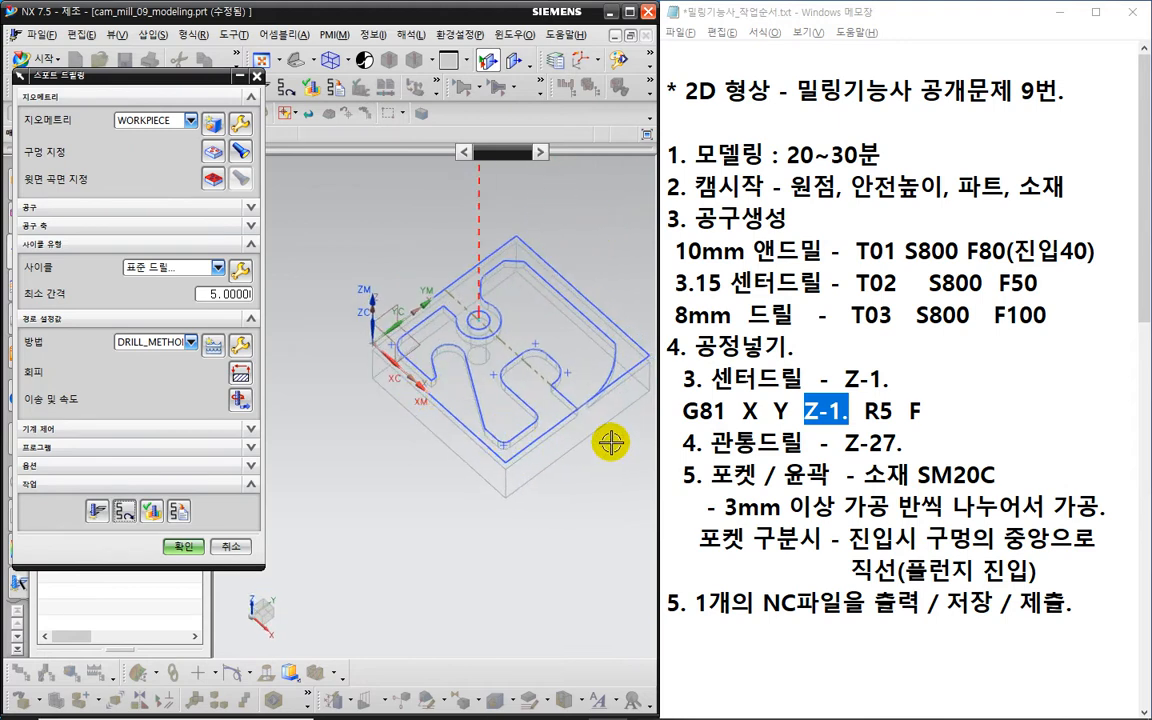
middle_click_drag(609, 442, 540, 478)
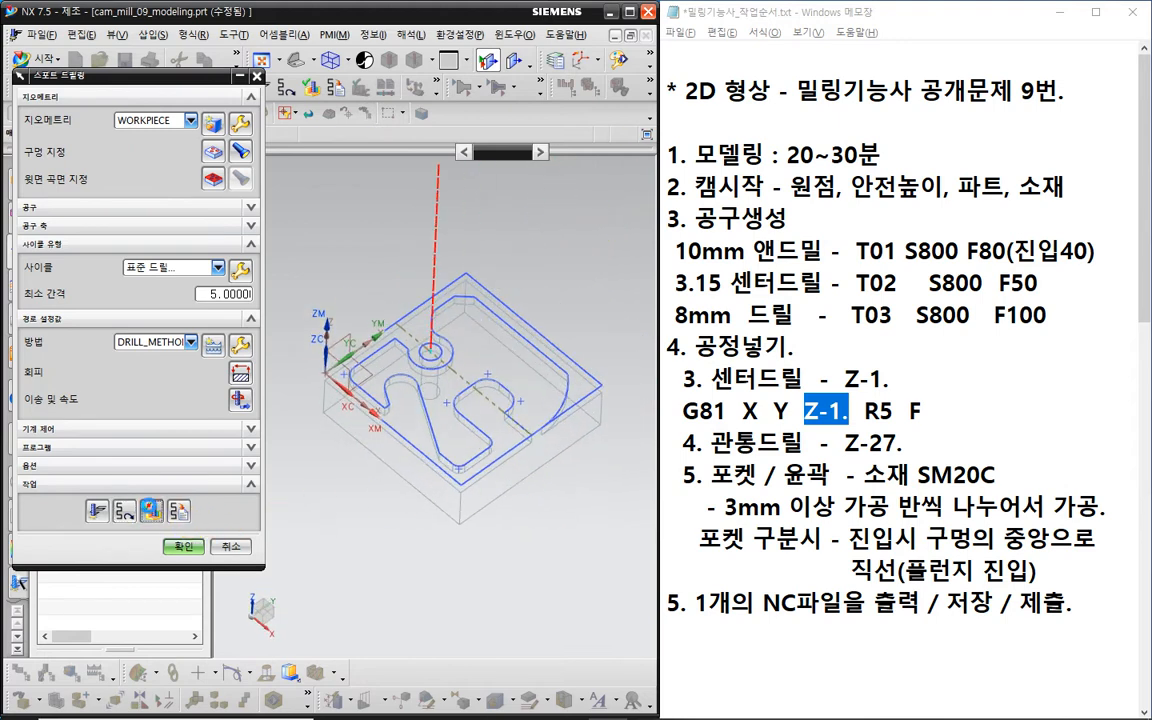
left_click(151, 511)
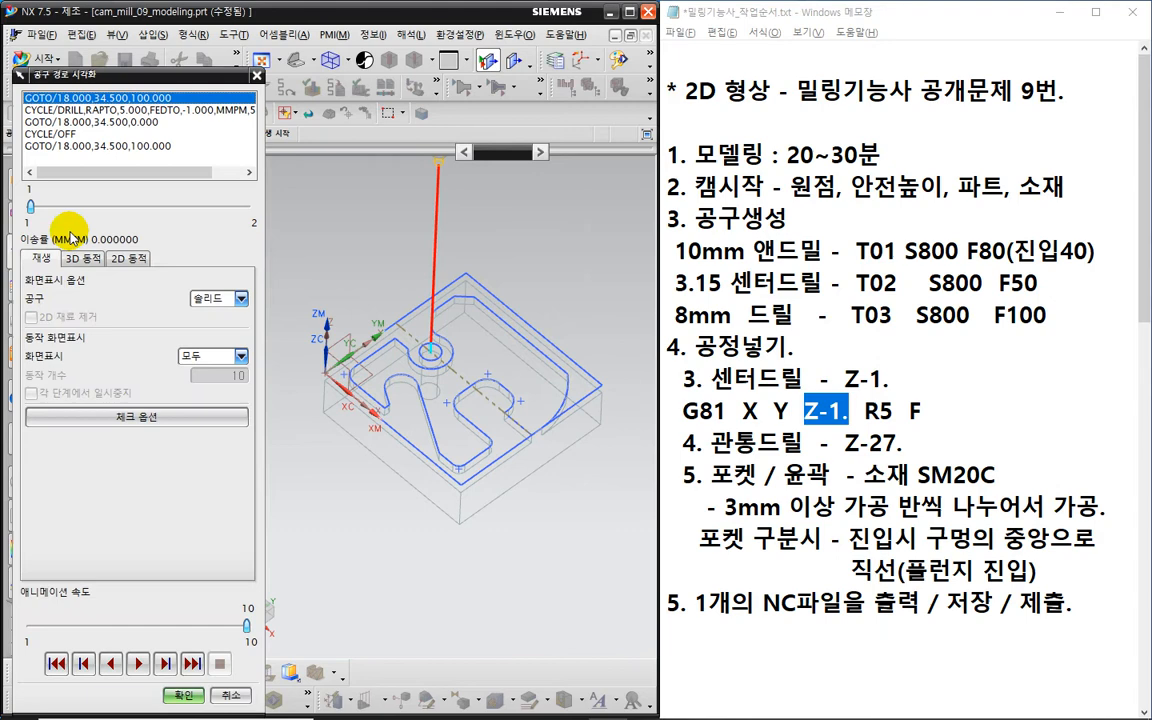
- Replay the 2D material removal simulation of the spot-drilled hole, then accept the SPOT_DRILLING operation
left_click(129, 257)
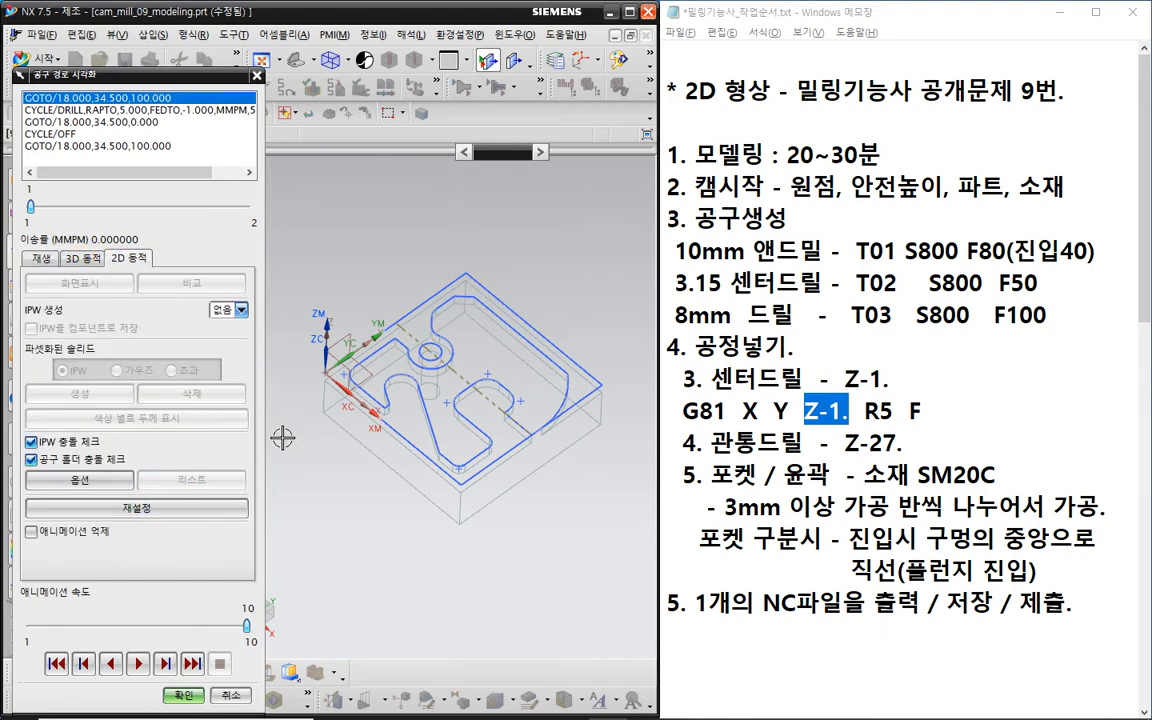
right_click_drag(283, 437, 283, 411)
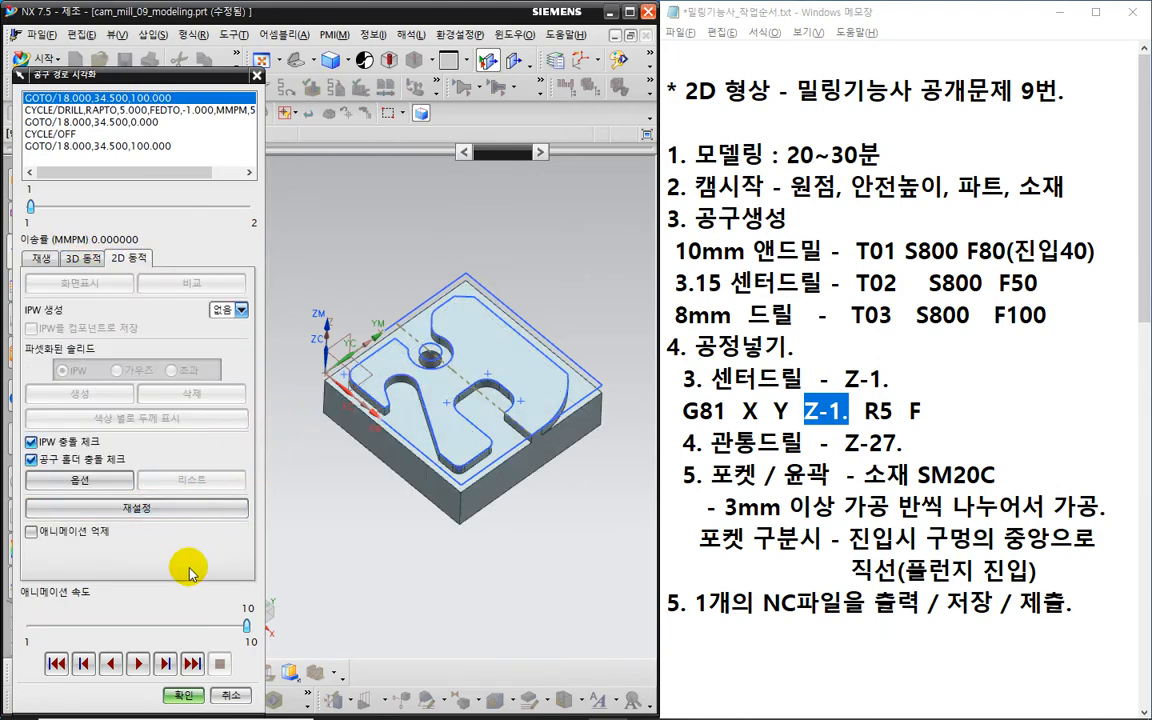
left_click(138, 663)
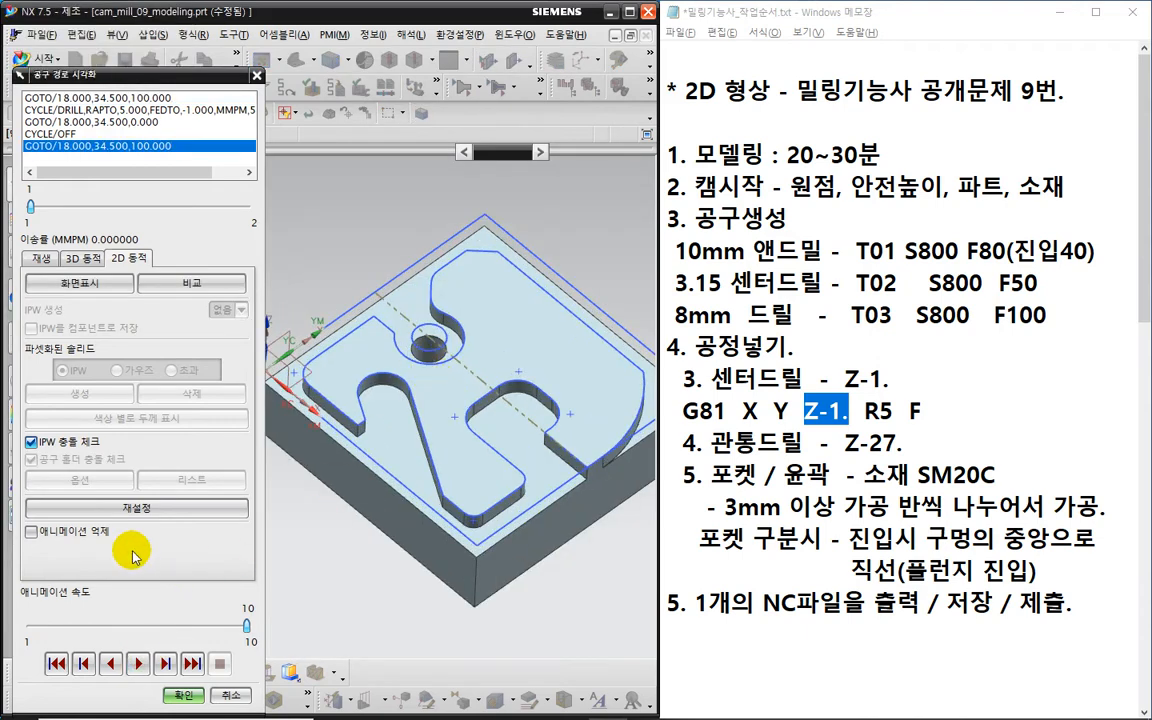
left_click(136, 508)
left_click(138, 663)
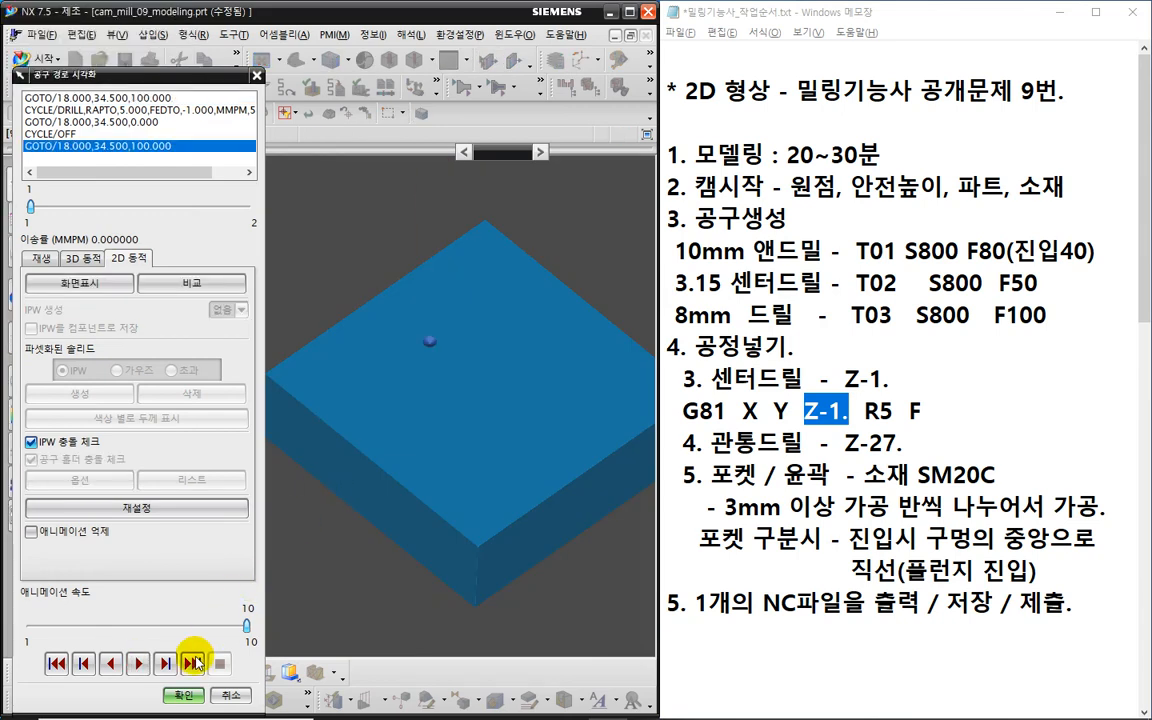
left_click(184, 694)
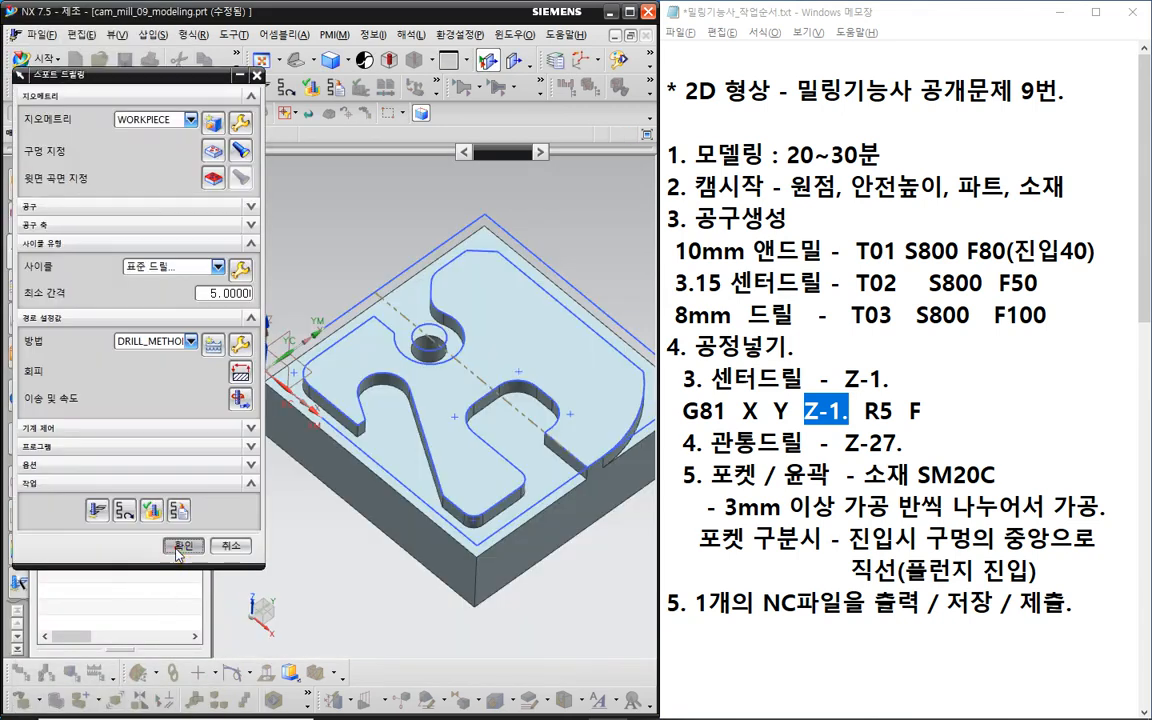
left_click(184, 546)
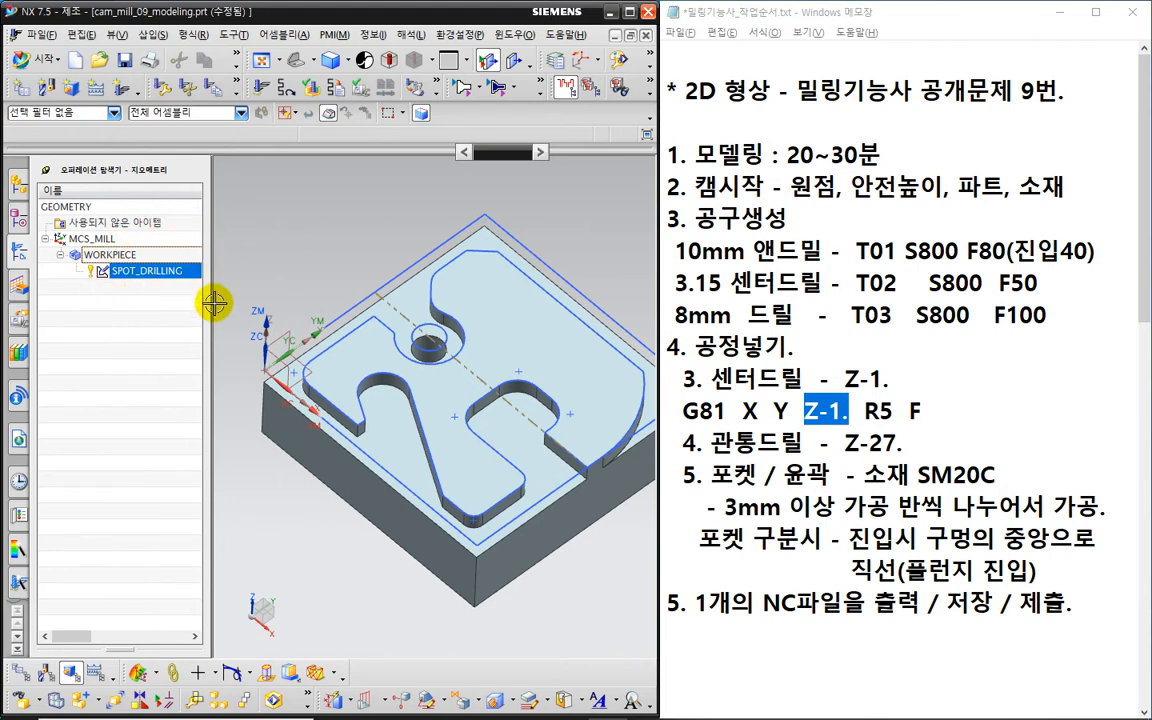
- Post-process SPOT_DRILLING with TNV_40_3.pui from the Desktop's 02.tnv_post folder
right_click(157, 273)
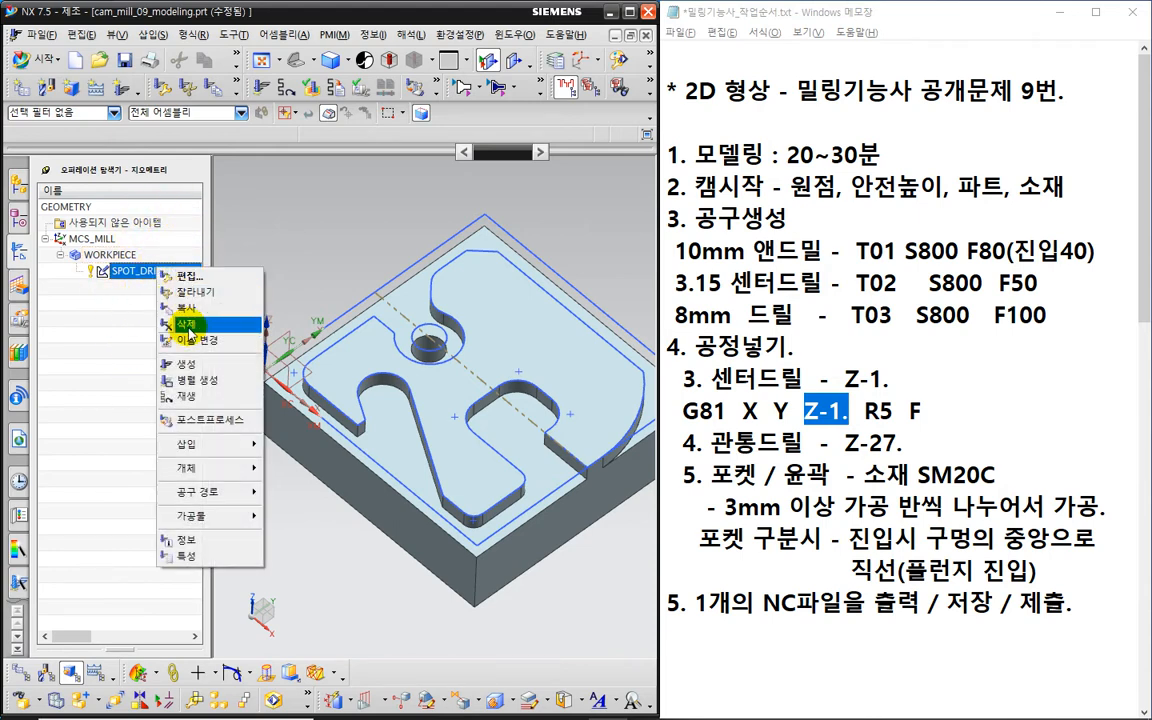
left_click(207, 418)
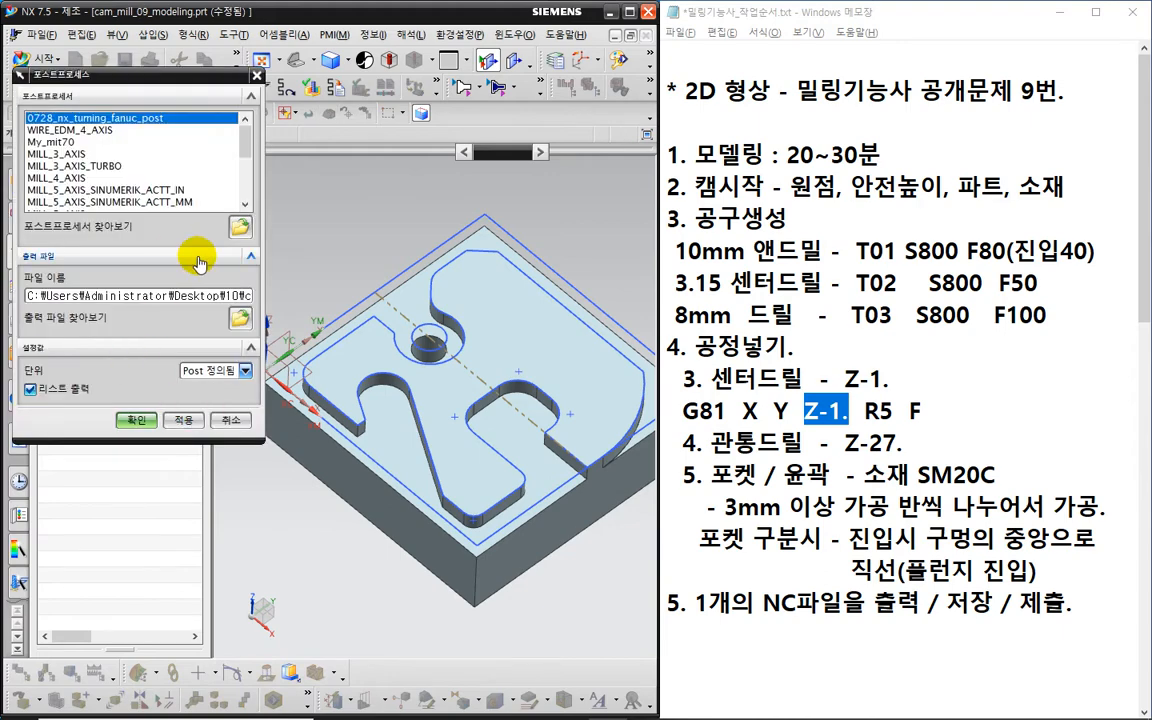
left_click(239, 230)
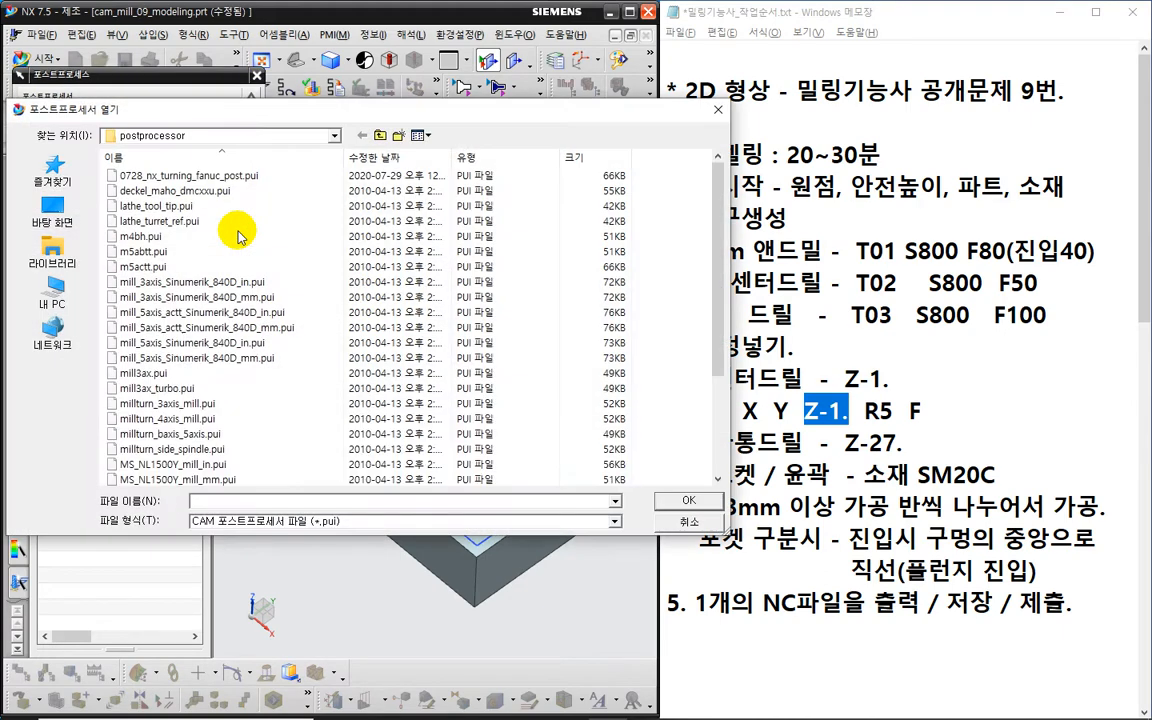
left_click(60, 212)
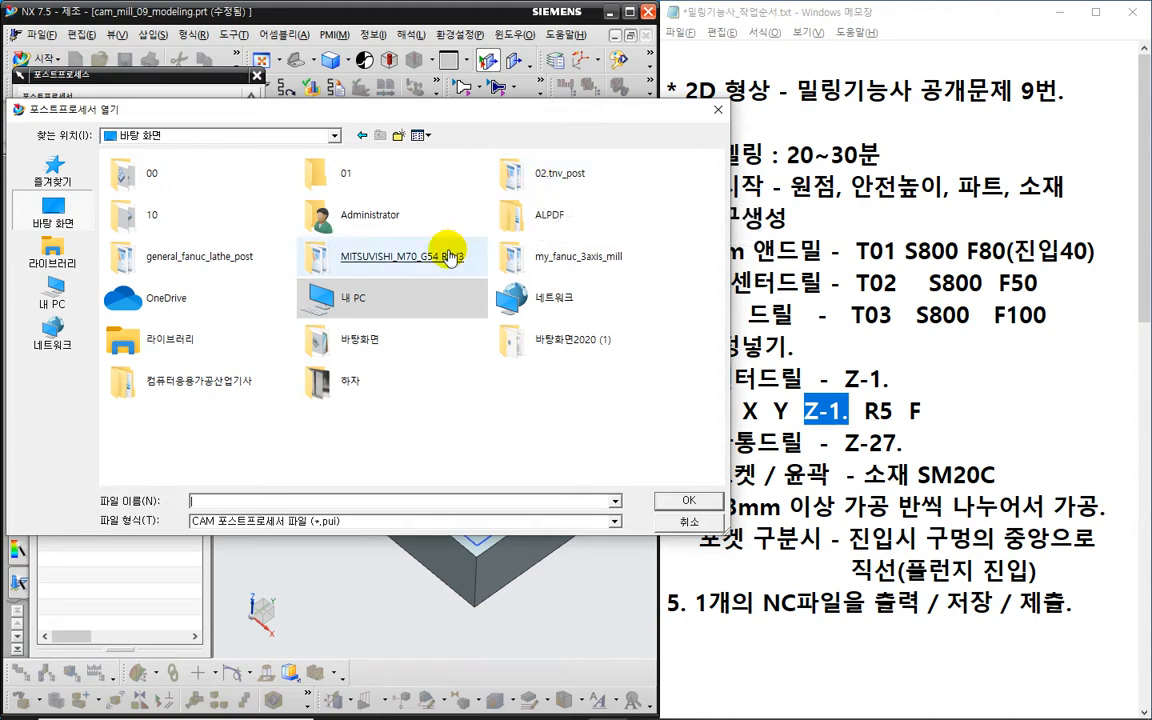
double_click(547, 176)
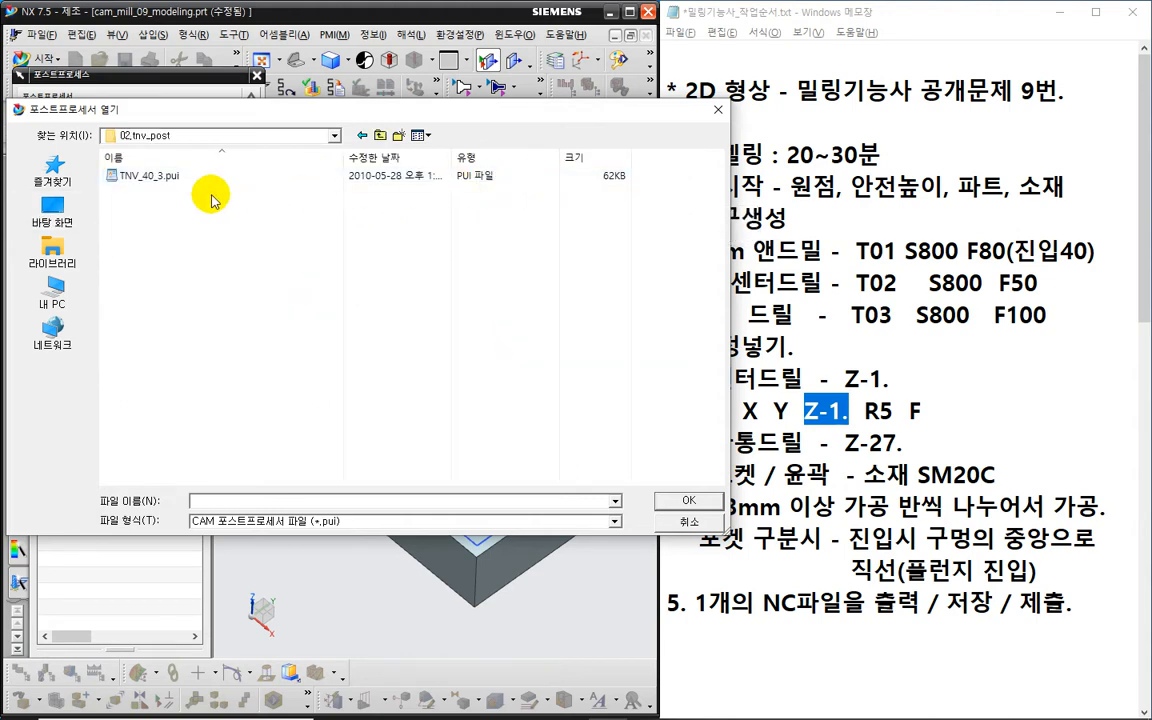
left_click(131, 180)
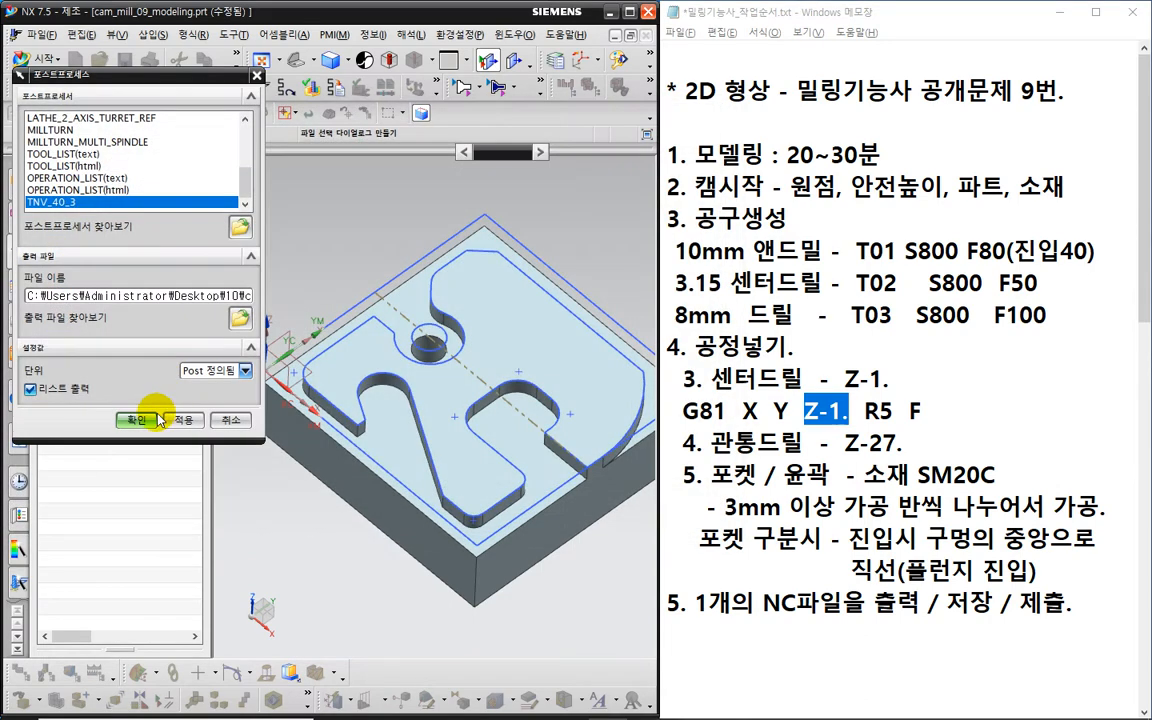
left_click(142, 423)
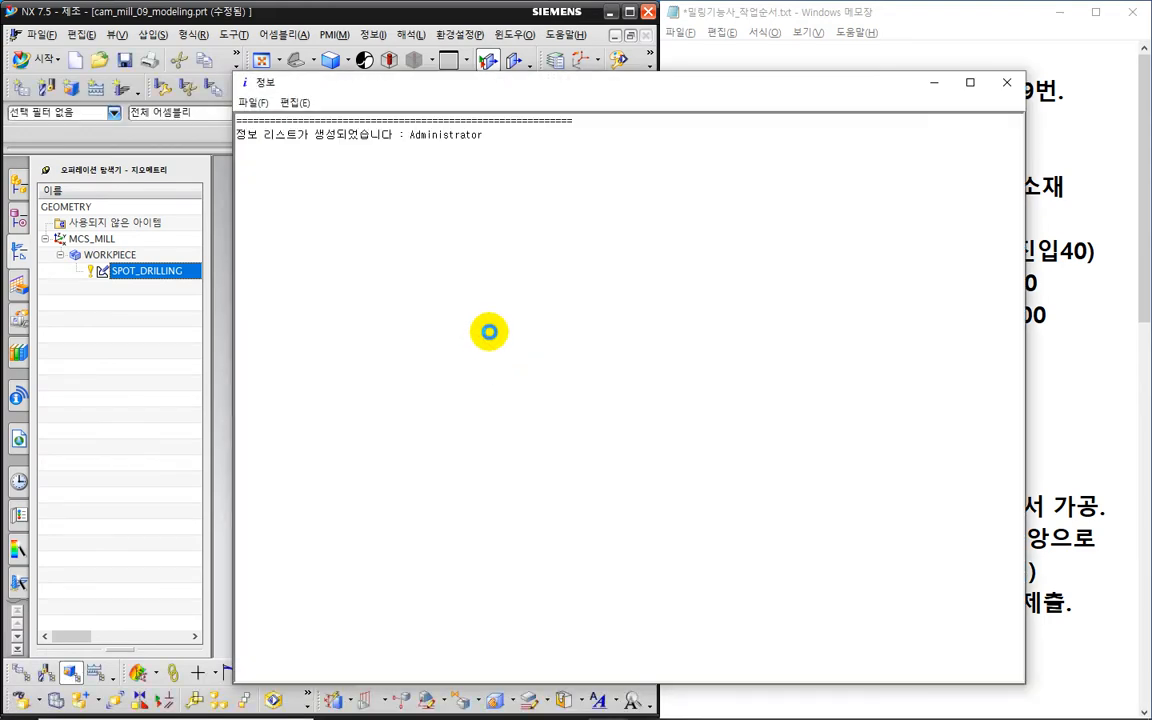
- Review the posted G81 X18. Y34.5 Z-1. R5. F50. line, then close the NC listing
scroll(349, 388, "up", 8, "ctrl")
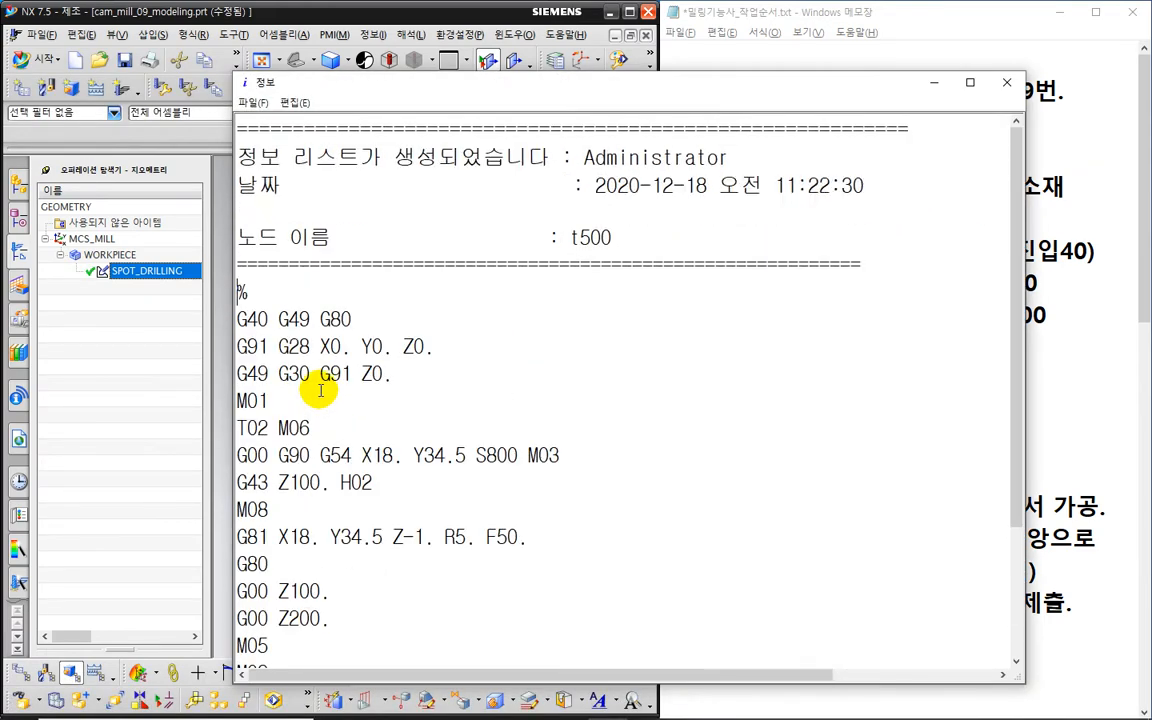
scroll(311, 394, "down", 3)
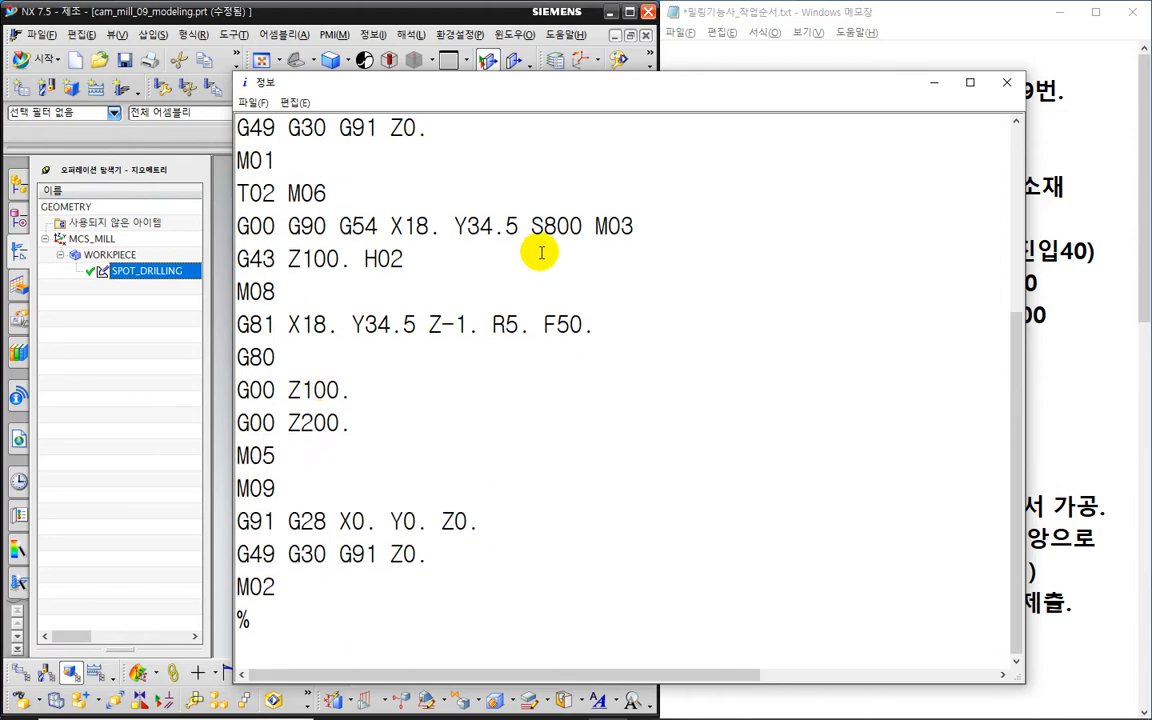
mouse_move(524, 236)
left_mouse_down()
mouse_move(643, 245)
mouse_move(592, 206)
mouse_move(643, 253)
left_mouse_up()
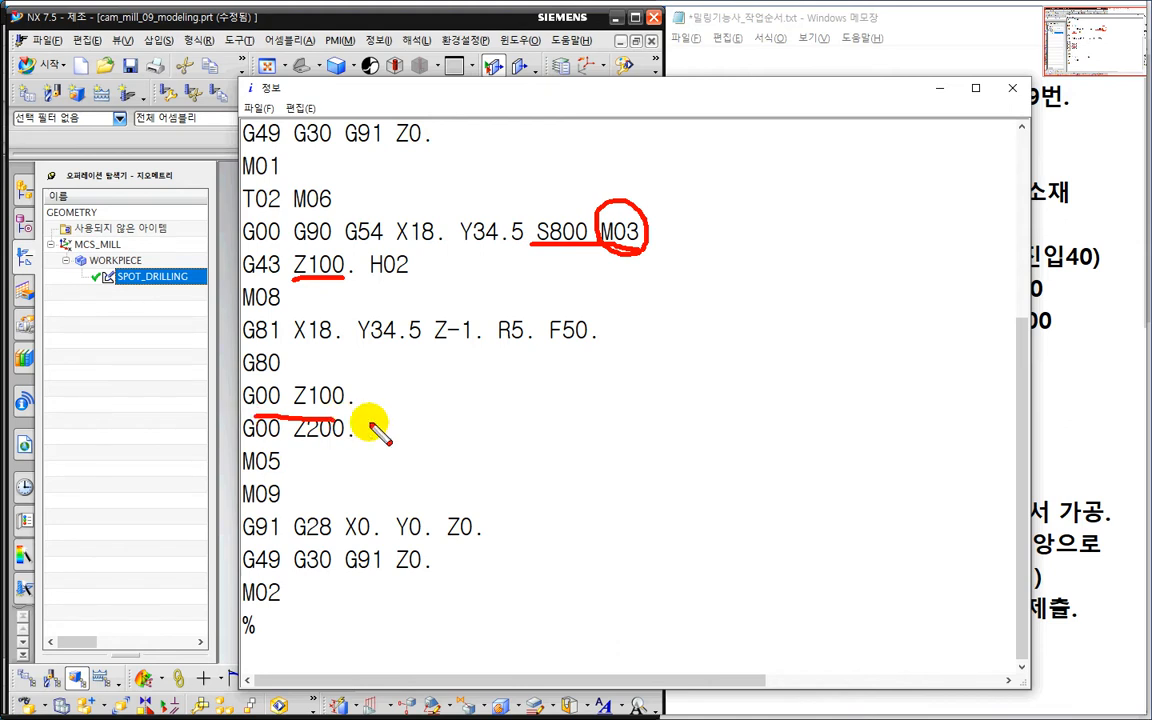
mouse_move(247, 354)
left_mouse_down()
mouse_move(584, 365)
mouse_move(617, 329)
mouse_move(465, 303)
mouse_move(284, 302)
mouse_move(225, 338)
mouse_move(223, 352)
left_mouse_up()
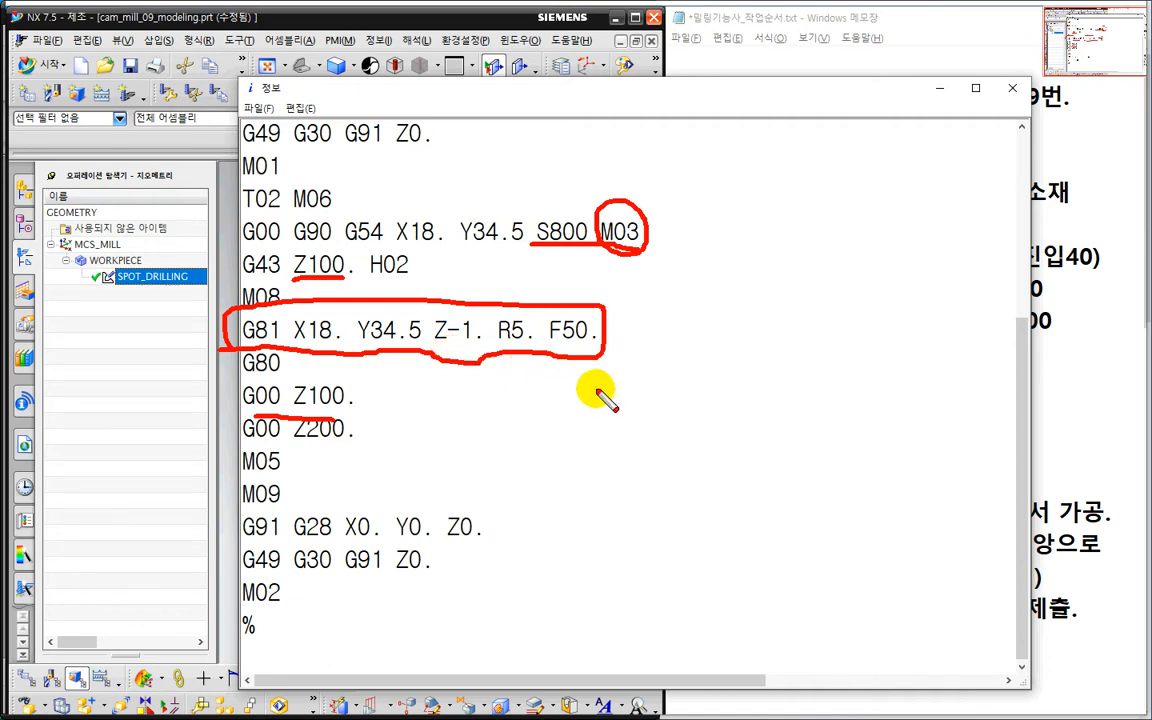
key("Escape")
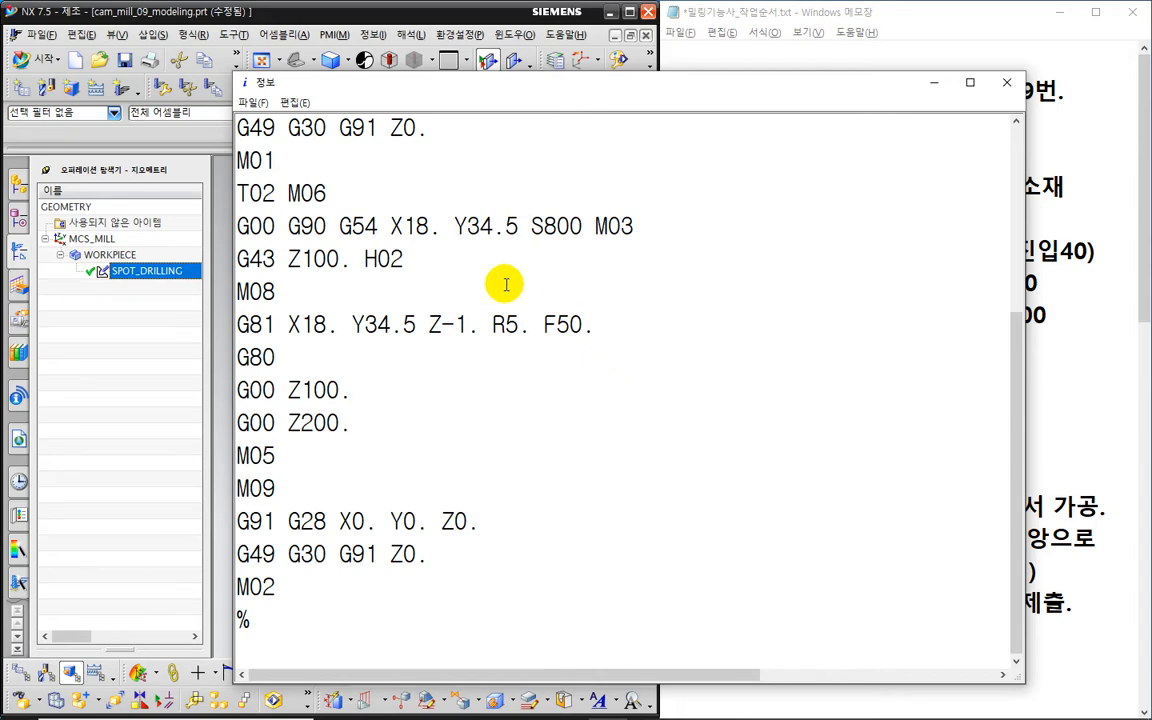
left_click(1007, 82)
left_click(196, 362)
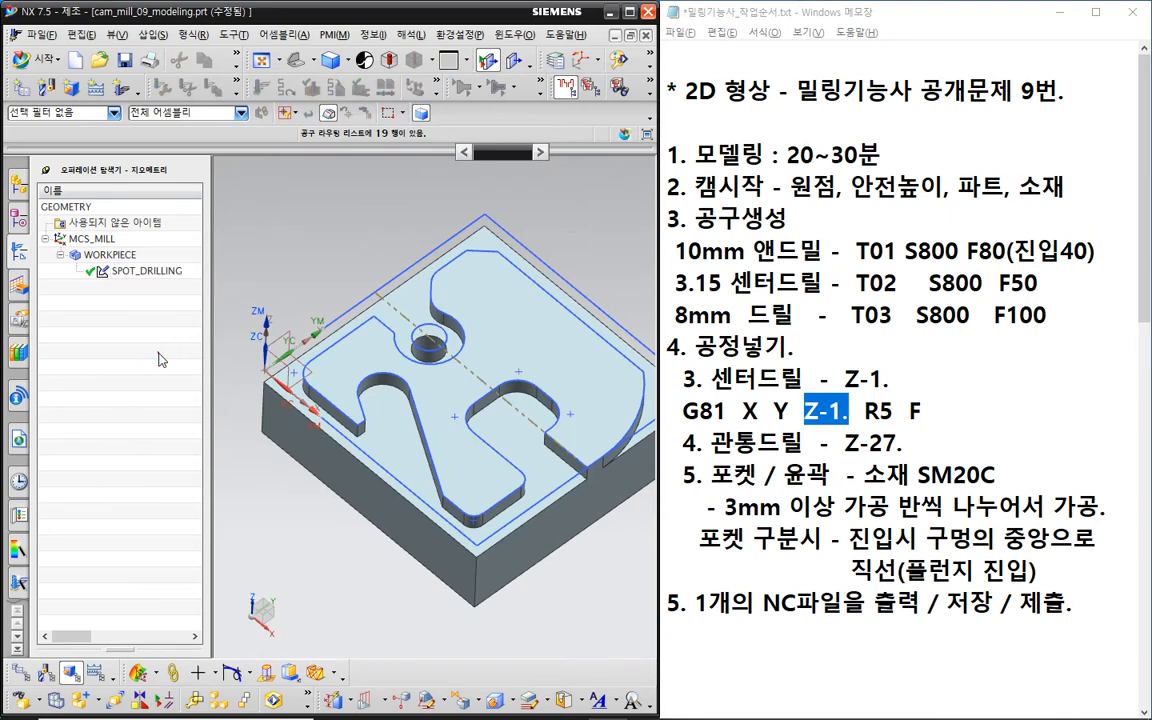
- Create a PECK_DRILLING operation that uses DRILLING_TOOL_8
left_click(119, 93)
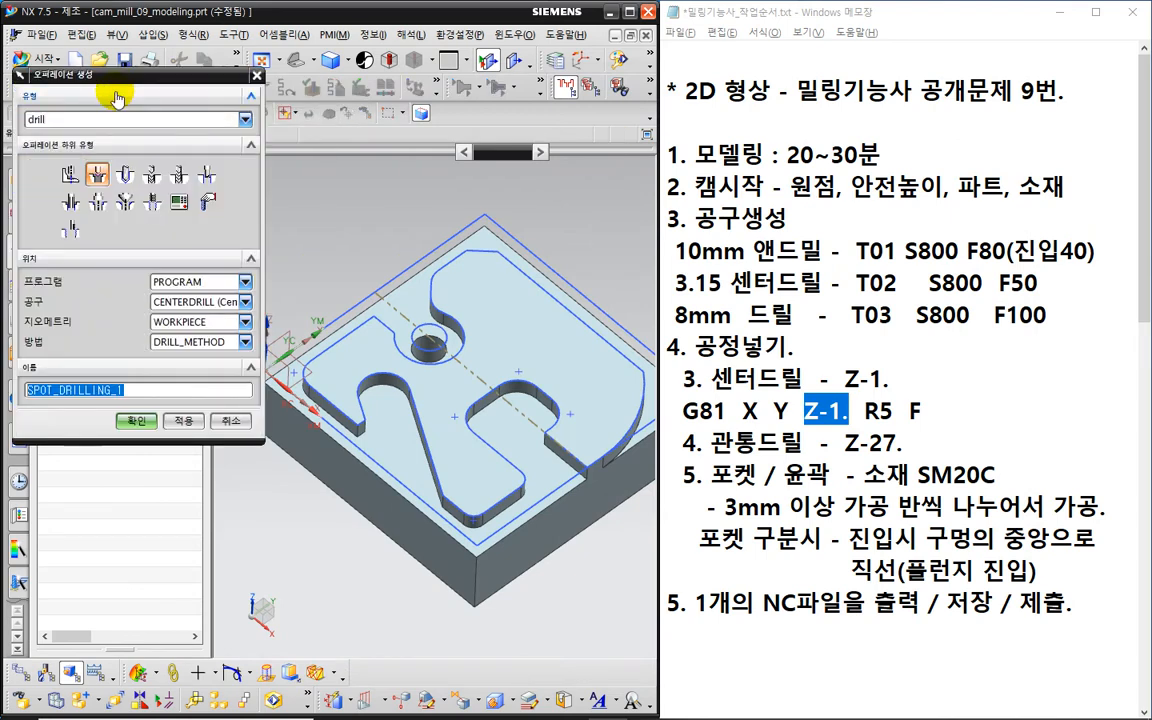
left_click(152, 175)
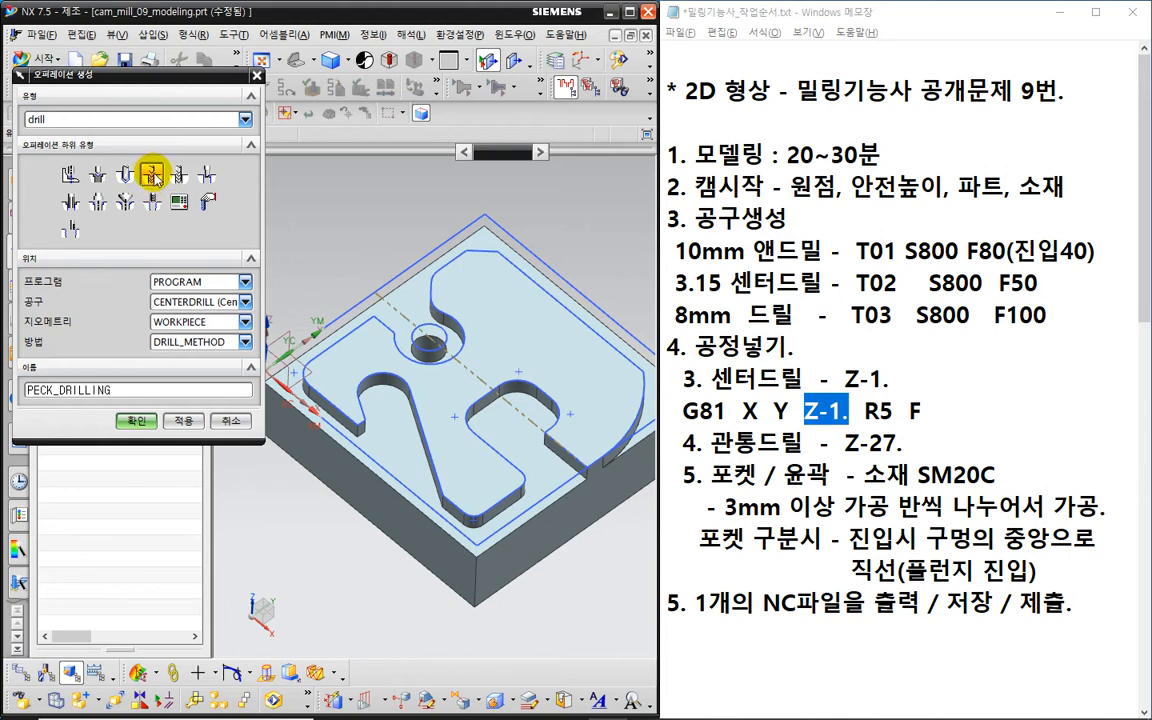
left_click(180, 304)
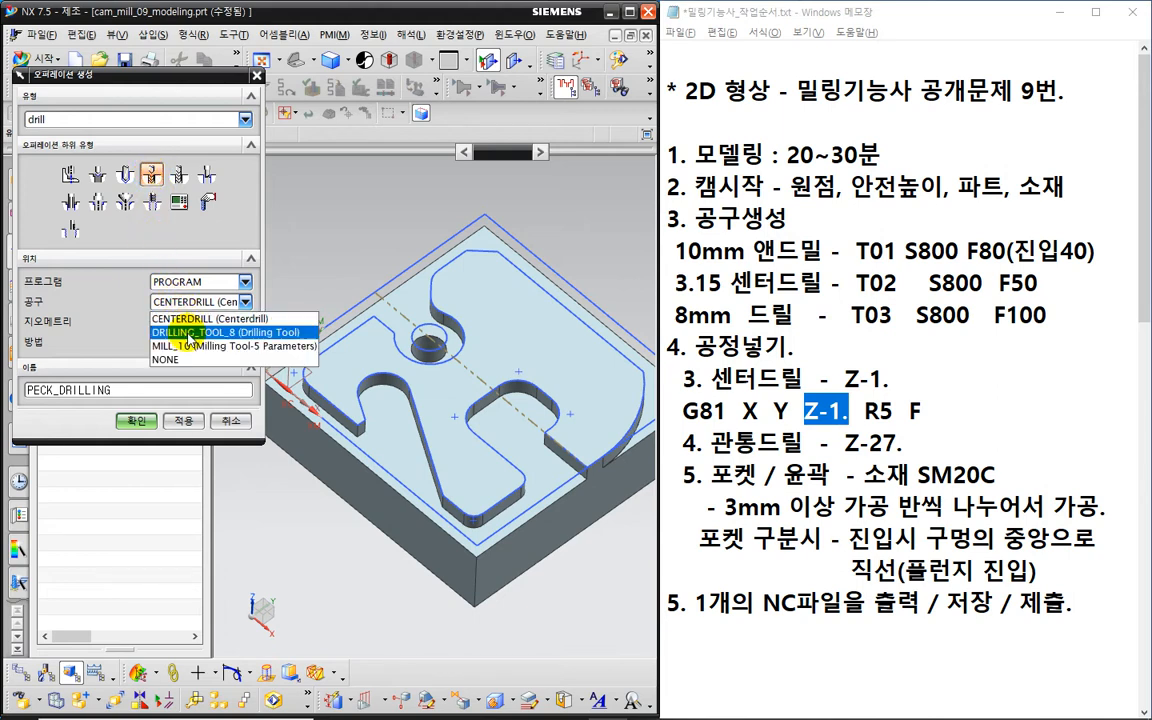
left_click(193, 334)
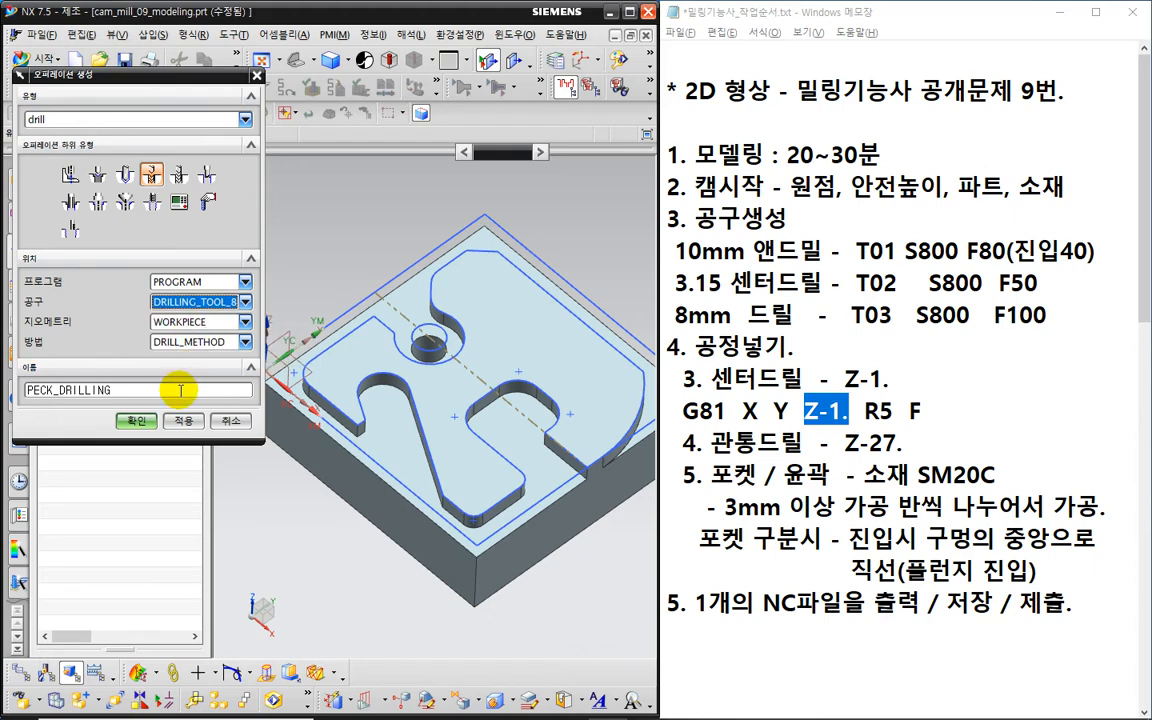
left_click(137, 421)
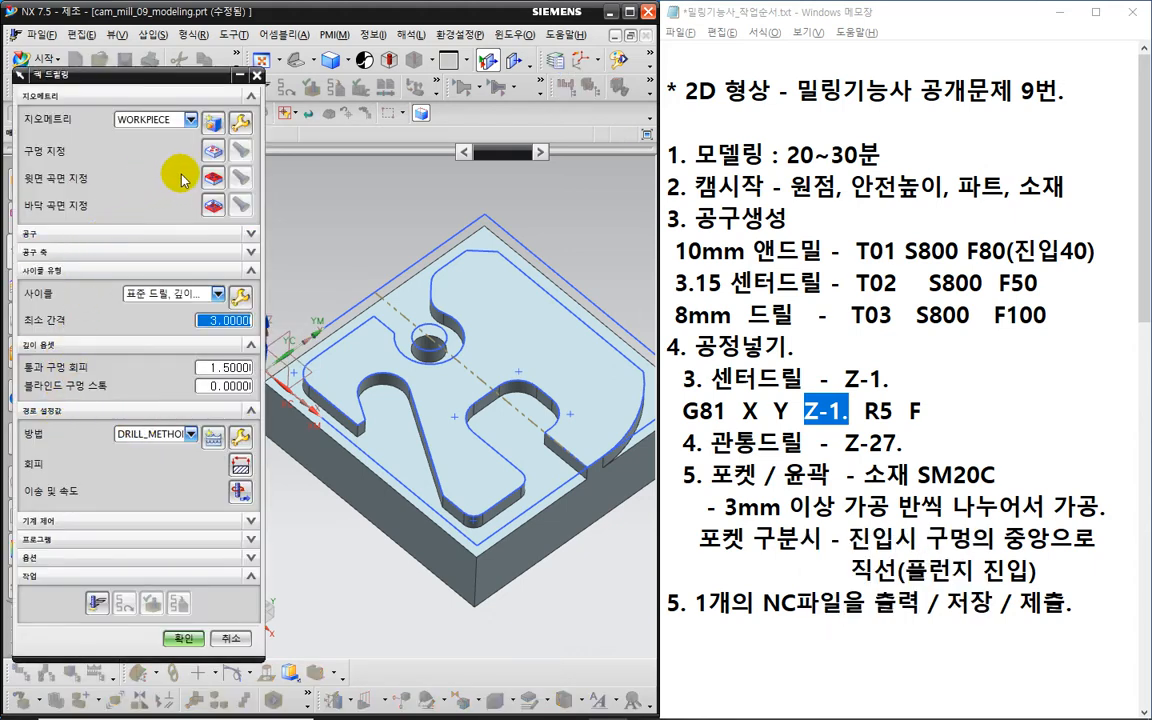
- Pick the small circular hole near the part's top centre as the peck drilling hole
left_click(211, 155)
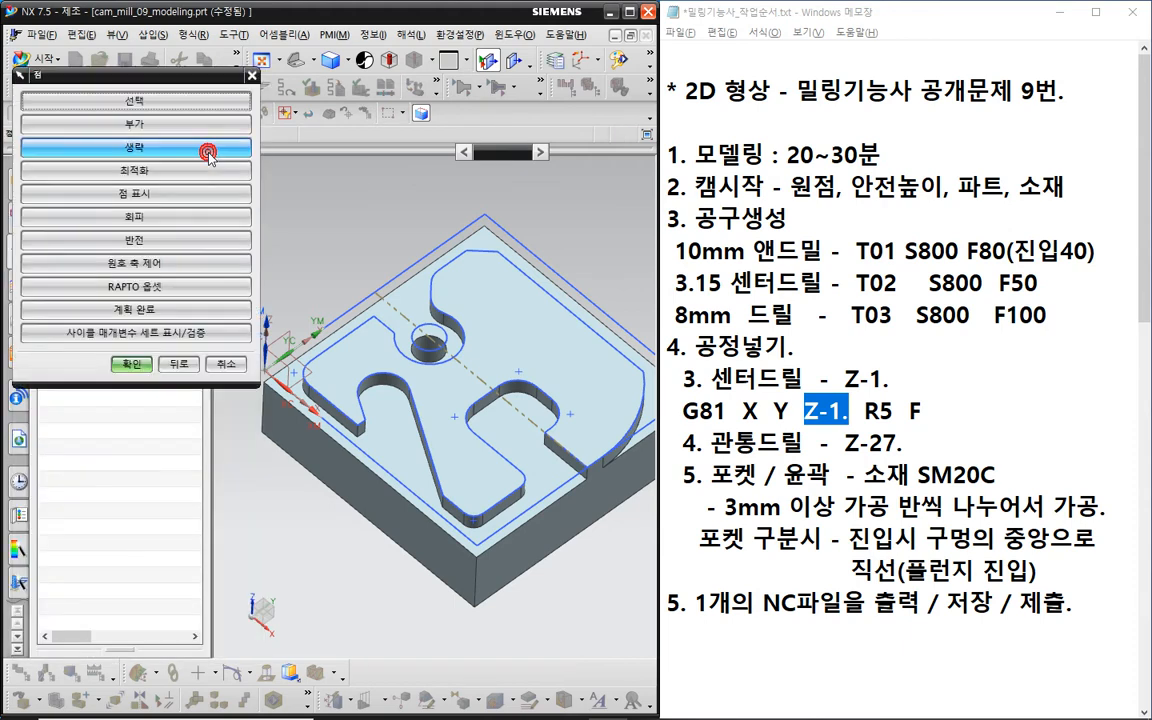
middle_click_drag(350, 262, 323, 244)
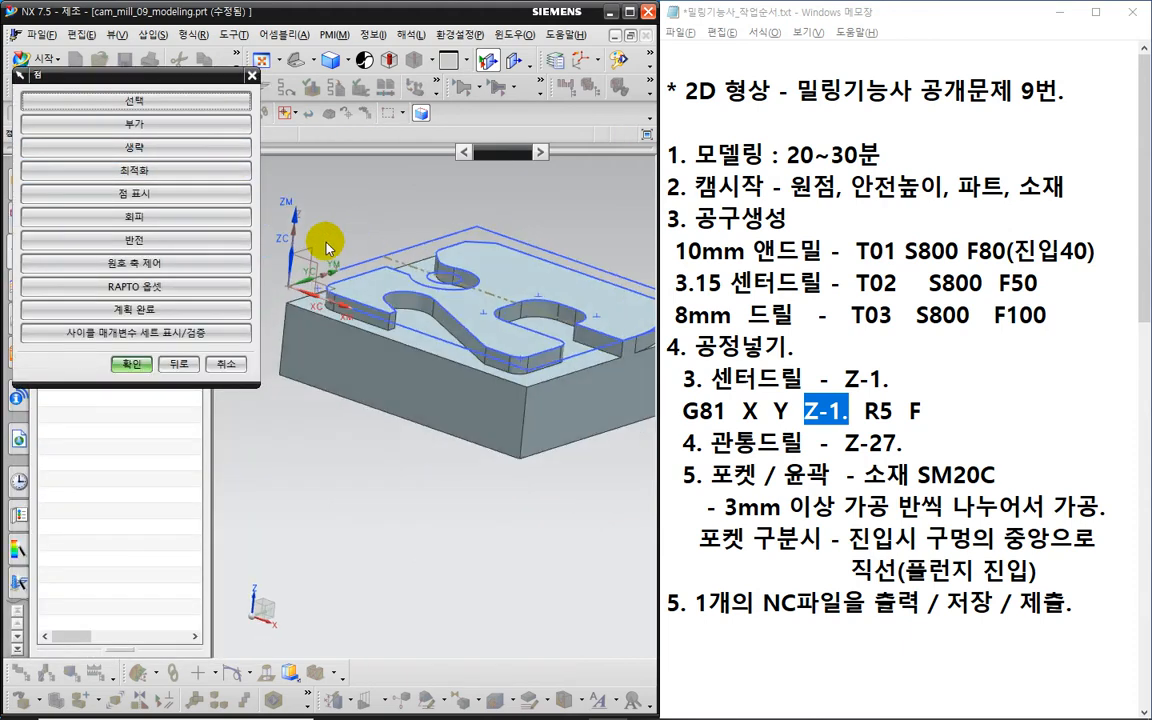
left_click(160, 103)
scroll(455, 262, "up", 4)
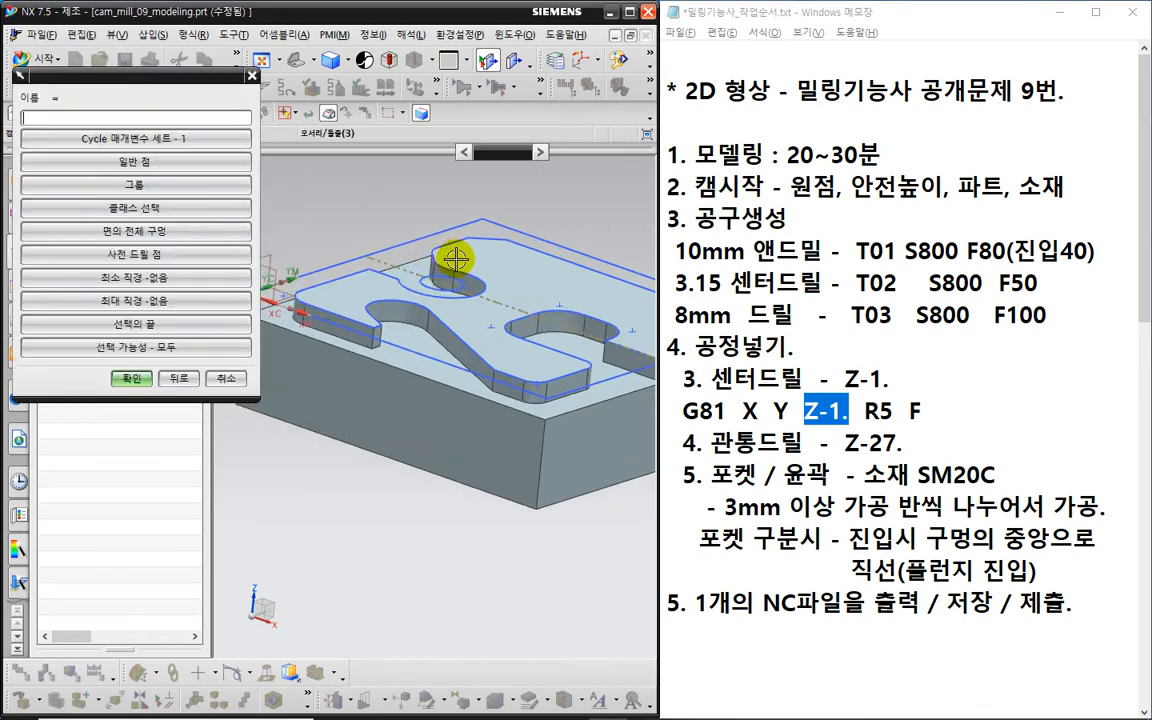
left_click(412, 285)
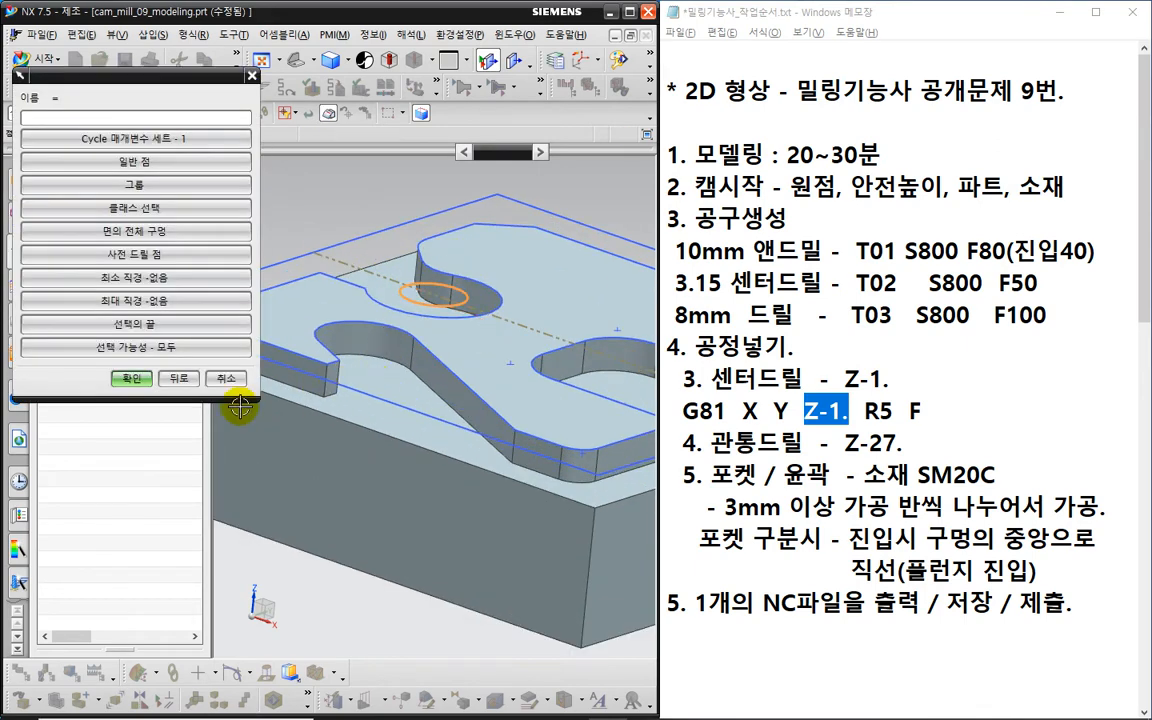
left_click(133, 380)
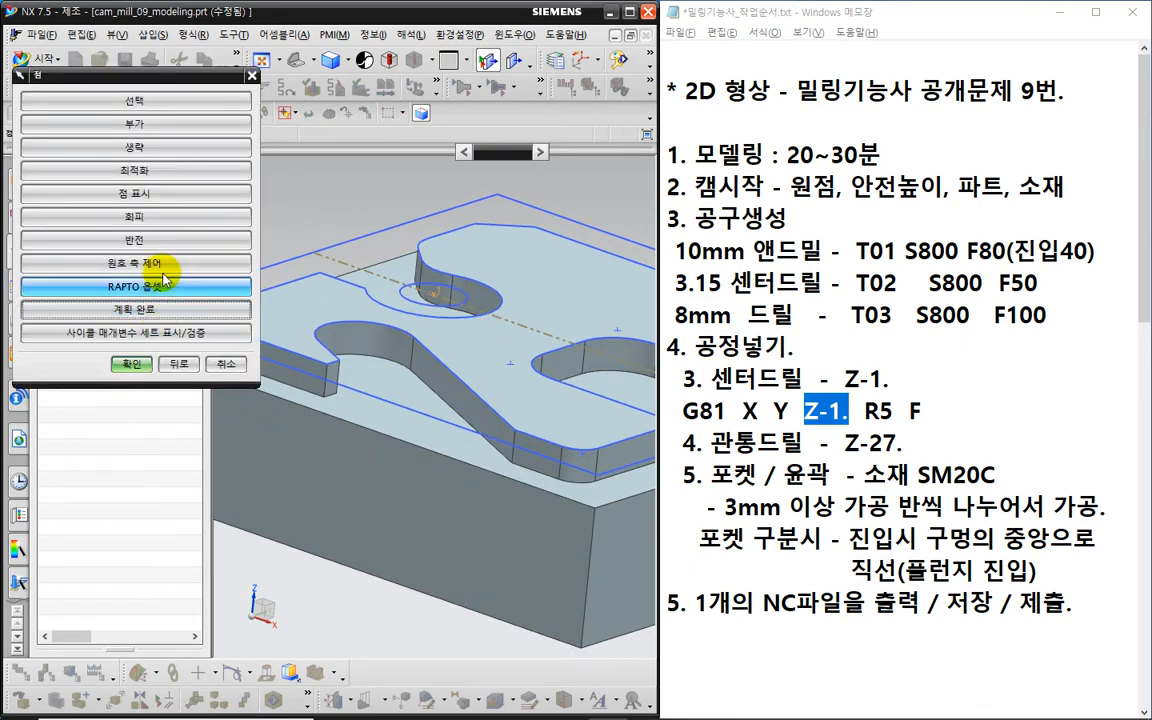
left_click(140, 362)
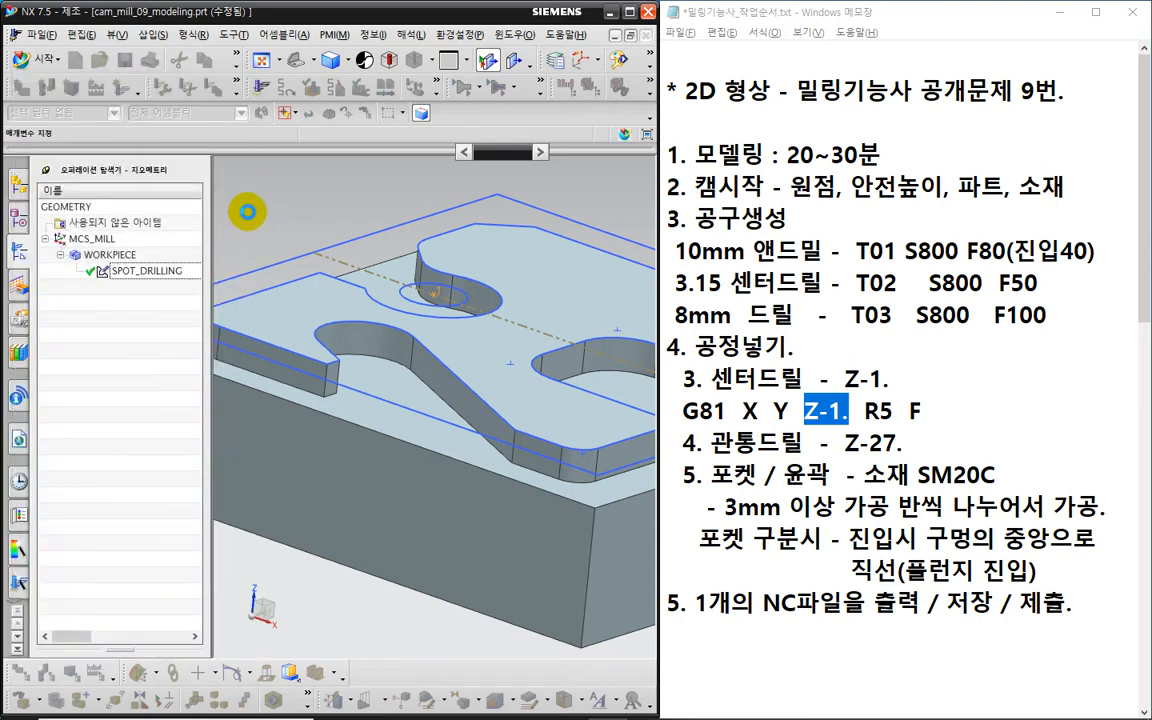
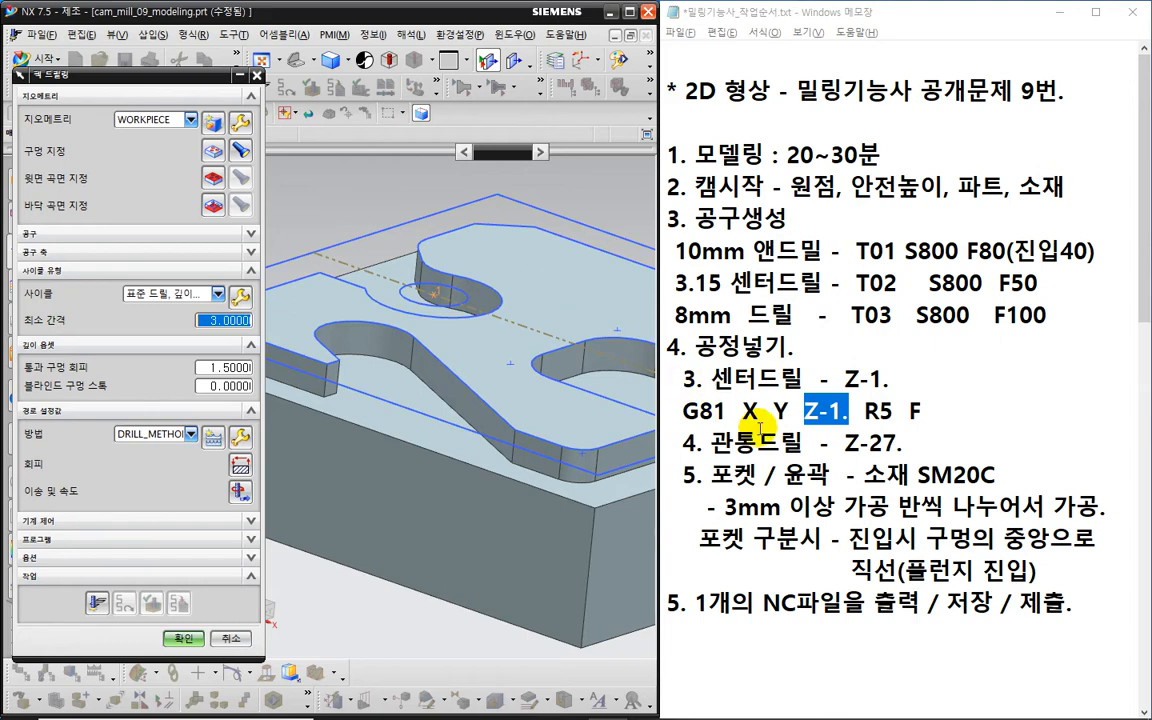
- Replace 27 with 25 in the 관통드릴 through-drill line of the Notepad notes
left_click_drag(868, 441, 895, 441)
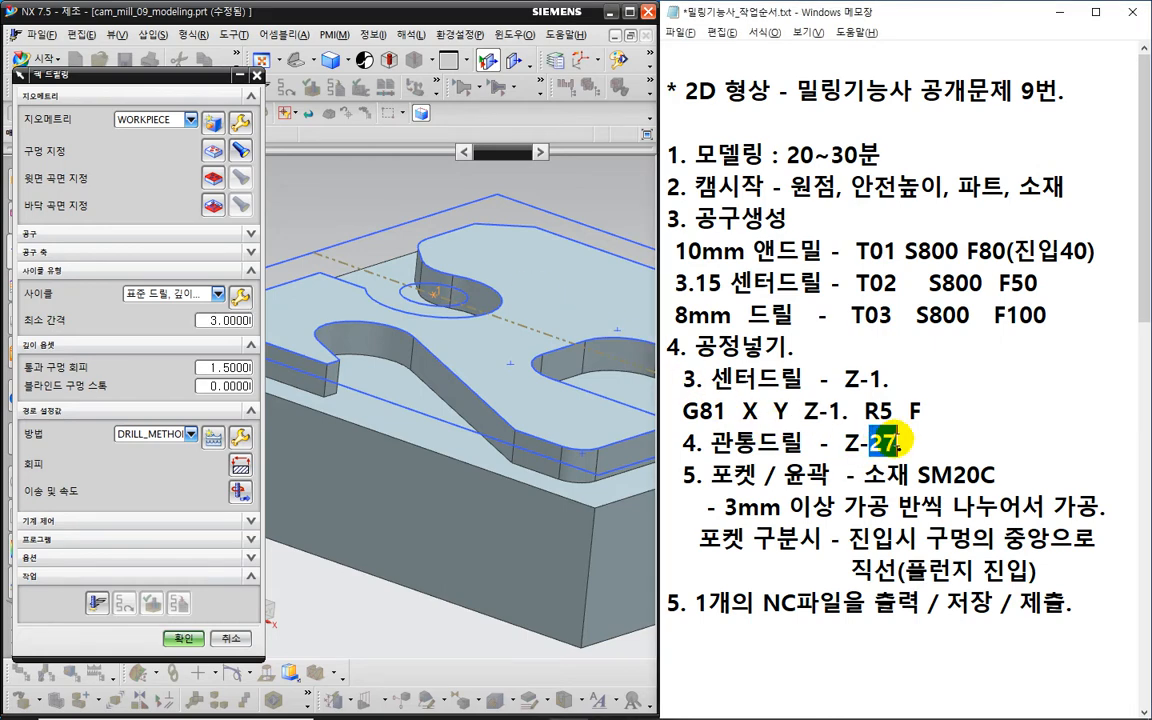
type("25")
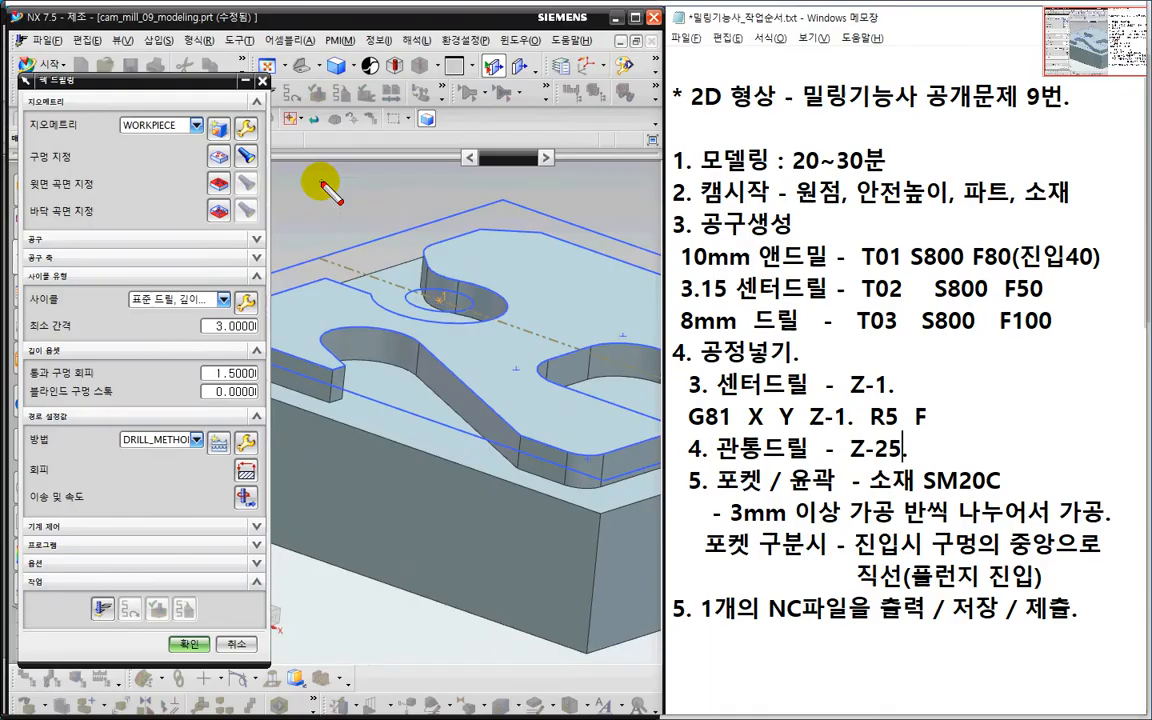
left_click_drag(314, 177, 438, 177)
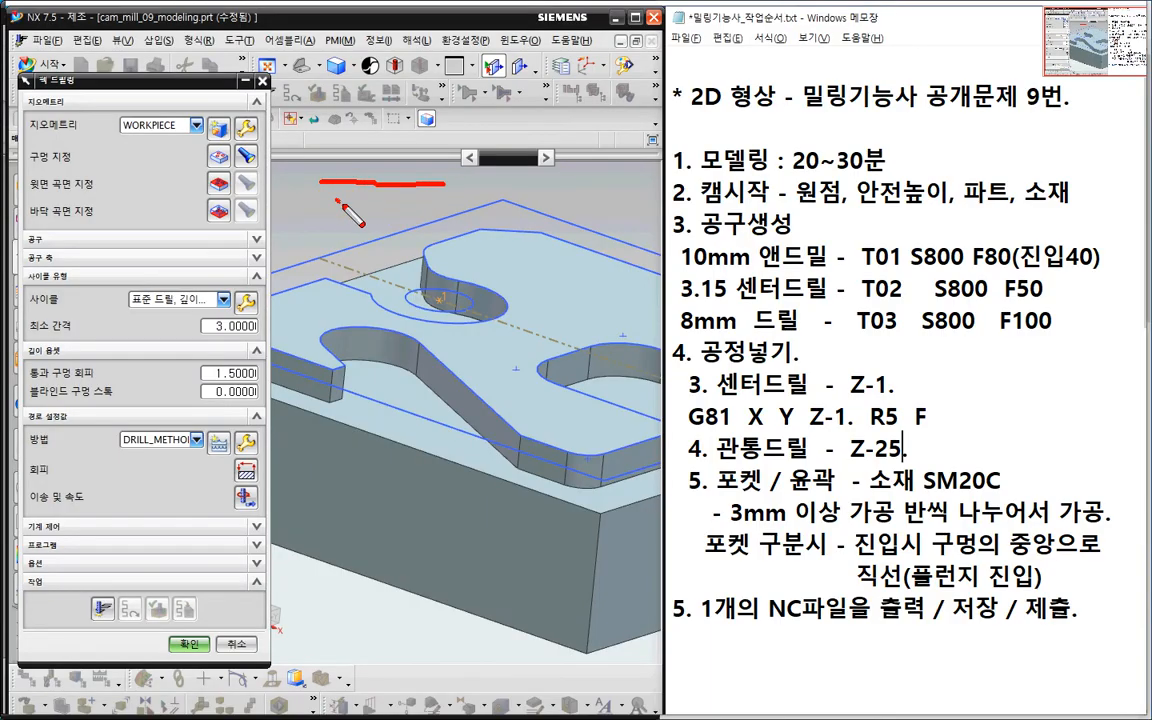
mouse_move(305, 183)
left_mouse_down()
mouse_move(385, 226)
mouse_move(424, 199)
mouse_move(337, 193)
mouse_move(359, 151)
left_mouse_up()
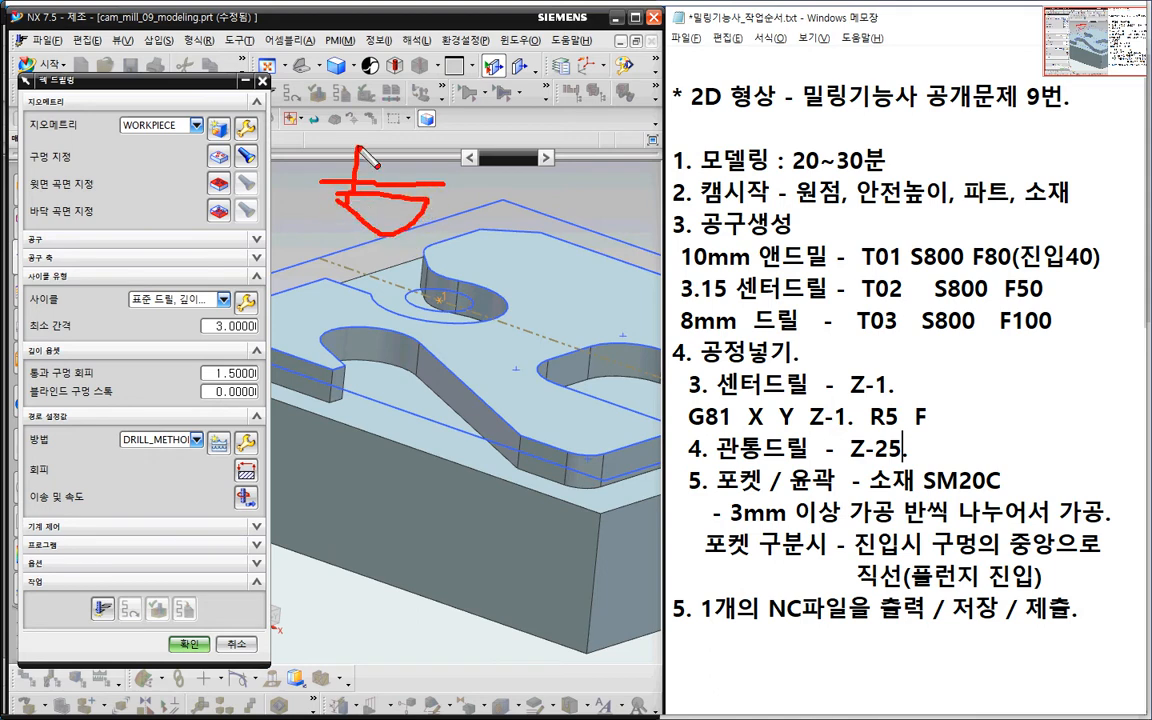
left_click_drag(415, 207, 416, 193)
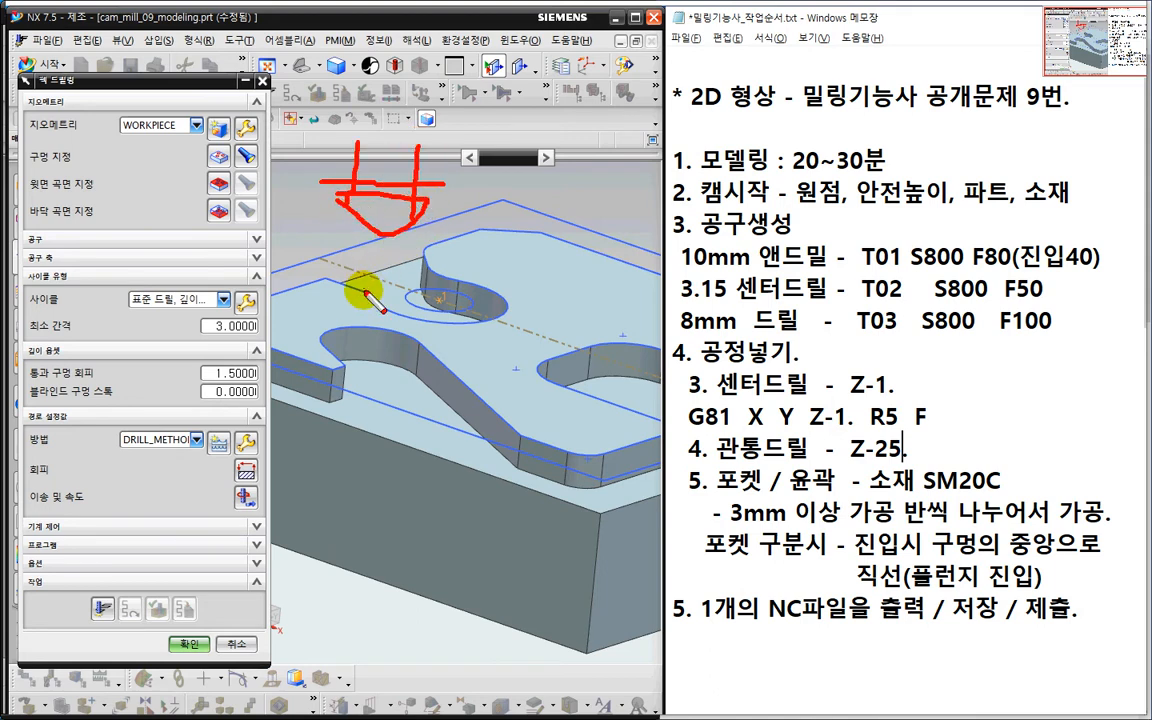
key("Escape")
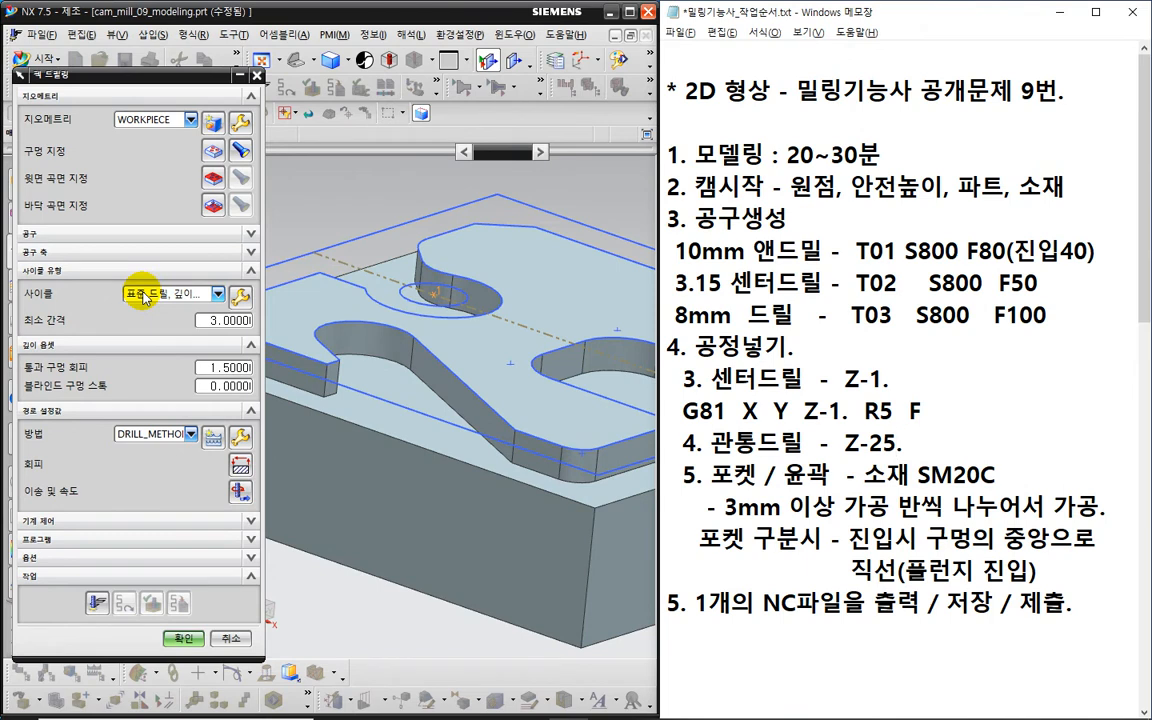
- Set minimum clearance to 5, then try a tool-tip cycle depth entry and cancel it
double_click(221, 321)
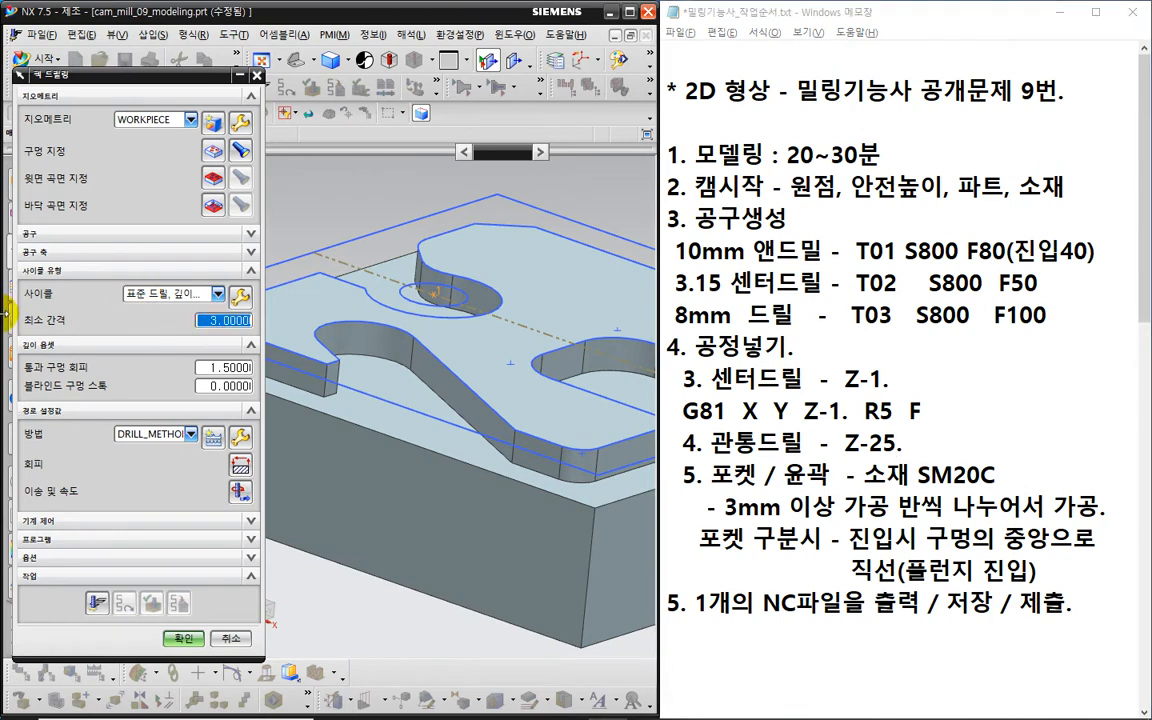
type("5")
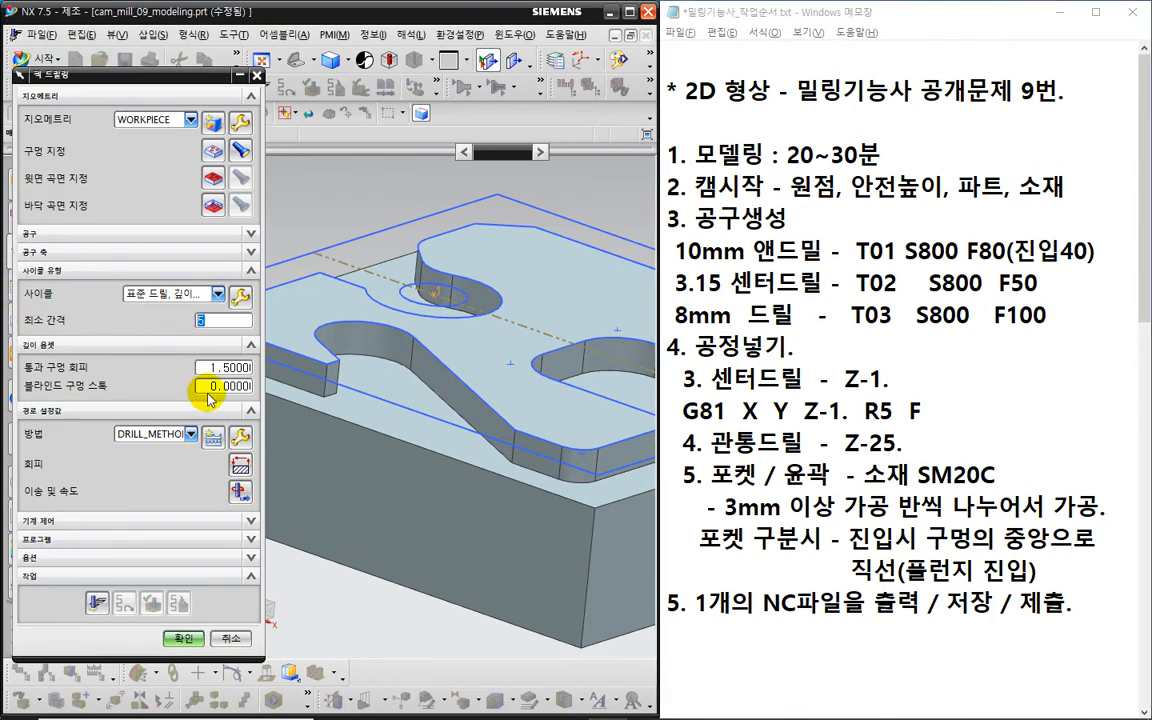
left_click(242, 300)
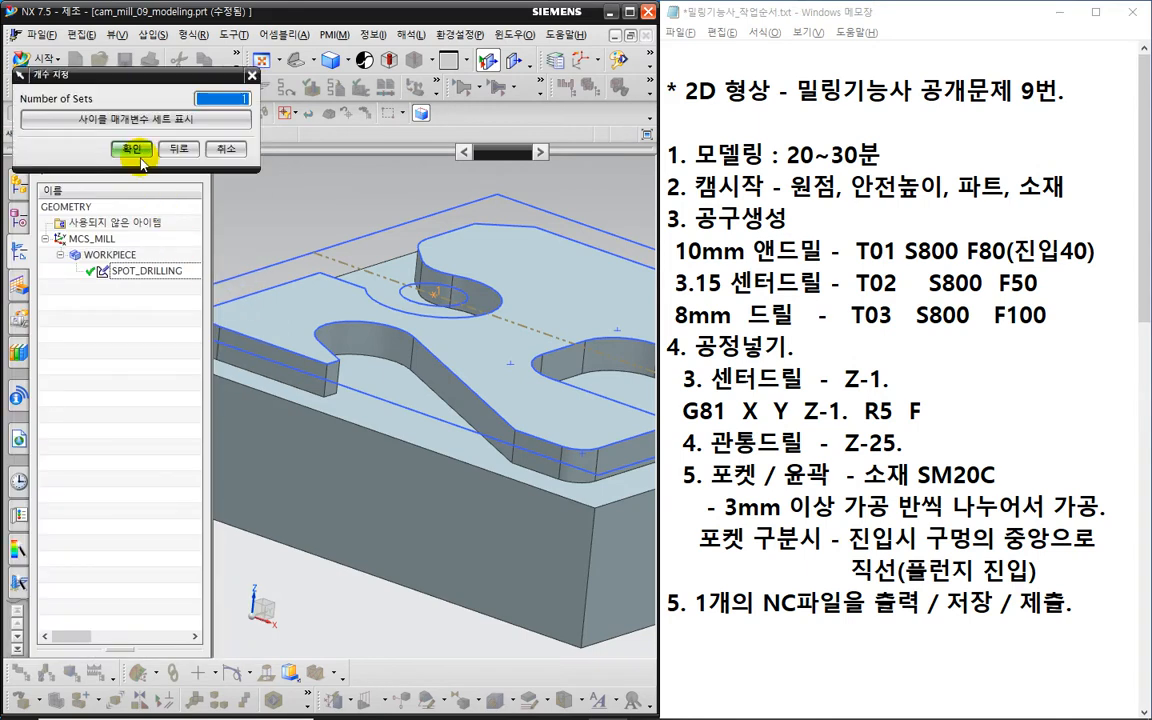
left_click(142, 154)
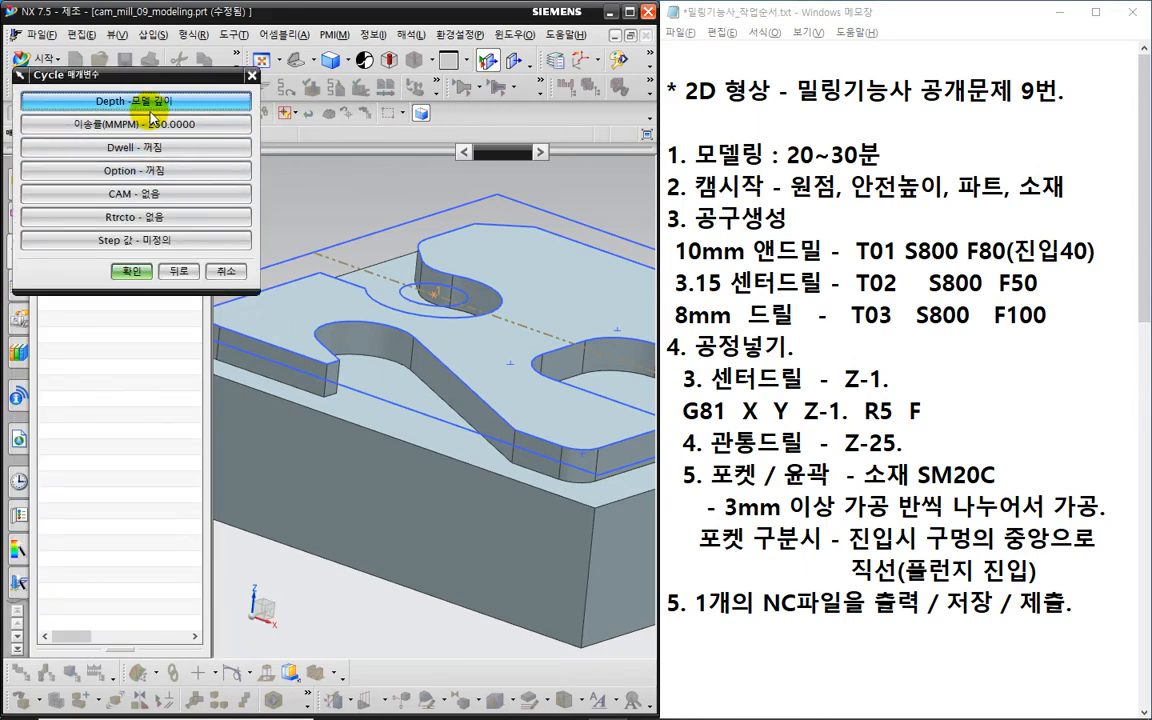
left_click(155, 107)
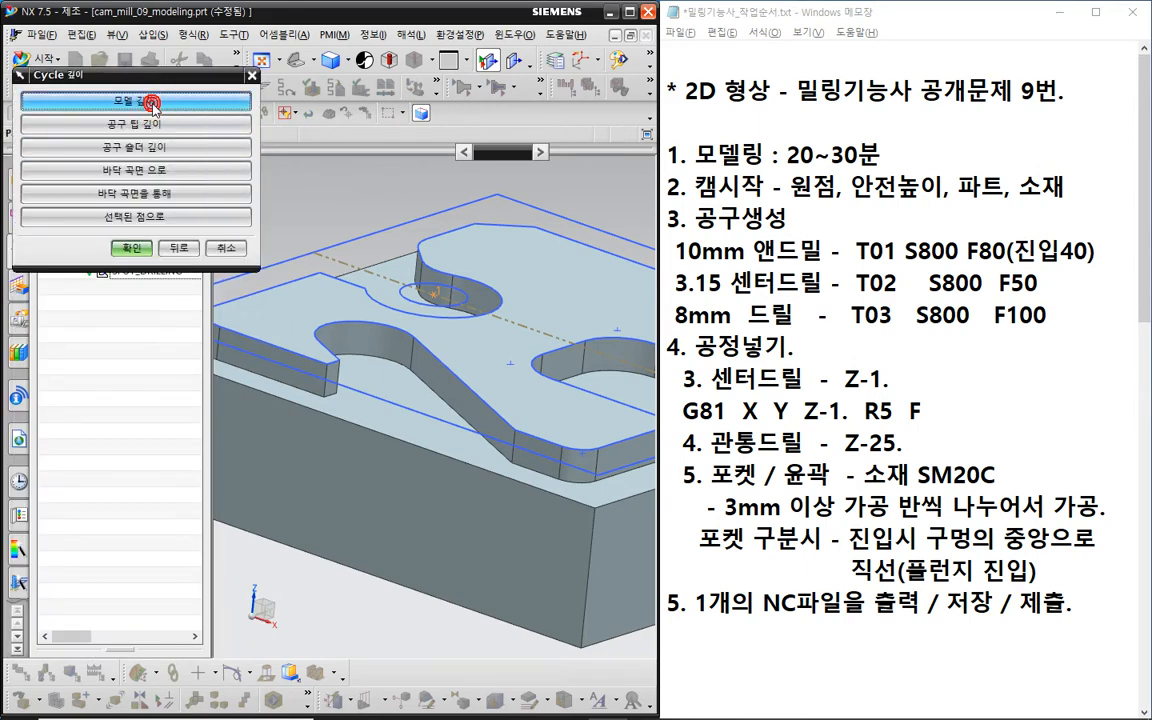
left_click(148, 125)
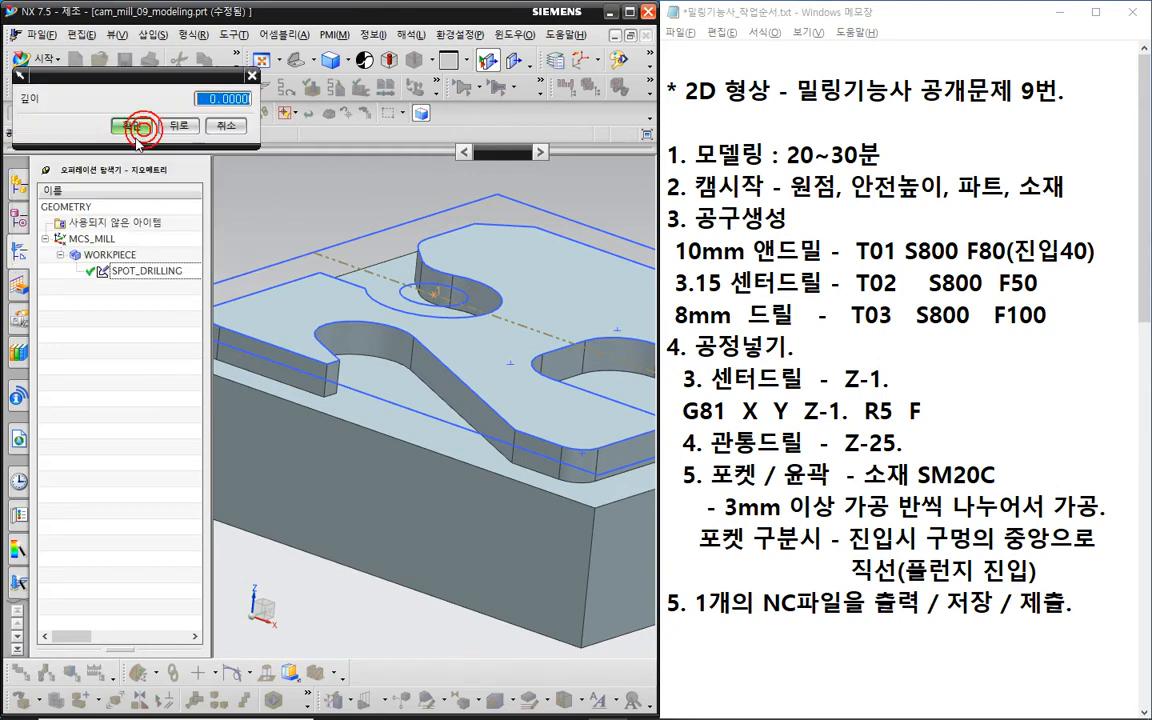
type("27")
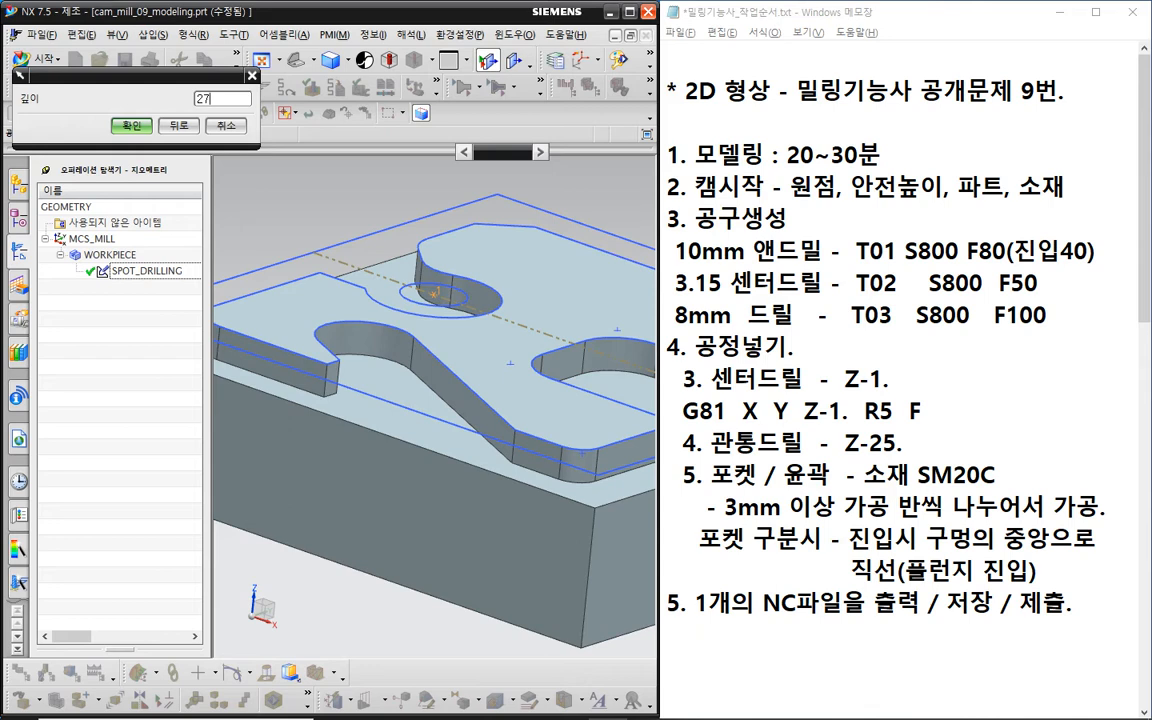
left_click(225, 129)
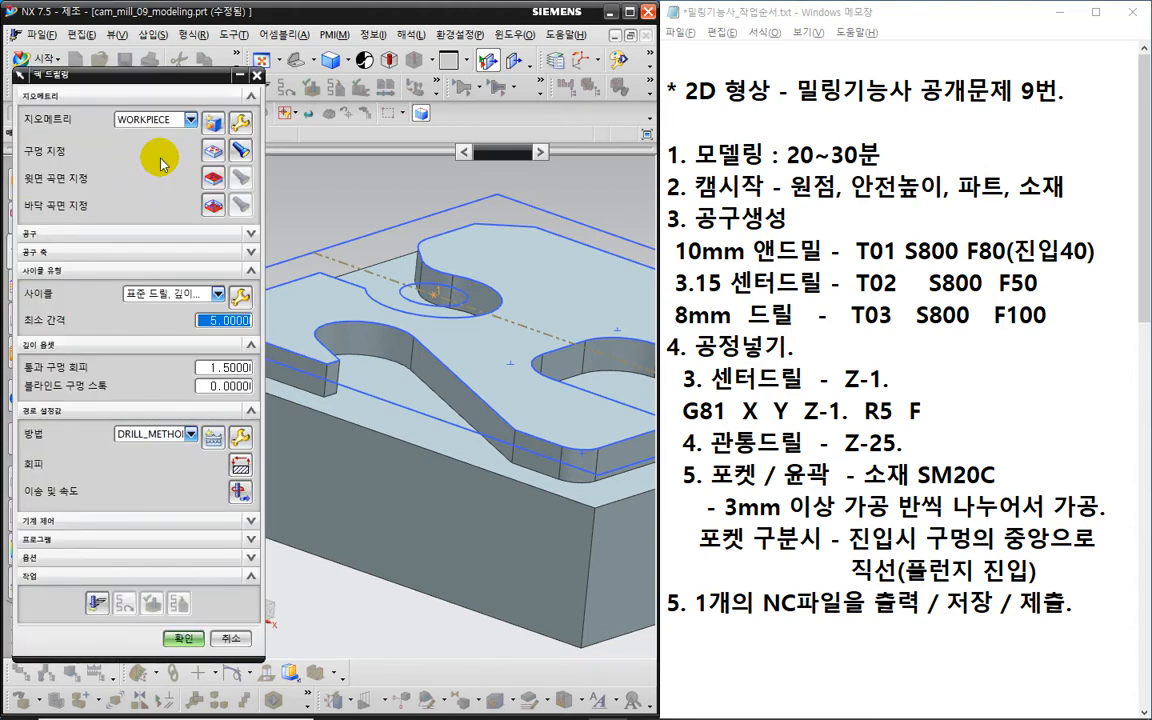
- Start another tool-tip cycle depth entry and cancel it again
left_click(240, 296)
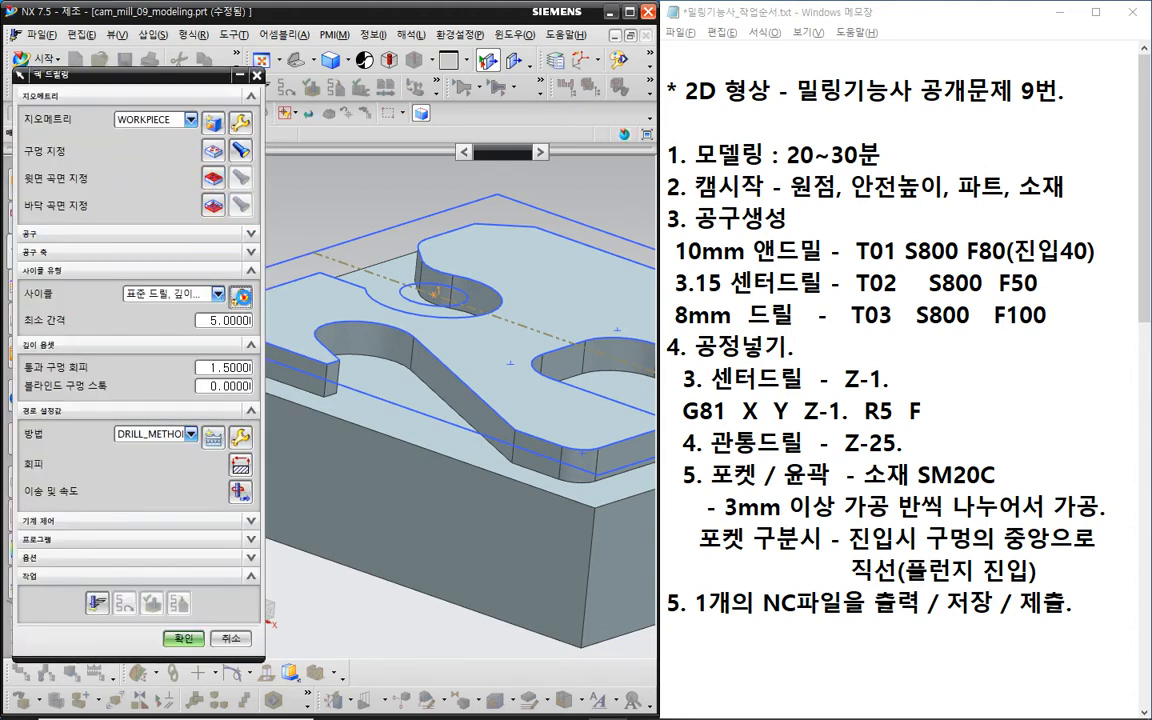
left_click(131, 148)
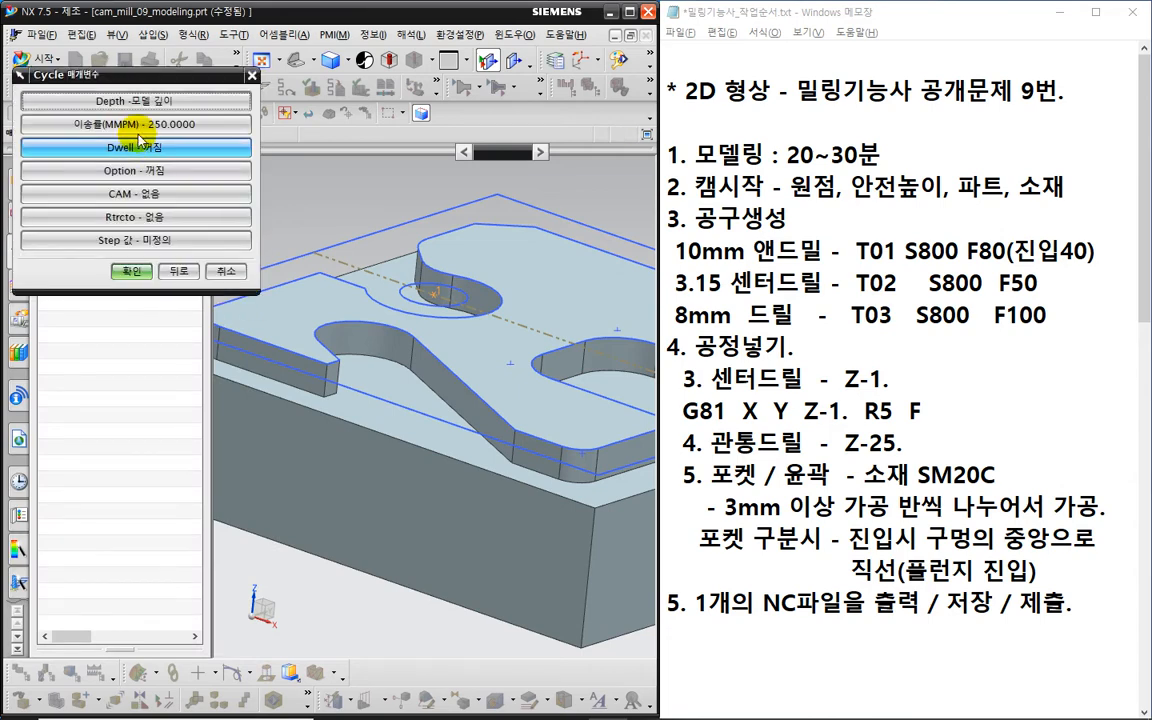
left_click(137, 100)
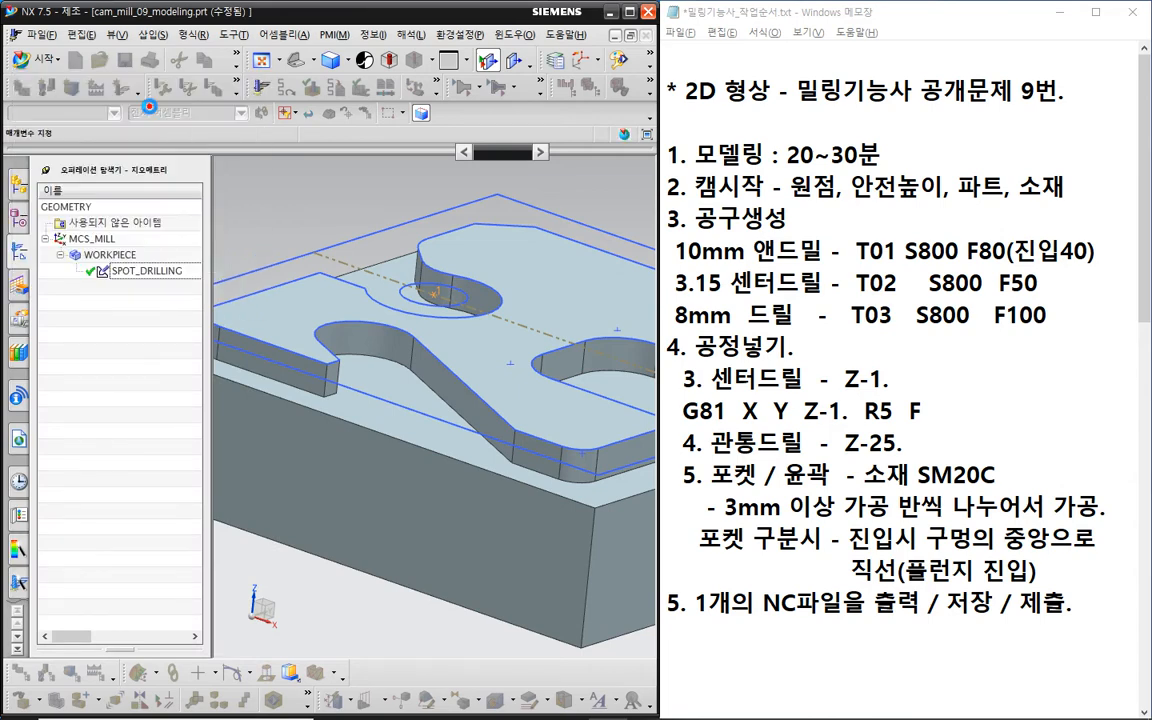
left_click(135, 125)
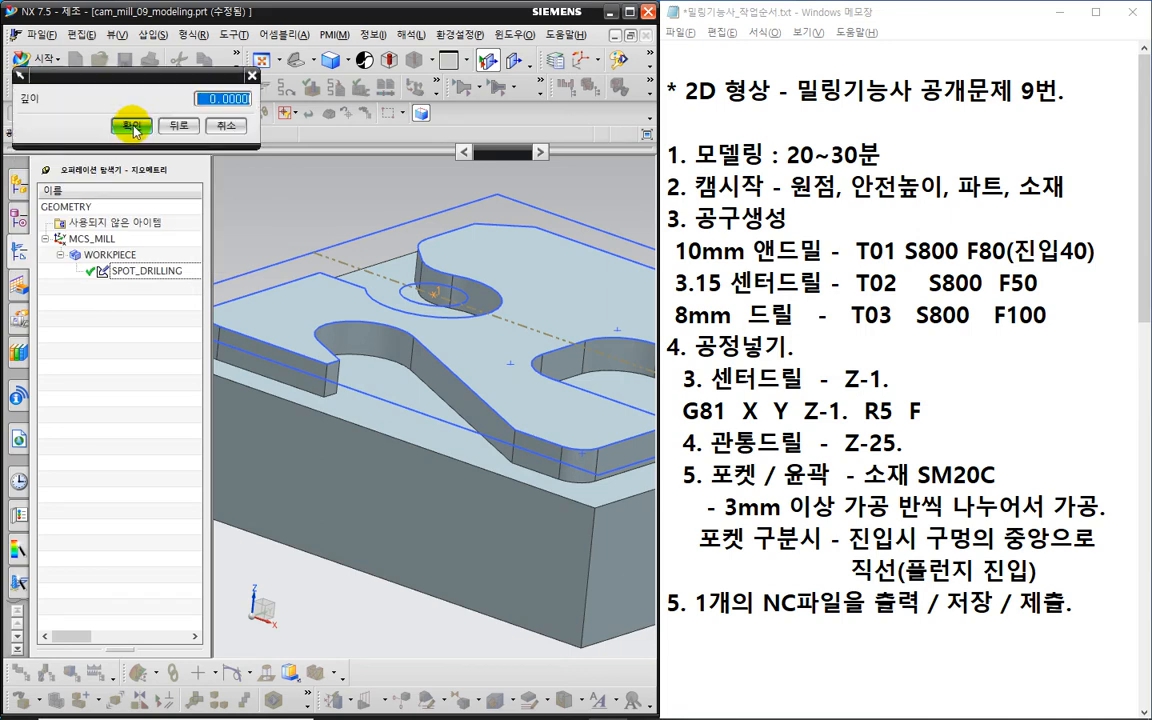
type("27")
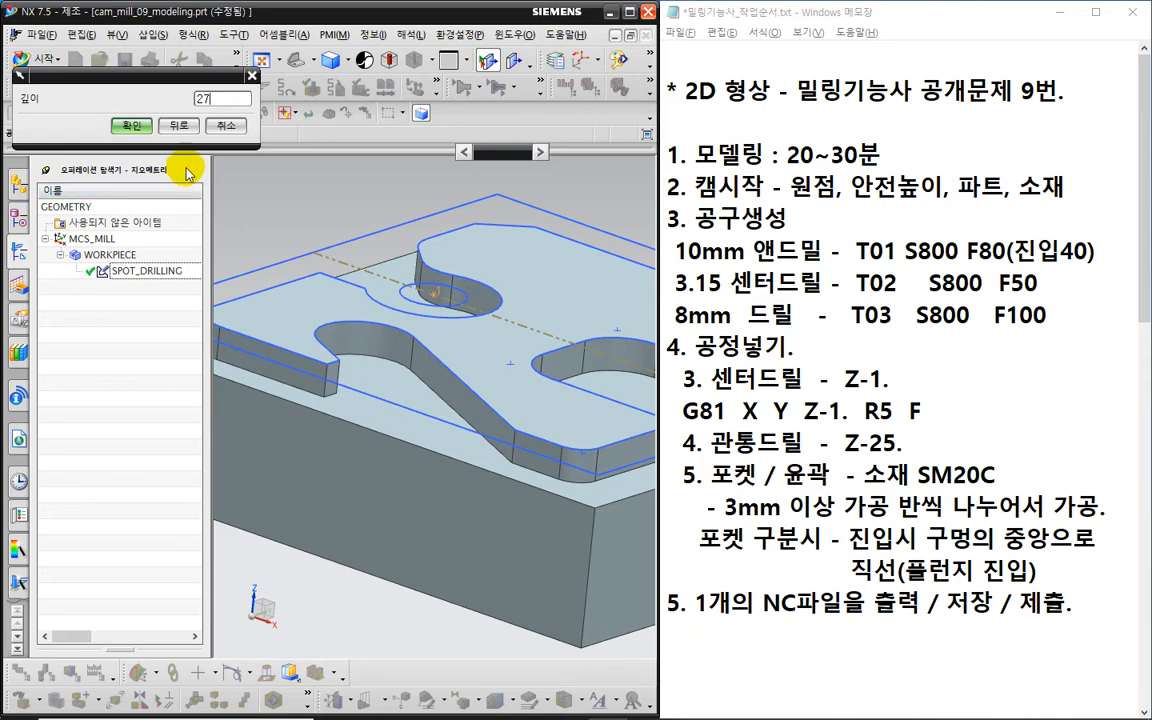
left_click(226, 128)
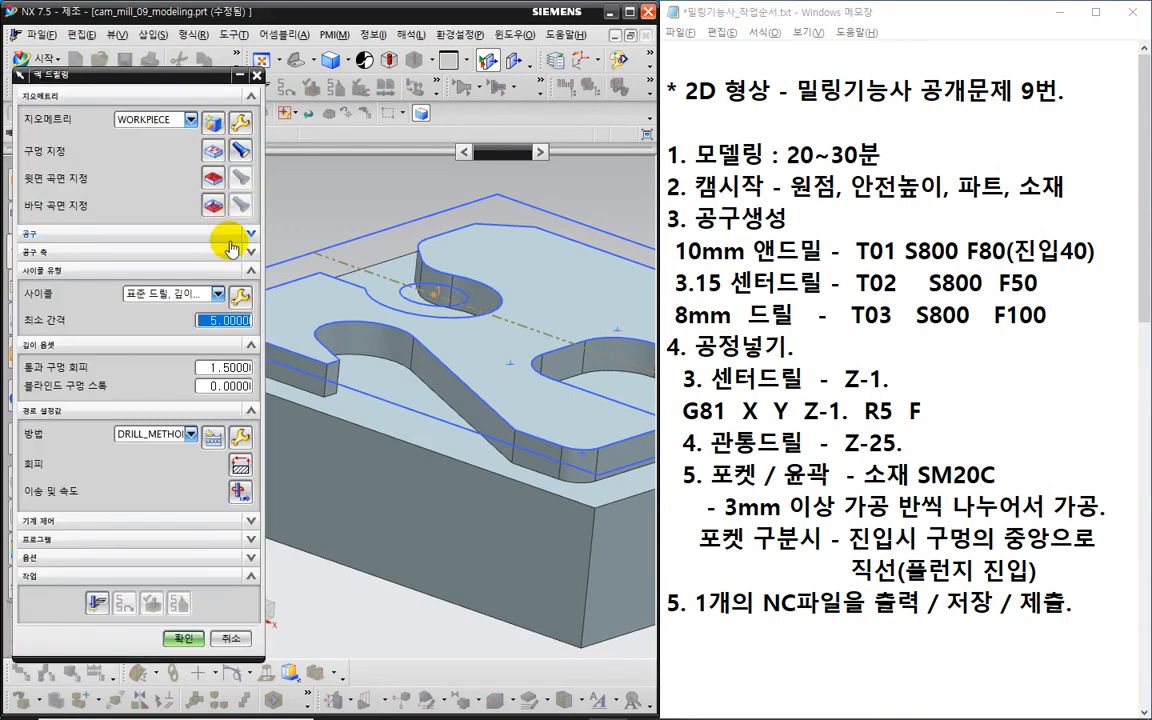
- Set the drilling cycle depth to a tool-tip depth of 27
left_click(240, 296)
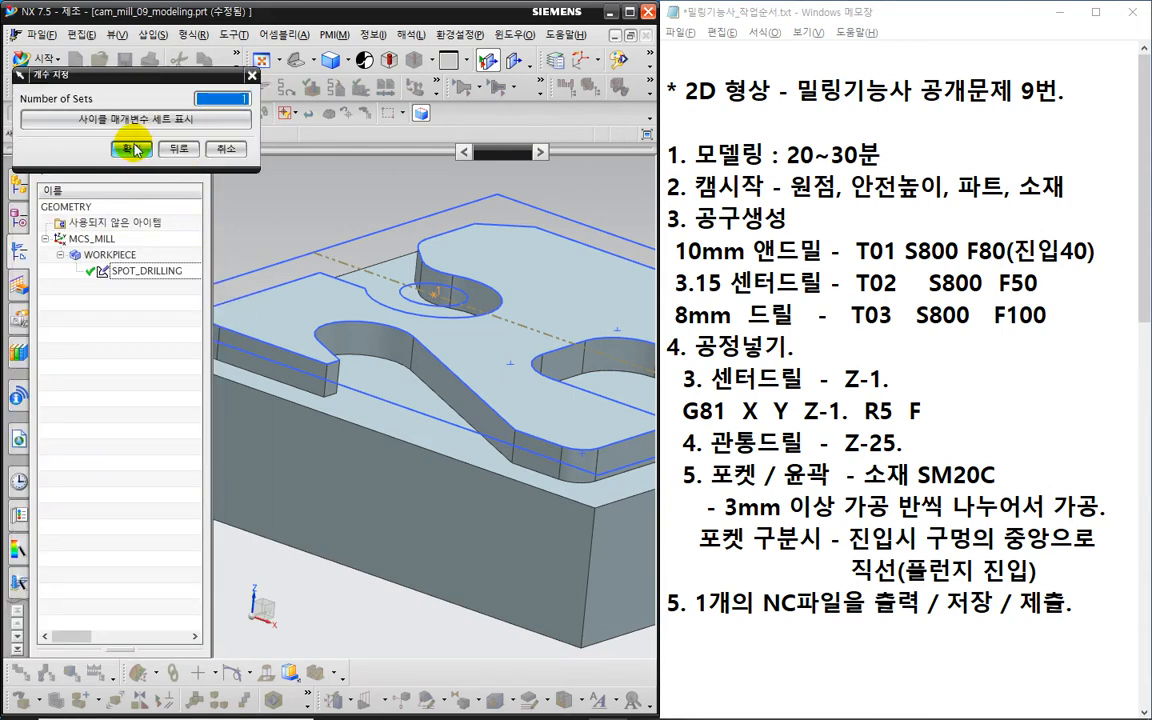
left_click(135, 150)
left_click(137, 119)
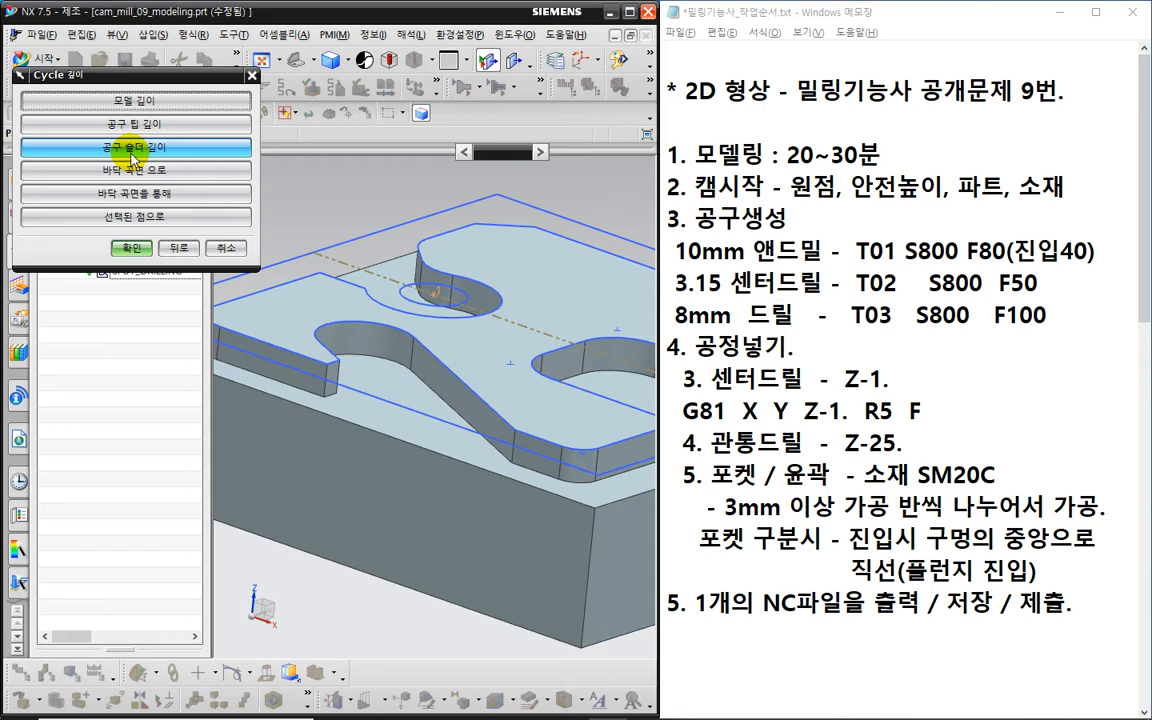
left_click(184, 124)
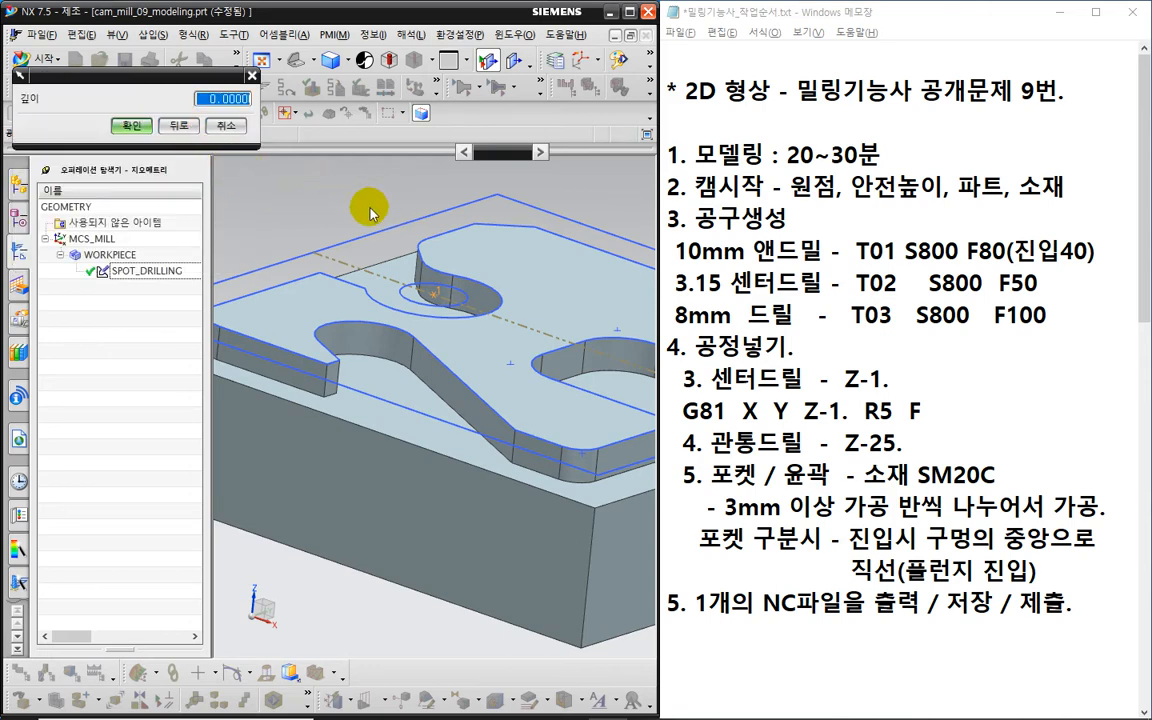
type("27")
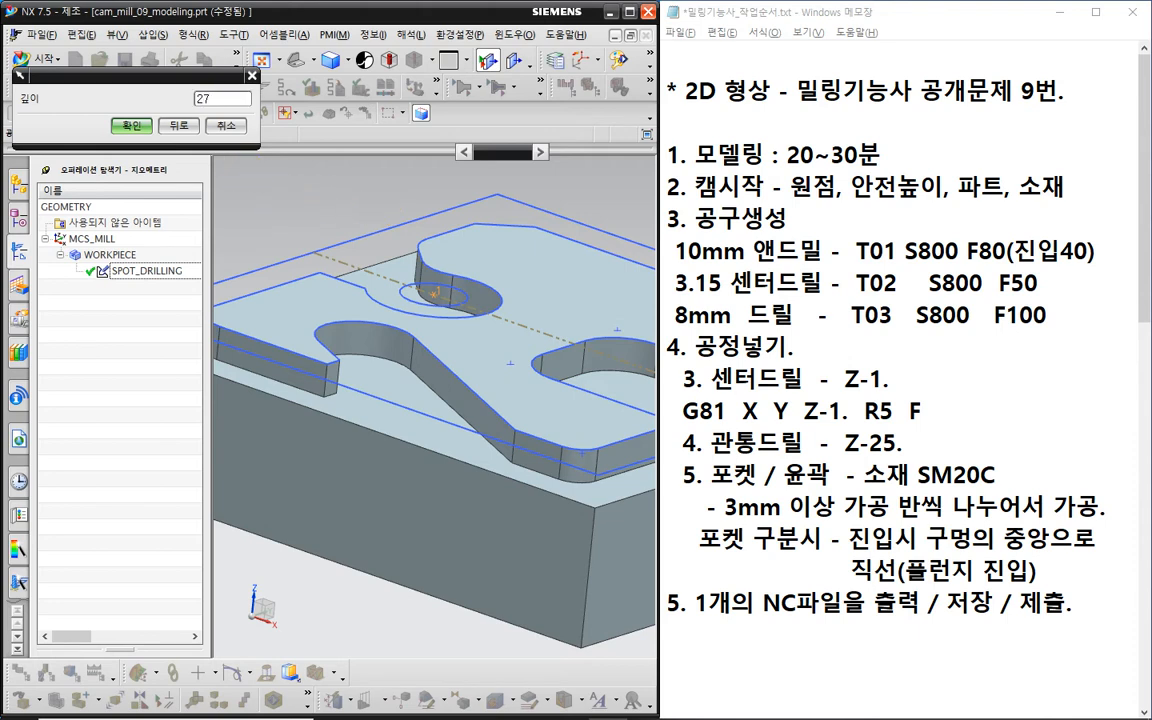
left_click(134, 127)
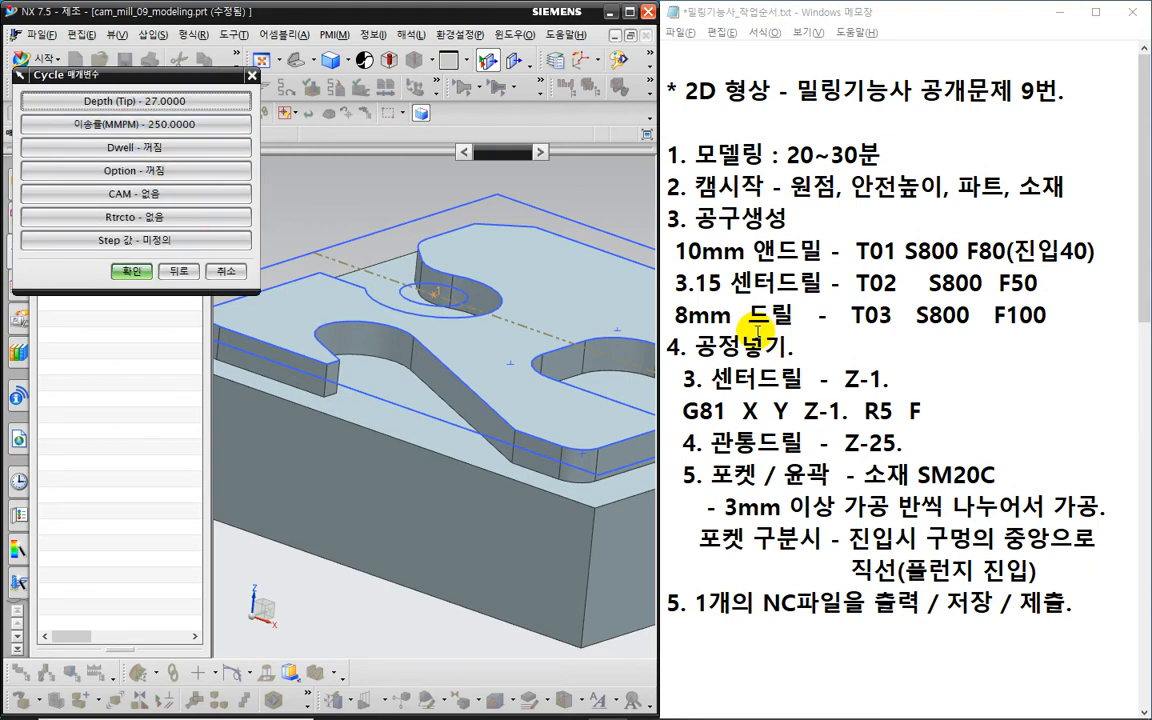
- Orbit the part to check the hole, then bring up the cycle's Step values
middle_click_drag(419, 327, 473, 404)
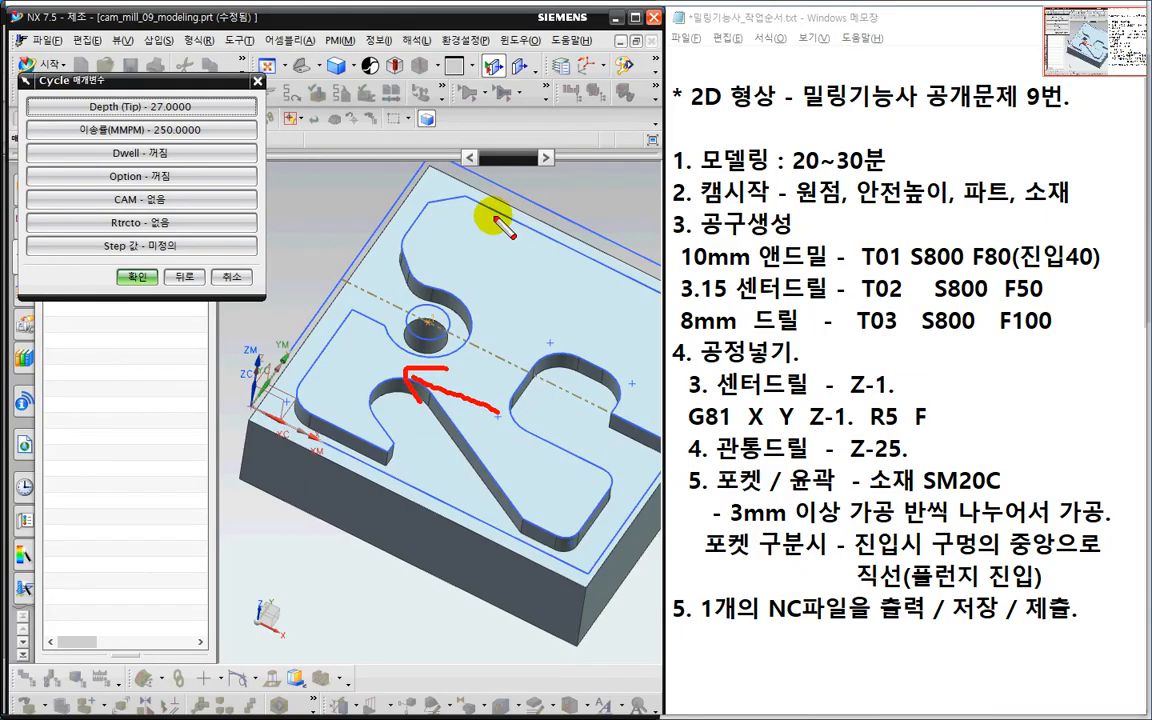
mouse_move(505, 145)
left_mouse_down()
mouse_move(325, 428)
mouse_move(235, 462)
mouse_move(250, 380)
mouse_move(350, 195)
mouse_move(445, 130)
mouse_move(503, 150)
left_mouse_up()
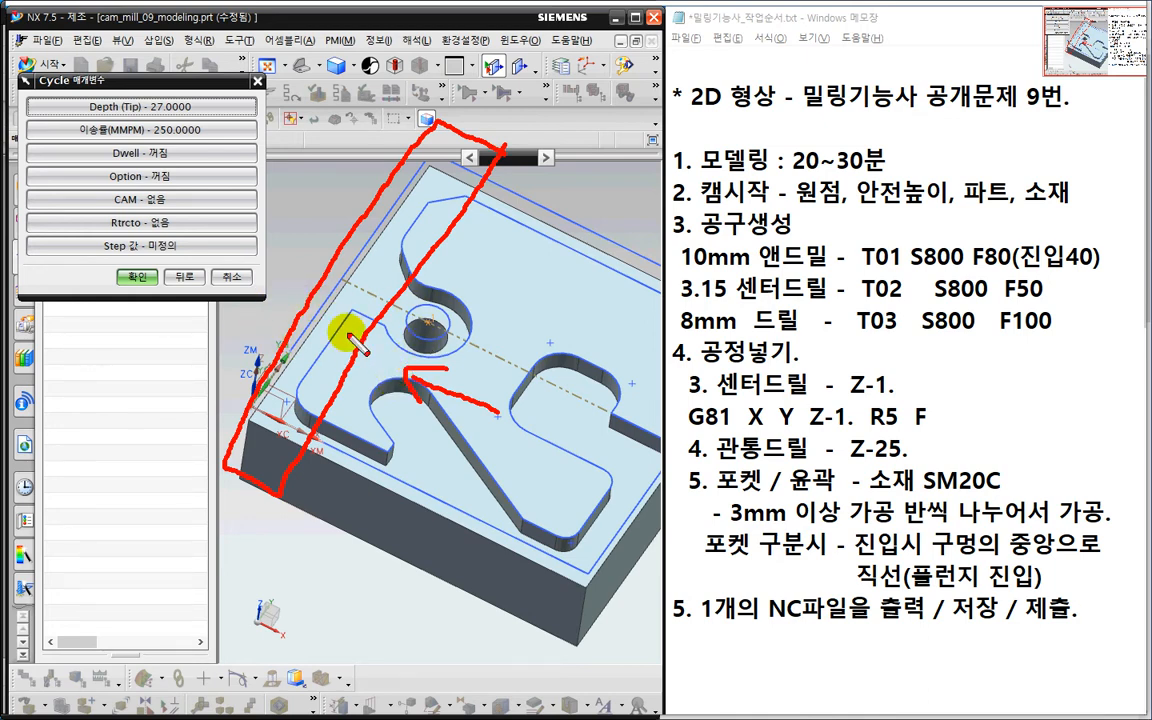
key("Escape")
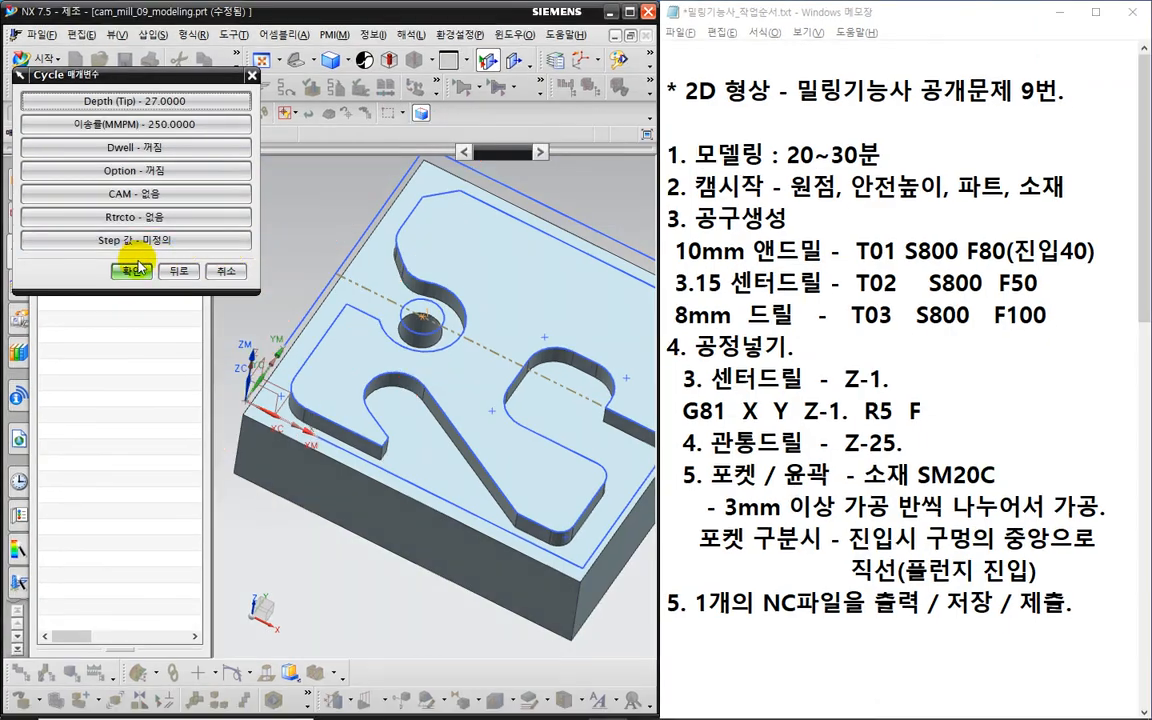
key("ctrl+2")
mouse_move(142, 260)
left_mouse_down()
mouse_move(102, 238)
mouse_move(133, 256)
left_mouse_up()
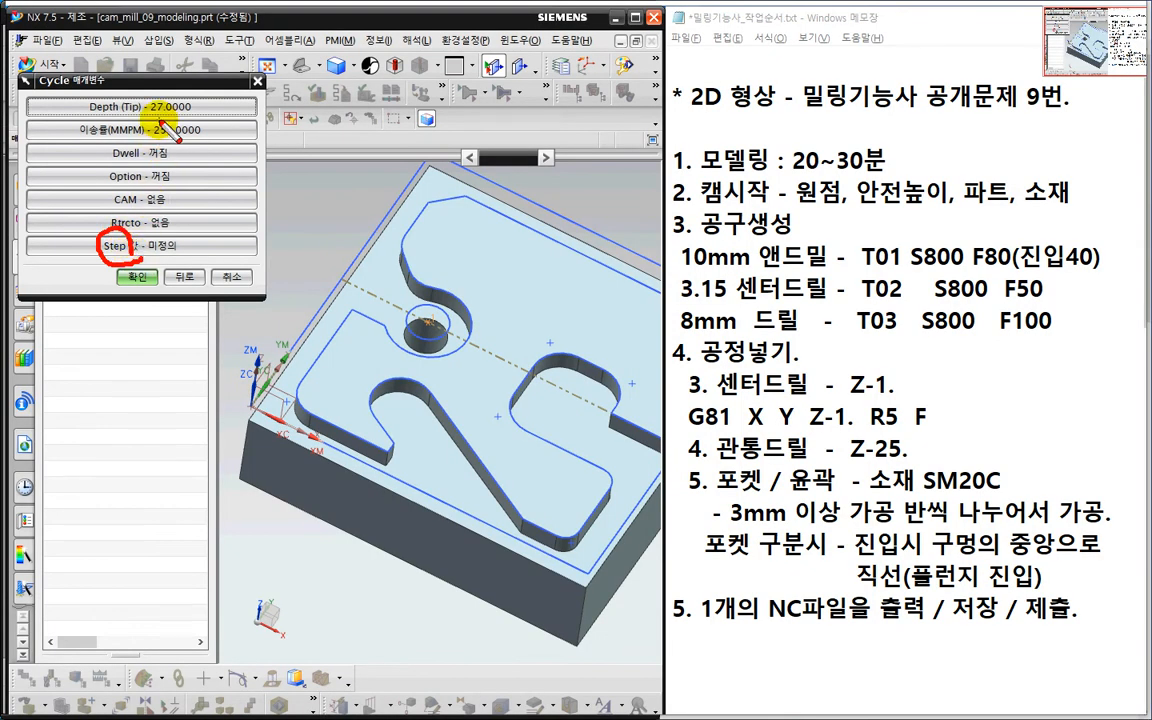
left_click_drag(159, 120, 142, 88)
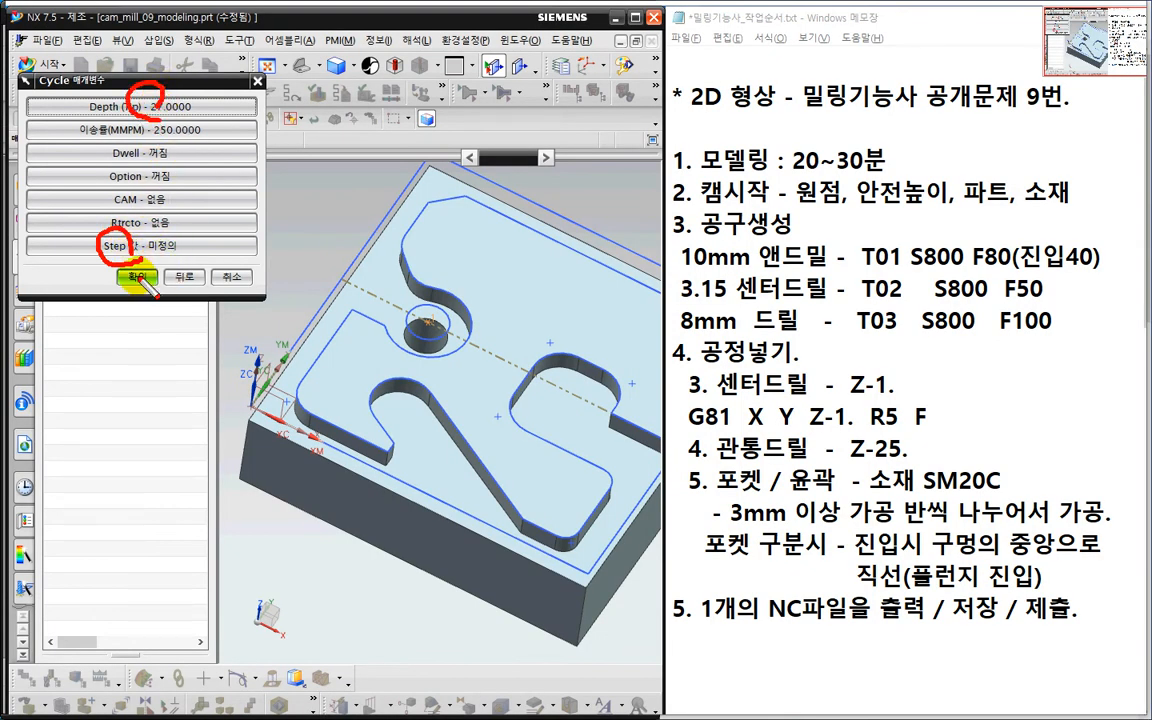
key("Escape")
left_click(154, 244)
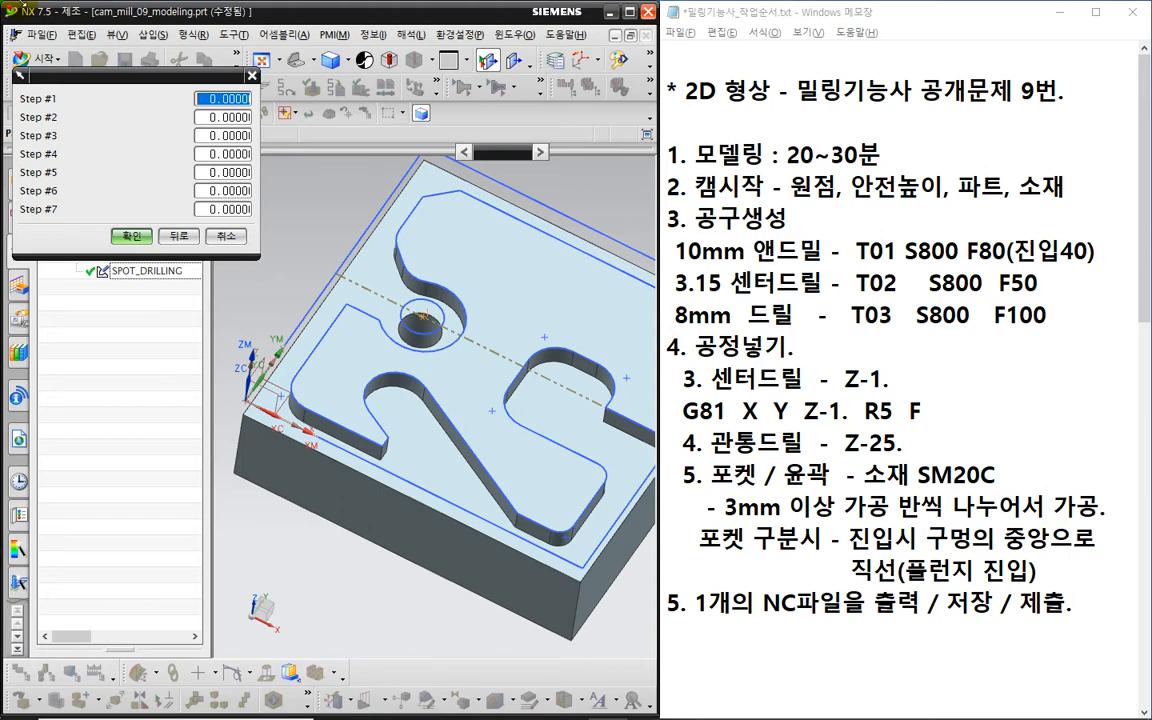
- Enter 2 as peck Step #1, note Q2 on the G83 line, and confirm both cycle dialogs
type("2")
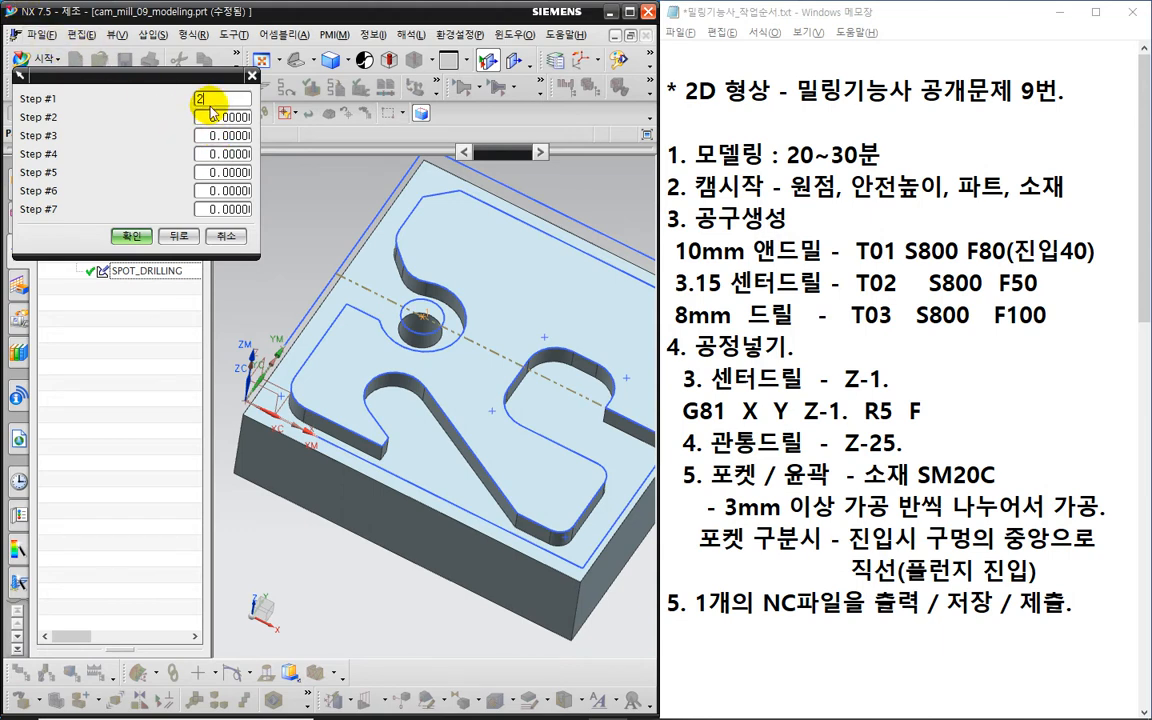
left_click(210, 117)
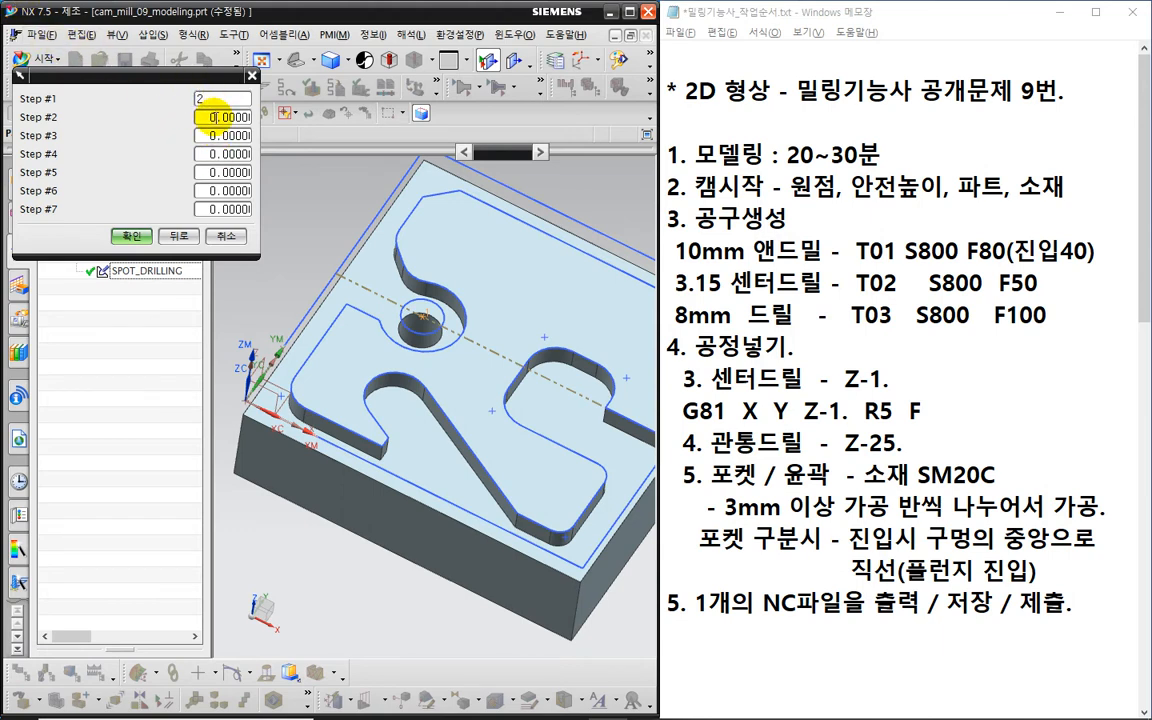
left_click(919, 449)
key("Return")
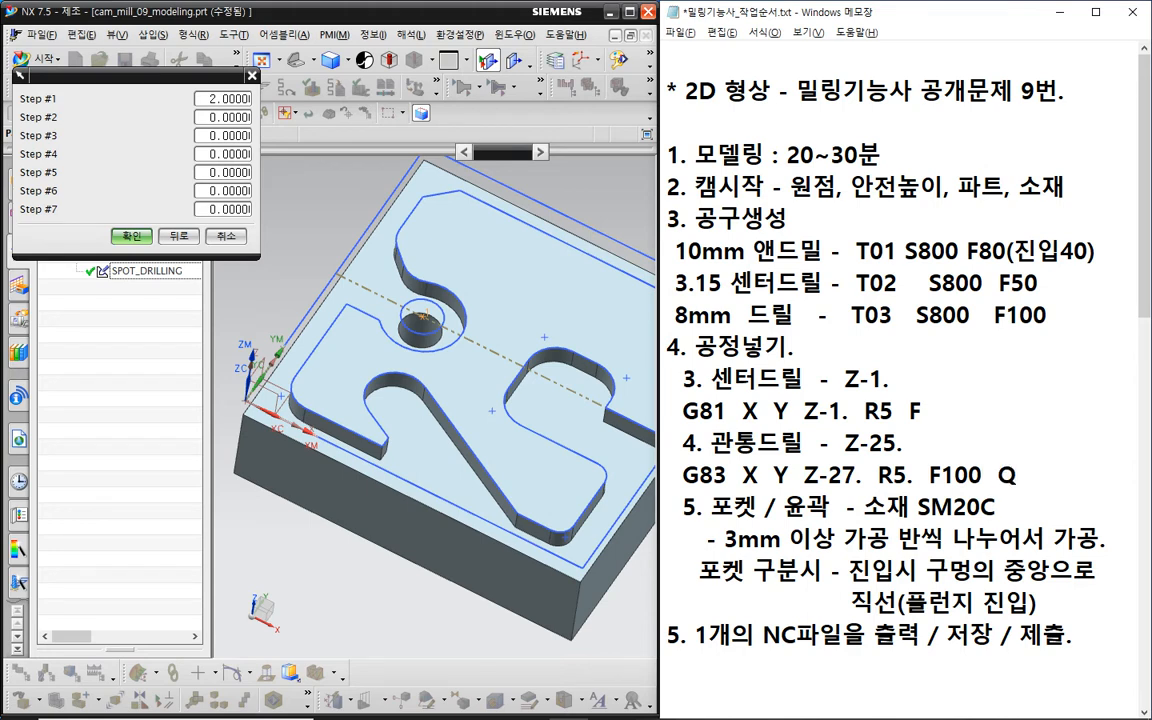
type("2")
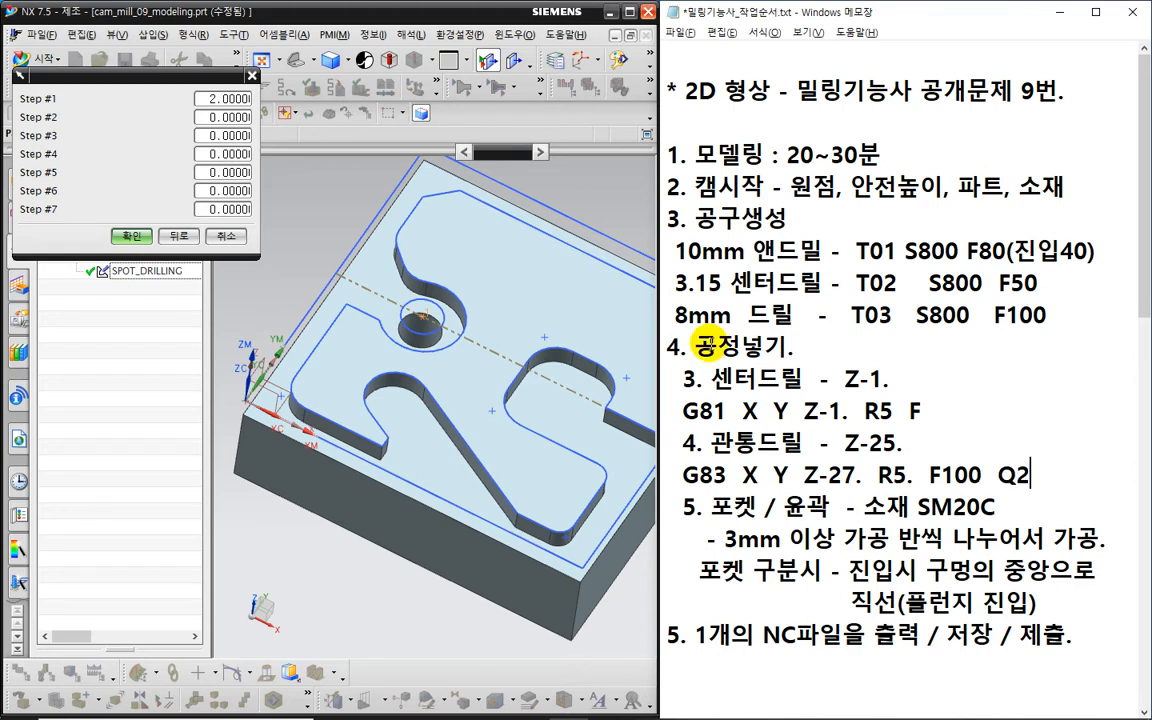
left_click(132, 239)
left_click(123, 266)
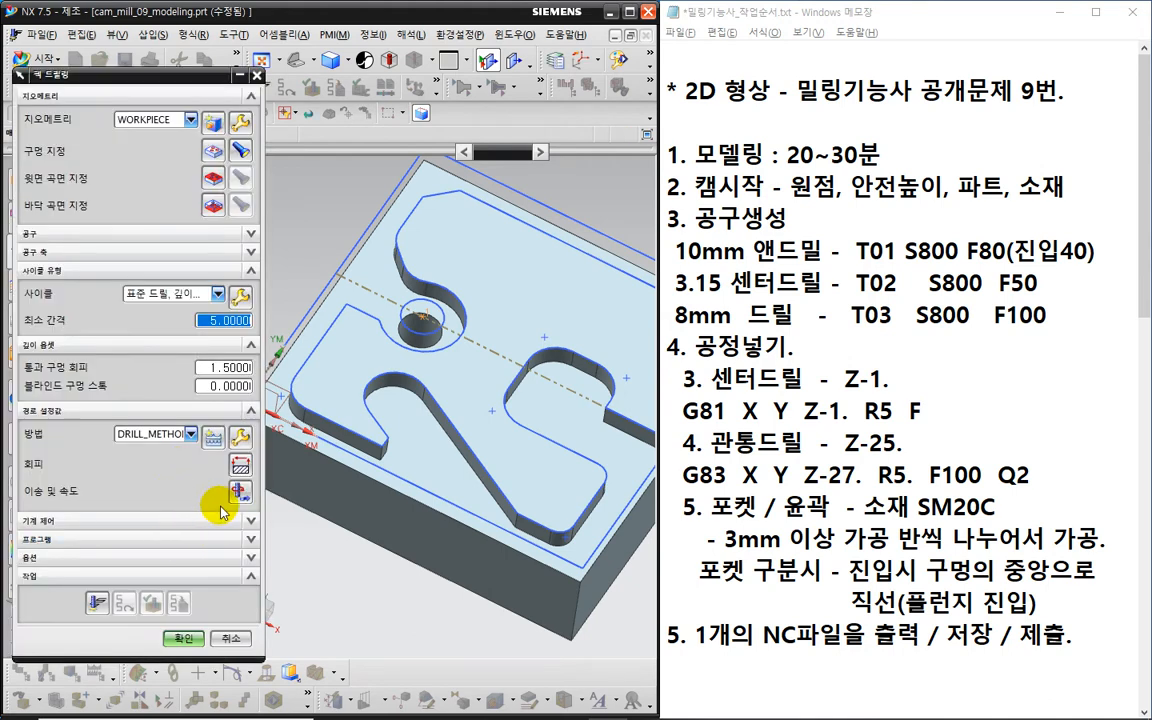
- Set the peck drilling spindle speed to 800 rpm and cutting feed to 100
left_click(238, 490)
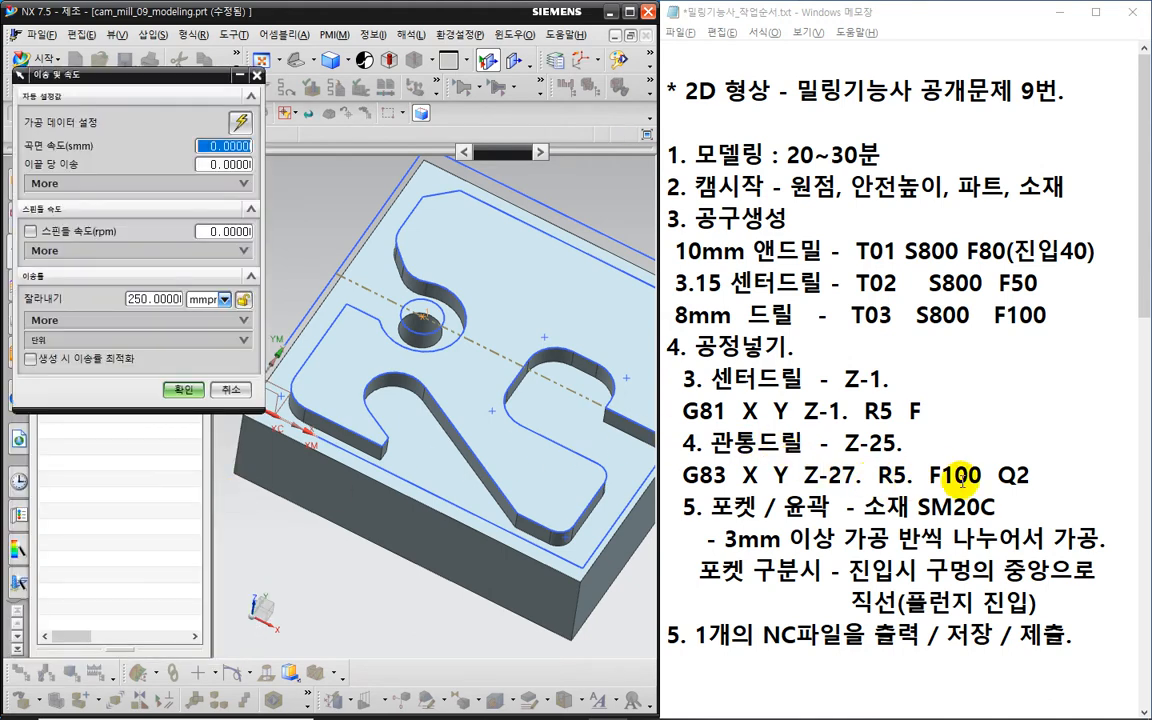
left_click(992, 481)
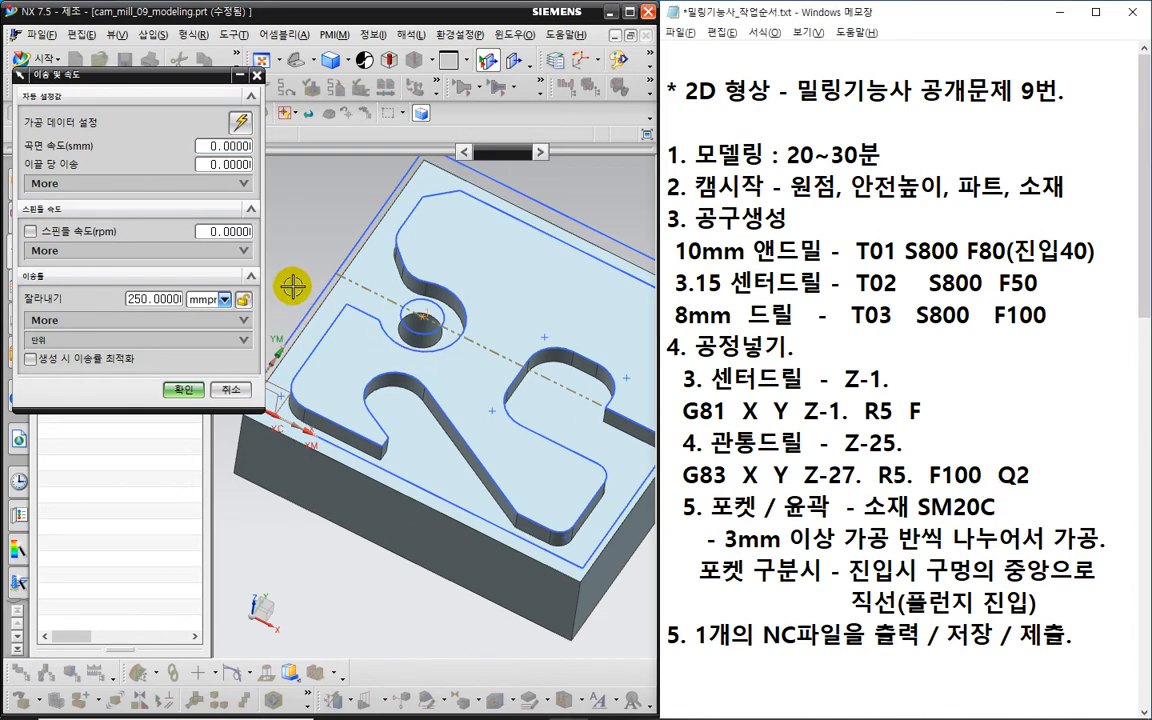
left_click(30, 235)
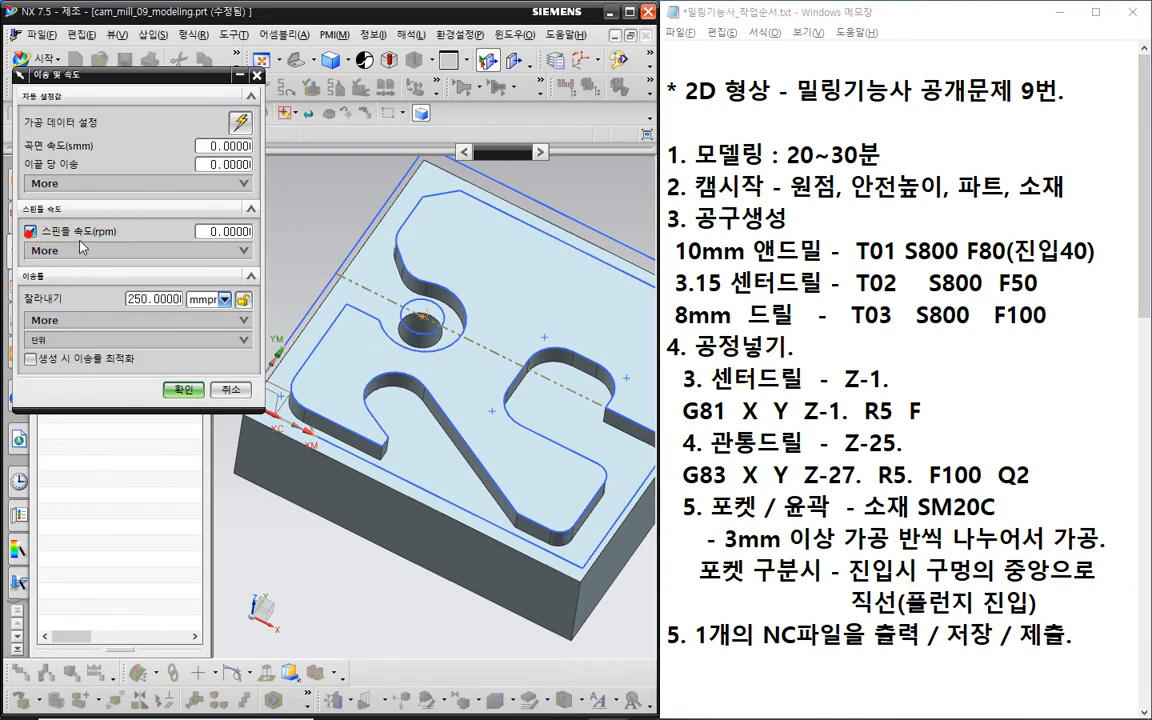
left_click(213, 233)
type("800")
left_click(166, 300)
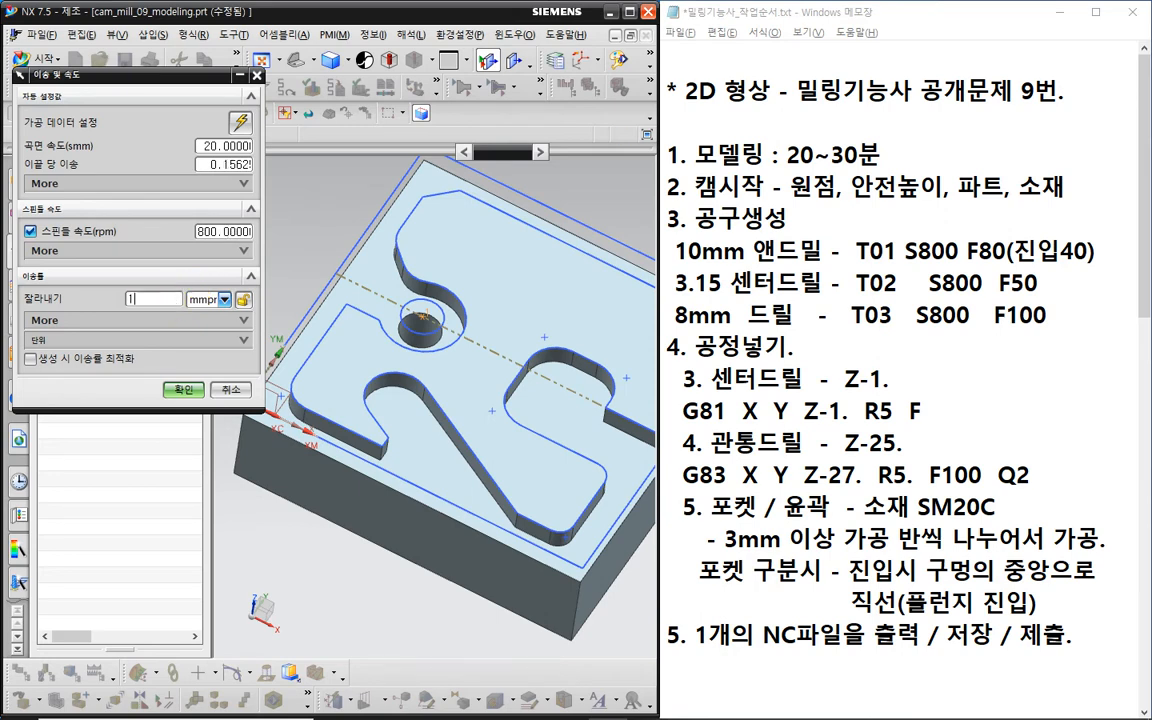
type("100")
key("Return")
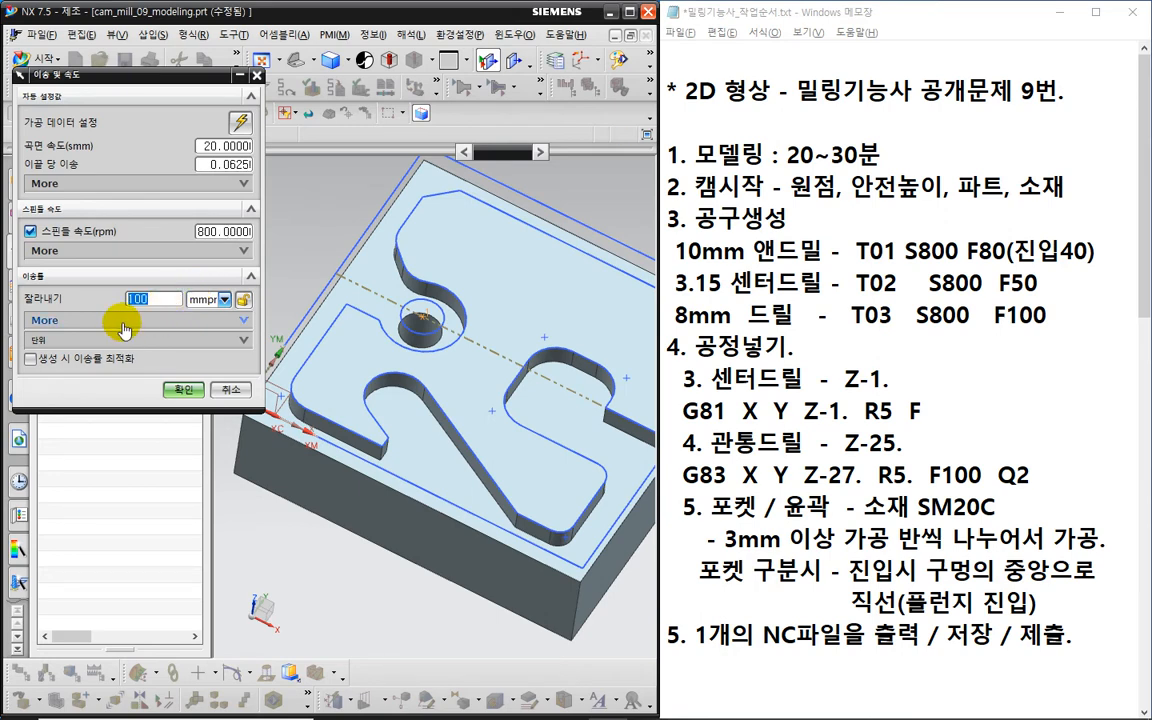
- Set engage feed to 50, then generate and accept the peck drilling toolpath
left_click(123, 321)
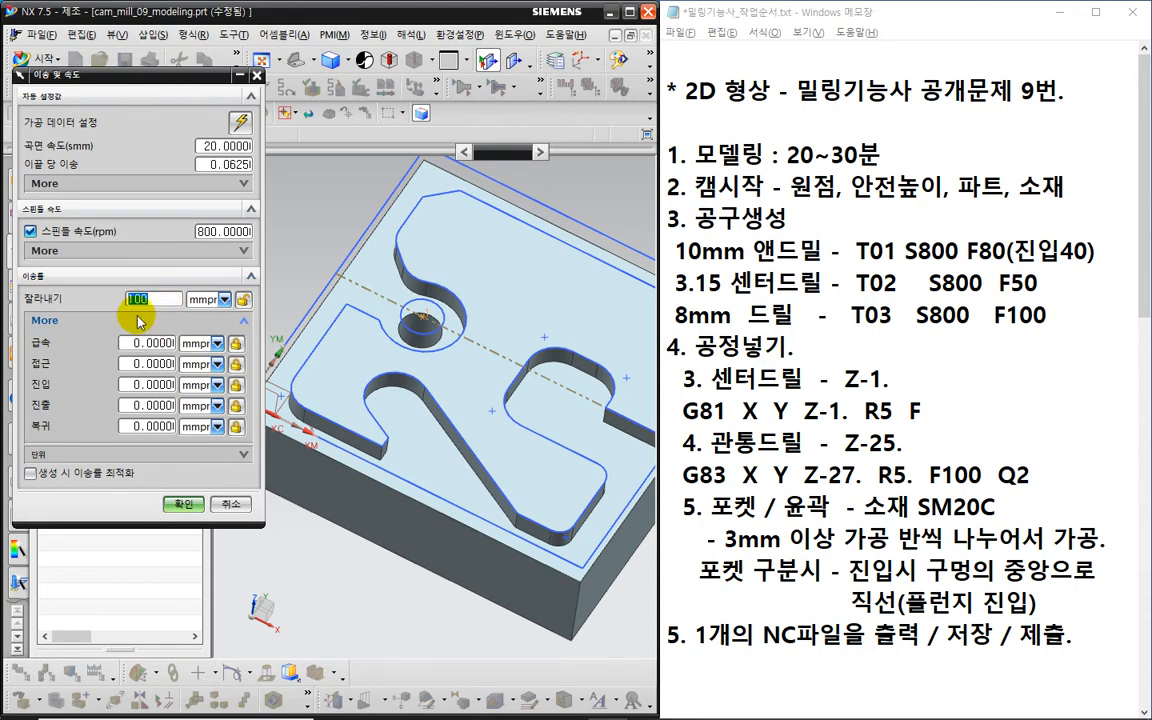
left_click(137, 384)
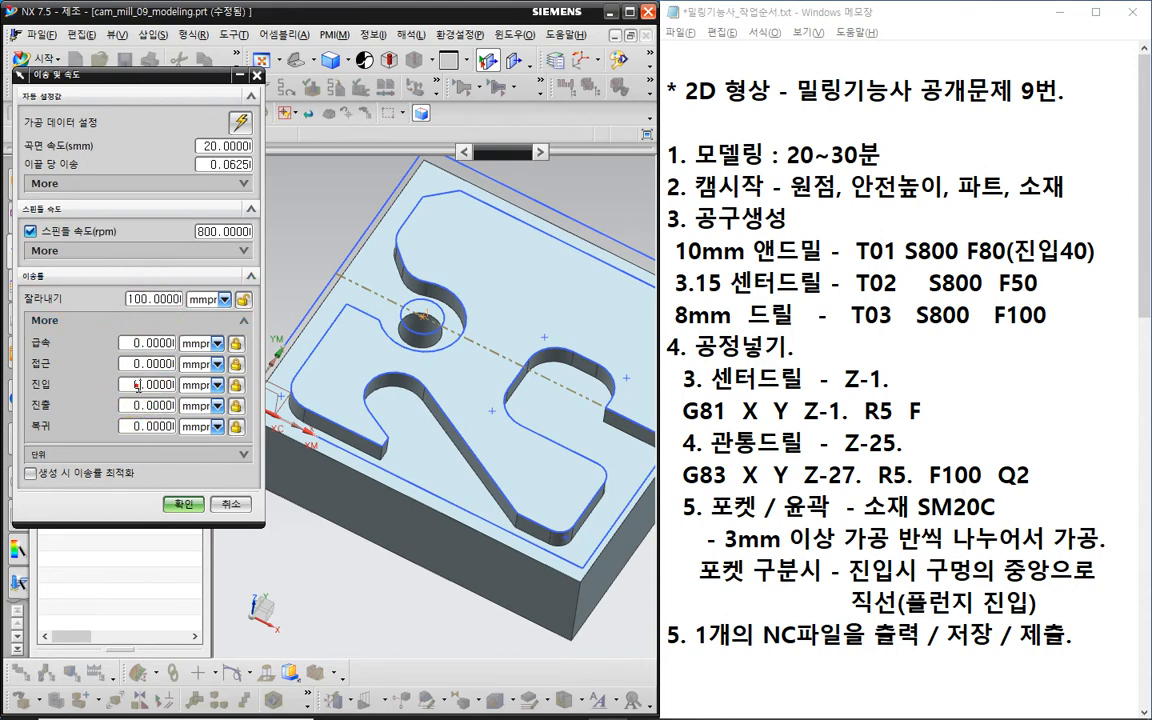
type("50")
left_click(184, 503)
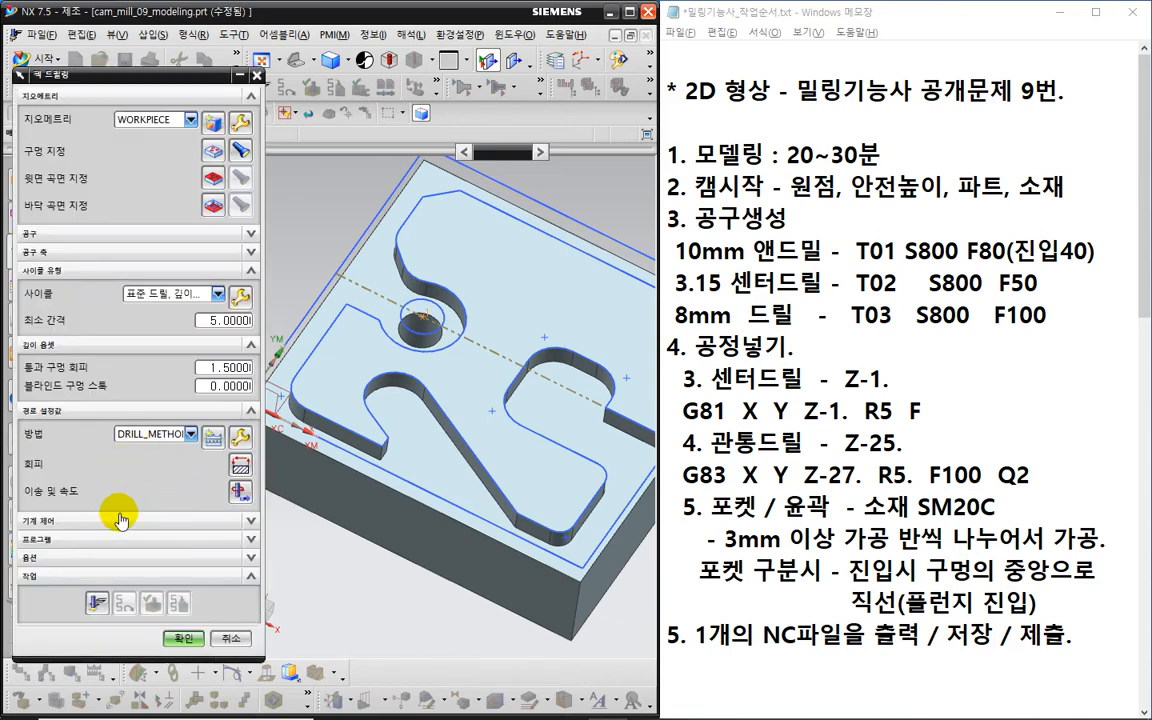
left_click(93, 600)
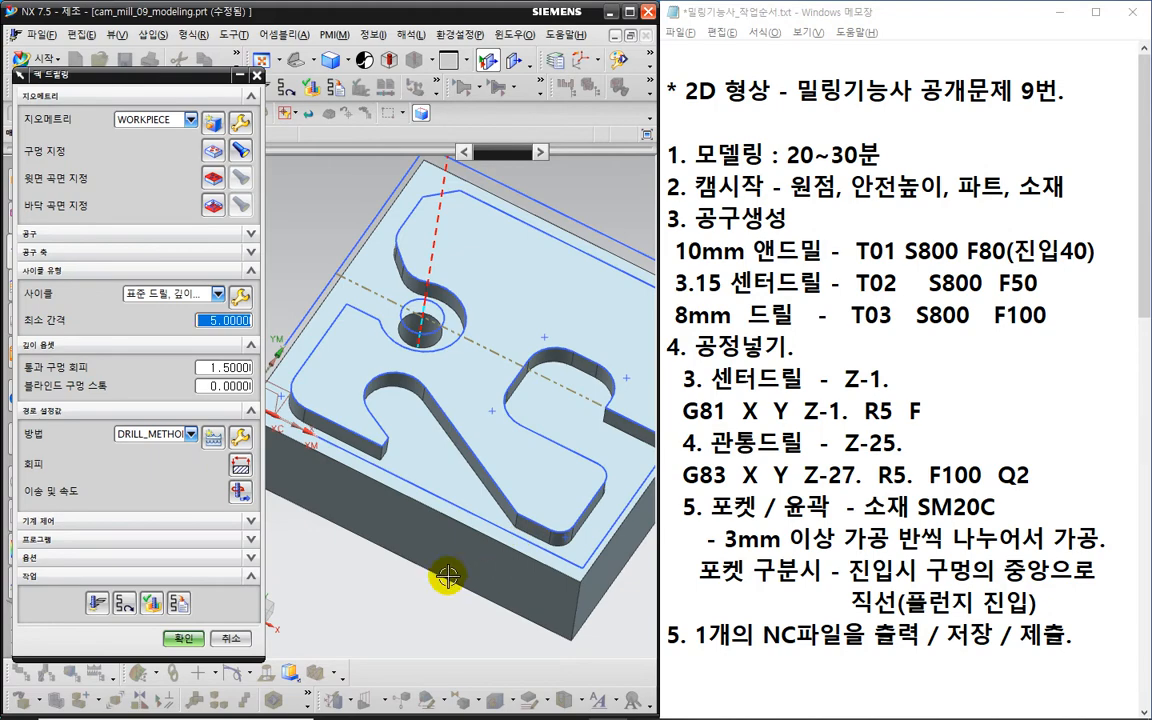
middle_click_drag(452, 578, 454, 520)
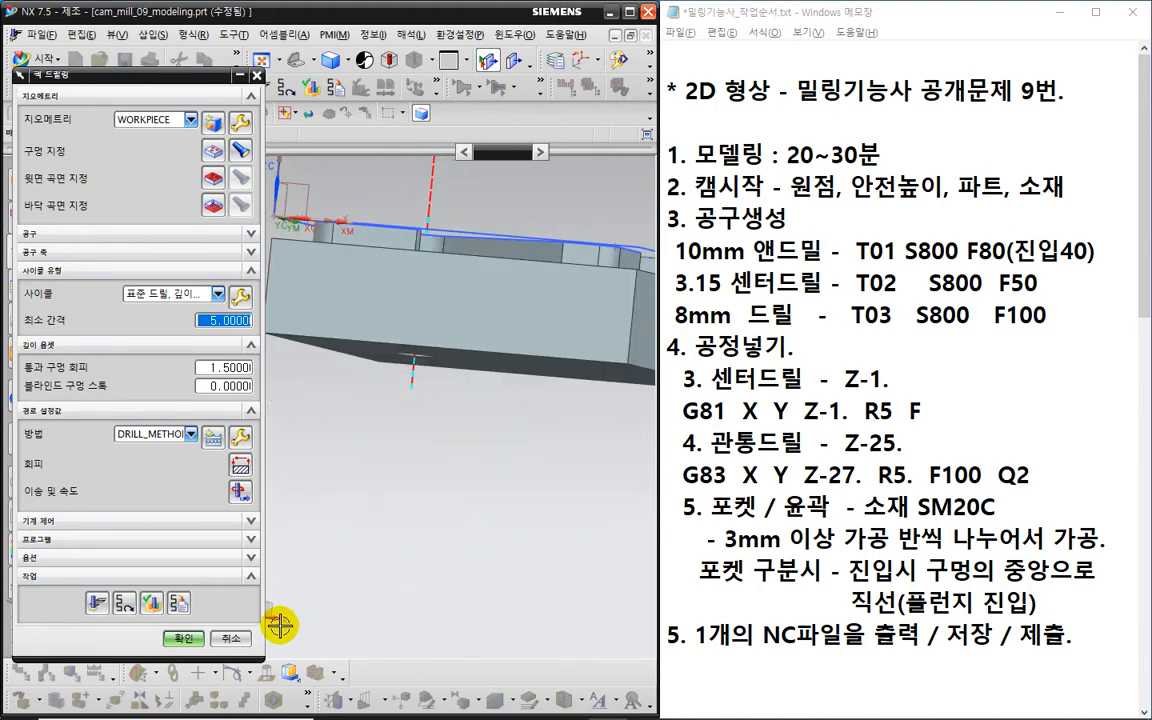
left_click(186, 638)
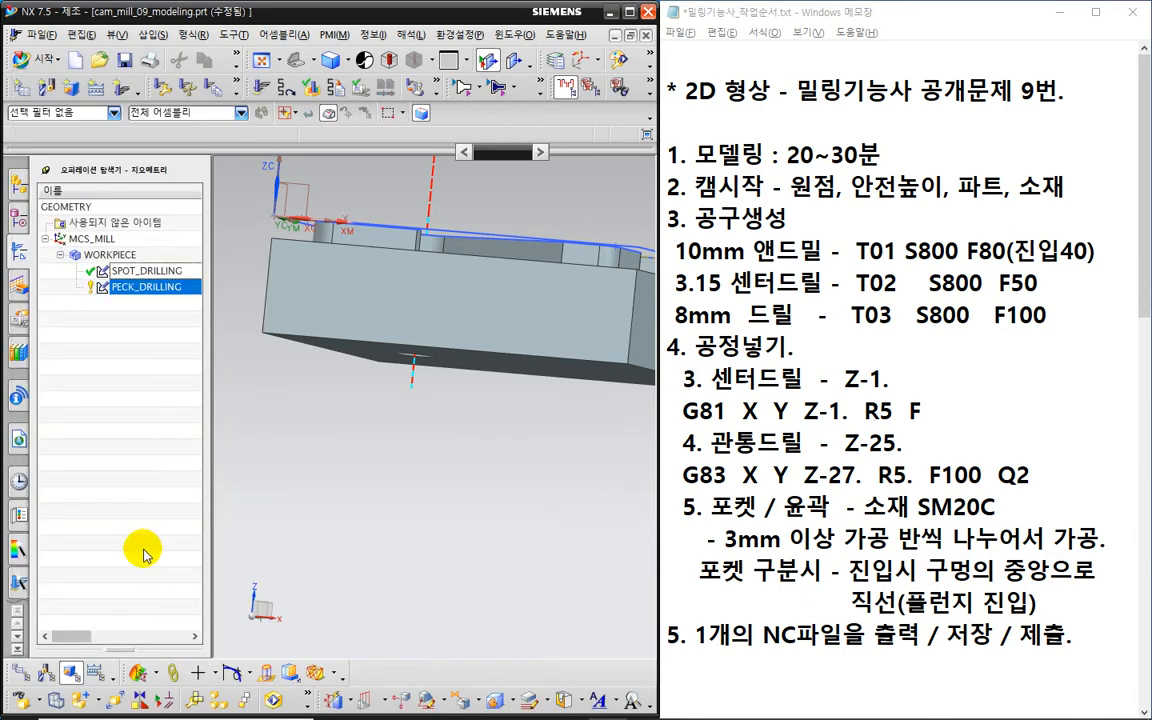
- Post-process PECK_DRILLING and verify the G83 X18. Y34.5 Z-27. R5. F100. Q2. line
right_click(163, 291)
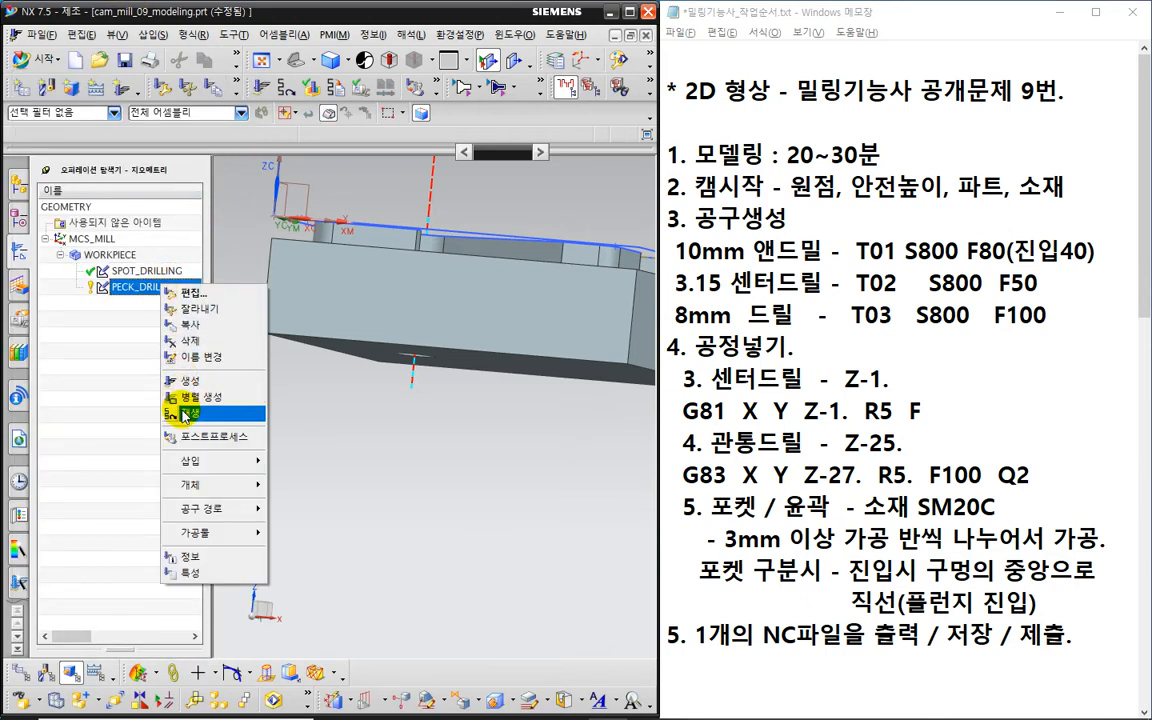
left_click(192, 438)
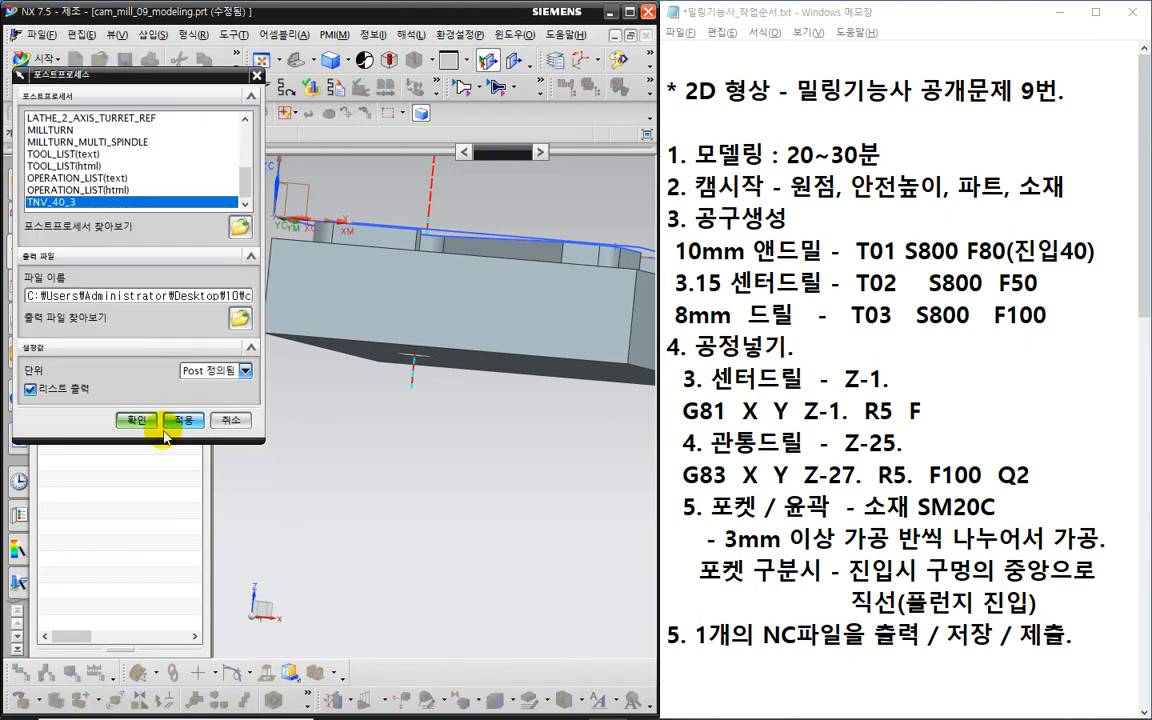
left_click(134, 419)
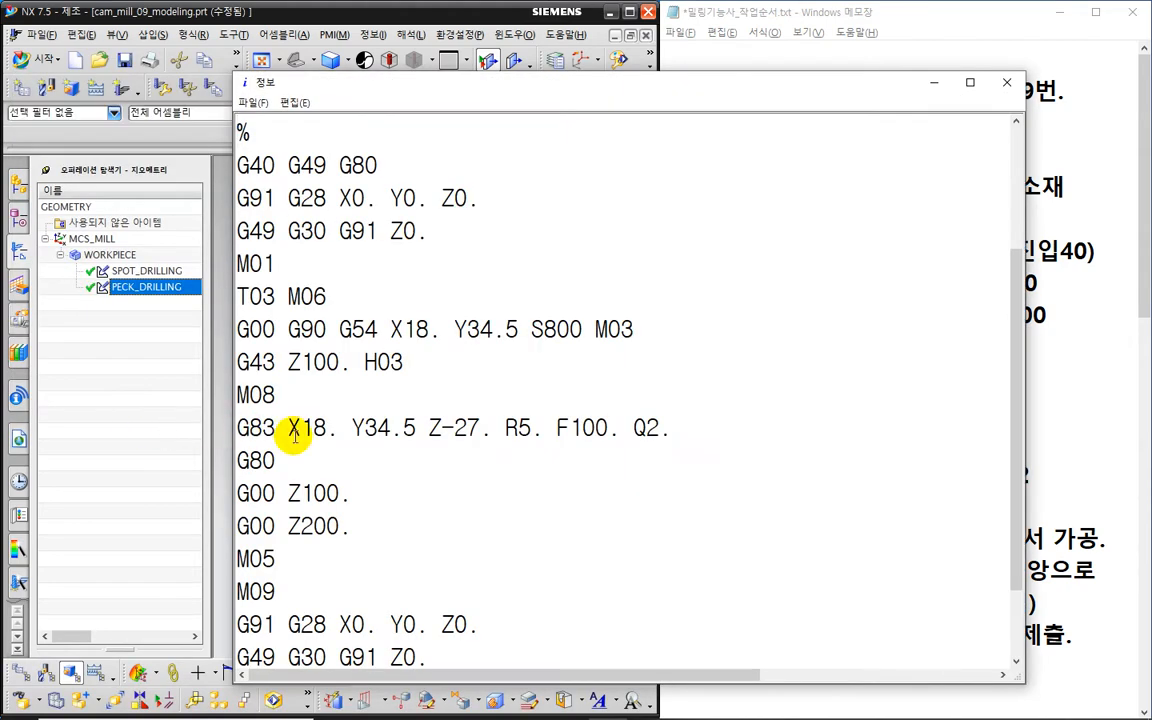
scroll(308, 450, "down", 1)
left_click_drag(672, 326, 236, 326)
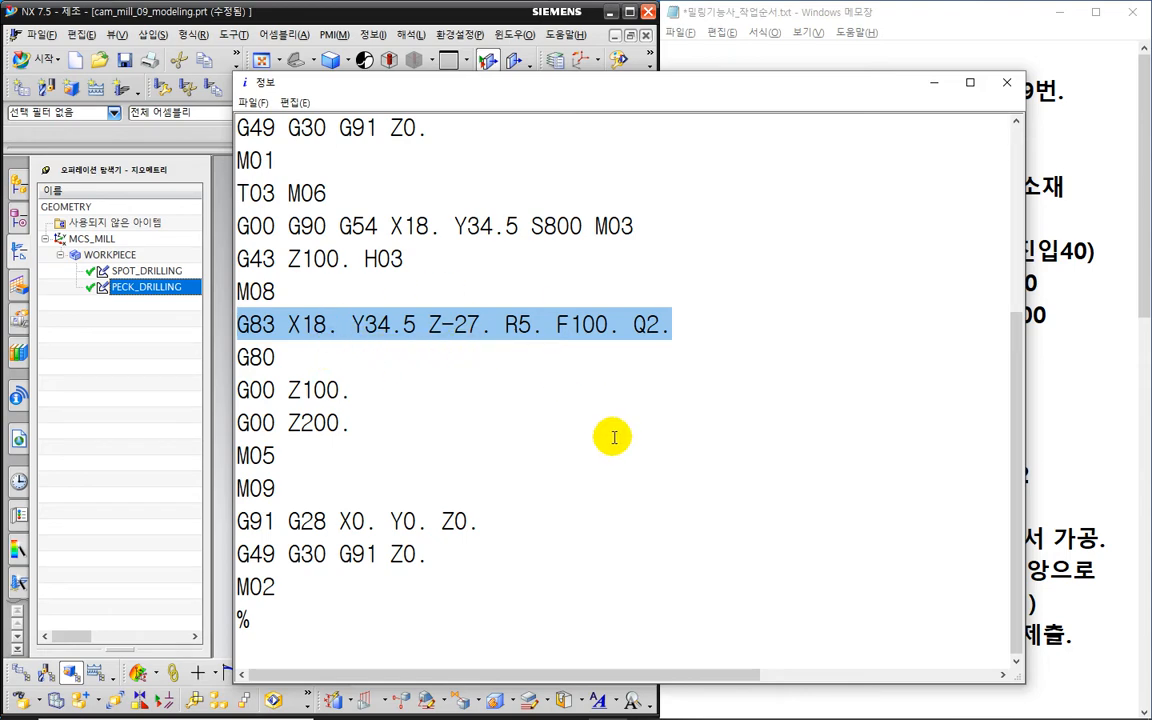
left_click(1006, 82)
middle_click_drag(378, 442, 430, 354)
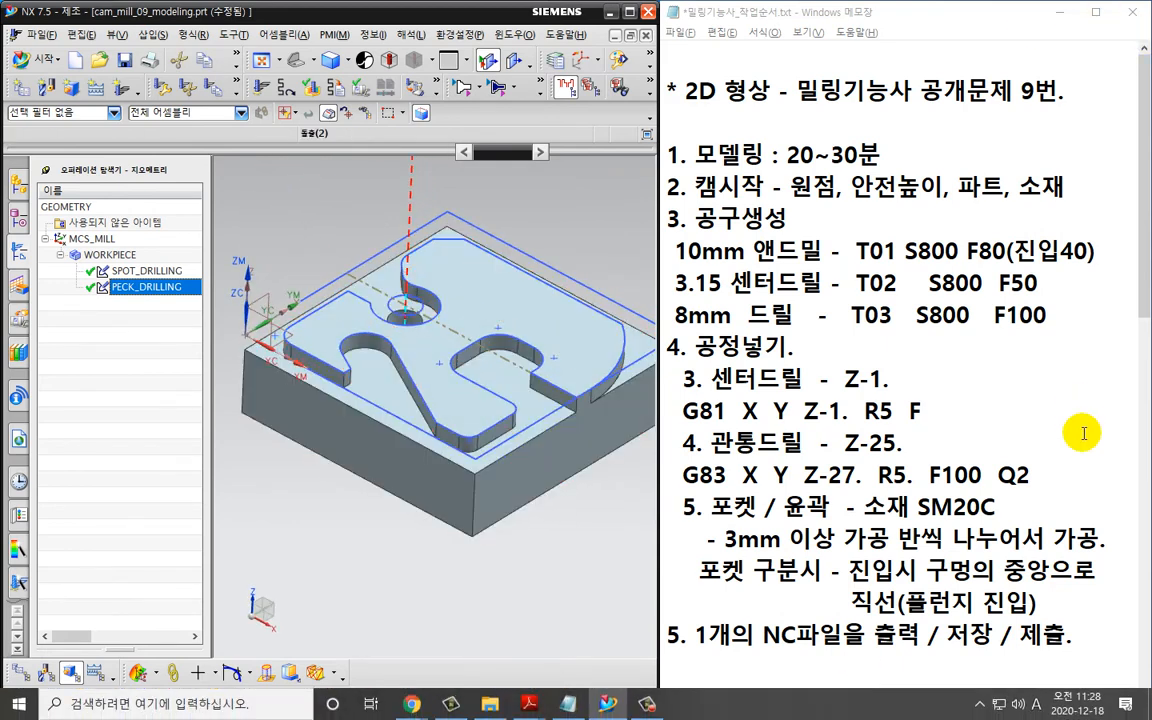
- Start a new operation, initially choosing the mill_planar type
middle_click_drag(439, 280, 594, 411)
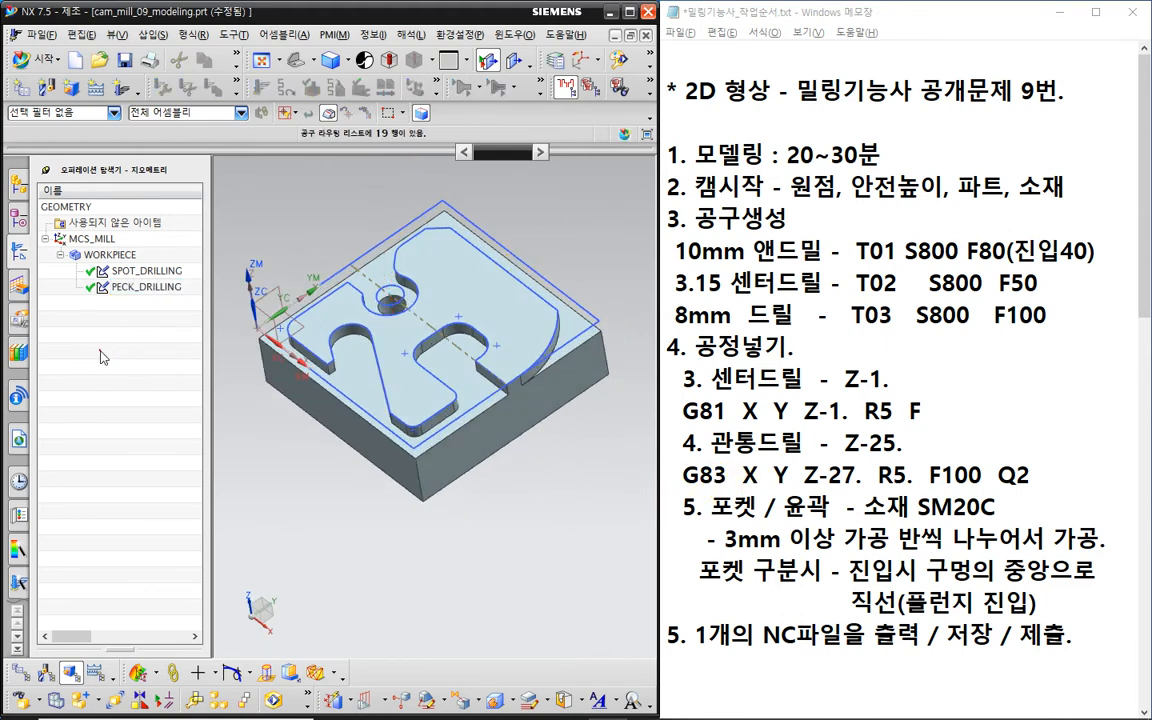
left_click(90, 315)
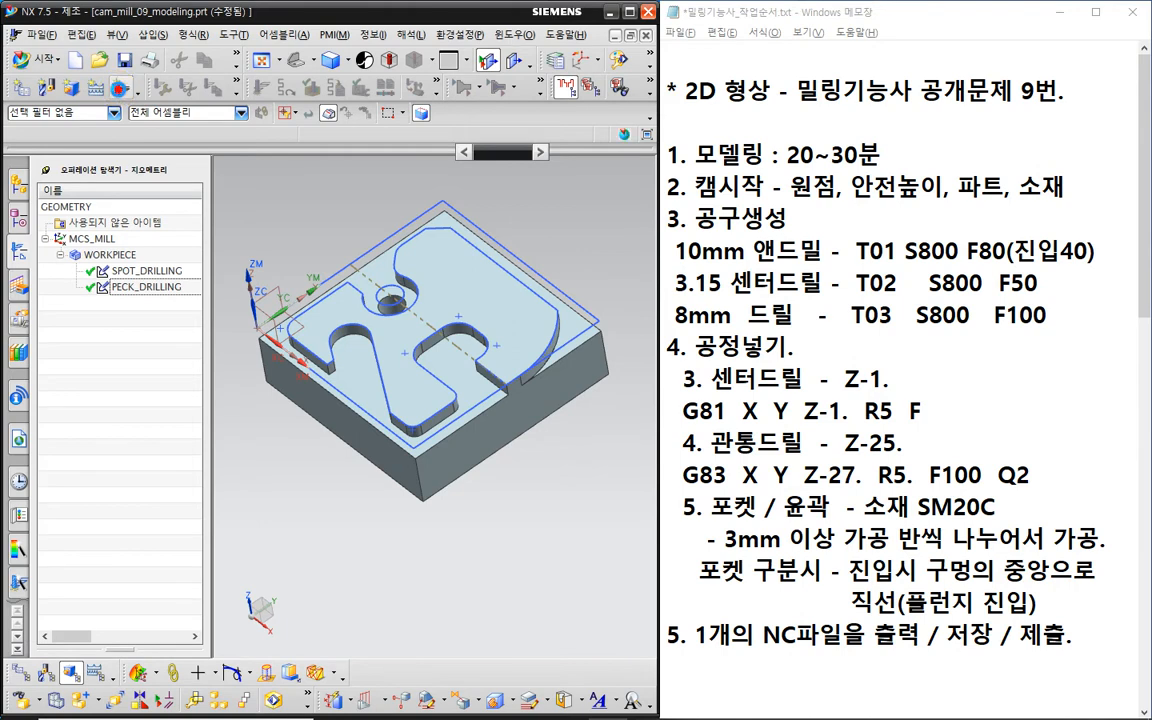
left_click(118, 90)
left_click(96, 119)
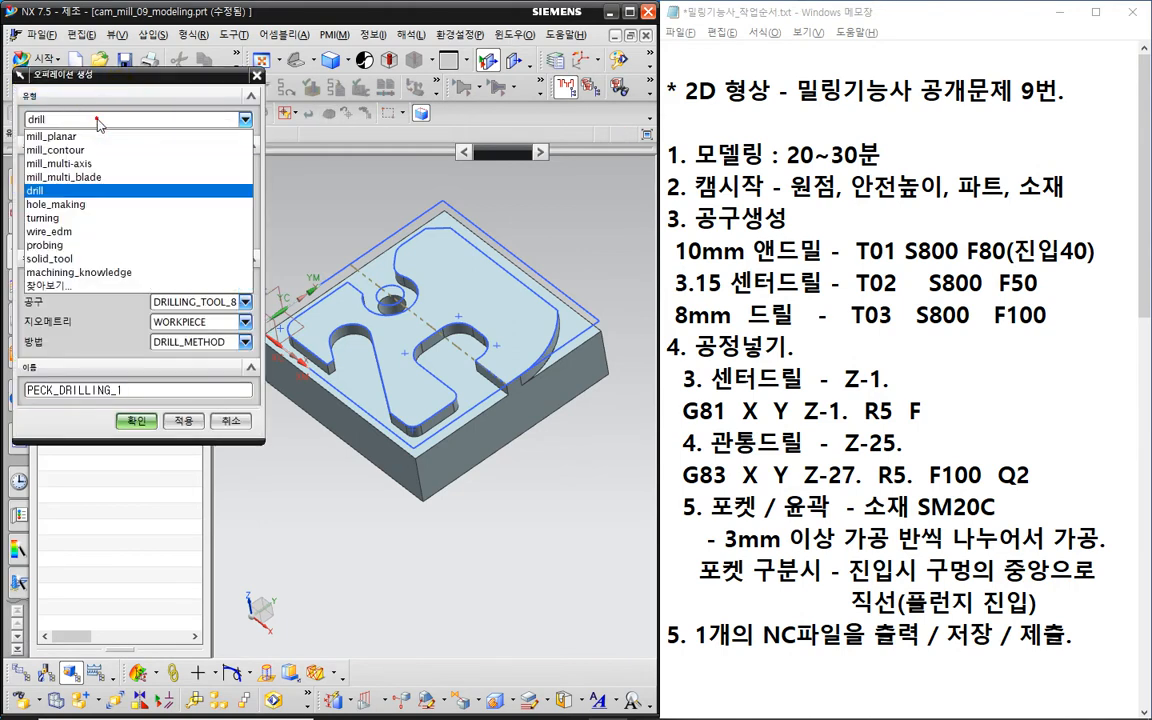
left_click(95, 132)
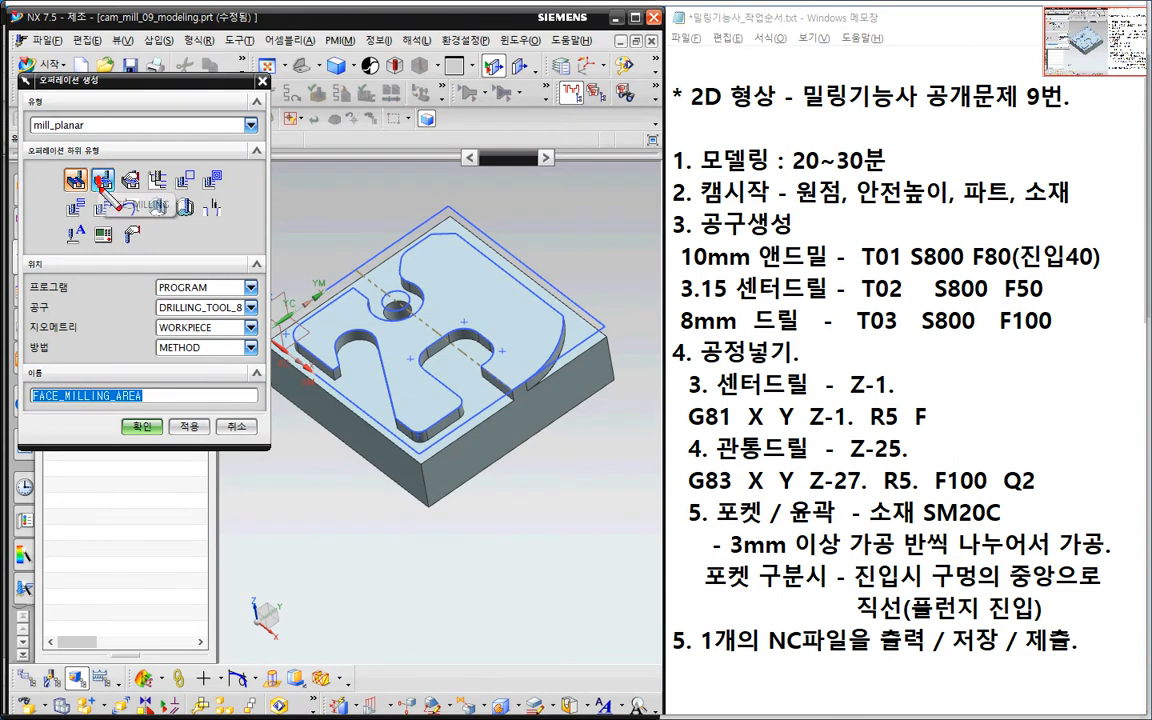
mouse_move(104, 184)
left_mouse_down()
mouse_move(58, 192)
mouse_move(70, 165)
mouse_move(100, 182)
left_mouse_up()
mouse_move(302, 443)
left_mouse_down()
mouse_move(365, 403)
mouse_move(352, 428)
left_mouse_up()
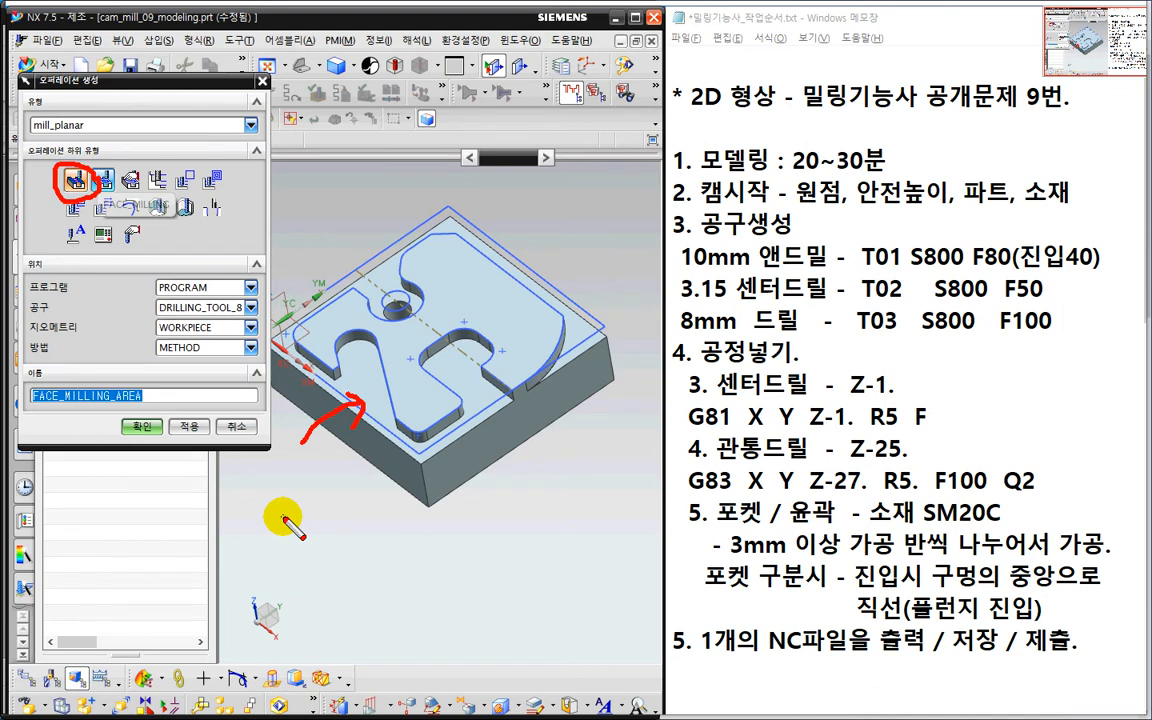
left_click_drag(121, 141, 97, 157)
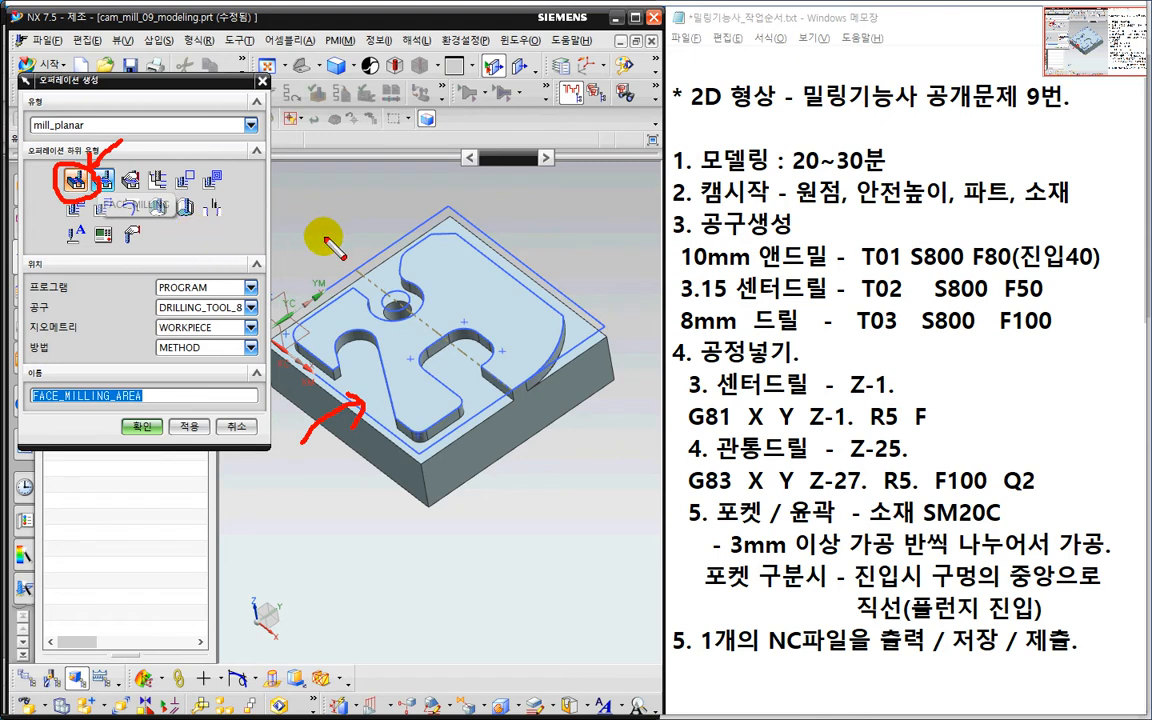
key("Escape")
scroll(324, 243, "down", 1)
middle_click_drag(324, 243, 380, 236, "shift")
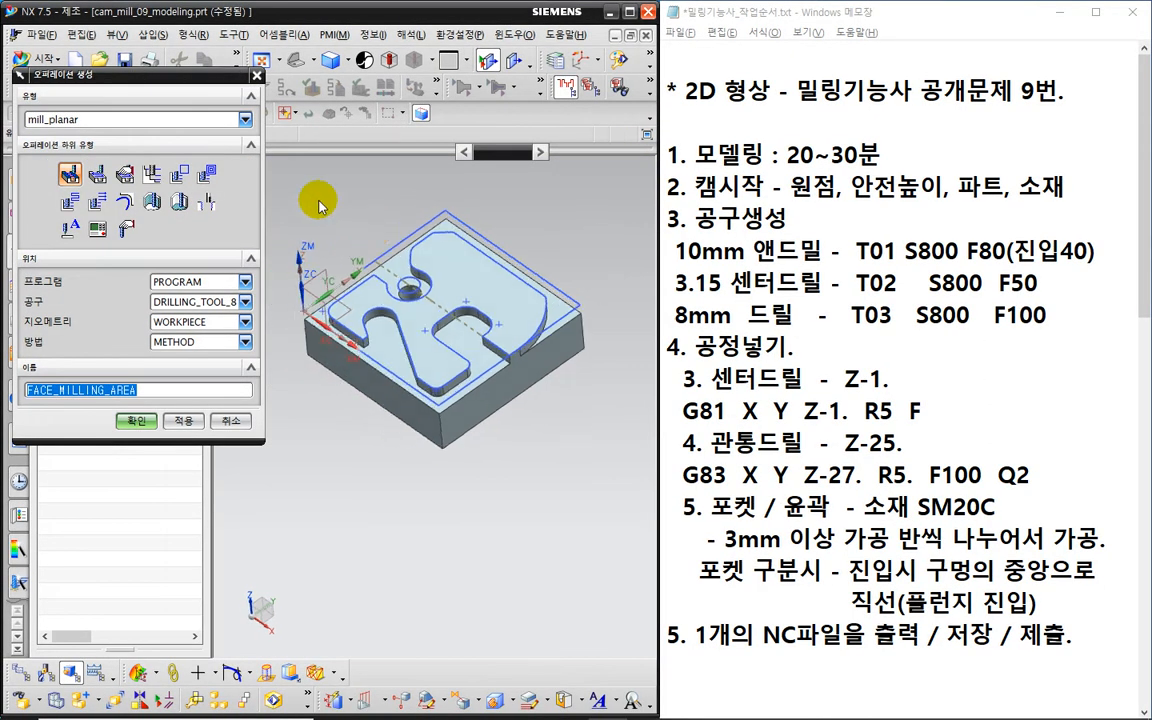
- Switch the operation type to mill_contour with the CAVITY_MILL subtype
left_click(189, 121)
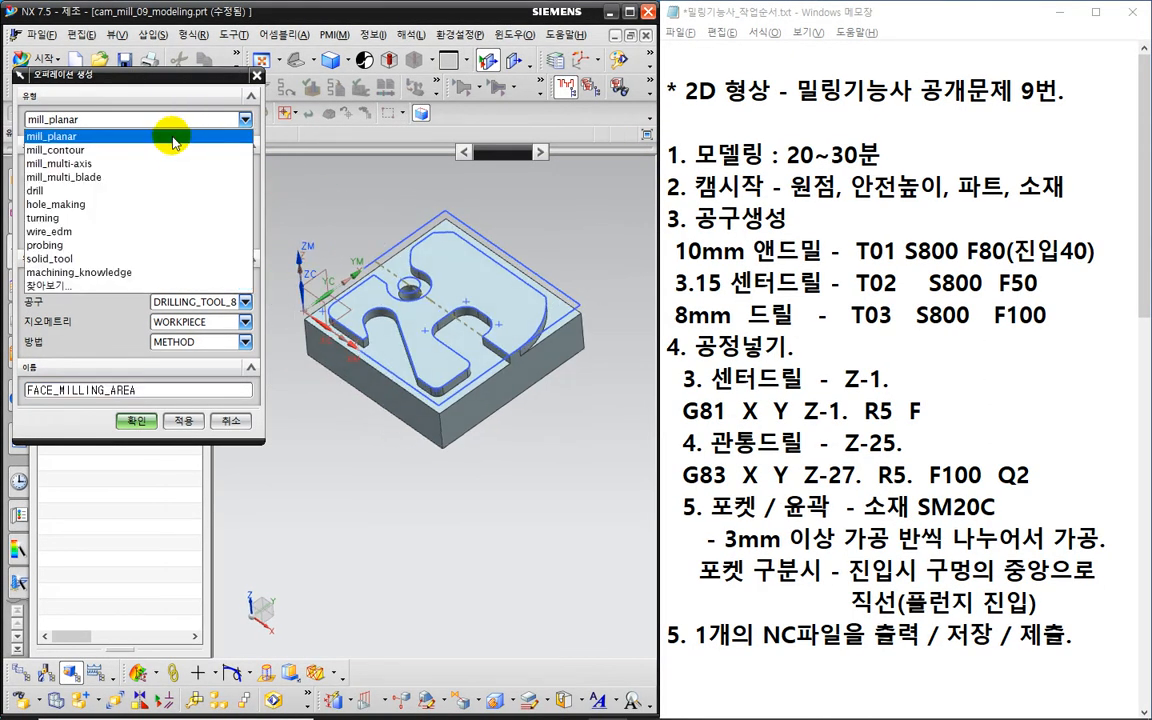
left_click(170, 157)
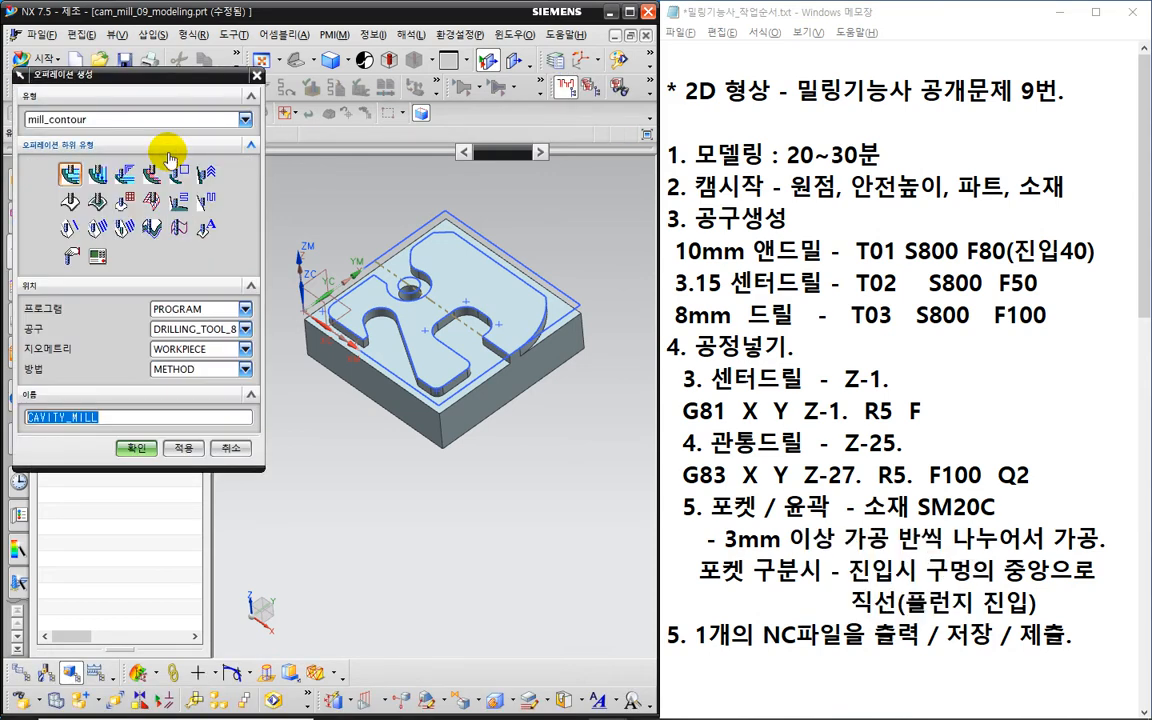
left_click(71, 177)
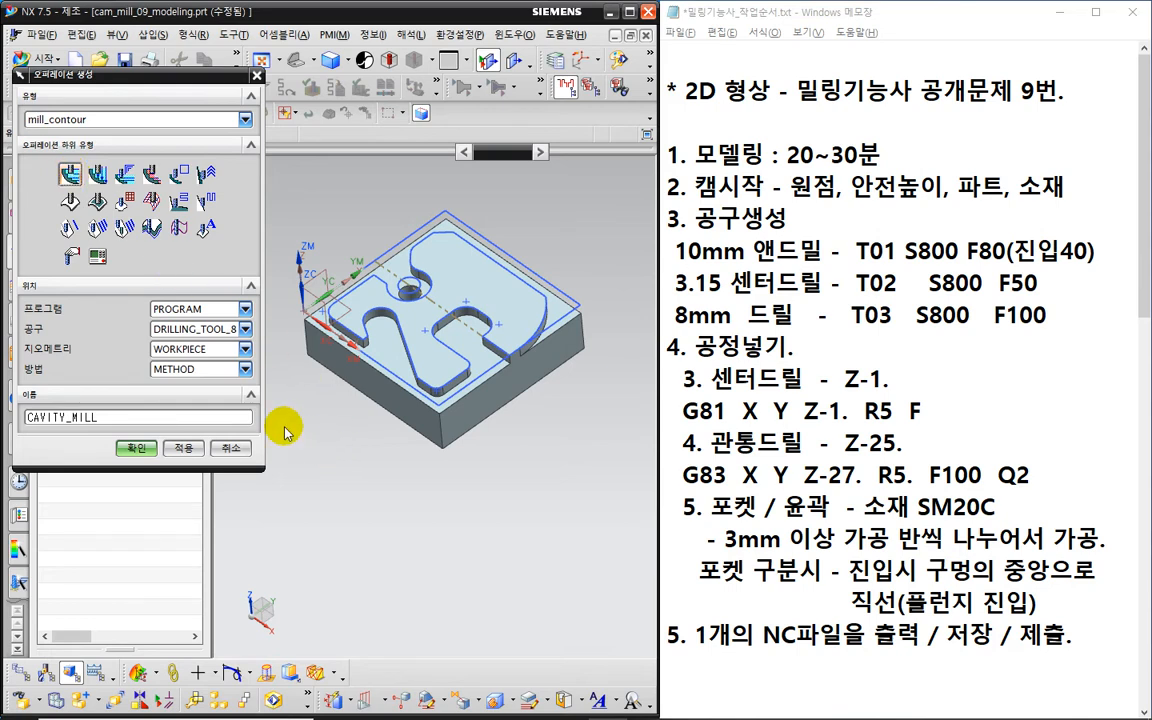
left_click(231, 330)
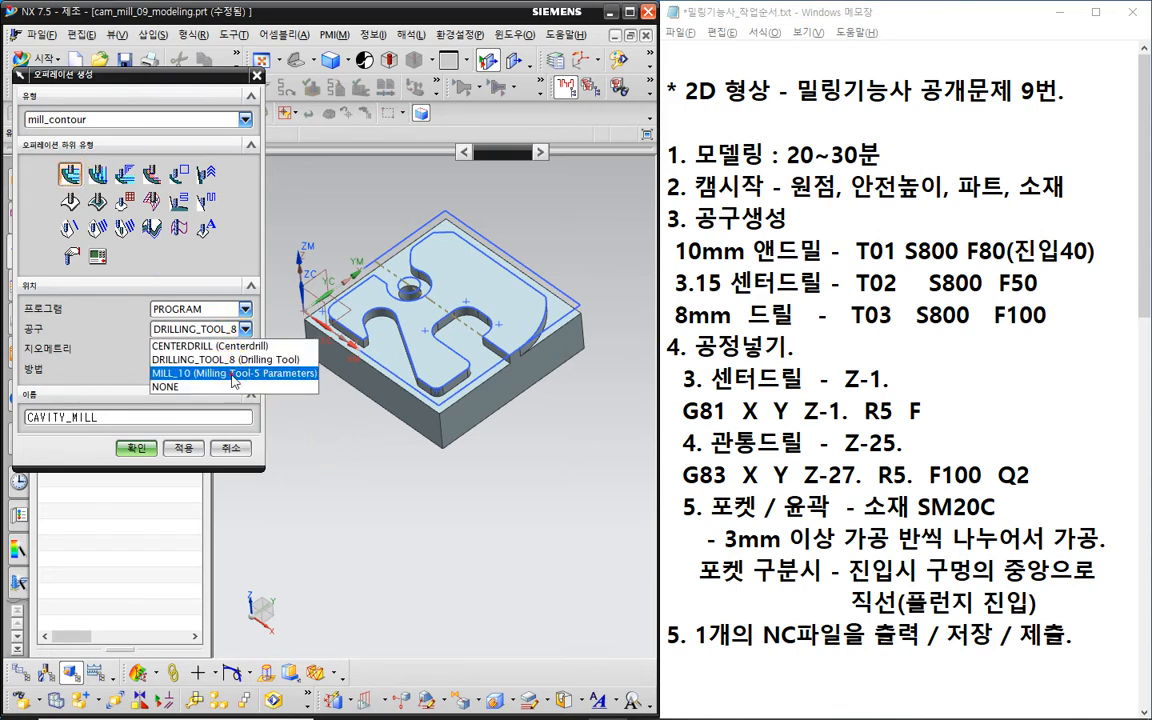
- Choose MILL_10 as the cavity mill tool
left_click(232, 373)
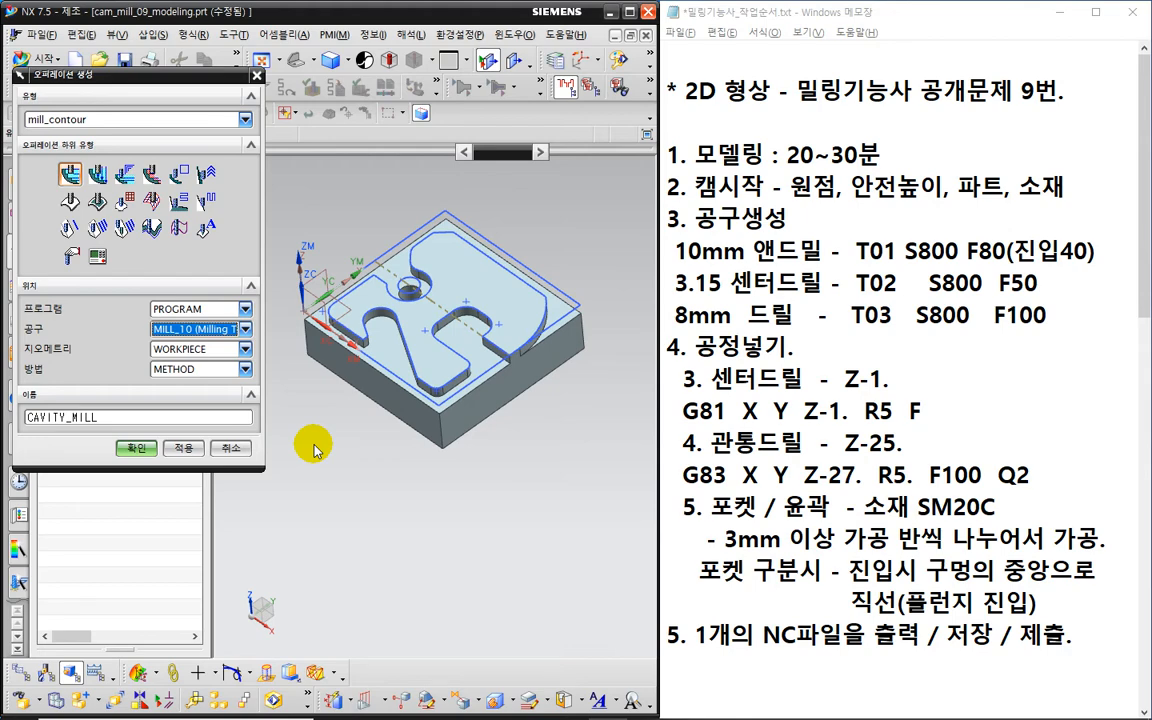
key("ctrl+2")
mouse_move(93, 142)
left_mouse_down()
mouse_move(27, 147)
mouse_move(91, 103)
mouse_move(102, 138)
left_mouse_up()
mouse_move(92, 196)
left_mouse_down()
mouse_move(66, 163)
mouse_move(90, 190)
left_mouse_up()
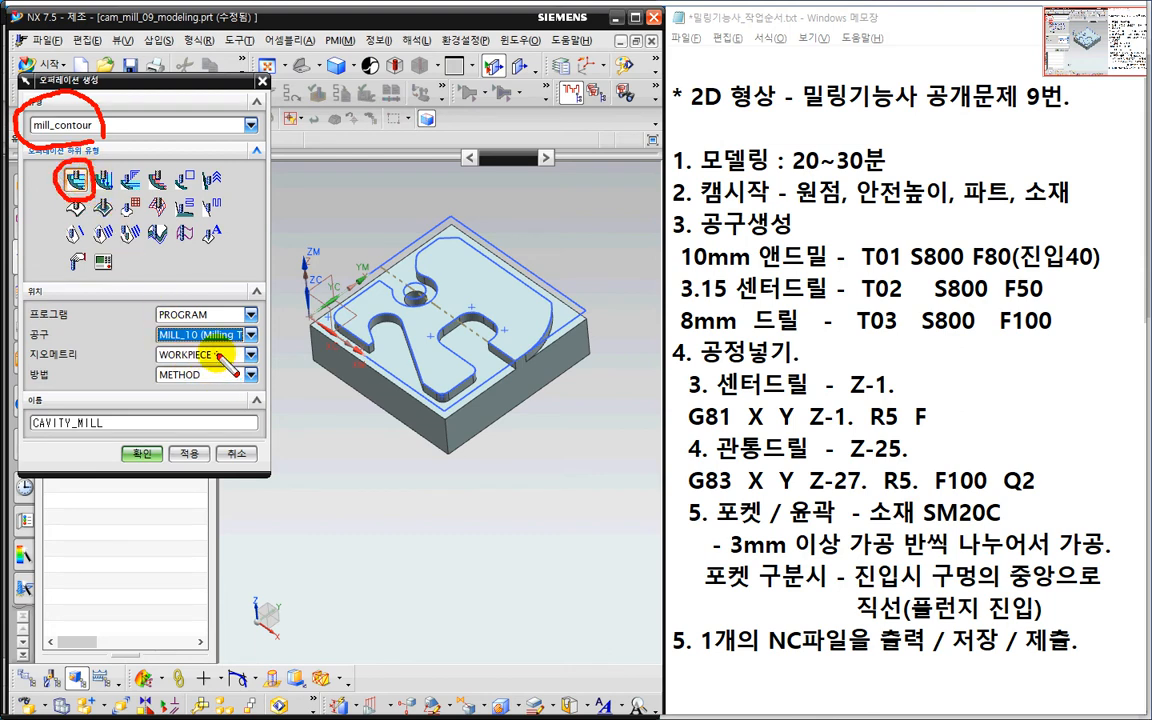
mouse_move(186, 318)
left_mouse_down()
mouse_move(156, 328)
mouse_move(205, 341)
mouse_move(213, 322)
left_mouse_up()
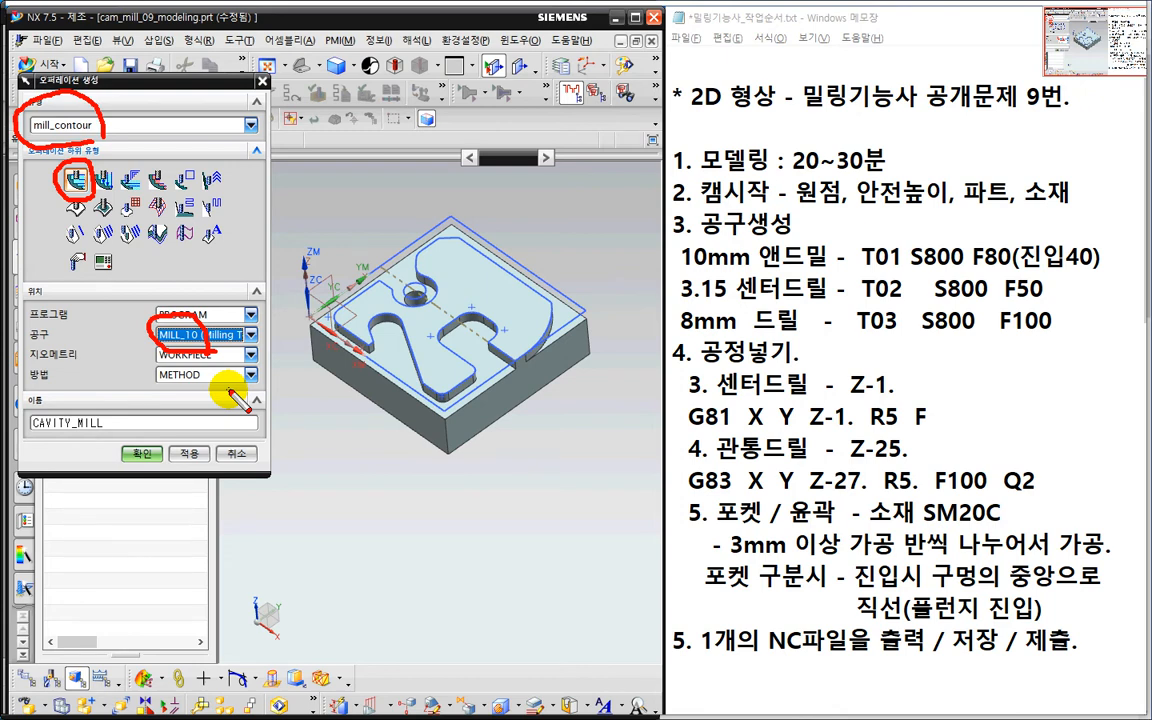
key("Escape")
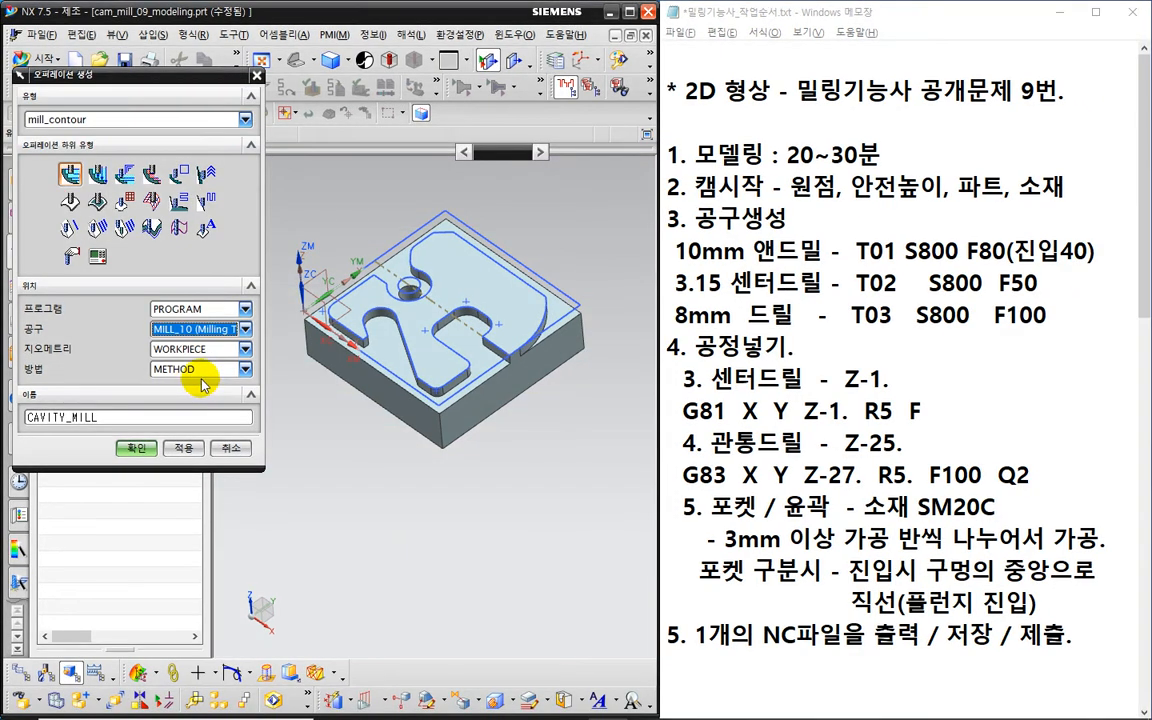
- Set the method to MILL_FINISH and create the CAVITY_MILL operation
left_click(205, 375)
left_click(180, 399)
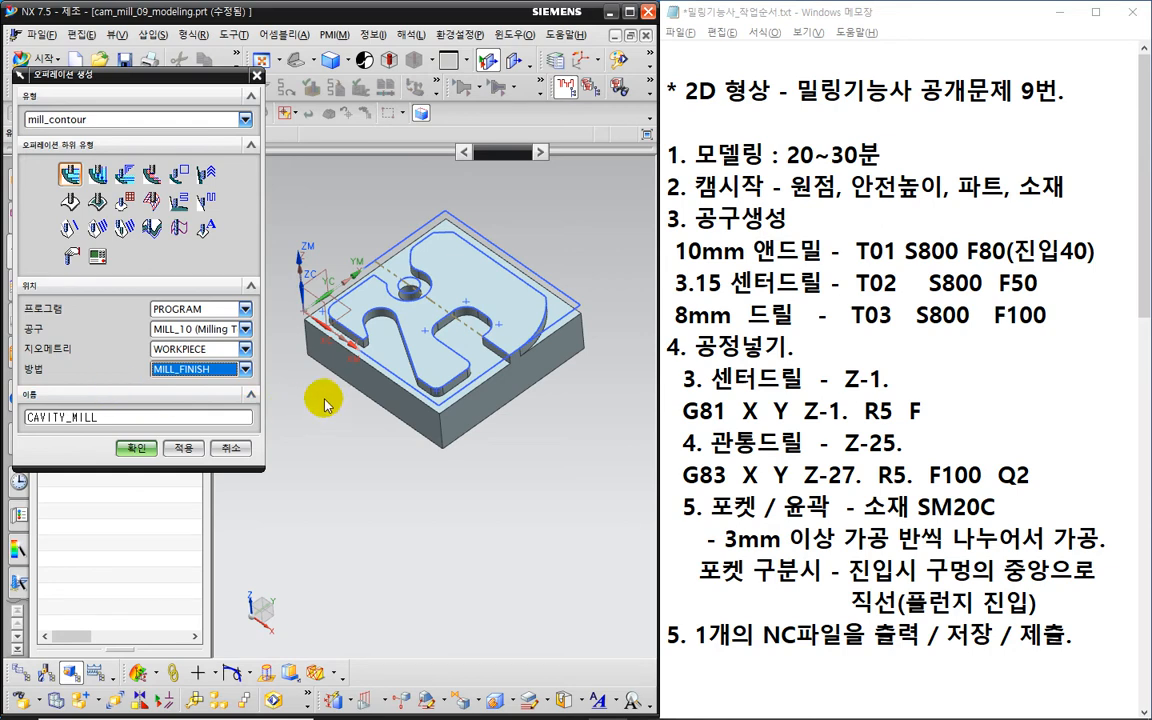
key("ctrl+2")
mouse_move(390, 290)
left_mouse_down()
mouse_move(380, 349)
mouse_move(432, 358)
left_mouse_up()
mouse_move(417, 330)
left_mouse_down()
mouse_move(411, 388)
mouse_move(437, 396)
left_mouse_up()
mouse_move(830, 578)
left_mouse_down()
mouse_move(707, 533)
mouse_move(799, 599)
left_mouse_up()
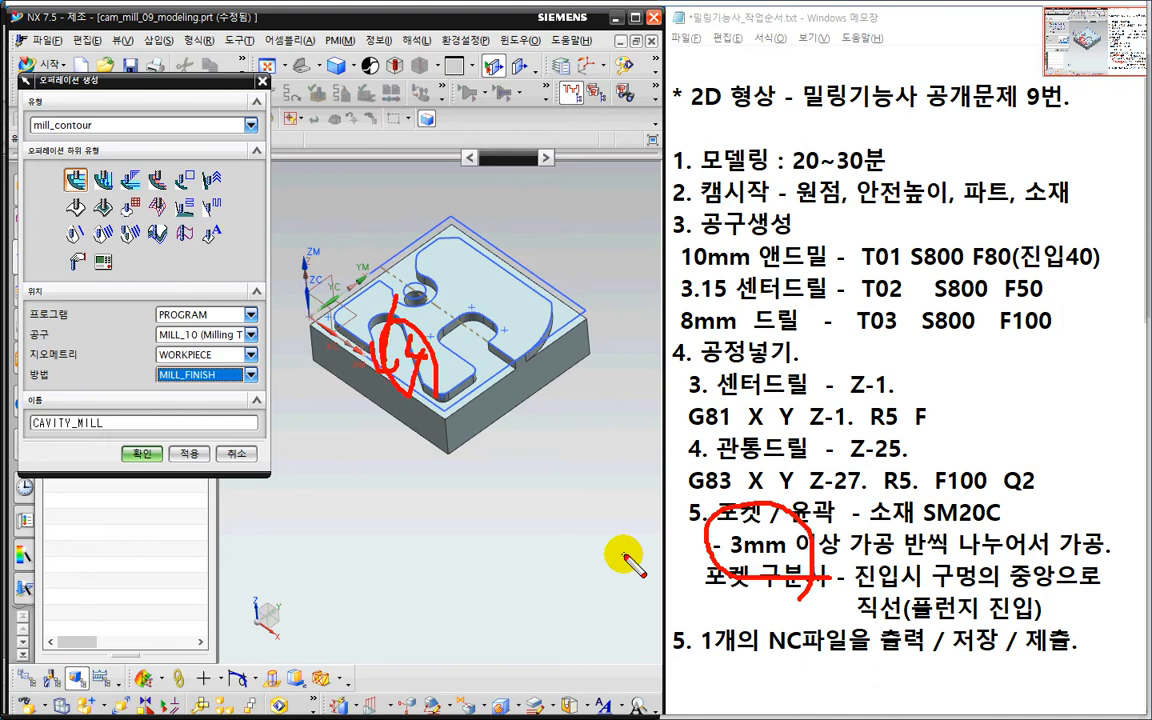
key("Escape")
left_click(141, 453)
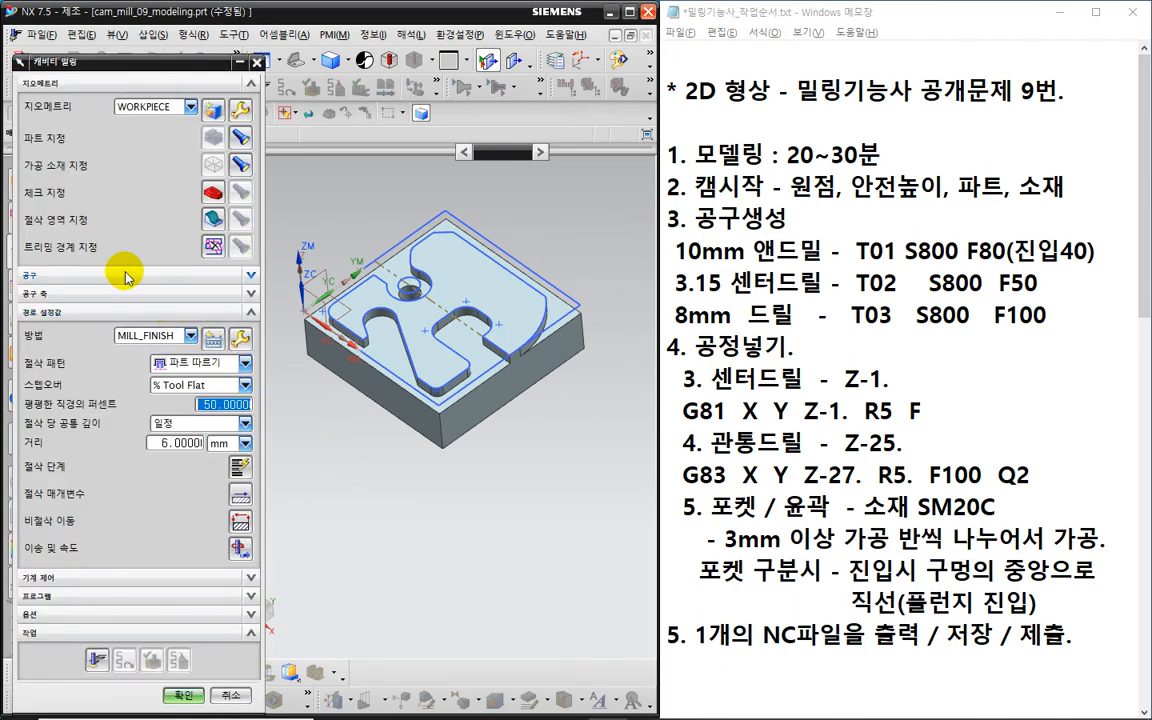
- Box-select the top faces in front view, drop the topmost face, and confirm 29 faces
key("ctrl+2")
mouse_move(90, 241)
left_mouse_down()
mouse_move(26, 240)
mouse_move(82, 210)
mouse_move(94, 245)
left_mouse_up()
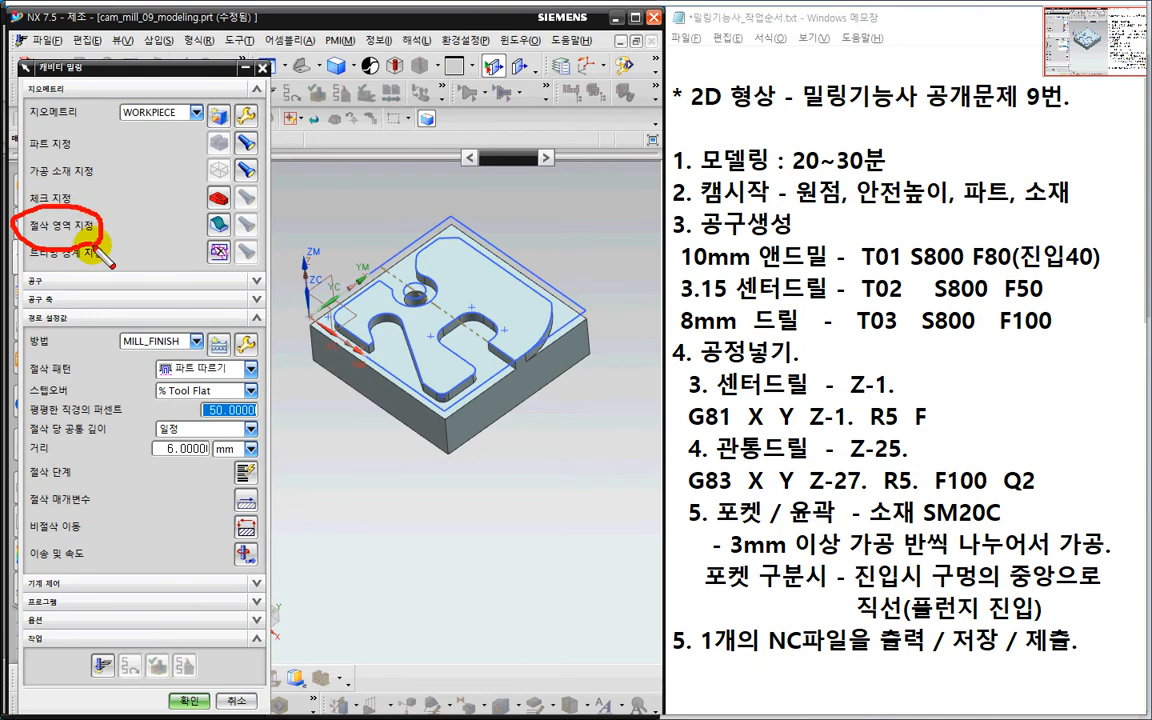
key("Escape")
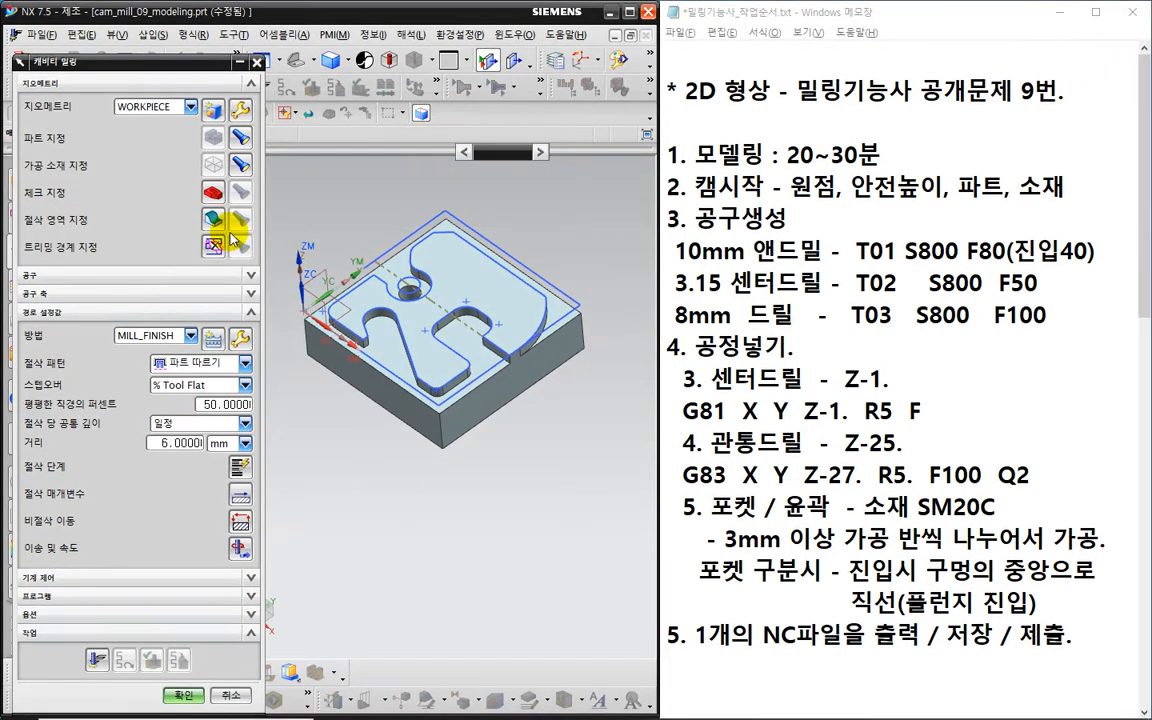
left_click(212, 219)
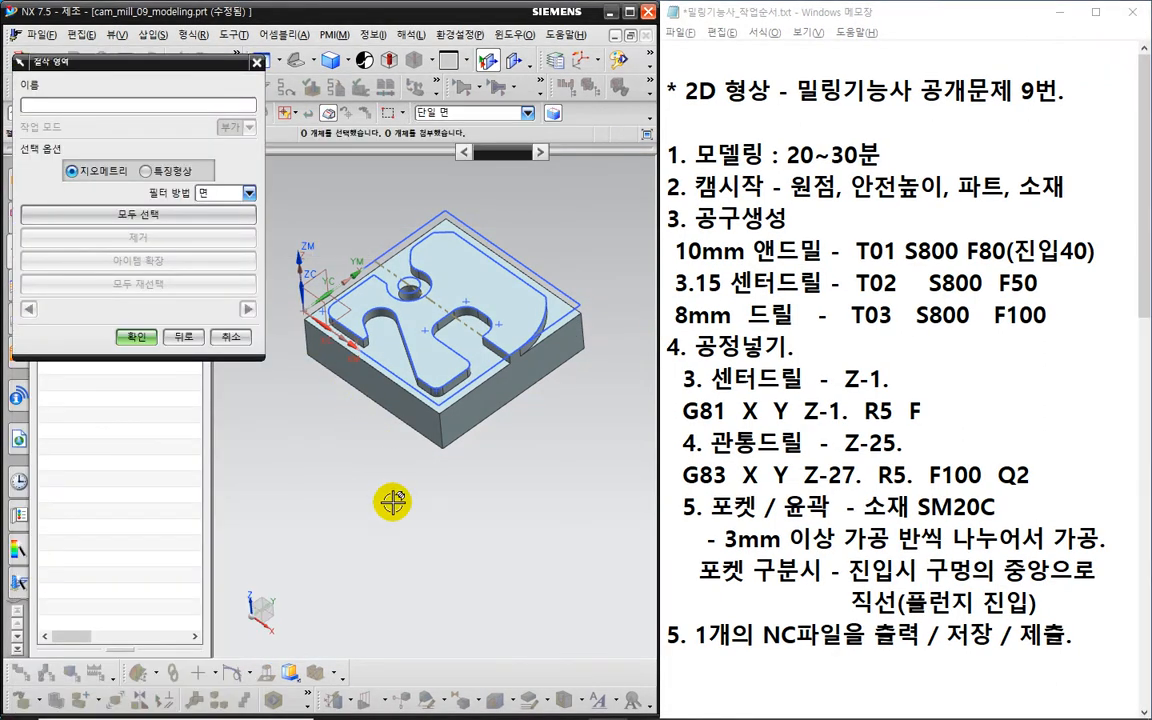
middle_click_drag(399, 527, 417, 490)
key("F8")
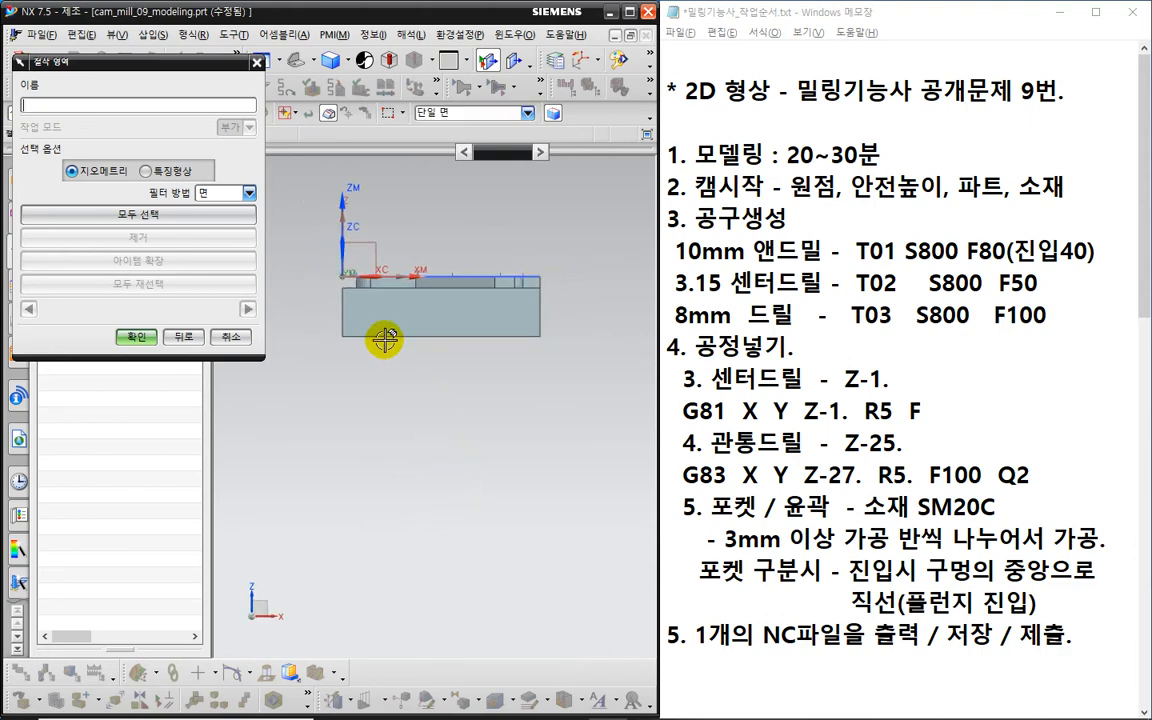
left_click_drag(306, 253, 576, 302)
middle_click_drag(596, 427, 562, 480)
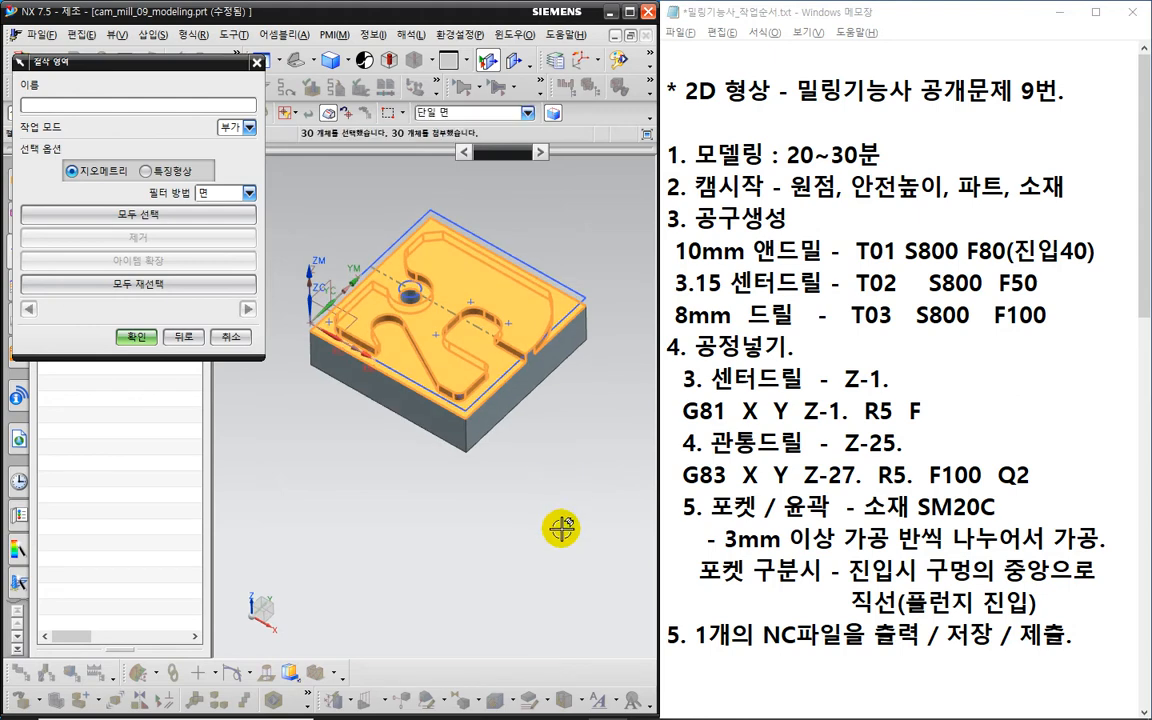
left_click(441, 256, "shift")
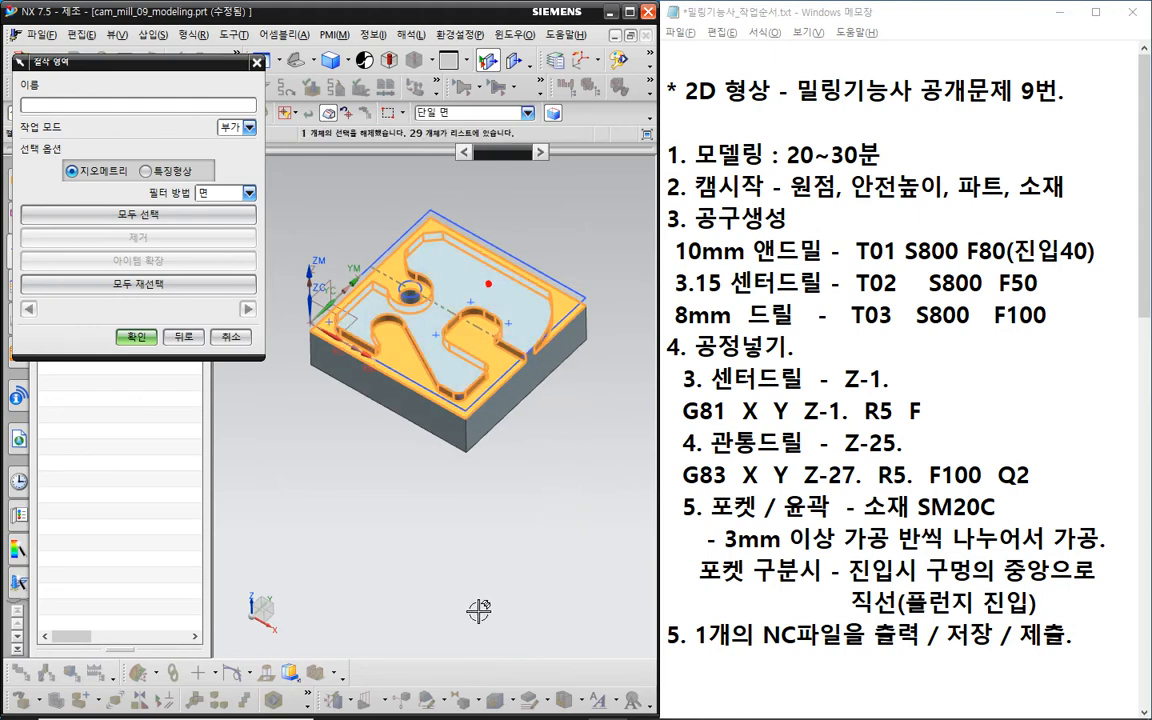
middle_click_drag(455, 566, 489, 527)
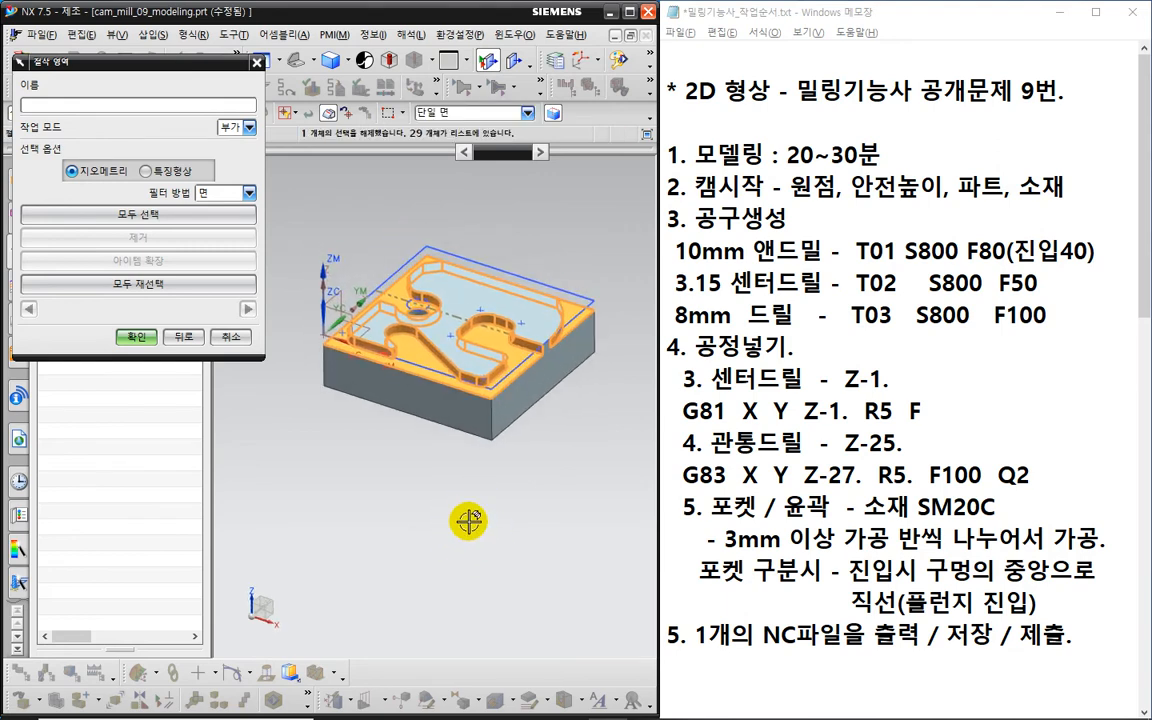
left_click(136, 336)
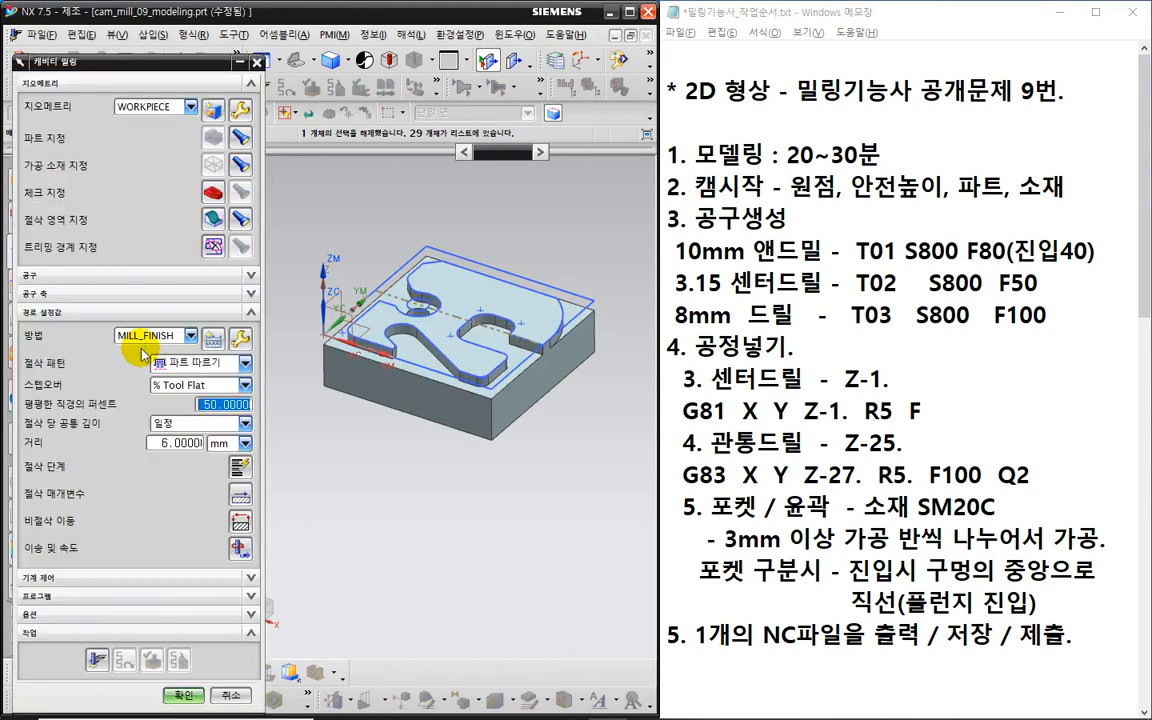
key("ctrl+2")
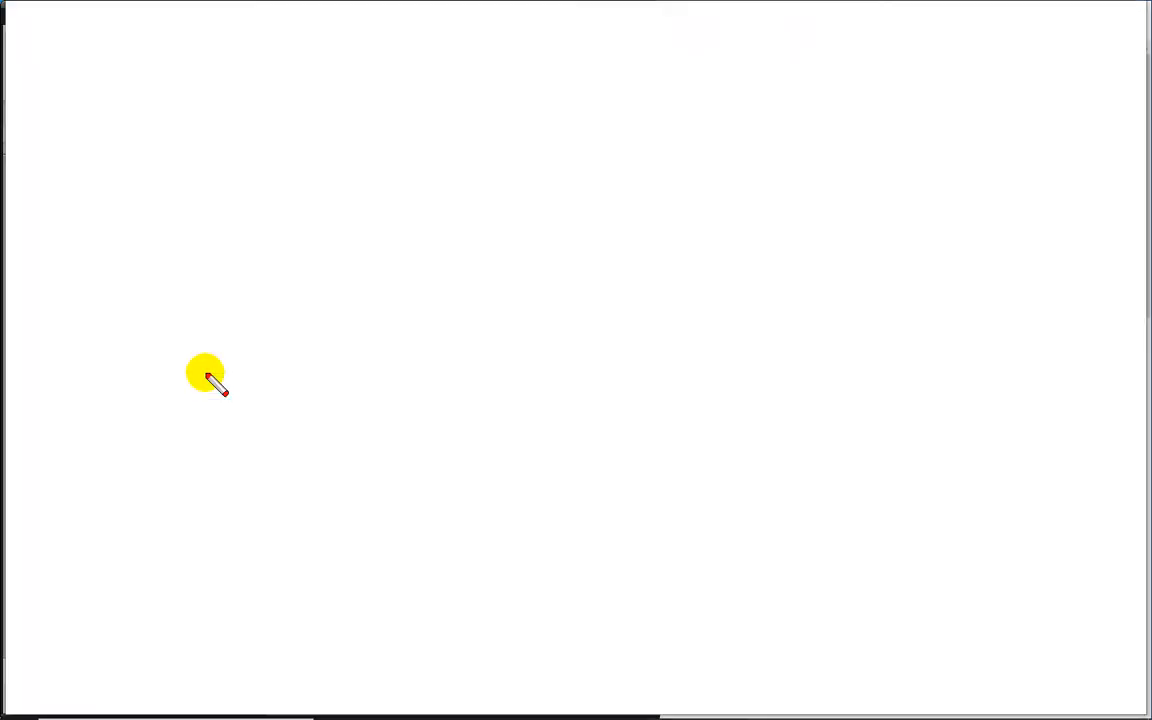
mouse_move(207, 375)
left_mouse_down()
mouse_move(192, 382)
mouse_move(155, 356)
mouse_move(208, 354)
mouse_move(210, 379)
left_mouse_up()
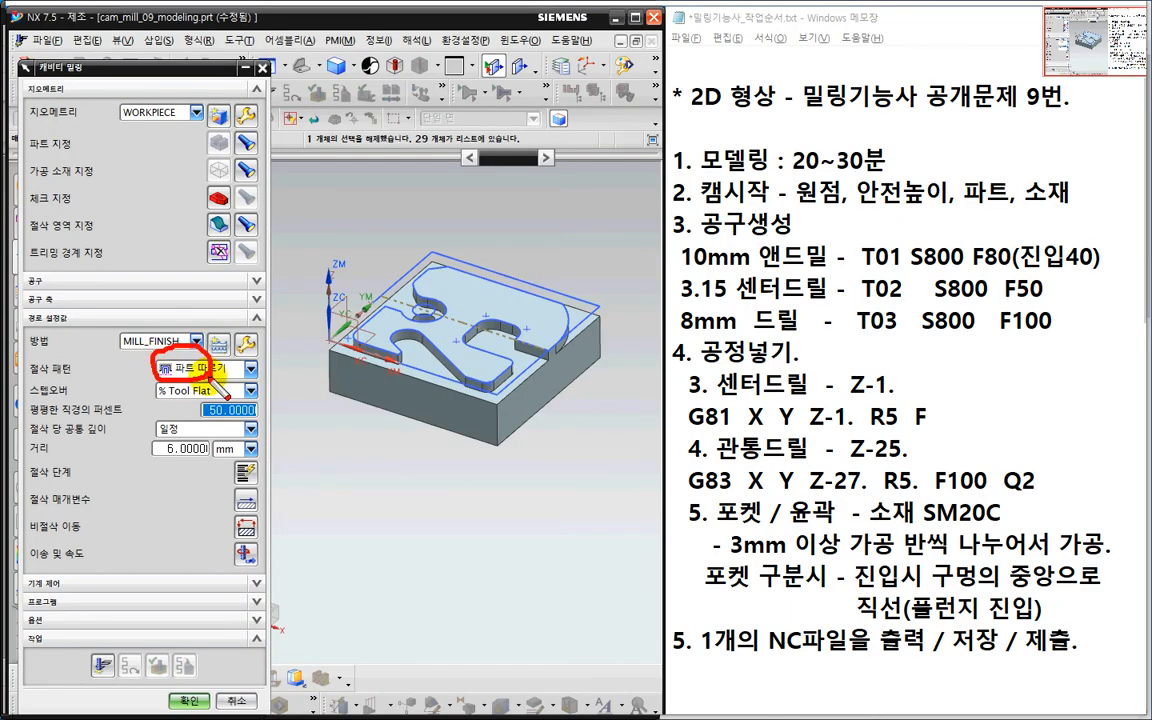
key("Escape")
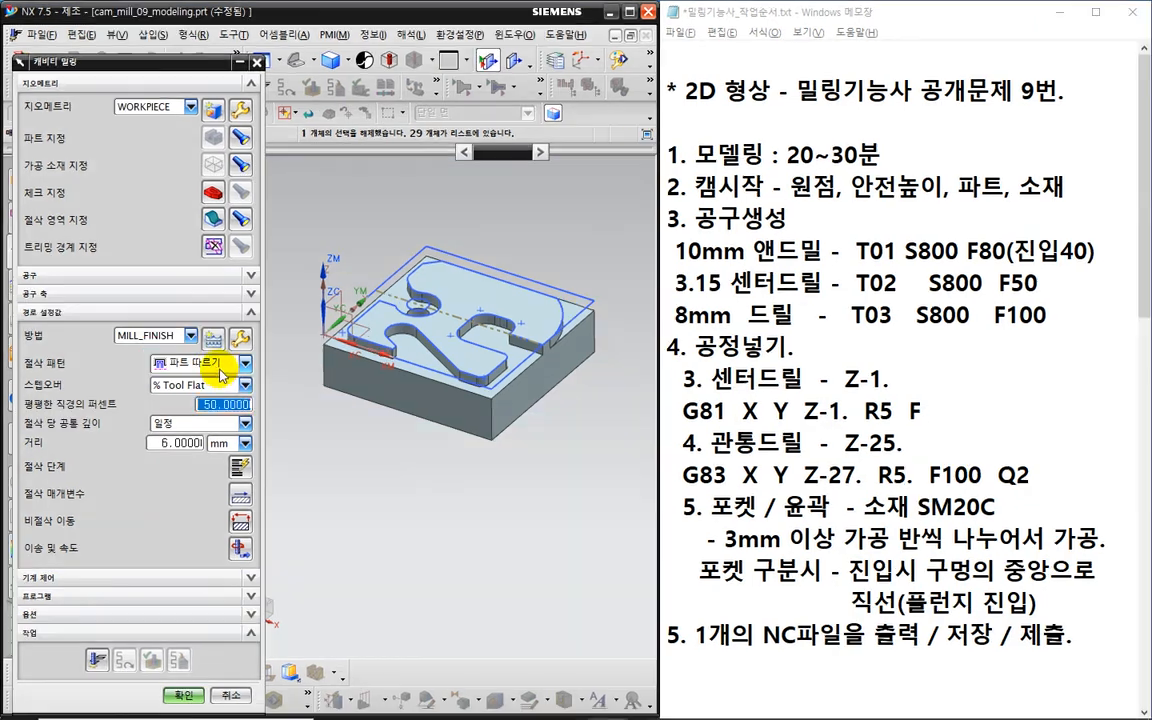
left_click(225, 366)
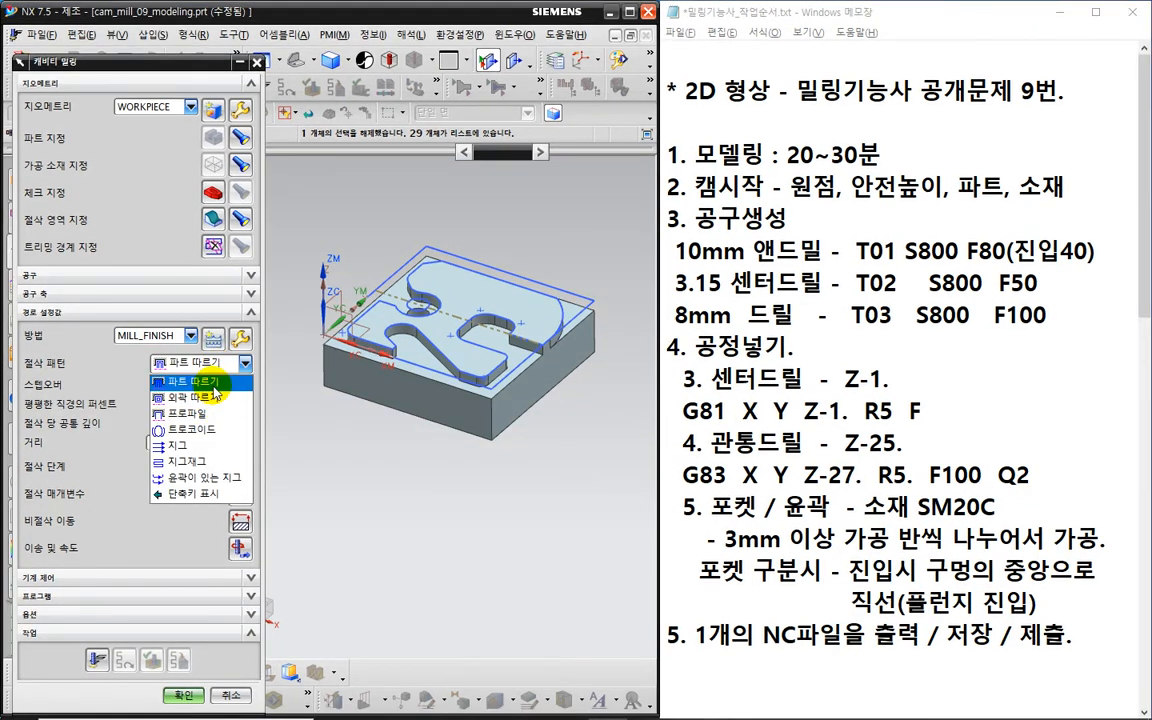
left_click(216, 383)
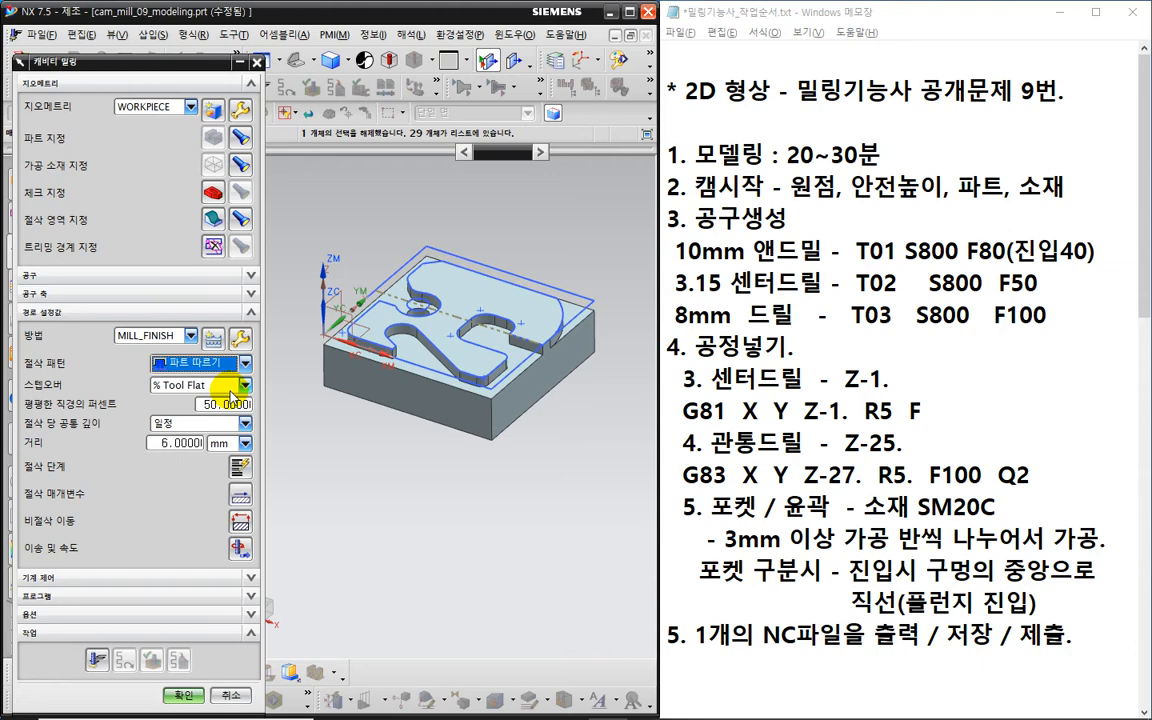
key("ctrl+2")
mouse_move(205, 381)
left_mouse_down()
mouse_move(162, 358)
mouse_move(224, 357)
left_mouse_up()
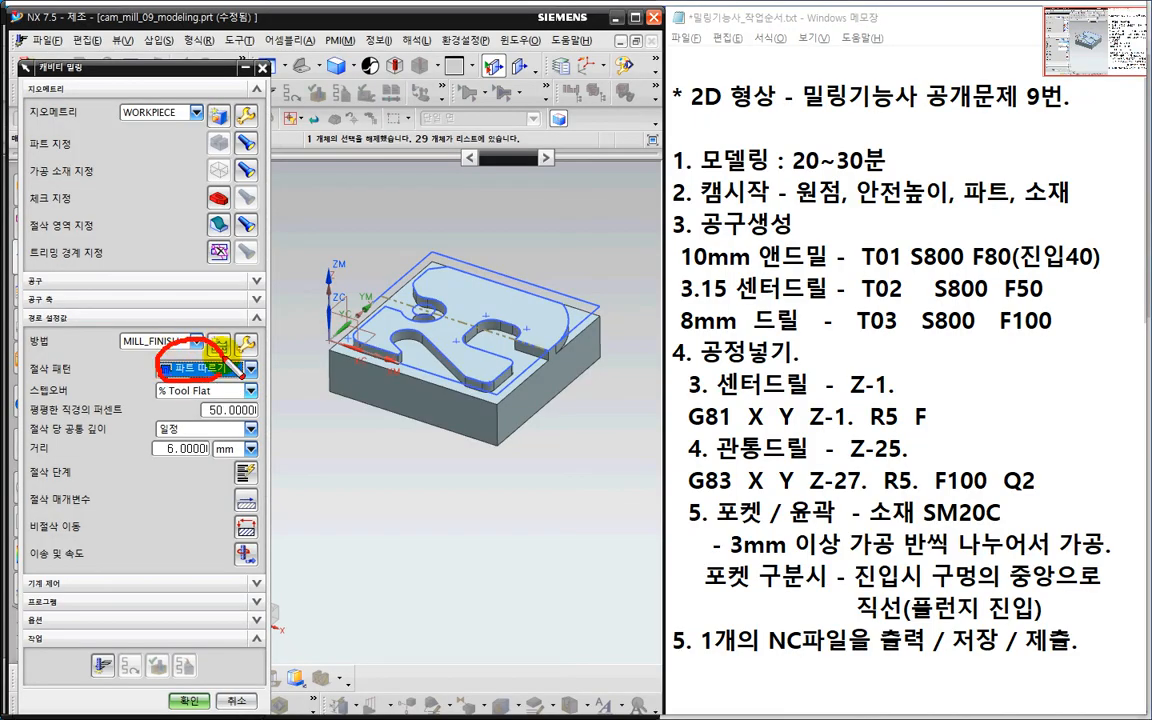
key("Escape")
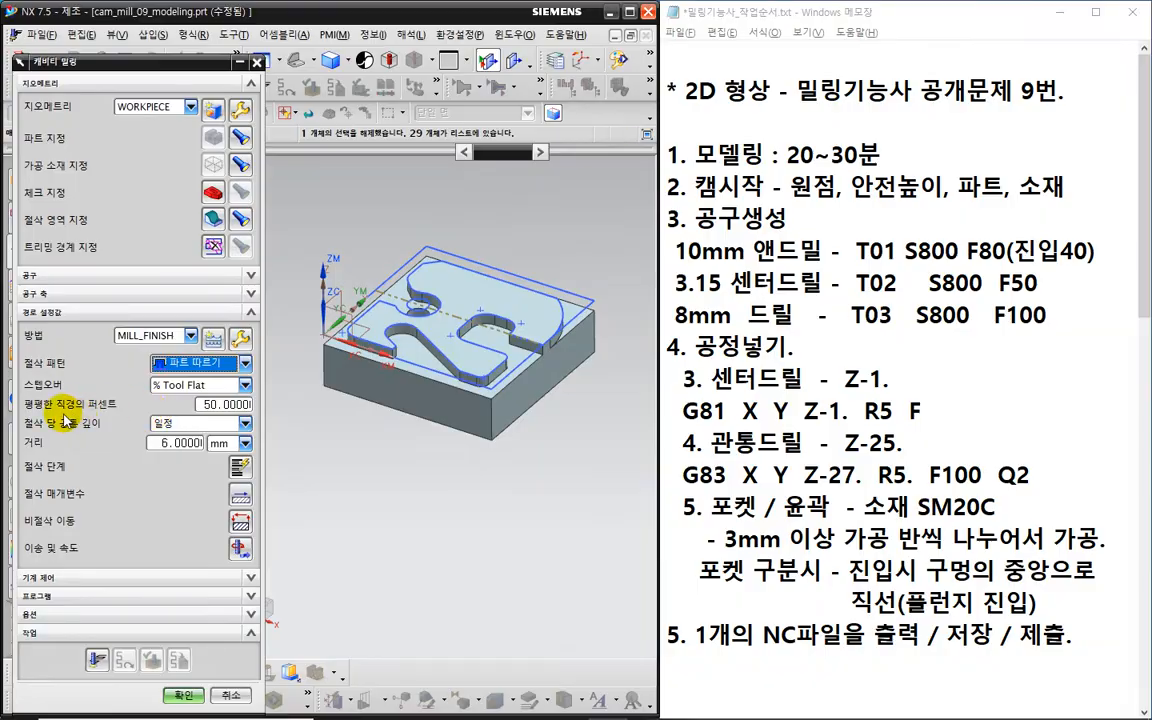
key("ctrl+2")
left_click_drag(18, 400, 66, 400)
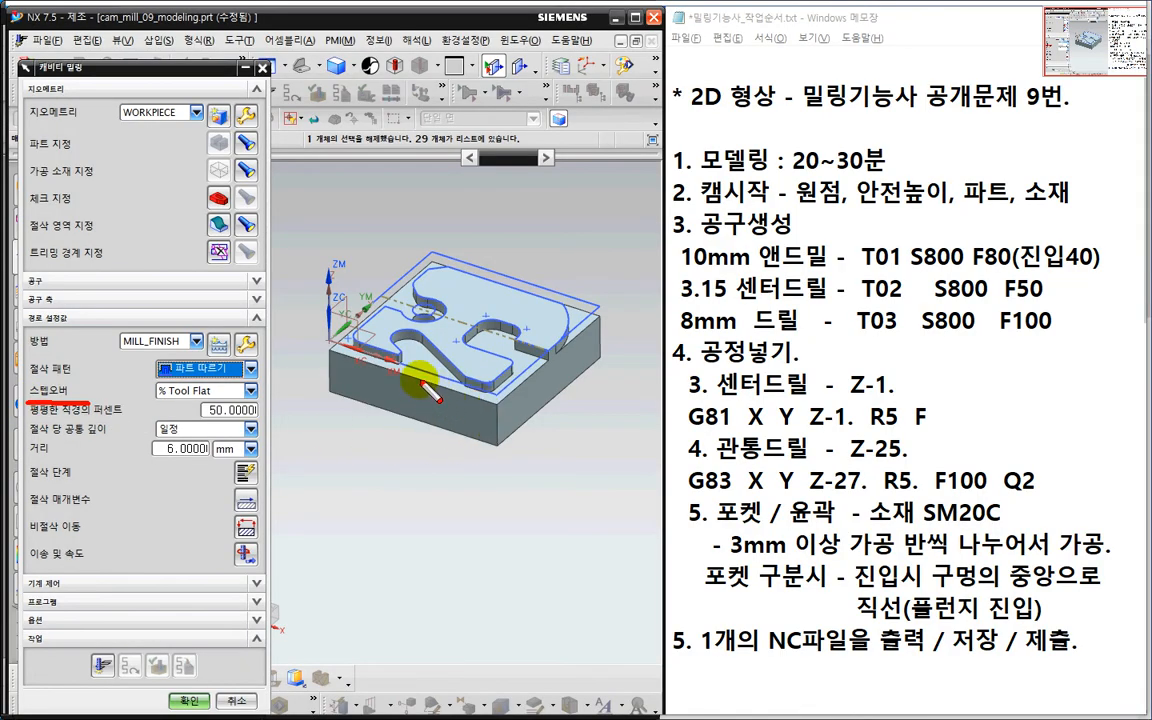
key("Escape")
middle_click_drag(404, 375, 411, 404)
scroll(587, 372, "up", 3)
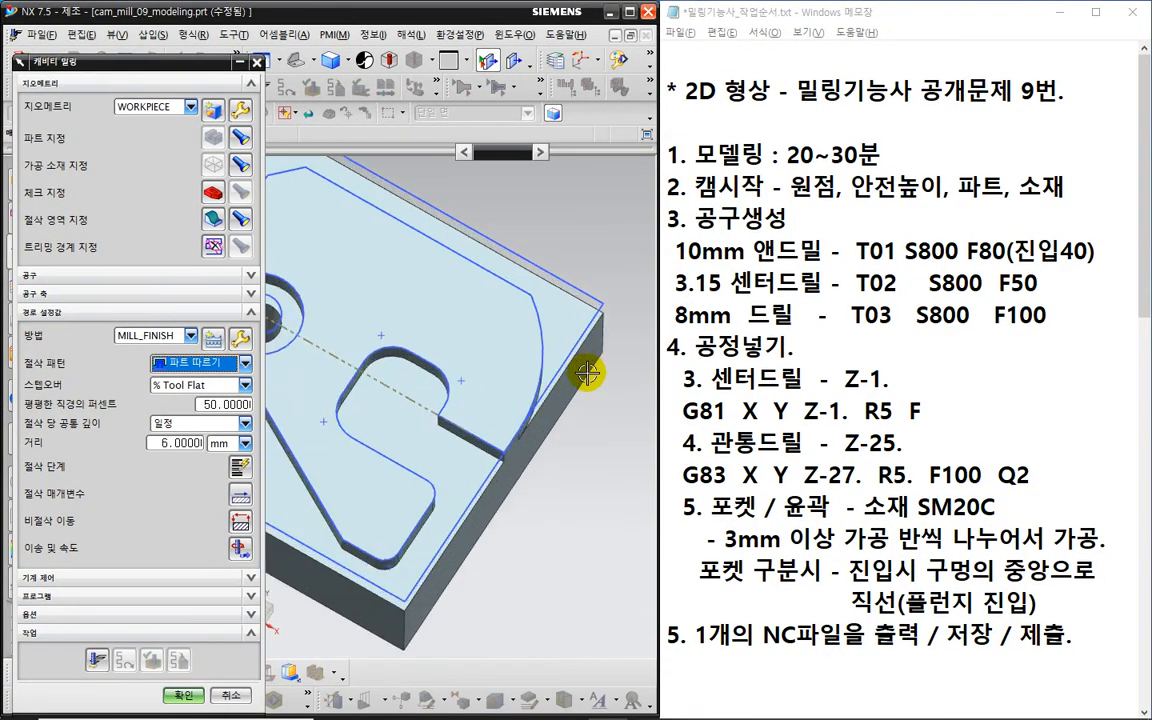
scroll(587, 372, "up", 2)
key("ctrl+2")
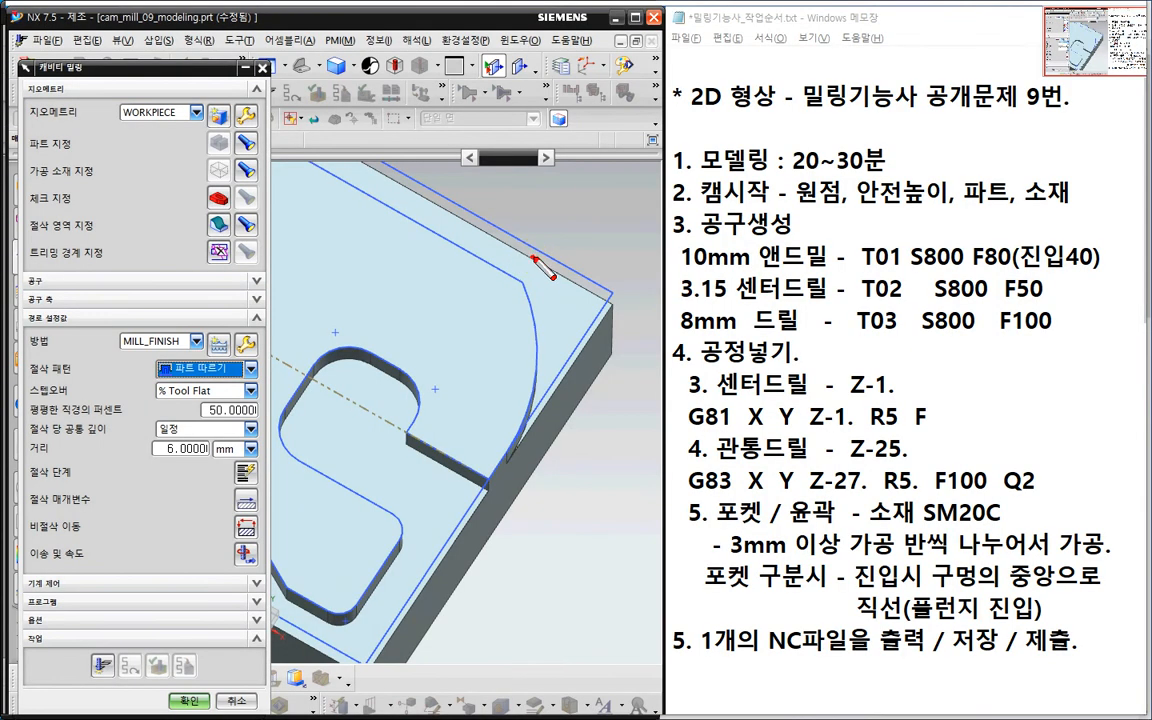
left_click_drag(533, 257, 569, 347)
mouse_move(557, 304)
left_mouse_down()
mouse_move(592, 304)
mouse_move(594, 315)
left_mouse_up()
left_click_drag(589, 257, 603, 343)
left_click_drag(590, 332, 620, 332)
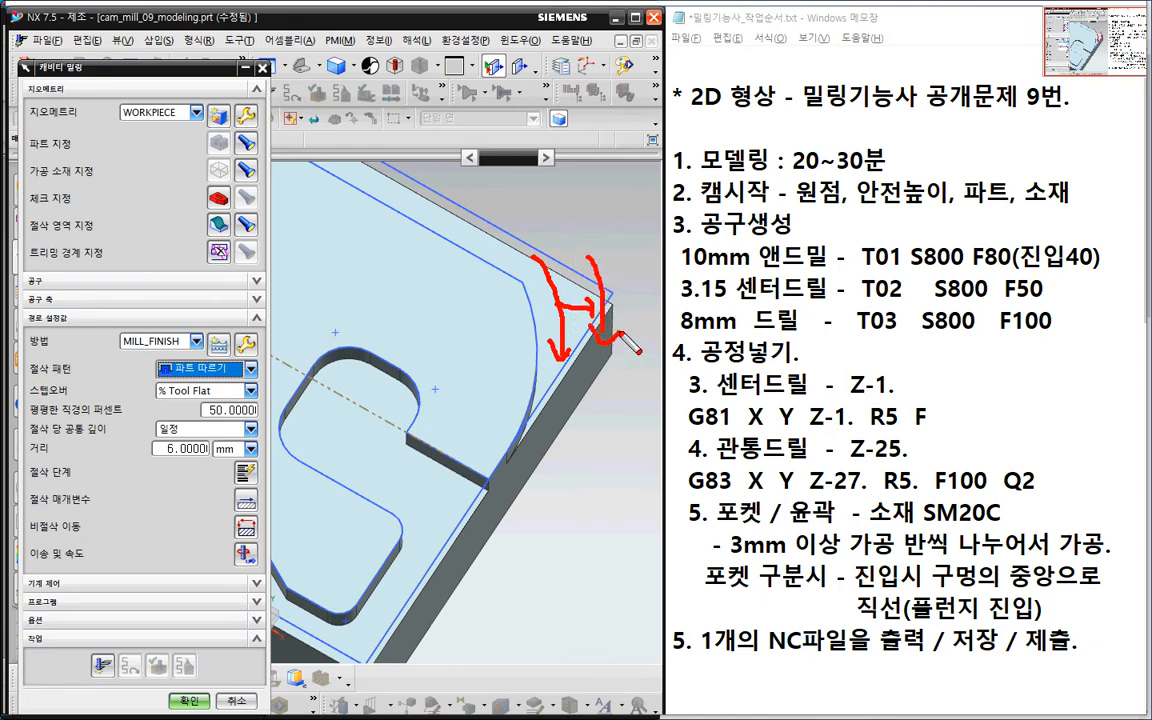
left_click_drag(30, 396, 82, 395)
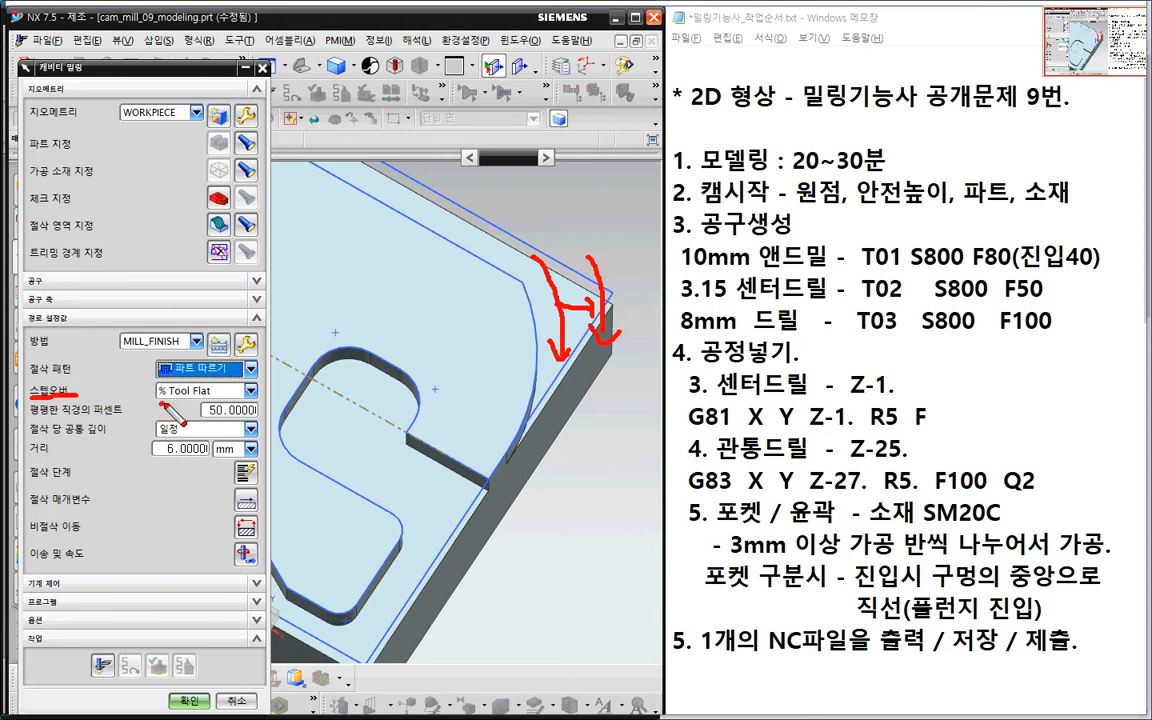
mouse_move(158, 404)
left_mouse_down()
mouse_move(228, 403)
mouse_move(200, 379)
mouse_move(152, 386)
mouse_move(185, 403)
mouse_move(237, 390)
mouse_move(196, 412)
mouse_move(222, 404)
left_mouse_up()
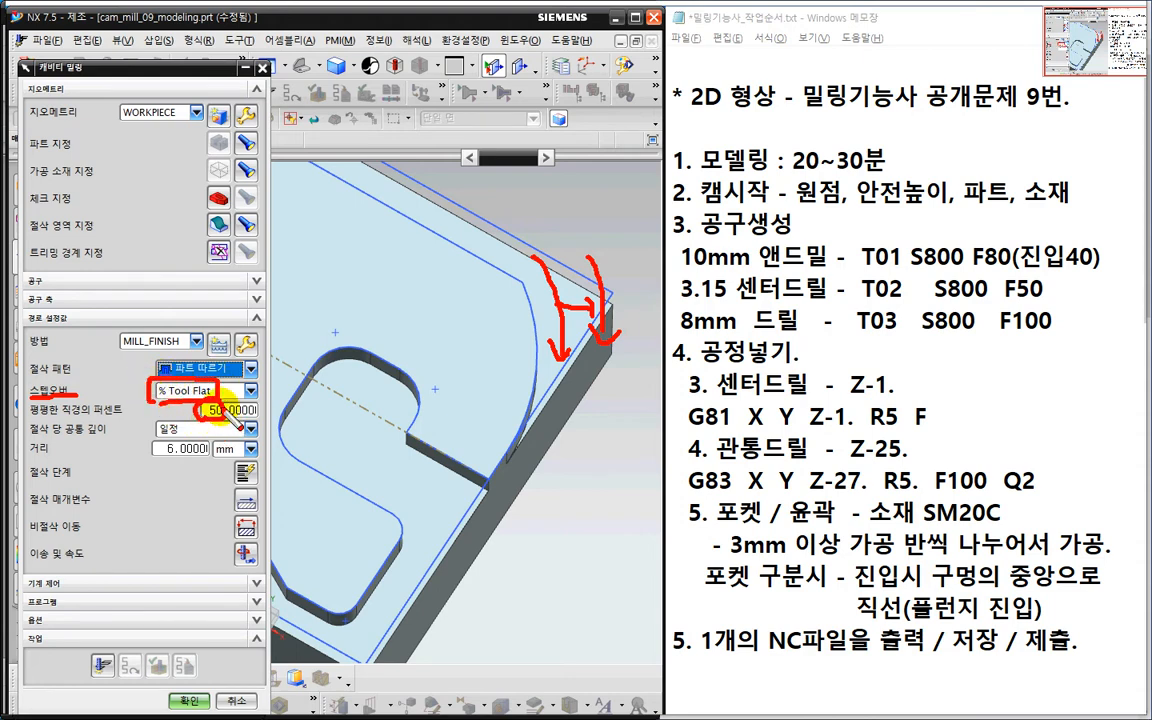
mouse_move(354, 298)
left_mouse_down()
mouse_move(348, 326)
mouse_move(384, 276)
mouse_move(447, 333)
left_mouse_up()
left_click_drag(483, 248, 520, 165)
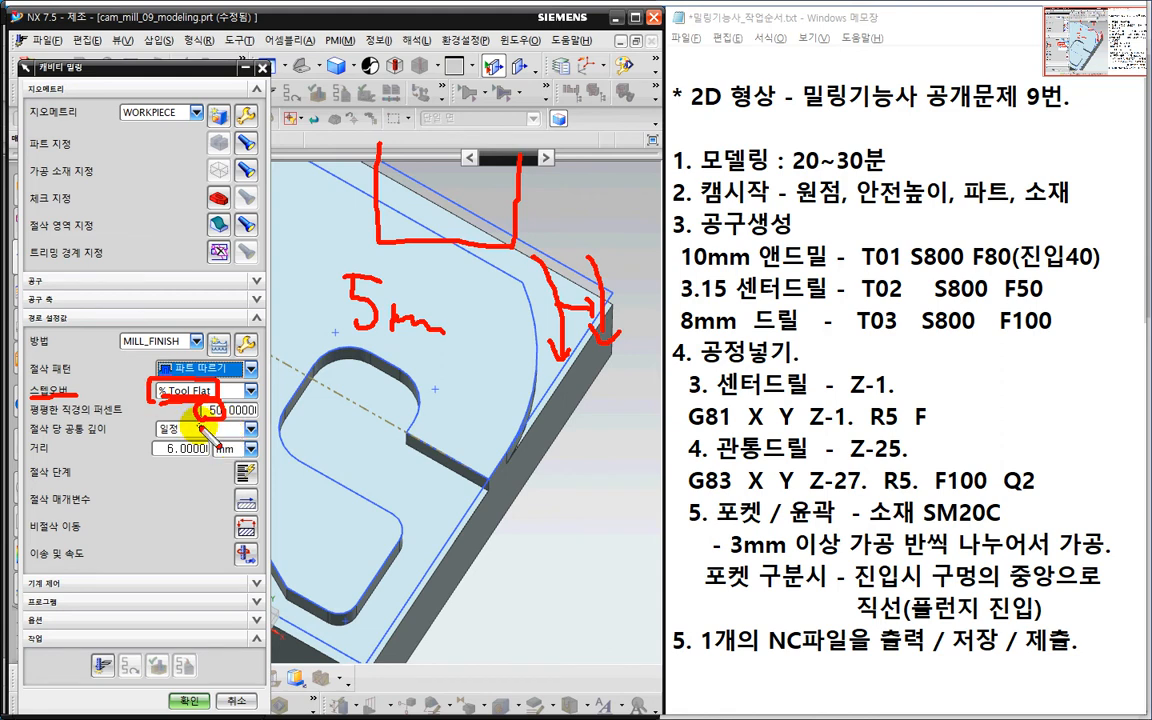
key("Escape")
- Make the cavity mill stepover a constant distance of 7 mm
left_click(234, 392)
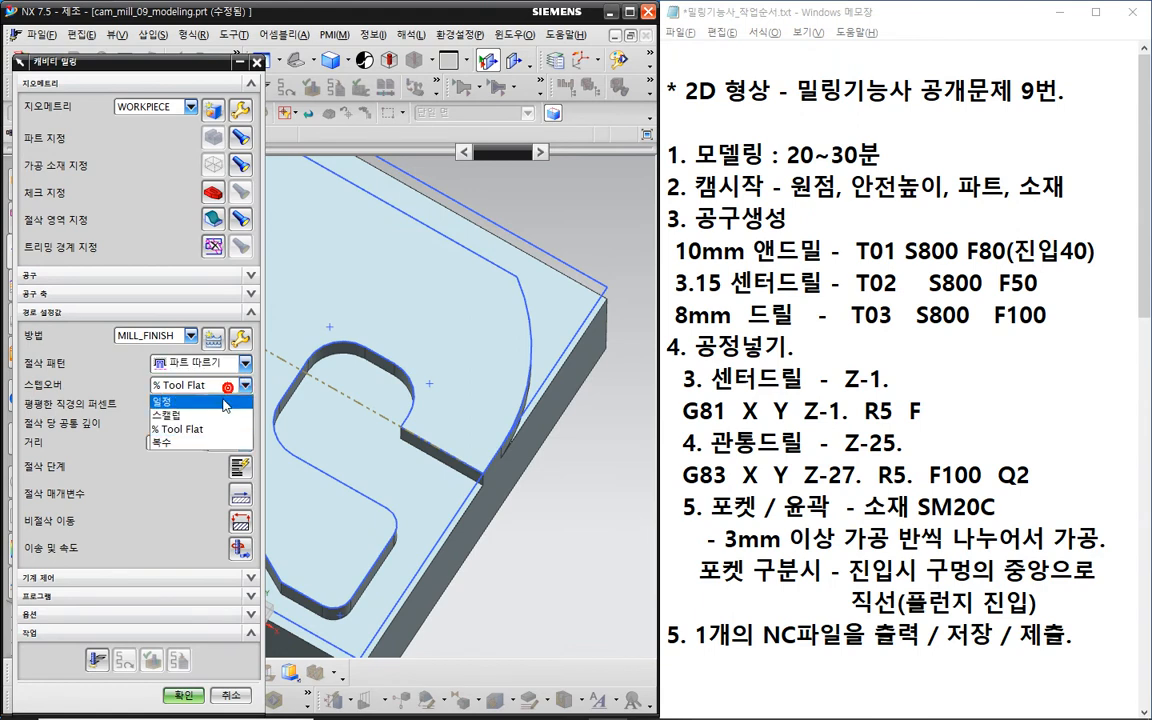
left_click(225, 403)
double_click(184, 403)
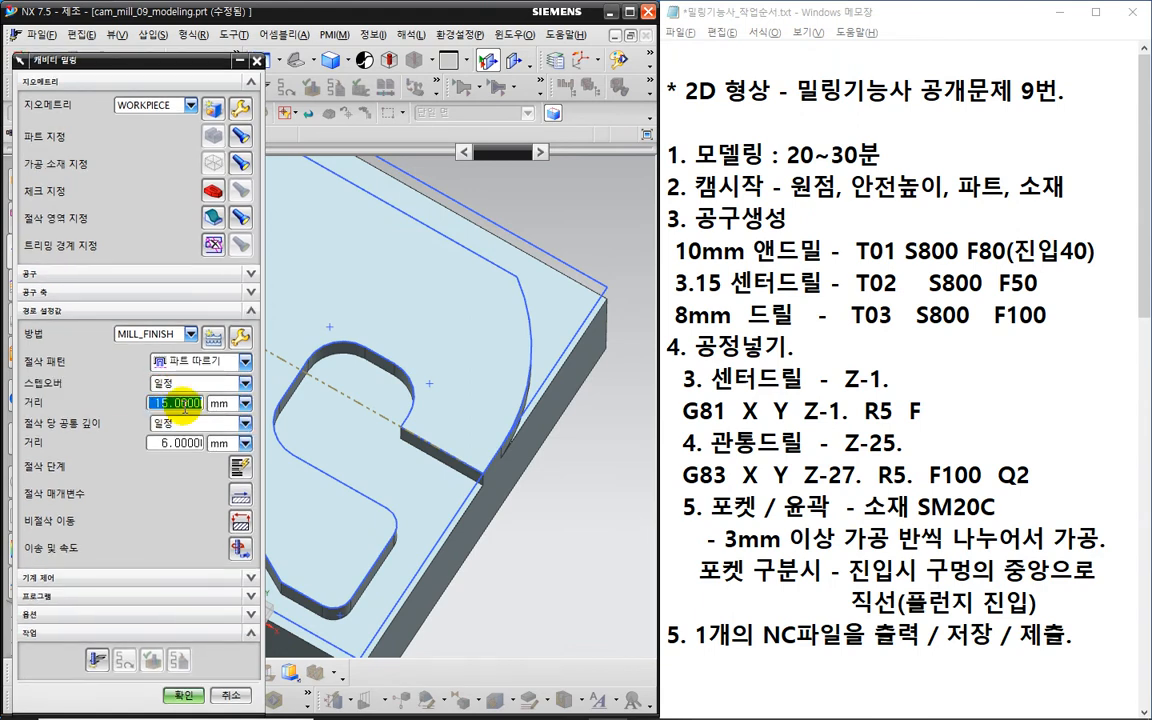
type("7")
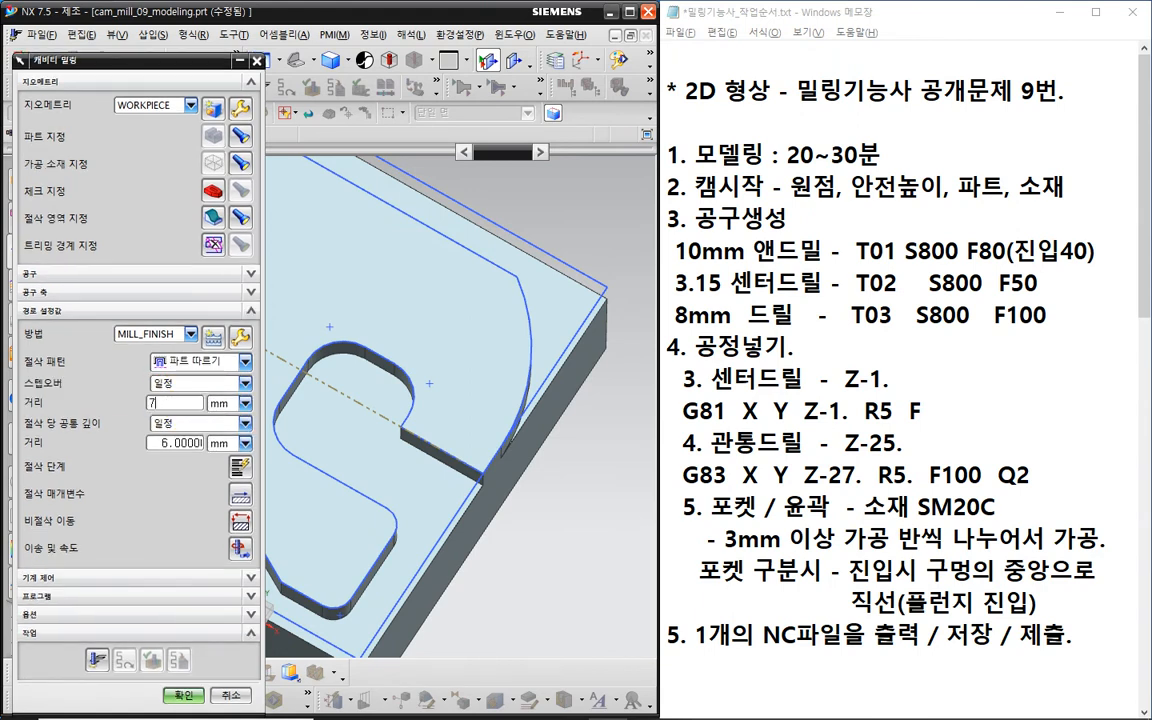
key("ctrl+2")
mouse_move(191, 405)
left_mouse_down()
mouse_move(162, 427)
mouse_move(168, 373)
mouse_move(190, 423)
left_mouse_up()
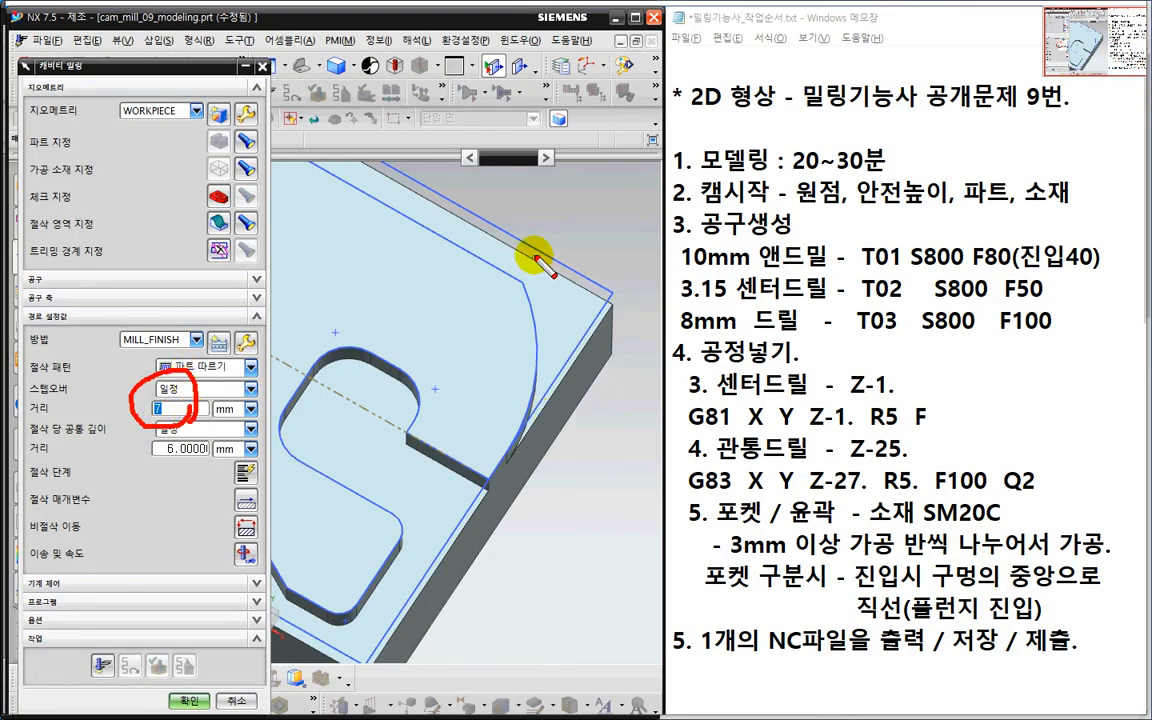
mouse_move(535, 257)
left_mouse_down()
mouse_move(555, 325)
mouse_move(550, 355)
left_mouse_up()
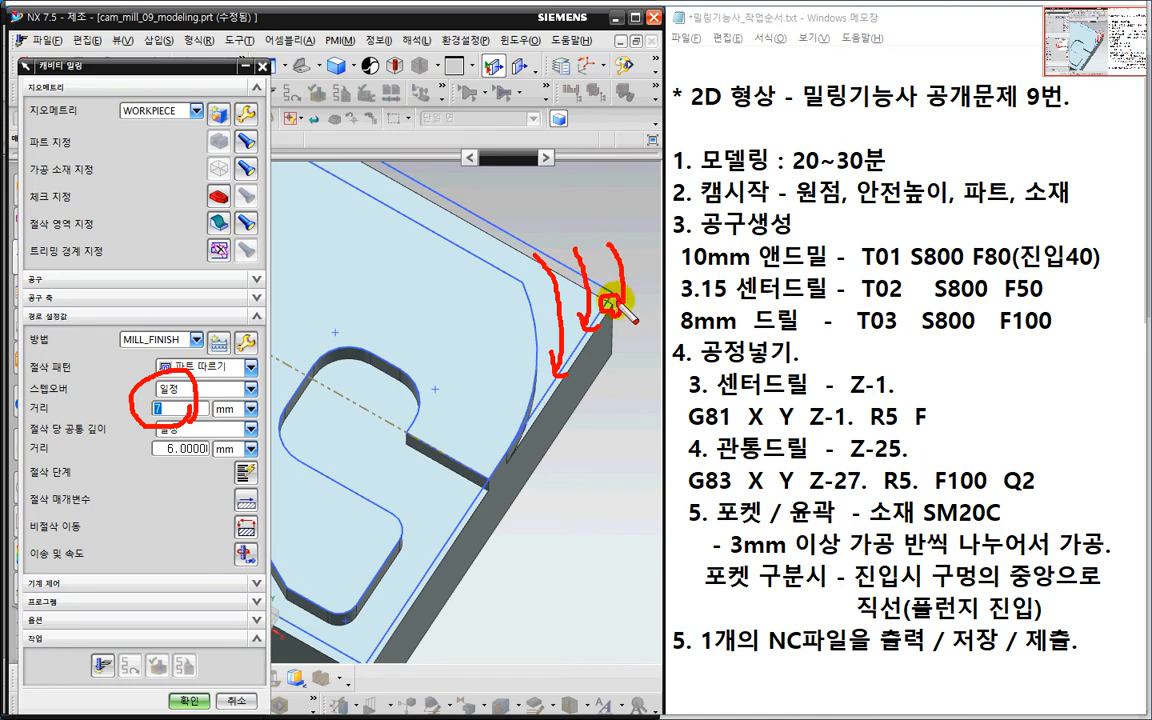
left_click_drag(146, 396, 201, 449)
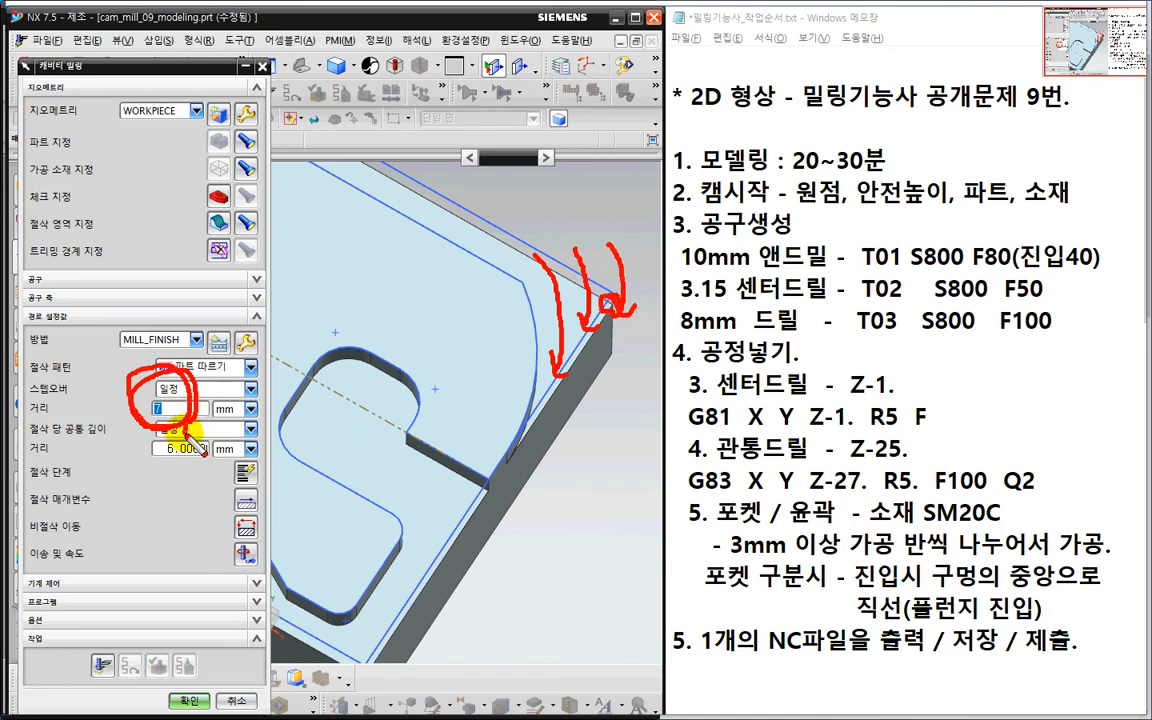
key("Escape")
key("ctrl+2")
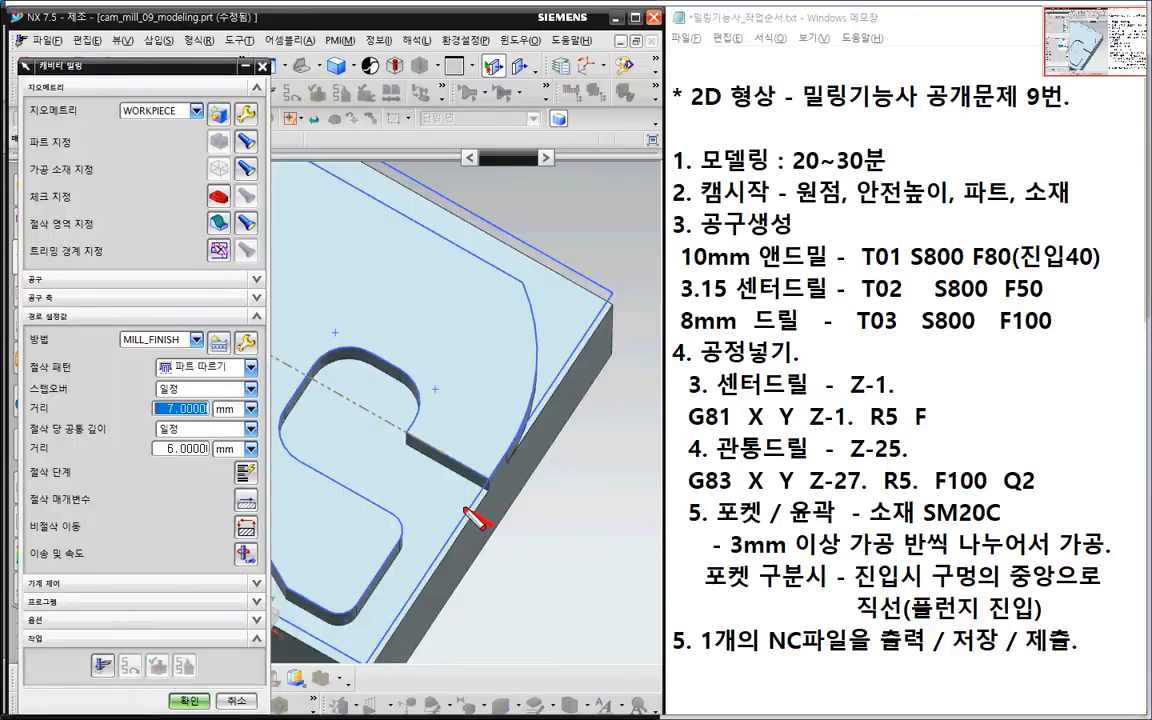
- Set the depth per cut to 2 mm, then bring up Feeds and Speeds
left_click_drag(488, 525, 395, 463)
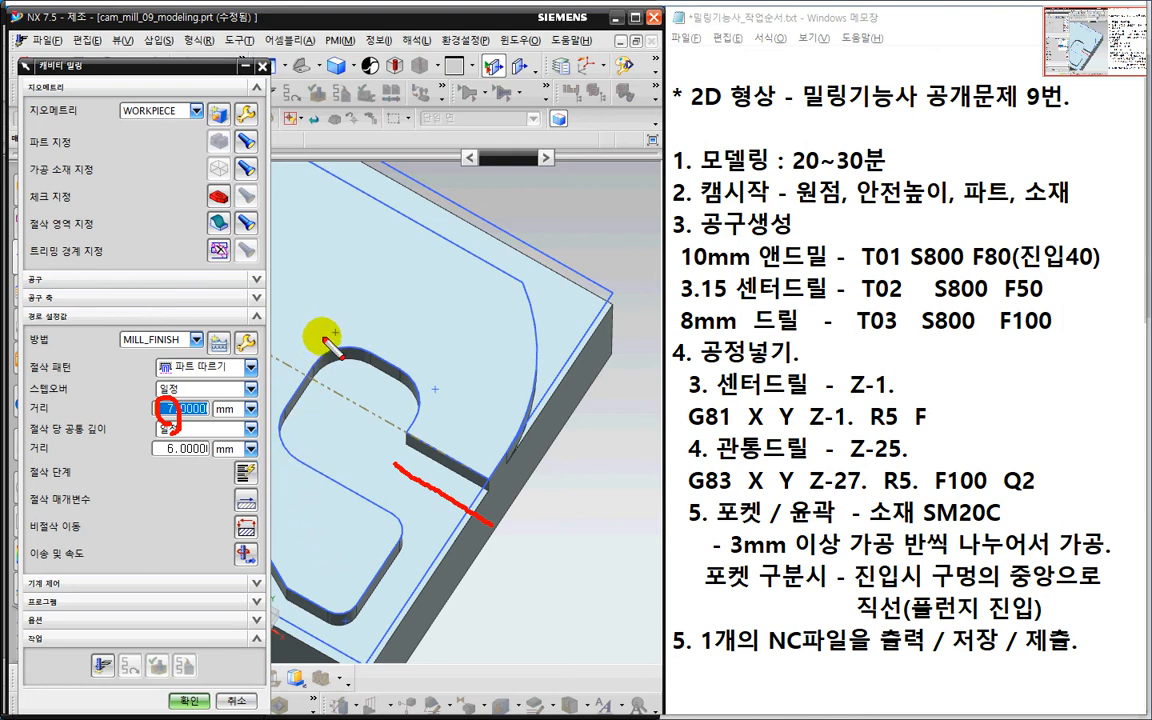
mouse_move(338, 280)
left_mouse_down()
mouse_move(366, 325)
mouse_move(342, 336)
left_mouse_up()
left_click_drag(333, 278, 370, 280)
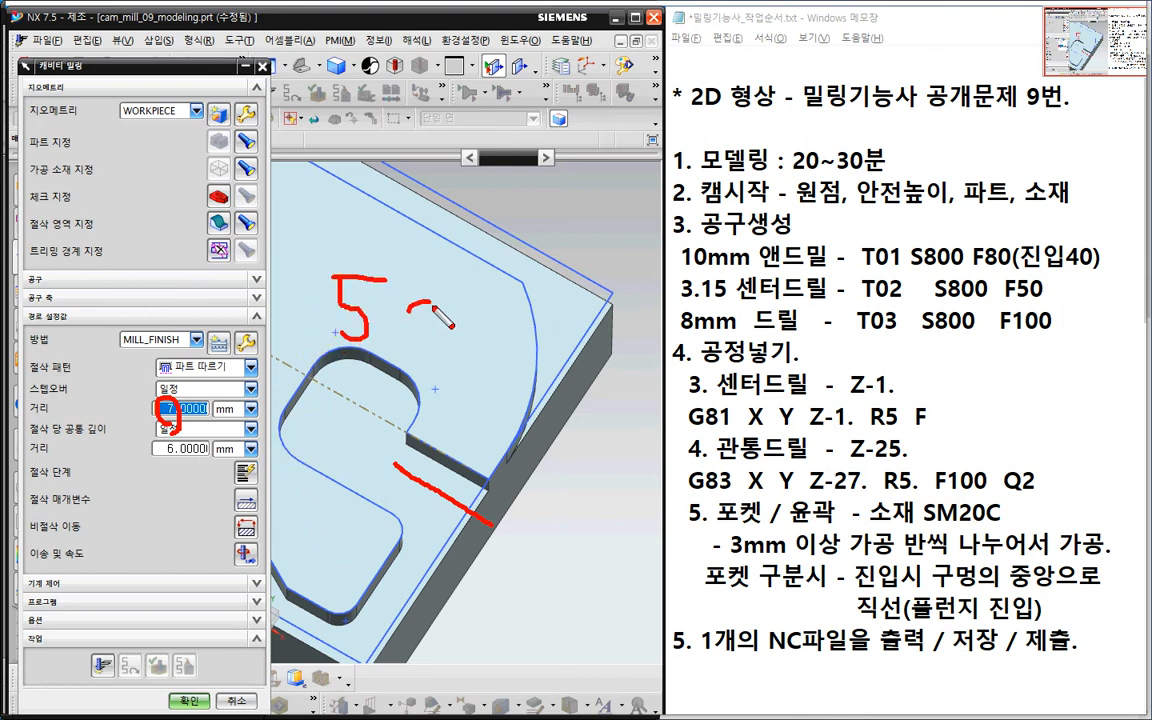
left_click_drag(470, 302, 468, 325)
left_click_drag(340, 362, 500, 366)
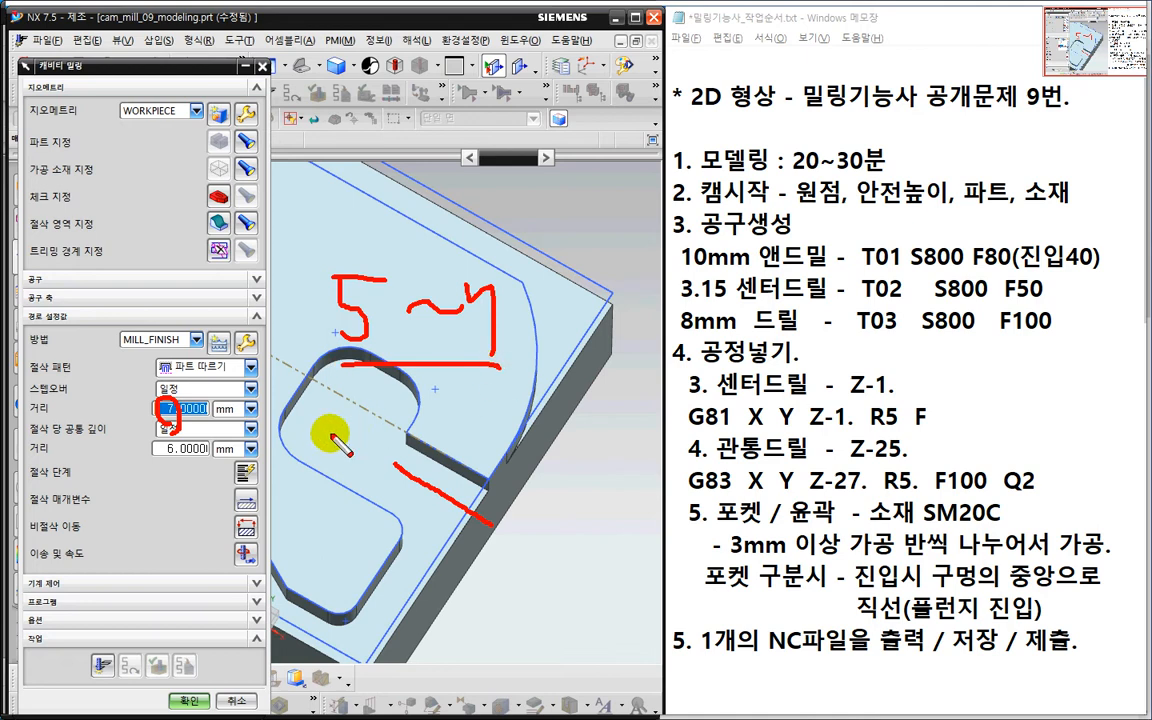
left_click_drag(157, 423, 160, 430)
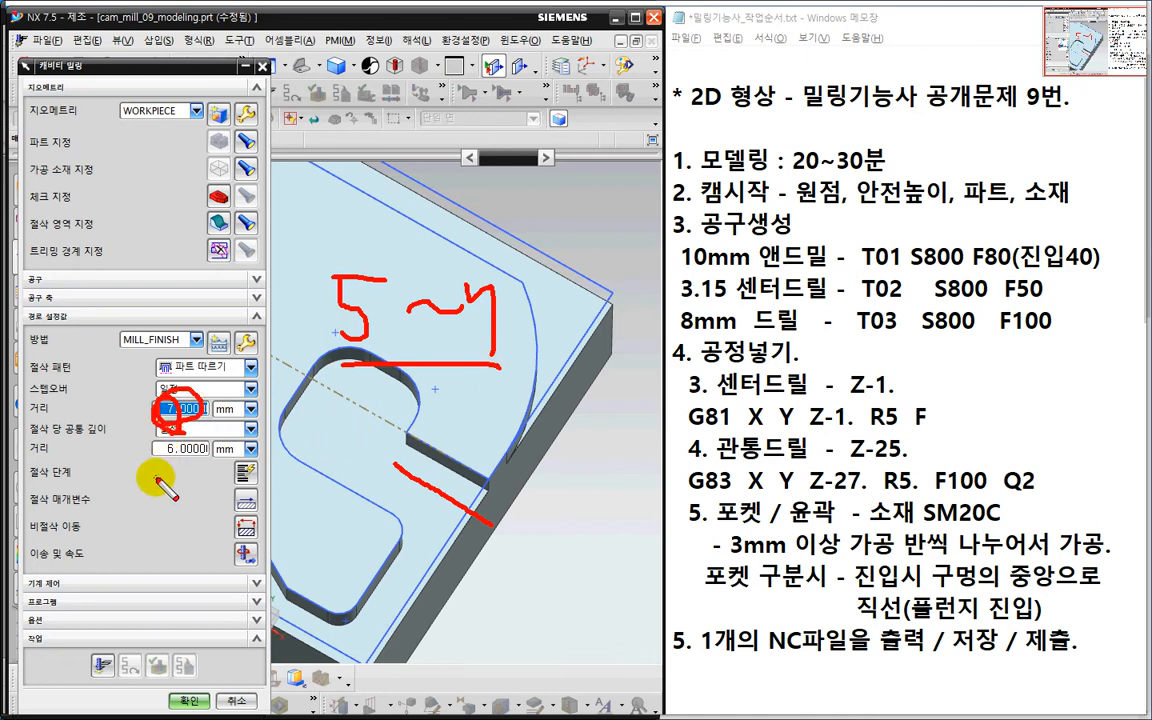
key("e")
mouse_move(85, 452)
left_mouse_down()
mouse_move(55, 462)
mouse_move(75, 410)
mouse_move(82, 459)
left_mouse_up()
key("Escape")
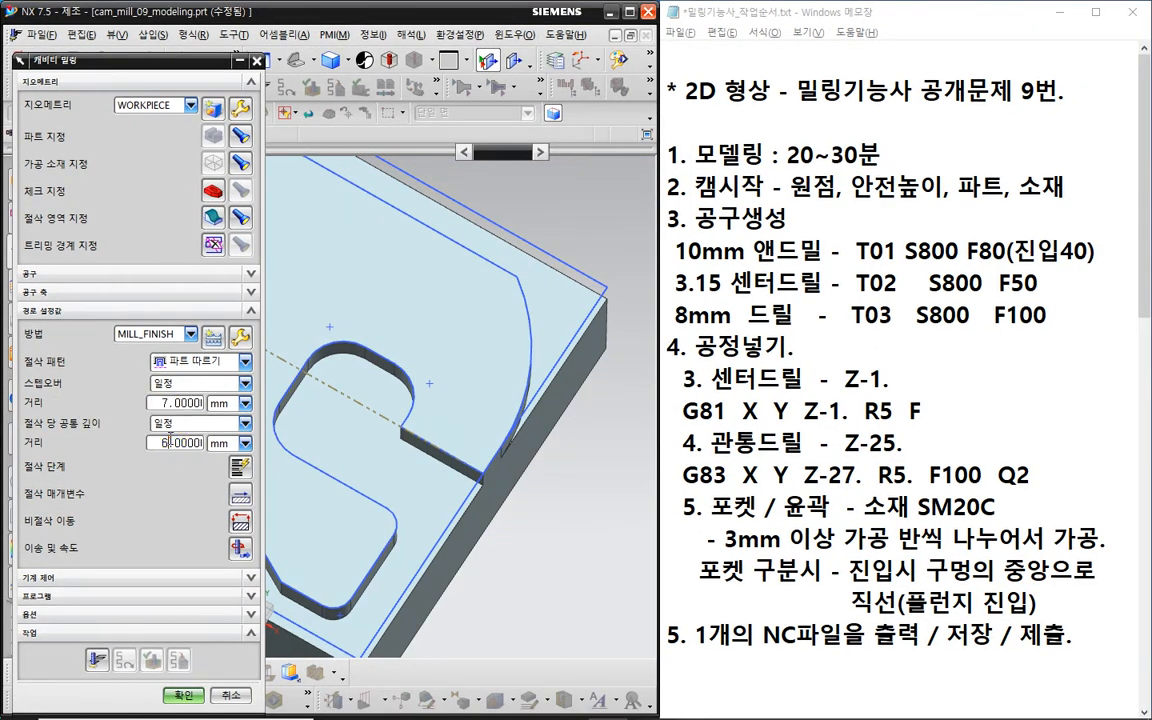
type("2")
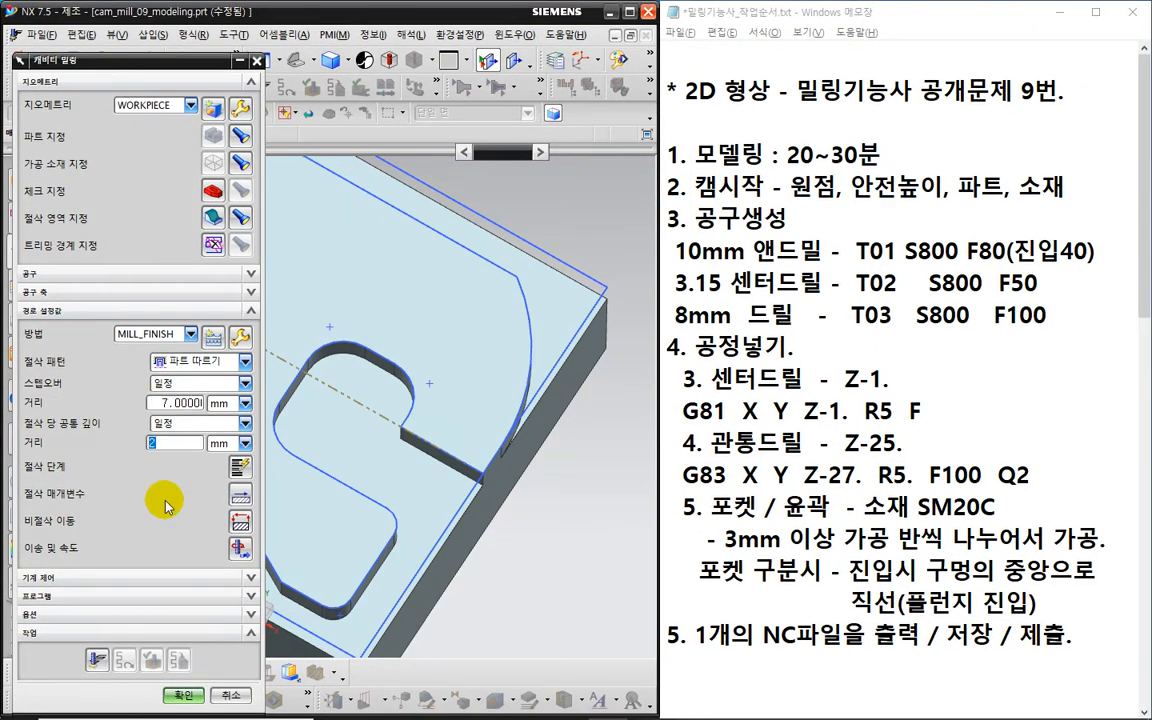
key("ctrl+2")
mouse_move(182, 464)
left_mouse_down()
mouse_move(151, 465)
mouse_move(163, 420)
mouse_move(183, 462)
left_mouse_up()
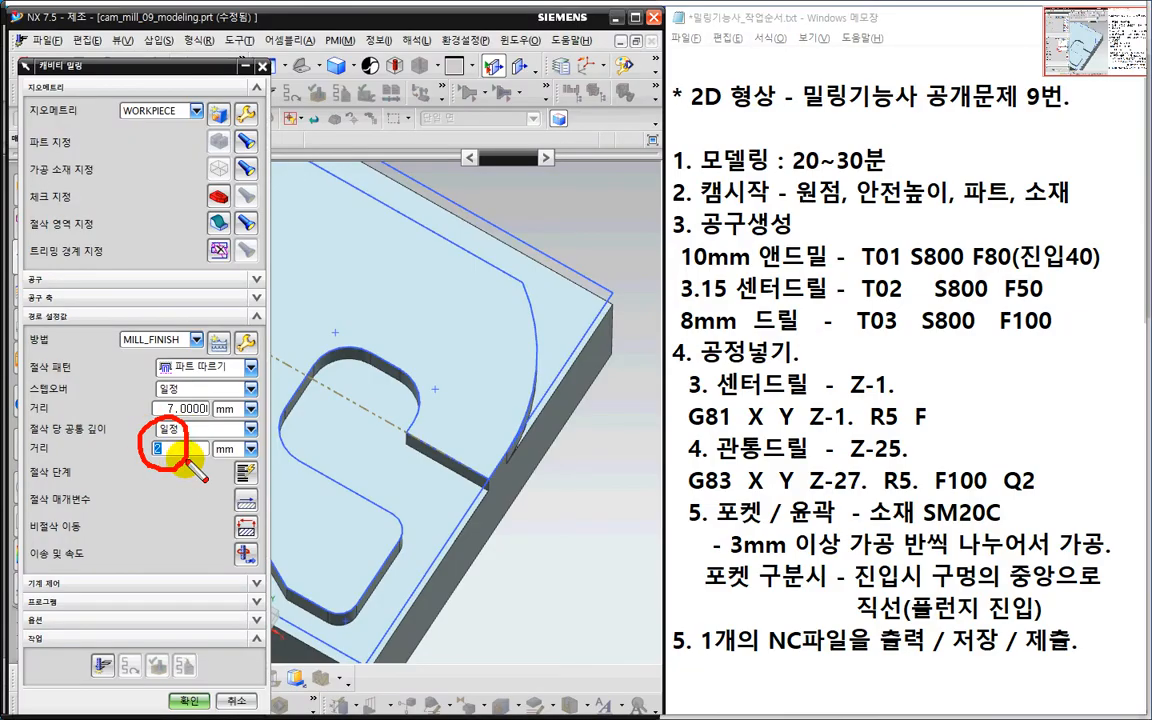
left_click_drag(151, 394, 197, 425)
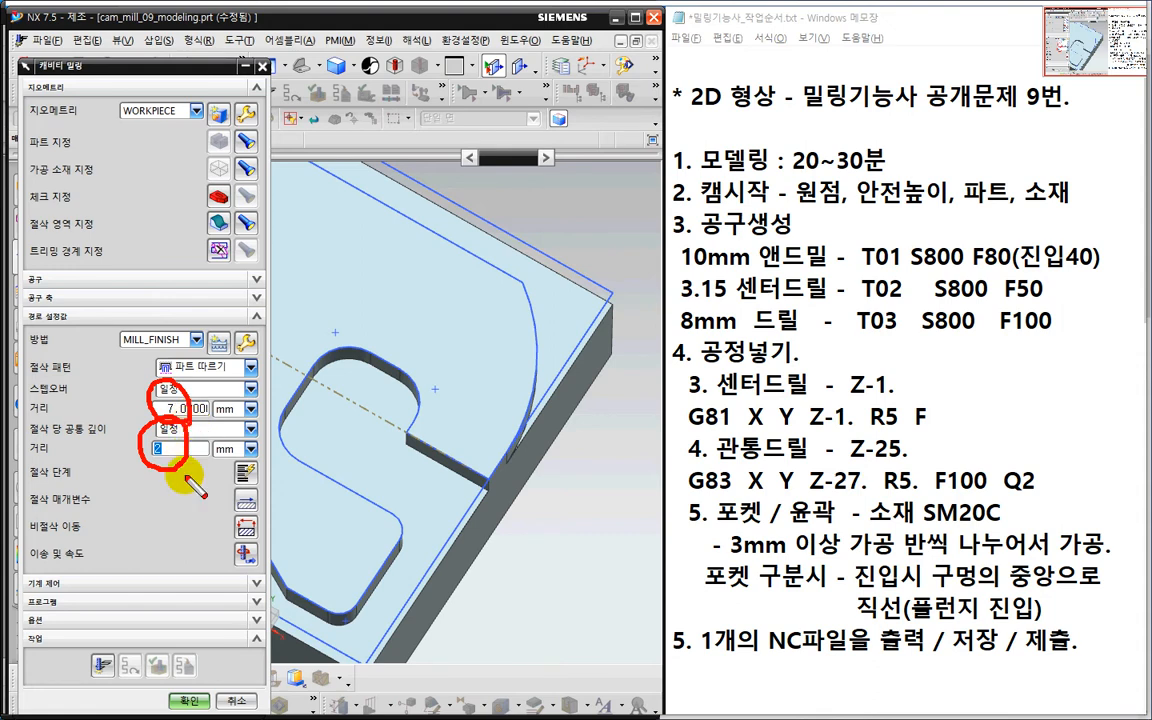
left_click_drag(240, 570, 256, 562)
key("Escape")
left_click(241, 550)
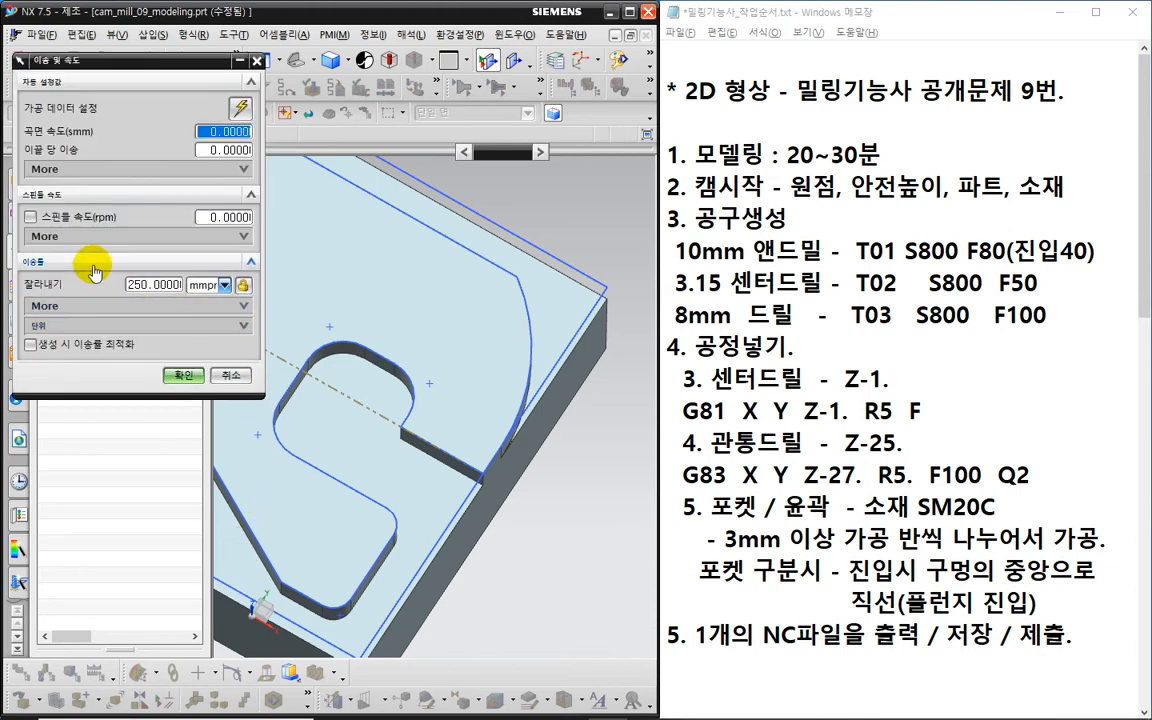
- Enable spindle speed at 800 rpm and set the cut feed to 80
left_click(31, 216)
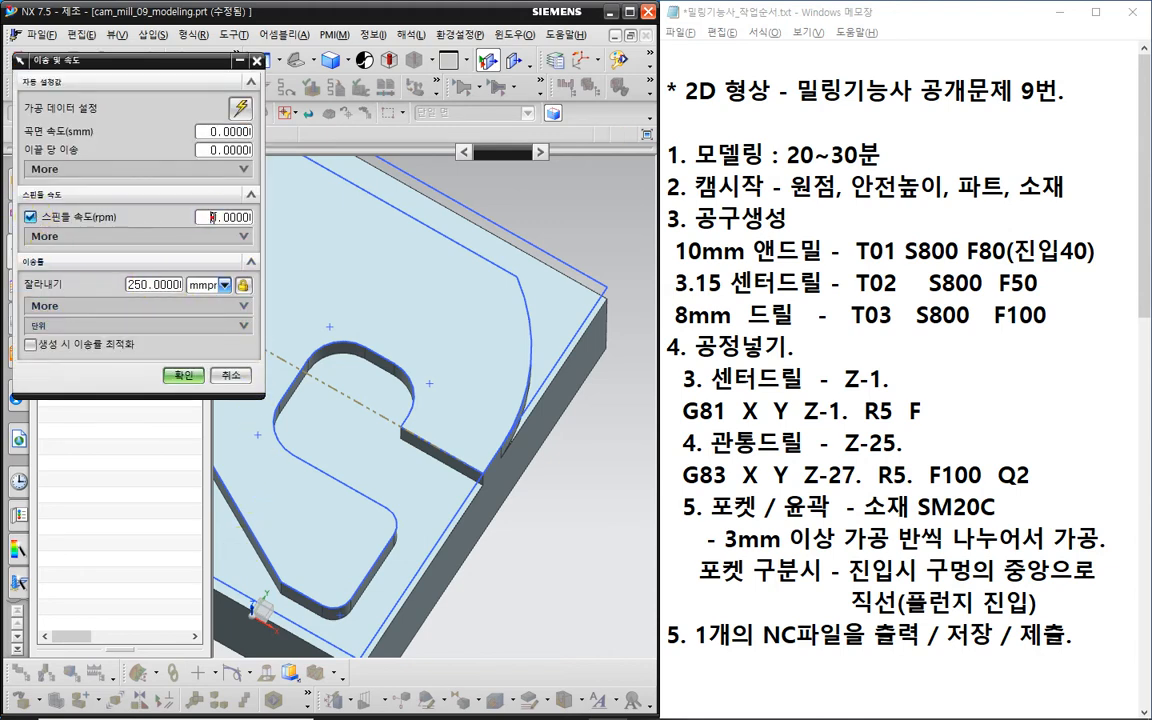
type("8")
scroll(450, 411, "down", 3)
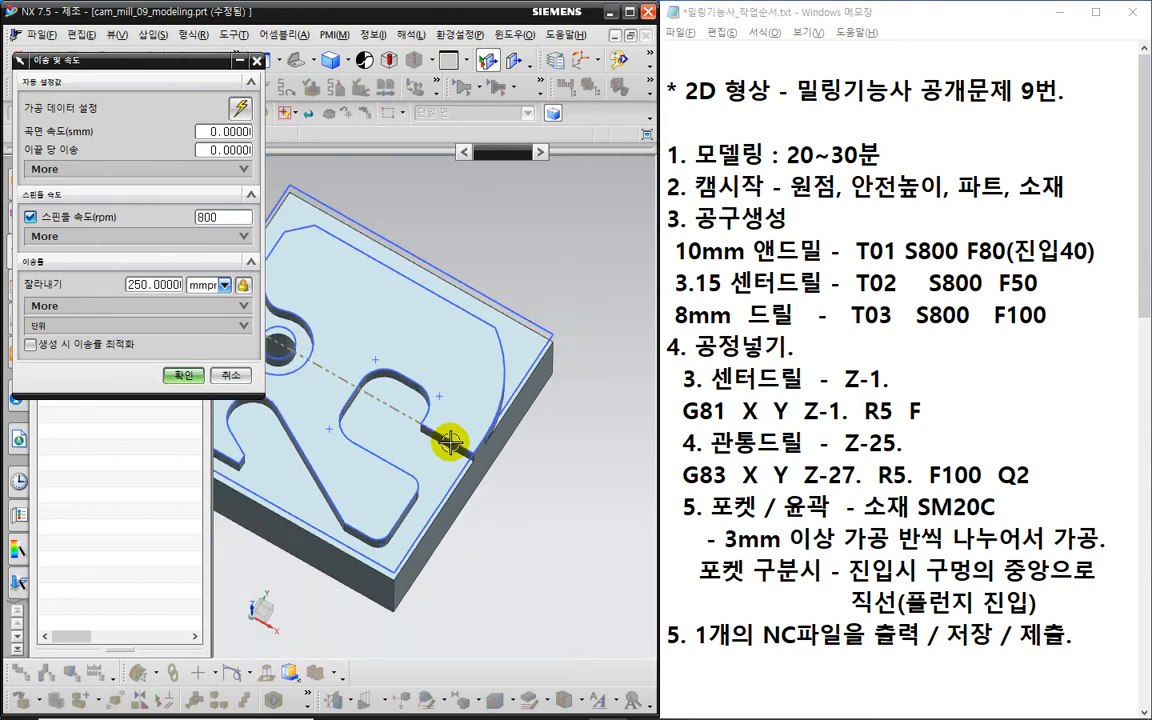
middle_click_drag(452, 437, 580, 483)
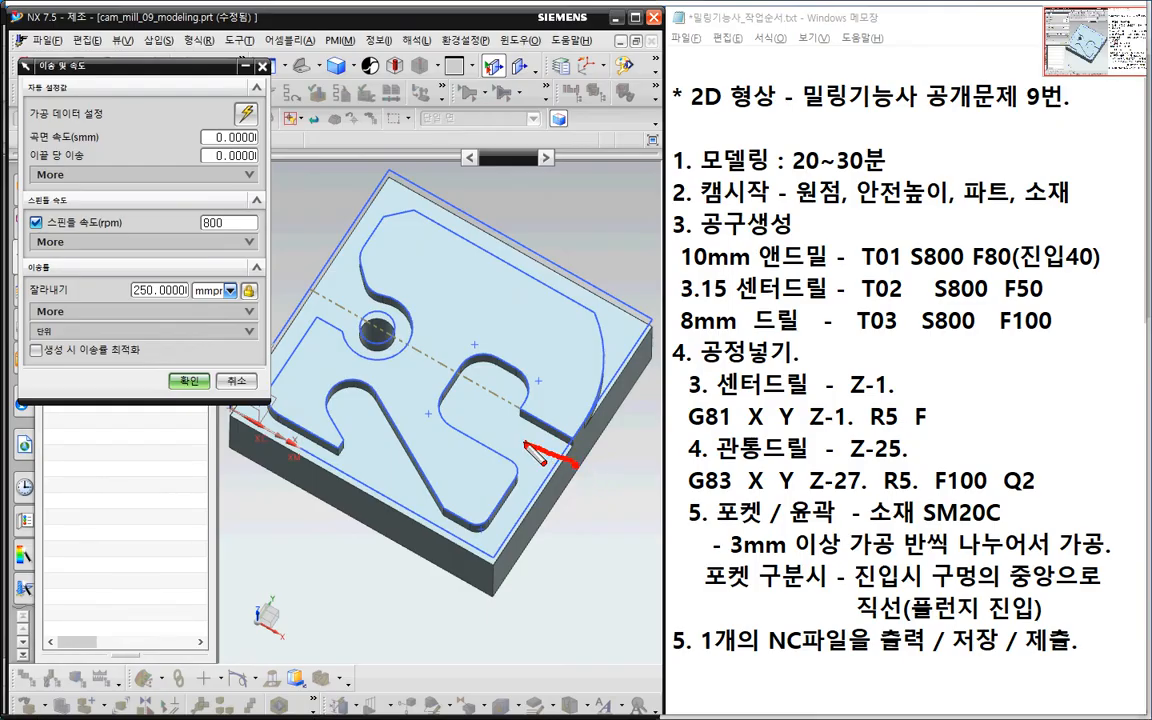
mouse_move(524, 442)
left_mouse_down()
mouse_move(488, 418)
mouse_move(494, 398)
mouse_move(470, 398)
mouse_move(480, 425)
left_mouse_up()
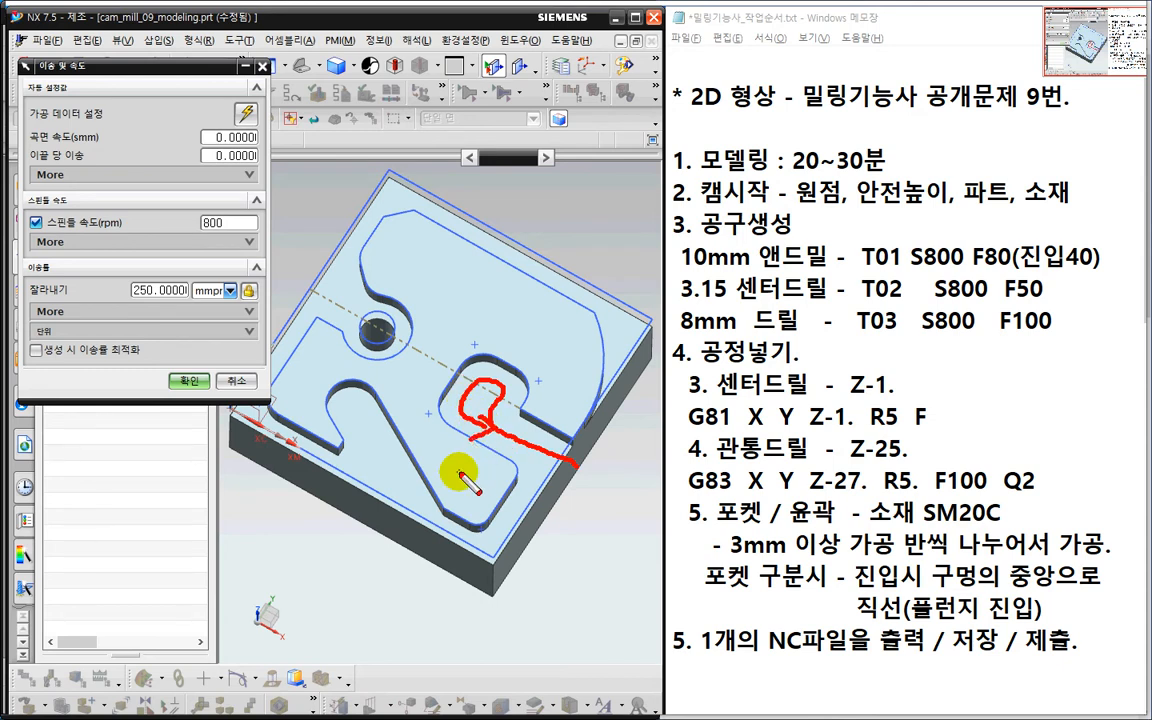
mouse_move(203, 214)
left_mouse_down()
mouse_move(234, 240)
mouse_move(226, 250)
left_mouse_up()
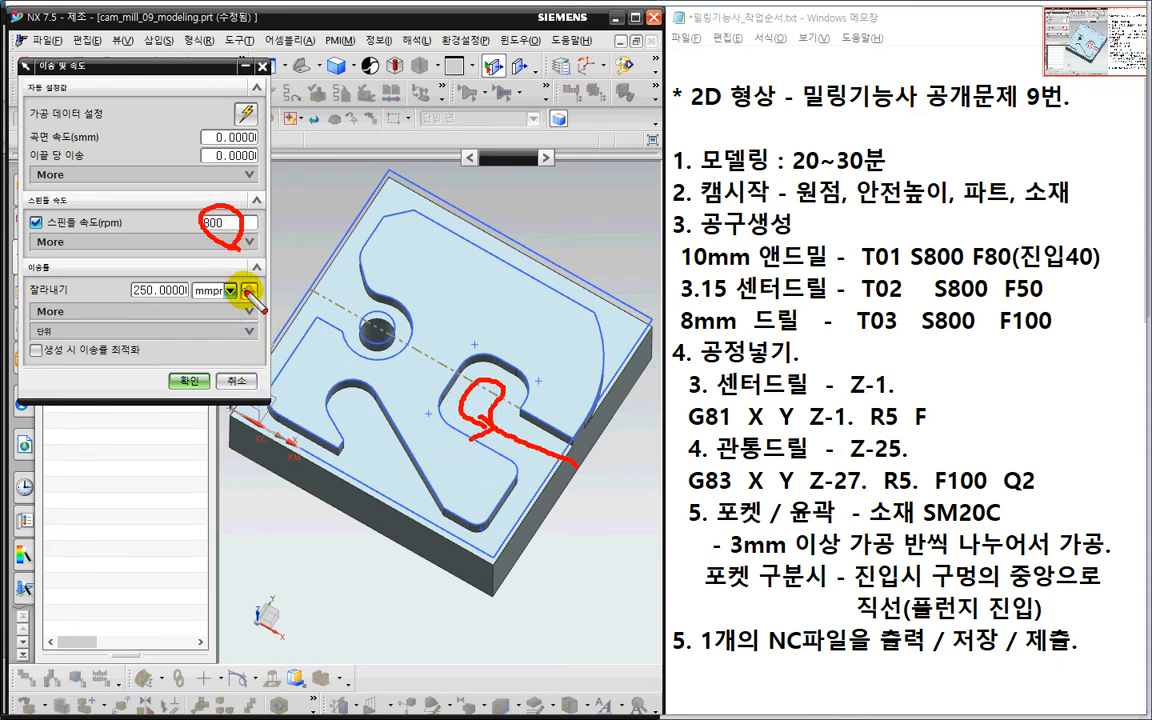
key("Escape")
left_click(155, 285)
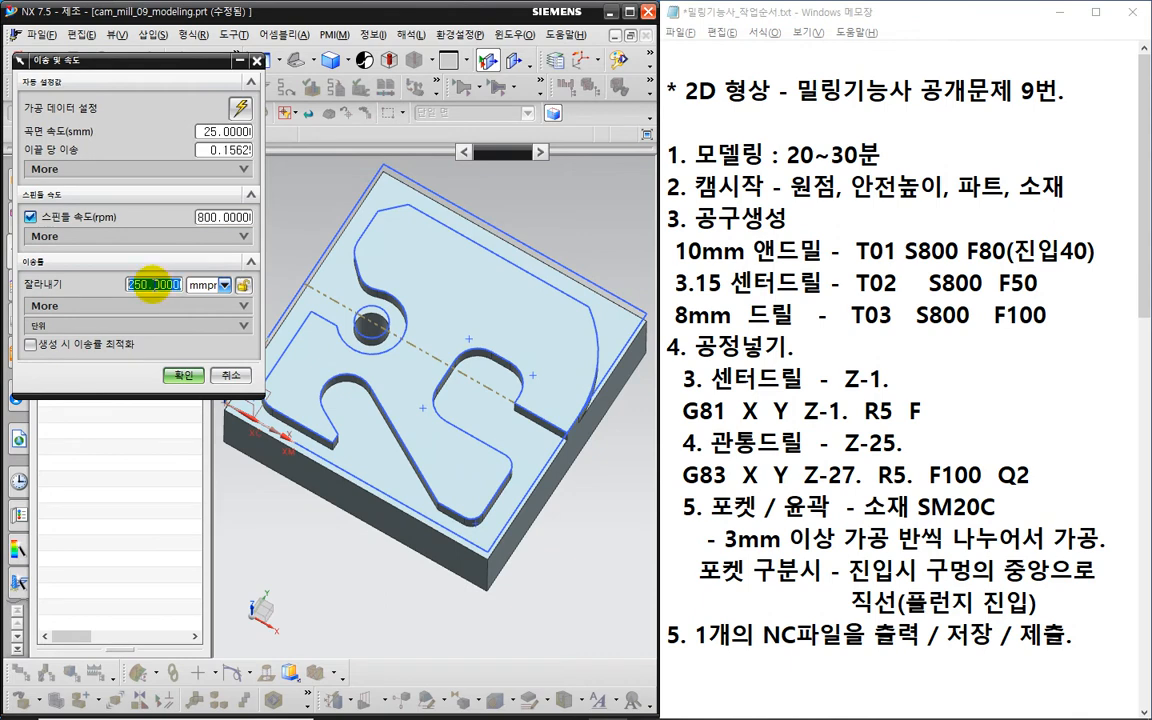
type("80")
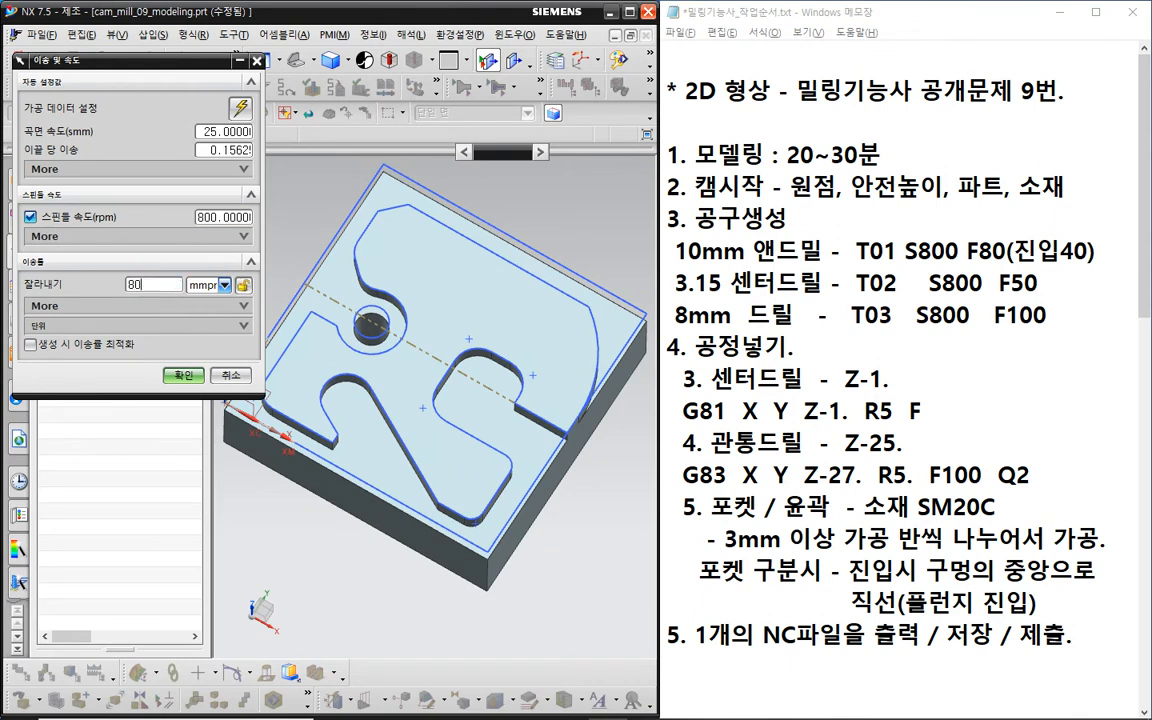
- Set the engage feed to 40 in the full feed list and accept the feeds
left_click(168, 308)
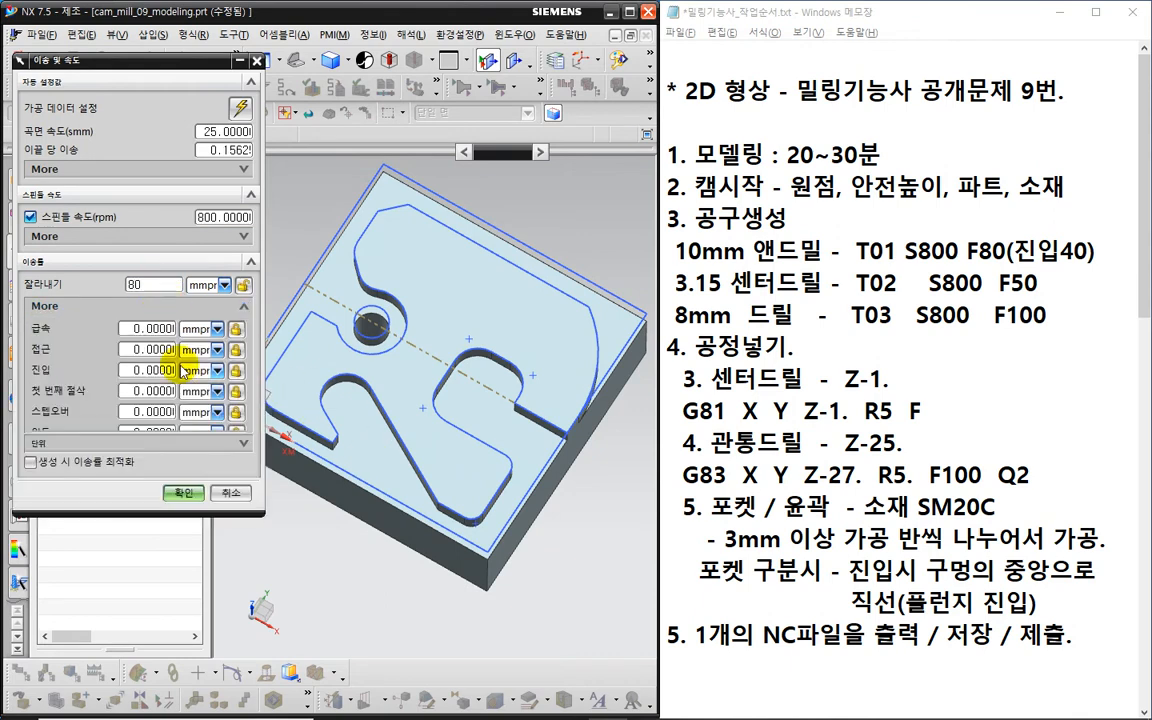
key("ctrl+2")
left_click_drag(22, 380, 66, 402)
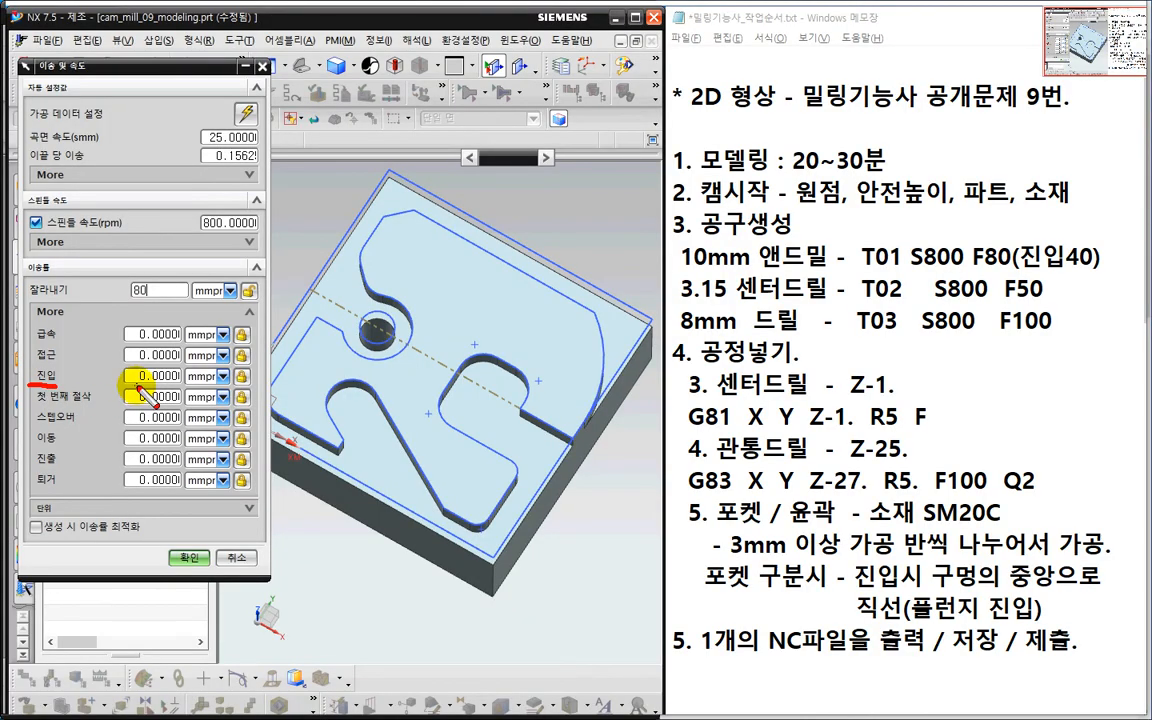
key("Escape")
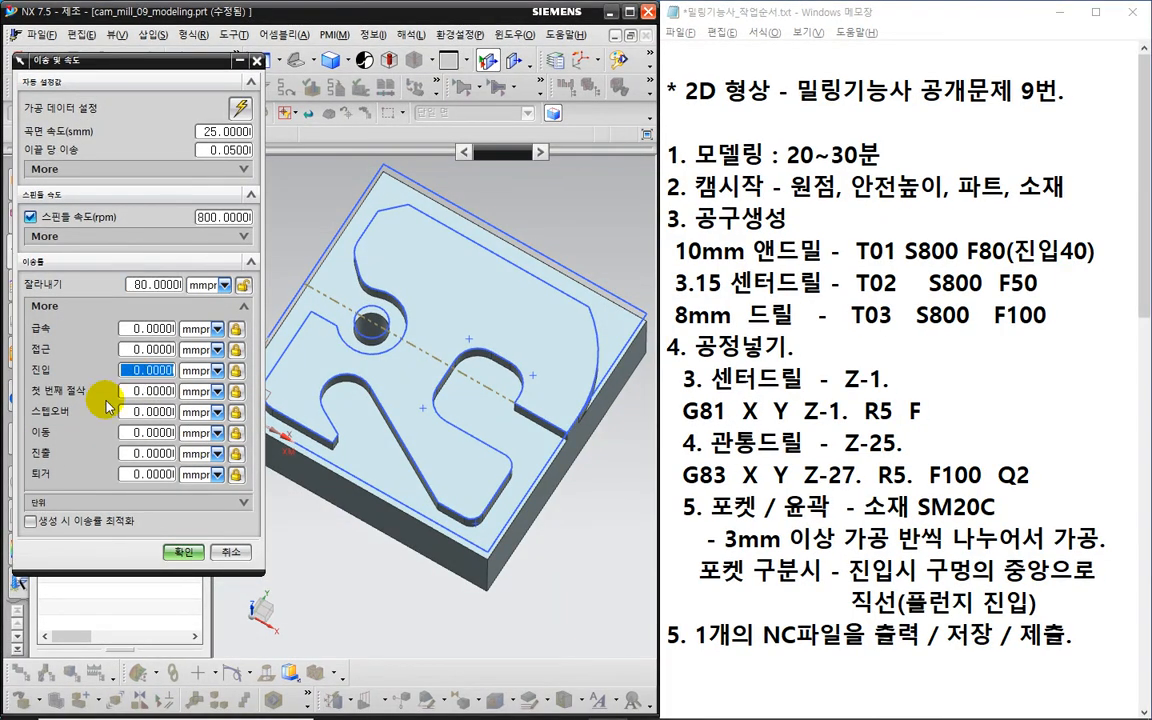
type("40")
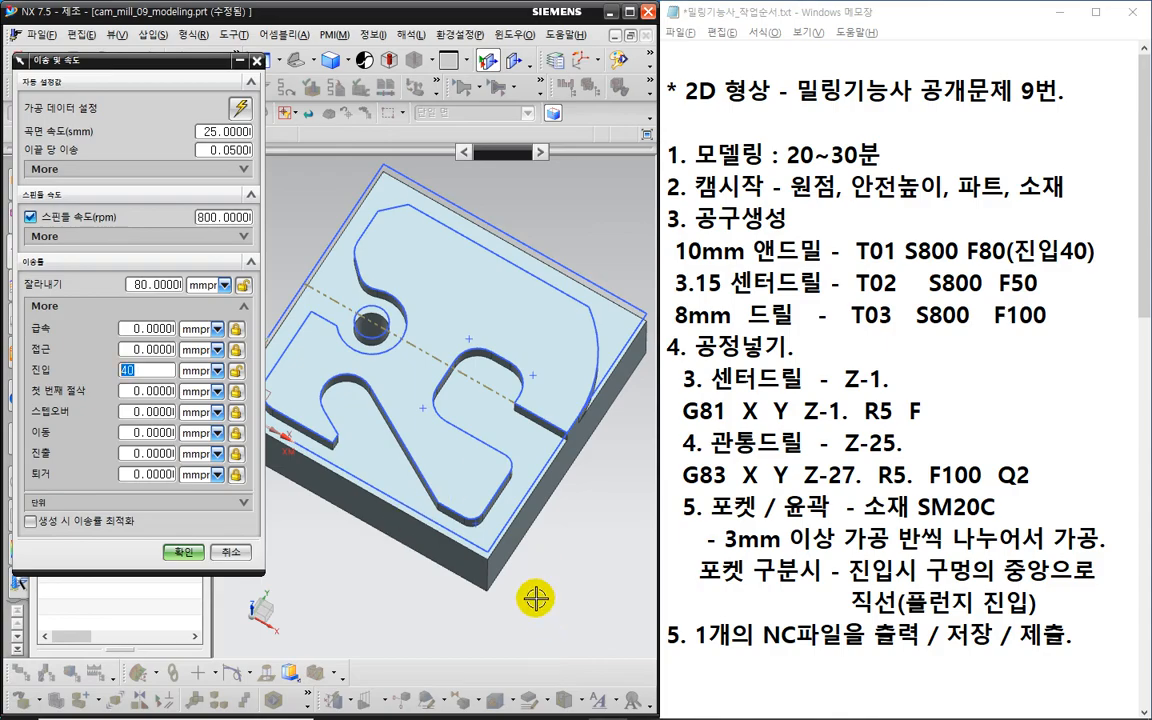
middle_click_drag(531, 630, 527, 543)
key("ctrl+2")
left_click_drag(530, 362, 480, 370)
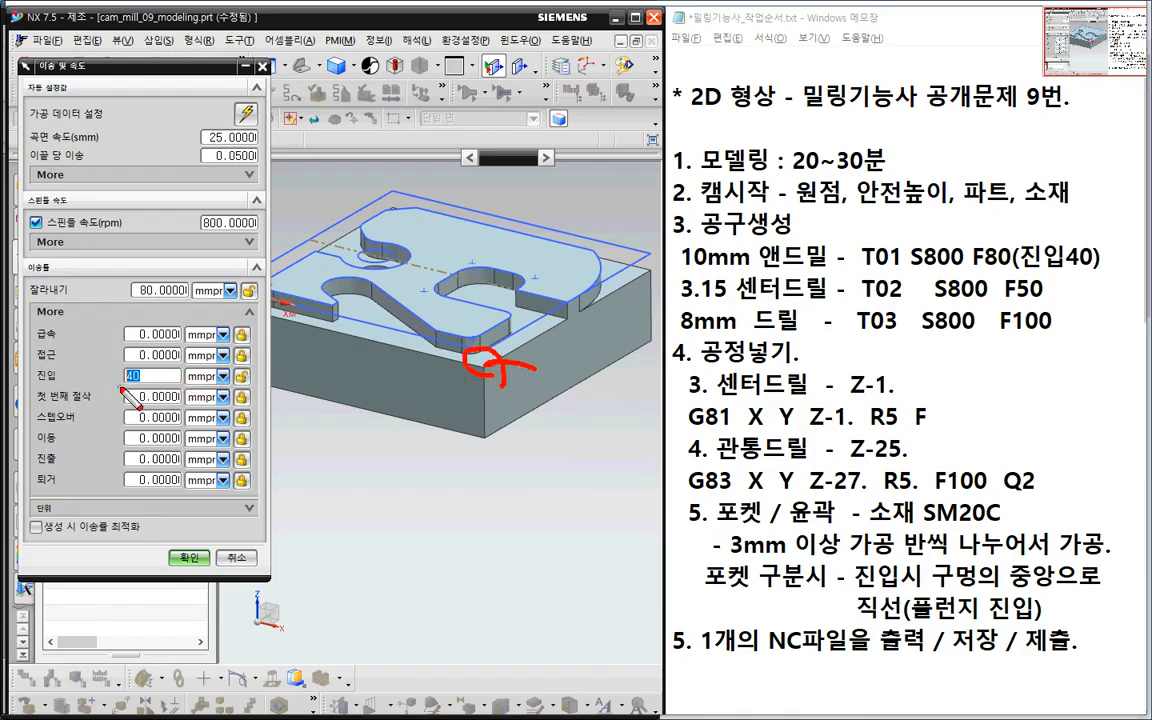
mouse_move(142, 369)
left_mouse_down()
mouse_move(122, 379)
mouse_move(140, 387)
left_mouse_up()
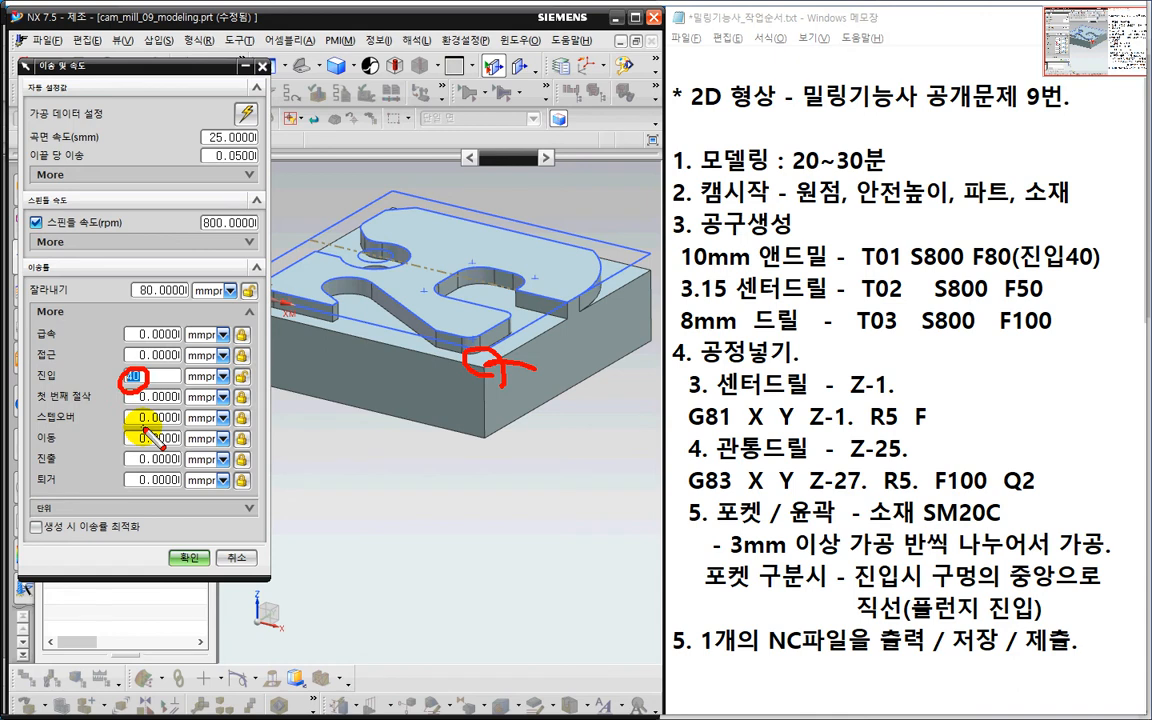
key("Escape")
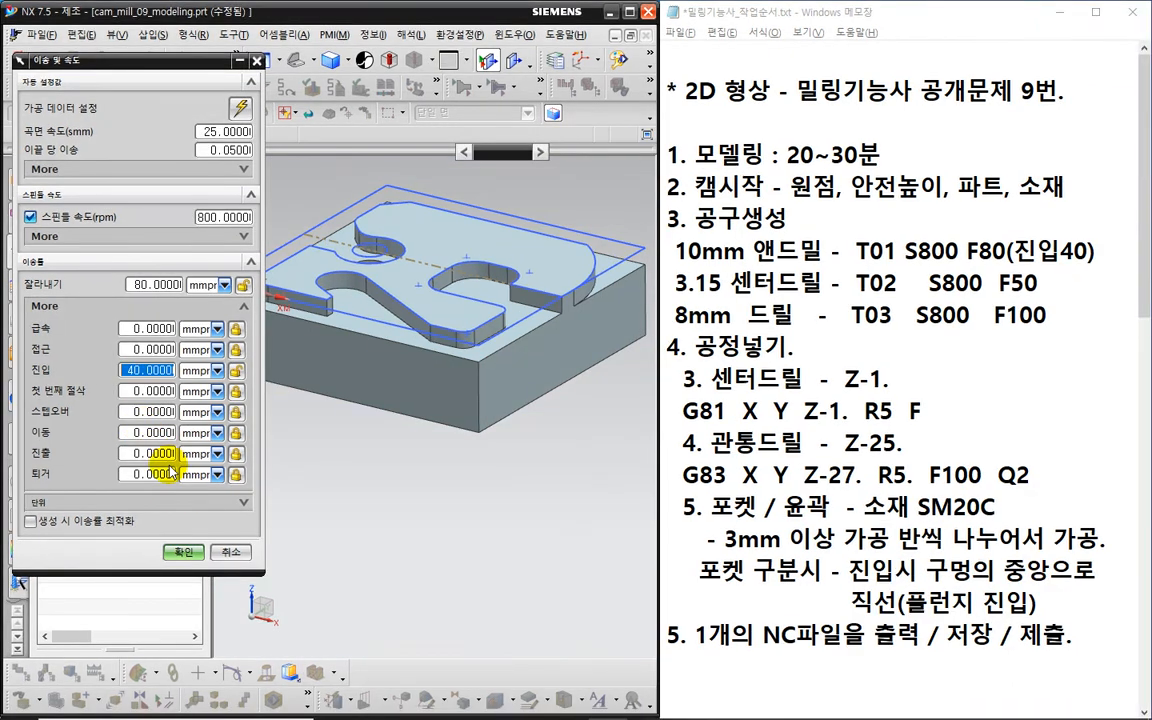
left_click(189, 557)
middle_click_drag(432, 522, 492, 536)
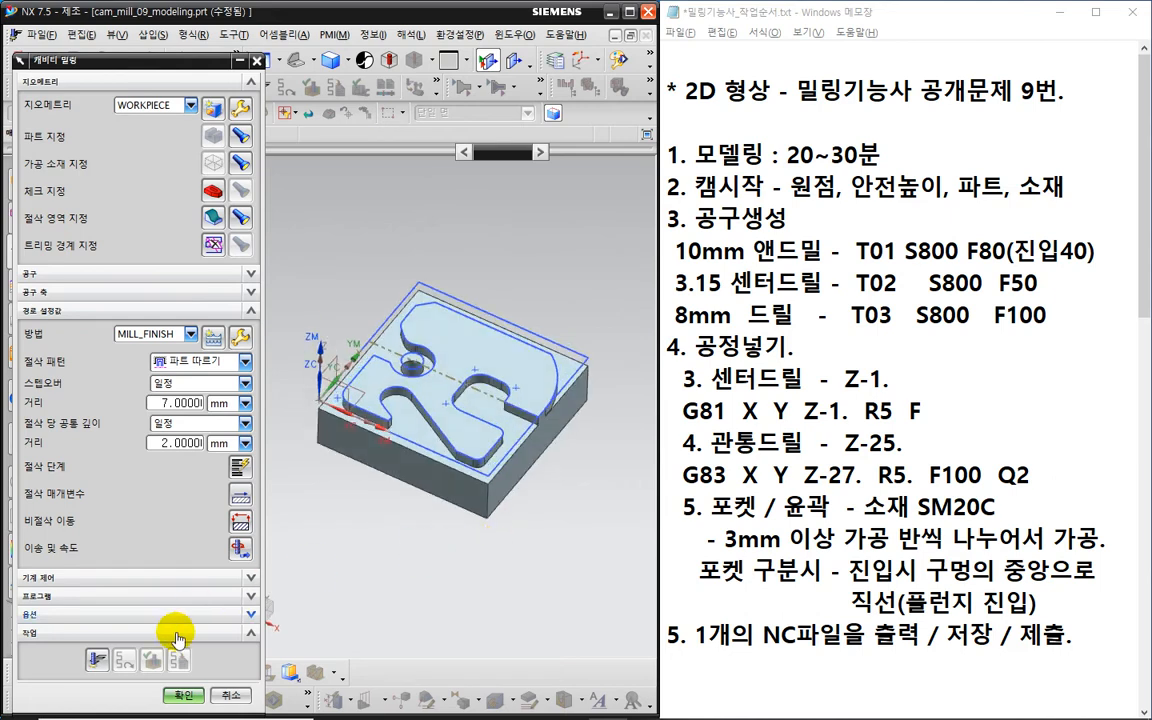
left_click(95, 656)
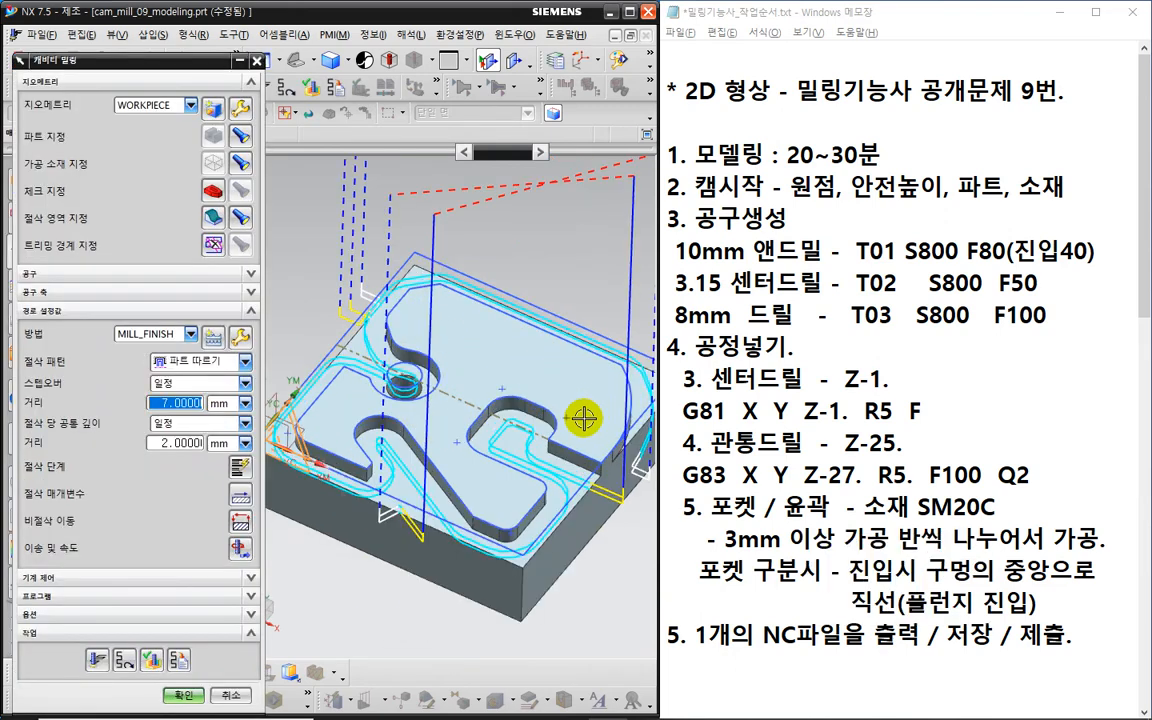
middle_click_drag(392, 435, 570, 509)
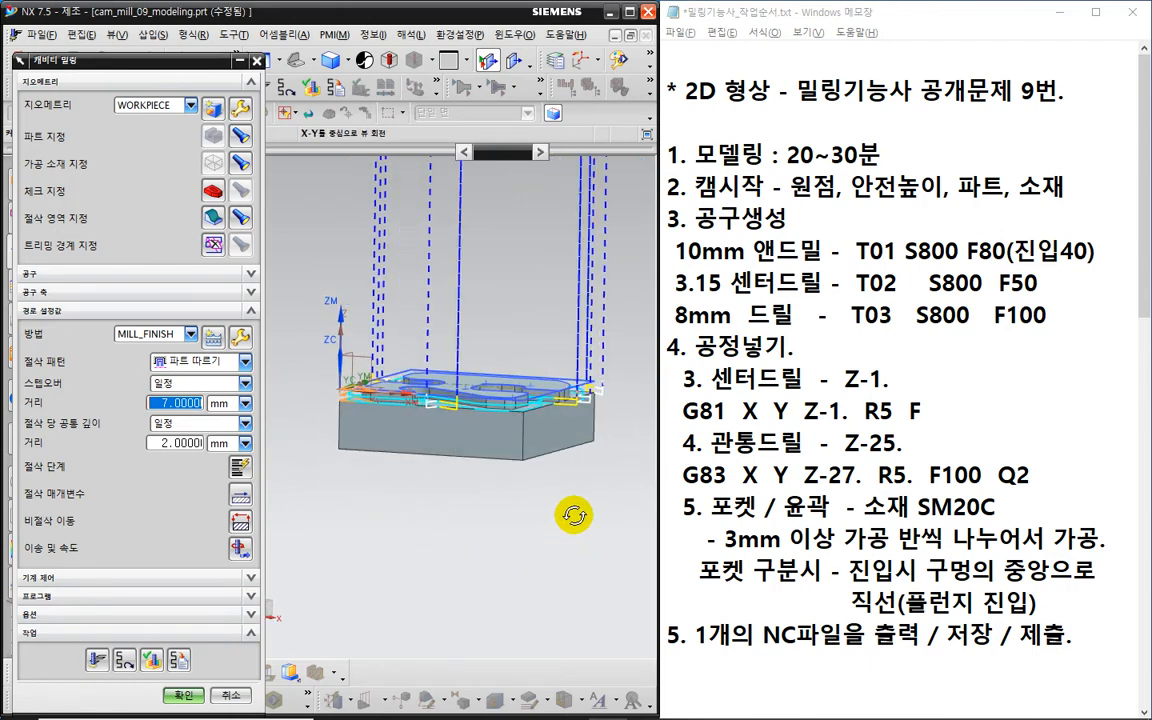
key("F8")
left_click(124, 660)
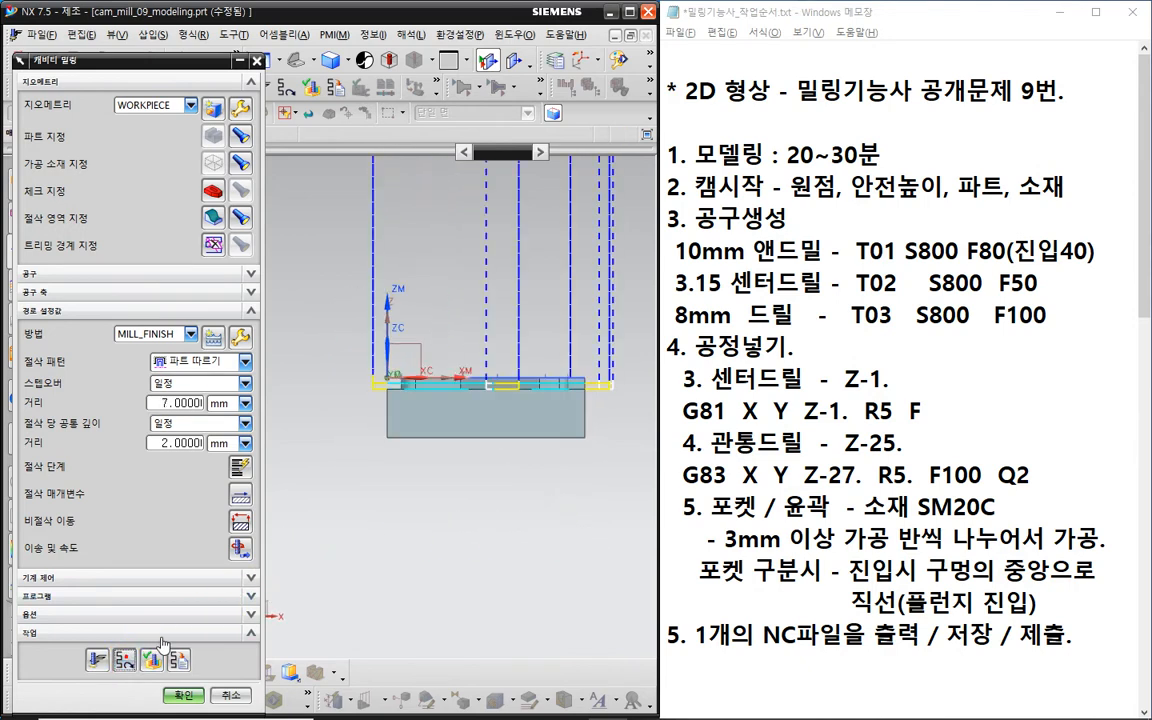
scroll(462, 395, "up", 1)
scroll(462, 395, "up", 3)
scroll(448, 402, "down", 3)
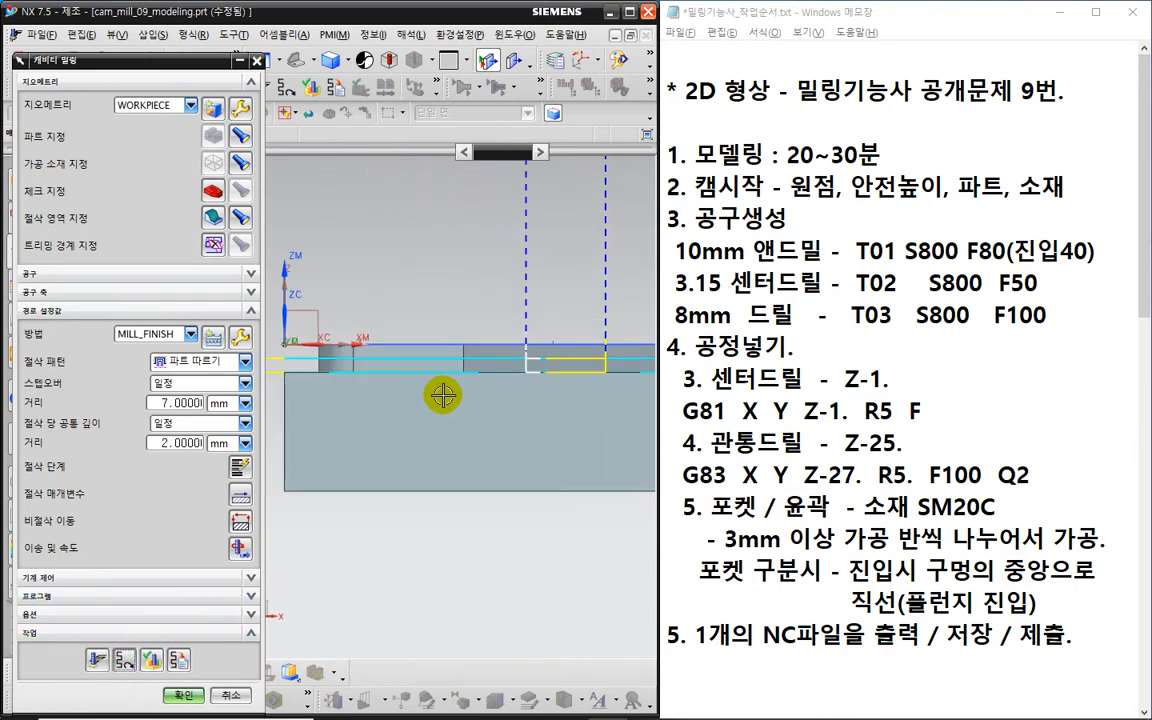
middle_click_drag(442, 399, 327, 511)
- Run a 2D Dynamic verification of the cavity mill at animation speed 1, then close it
left_click(151, 660)
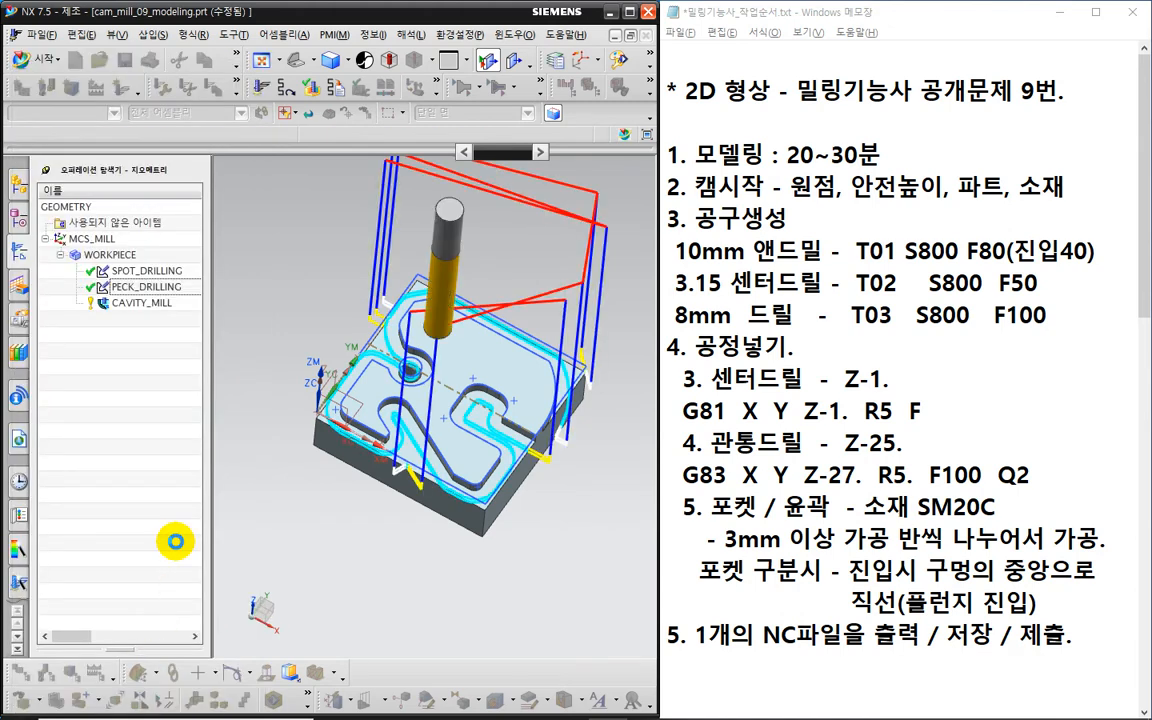
left_click(126, 244)
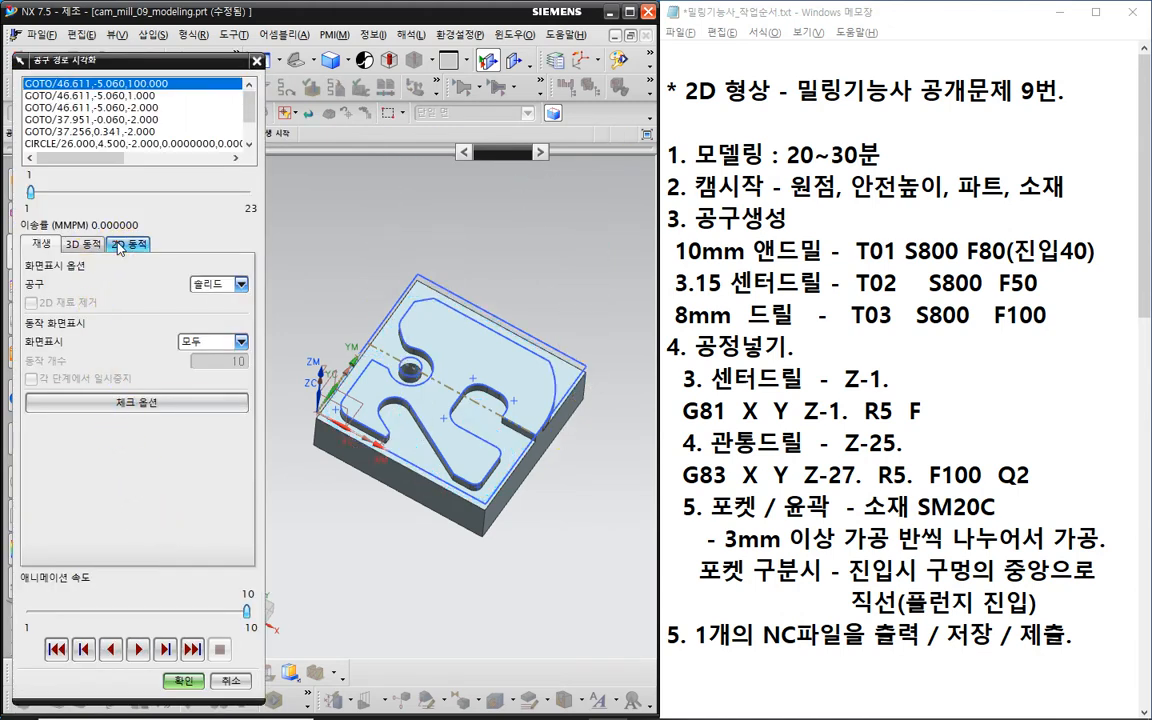
left_click_drag(246, 610, 28, 611)
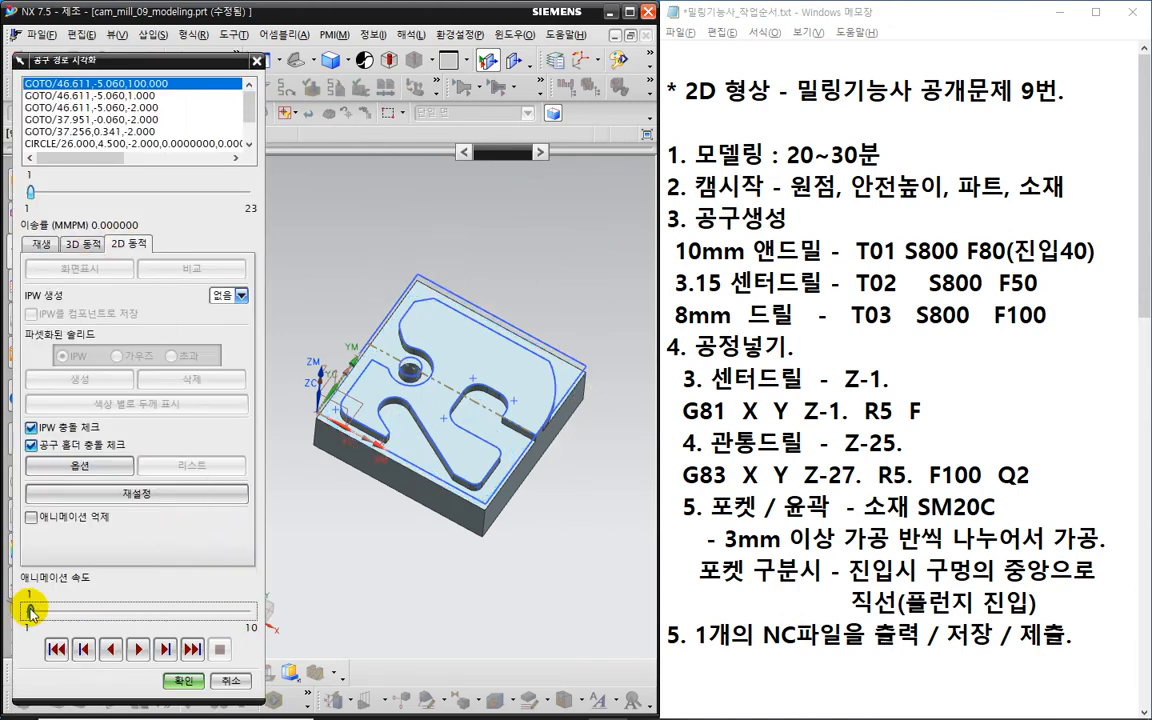
left_click(136, 652)
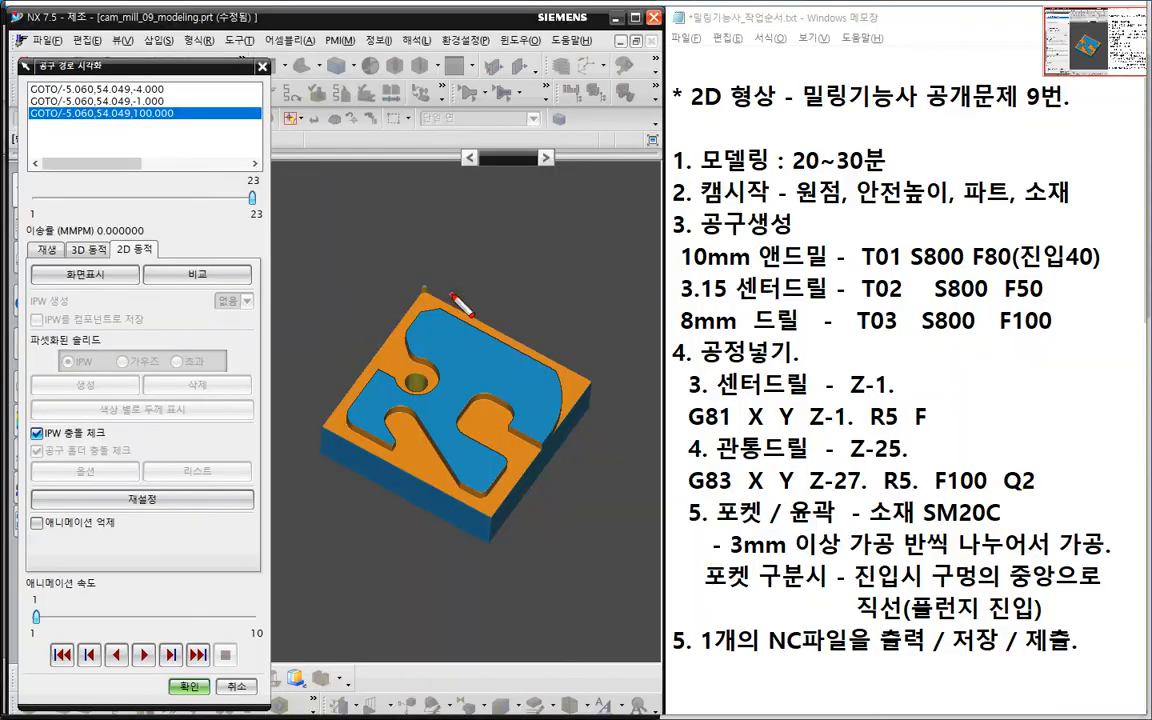
left_click_drag(450, 292, 445, 272)
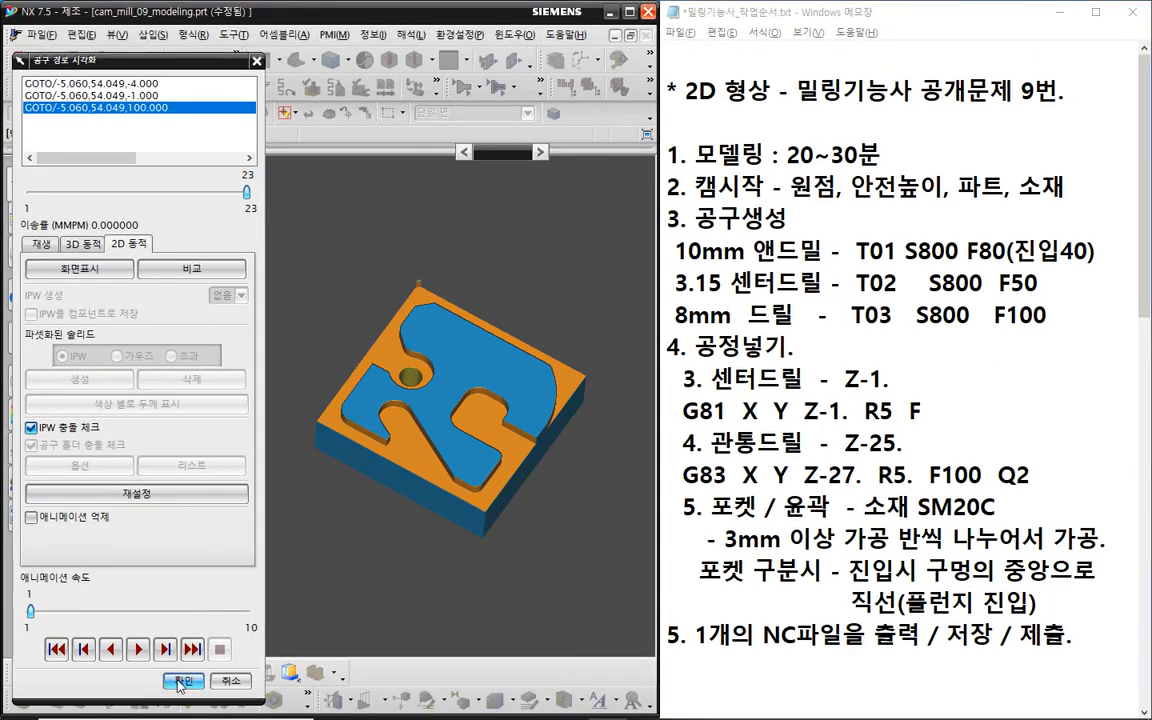
left_click(180, 684)
scroll(388, 300, "up", 3)
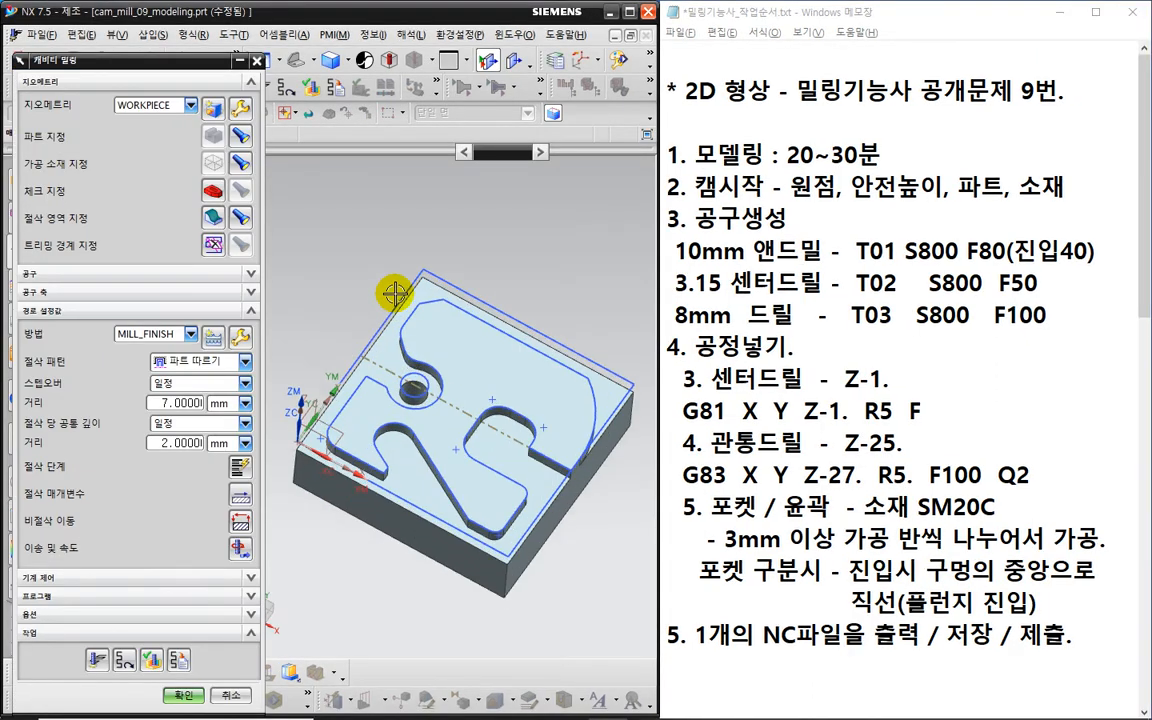
- Change the stepover distance to 5 mm and regenerate the cavity mill toolpath
left_click(126, 659)
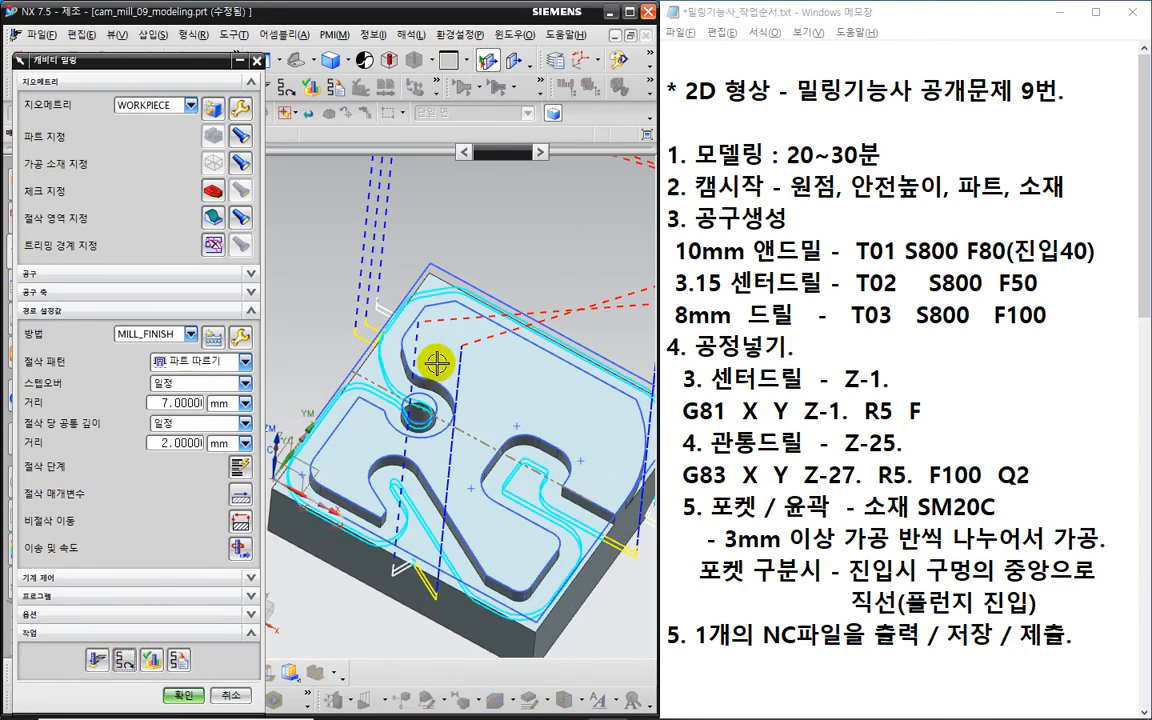
scroll(442, 308, "up", 2)
scroll(438, 315, "down", 3)
middle_click_drag(433, 263, 460, 300)
scroll(460, 300, "up", 3)
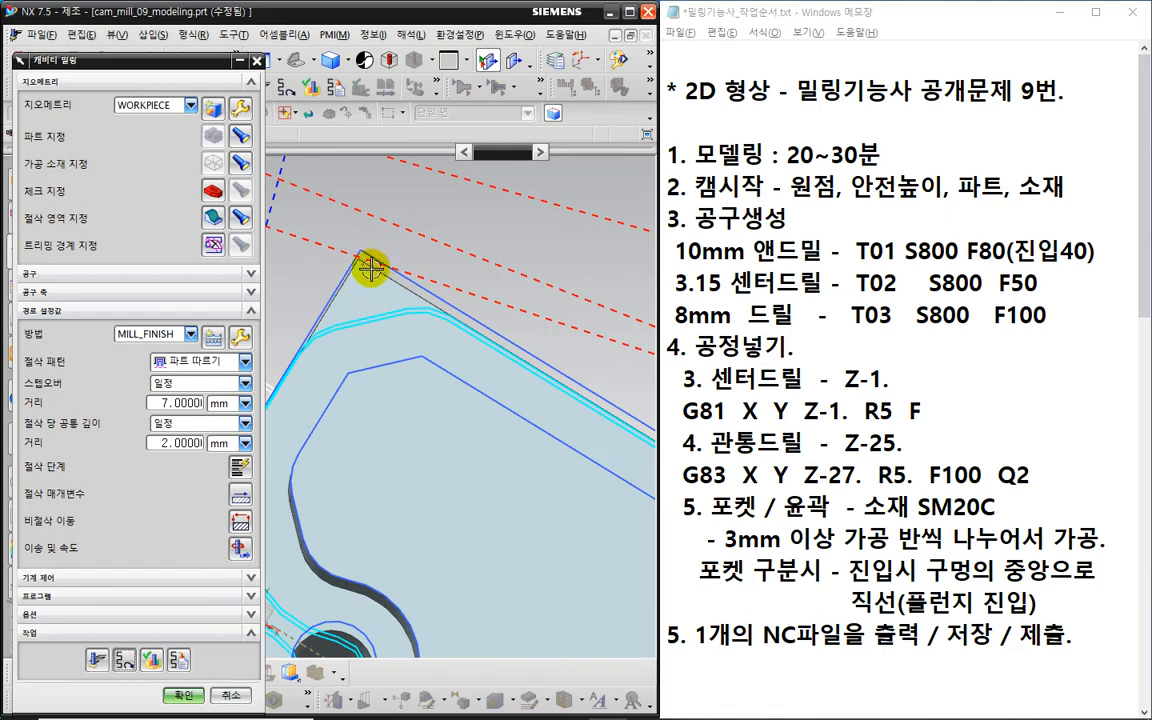
scroll(374, 263, "down", 2)
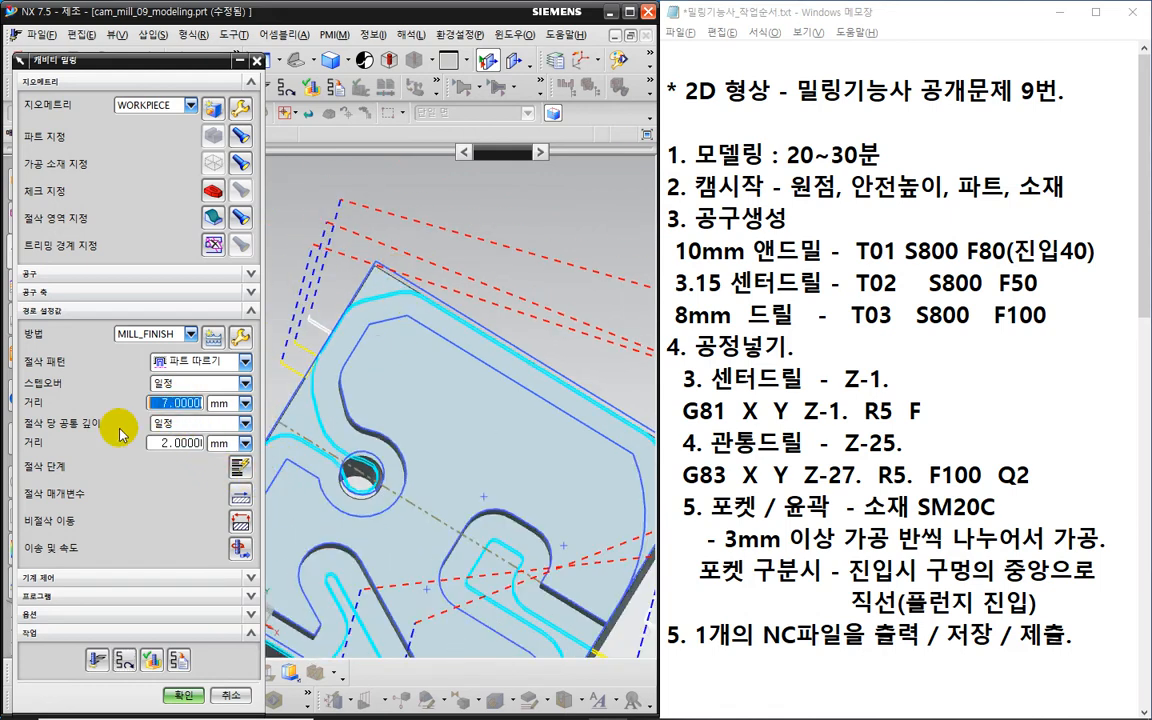
type("5")
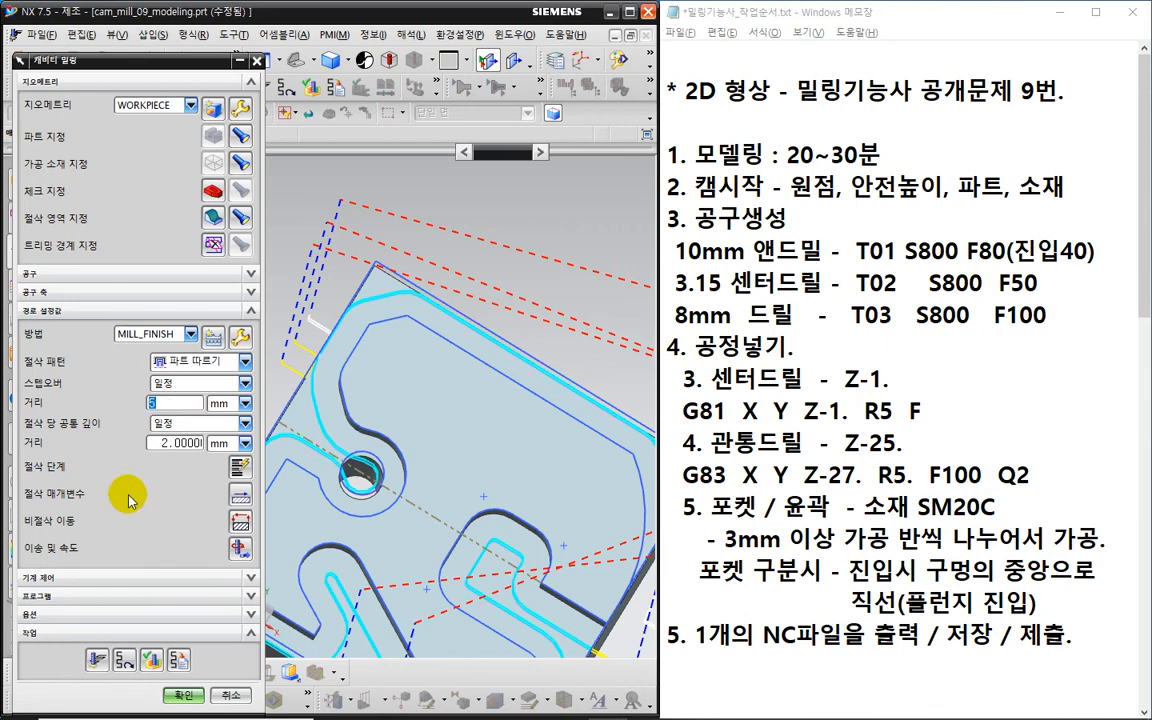
left_click(96, 660)
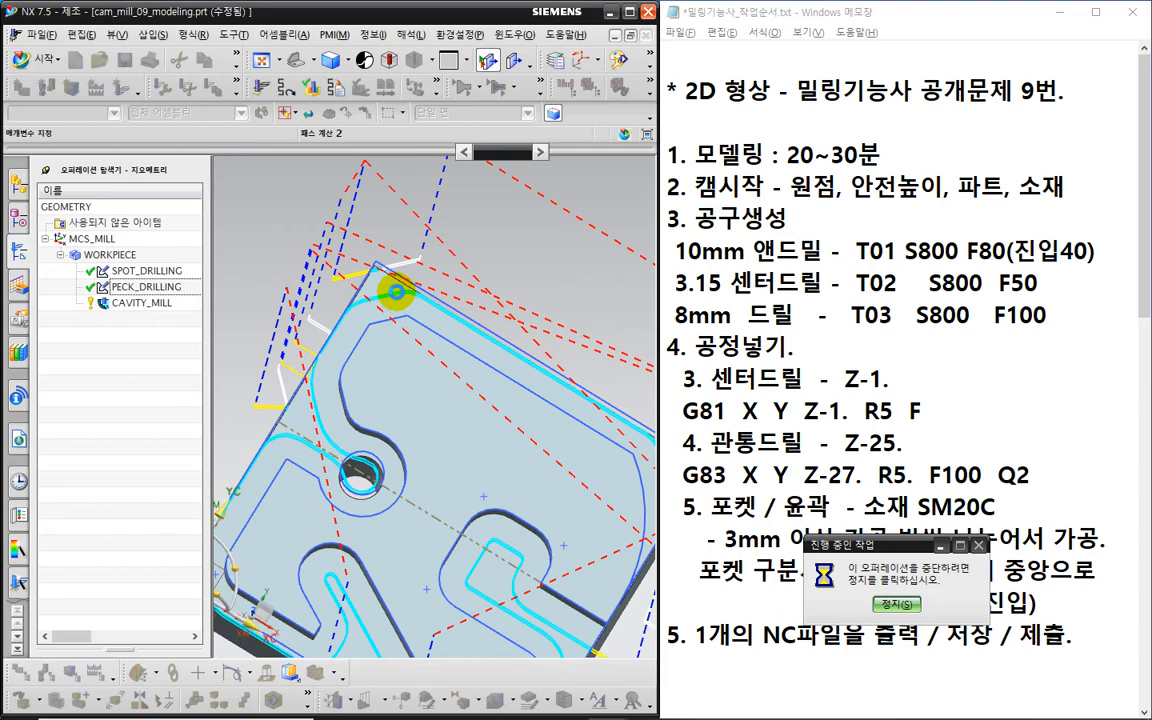
- Inspect the regenerated toolpath from an isometric view and start verification
mouse_move(397, 289)
left_mouse_down()
mouse_move(366, 262)
mouse_move(372, 238)
mouse_move(391, 292)
left_mouse_up()
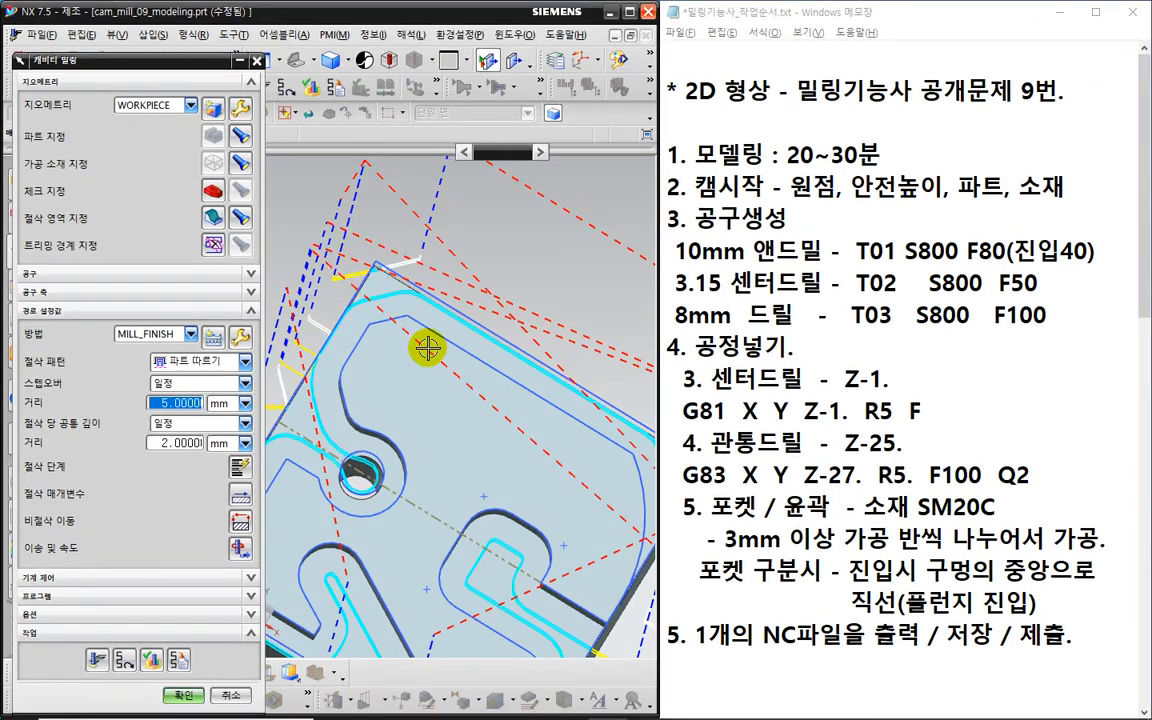
scroll(430, 345, "down", 3)
mouse_move(450, 386)
middle_mouse_down()
mouse_move(571, 478)
mouse_move(571, 437)
middle_mouse_up()
scroll(436, 388, "up", 5)
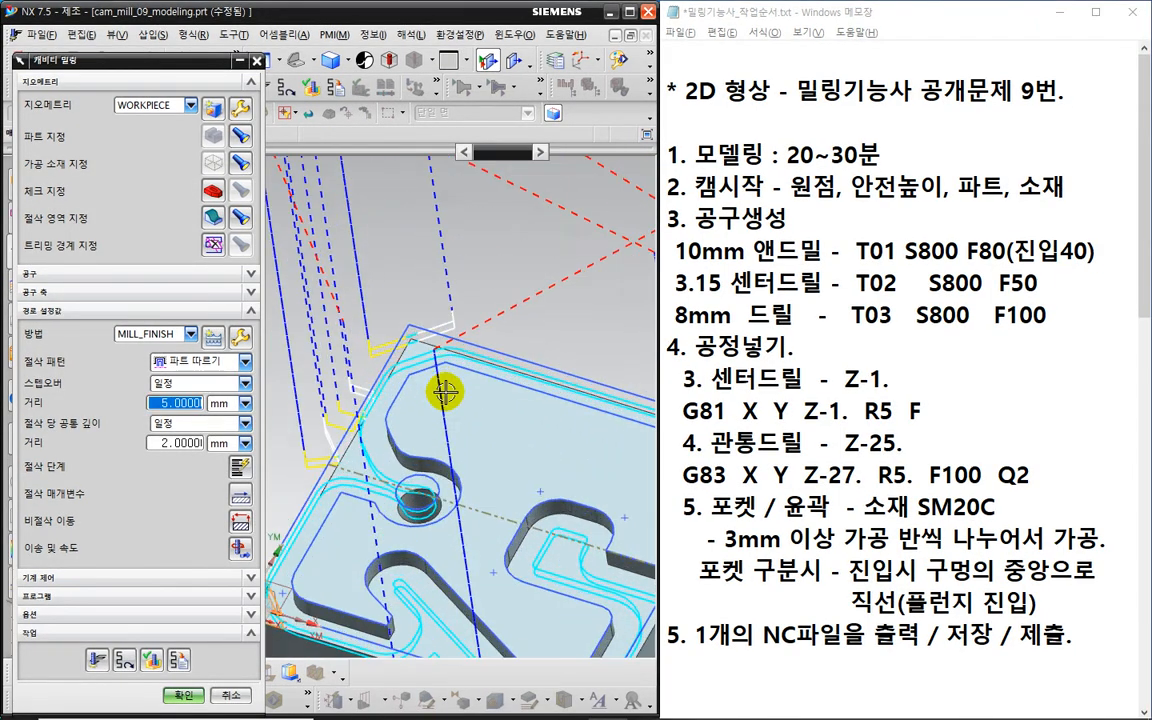
left_click(154, 660)
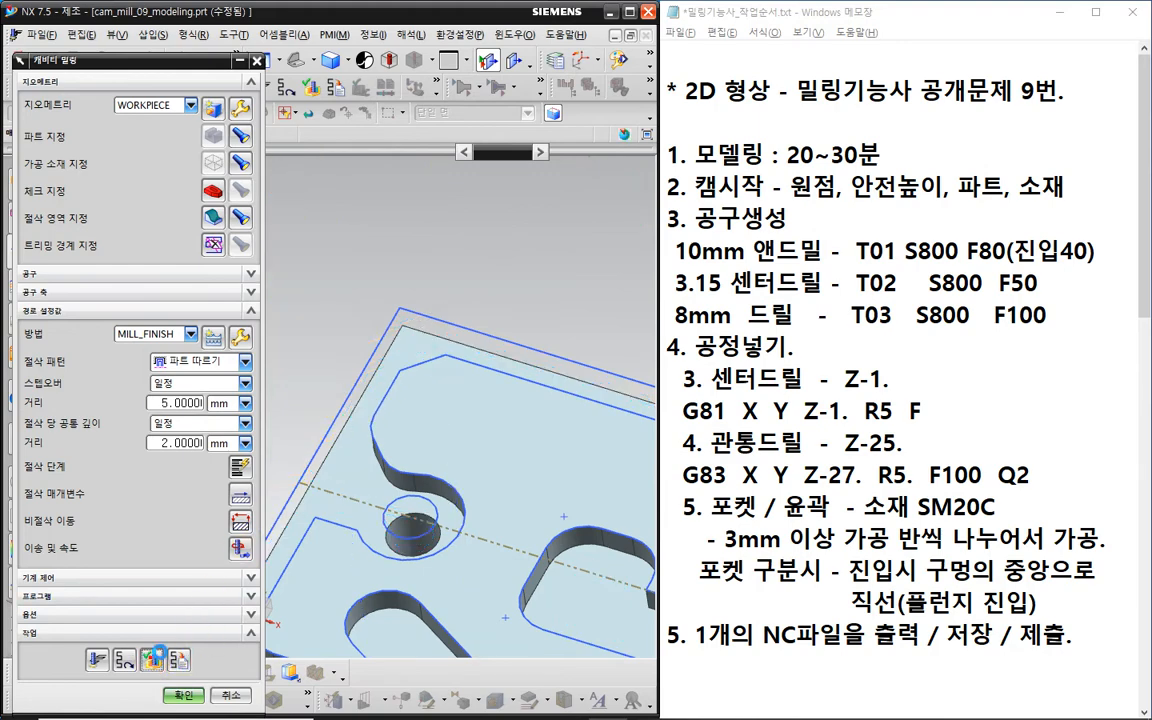
- Play the 2D Dynamic cutting simulation at minimum animation speed
scroll(426, 453, "down", 5)
middle_click_drag(484, 520, 437, 421)
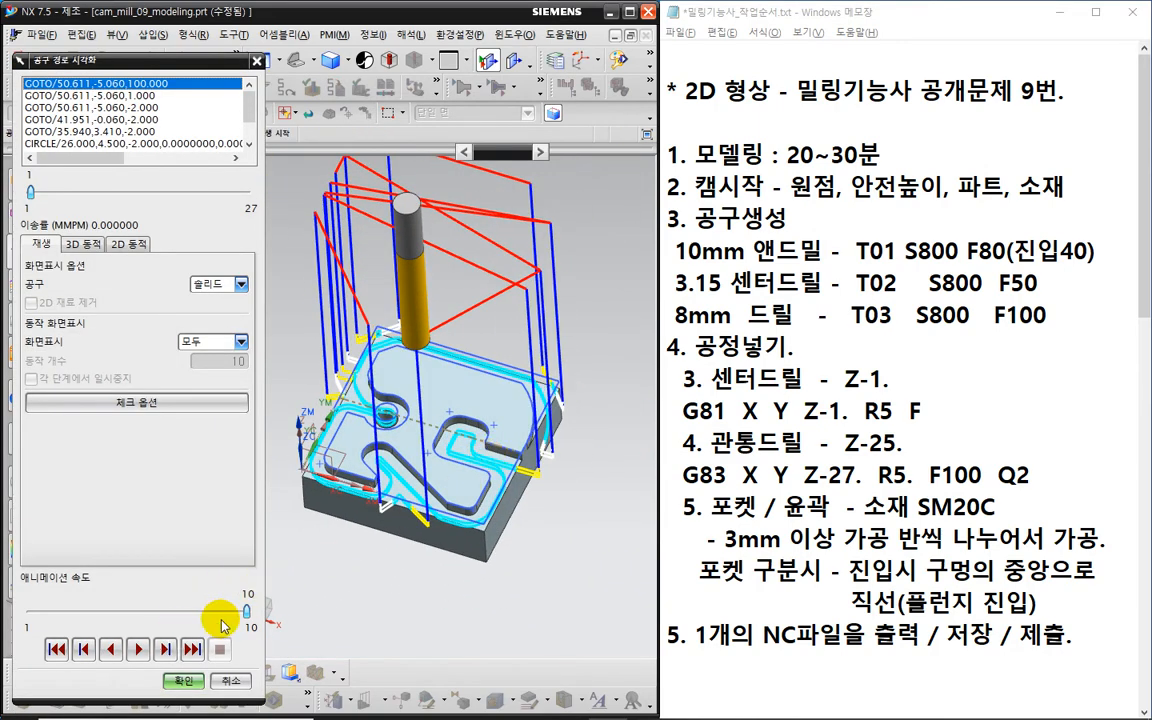
left_click(128, 244)
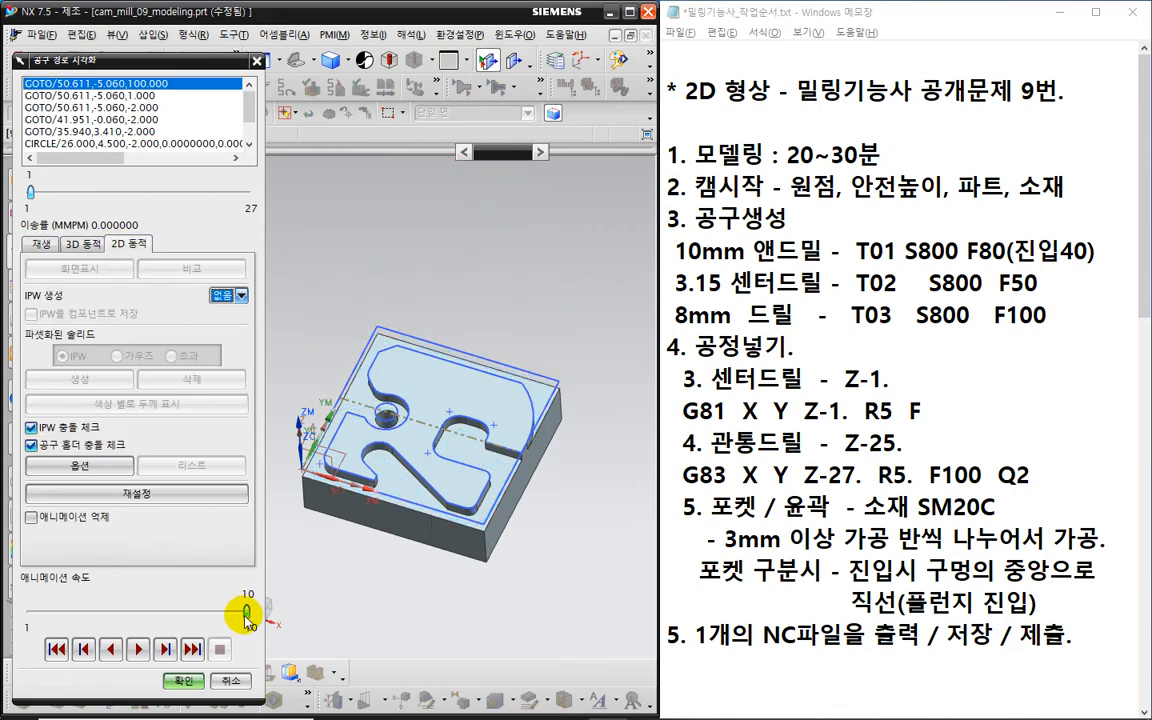
left_click_drag(247, 610, 45, 620)
left_click(31, 612)
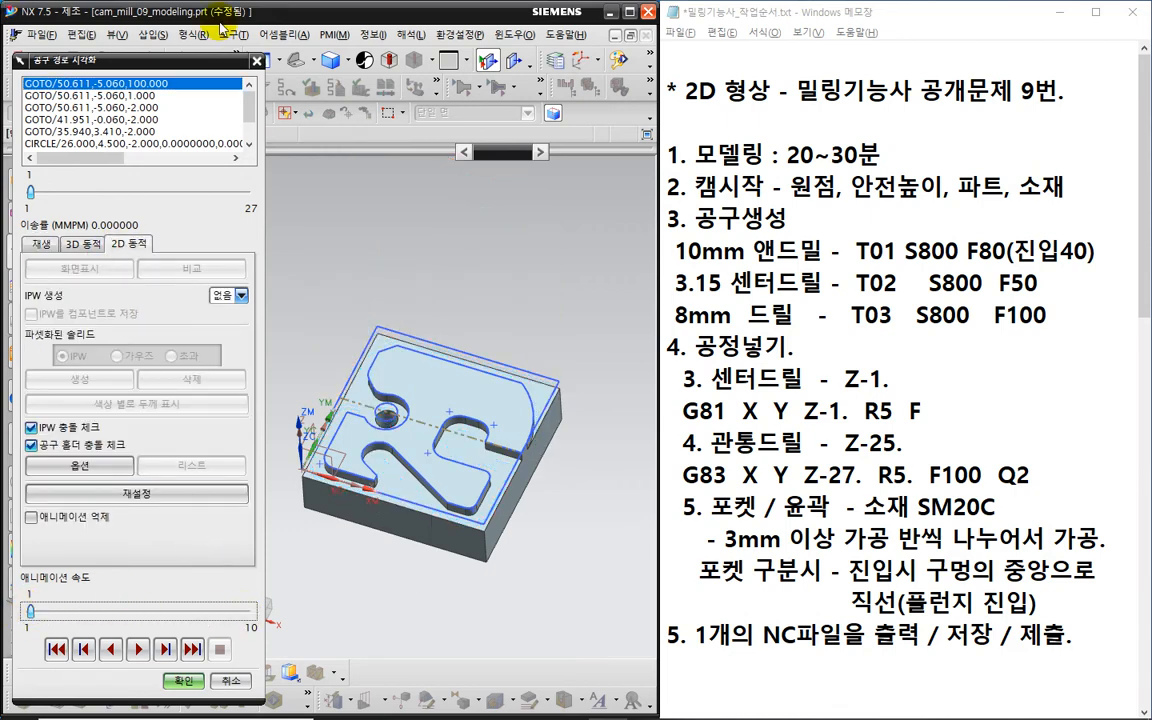
left_click(138, 649)
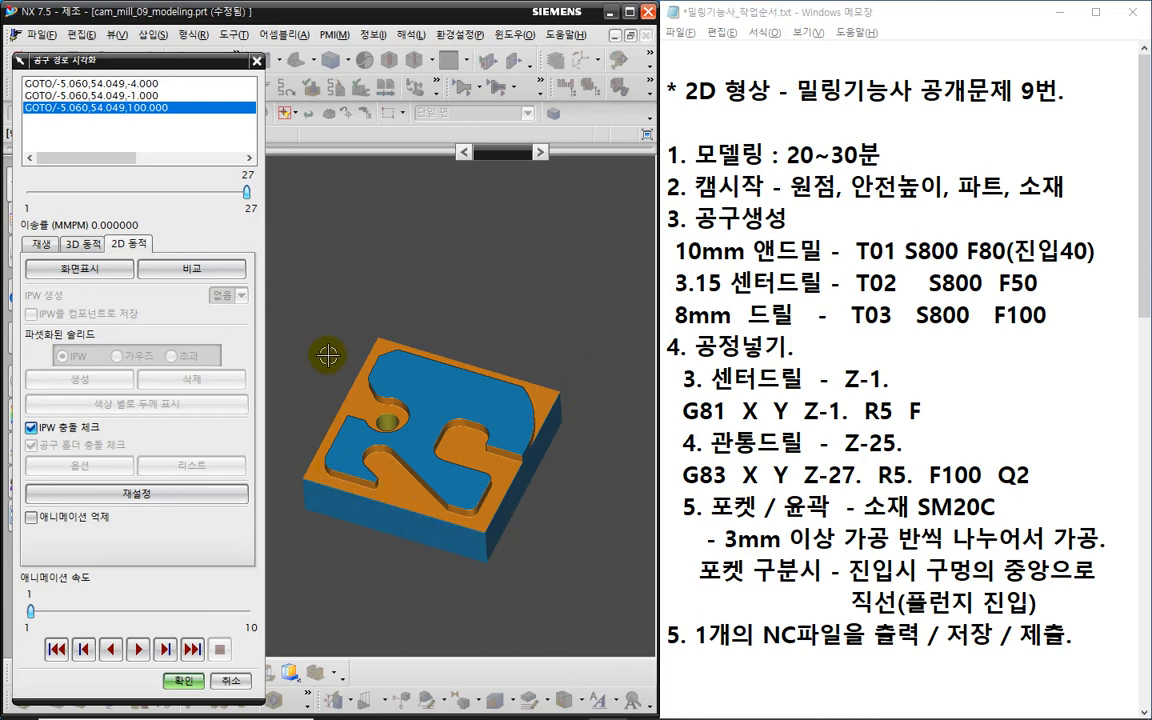
- Run the 3D Dynamic simulation at maximum speed and colour the stock by thickness
left_click(85, 245)
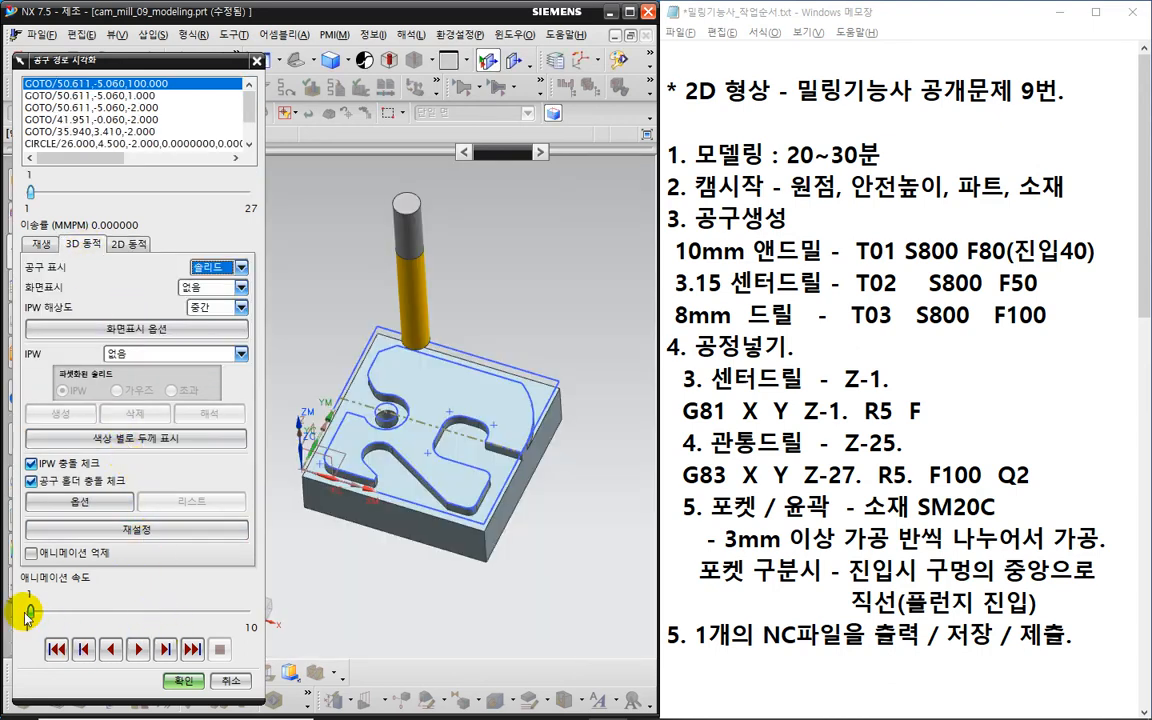
left_click(29, 613)
left_click_drag(28, 612, 305, 607)
left_click(139, 650)
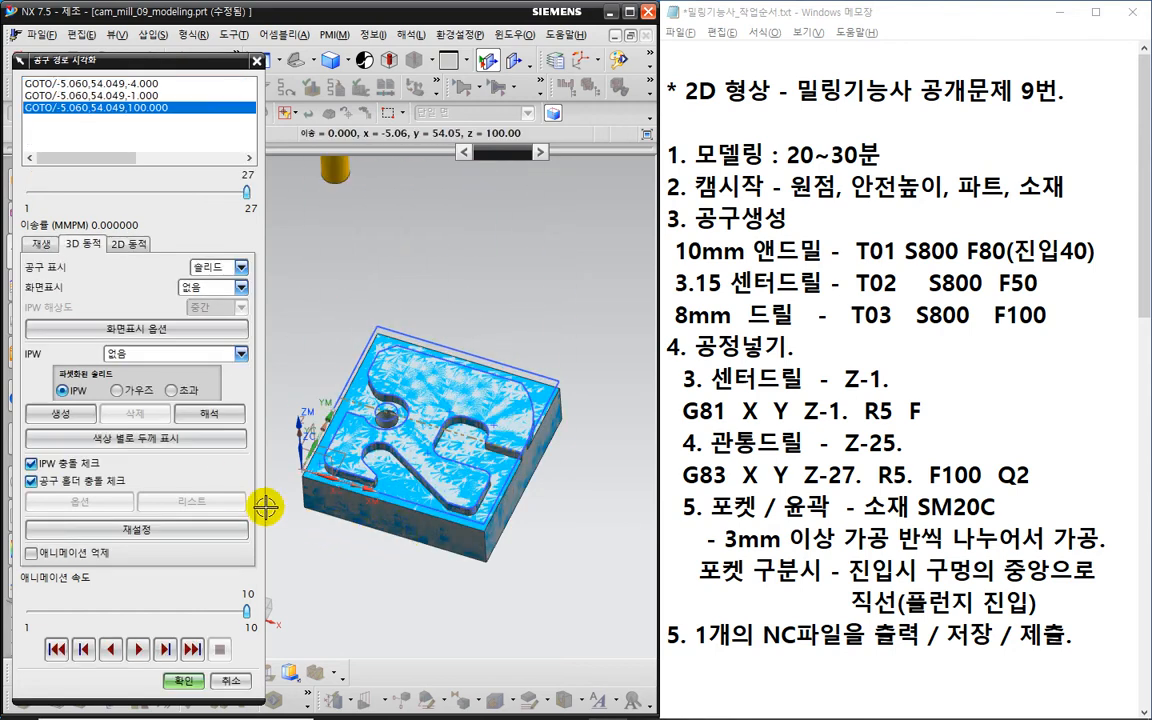
left_click(155, 440)
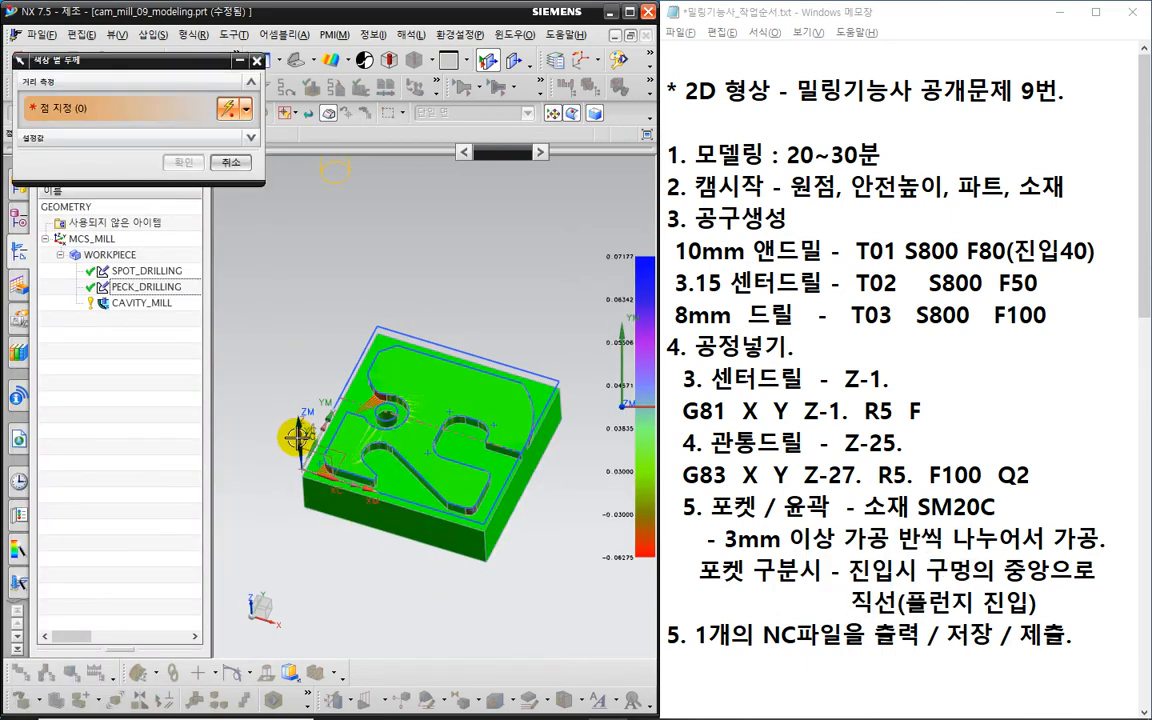
- Read the remaining stock thickness at four wall, hole and pocket-corner points
scroll(384, 482, "up", 5)
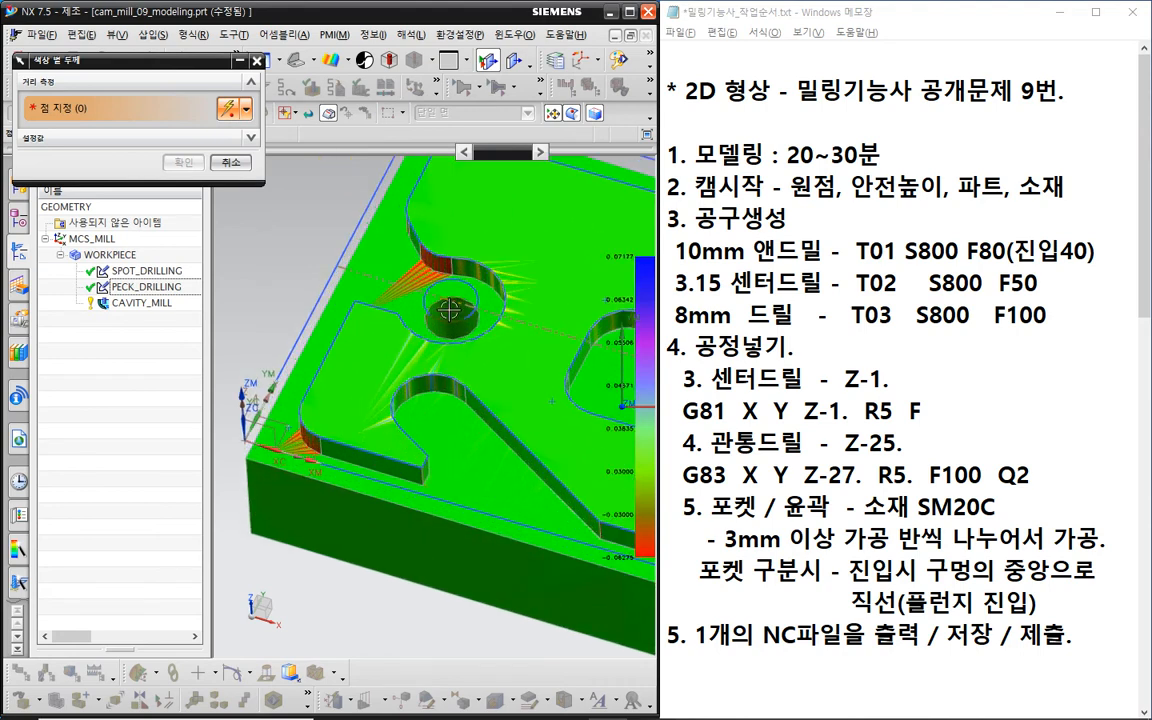
left_click(431, 263)
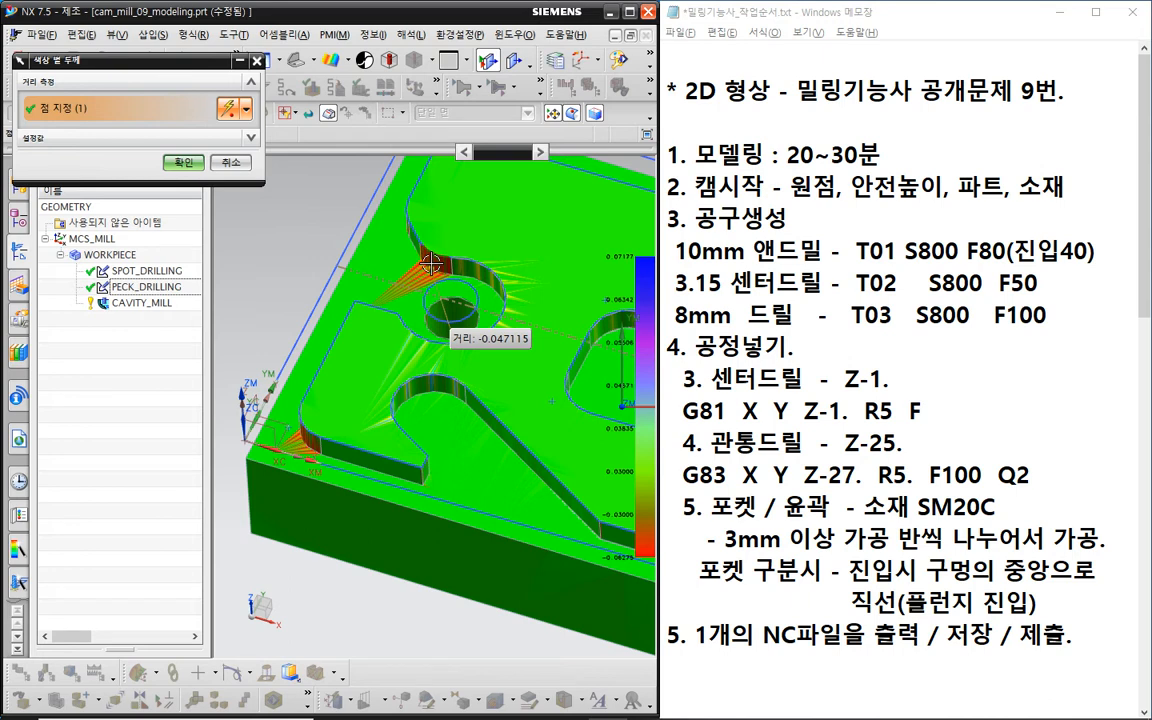
left_click(421, 285)
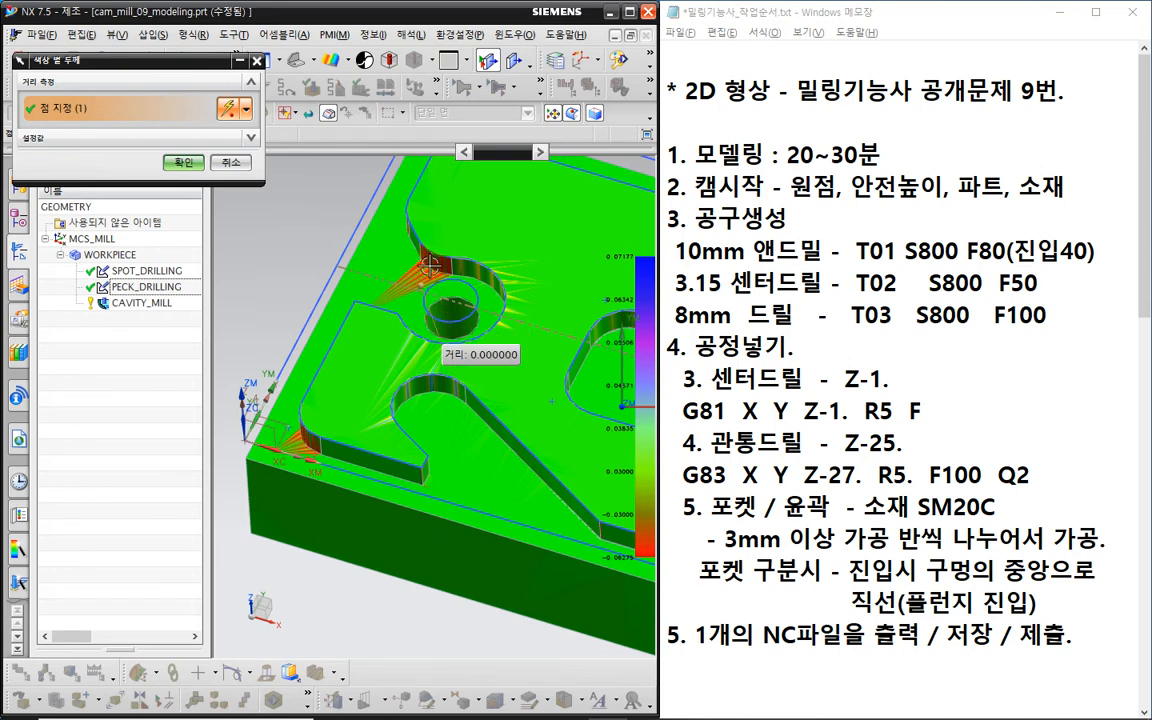
left_click(437, 258)
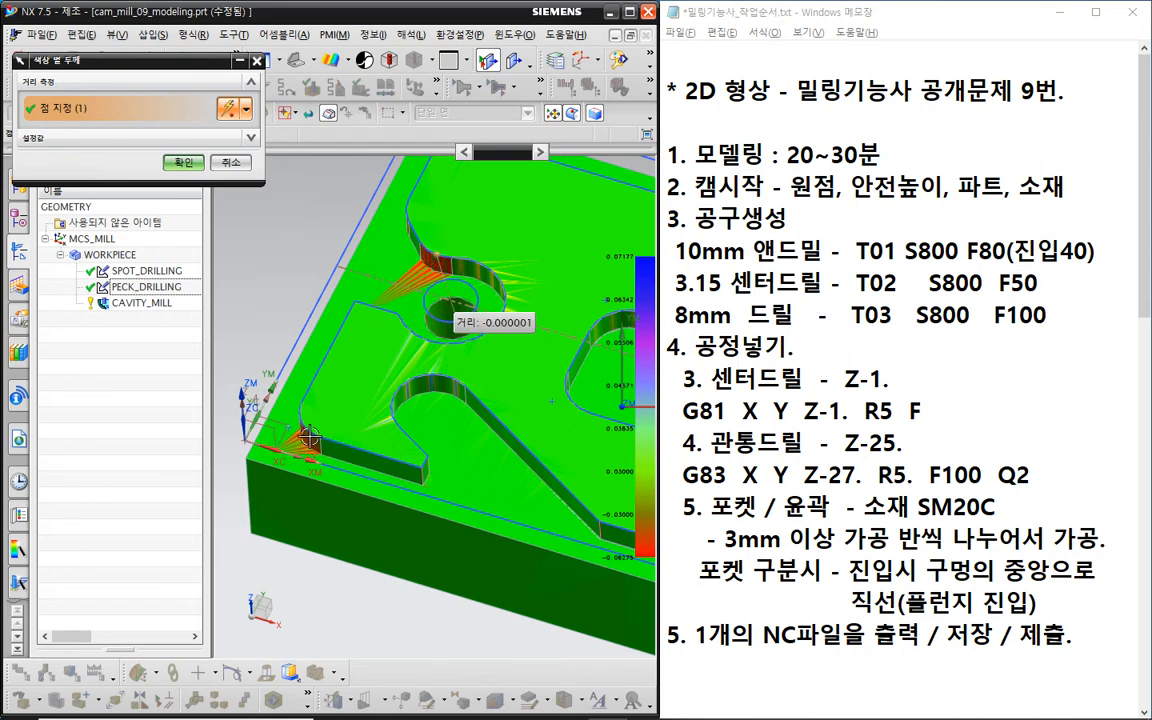
left_click(310, 437)
middle_click_drag(245, 328, 285, 358)
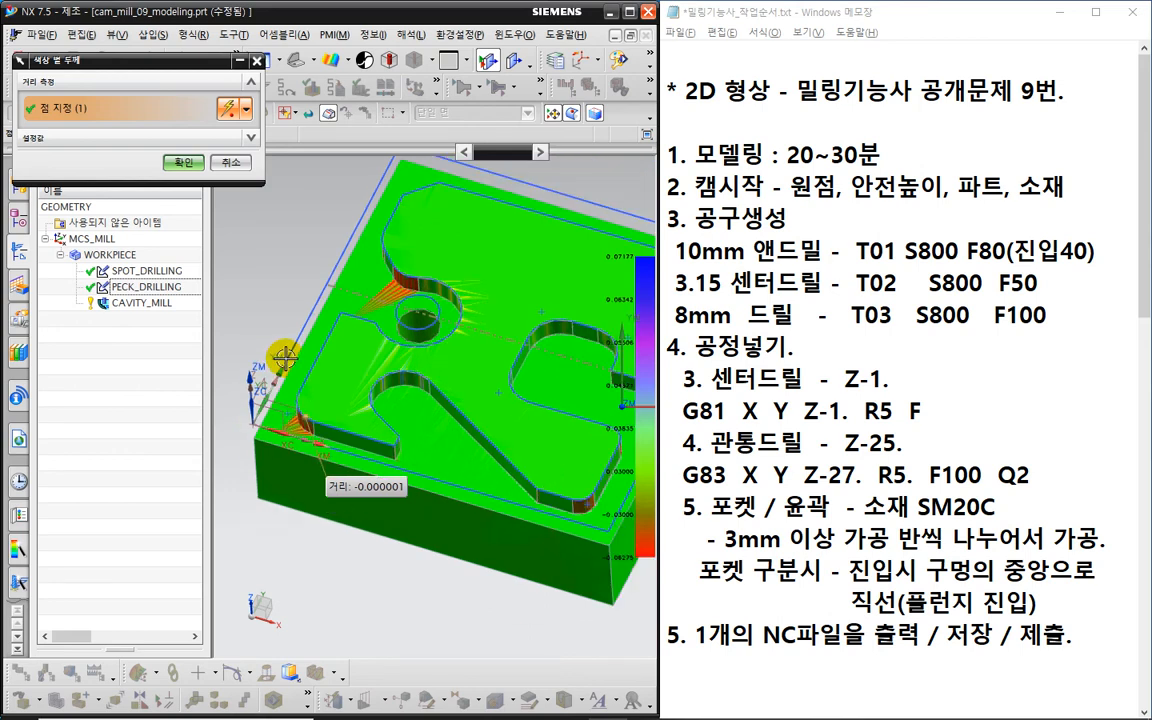
scroll(285, 358, "down", 4)
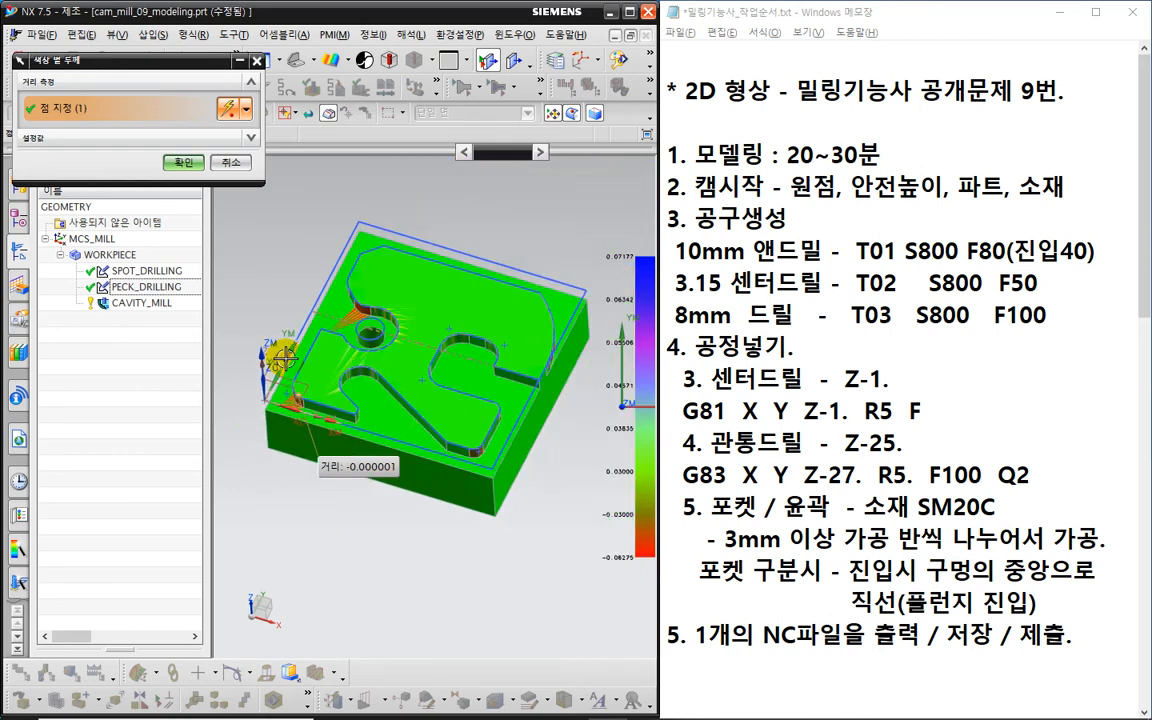
left_click(183, 161)
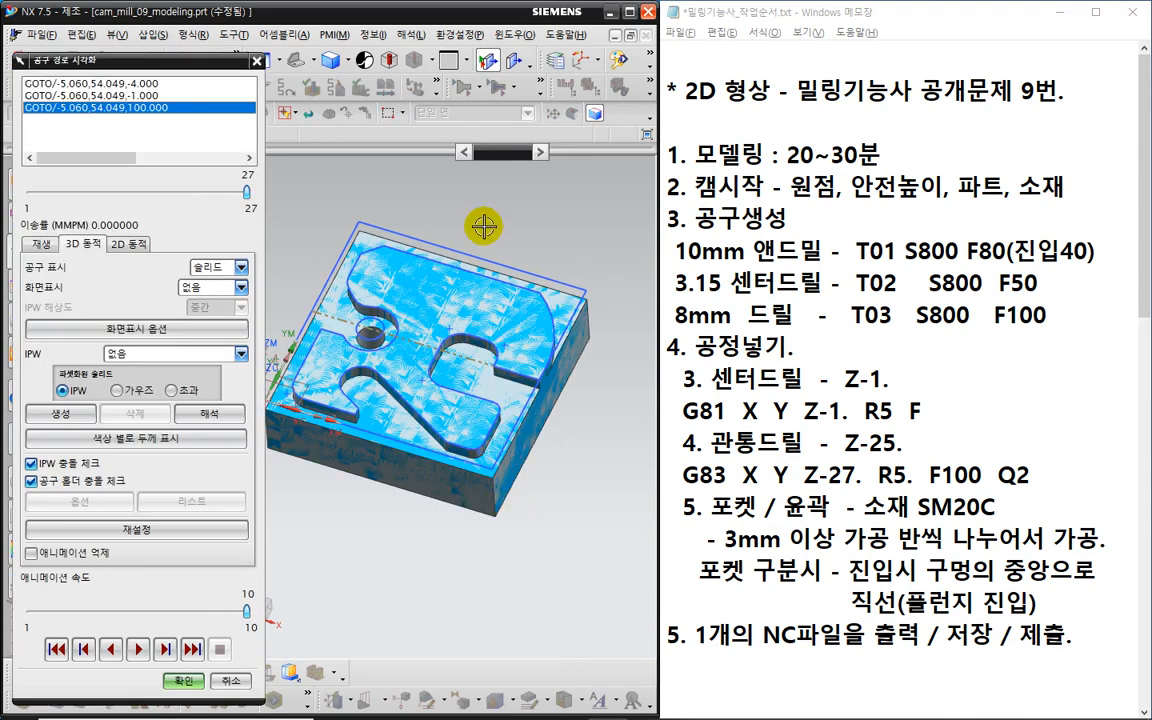
- Circle the part's corners for review and close the verification back to Cavity Mill
key("ctrl+2")
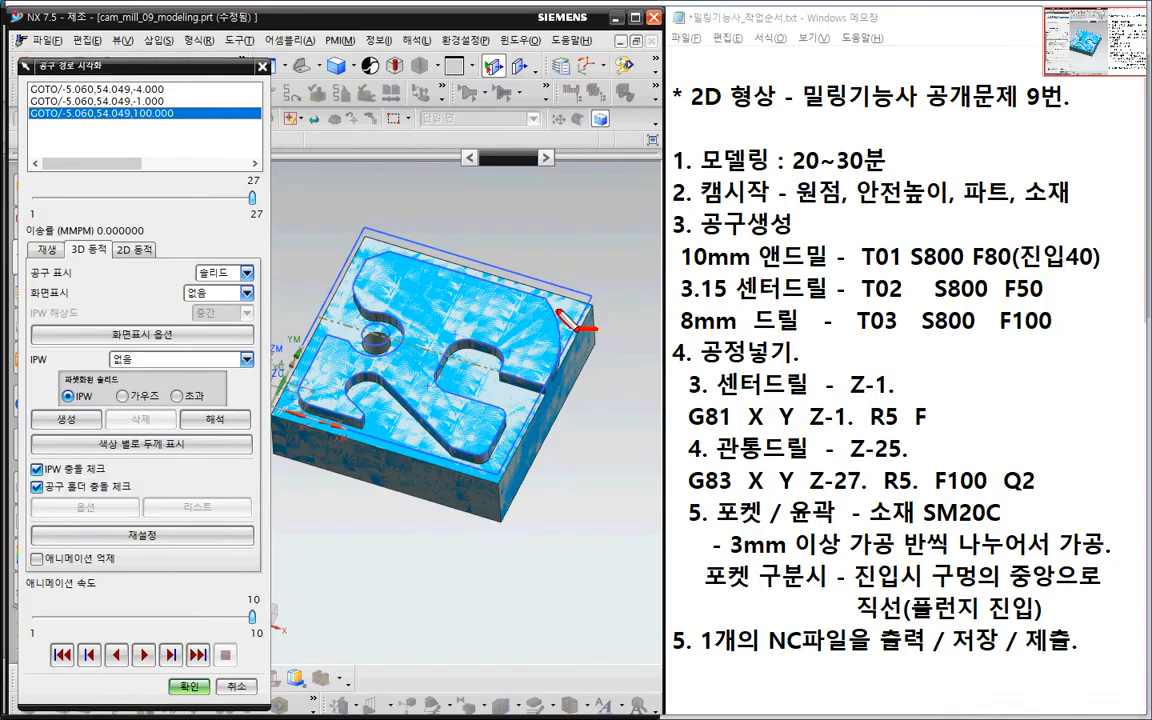
left_click_drag(568, 315, 601, 345)
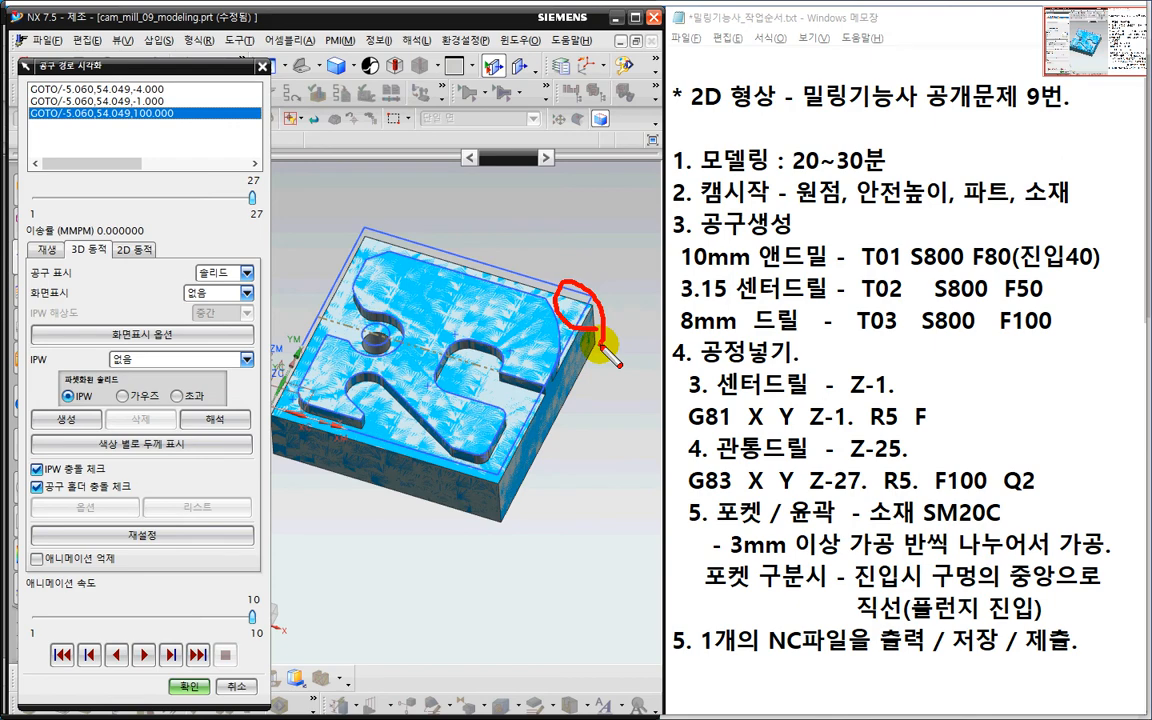
mouse_move(490, 458)
left_mouse_down()
mouse_move(472, 462)
mouse_move(483, 490)
left_mouse_up()
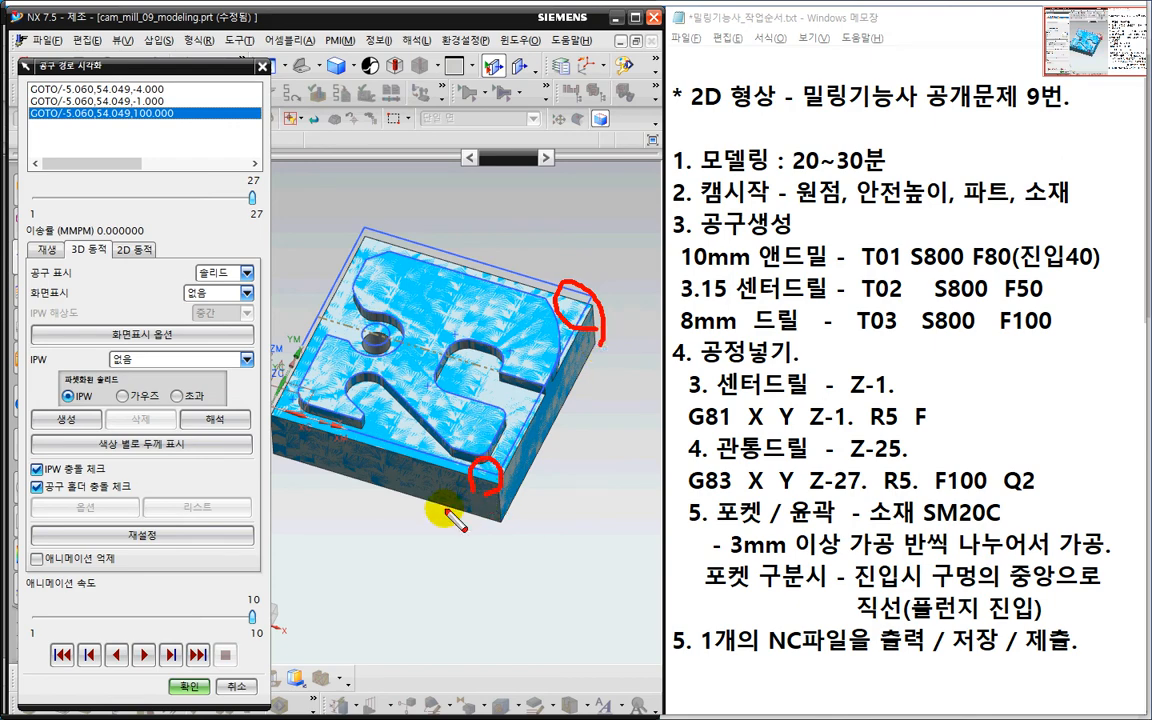
key("Escape")
left_click(189, 687)
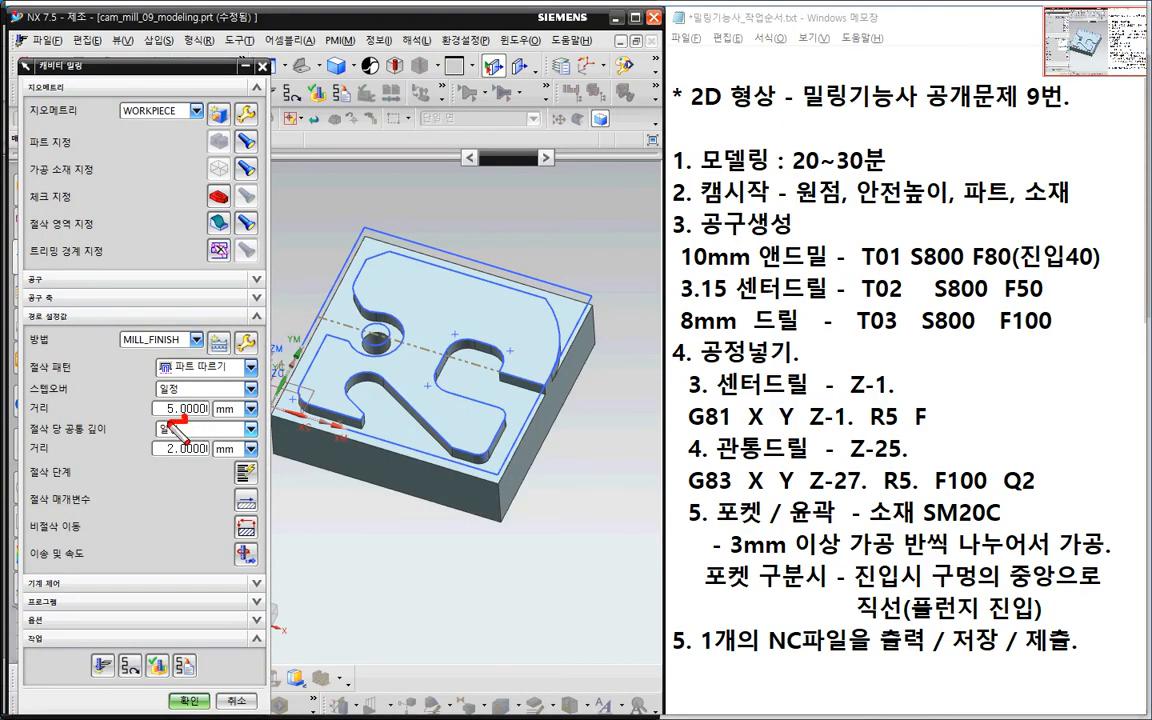
- Generate the cavity milling toolpath and view it edge-on and isometric
mouse_move(168, 376)
left_mouse_down()
mouse_move(140, 362)
mouse_move(192, 398)
mouse_move(160, 416)
left_mouse_up()
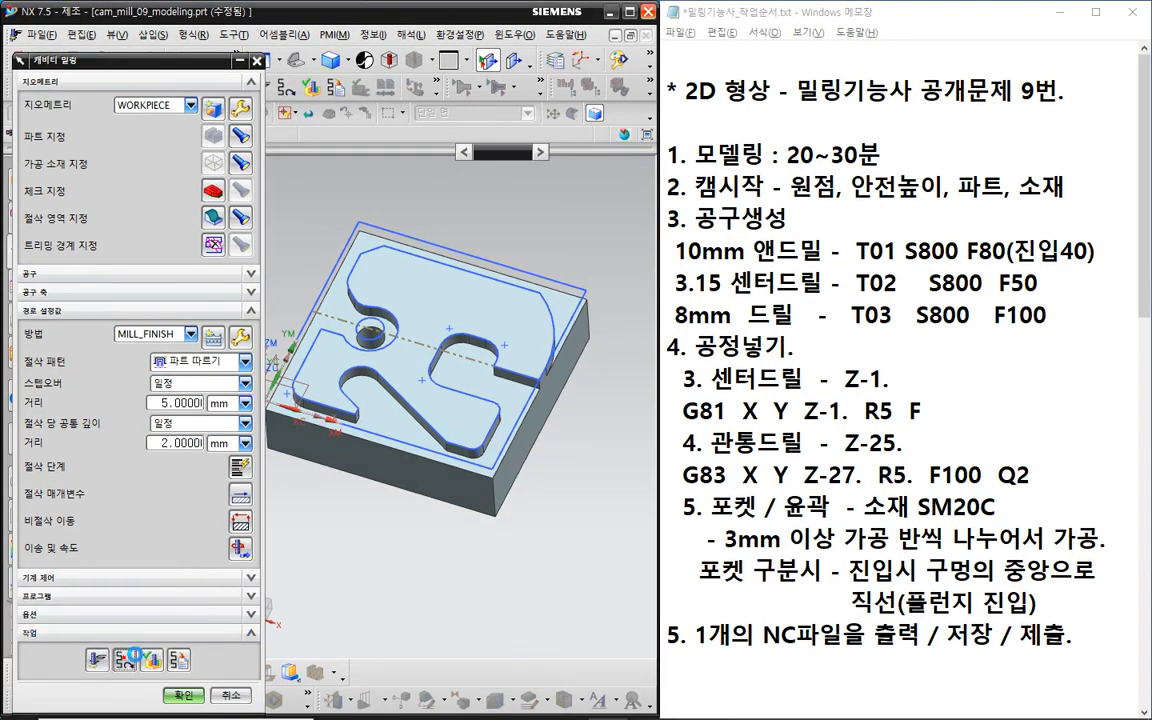
left_click(103, 665)
middle_click_drag(400, 553, 568, 406)
scroll(530, 378, "up", 2)
scroll(545, 387, "down", 1)
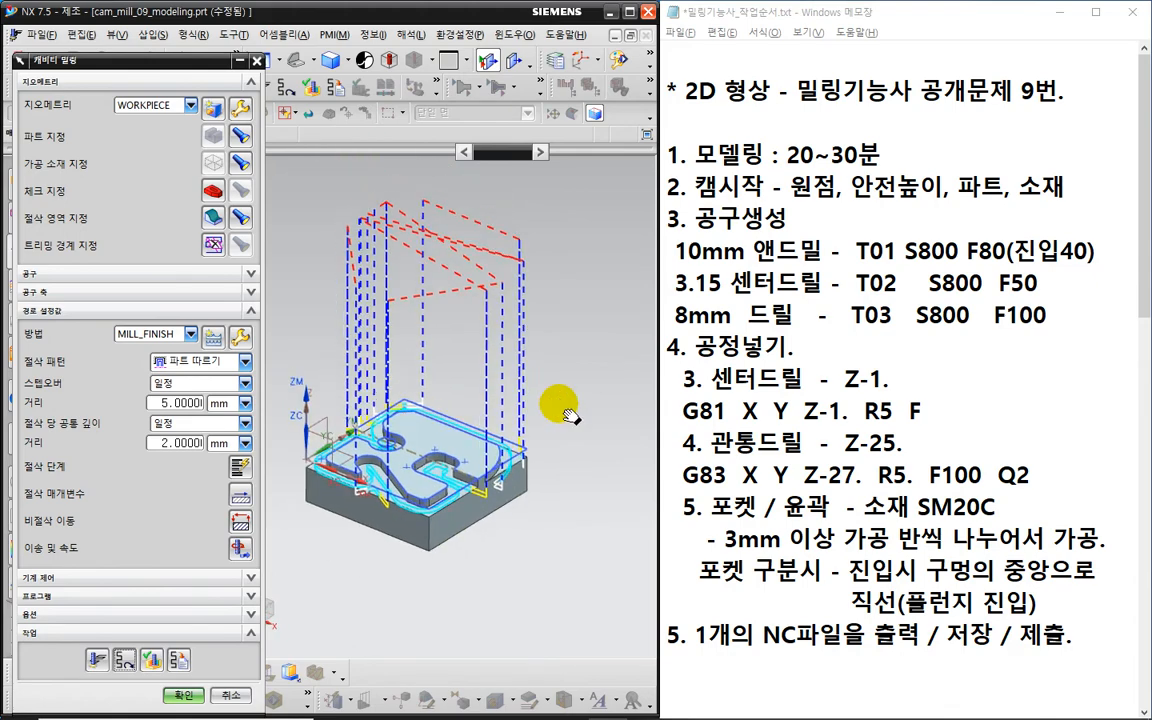
middle_click_drag(362, 440, 362, 412)
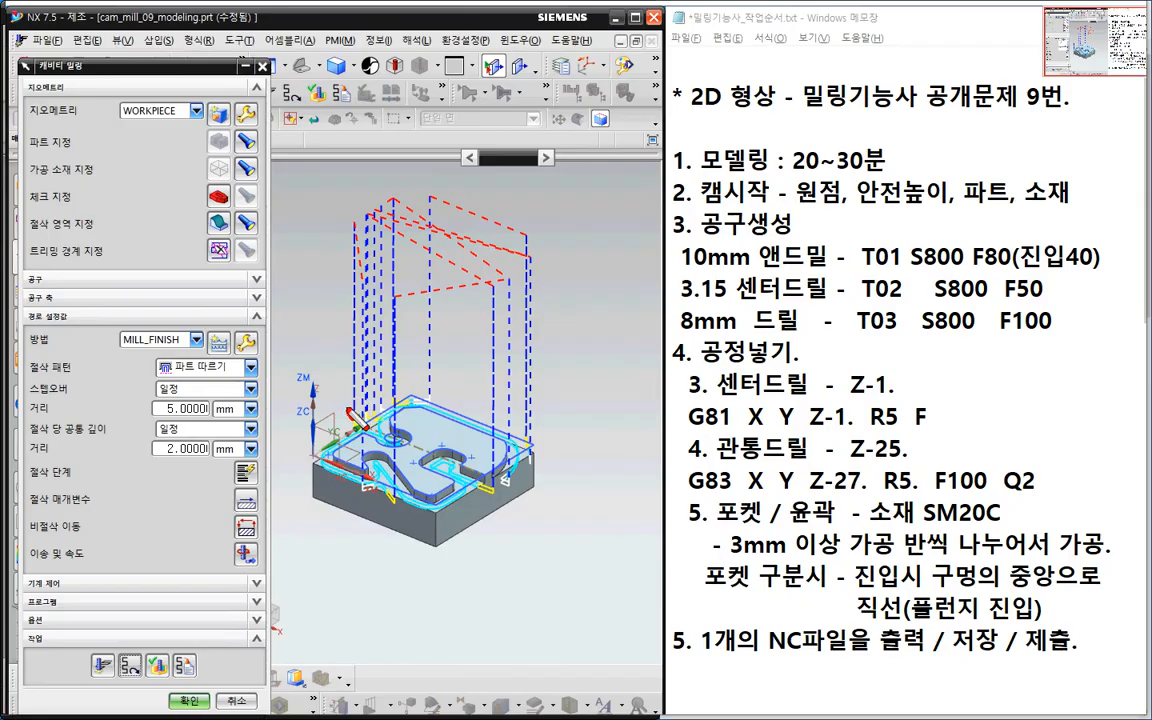
- Inspect the toolpath from several angles, then bring up Non-cutting Moves
mouse_move(344, 412)
left_mouse_down()
mouse_move(352, 277)
mouse_move(377, 216)
mouse_move(412, 225)
left_mouse_up()
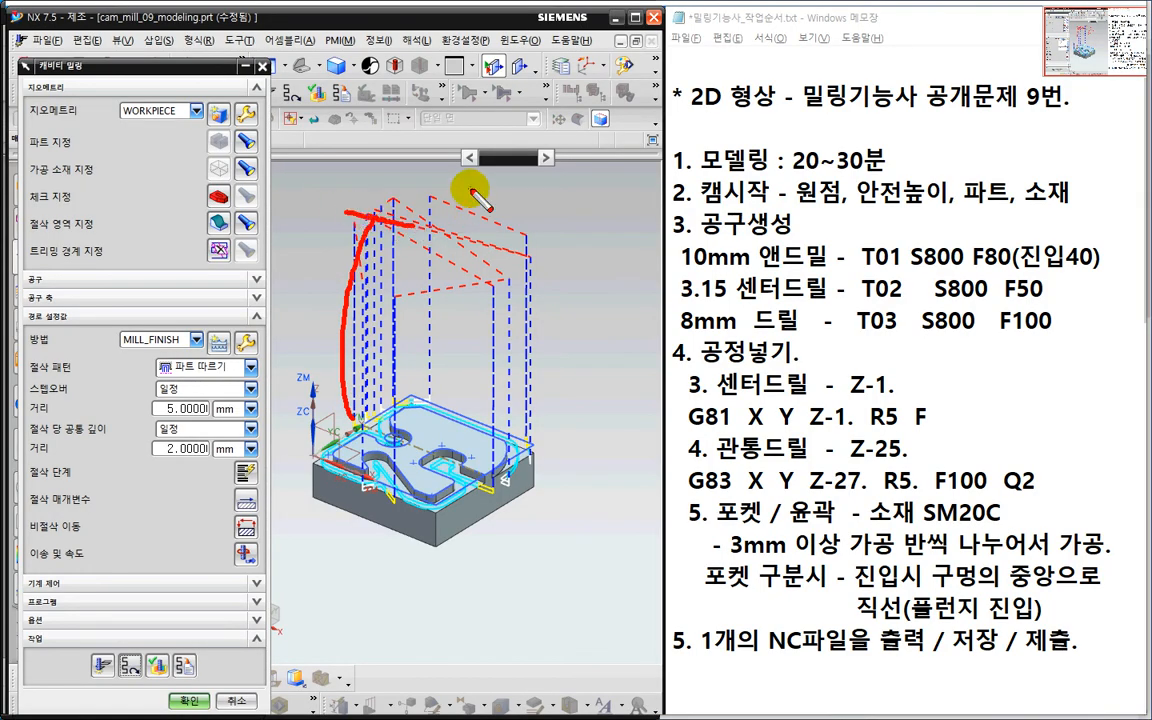
left_click_drag(470, 190, 443, 242)
mouse_move(481, 205)
left_mouse_down()
mouse_move(481, 224)
mouse_move(508, 211)
mouse_move(539, 220)
left_mouse_up()
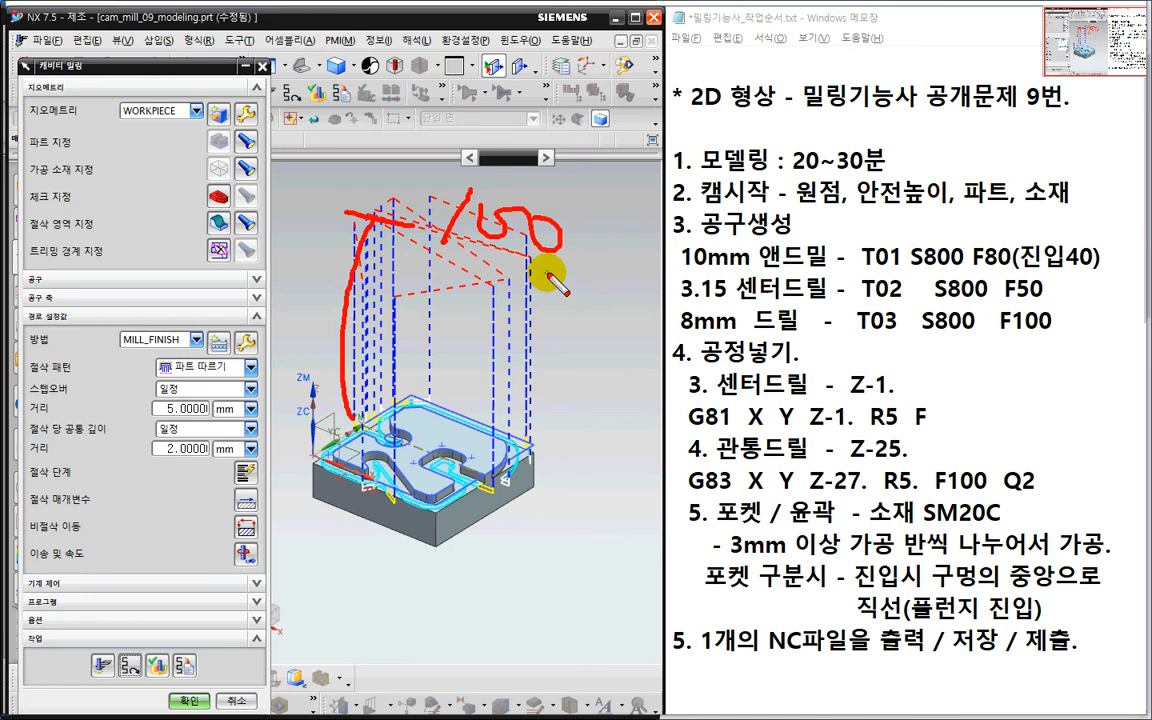
mouse_move(548, 278)
left_mouse_down()
mouse_move(400, 213)
mouse_move(527, 185)
mouse_move(562, 268)
left_mouse_up()
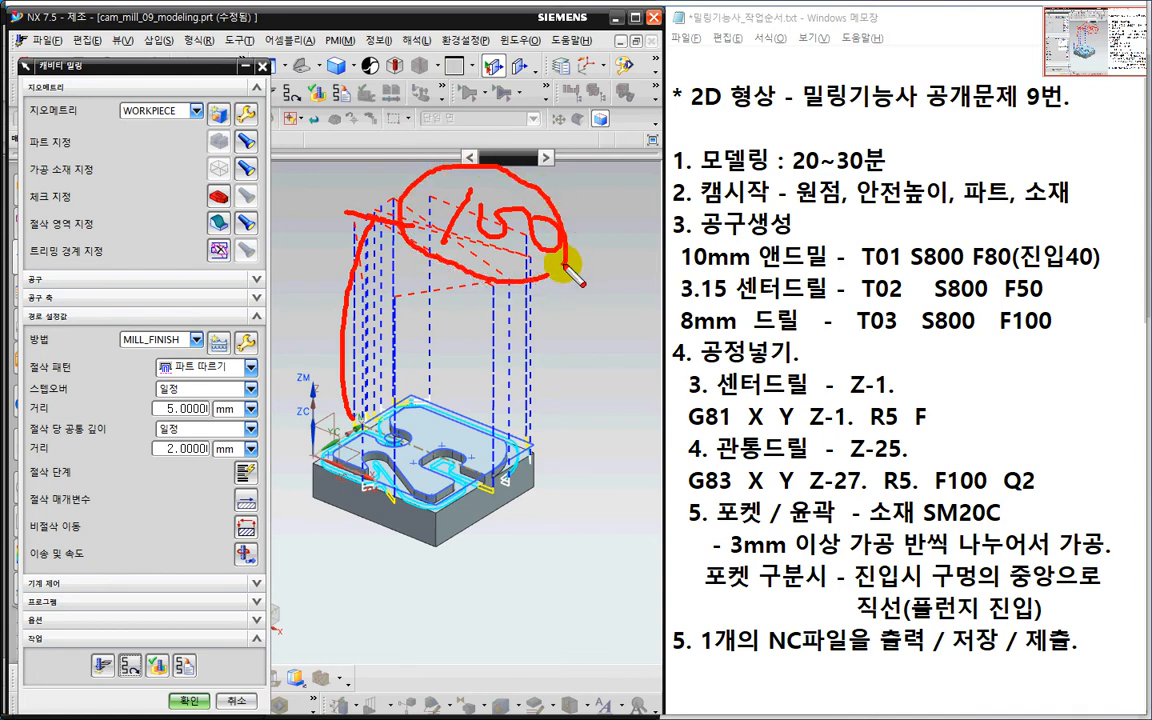
key("Escape")
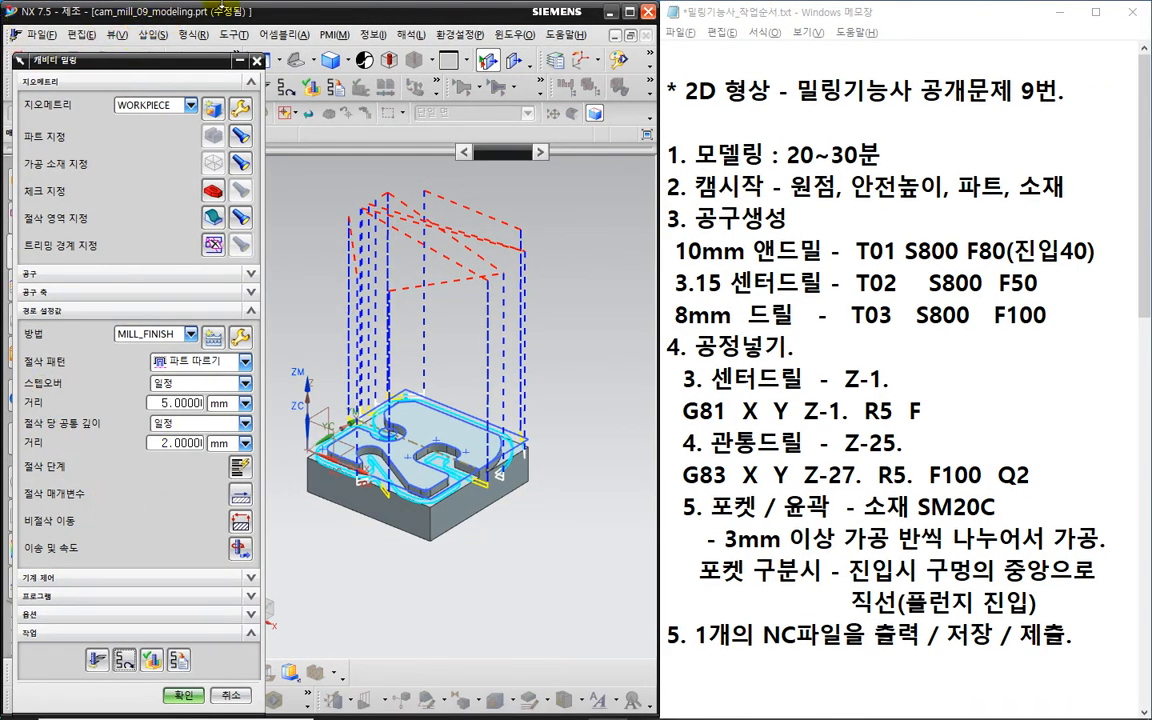
key("ctrl+2")
mouse_move(376, 397)
left_mouse_down()
mouse_move(323, 284)
mouse_move(384, 236)
left_mouse_up()
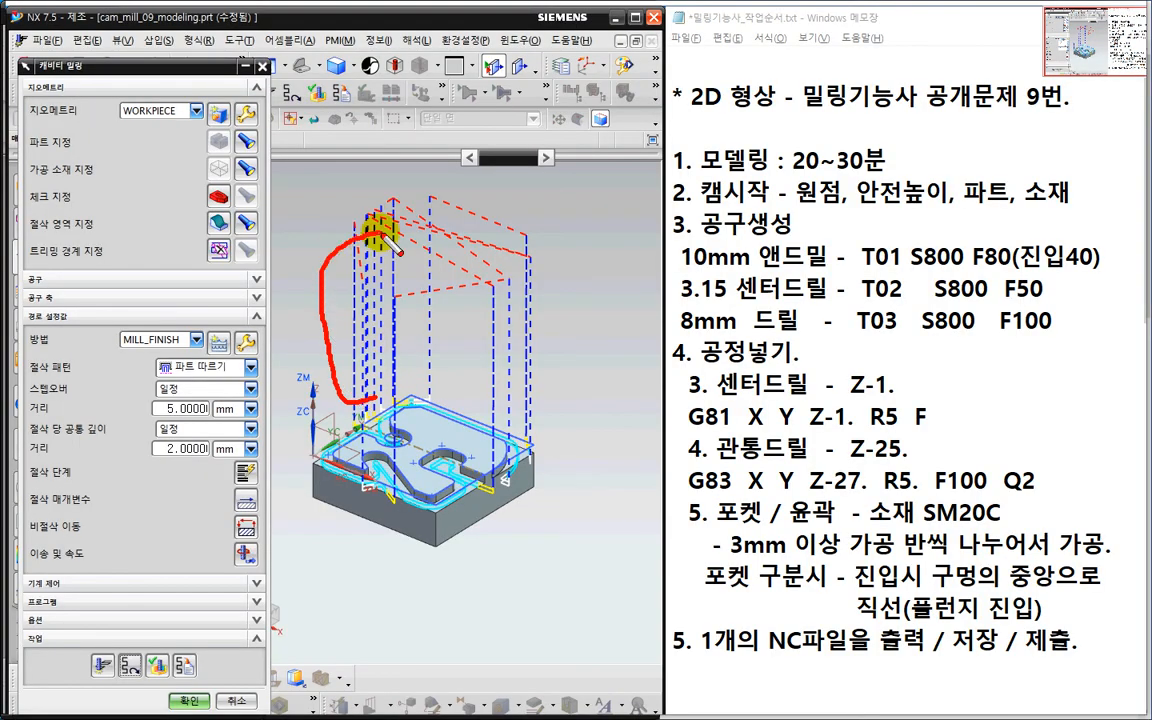
key("Escape")
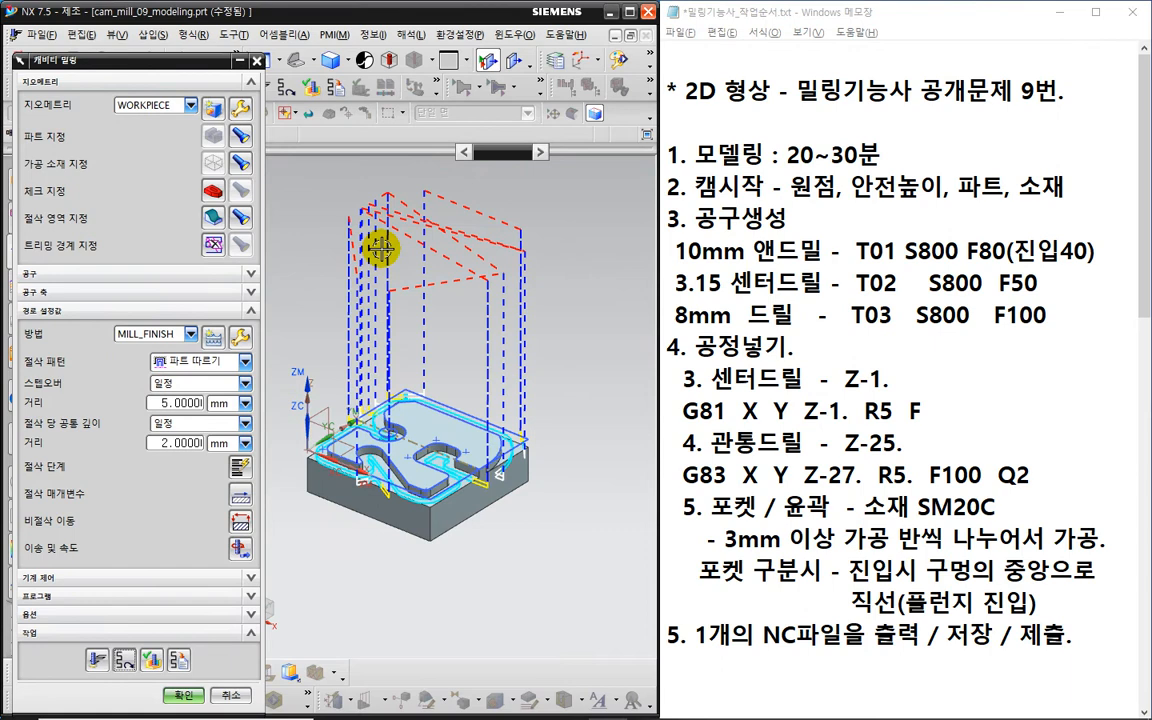
left_click(246, 523)
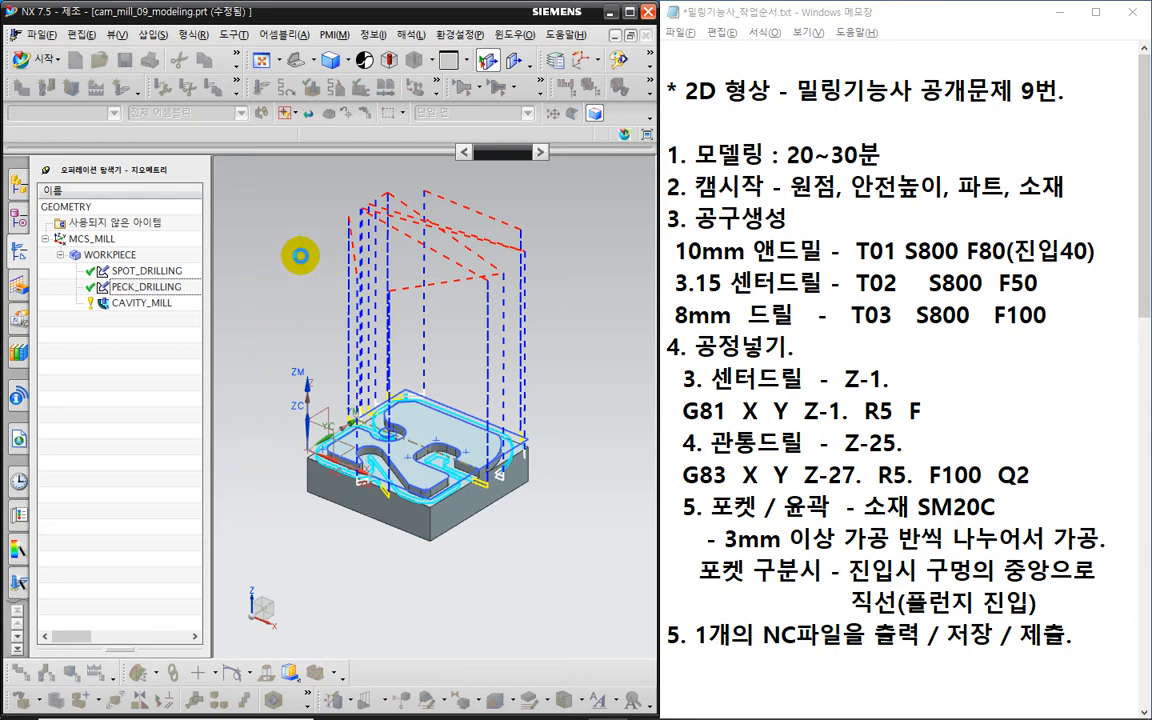
- Show the Transfer/Rapid settings in Non-cutting Moves
left_click(229, 87)
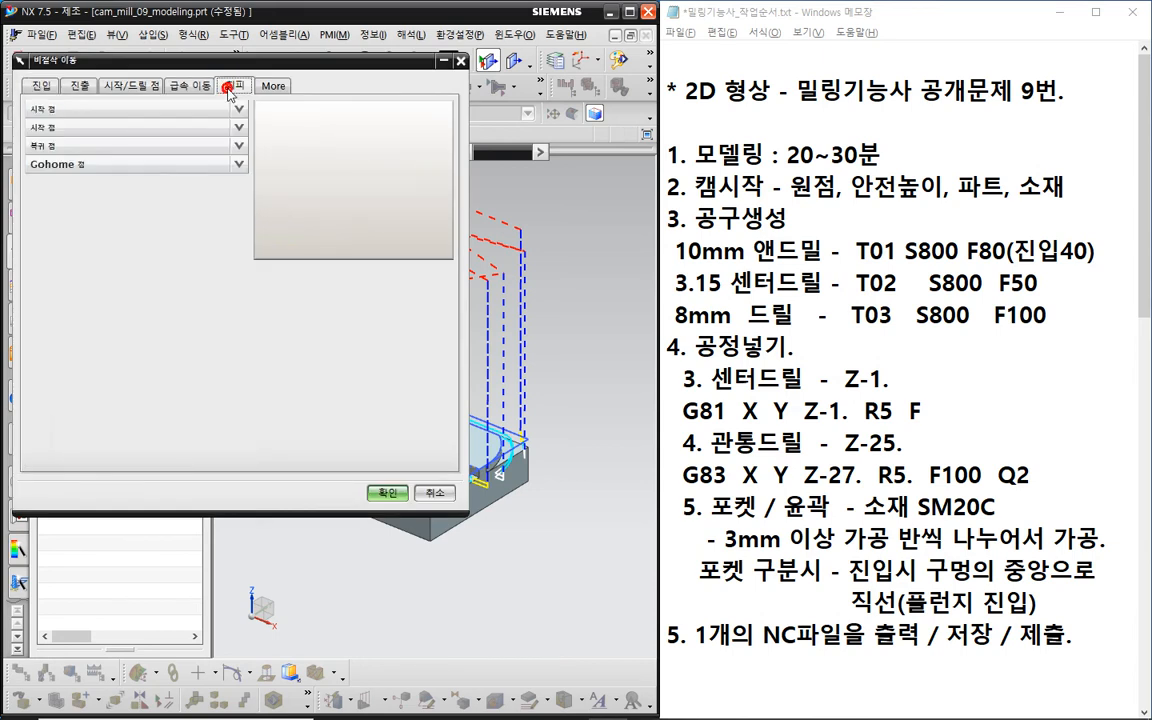
left_click(195, 90)
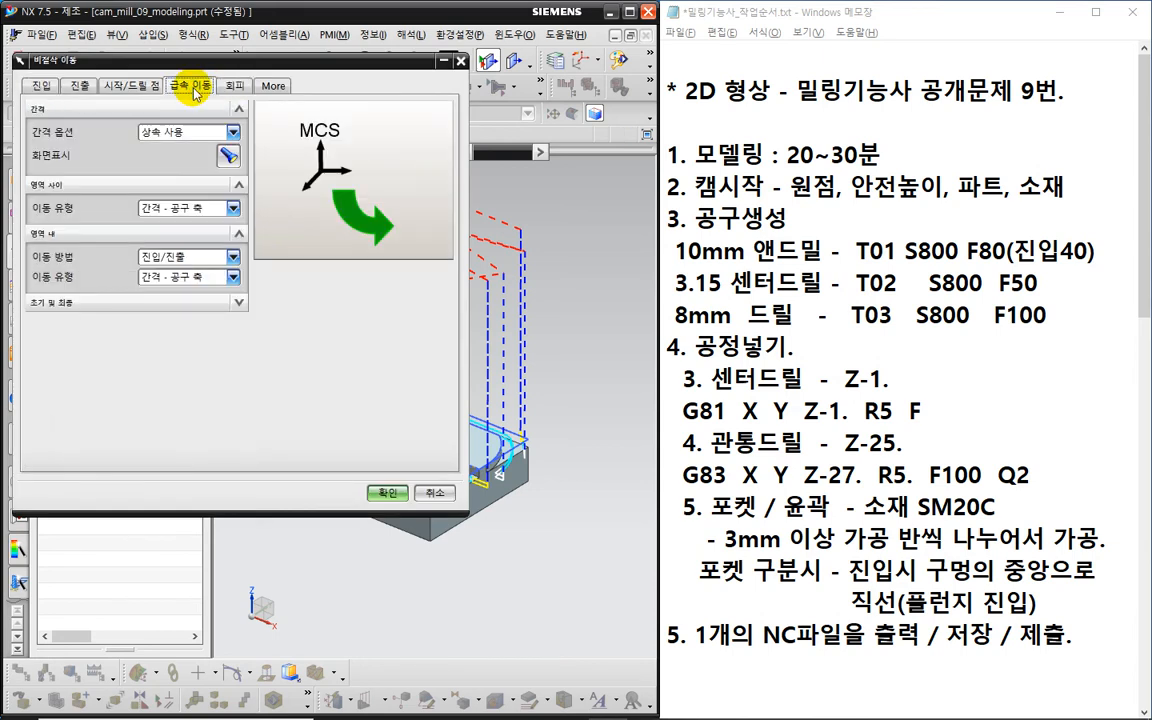
key("ctrl+2")
mouse_move(221, 97)
left_mouse_down()
mouse_move(200, 109)
mouse_move(170, 95)
mouse_move(230, 93)
left_mouse_up()
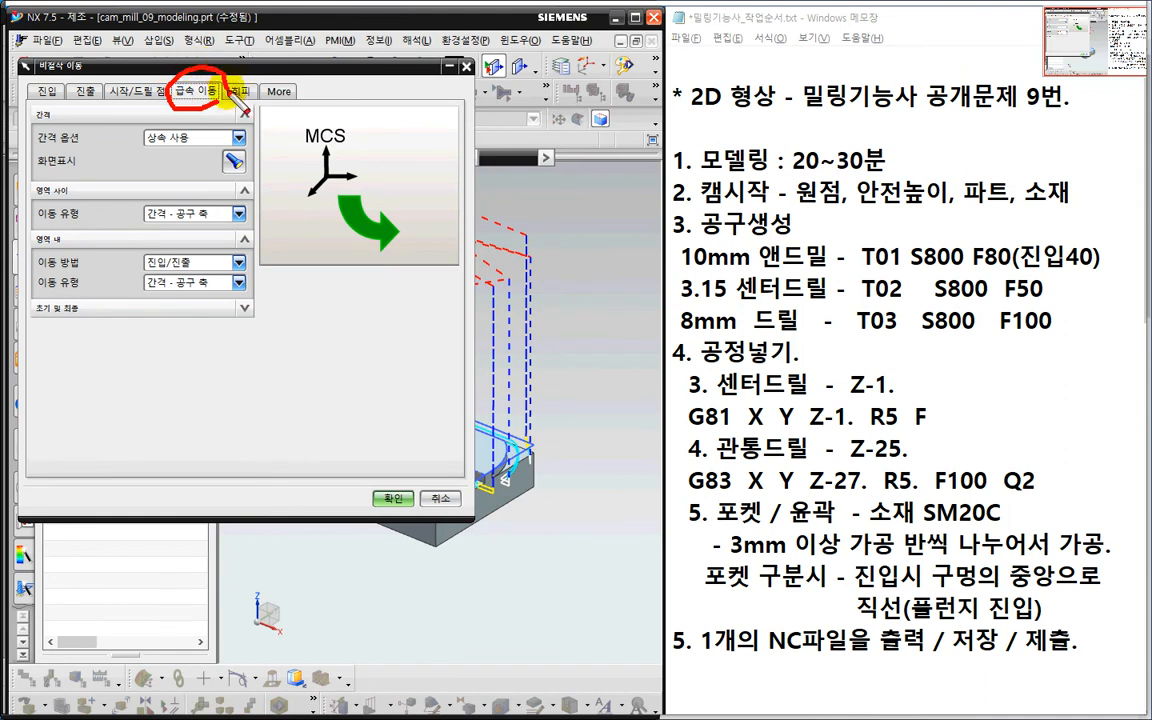
left_click_drag(178, 186, 210, 229)
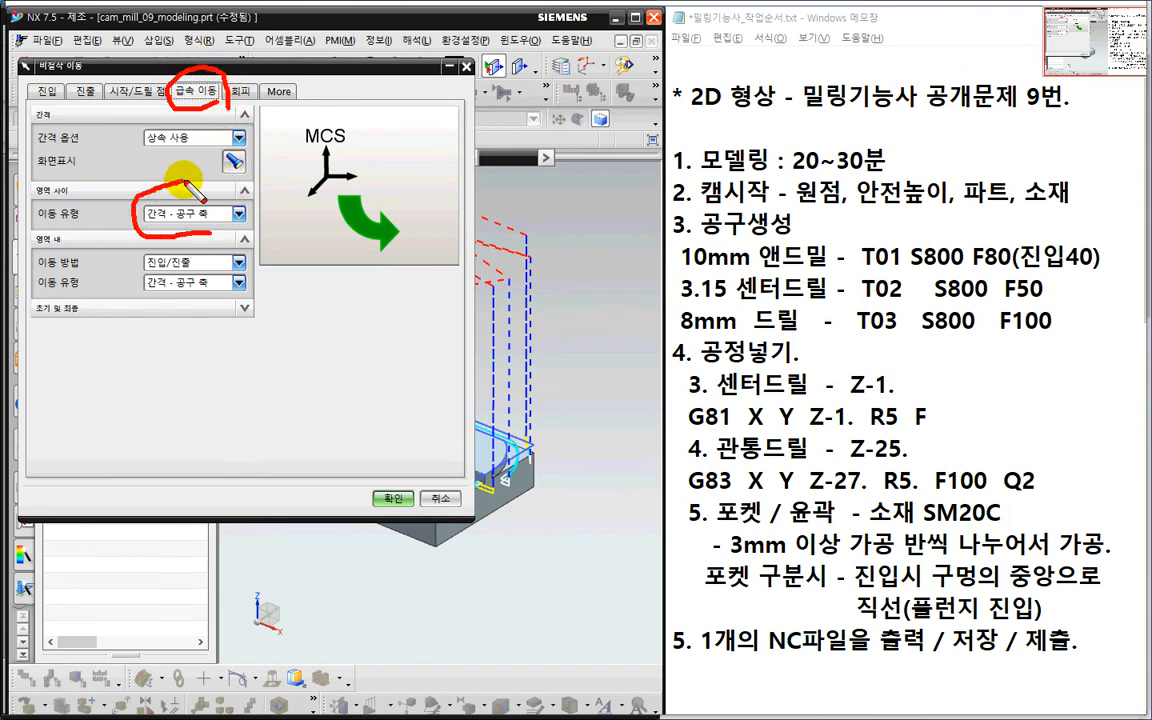
left_click_drag(145, 190, 214, 224)
mouse_move(214, 303)
left_mouse_down()
mouse_move(128, 268)
mouse_move(208, 248)
left_mouse_up()
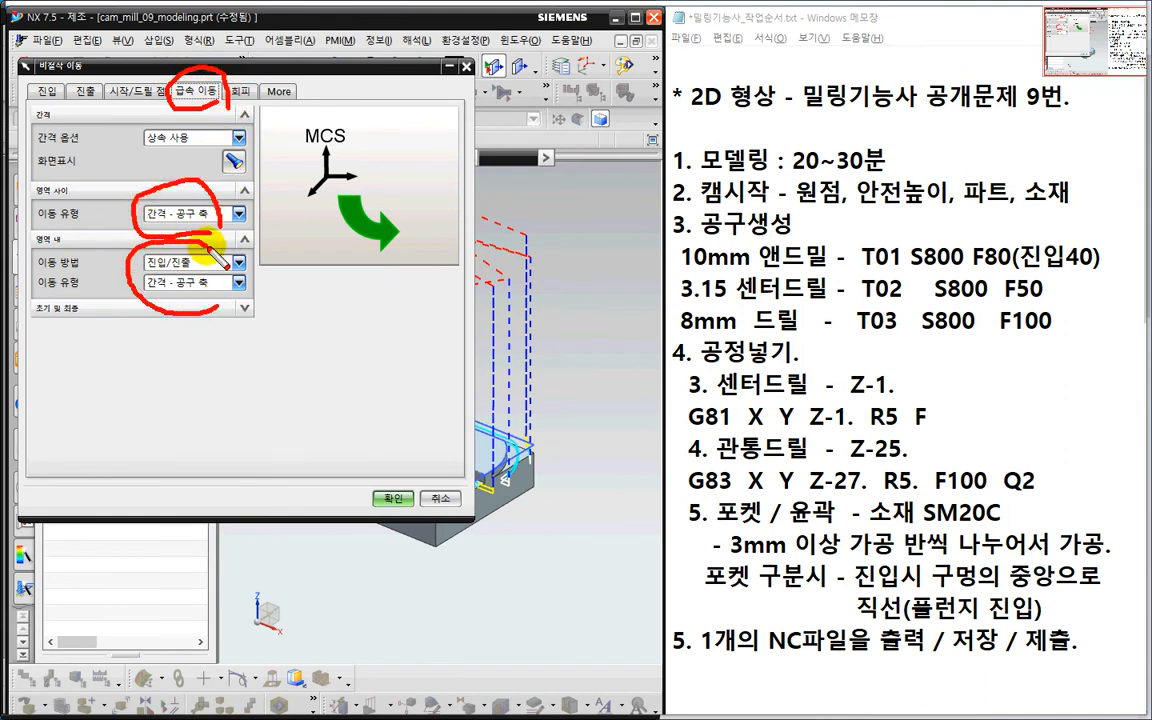
key("Escape")
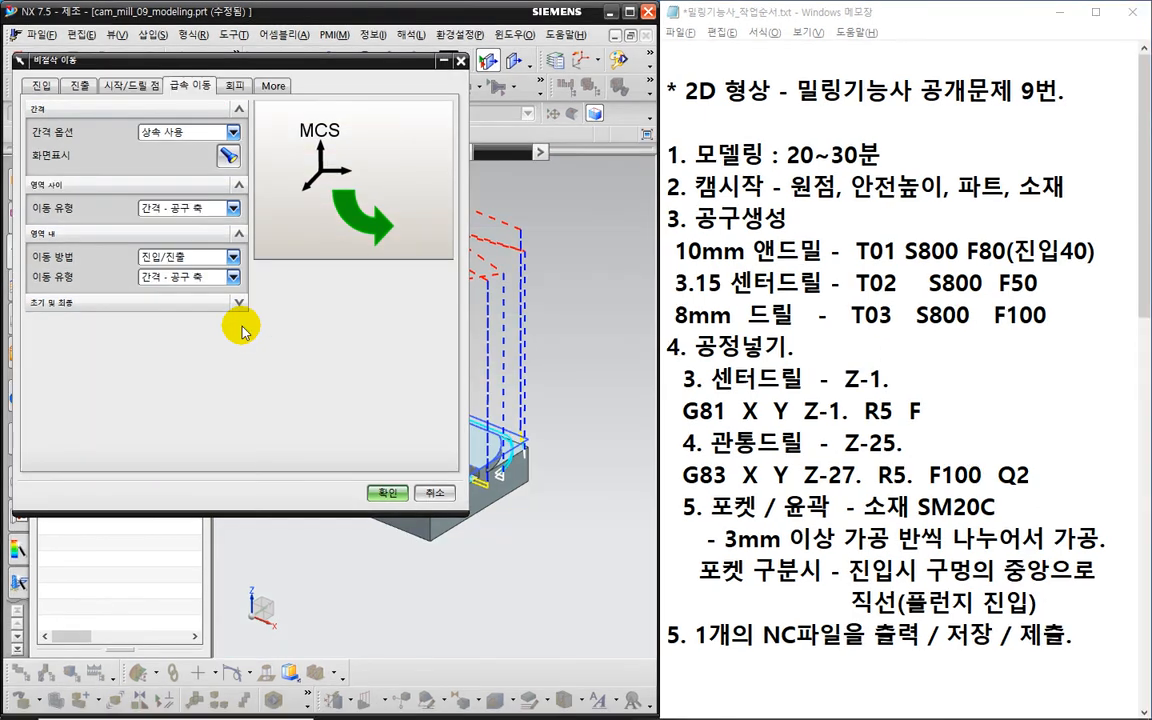
scroll(608, 401, "down", 2)
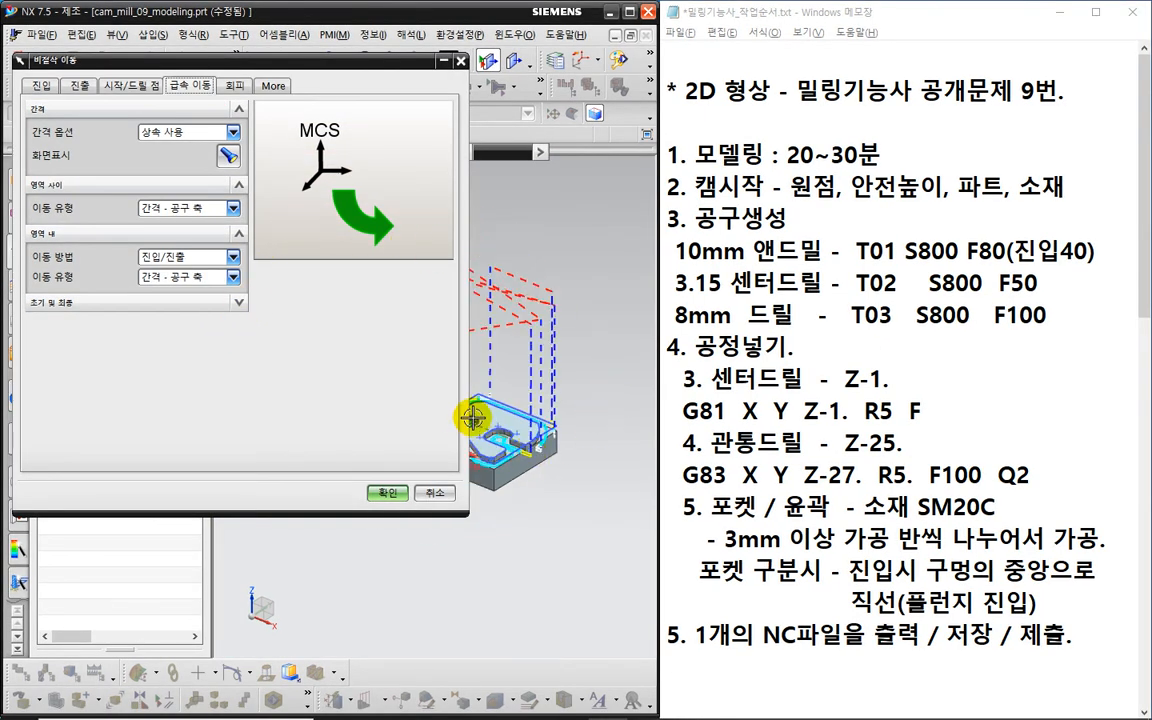
scroll(467, 418, "up", 4)
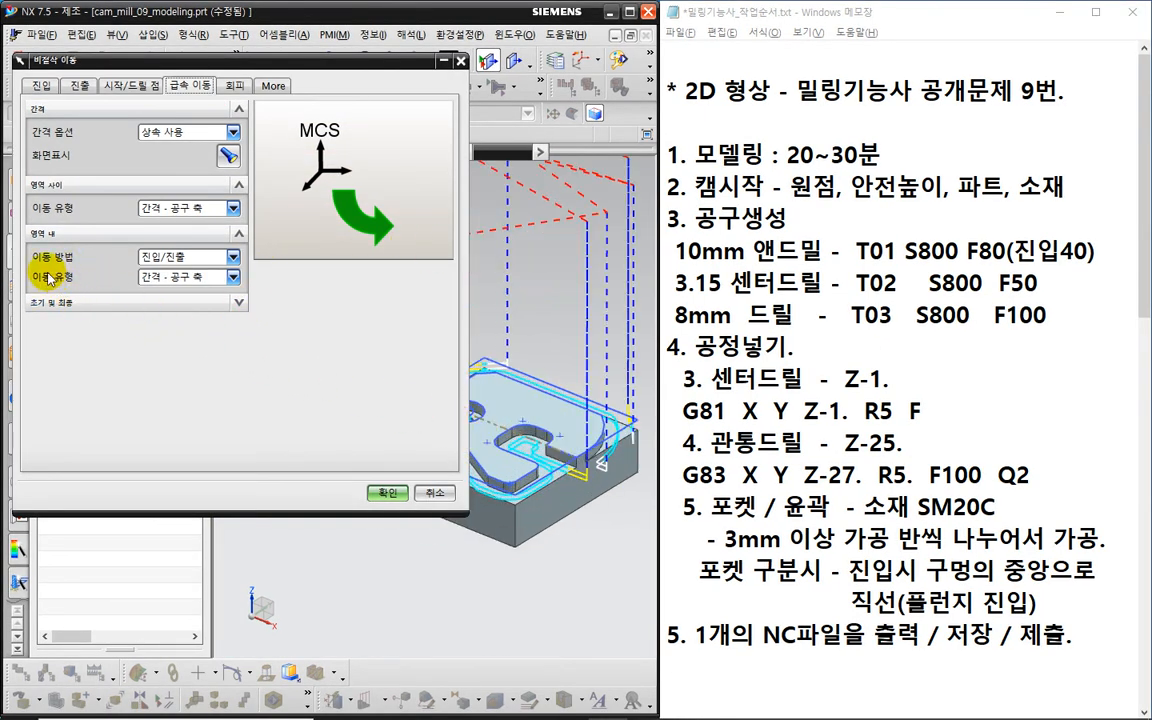
- Set the within-region transfer type to 최소 안전 Z (Minimum Safe Z, 3 mm clearance) and confirm
left_click(172, 277)
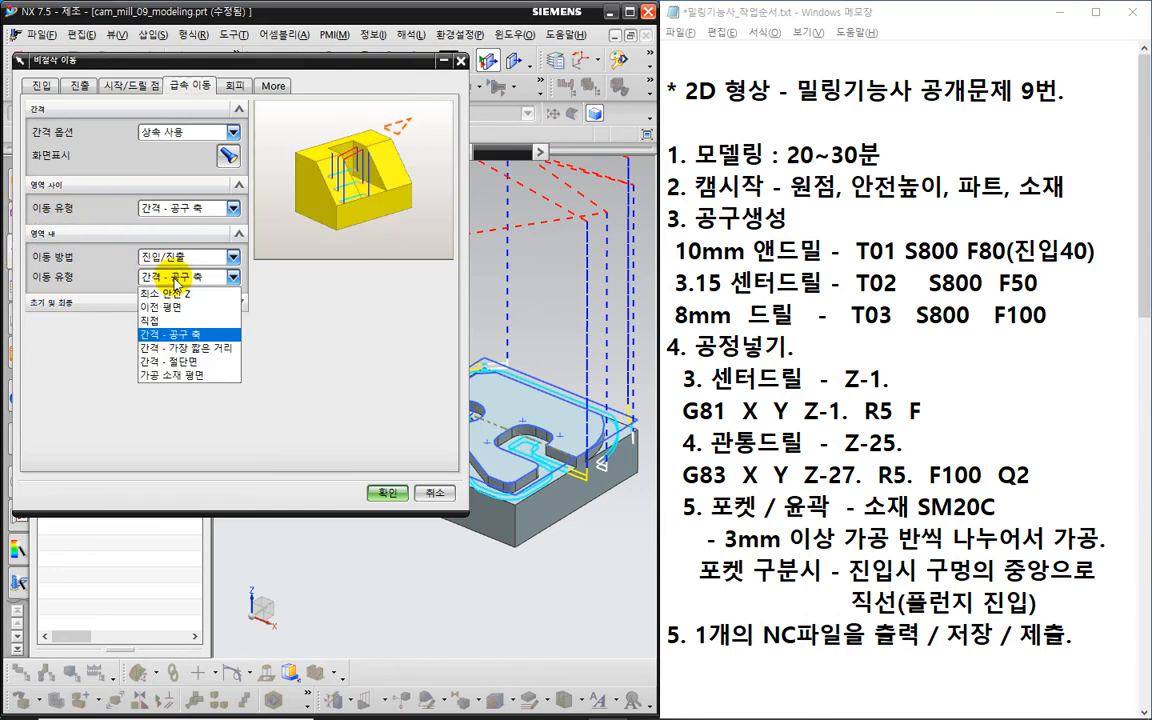
left_click(170, 294)
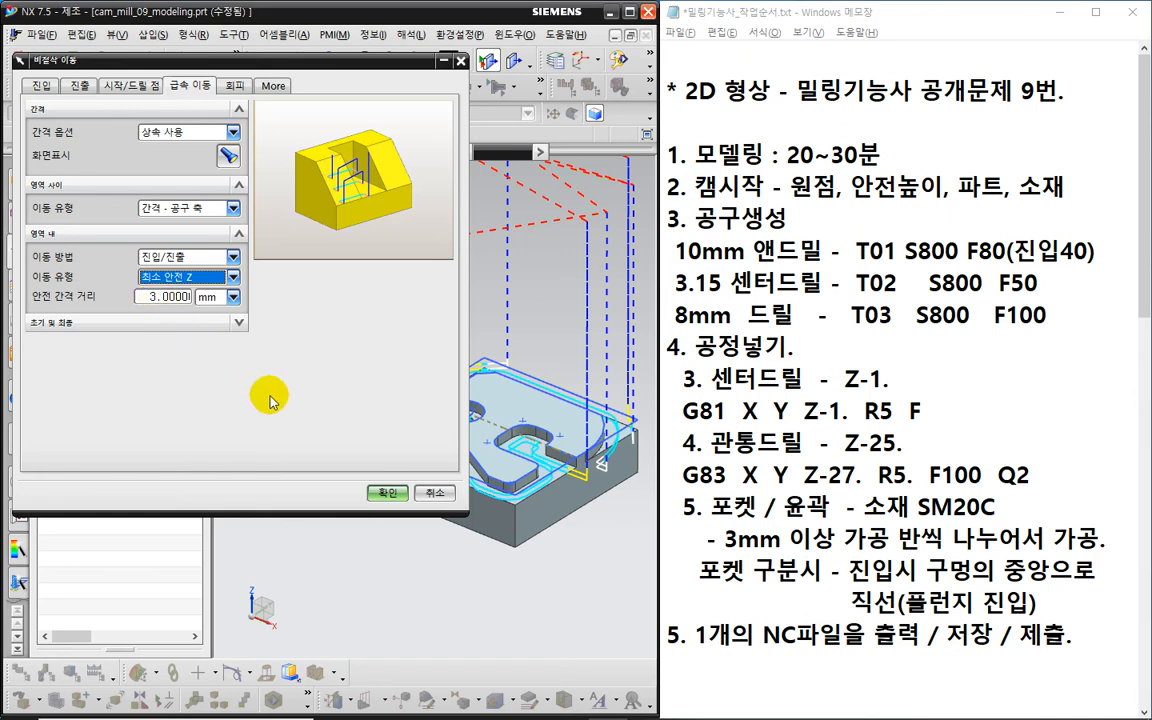
left_click(380, 492)
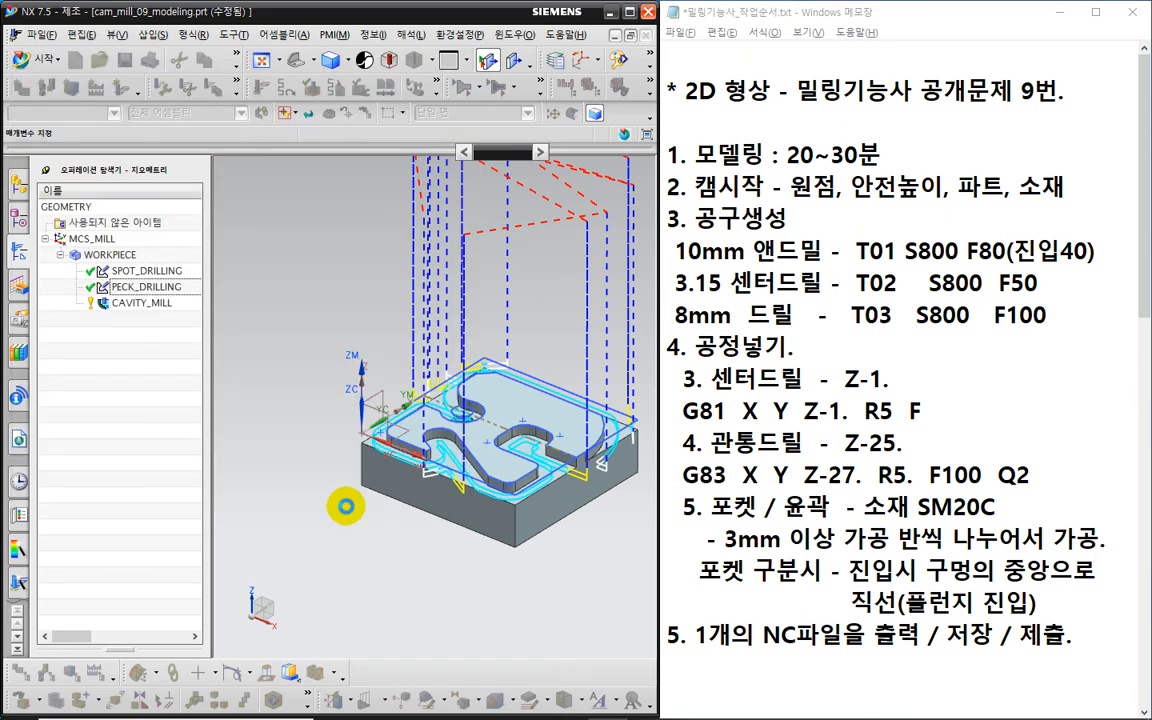
- Regenerate the cavity milling toolpath and replay it in front view
left_click(118, 660)
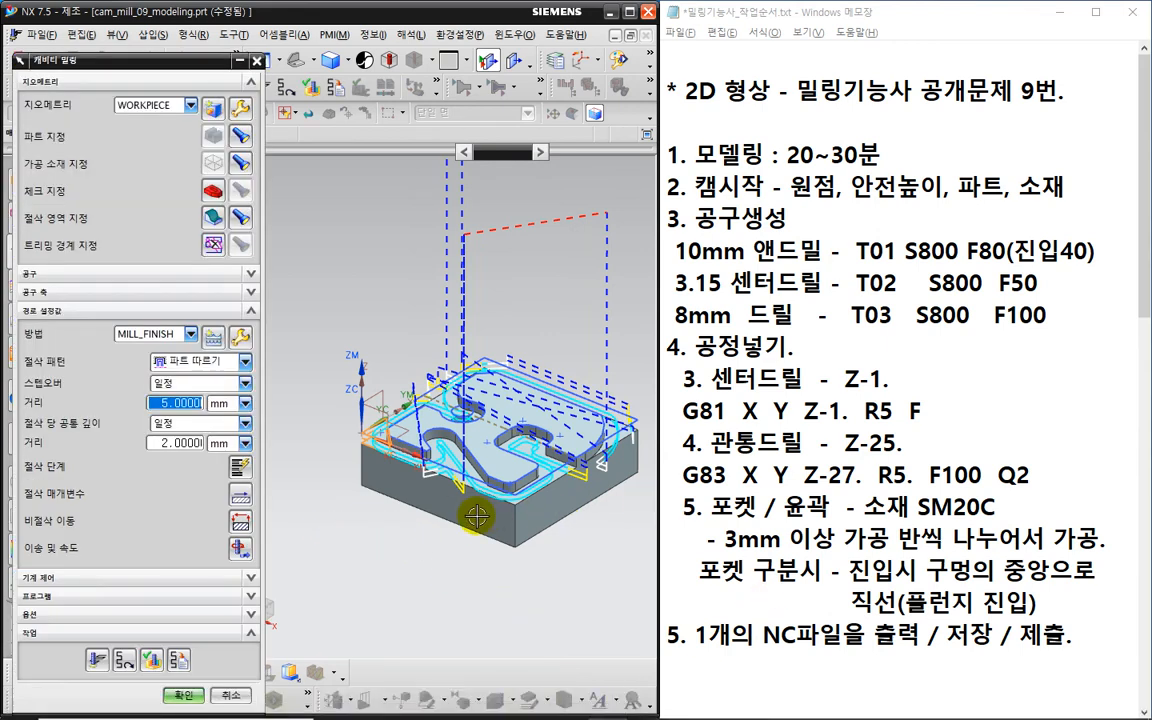
middle_click_drag(477, 516, 504, 496)
key("F8")
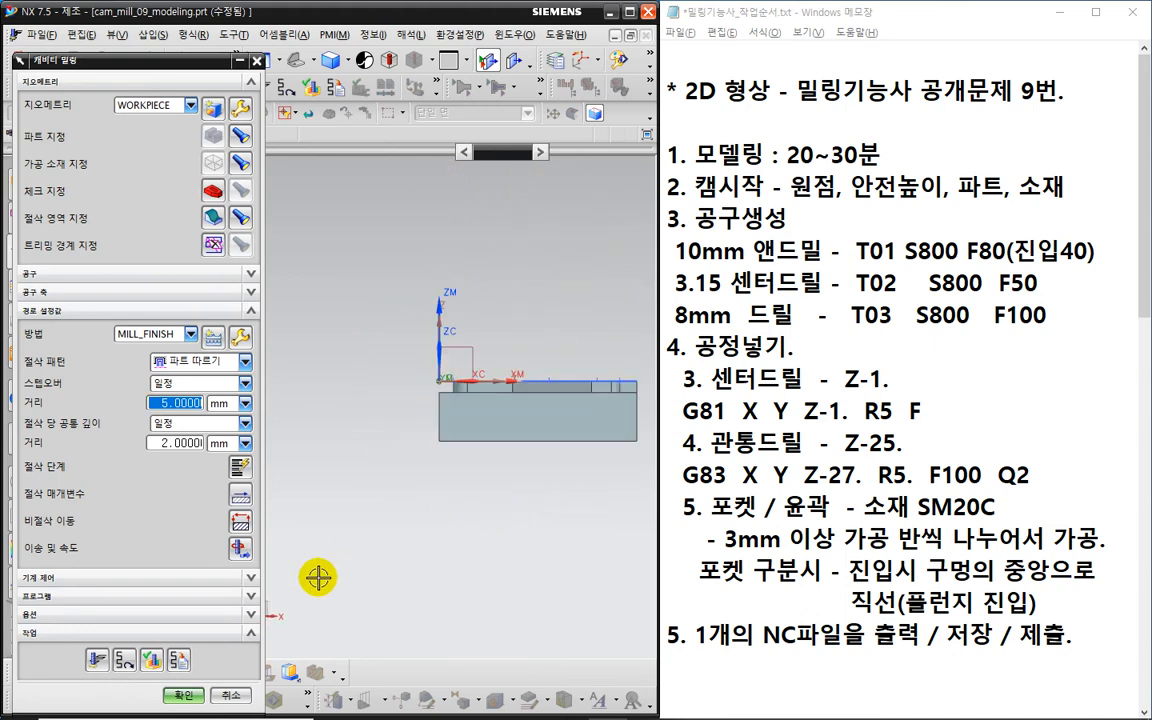
left_click(124, 660)
scroll(509, 400, "up", 5)
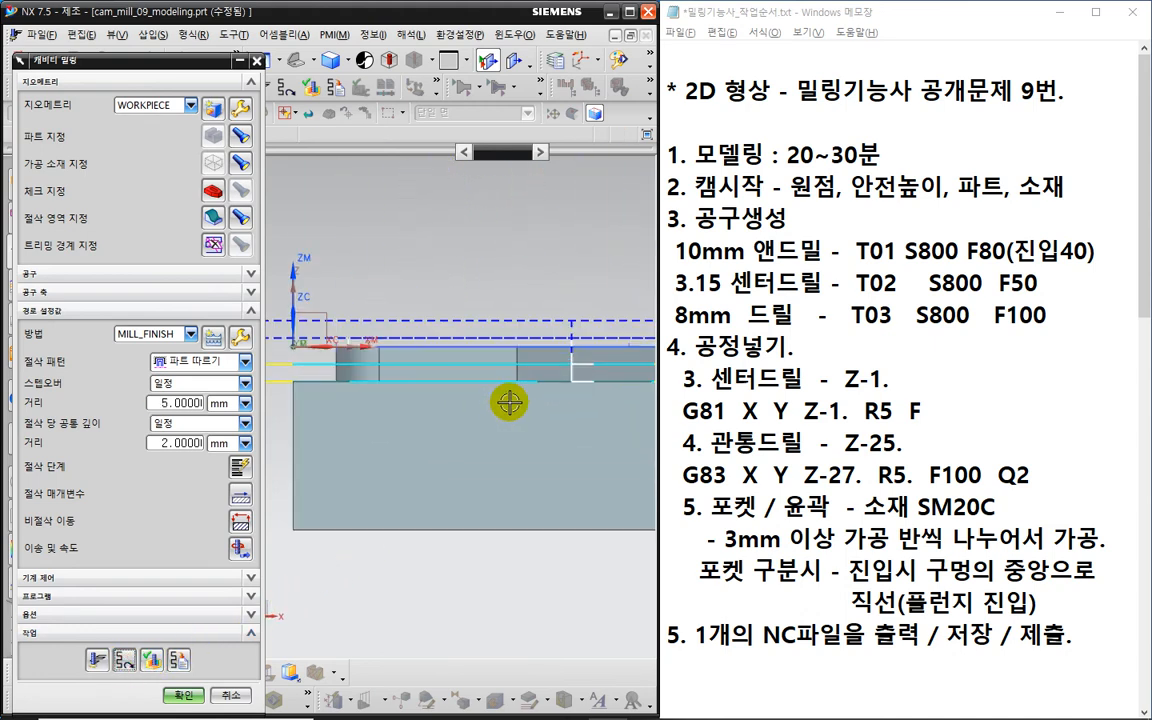
key("ctrl+2")
mouse_move(426, 368)
left_mouse_down()
mouse_move(461, 370)
mouse_move(469, 347)
left_mouse_up()
key("Escape")
- Review the pocket passes from another angle, then bring up Non-cutting Moves again
mouse_move(484, 430)
middle_mouse_down()
mouse_move(464, 443)
mouse_move(419, 403)
middle_mouse_up()
key("ctrl+2")
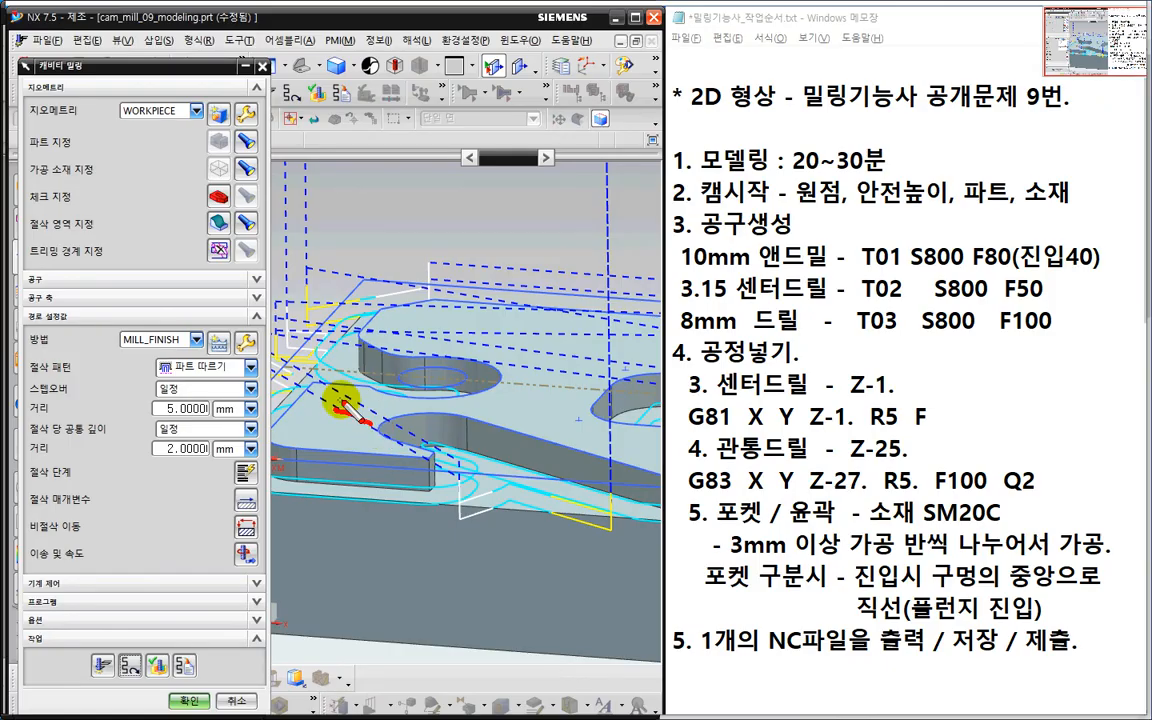
left_click_drag(343, 405, 338, 418)
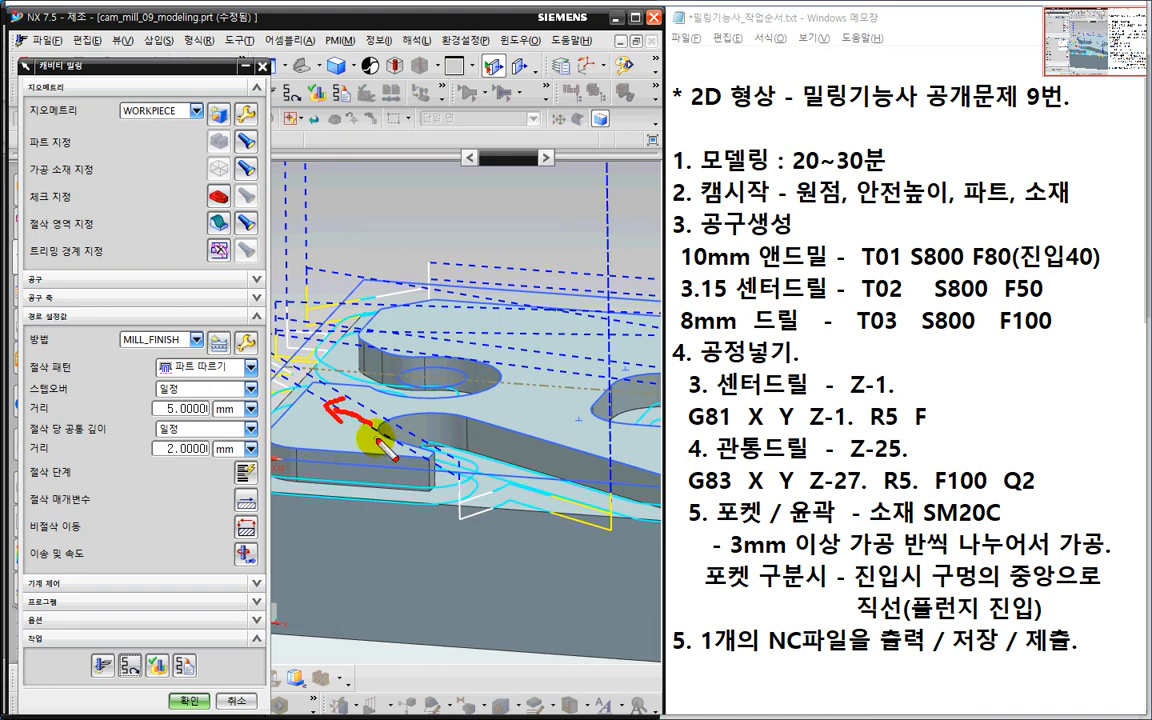
key("Escape")
scroll(405, 430, "down", 2)
middle_click_drag(413, 432, 434, 345, "shift")
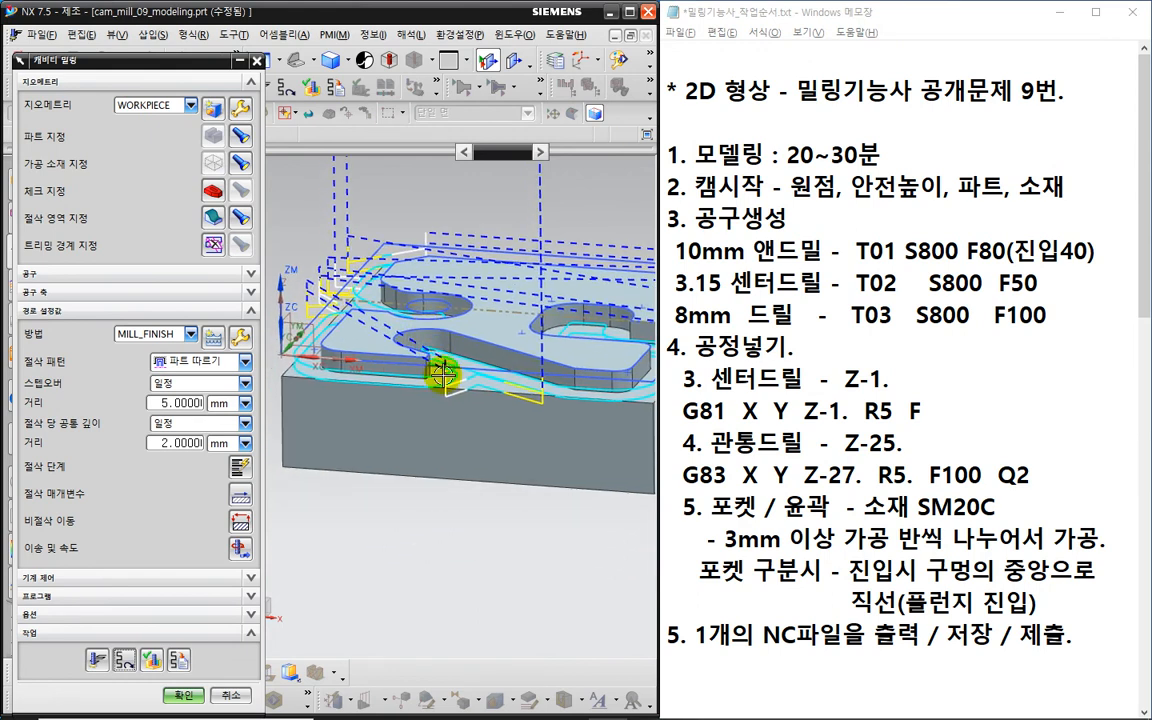
left_click(241, 521)
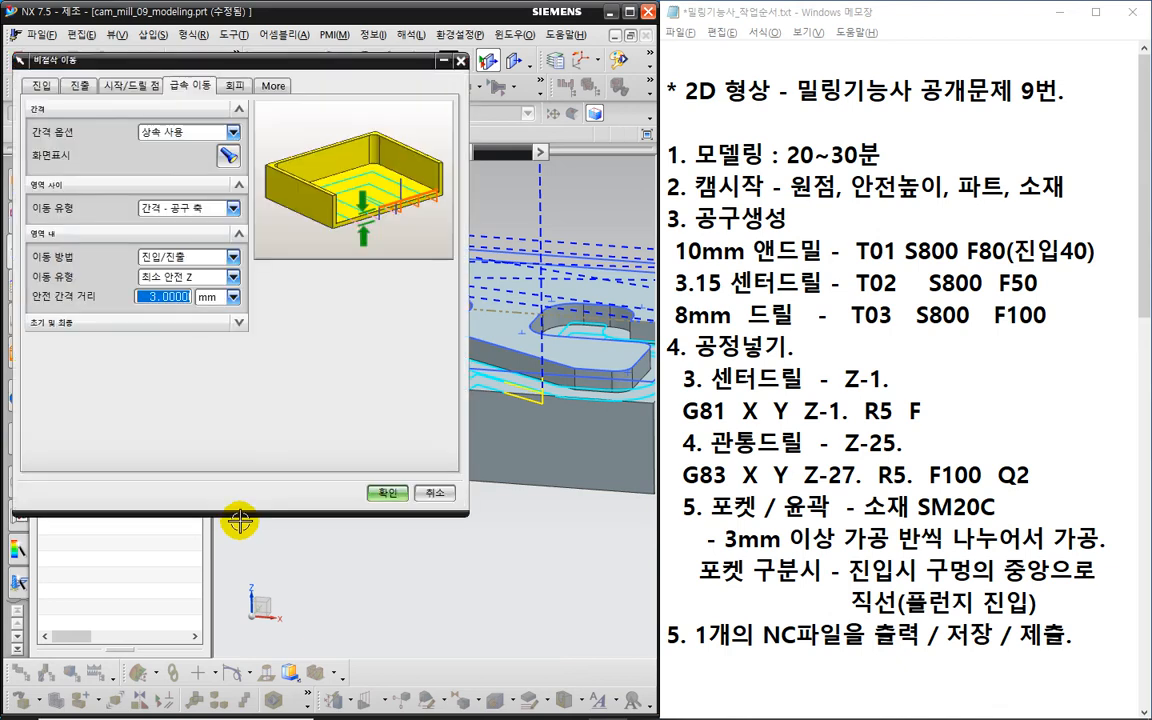
- Change the Engage Open Area height from 3 to 10 mm, confirm, and generate the cavity mill toolpath
left_click(41, 86)
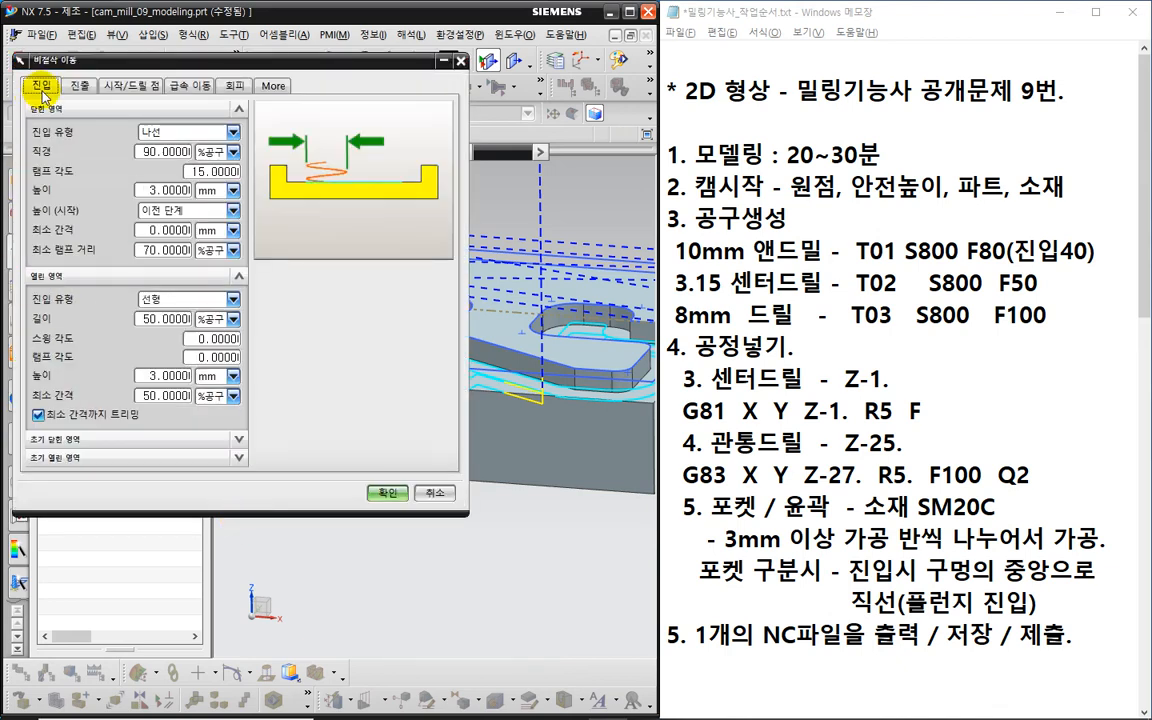
key("ctrl+2")
mouse_move(85, 301)
left_mouse_down()
mouse_move(71, 306)
mouse_move(18, 275)
mouse_move(62, 262)
left_mouse_up()
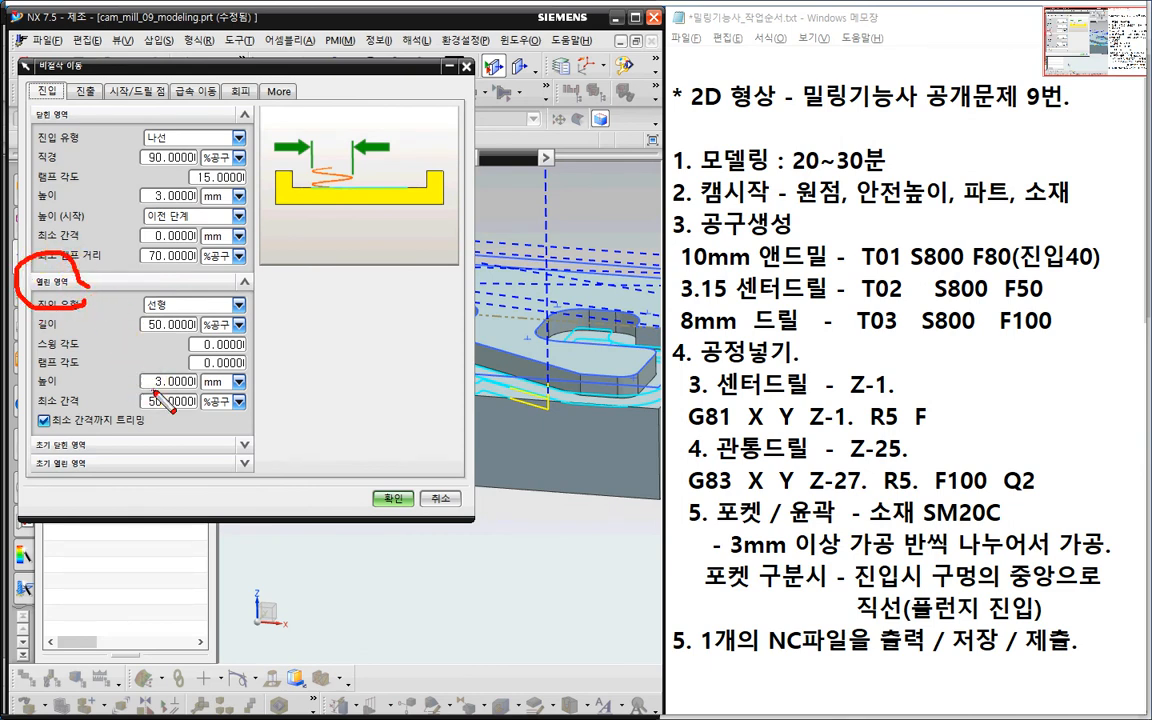
mouse_move(154, 390)
left_mouse_down()
mouse_move(132, 380)
mouse_move(164, 364)
mouse_move(159, 391)
left_mouse_up()
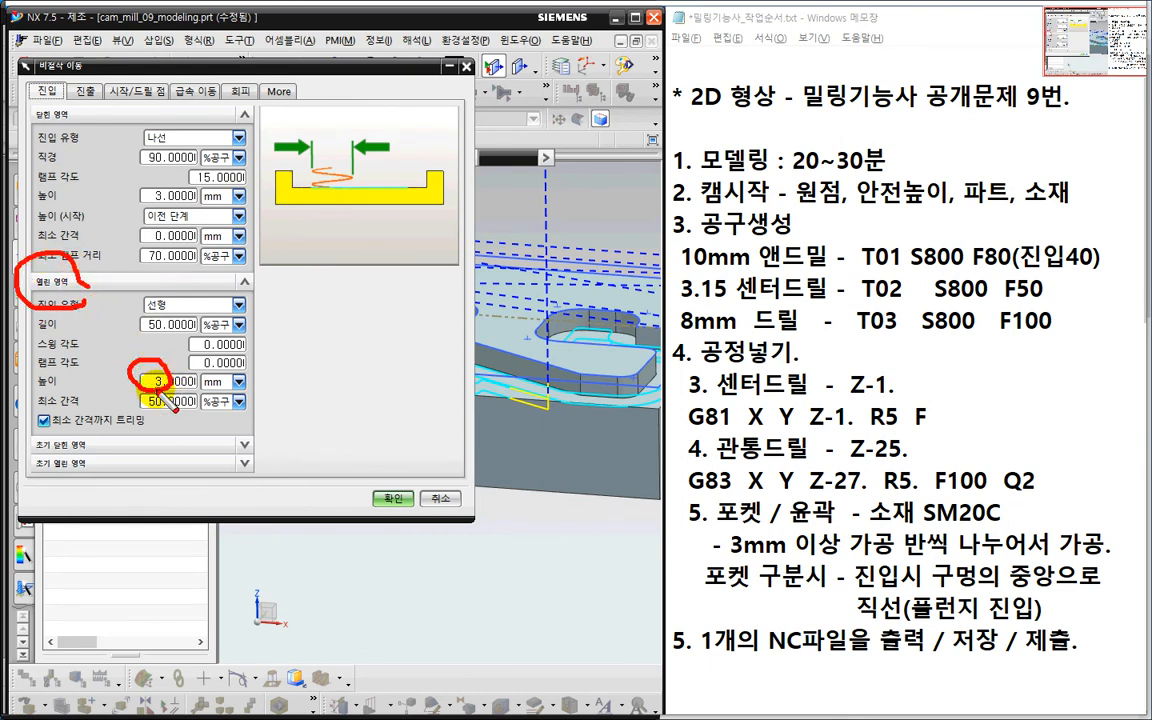
key("Escape")
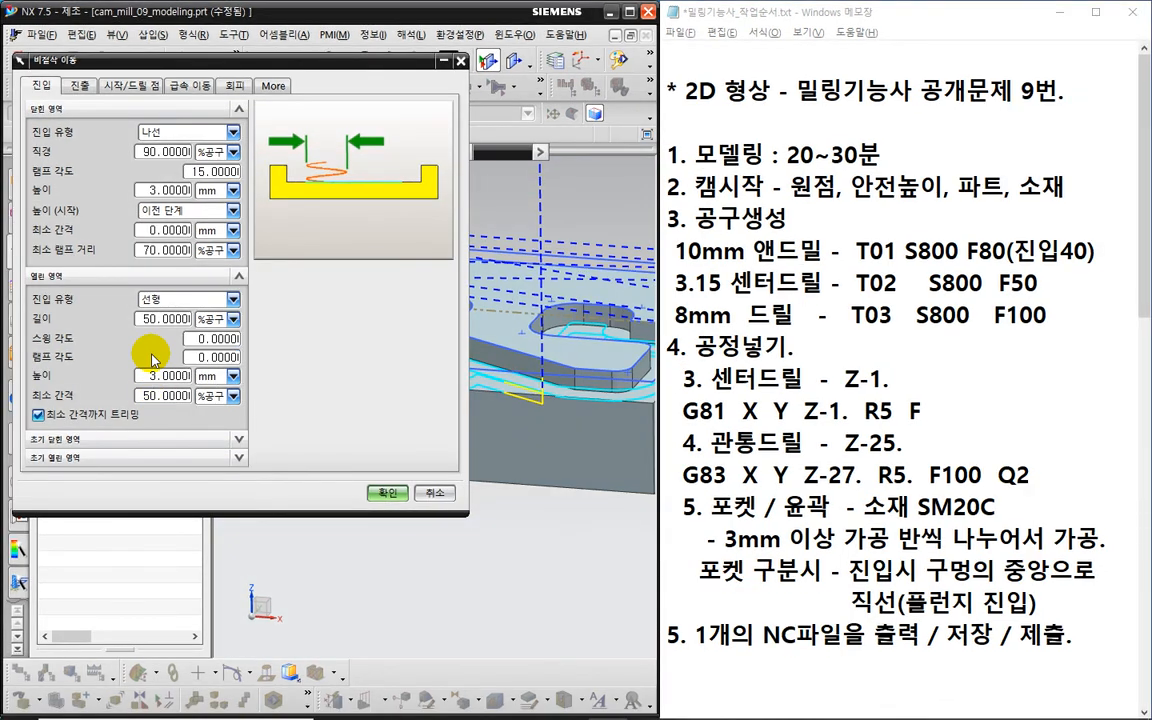
left_click(160, 376)
type("10")
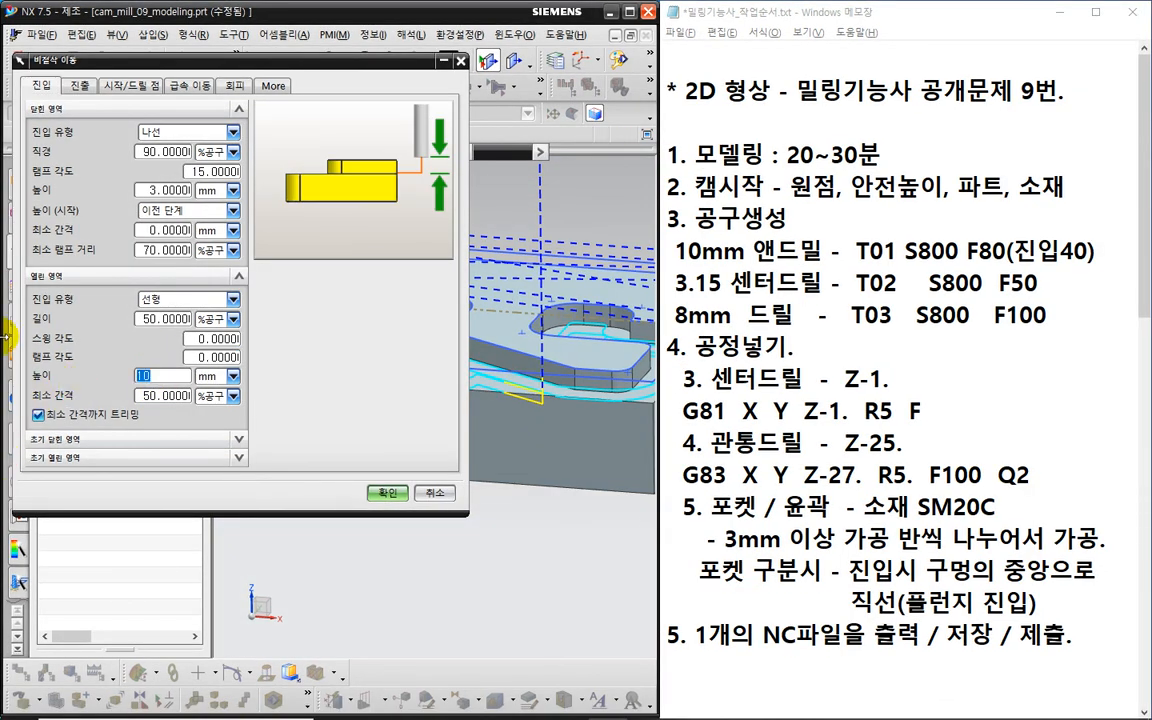
left_click(388, 493)
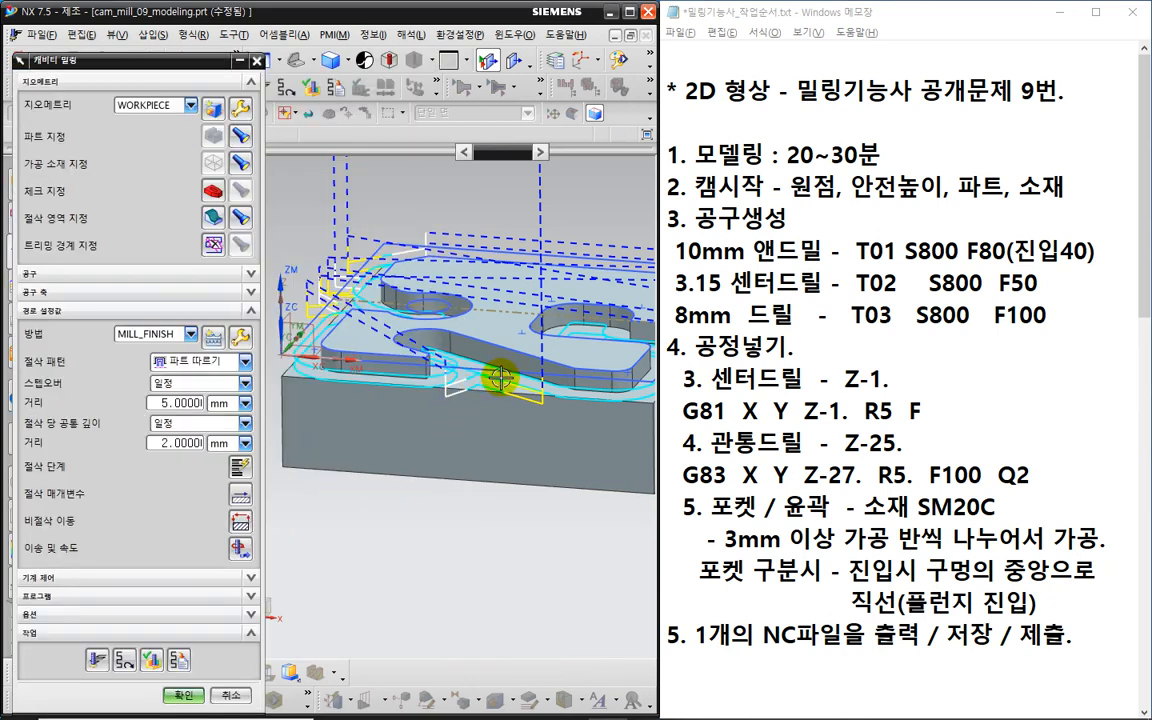
left_click(99, 660)
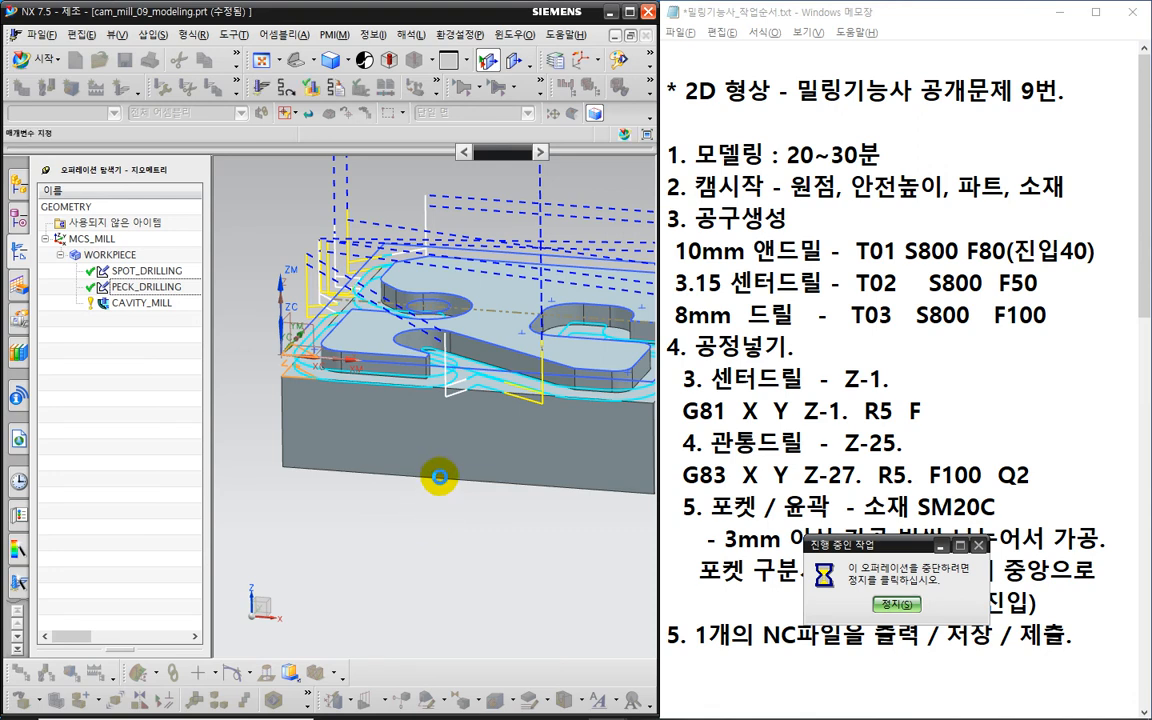
- Reopen the CAVITY_MILL operation and regenerate its toolpath on the part
middle_click(440, 477)
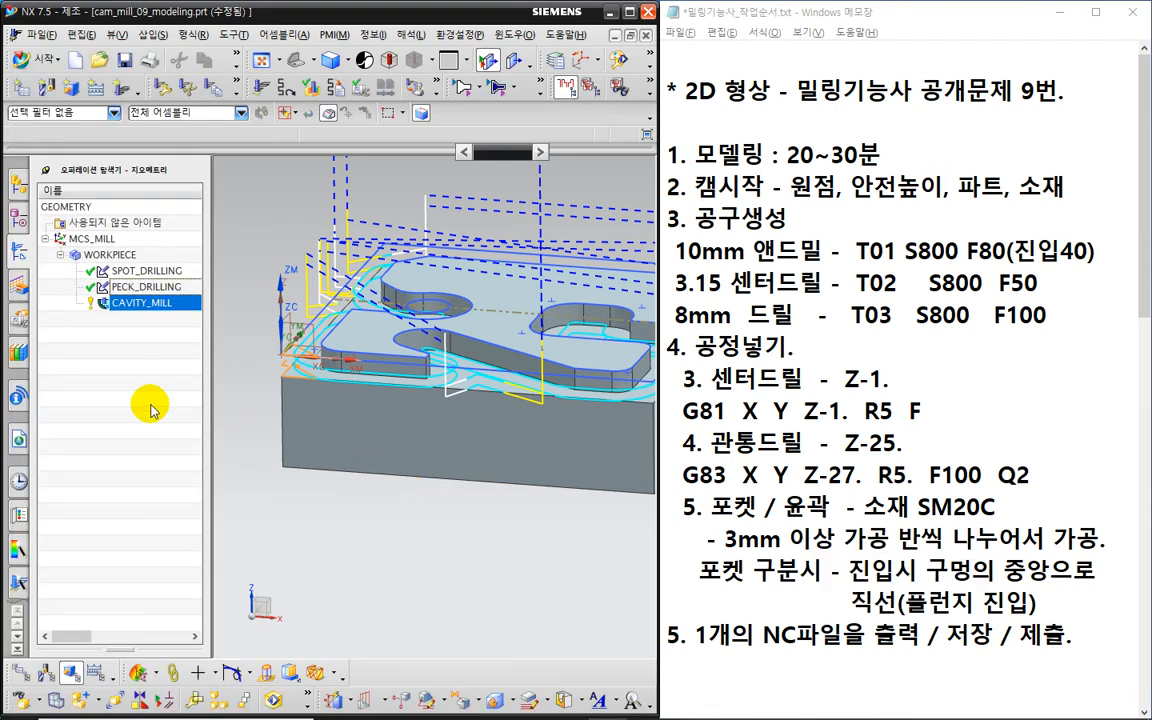
double_click(155, 303)
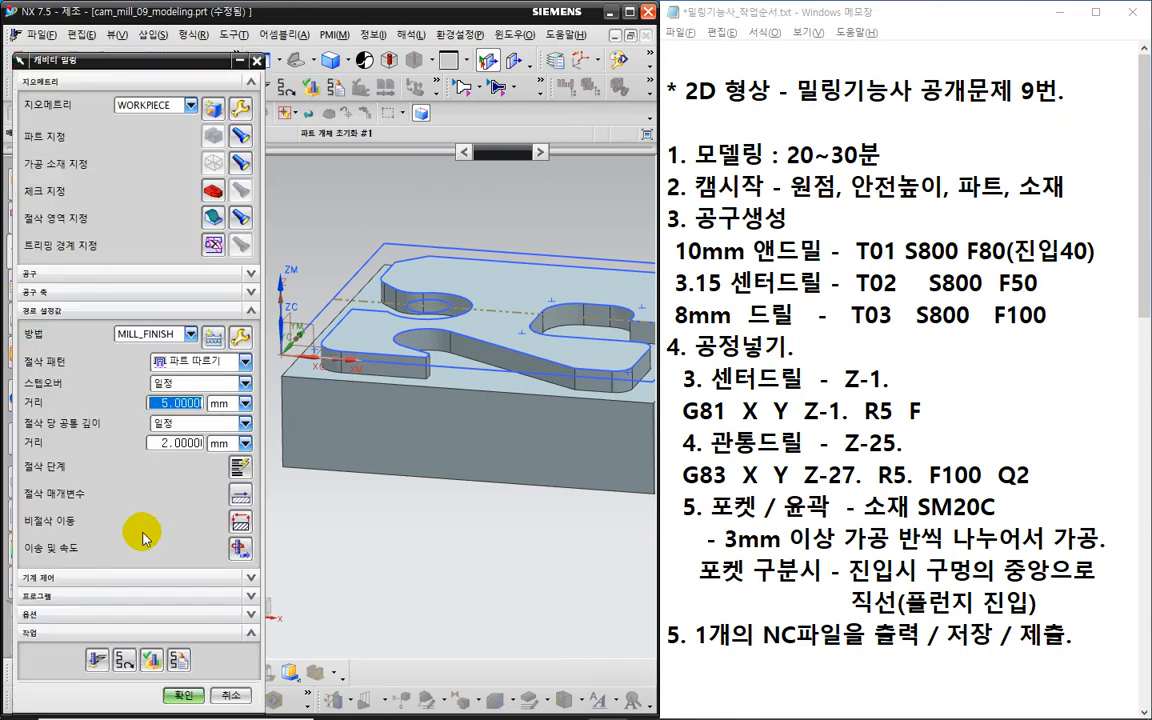
left_click(123, 662)
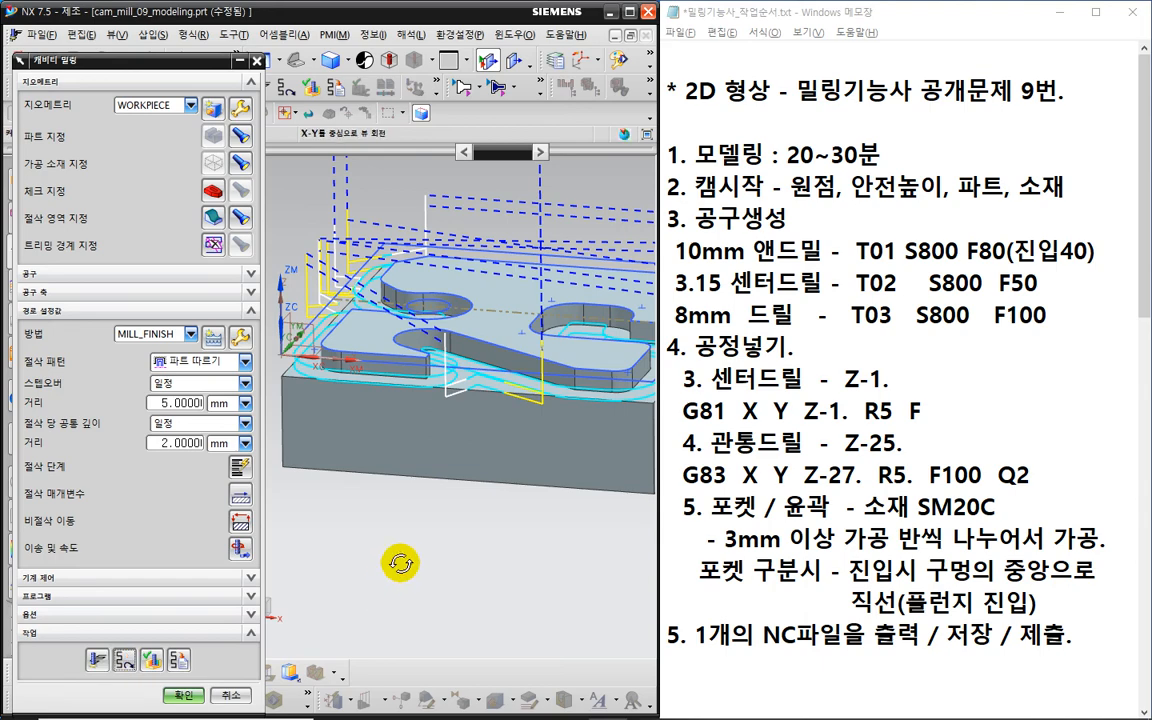
left_click(124, 660)
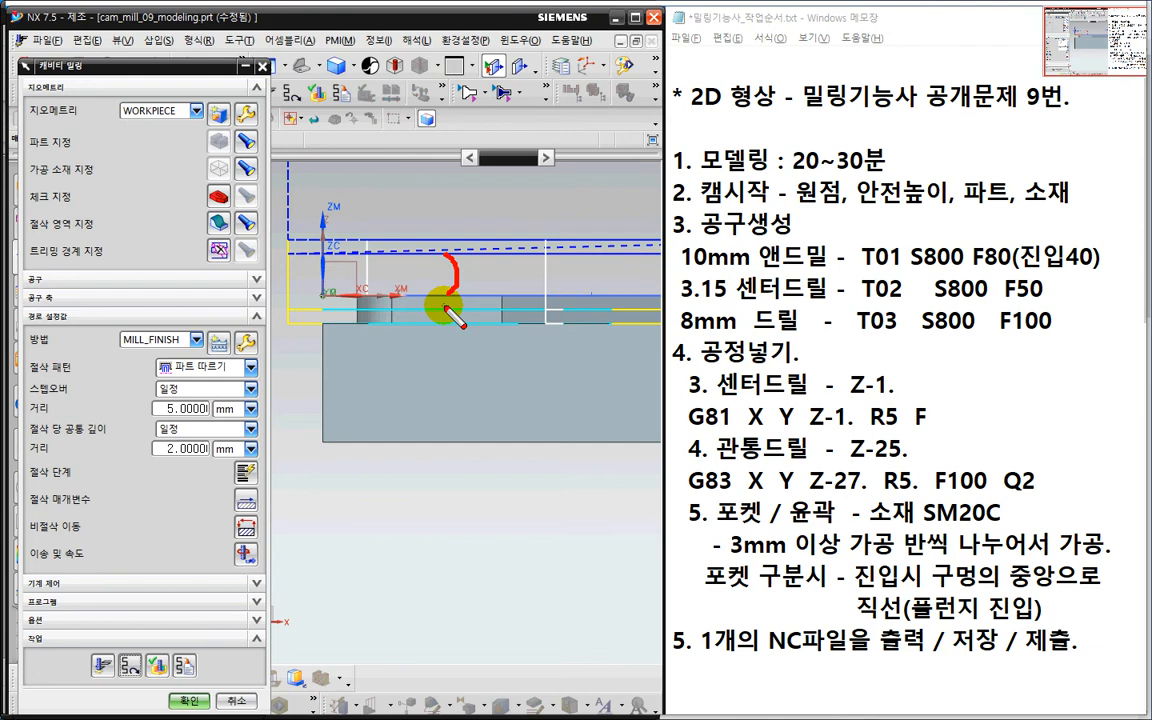
- Inspect the regenerated toolpath in trimetric and isometric views, orbiting to look from above
key("Escape")
scroll(442, 311, "down", 4)
key("ctrl+2")
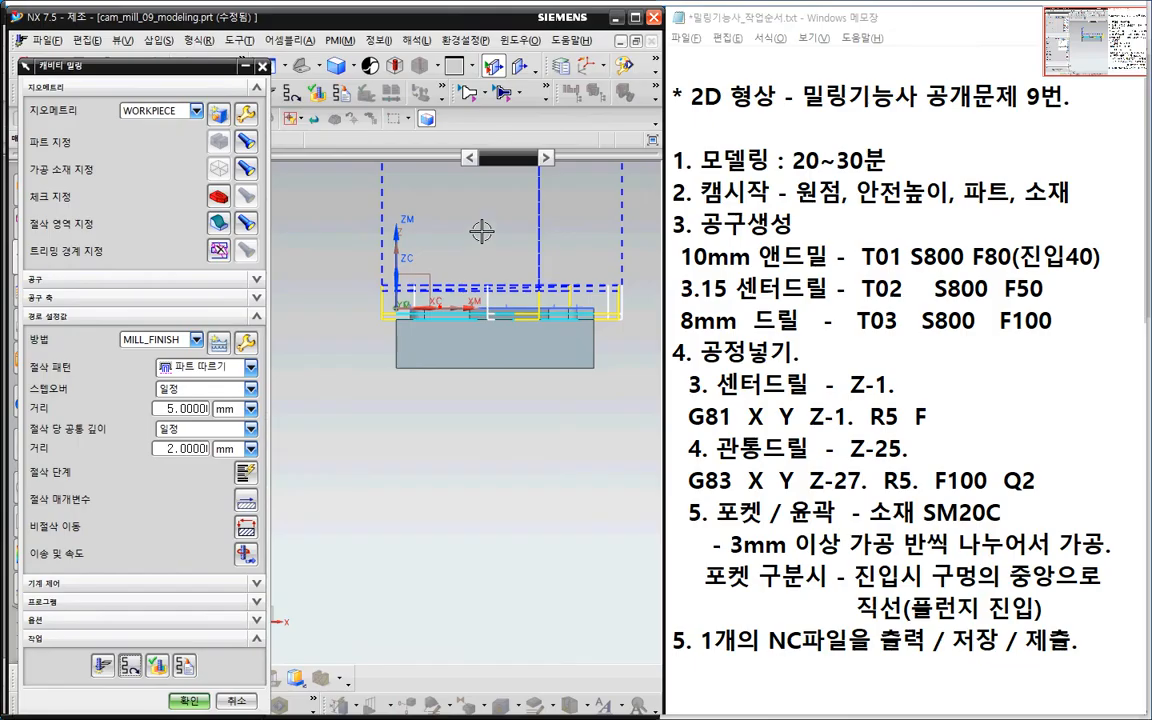
left_click_drag(471, 92, 464, 256)
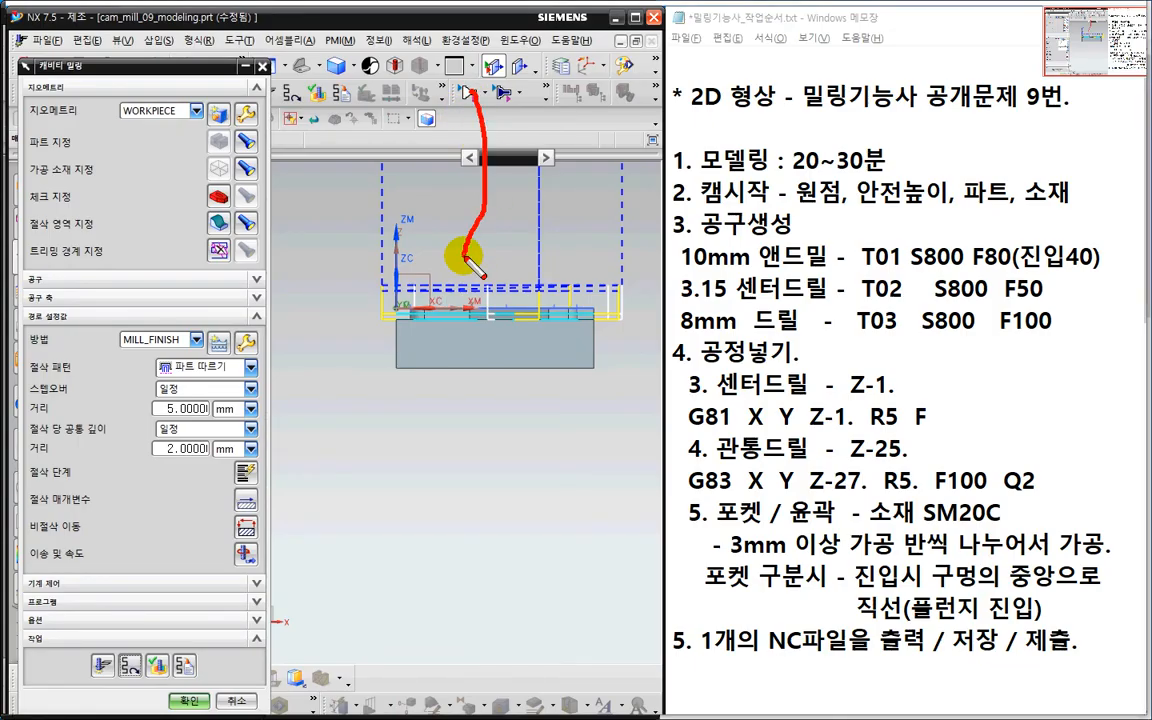
key("Escape")
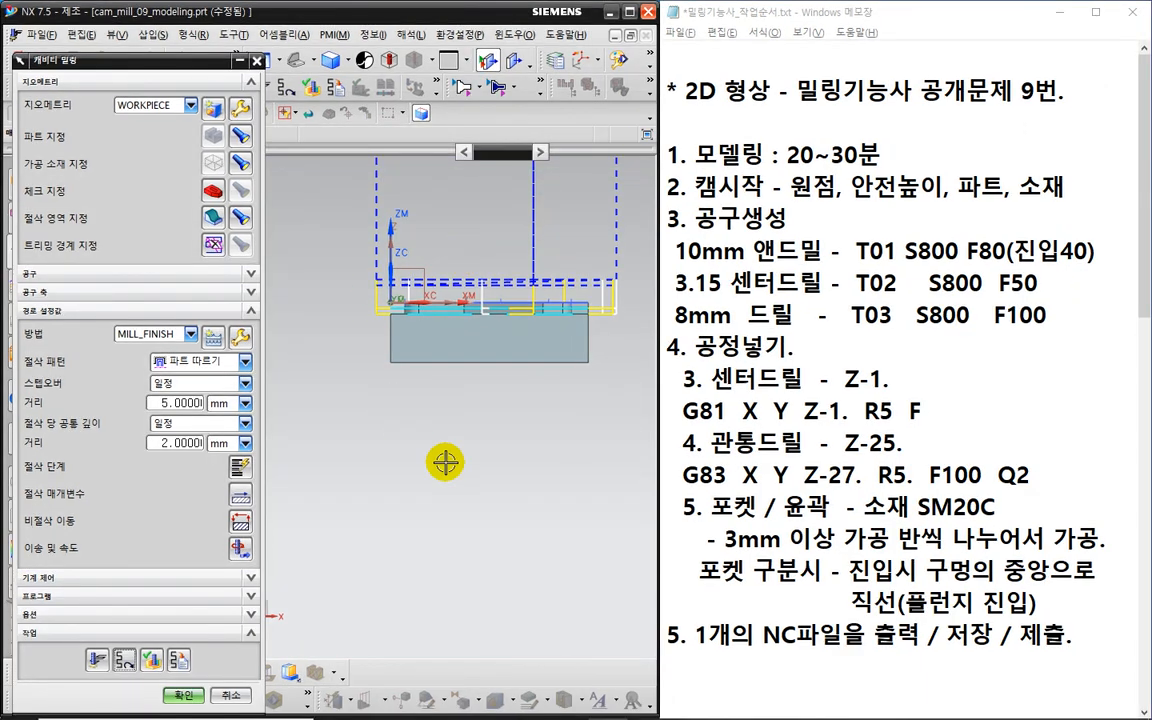
key("Home")
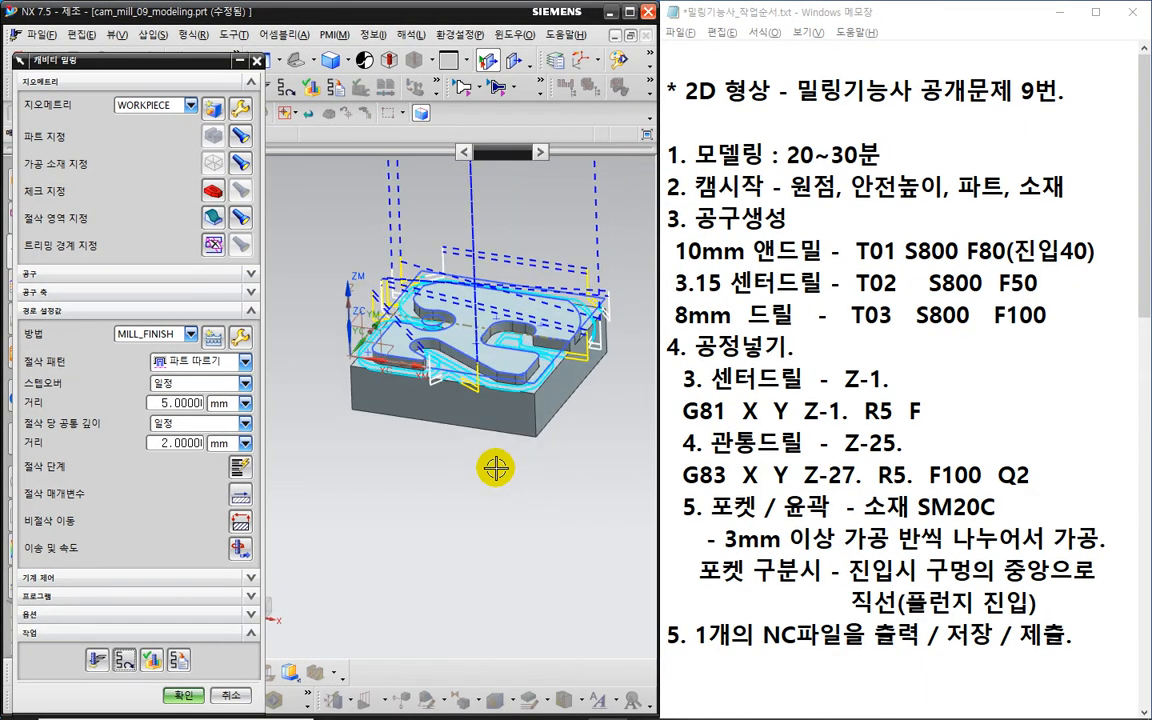
key("End")
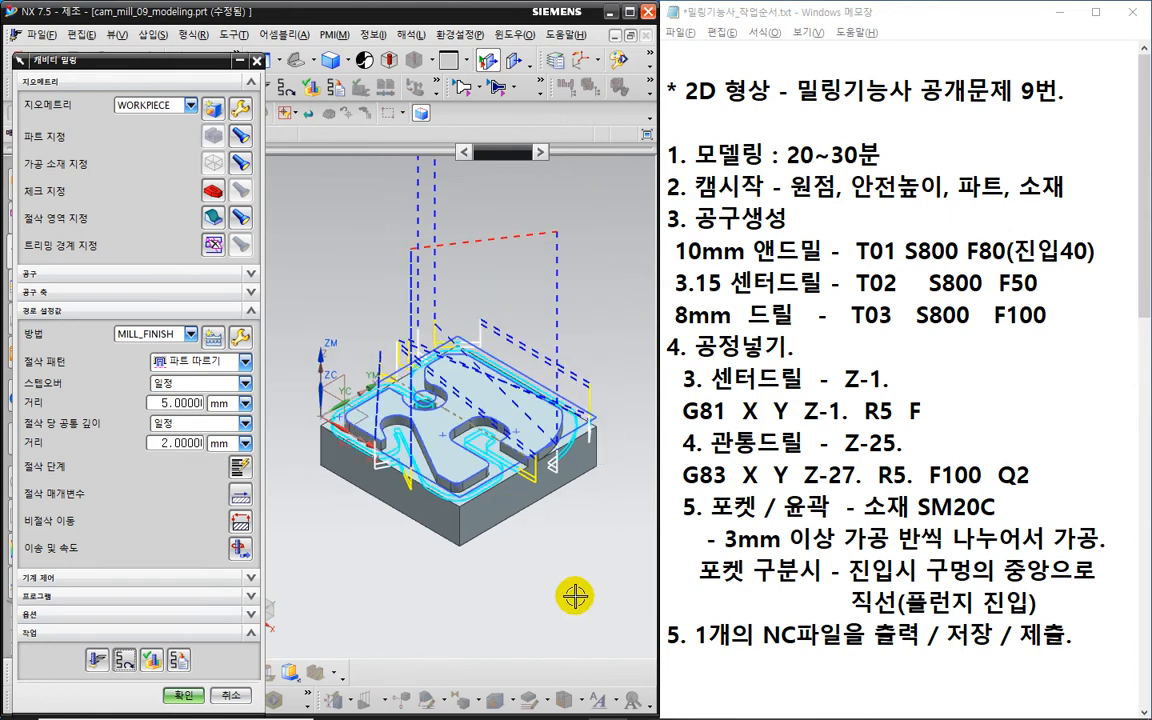
middle_click_drag(575, 596, 572, 561)
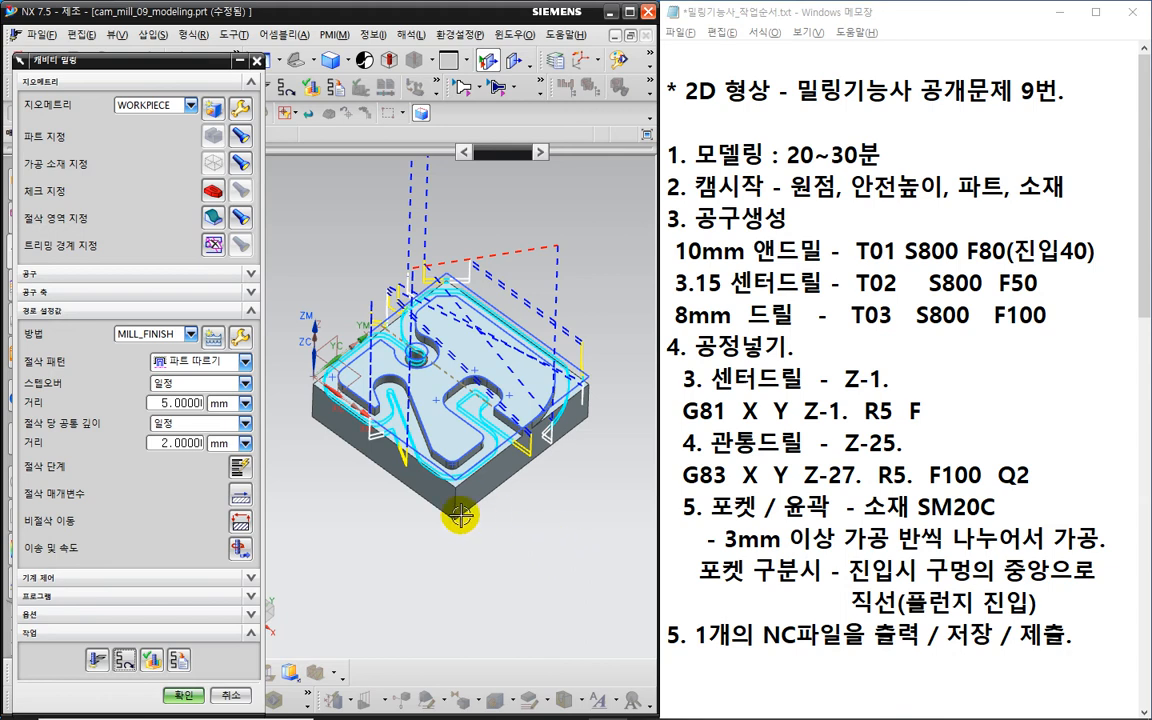
- Accept the Cavity Milling operation with OK
left_click(184, 694)
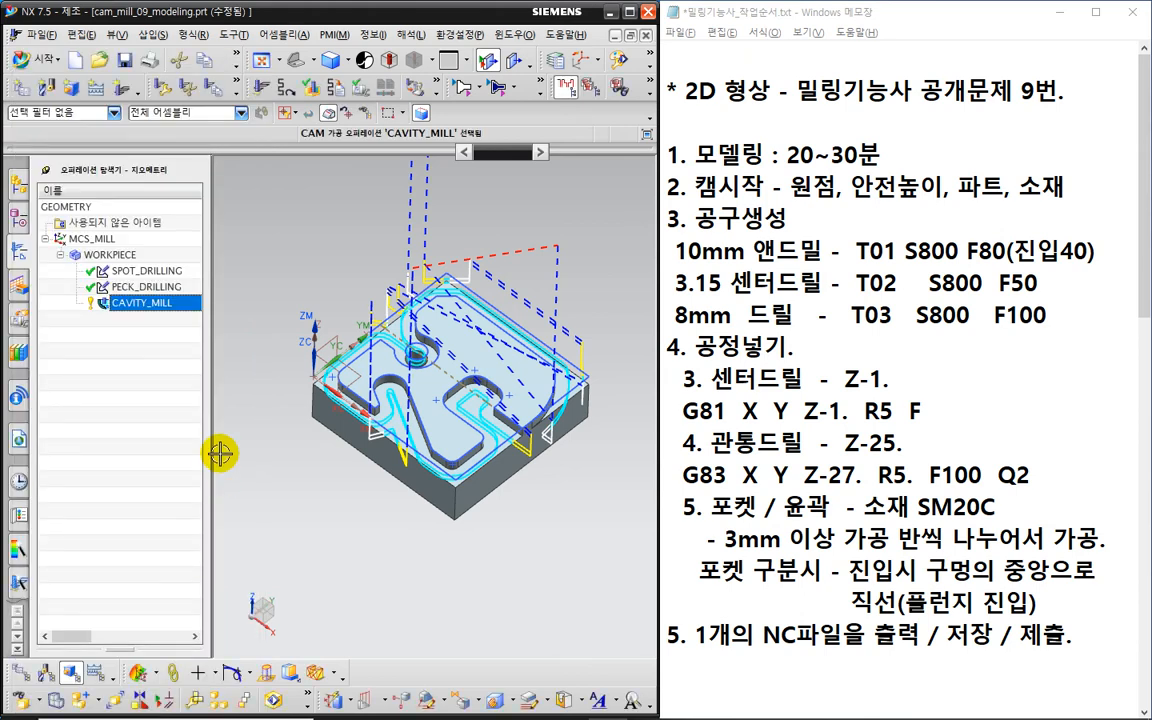
key("ctrl+2")
mouse_move(168, 326)
left_mouse_down()
mouse_move(140, 337)
mouse_move(95, 300)
mouse_move(135, 282)
mouse_move(178, 300)
mouse_move(163, 340)
left_mouse_up()
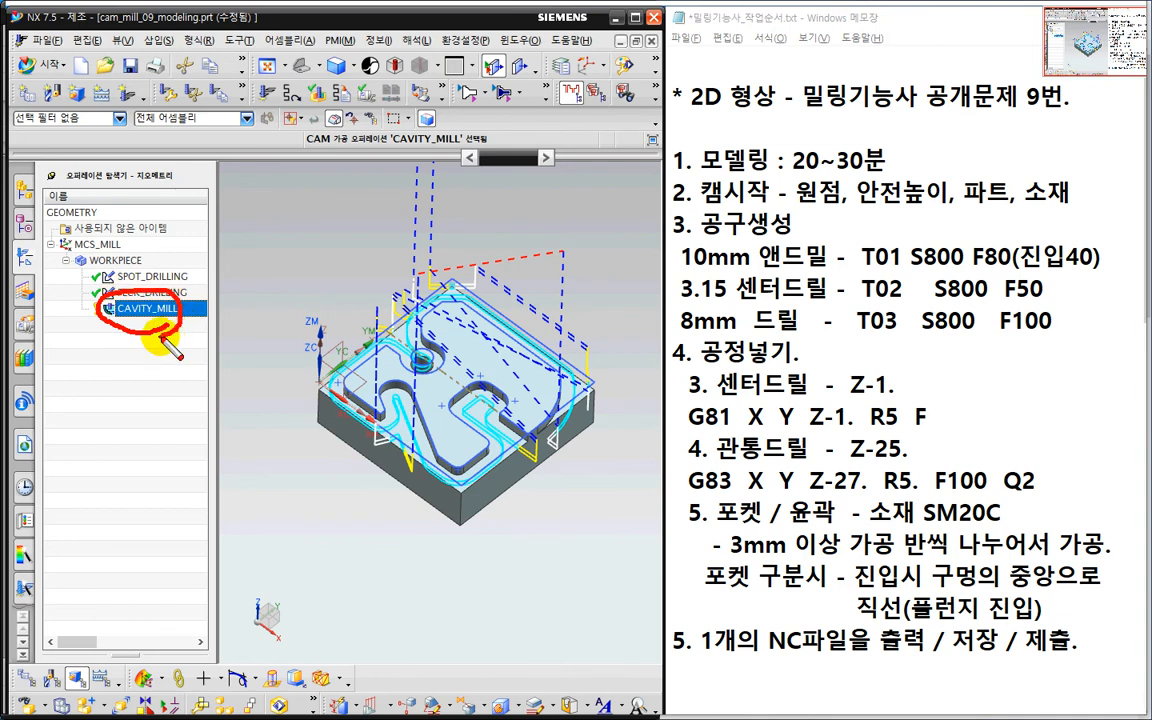
key("Escape")
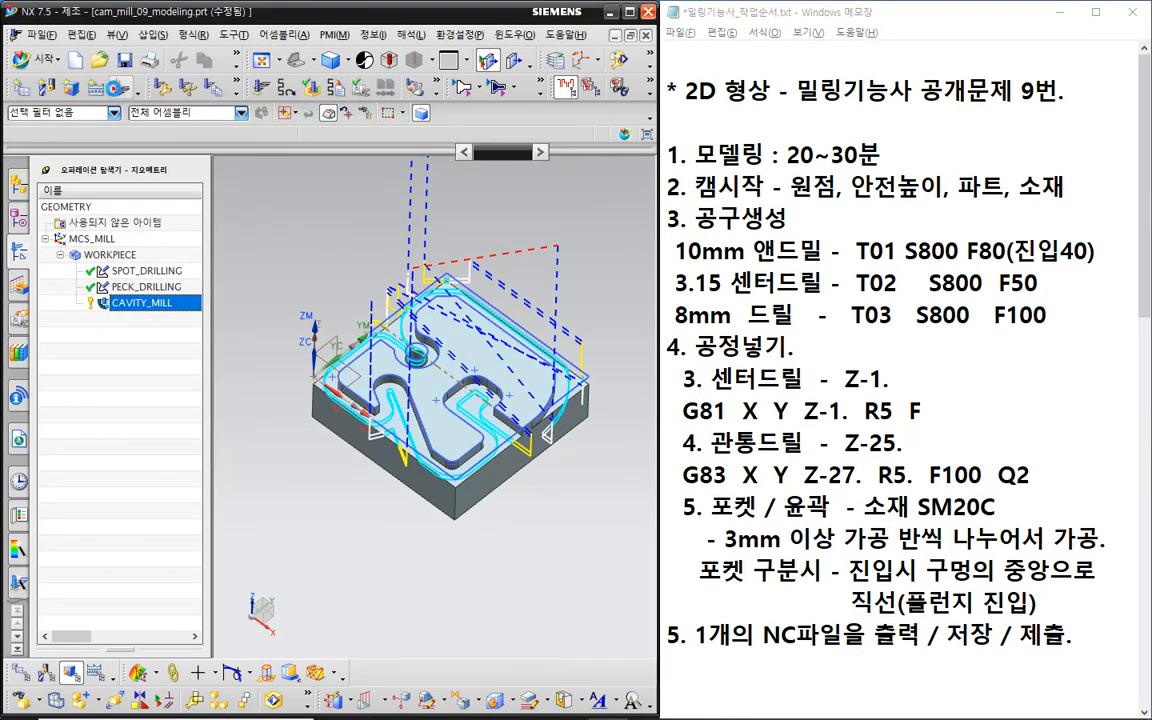
- Begin a new operation with type mill_planar, then cancel without creating it
left_click(124, 93)
left_click(108, 104)
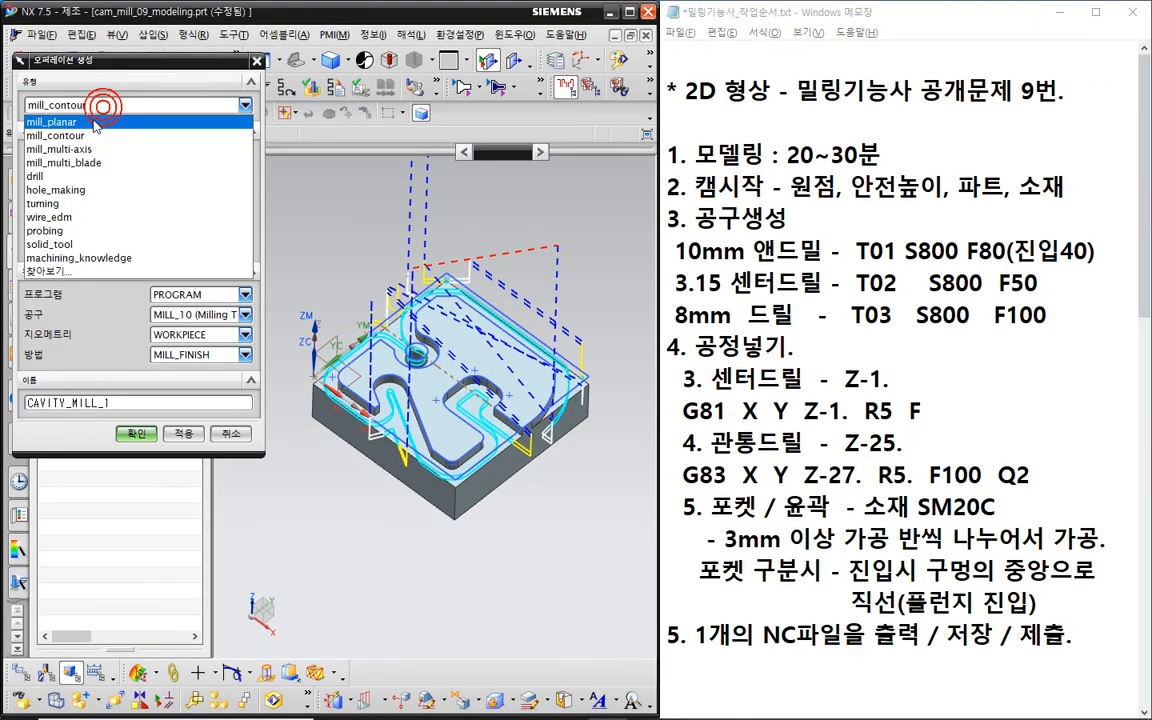
left_click(92, 118)
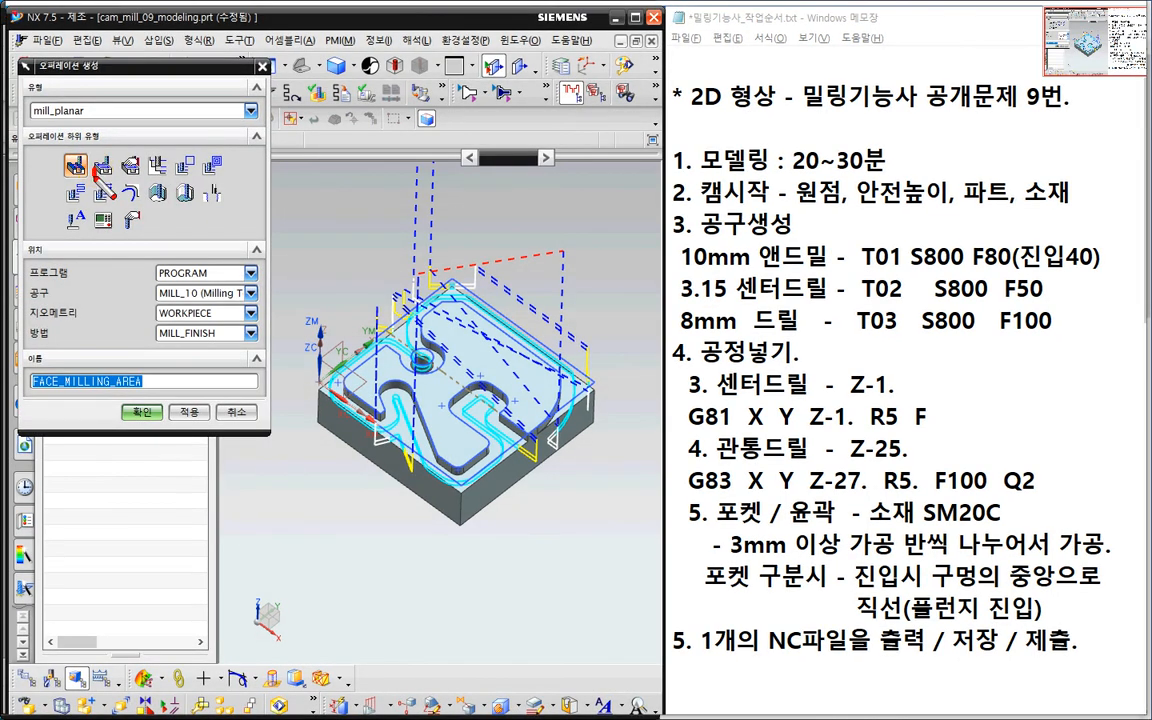
mouse_move(84, 150)
left_mouse_down()
mouse_move(60, 170)
mouse_move(86, 154)
left_mouse_up()
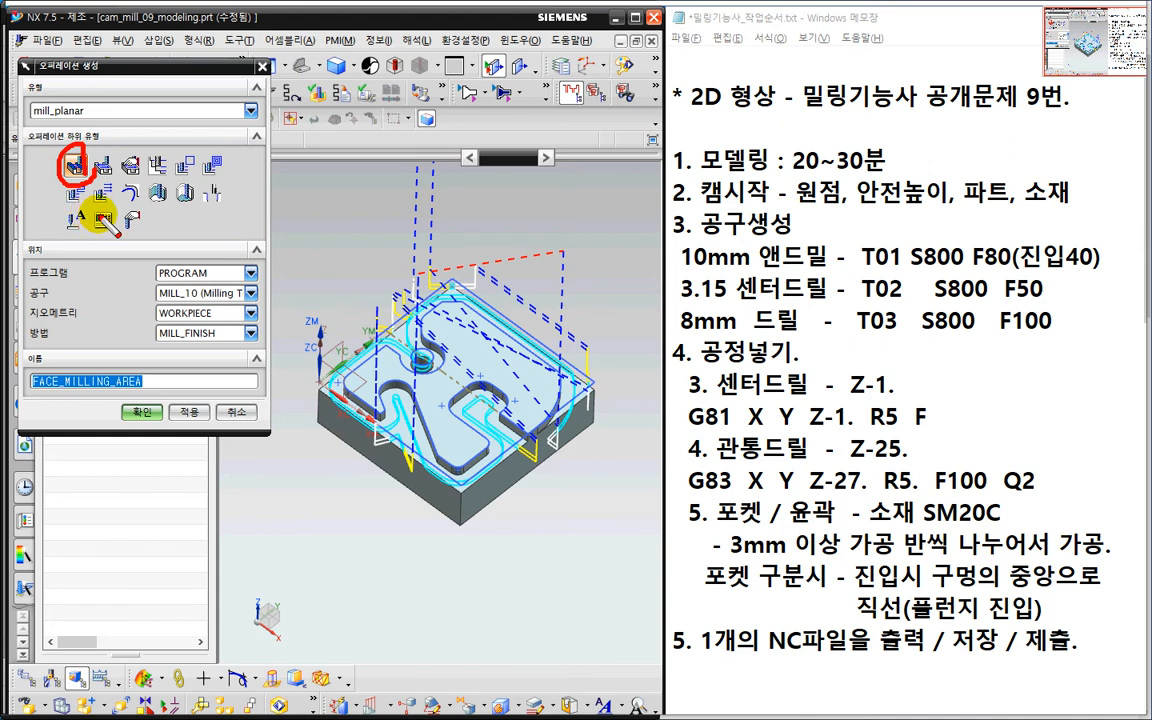
key("Escape")
left_click(240, 409)
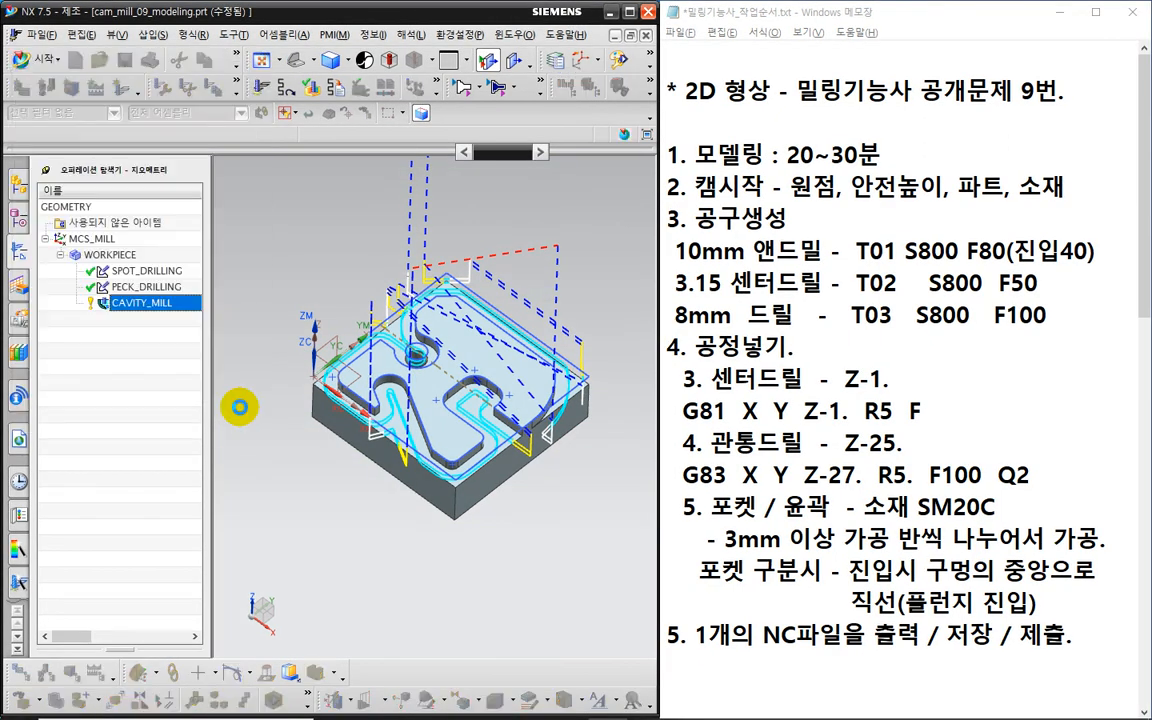
- Select CAVITY_MILL to show its toolpath, zoom in on the pocket's plunge entries, then zoom out
left_click(152, 300)
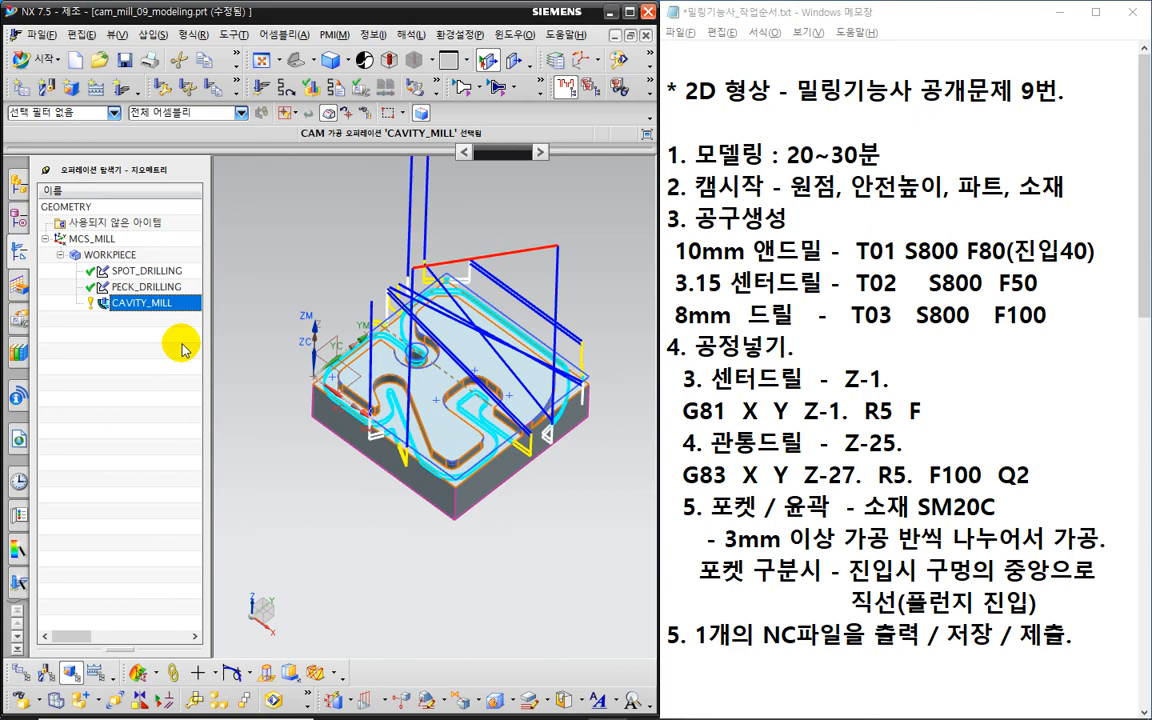
scroll(400, 375, "up", 3)
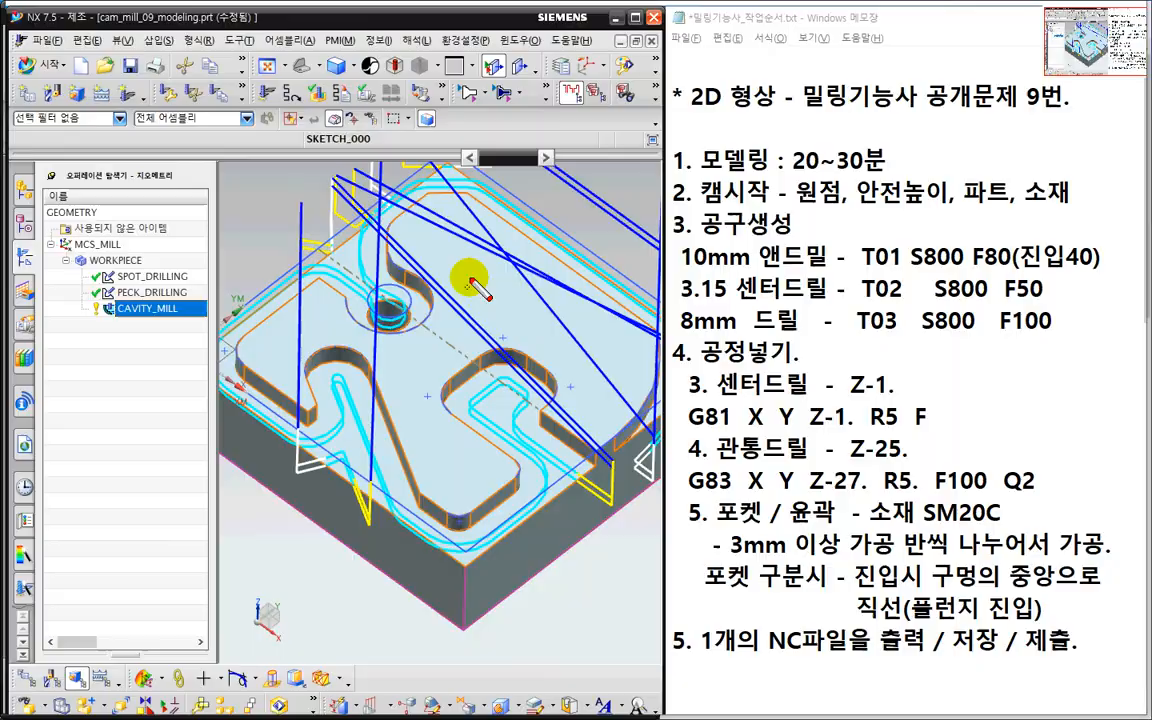
mouse_move(468, 265)
left_mouse_down()
mouse_move(400, 268)
mouse_move(352, 335)
mouse_move(385, 405)
mouse_move(567, 355)
mouse_move(470, 265)
left_mouse_up()
mouse_move(581, 480)
left_mouse_down()
mouse_move(594, 369)
mouse_move(527, 295)
mouse_move(455, 346)
mouse_move(467, 336)
left_mouse_up()
left_click_drag(816, 591, 1078, 598)
left_click_drag(857, 612, 1056, 612)
left_click_drag(930, 595, 1034, 592)
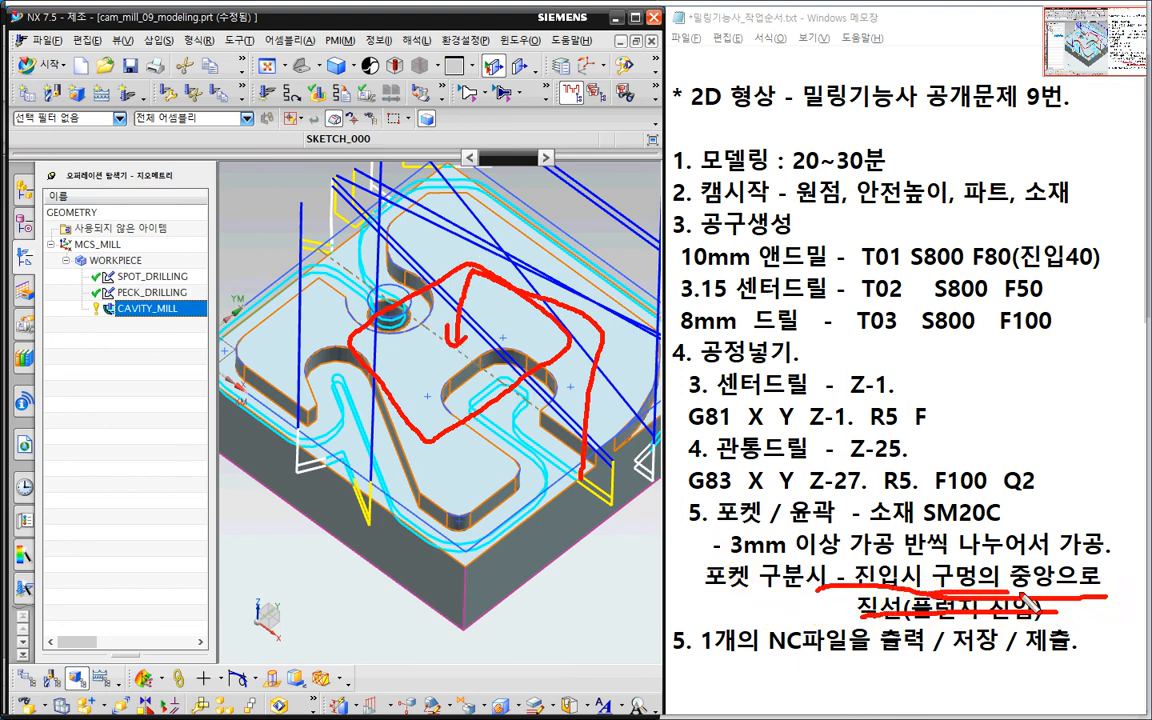
left_click_drag(916, 624, 971, 627)
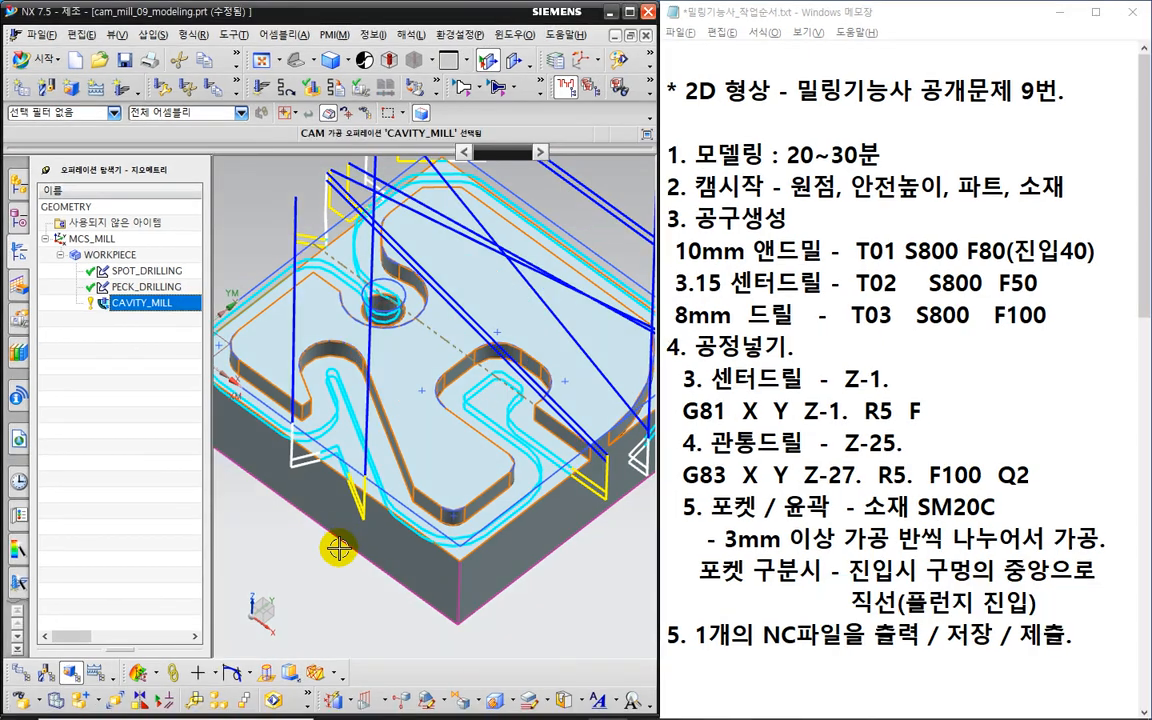
key("Escape")
scroll(300, 525, "down", 5)
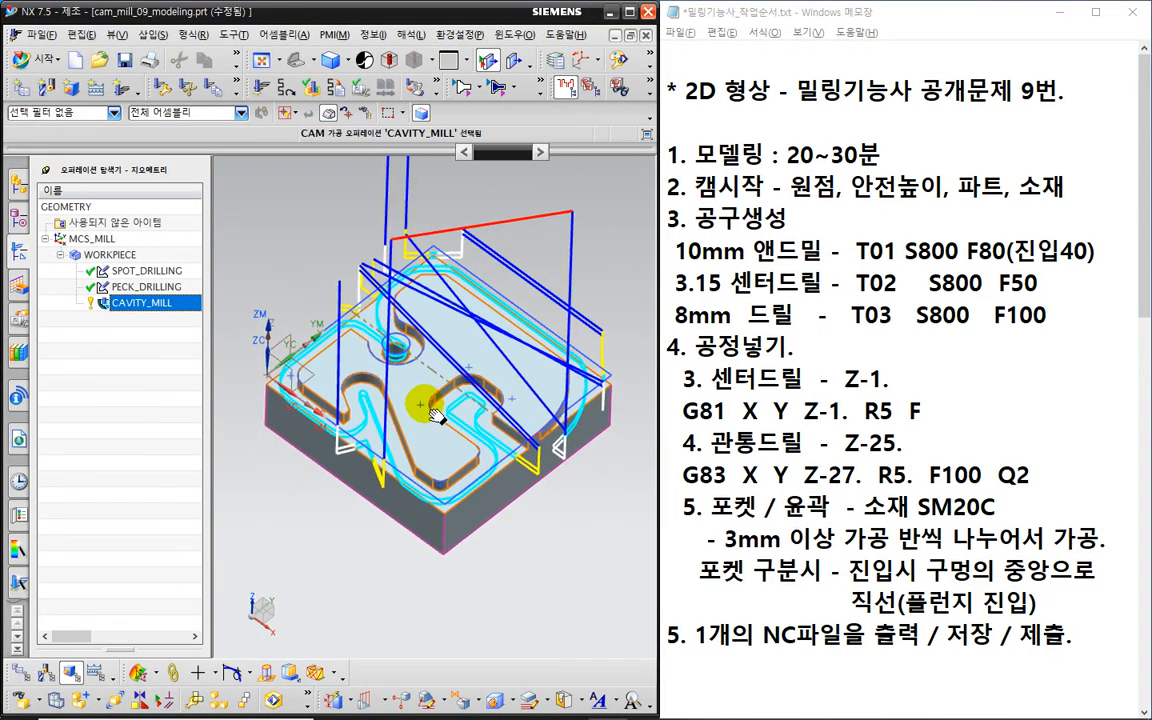
- Post-process all operations under WORKPIECE to output the NC code listing
left_click(112, 254)
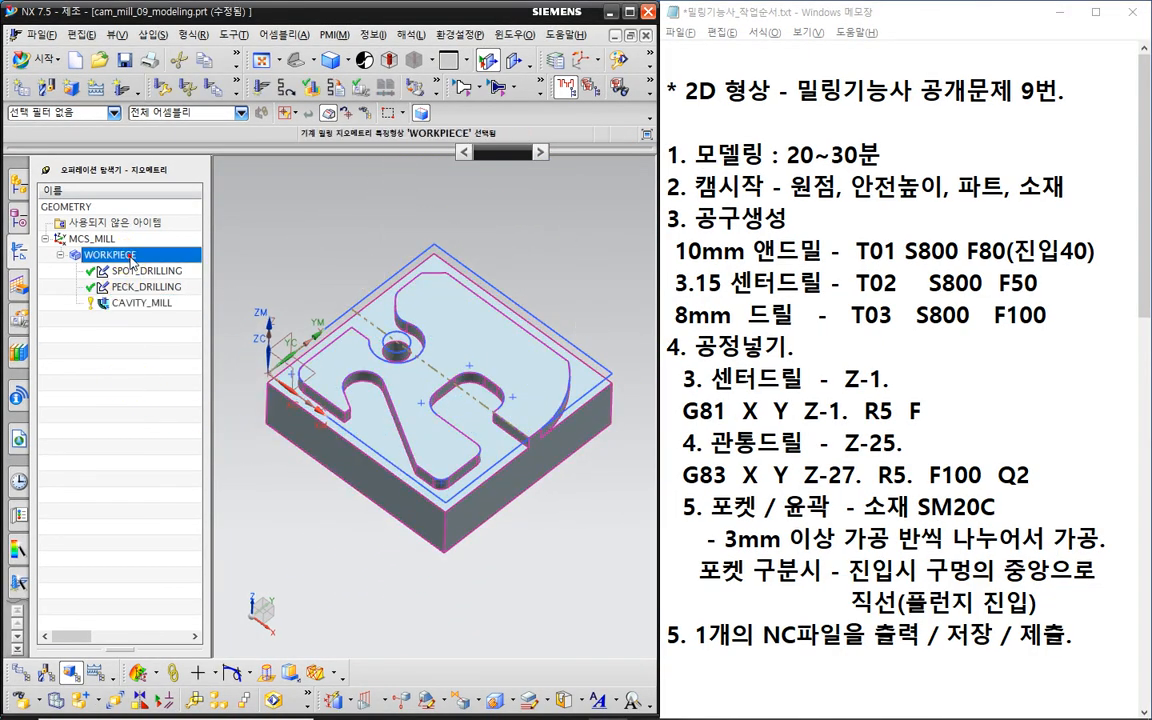
right_click(142, 256)
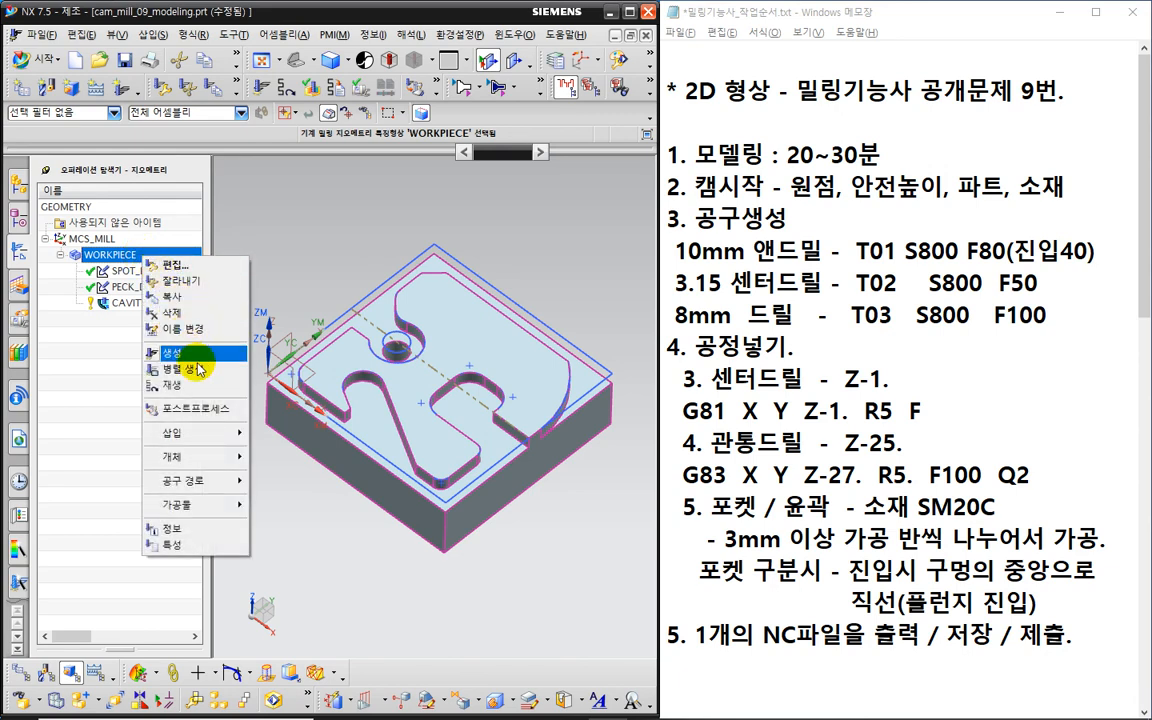
left_click(200, 411)
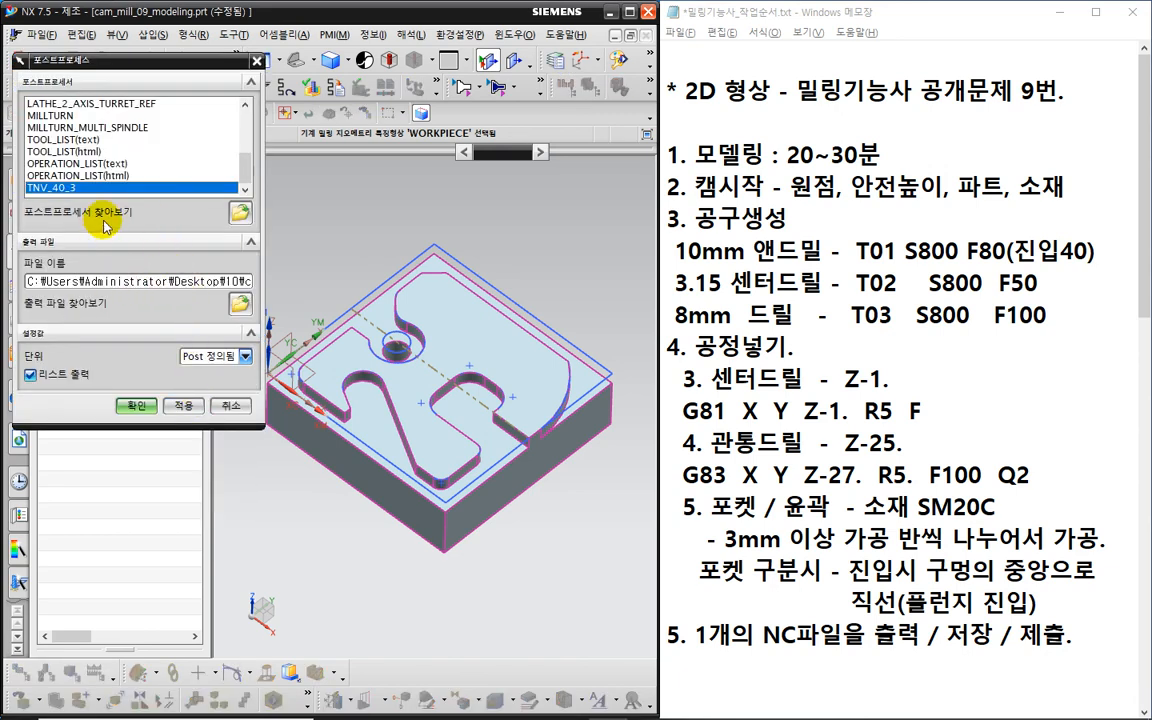
left_click(136, 405)
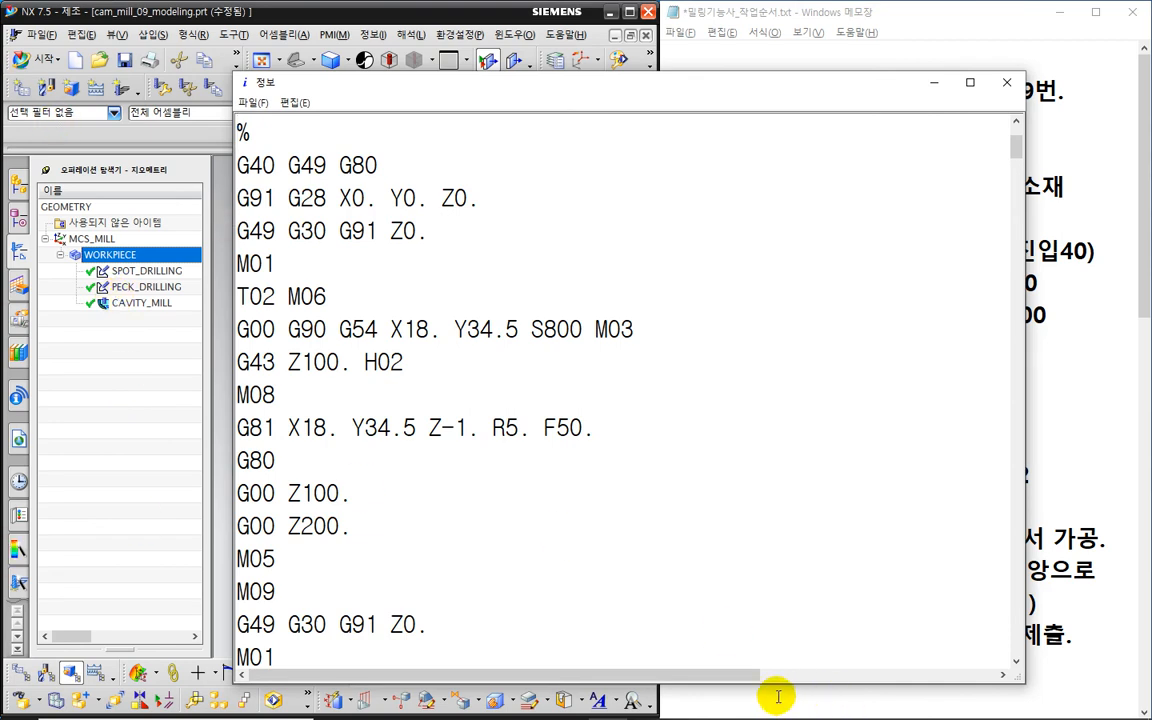
- Delete the header lines above the G-code, move the listing window up, and open its File menu
scroll(600, 500, "up", 3)
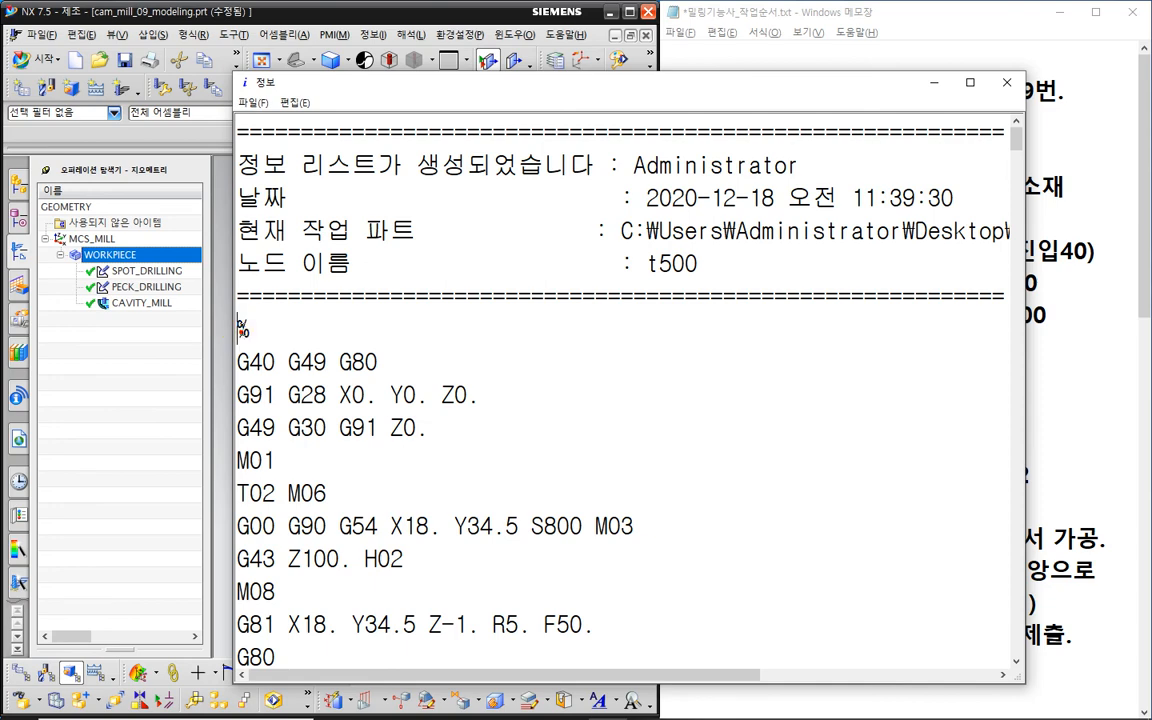
left_click_drag(241, 328, 243, 130)
key("Delete")
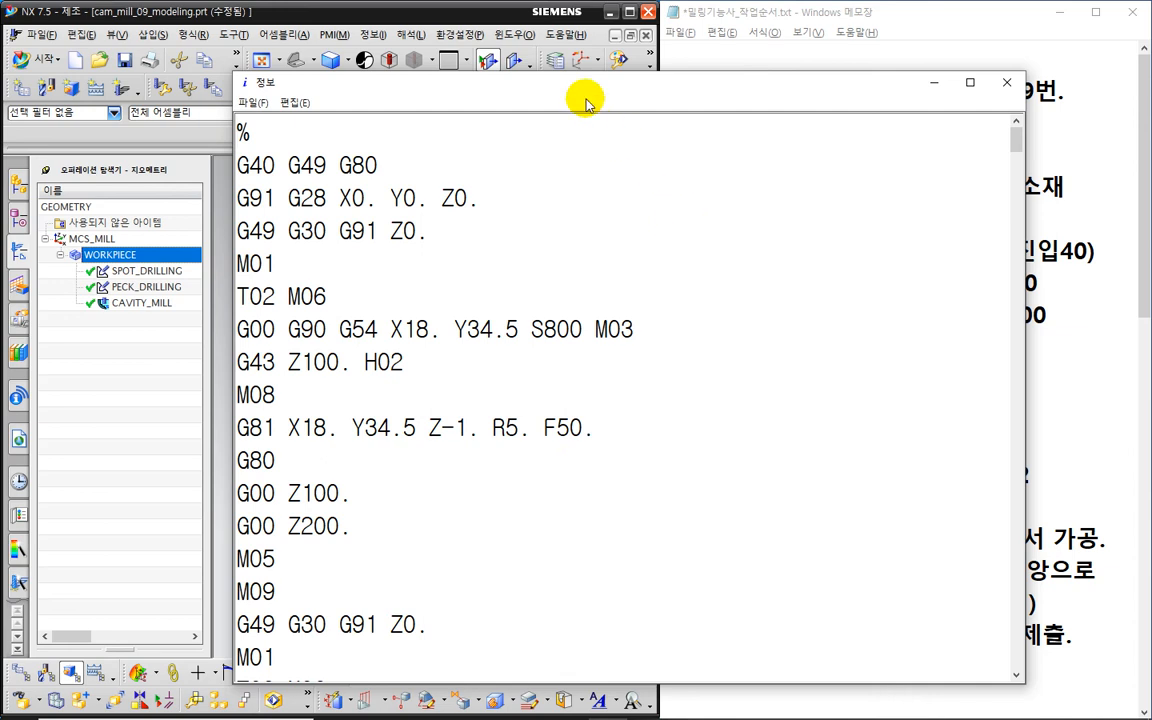
left_click_drag(350, 92, 328, 63)
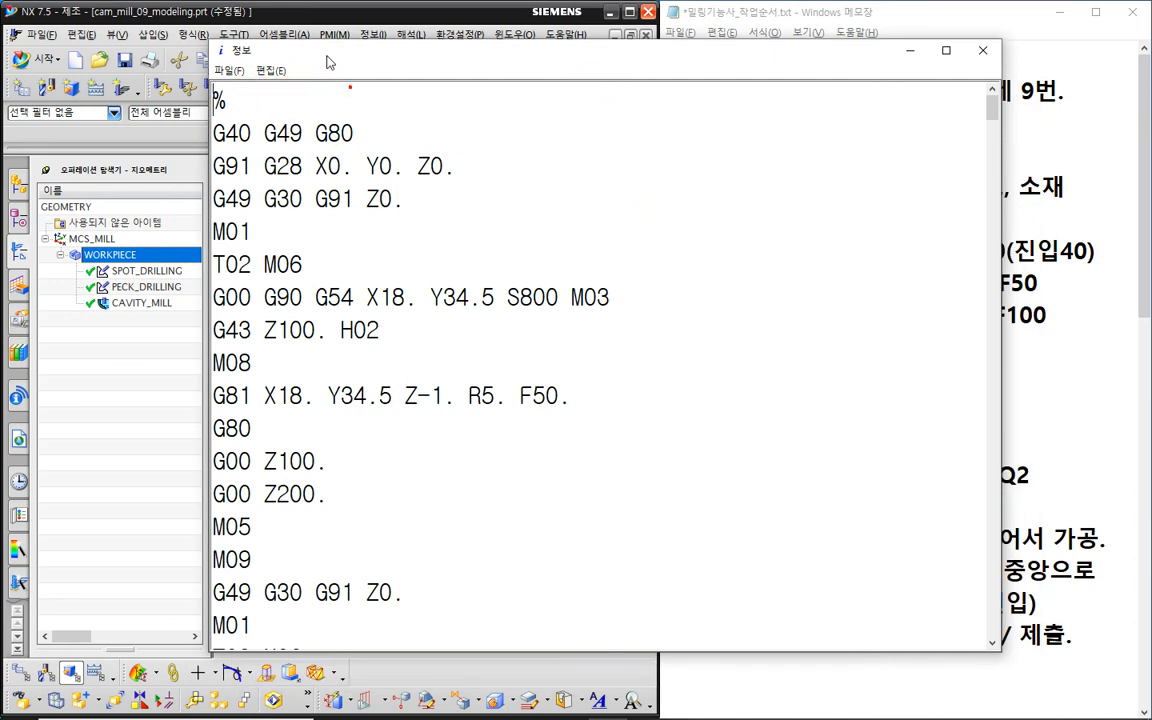
left_click(229, 70)
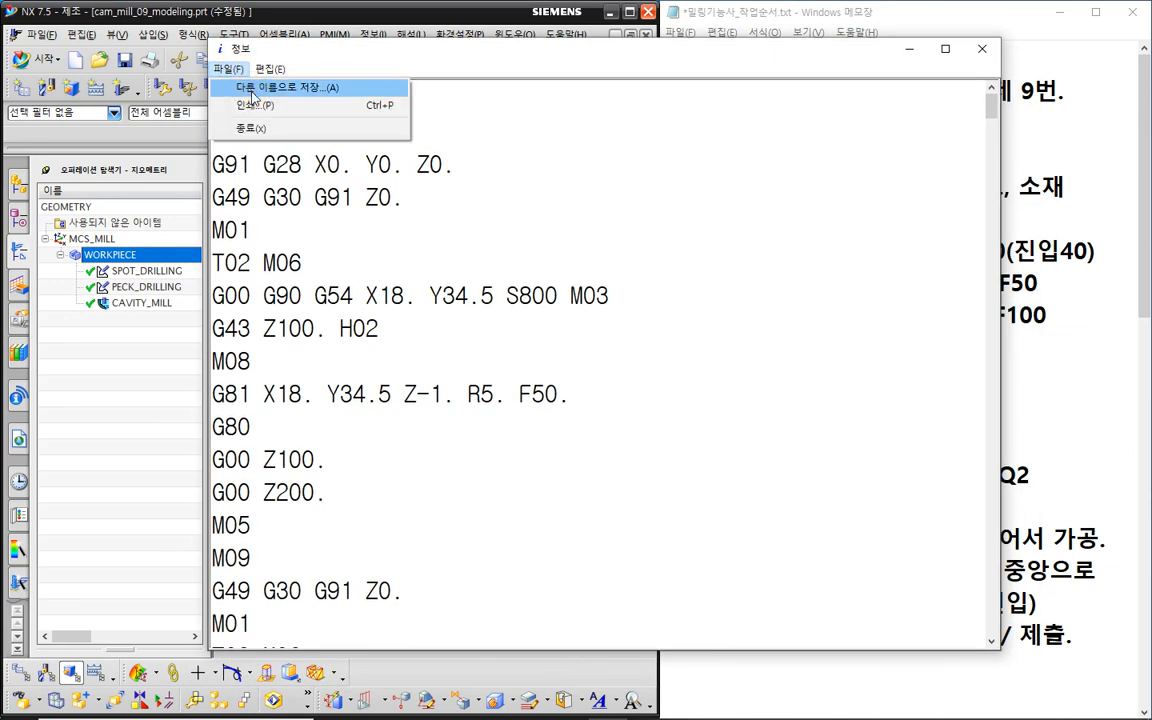
- Start Save As for the listing in the desktop folder 10, then switch toward the exam PDF
left_click(252, 90)
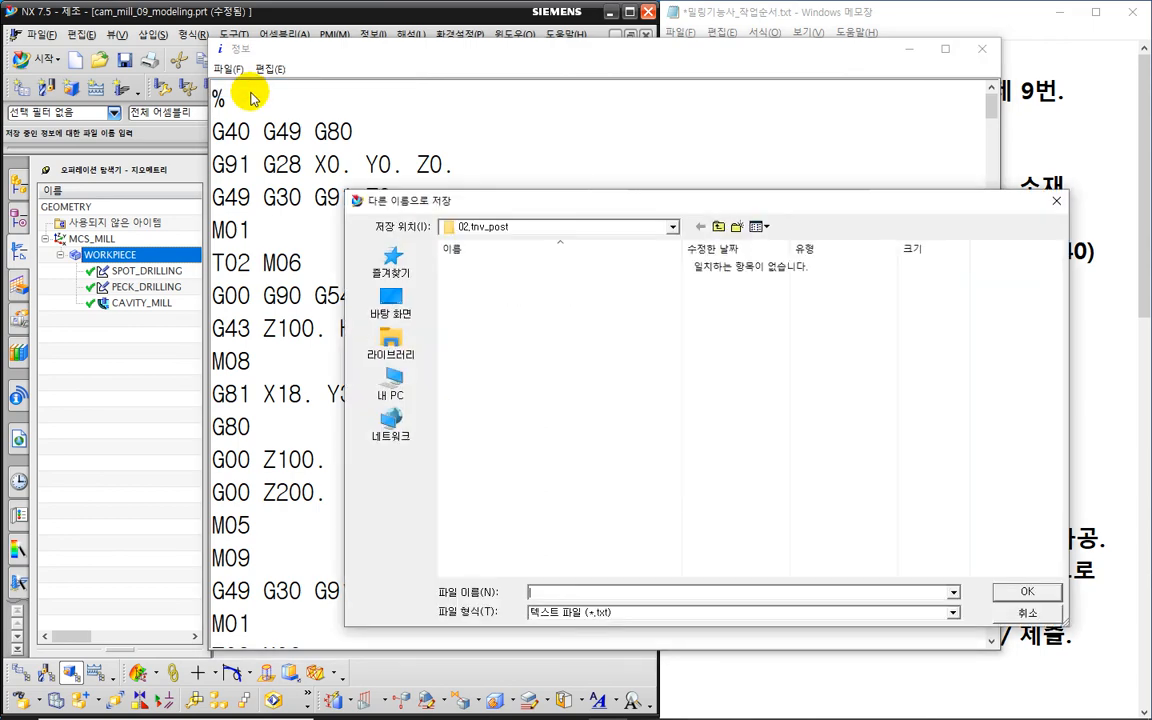
left_click(391, 300)
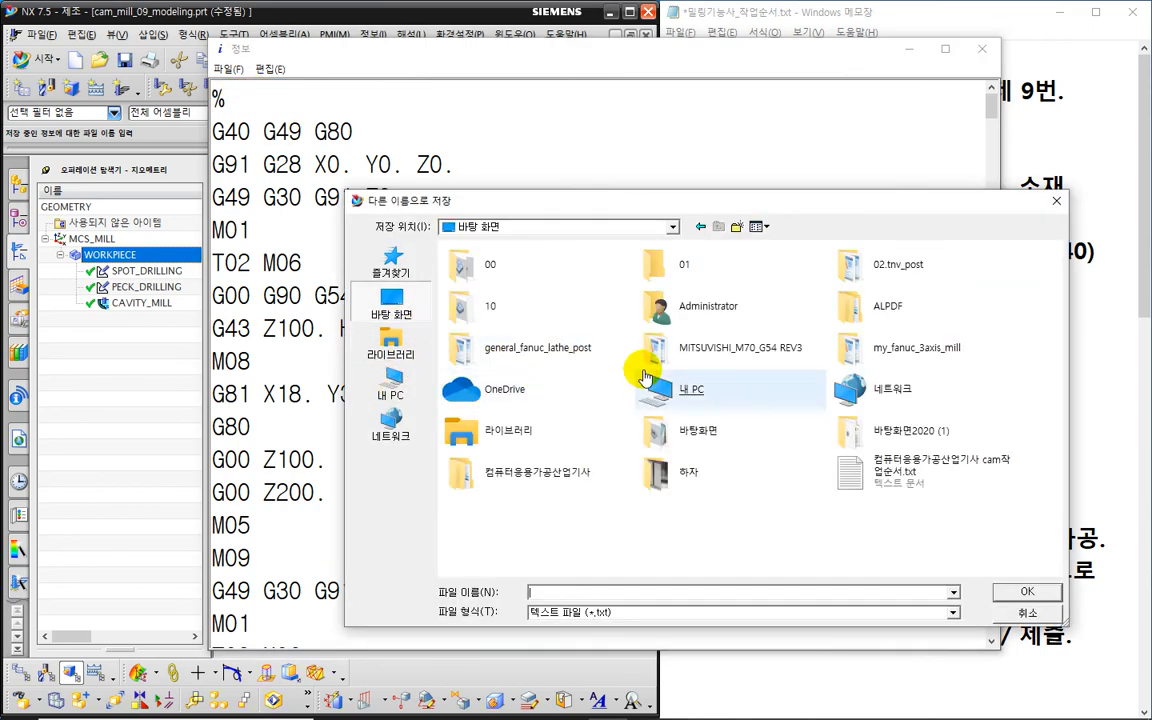
double_click(465, 296)
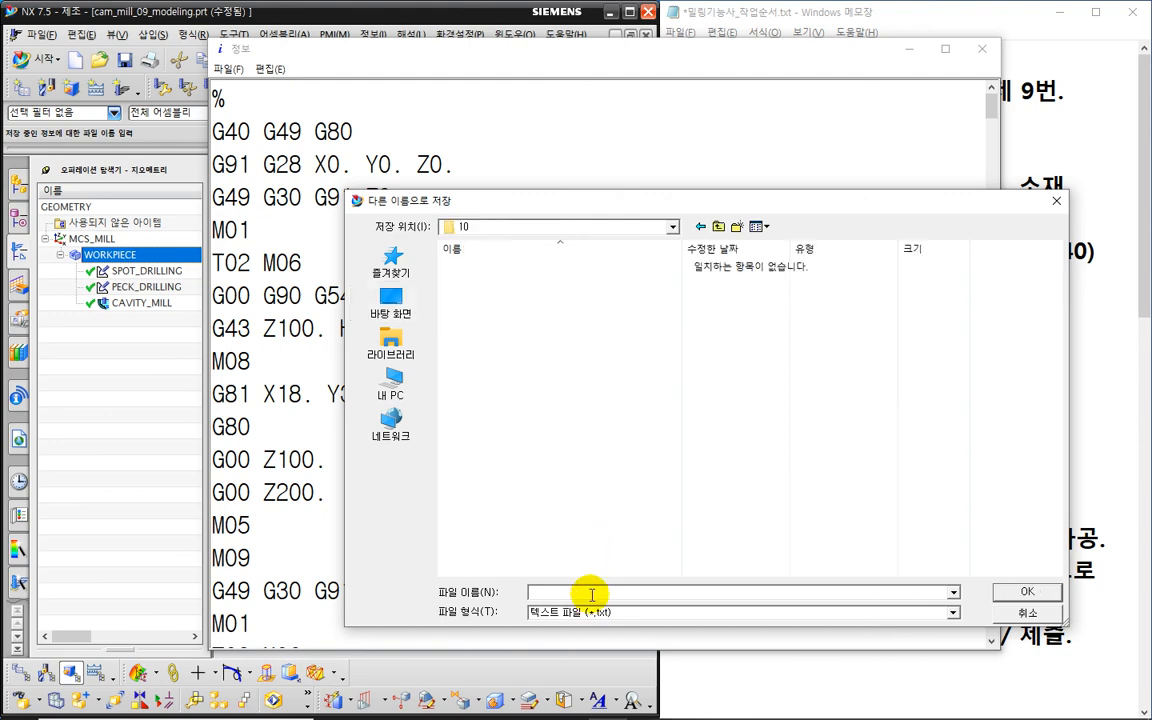
key("alt+Tab")
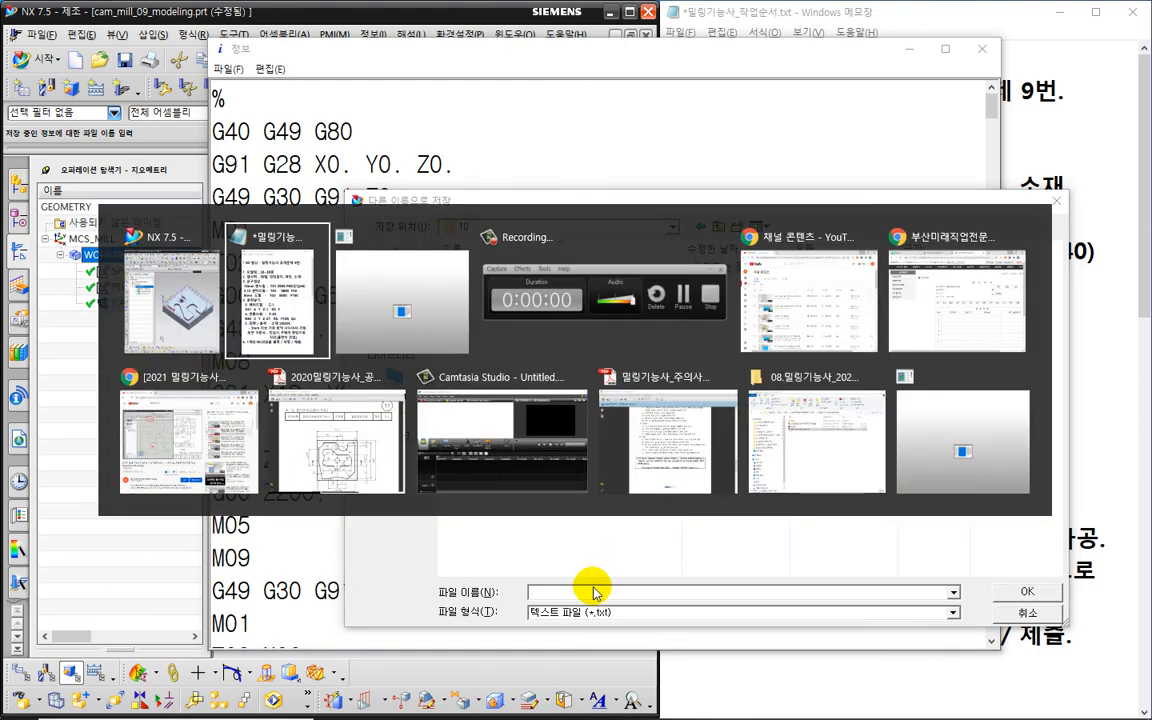
key("alt+Tab")
key("alt+Tab")
key("alt+Tab")
key("alt+Tab")
key("alt+Tab")
key("alt+Tab")
key("alt+Tab")
key("alt+Tab")
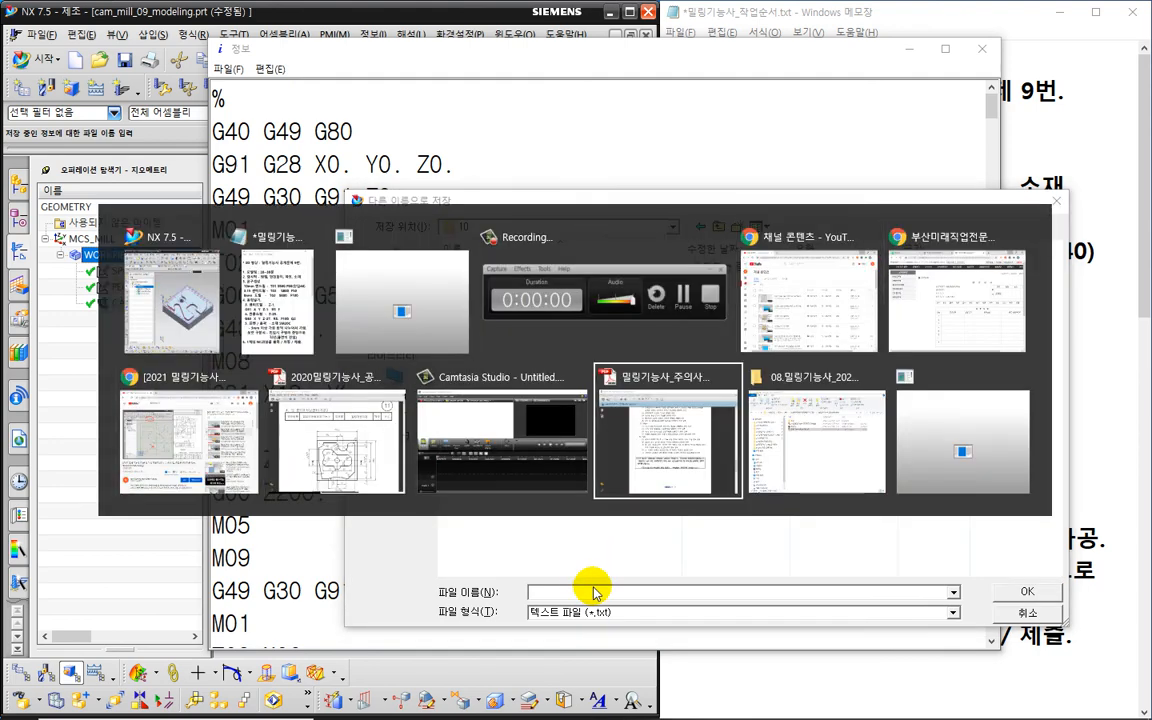
- Scroll through pages 1–2 of the 밀링기능사_주의사항 exam notes, then return to the NX save dialog
scroll(456, 404, "up", 10)
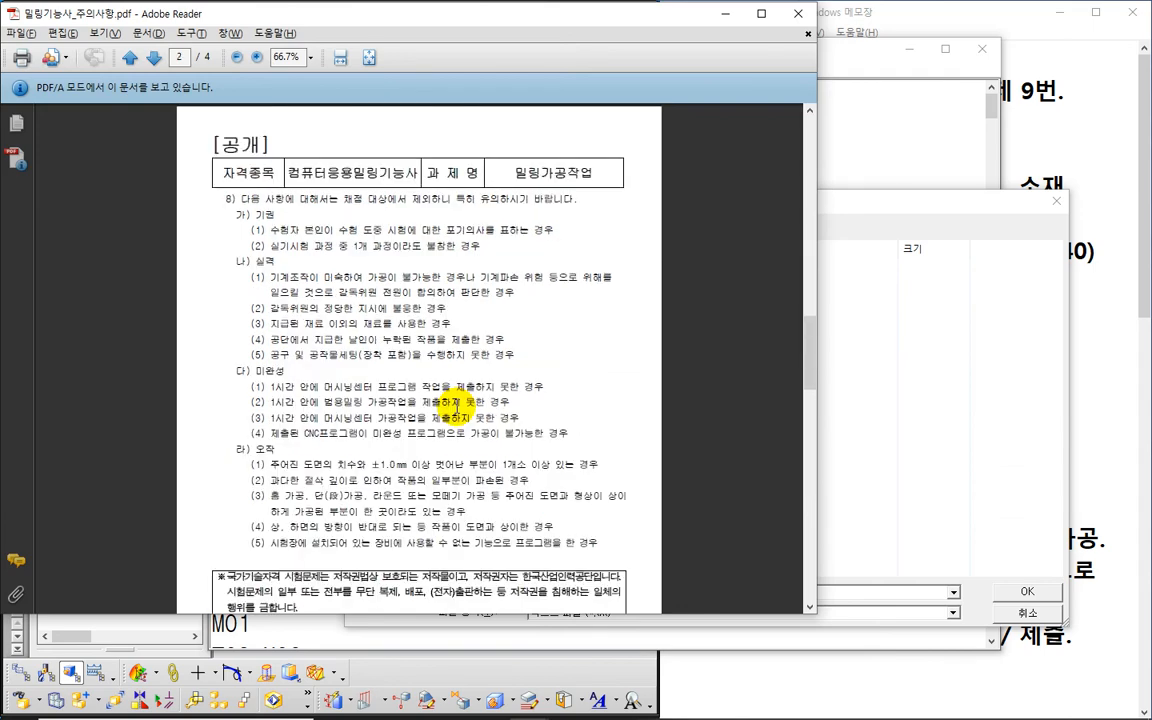
scroll(456, 404, "up", 5)
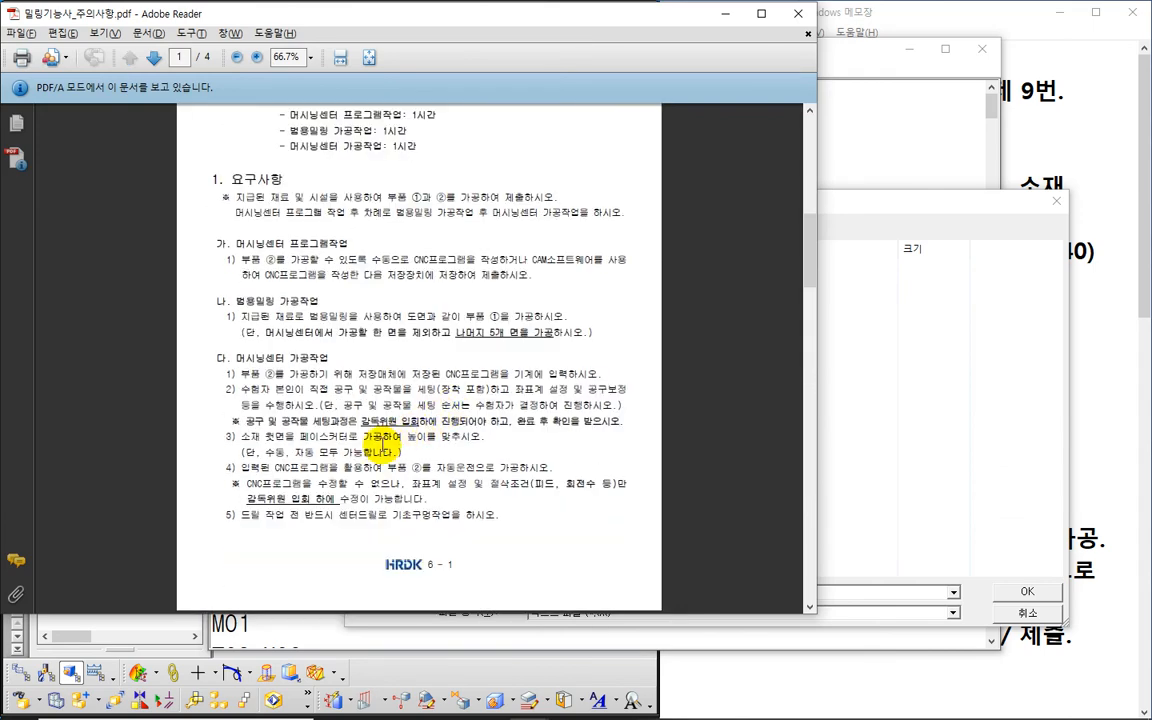
scroll(386, 470, "up", 2)
scroll(386, 478, "down", 2)
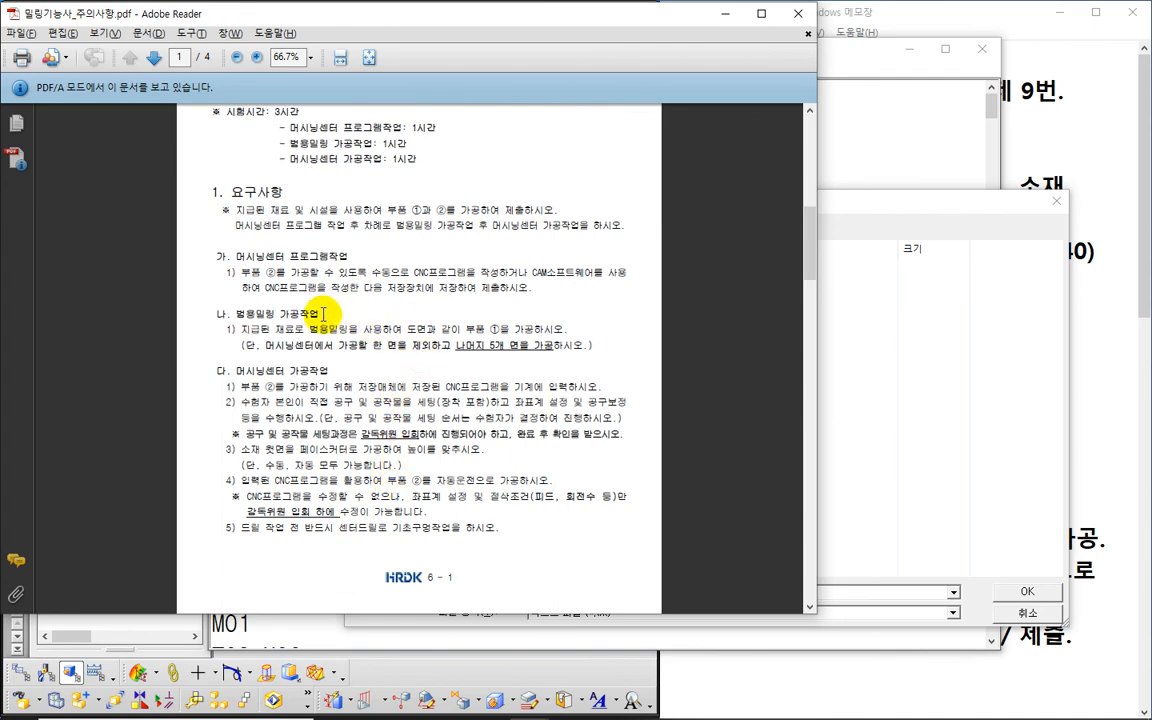
scroll(309, 342, "down", 1)
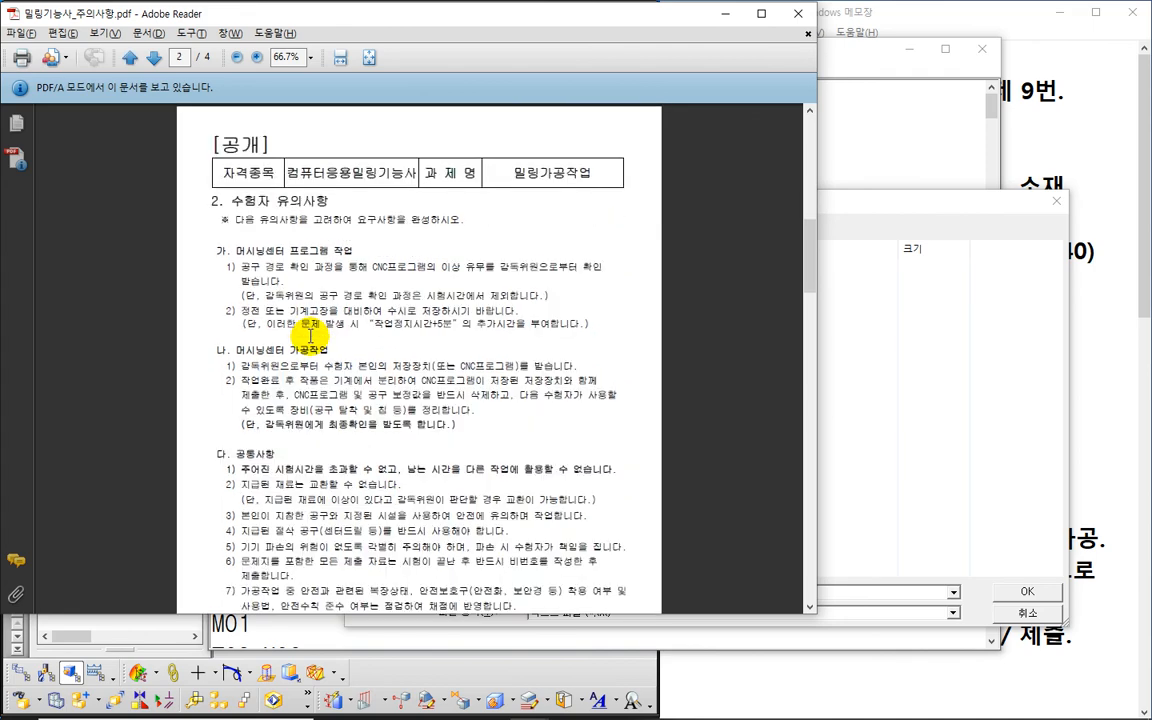
scroll(310, 338, "down", 2)
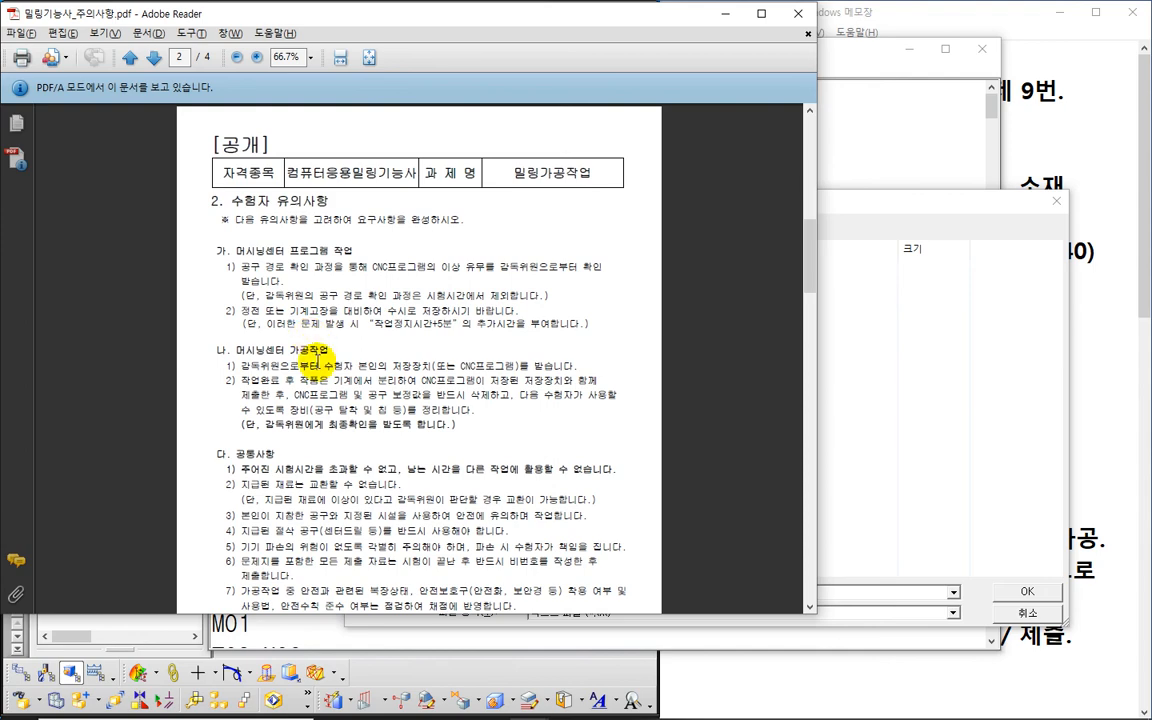
scroll(318, 358, "down", 3)
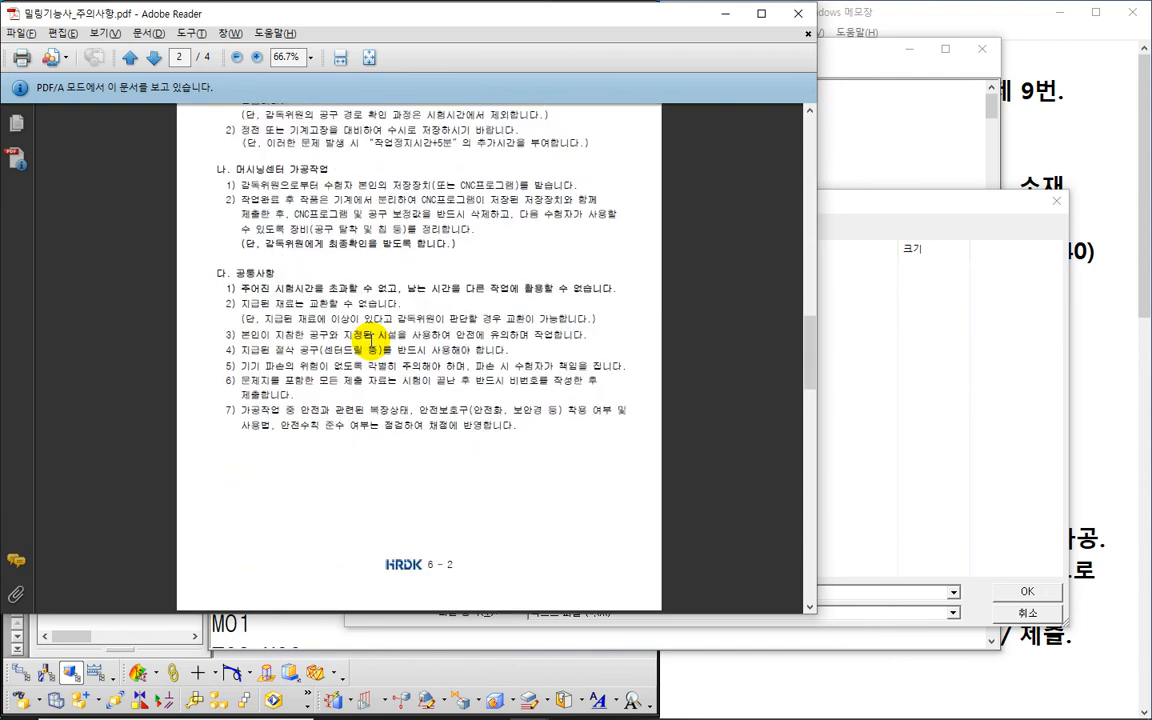
scroll(370, 340, "up", 2)
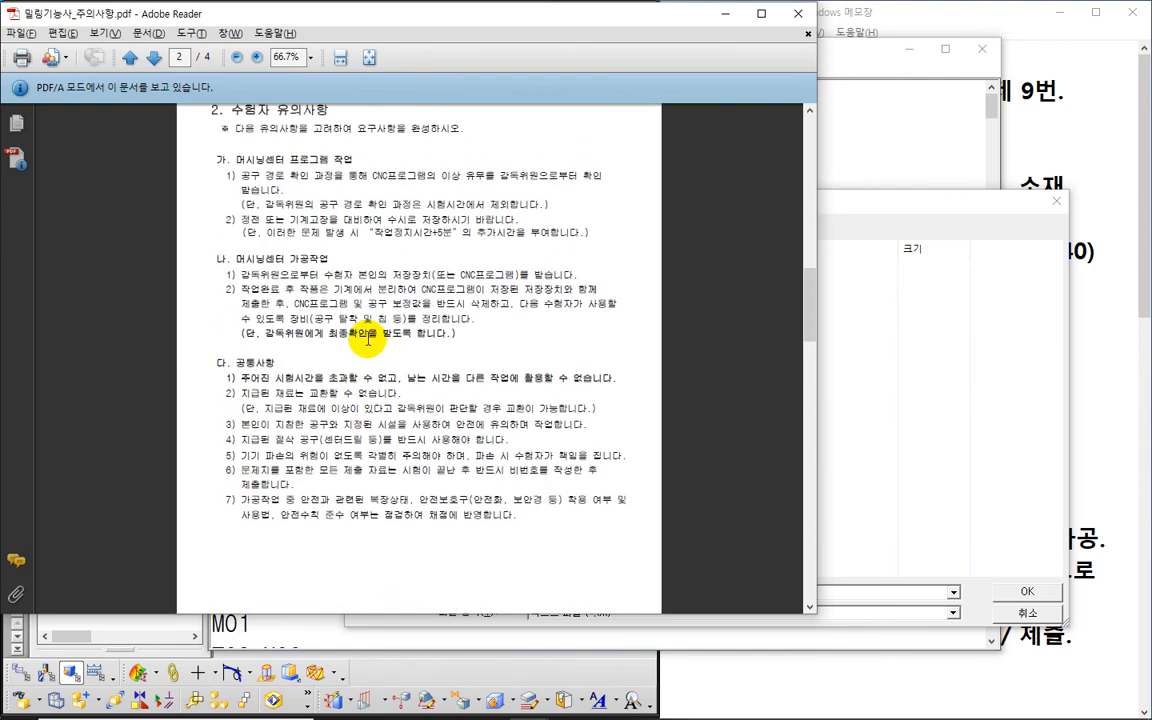
key("alt+Tab")
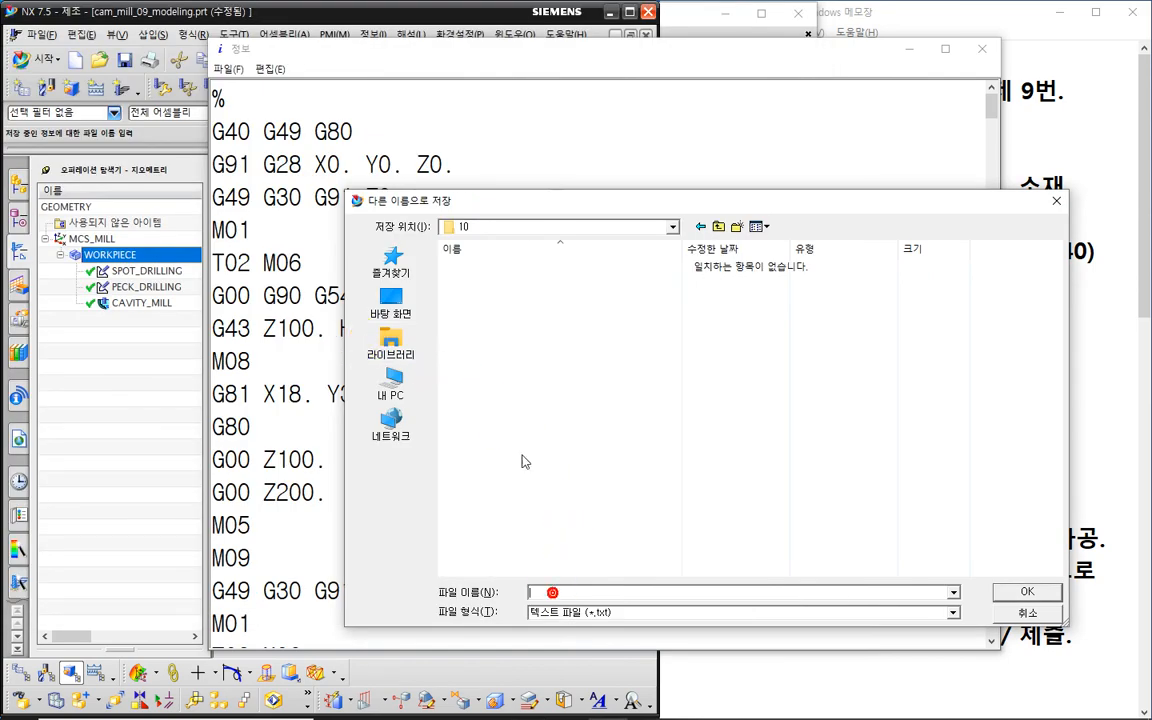
- Enter 10 as the file name in the save dialog, clearing the suggested extension
left_click_drag(525, 206, 476, 70)
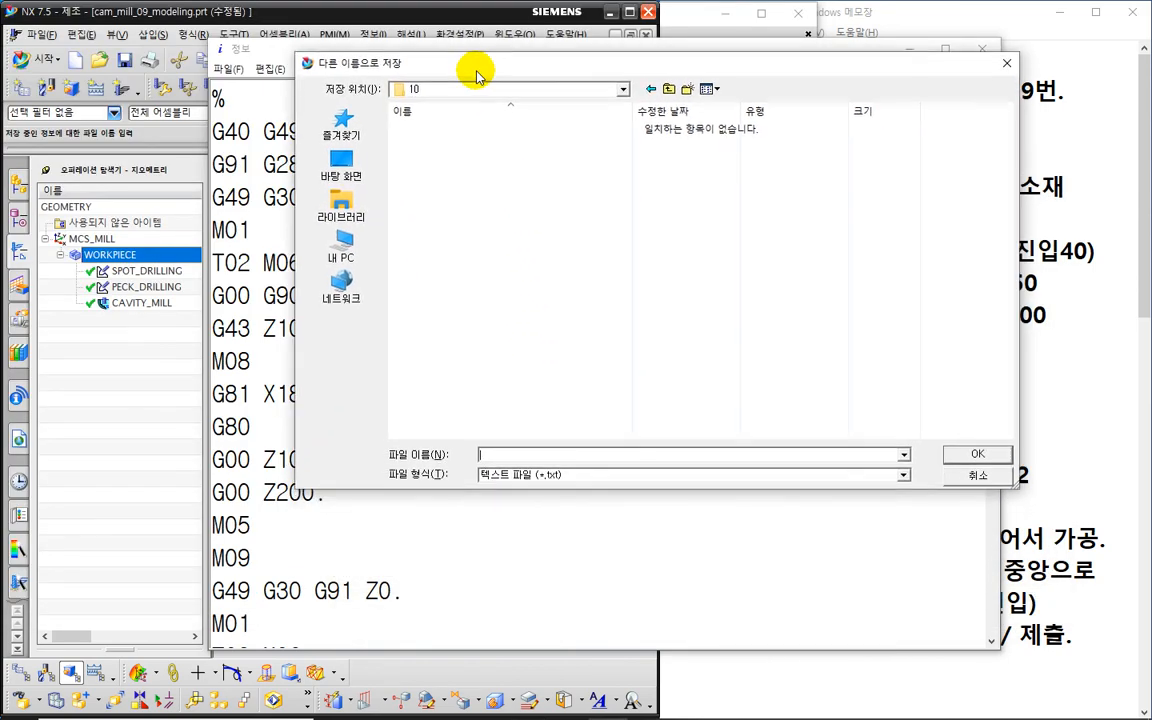
type("10")
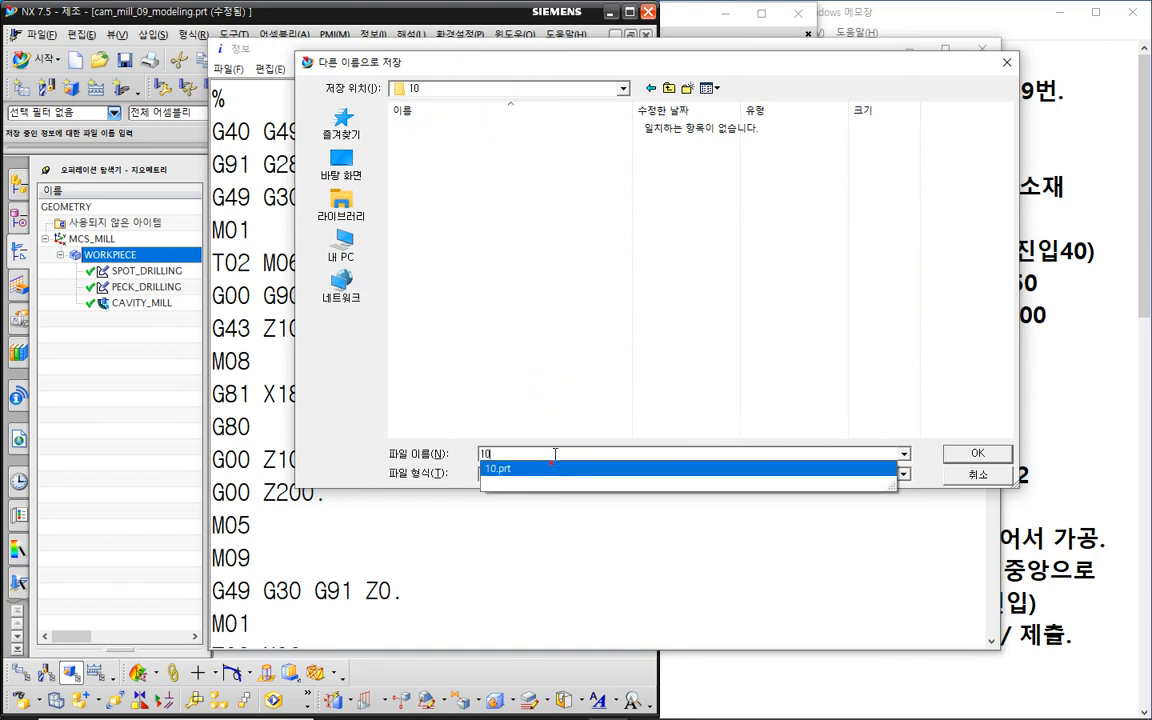
left_click(553, 468)
left_click(553, 475)
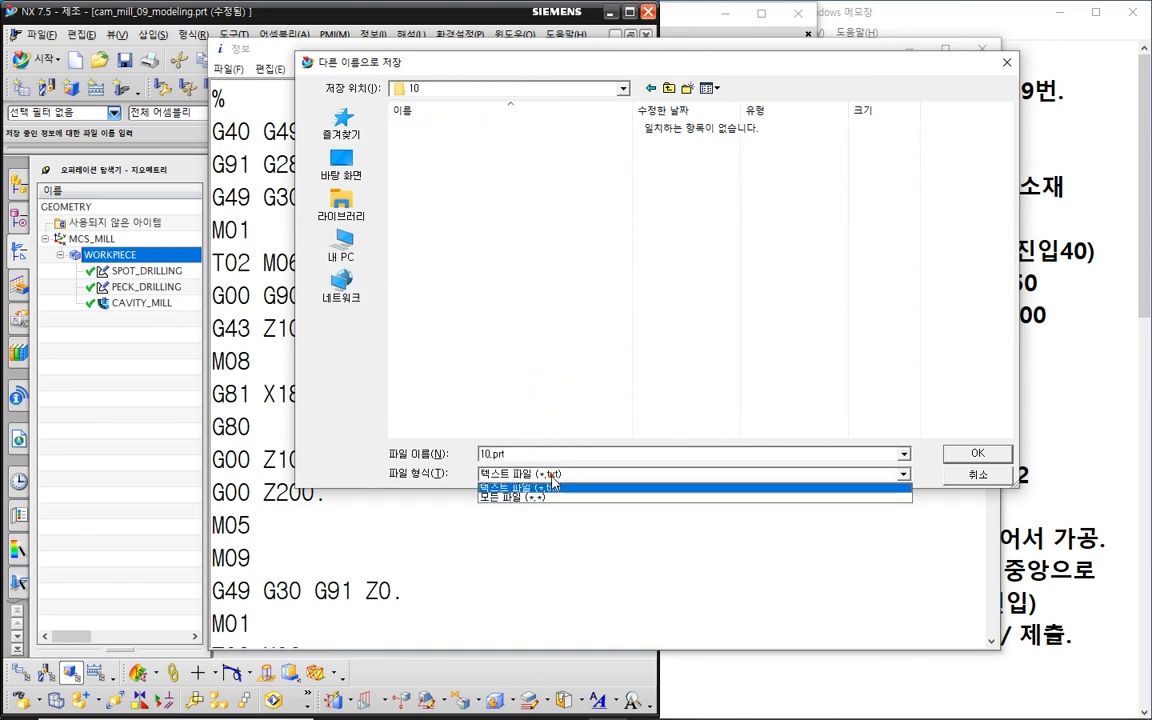
left_click(550, 486)
left_click(542, 452)
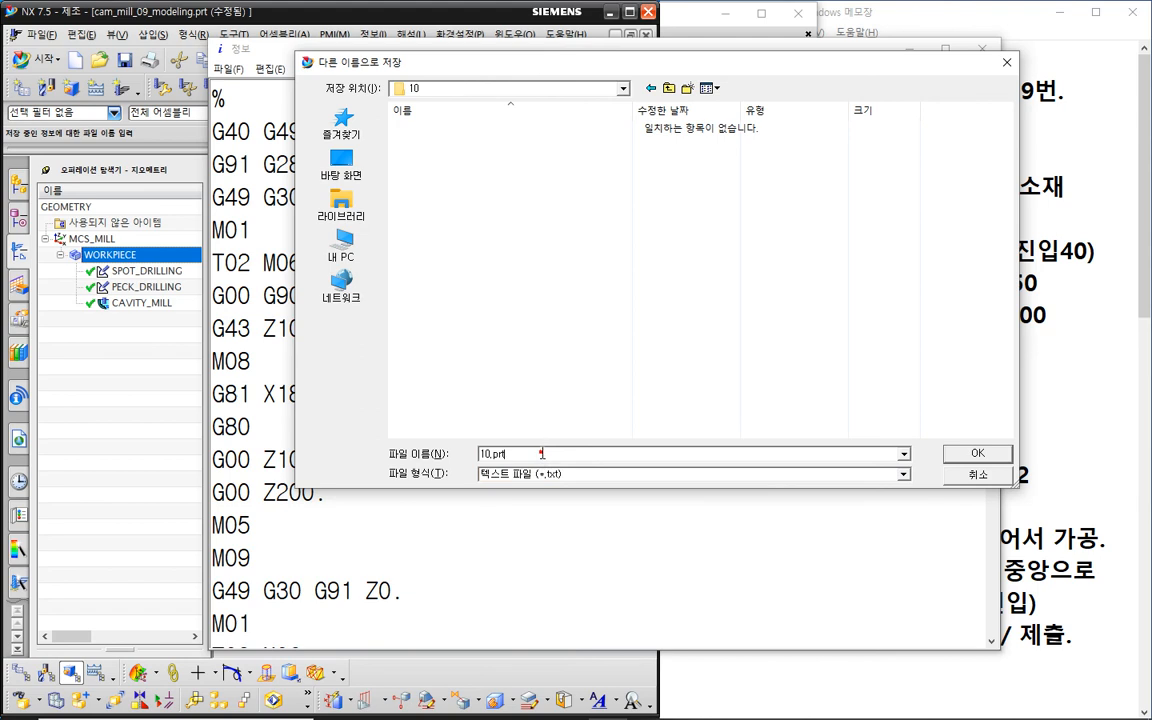
key("BackSpace")
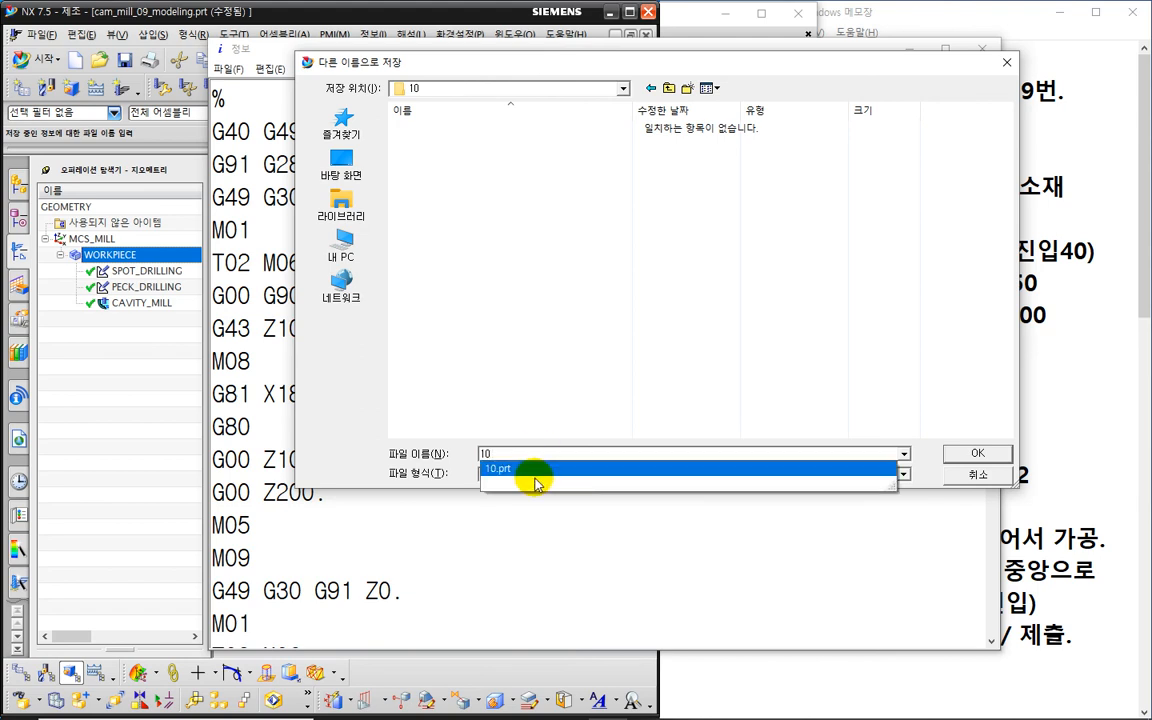
left_click(452, 451)
- Set file type to 모든 파일 (*.*), save as 10.NC, and close the G-code listing
left_click(508, 477)
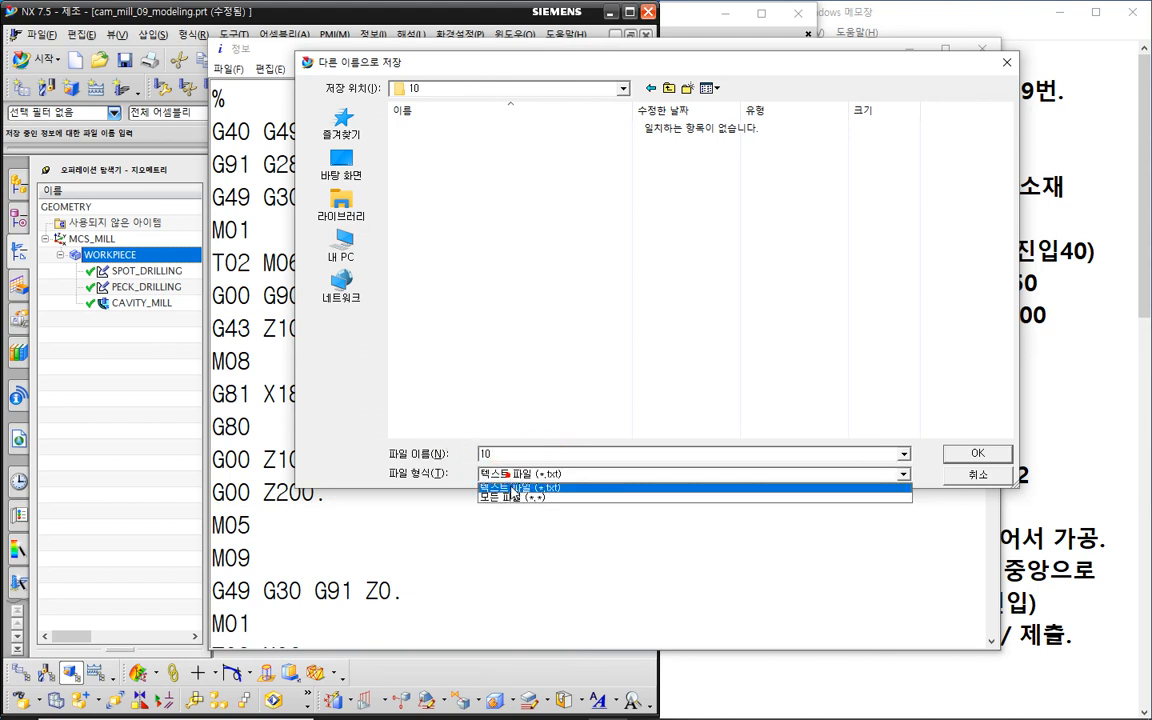
left_click(507, 494)
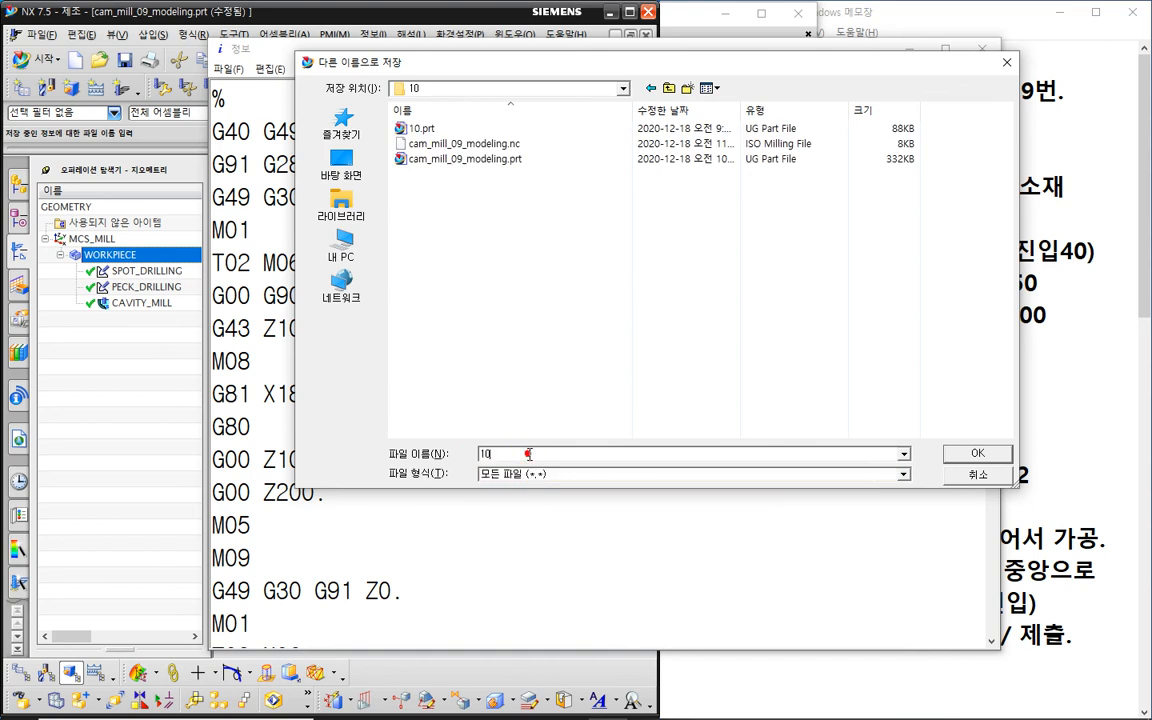
type(".NC")
left_click(965, 452)
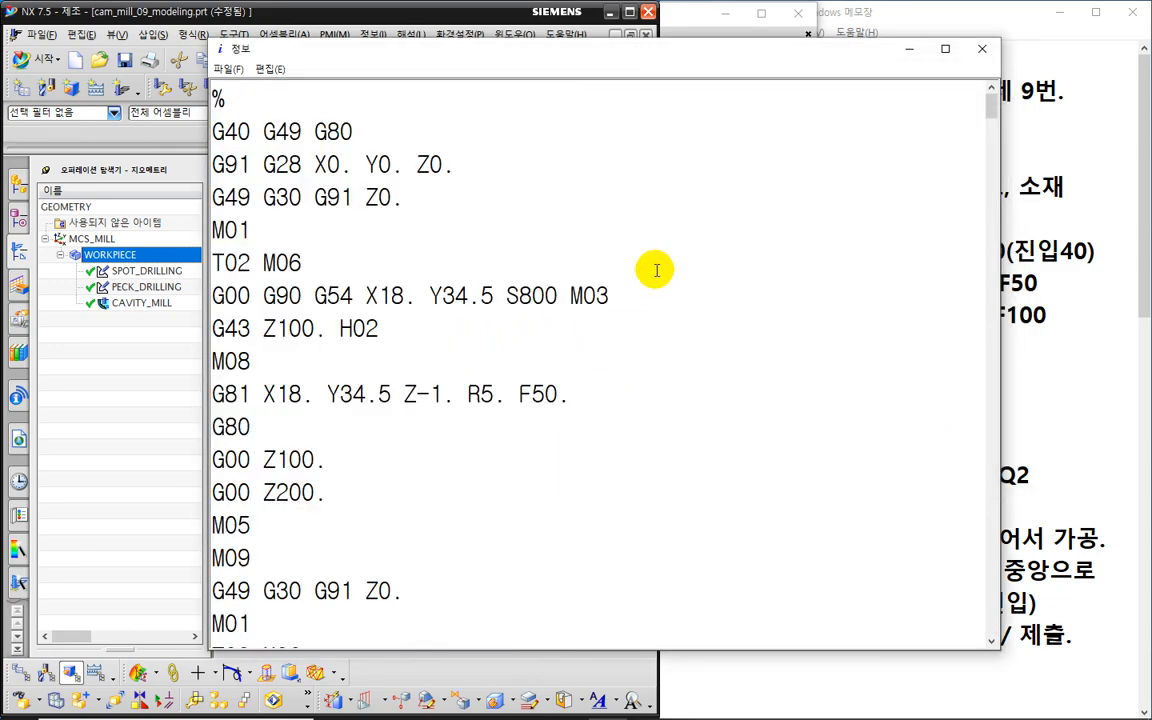
left_click(982, 49)
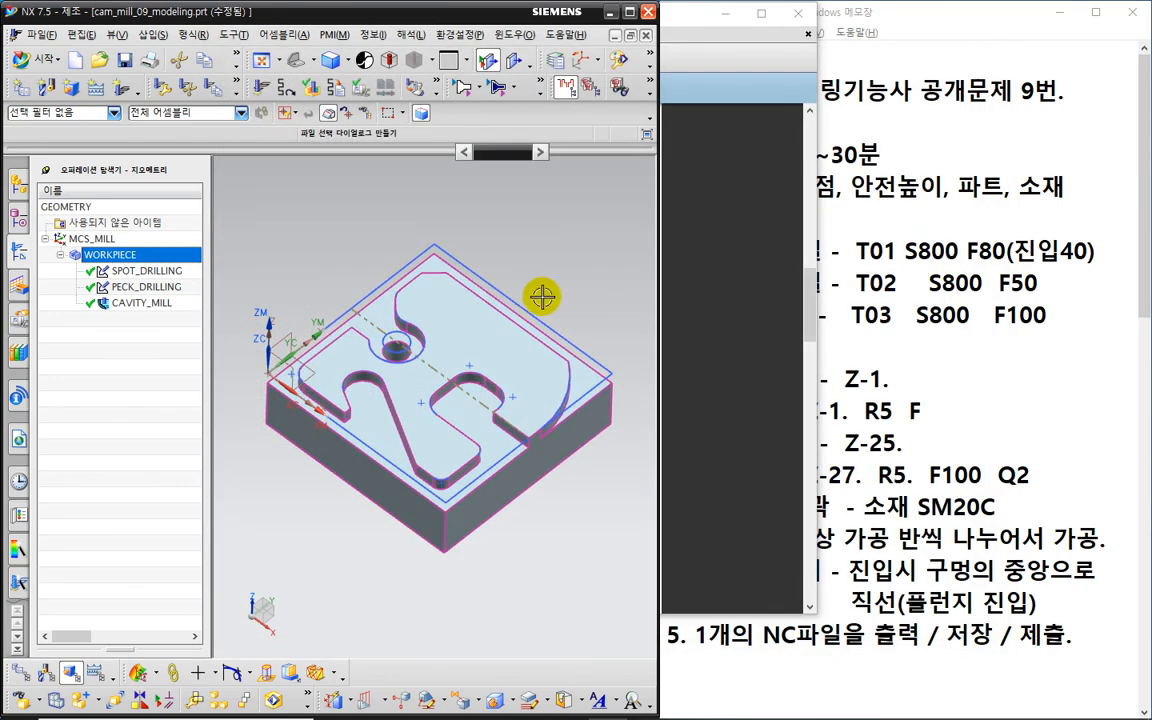